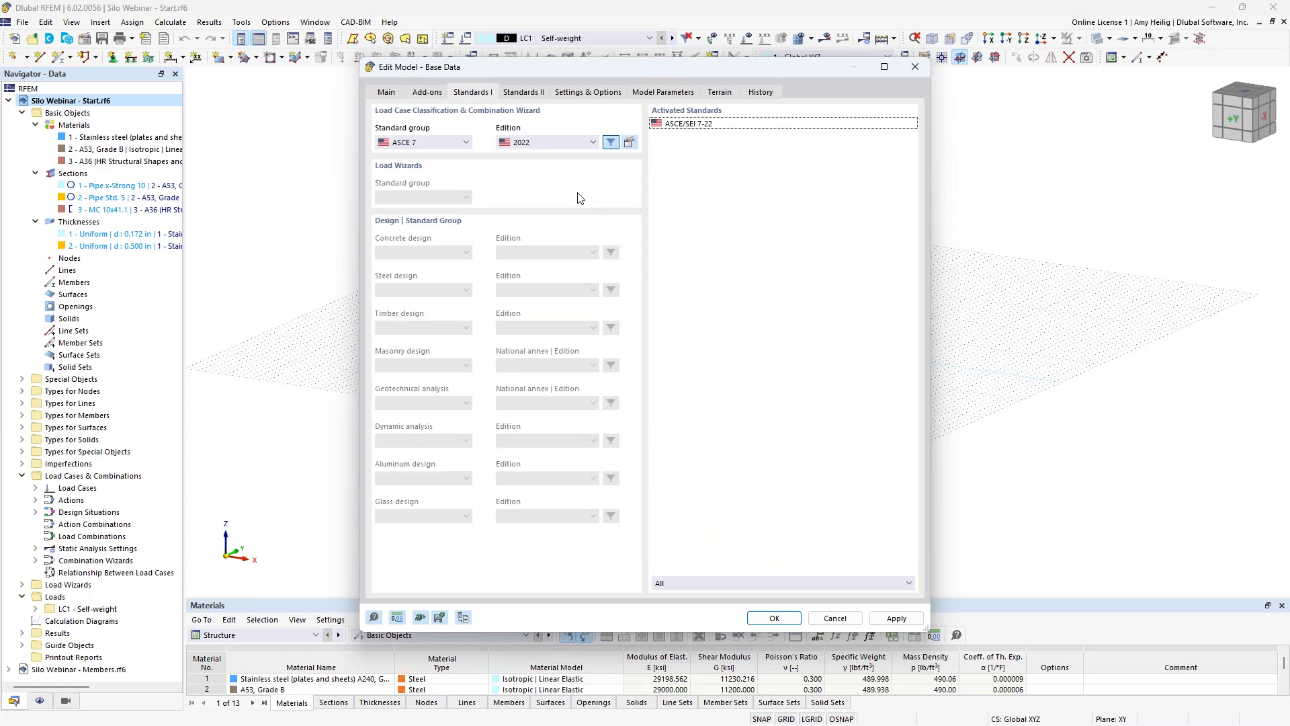
Step: Review the available standard groups and ASCE 7 editions for load case classification, leaving the model's base data unchanged
click(455, 148)
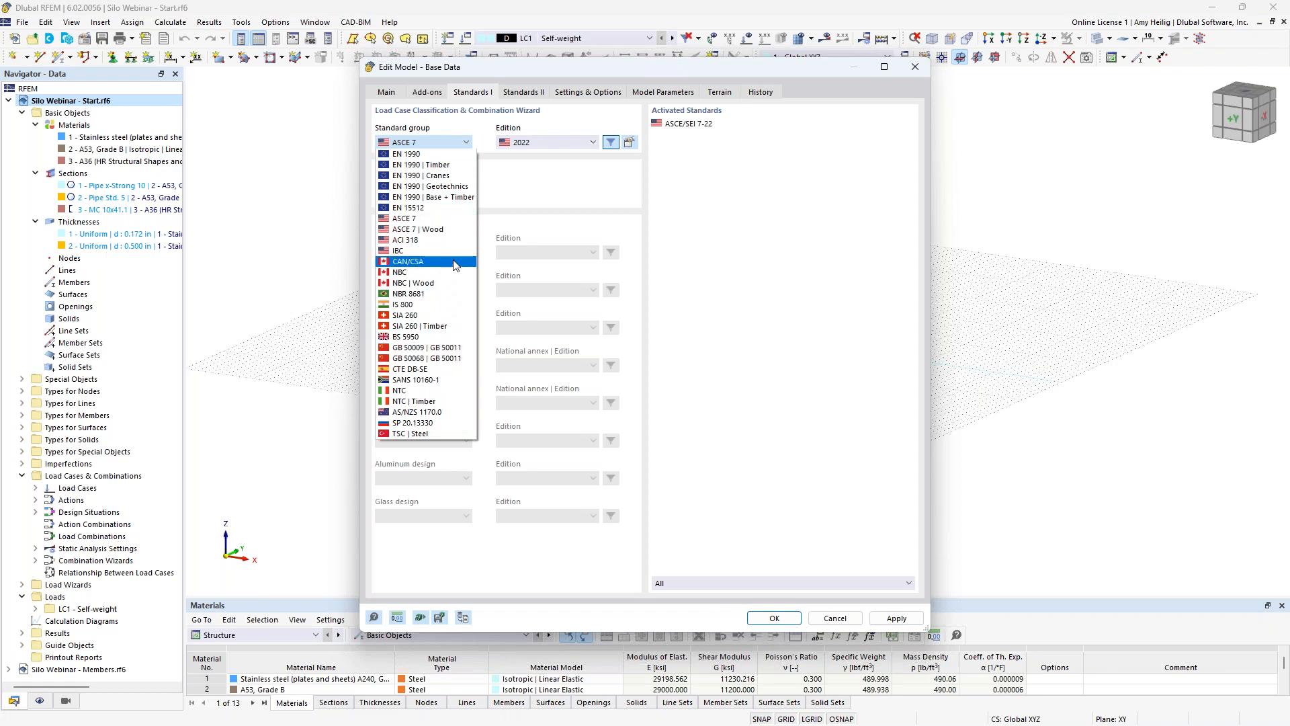
click(548, 183)
click(558, 142)
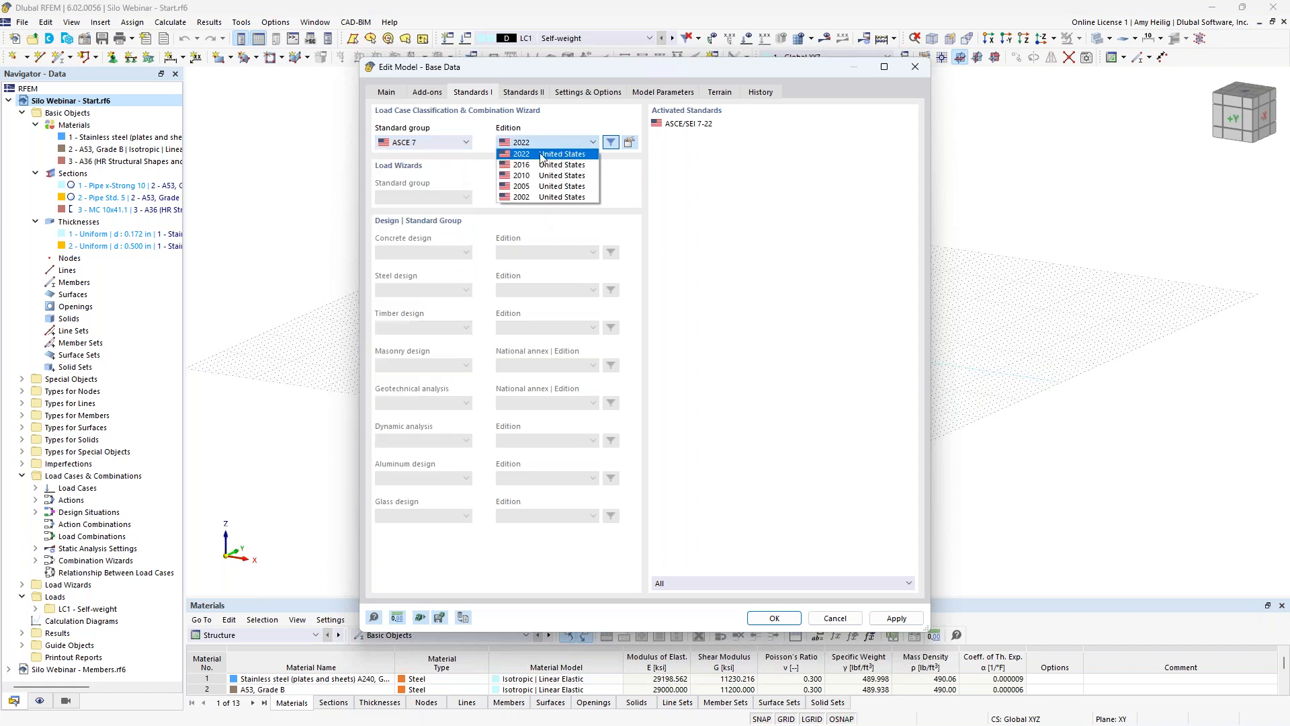
click(640, 178)
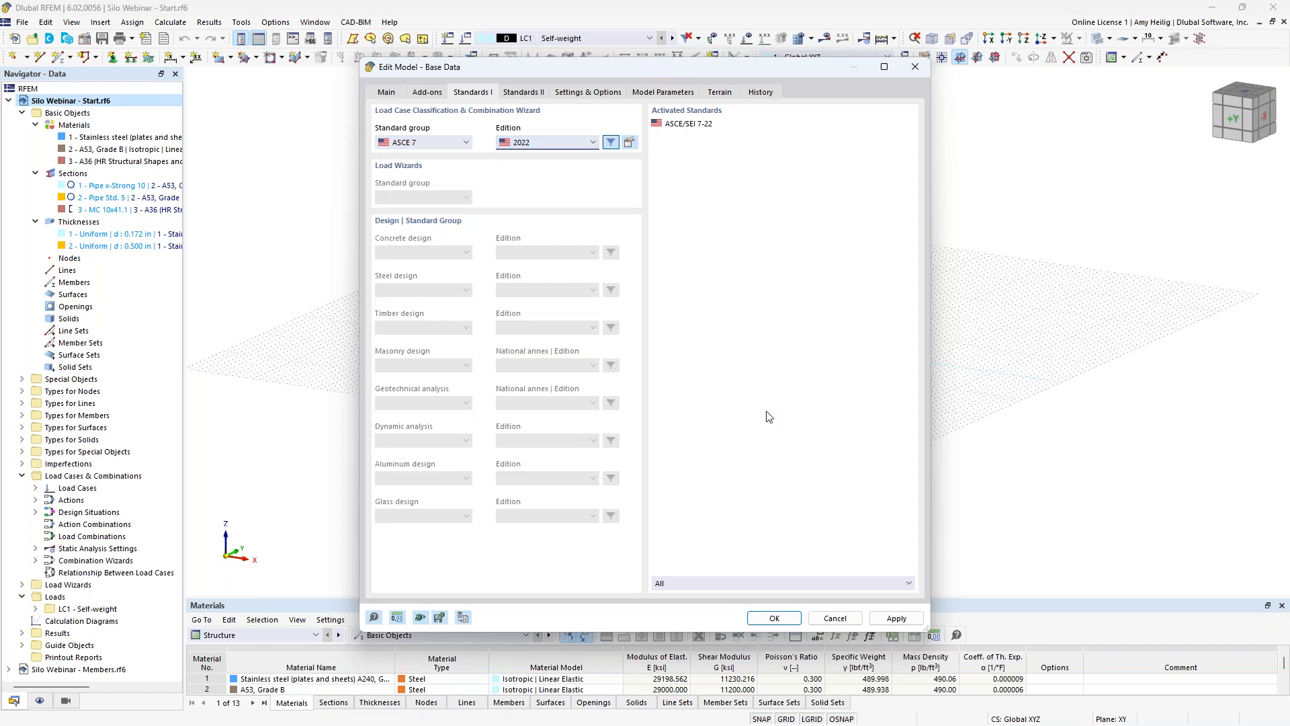
click(826, 618)
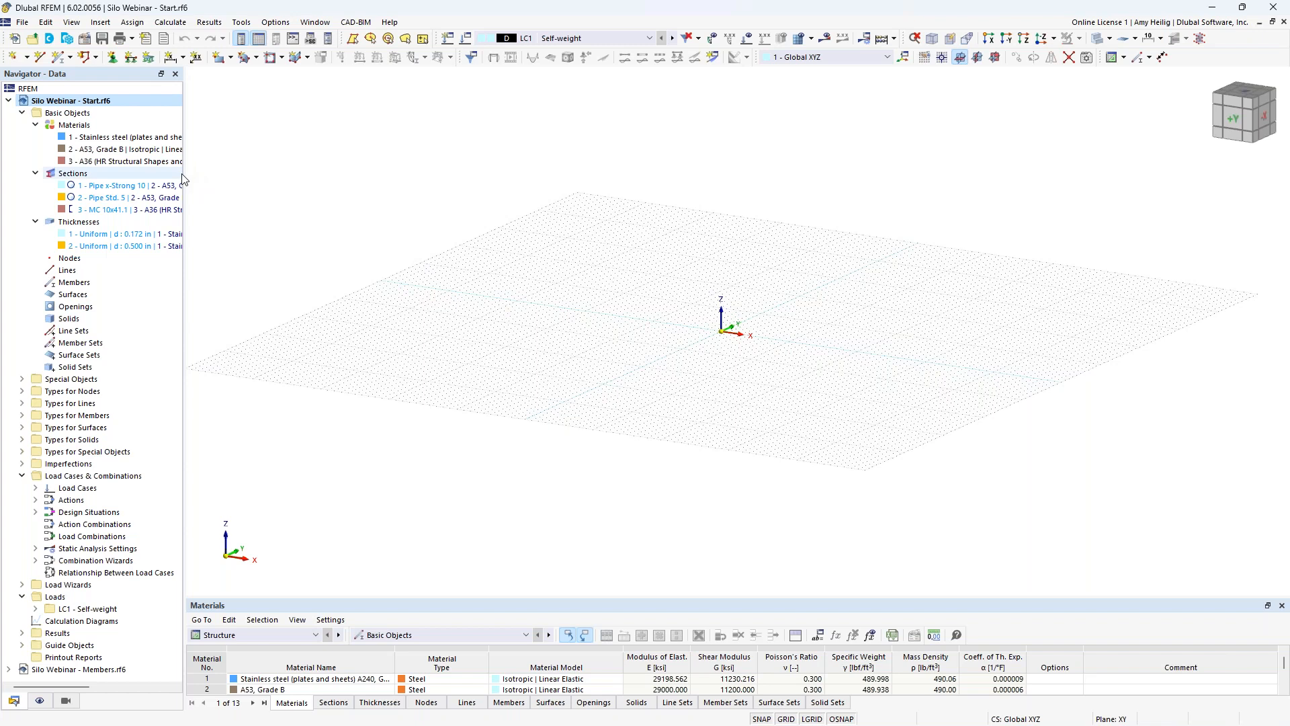
Step: Widen the navigator and collapse its Thicknesses, Sections and Materials branches
drag(184, 172, 238, 171)
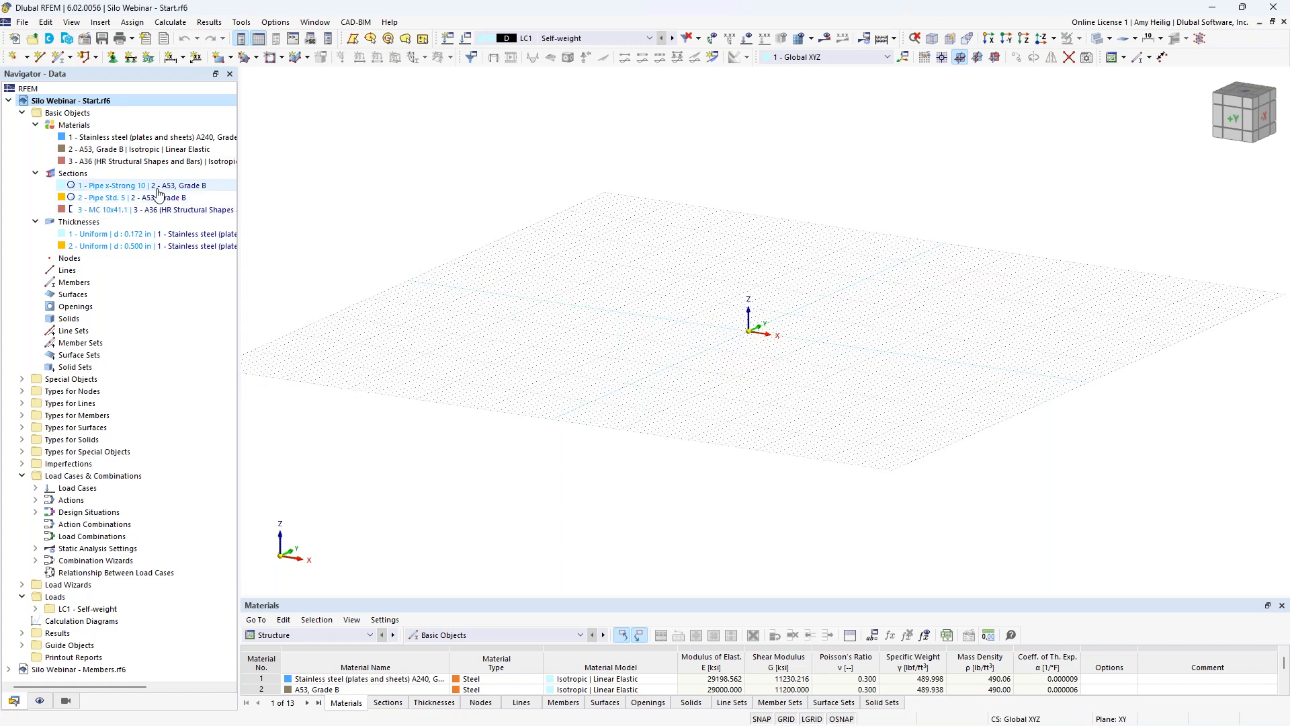
click(36, 222)
click(35, 173)
click(35, 125)
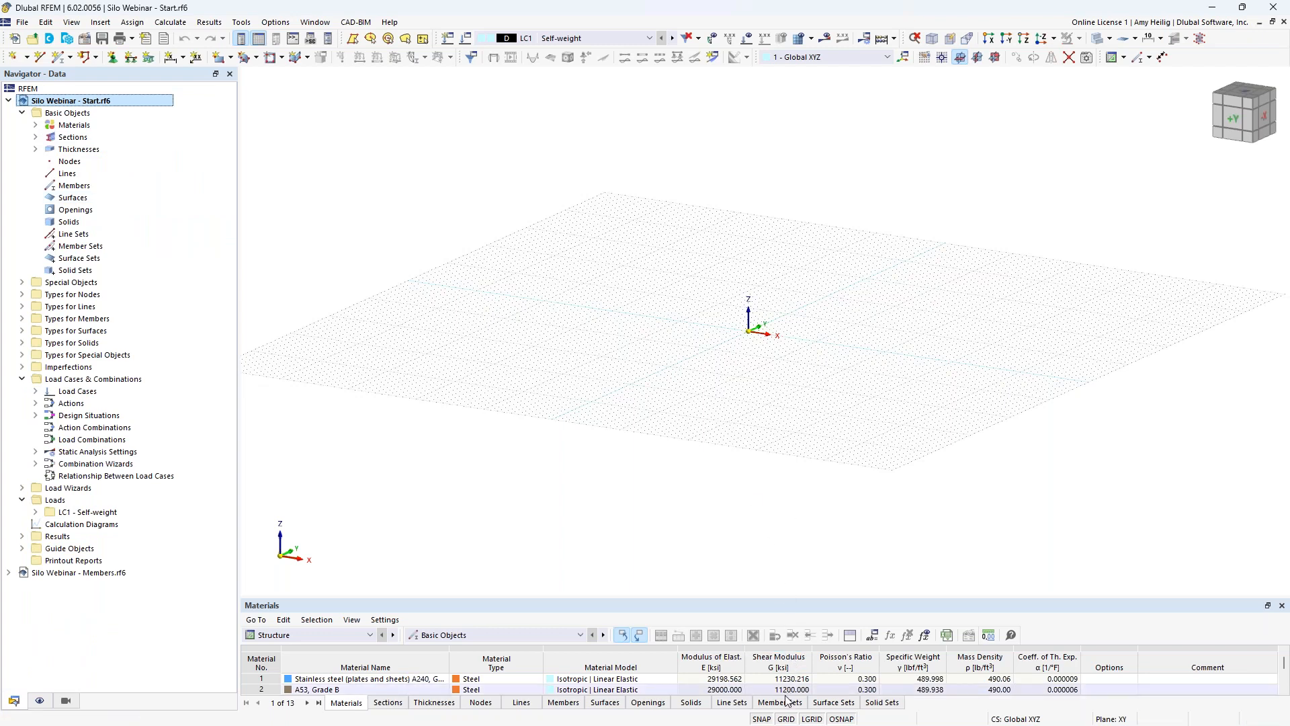
Step: Set the work plane's origin Z coordinate to 61 ft
right_click(789, 721)
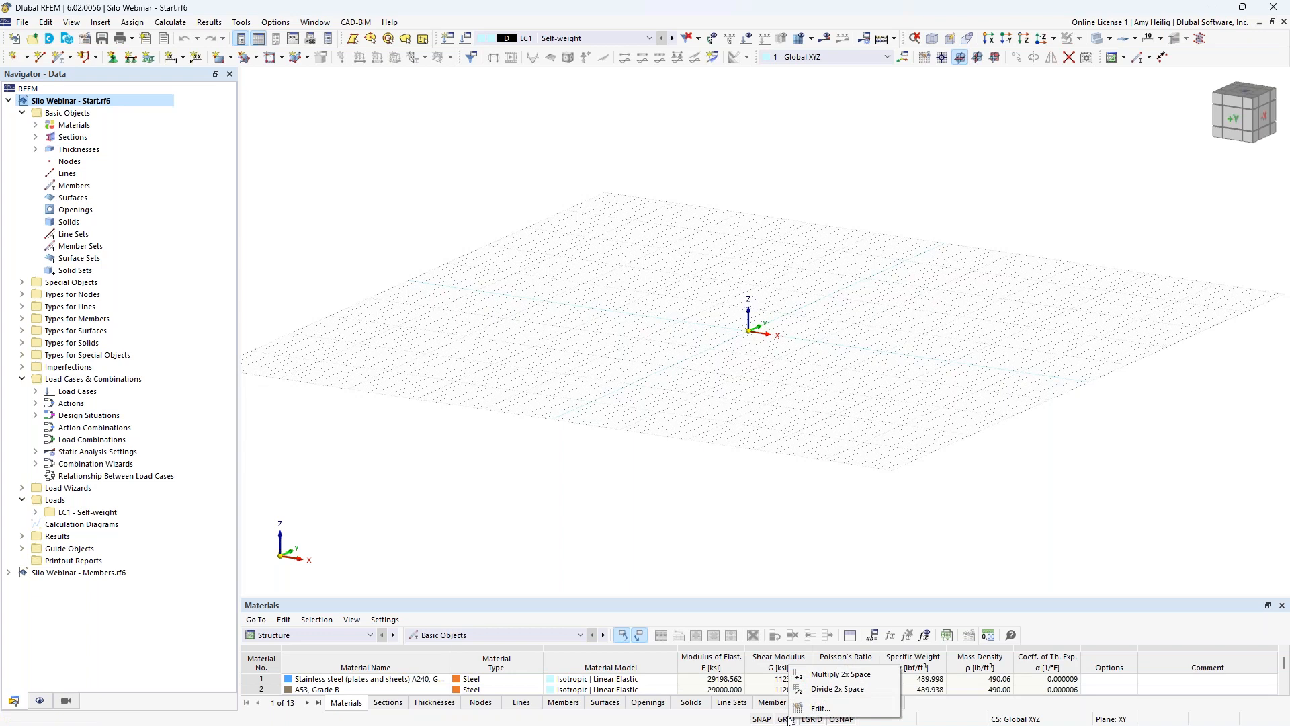
click(814, 708)
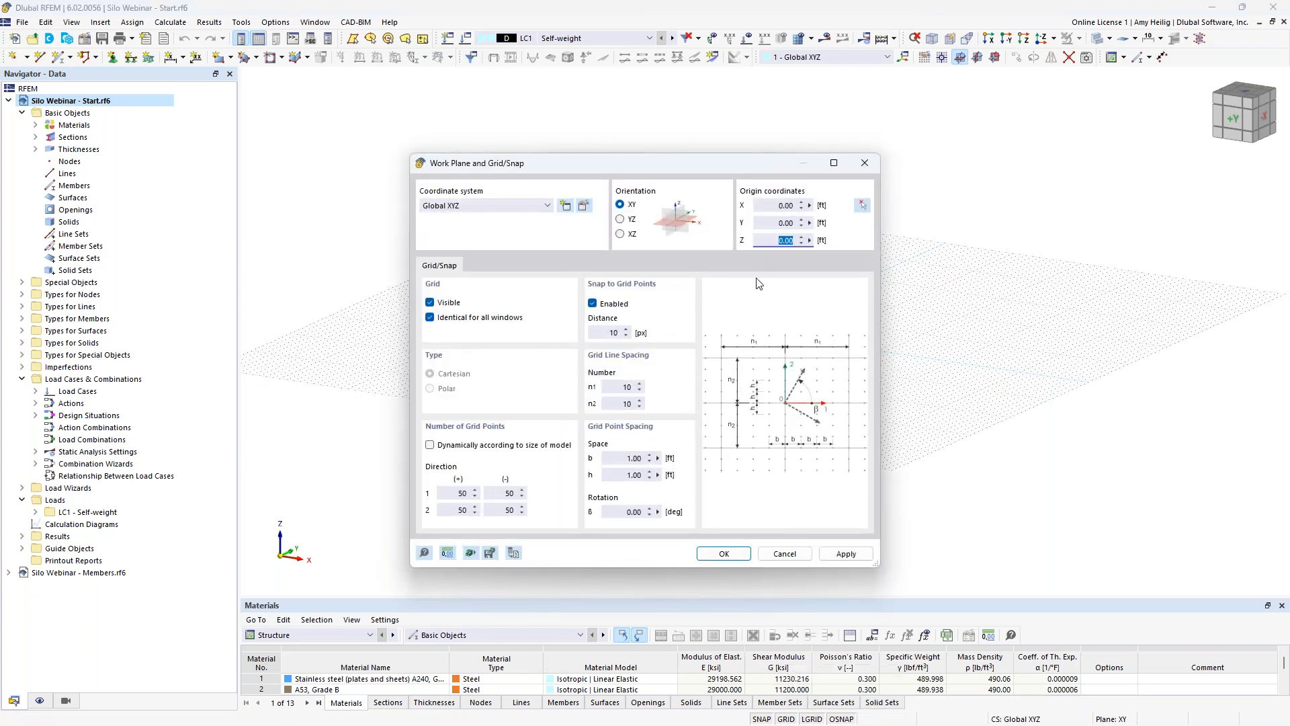
text(61)
click(734, 552)
Step: Draw a circle line with a 1.5 ft radius centred at X 0, Y 0, Z 61 ft
scroll(772, 322, down, 2)
middle_drag(780, 266, 747, 512)
scroll(729, 255, up, 3)
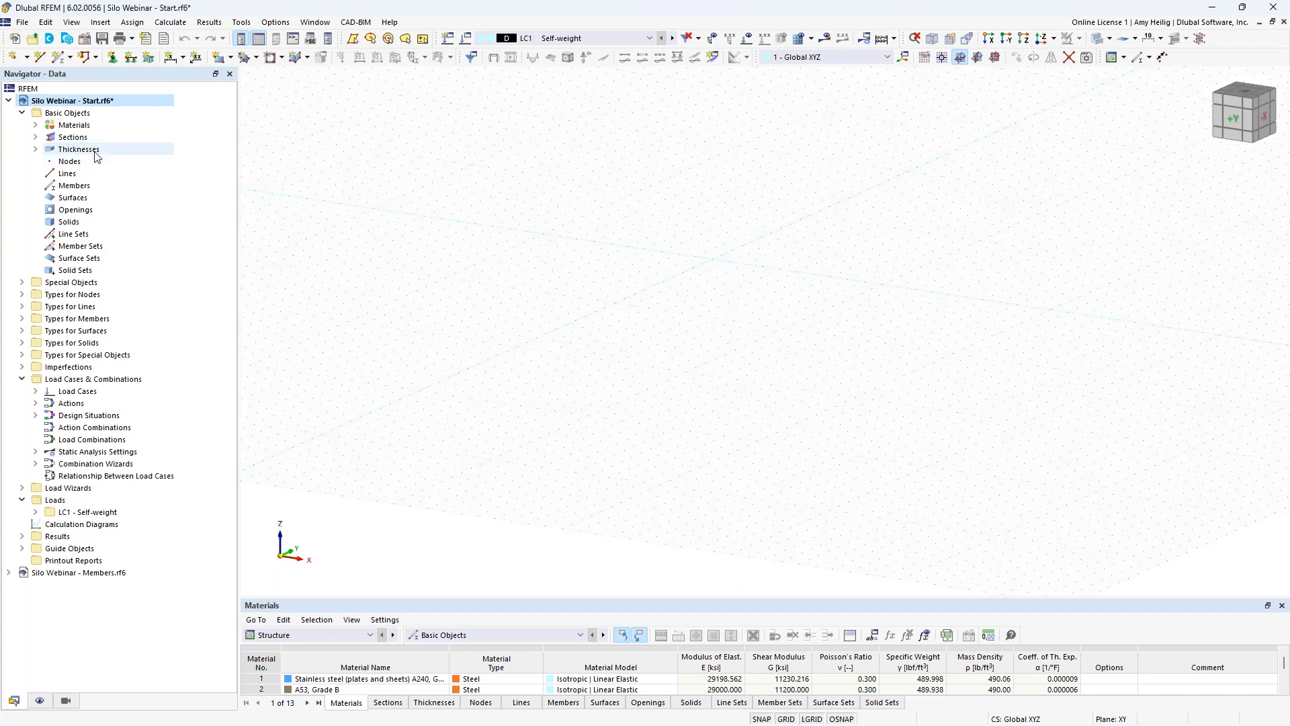
click(40, 59)
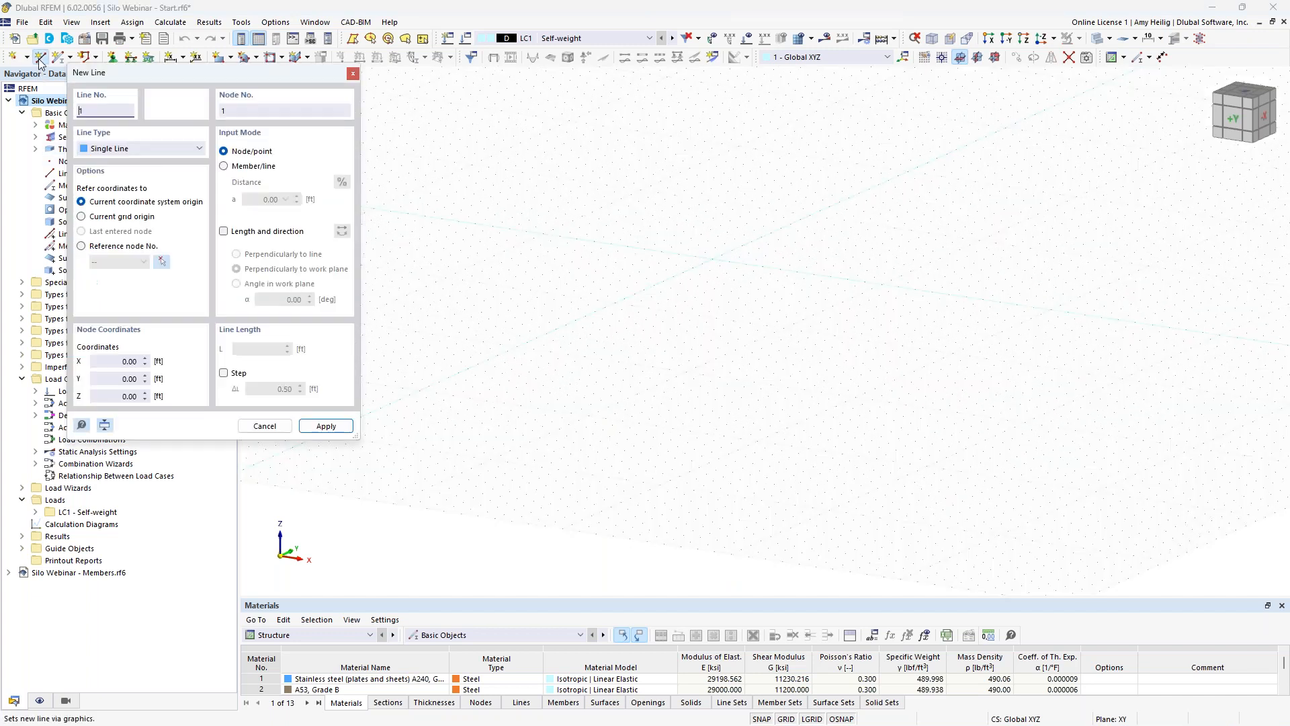
click(117, 147)
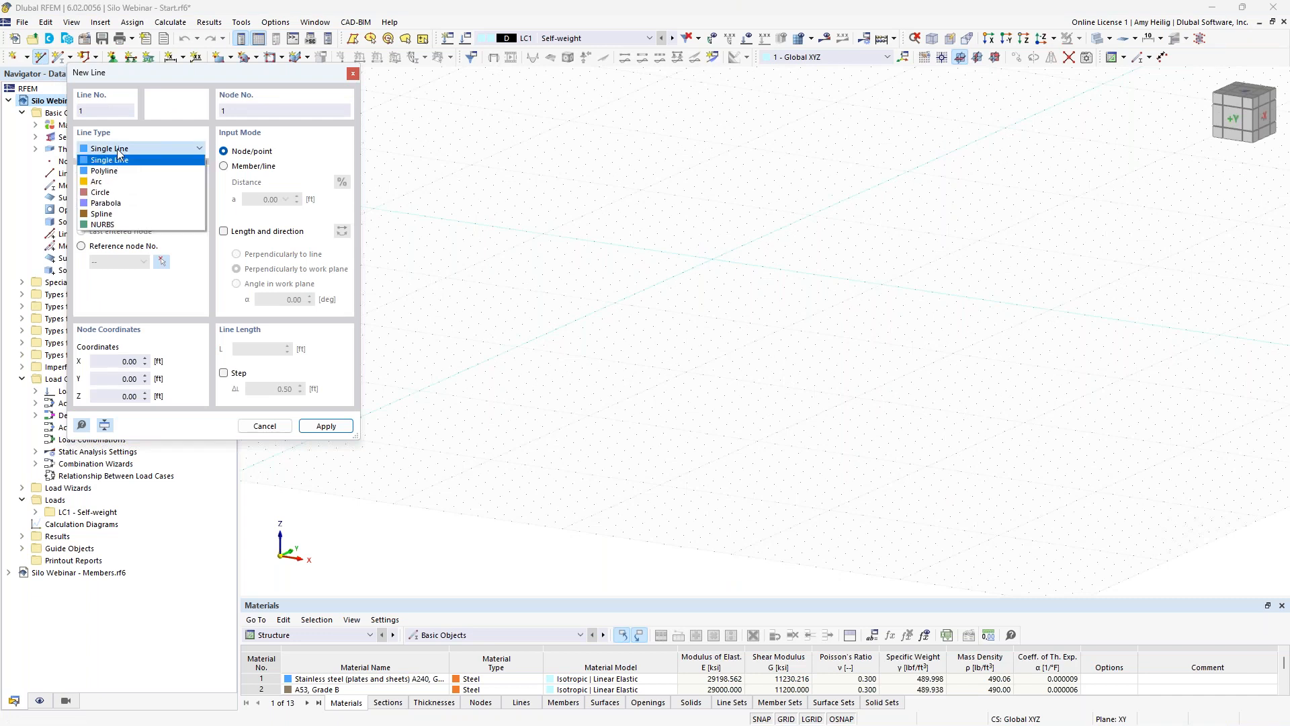
click(121, 196)
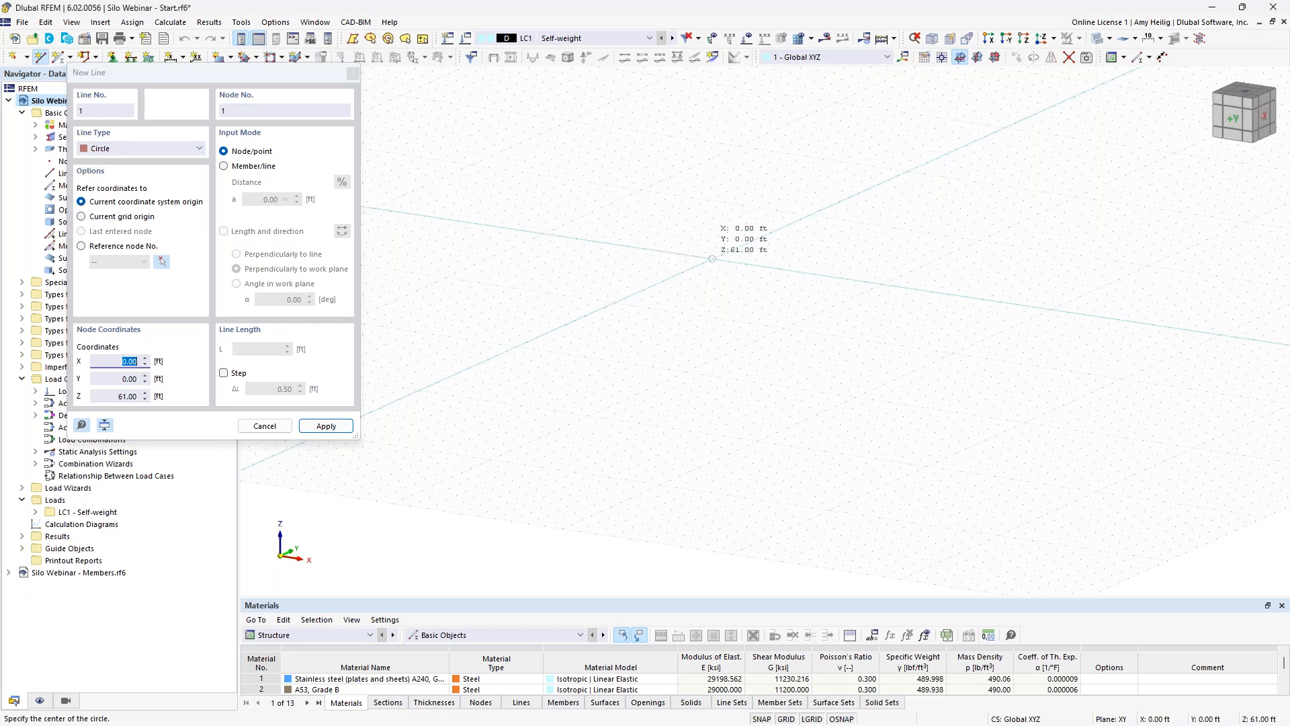
click(712, 258)
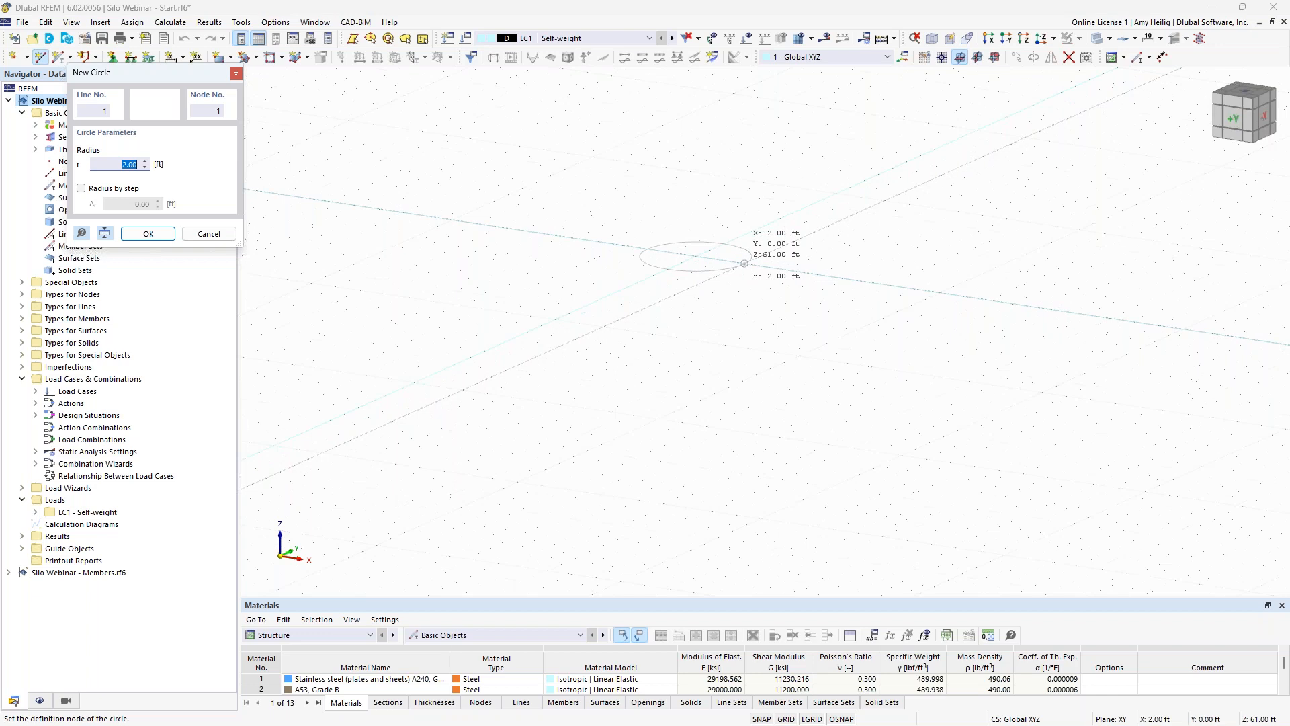
text(1.5)
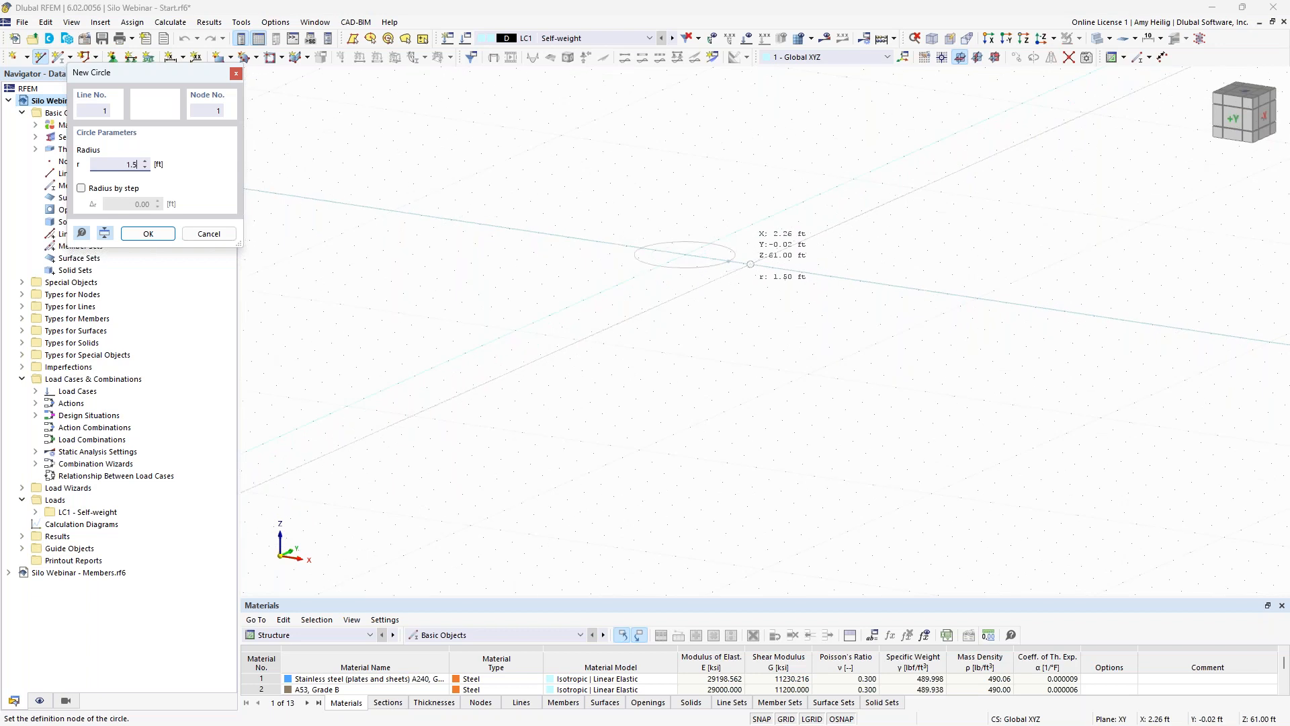
key(Return)
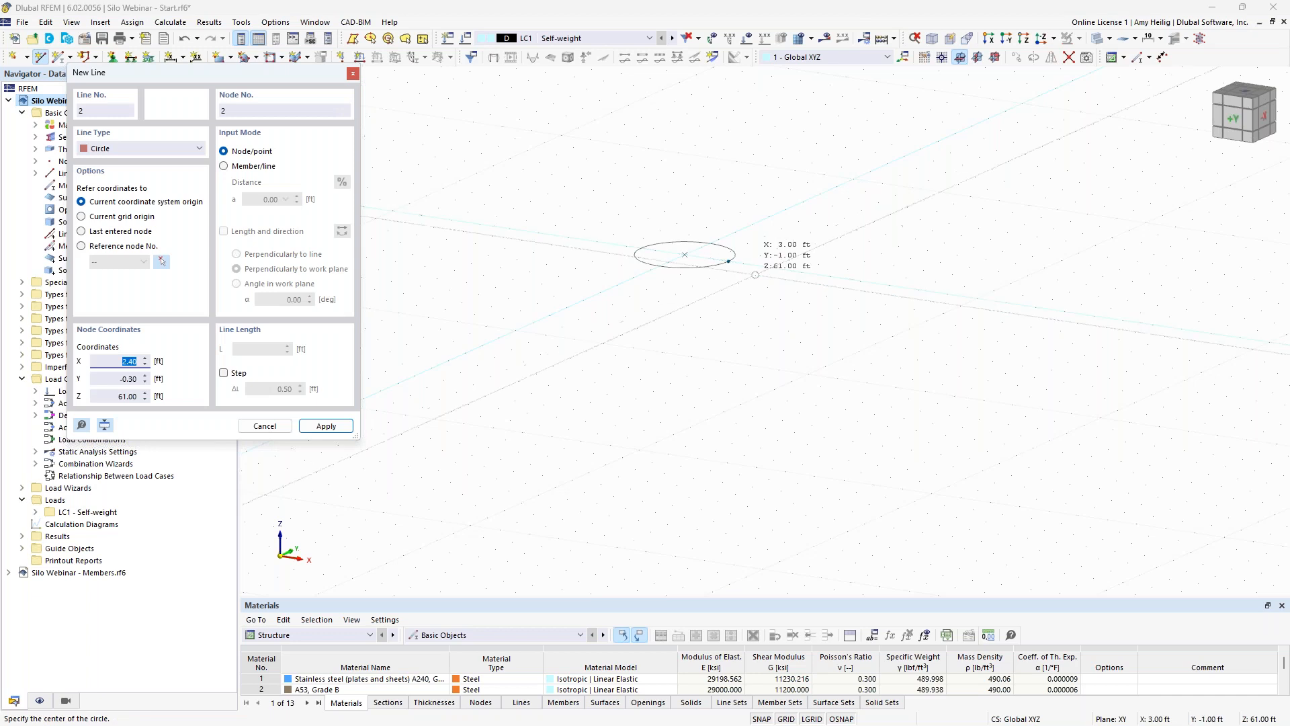
key(Escape)
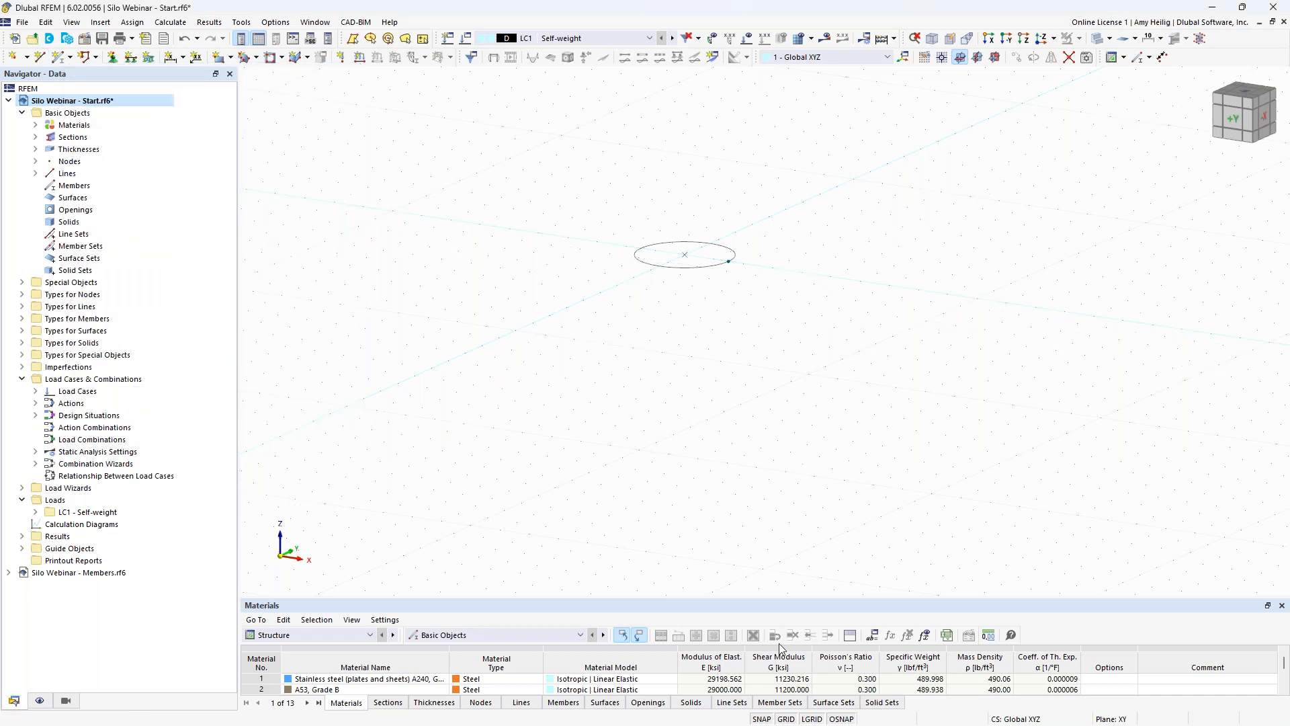
Step: Lower the work plane by setting its origin Z coordinate to 59.25 ft
right_click(798, 717)
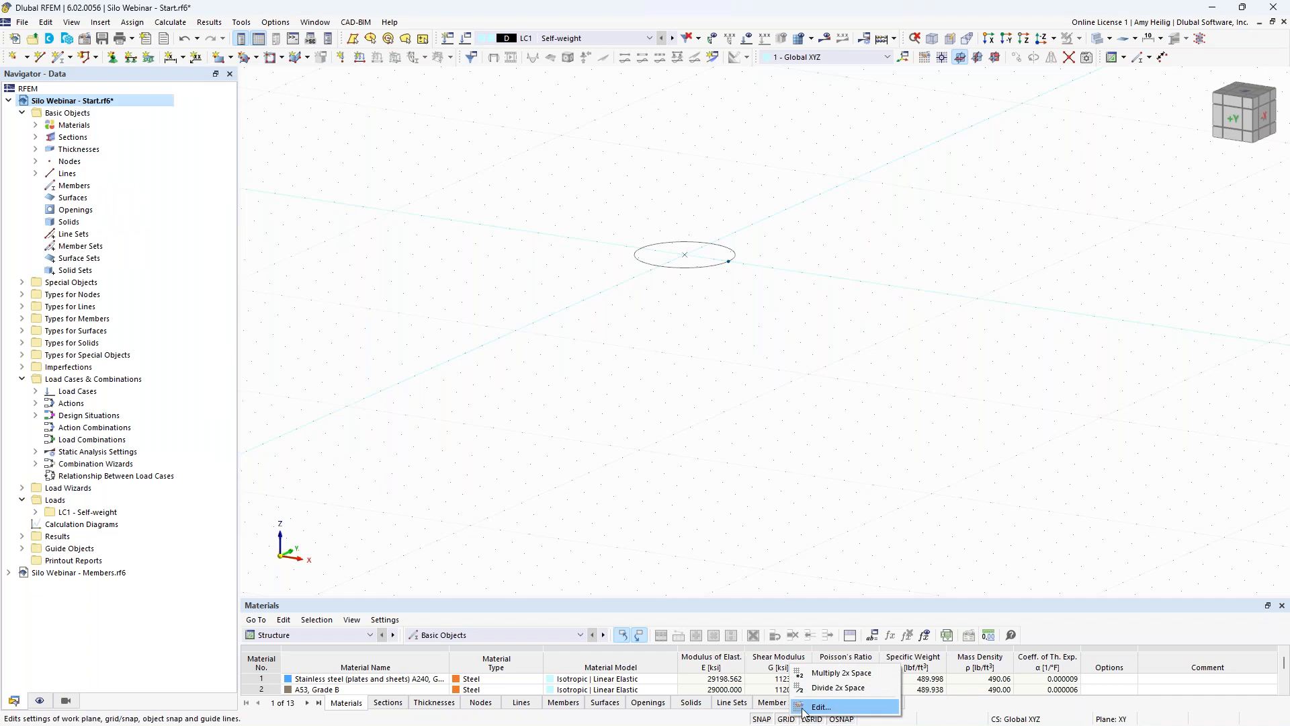
click(806, 707)
drag(766, 241, 821, 240)
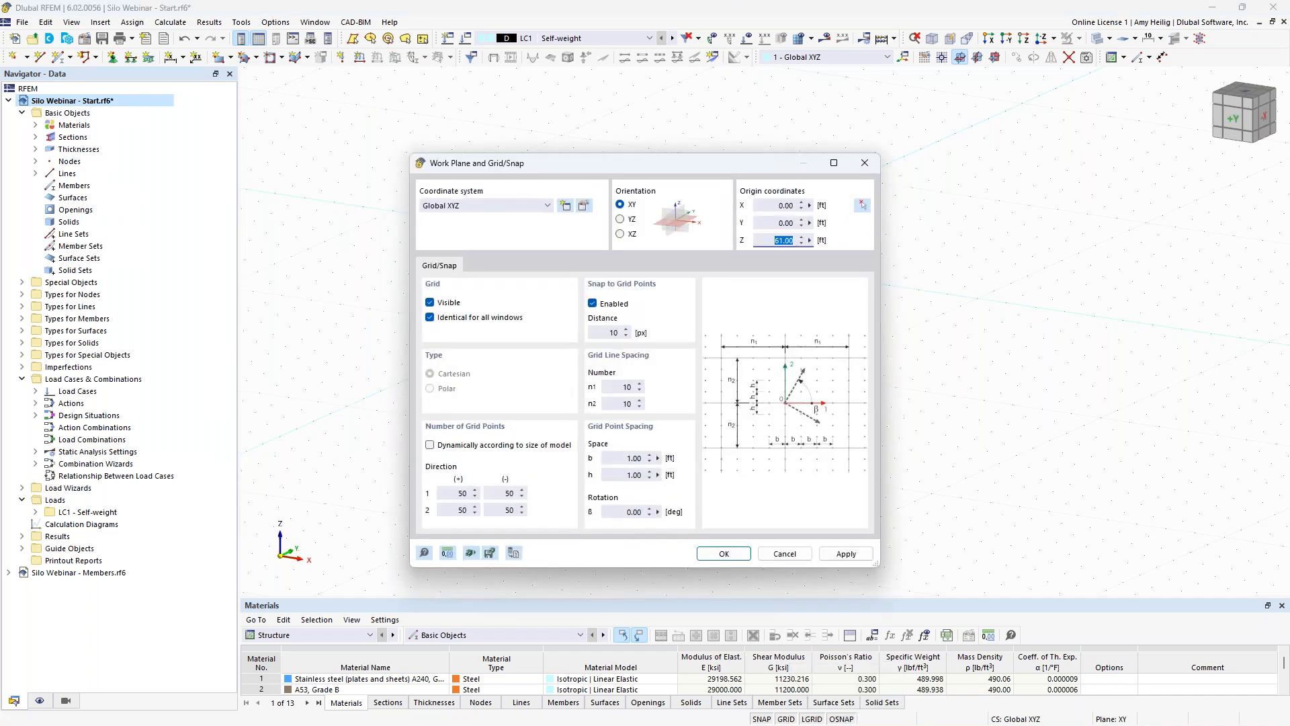
text(59.25)
key(Return)
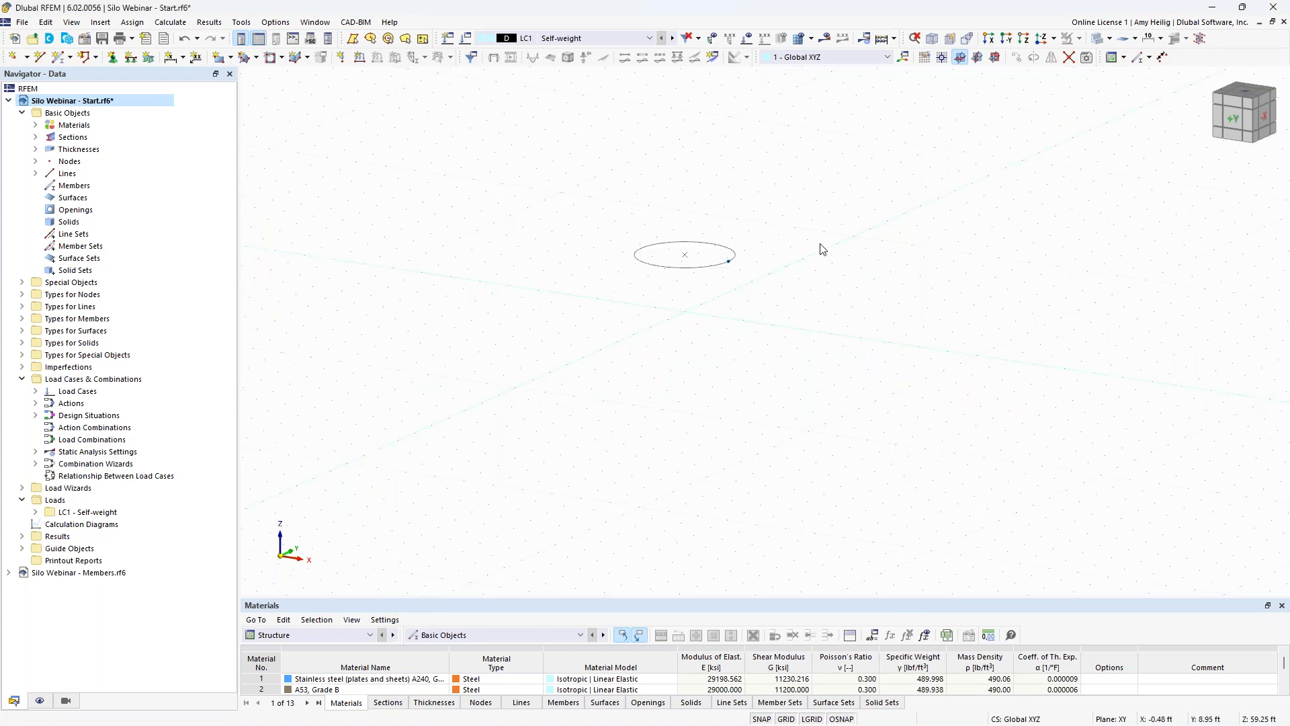
Step: Draw a single line from the circle's node to the point X 7, Y 0, Z 59.25 ft
scroll(783, 330, down, 1)
ctrl+middle_drag(784, 325, 683, 294)
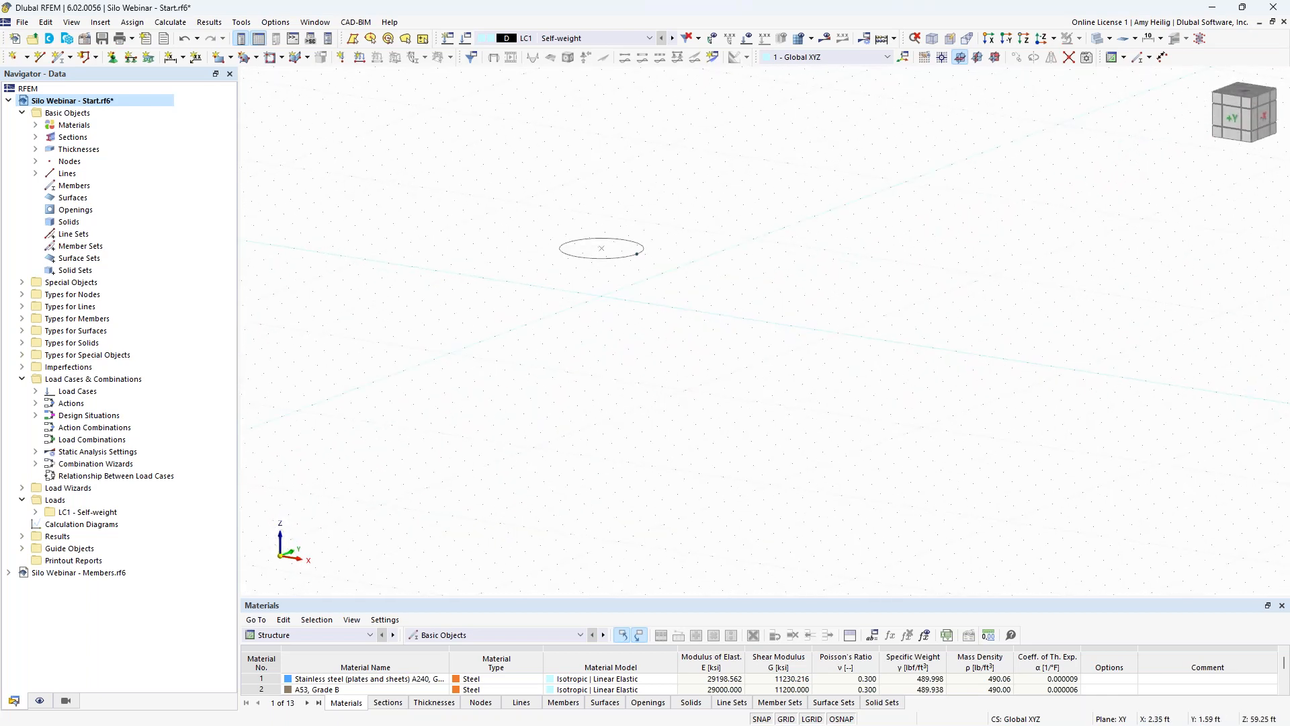
click(39, 57)
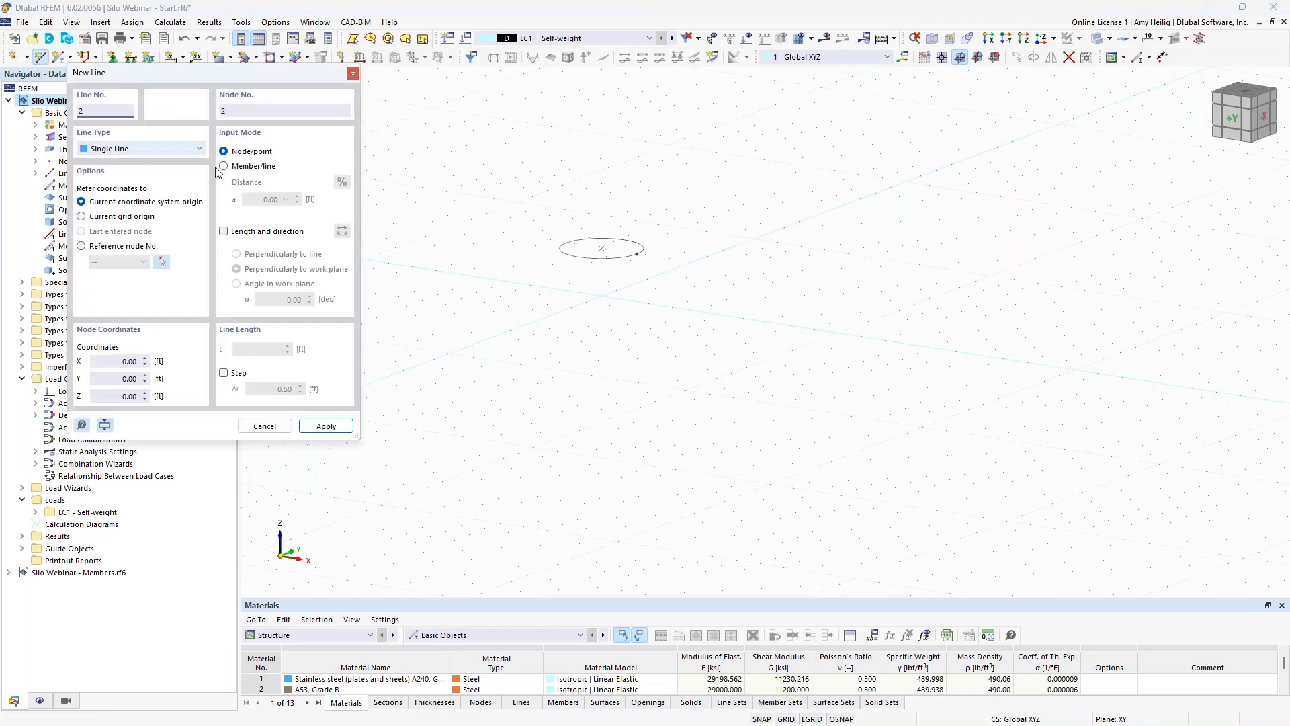
scroll(637, 254, up, 2)
click(634, 237)
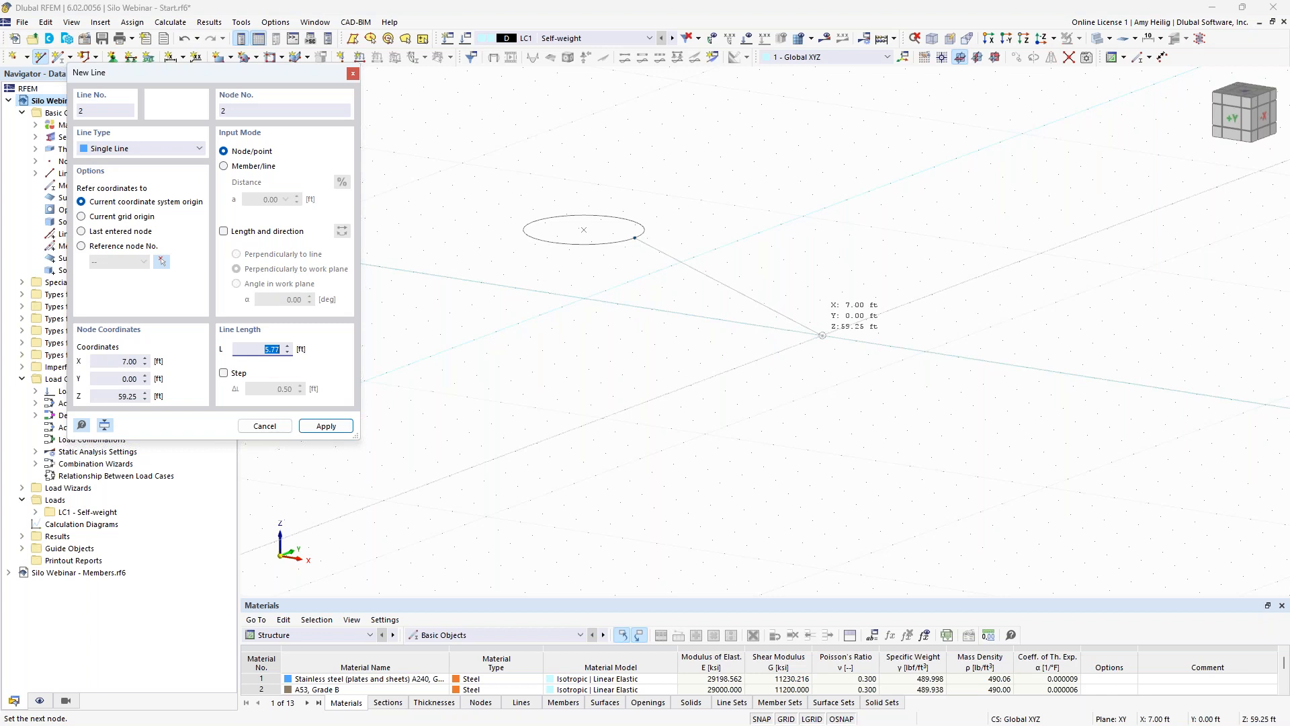
click(822, 335)
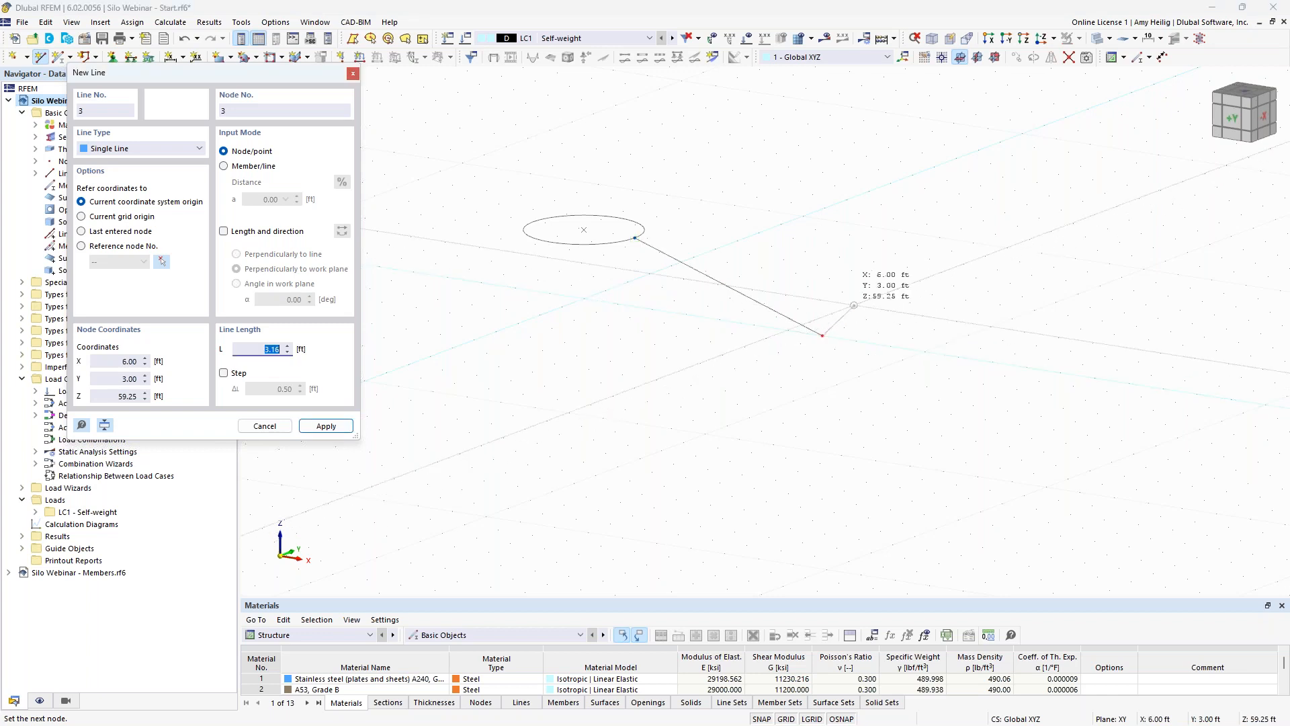
key(Escape)
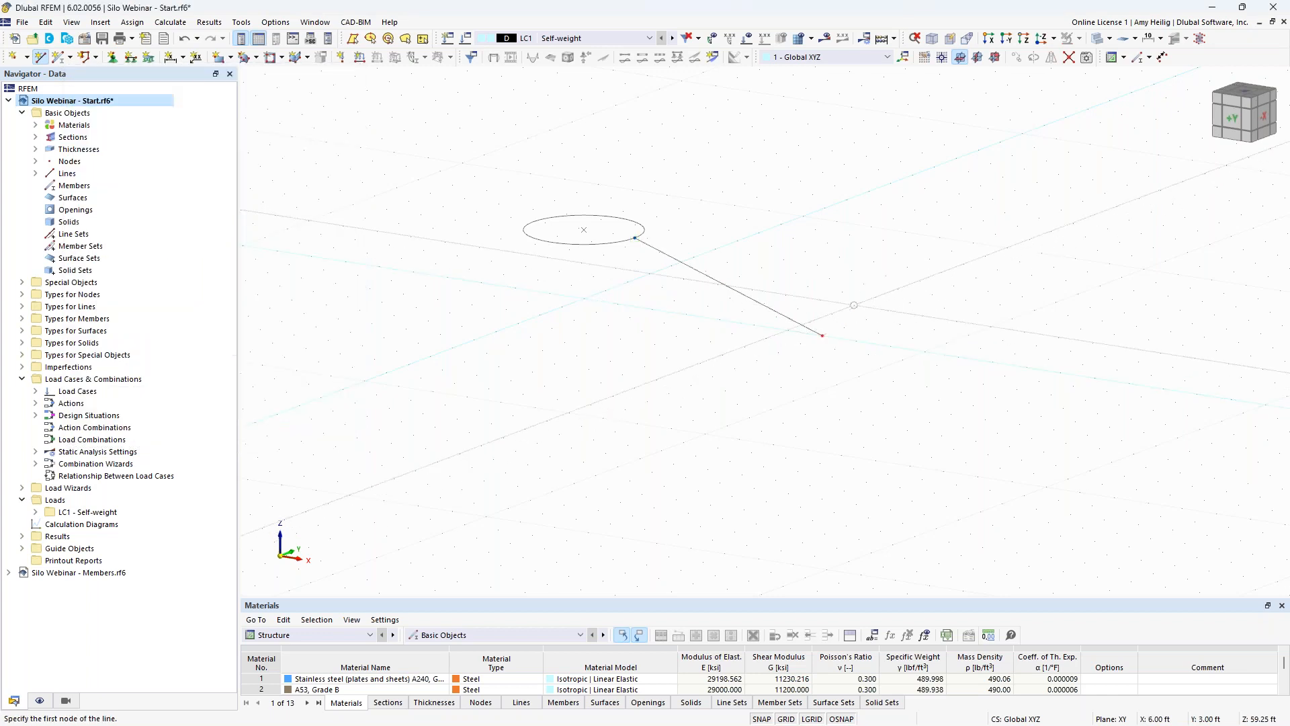
Step: Create a node at X 7.17, Y 0, Z 59.17 ft
click(15, 62)
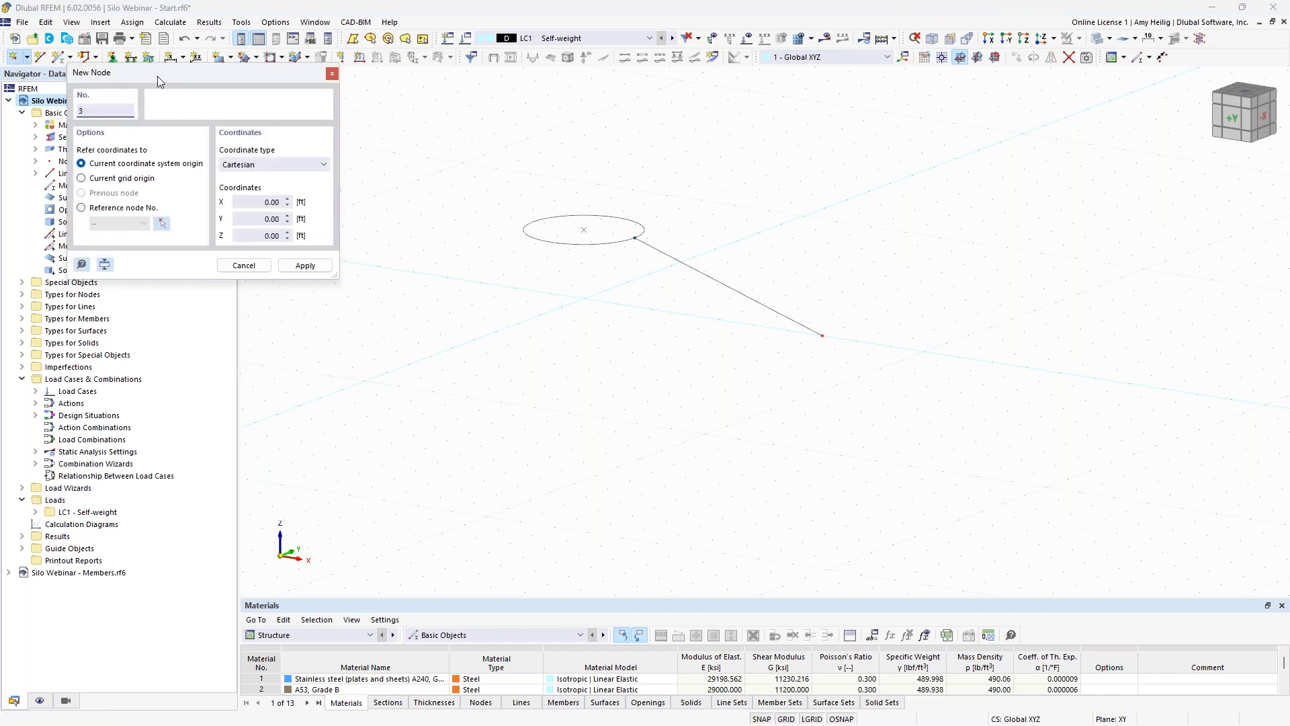
drag(187, 71, 348, 155)
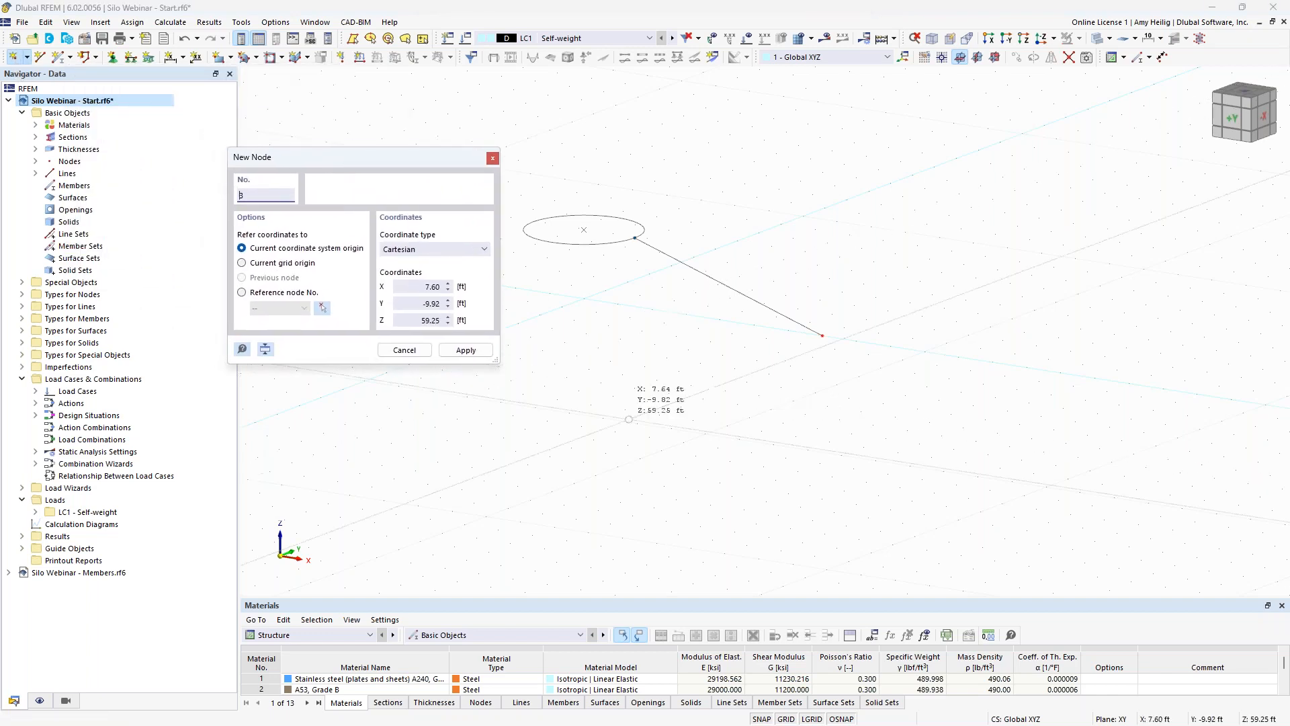
drag(421, 287, 444, 286)
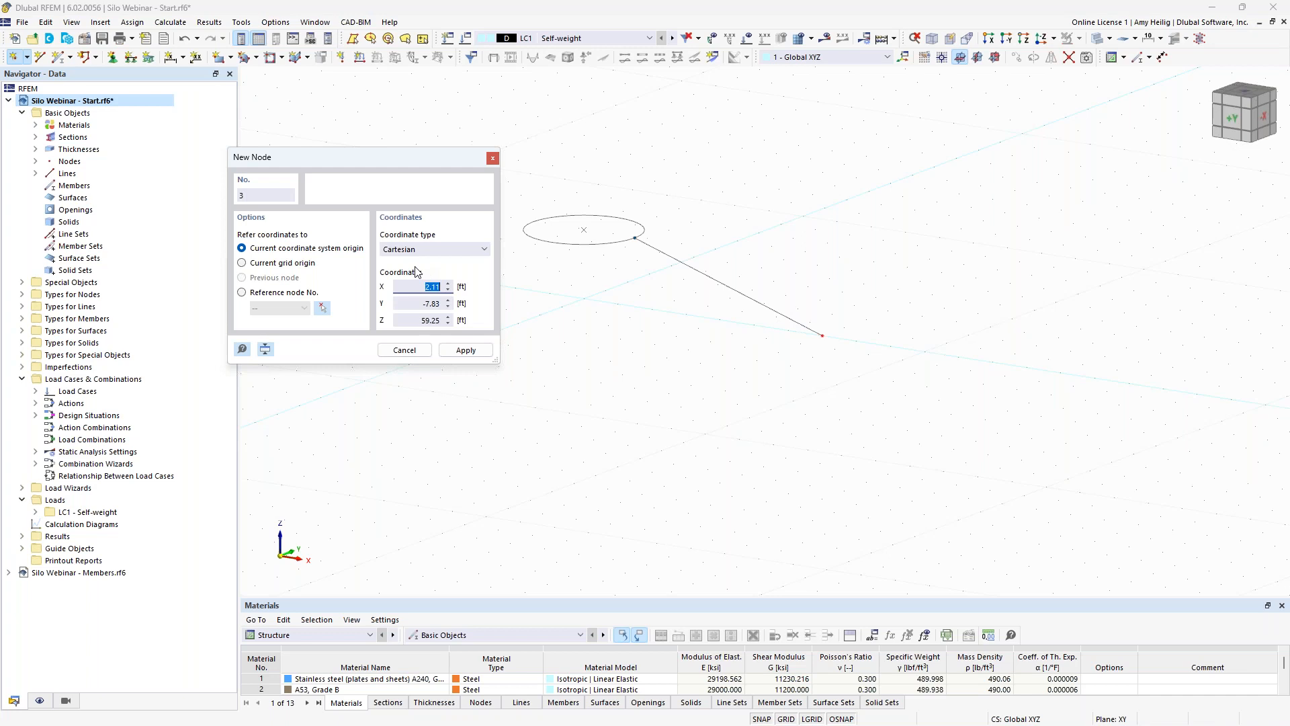
text(7.17)
key(Tab)
text(0)
key(Tab)
text(59.17)
key(Return)
Step: Create a node at X 7, Y 0, Z 59 ft and finish placing nodes
scroll(828, 338, up, 2)
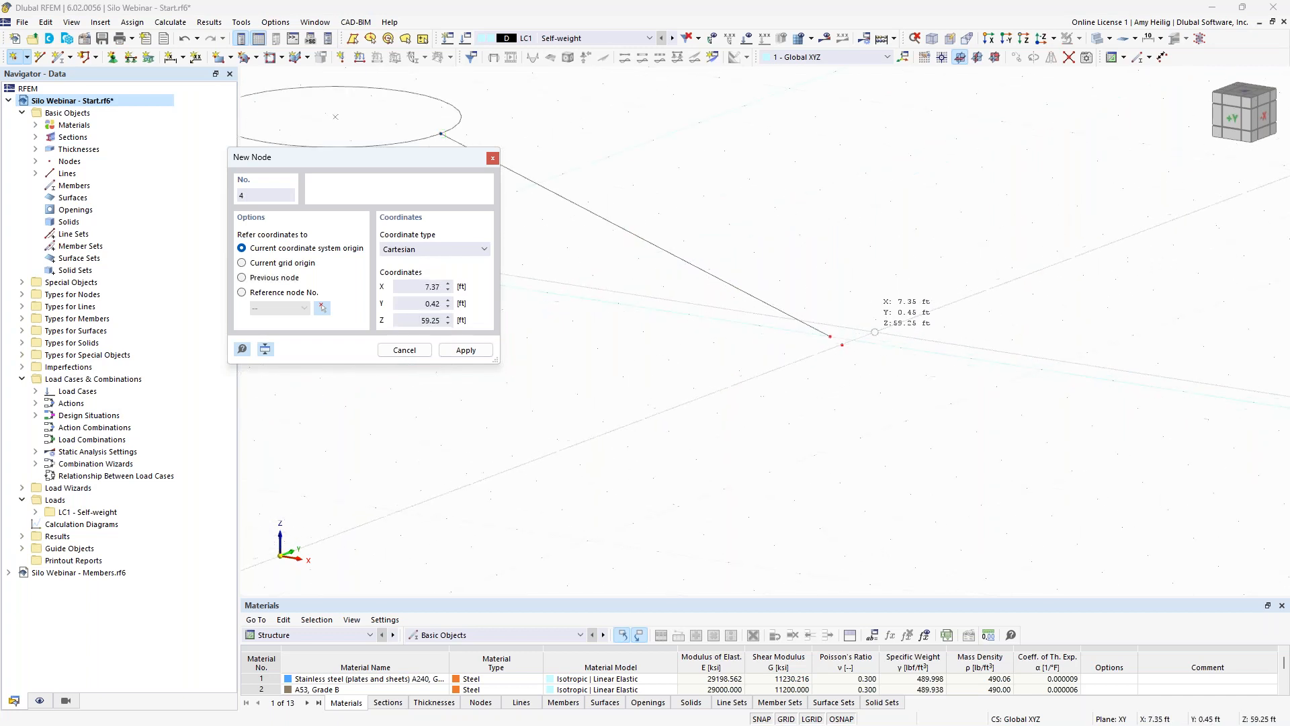
drag(413, 286, 455, 287)
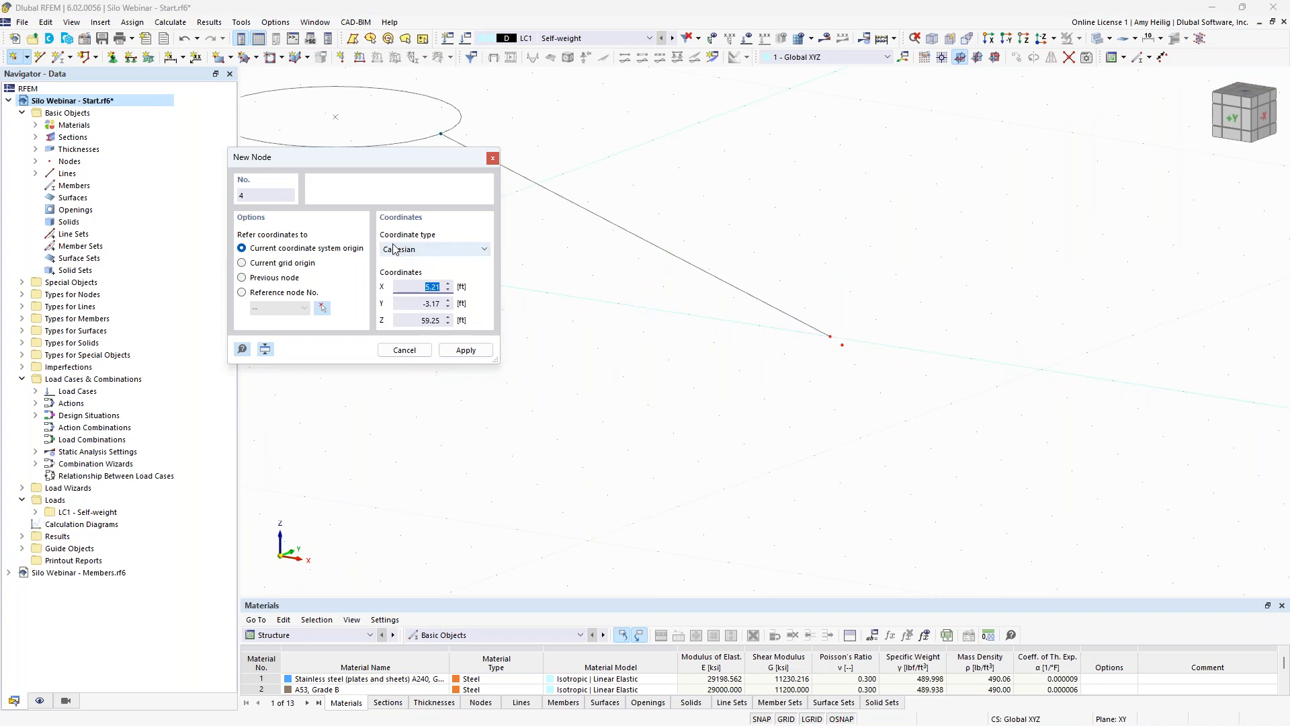
text(7)
key(Tab)
text(0)
key(Tab)
text(59)
key(Return)
right_click(583, 292)
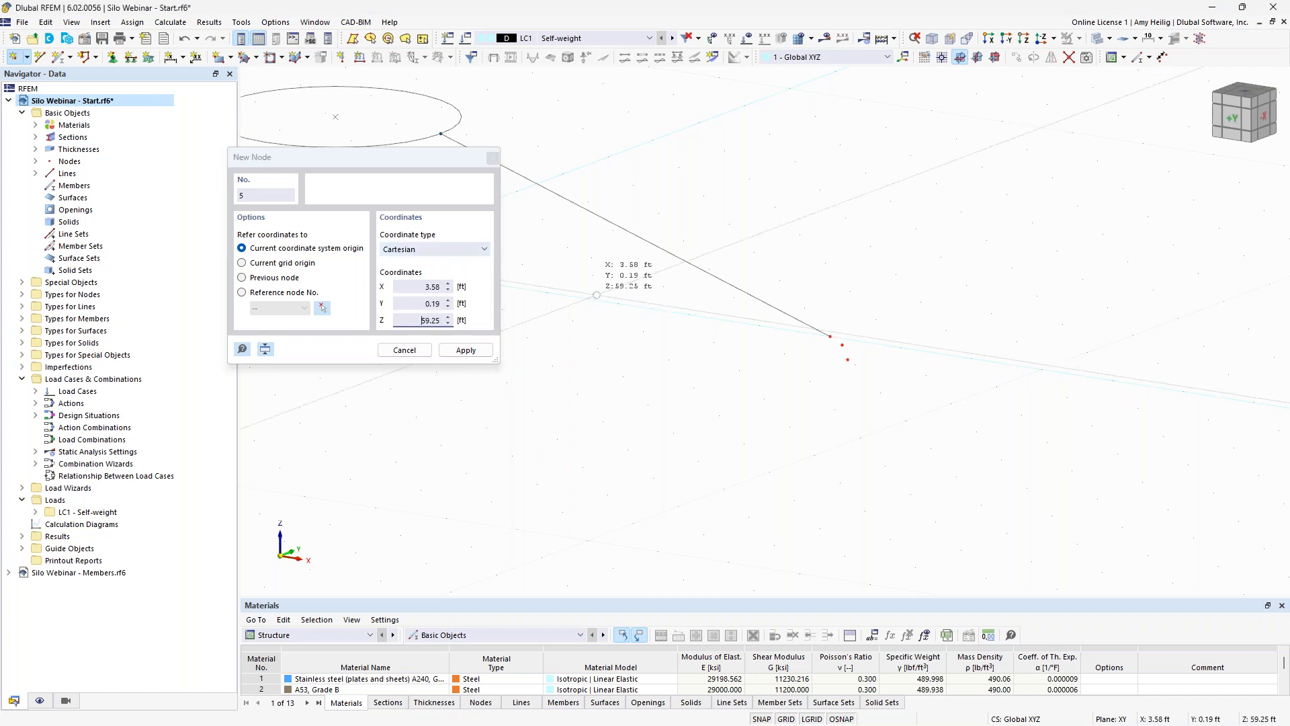
Step: Draw an arc line through the sloping line's lower end node and the two standalone nodes at the roof edge
scroll(636, 324, down, 1)
middle_drag(639, 340, 713, 386)
scroll(845, 379, down, 1)
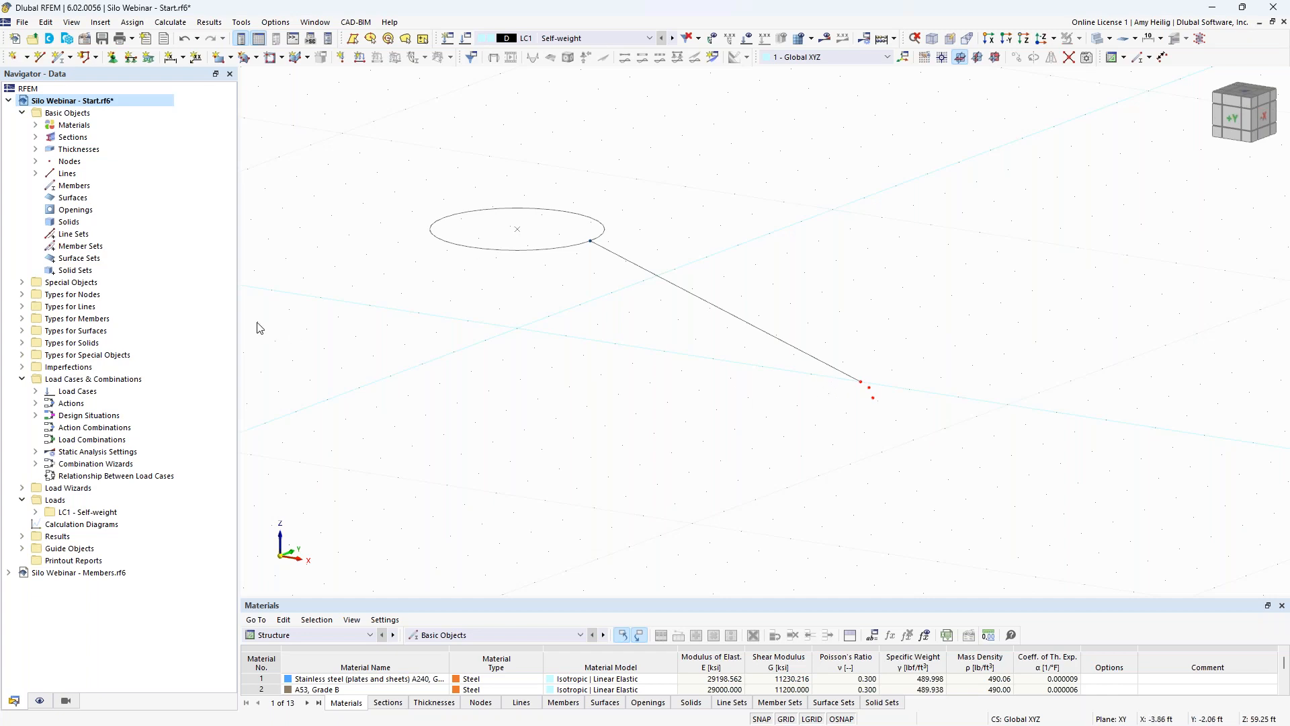
drag(237, 319, 189, 319)
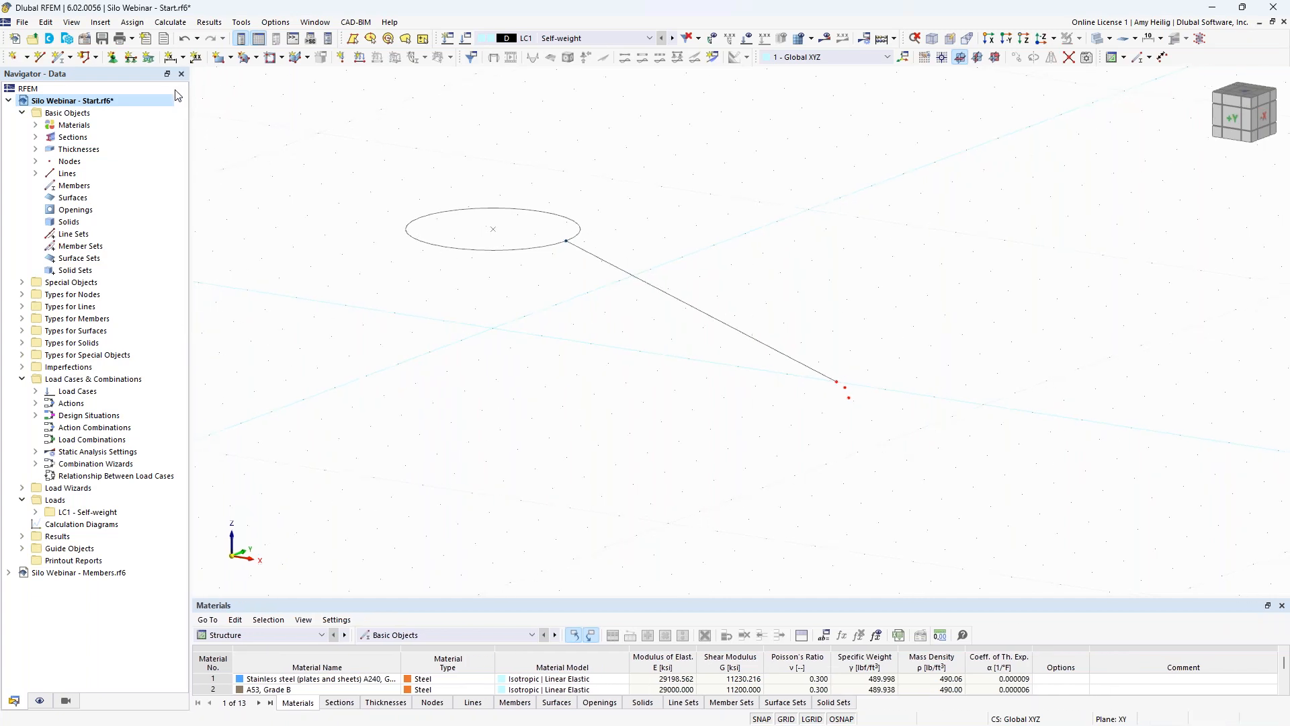
click(41, 59)
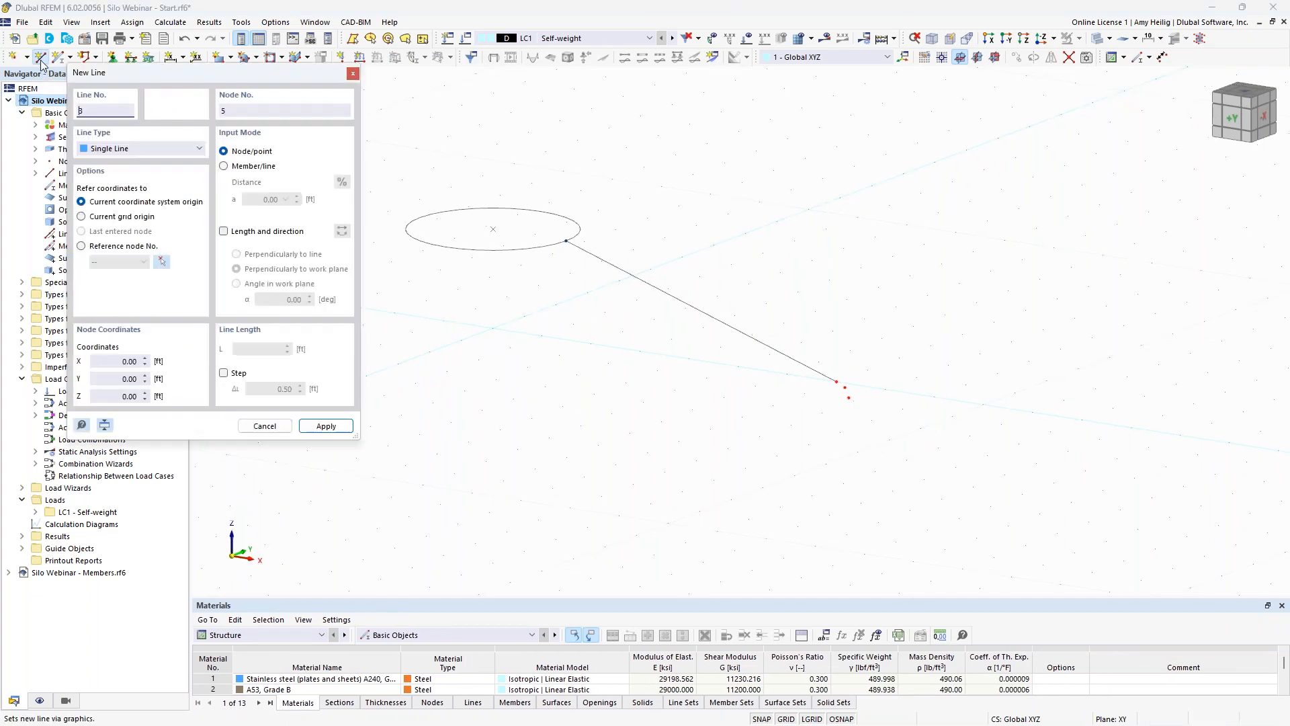
click(137, 151)
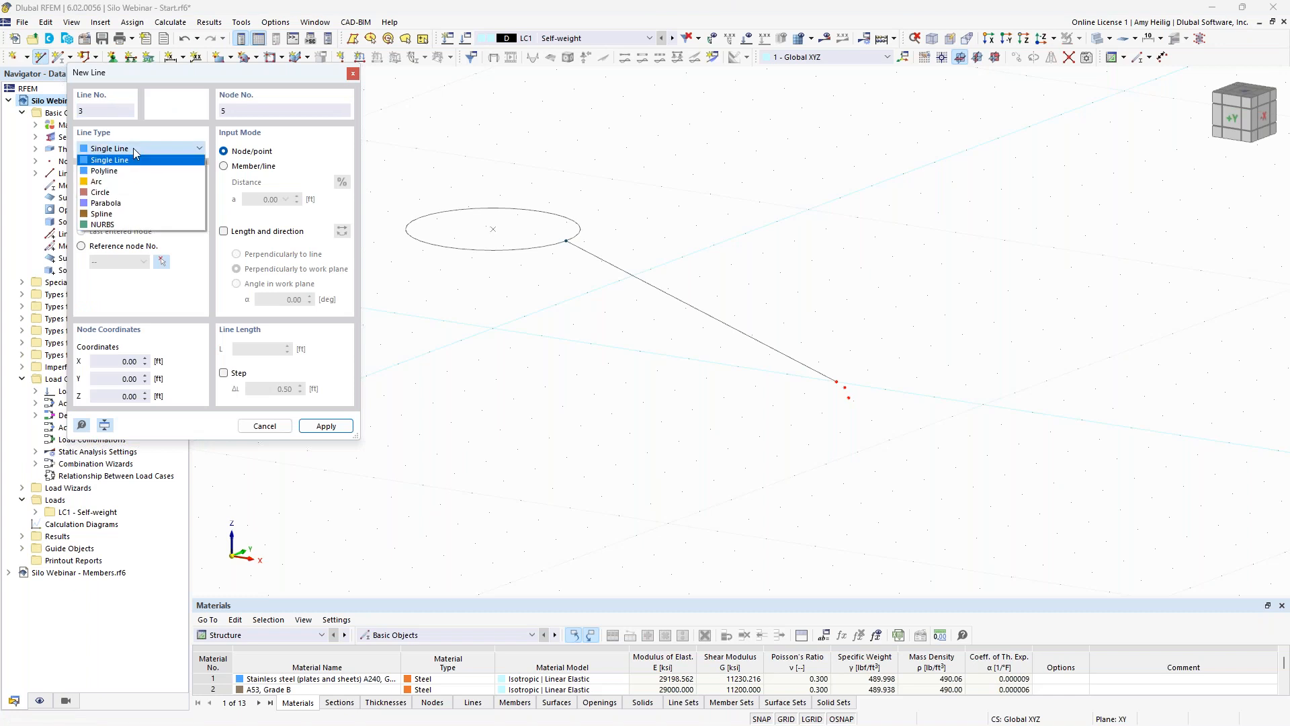
click(133, 183)
scroll(873, 406, up, 3)
click(801, 339)
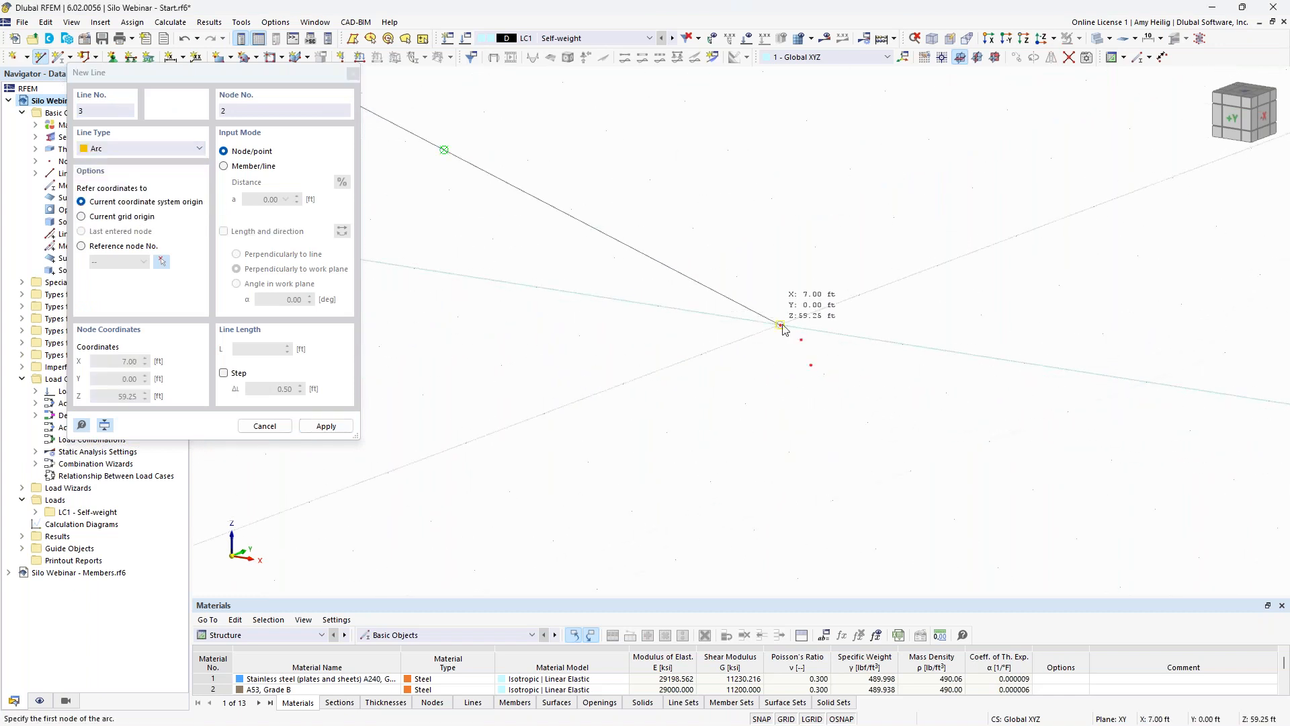
click(801, 340)
key(Escape)
scroll(913, 326, down, 3)
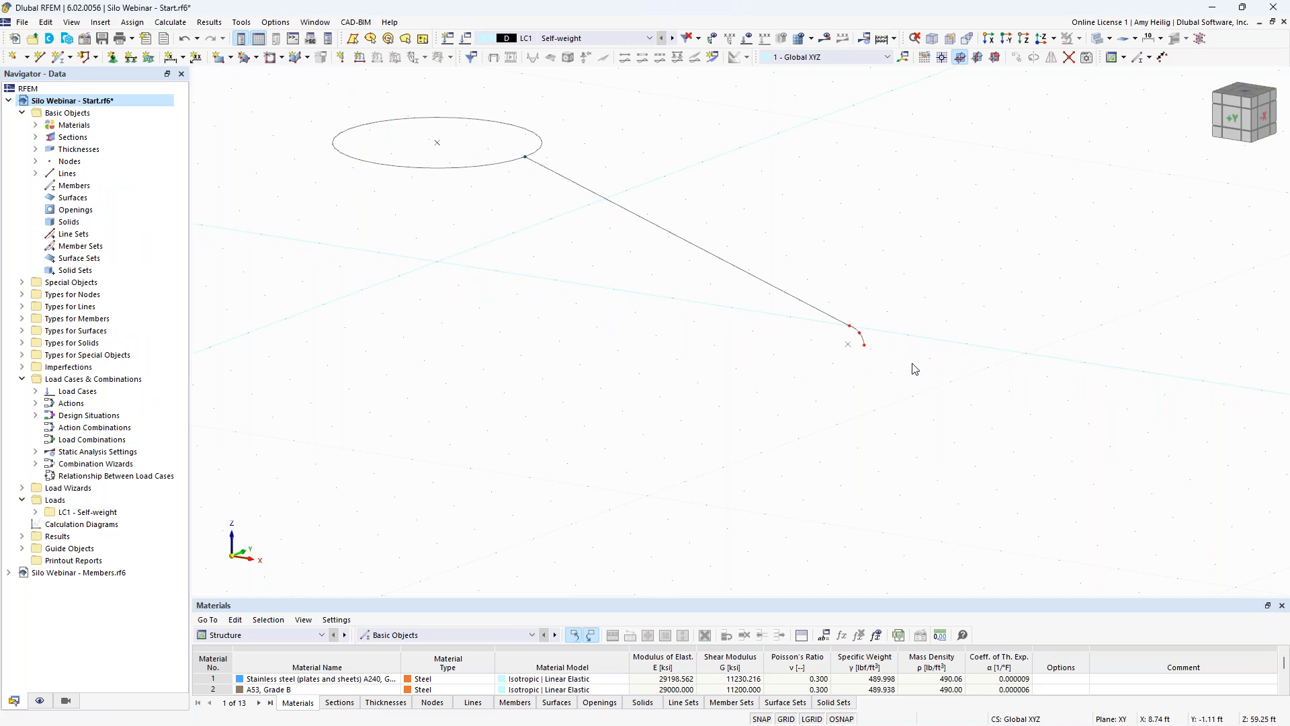
Step: Set up a rotated copy of the sloping line and edge arc with 2 steps and a 180° rotation angle
drag(916, 388, 734, 222)
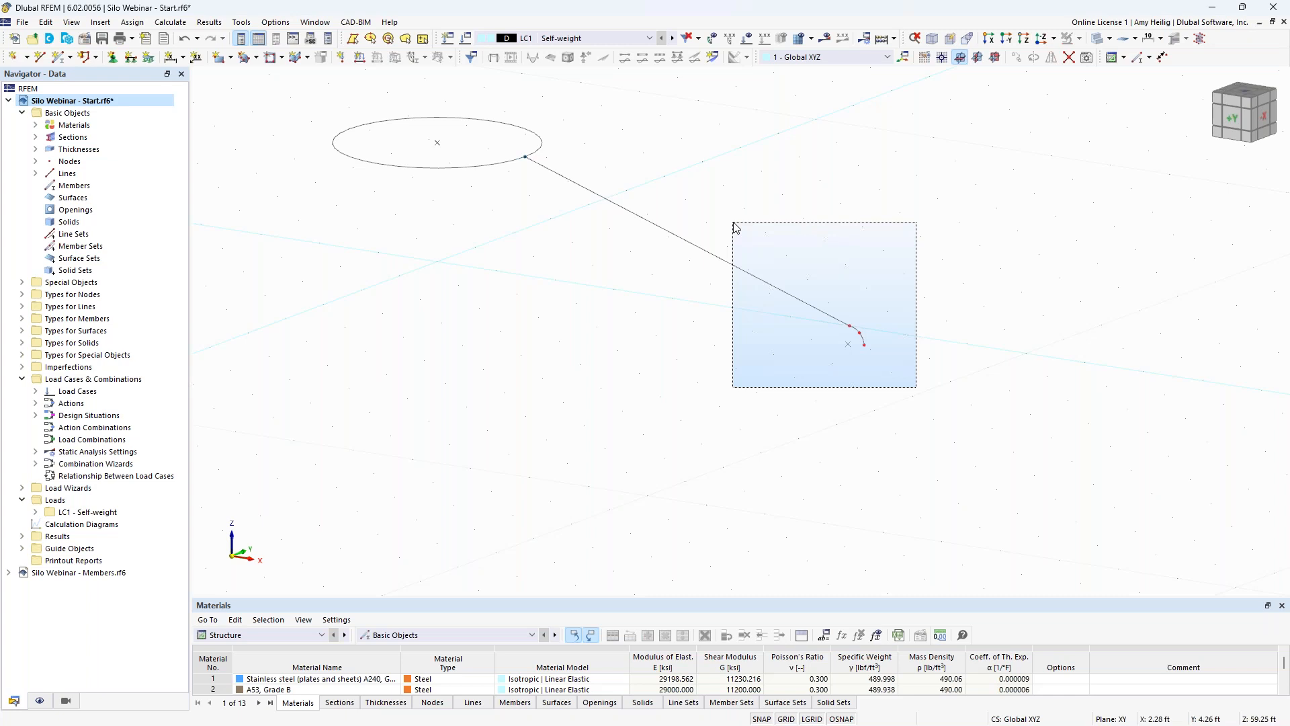
drag(733, 222, 733, 222)
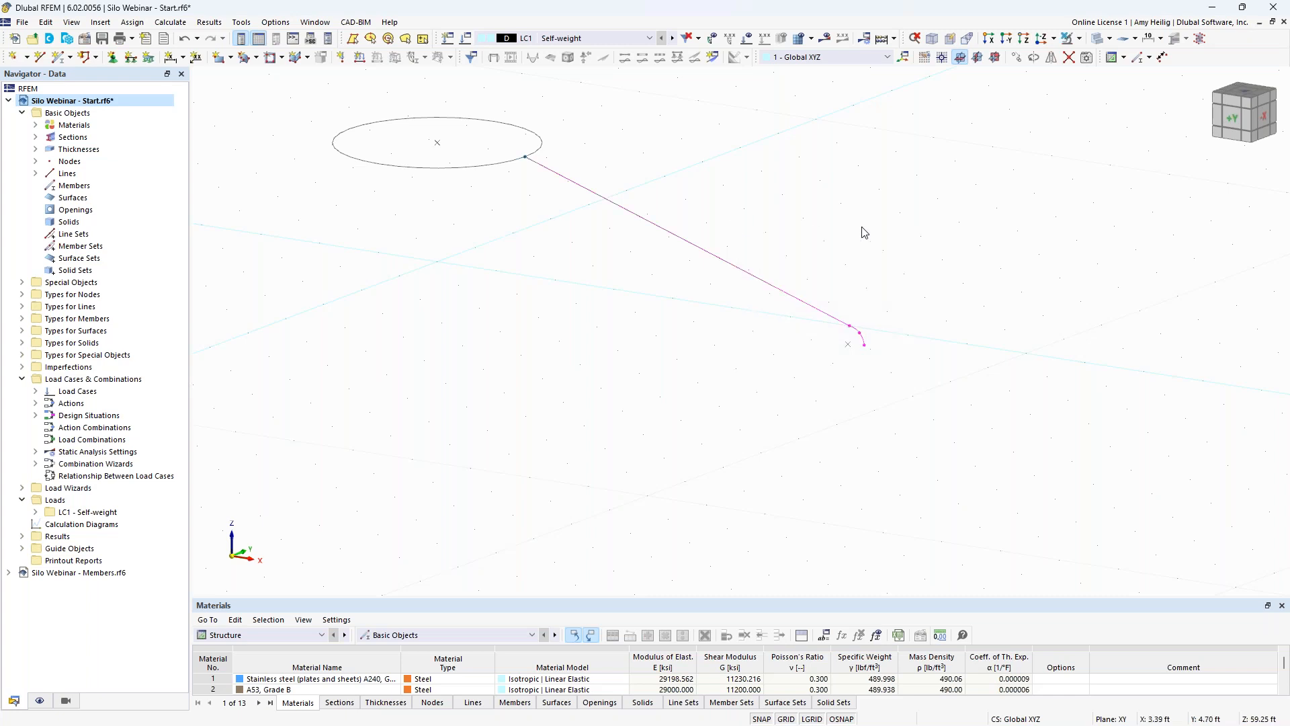
click(1035, 59)
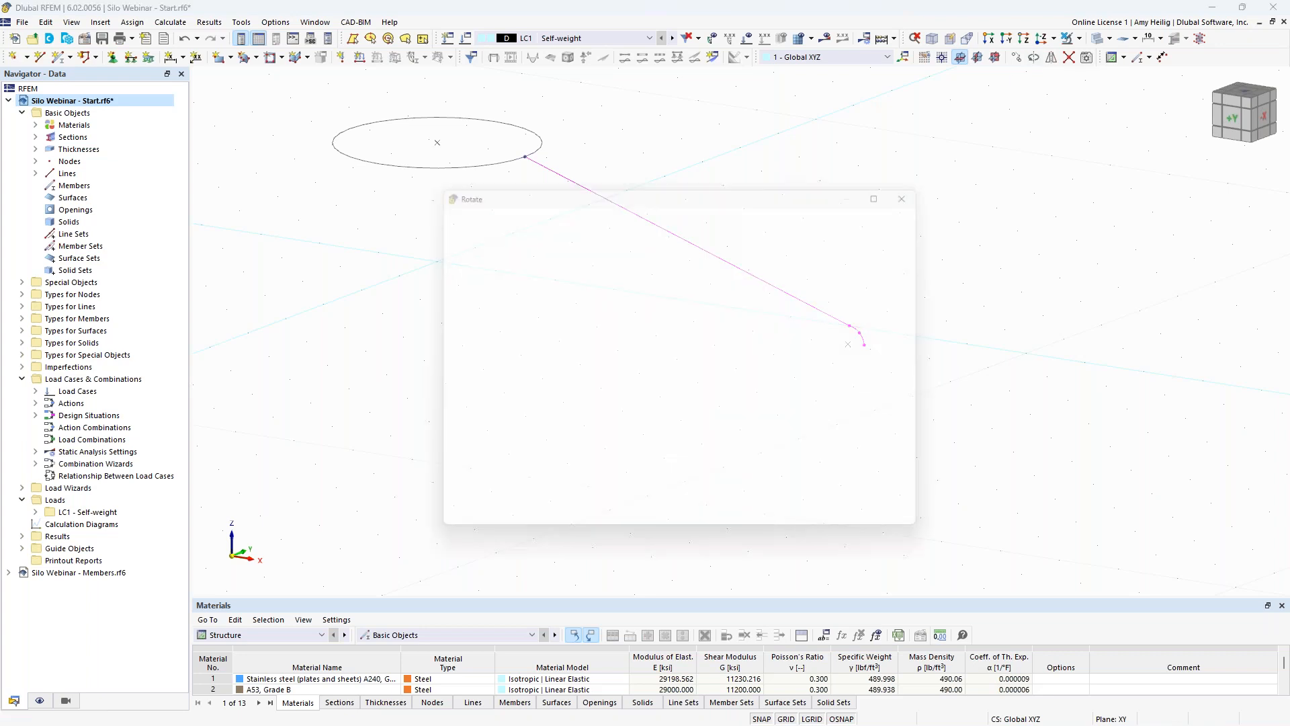
click(448, 247)
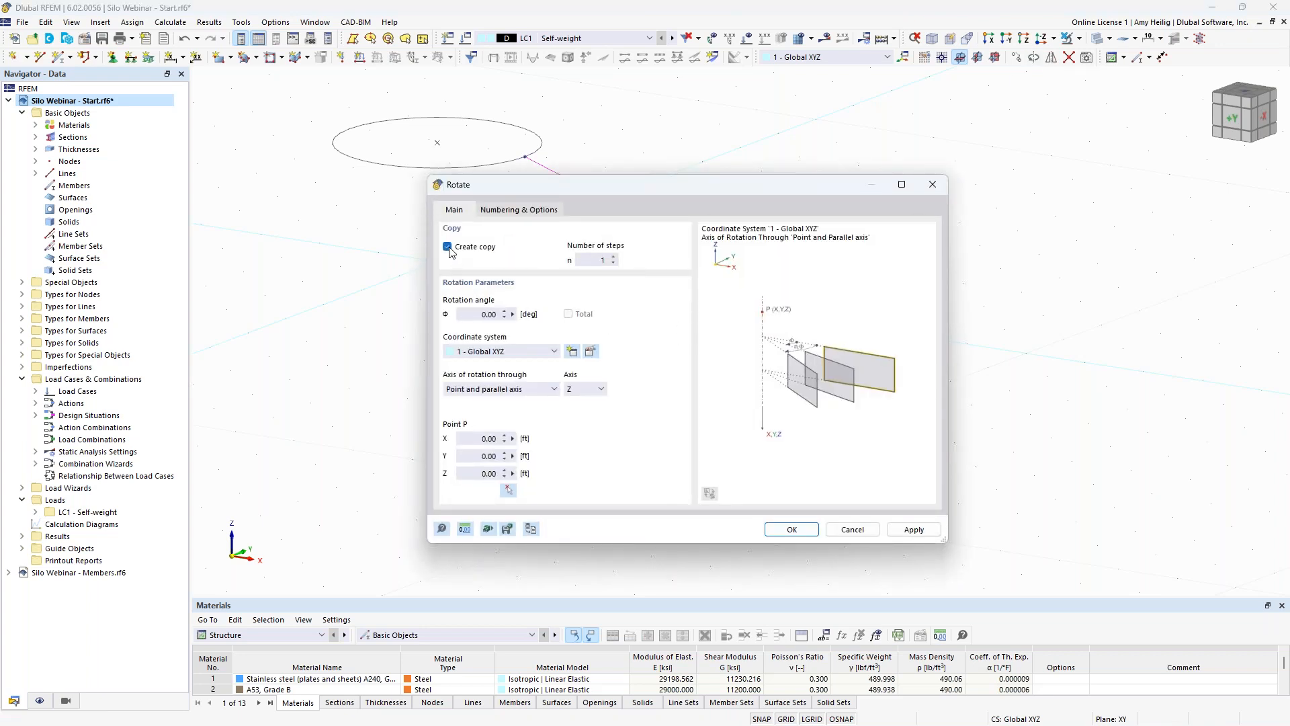
click(612, 258)
click(525, 316)
text(180)
Step: Apply the rotation with arc step links, linking lines with a template surface of uniform 0.172 in A240 Grade 304 stainless steel
click(529, 211)
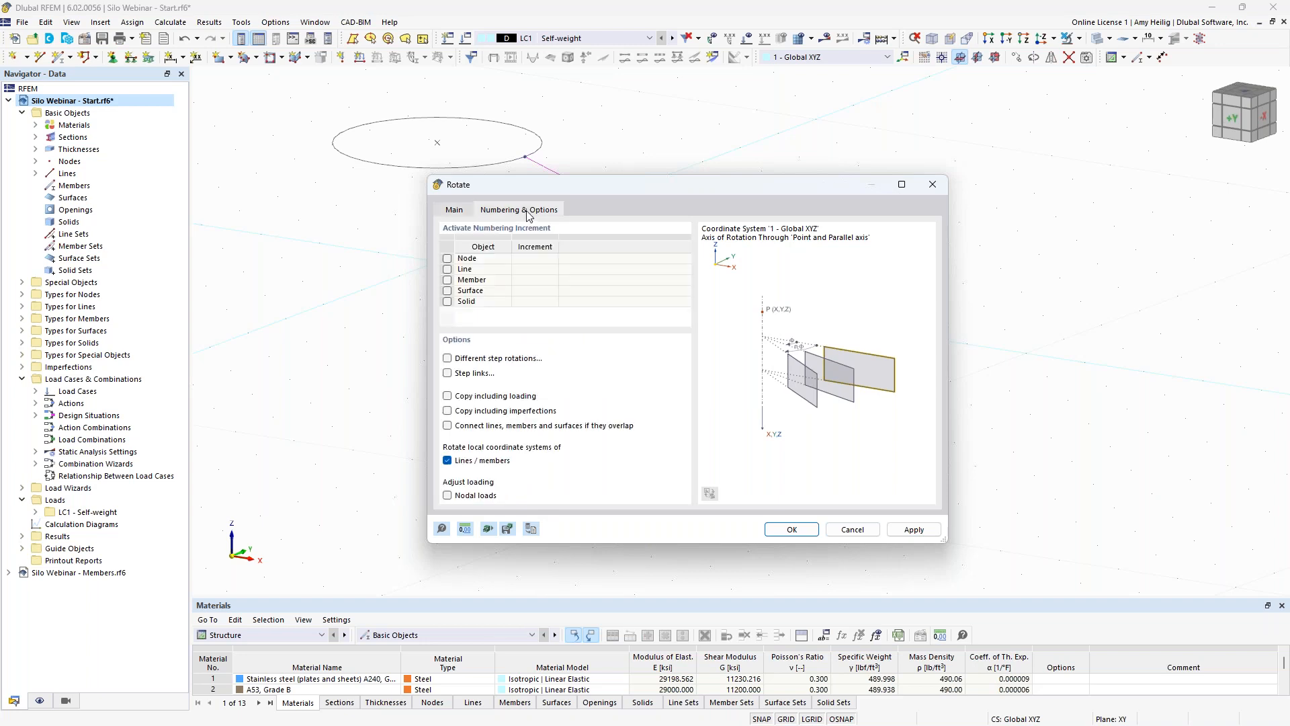
click(448, 373)
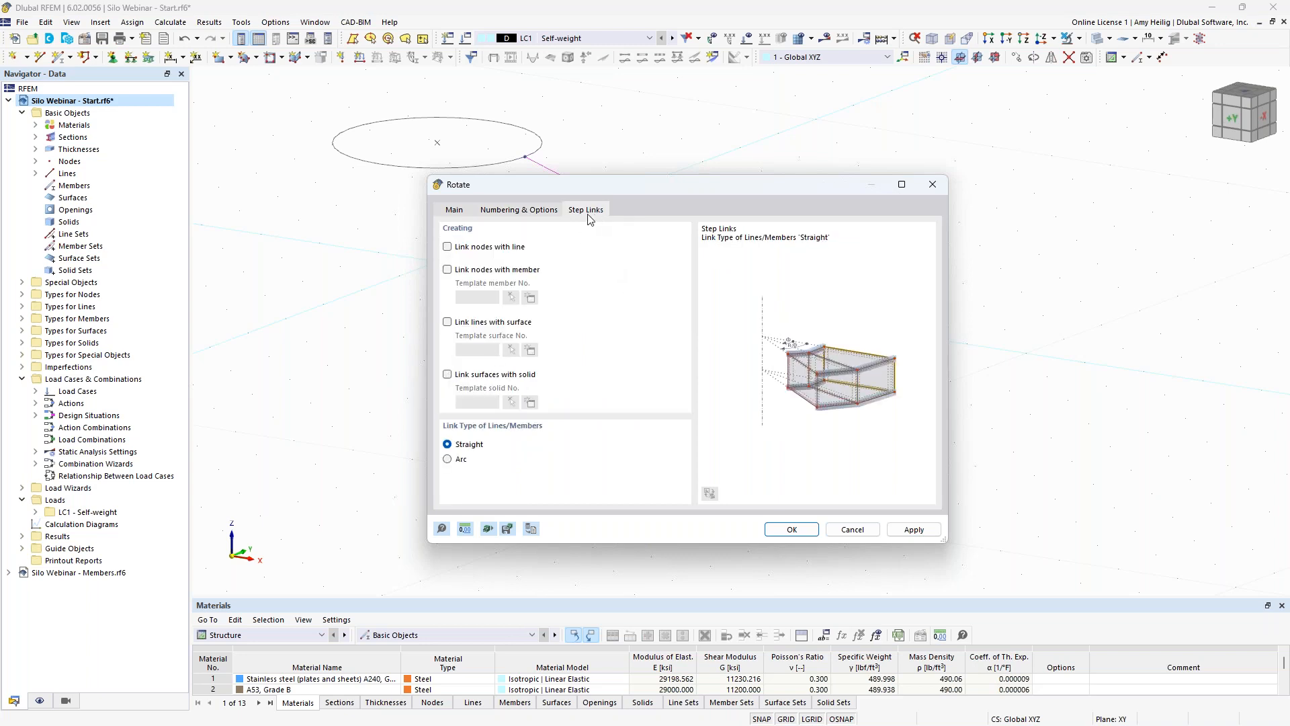
click(448, 324)
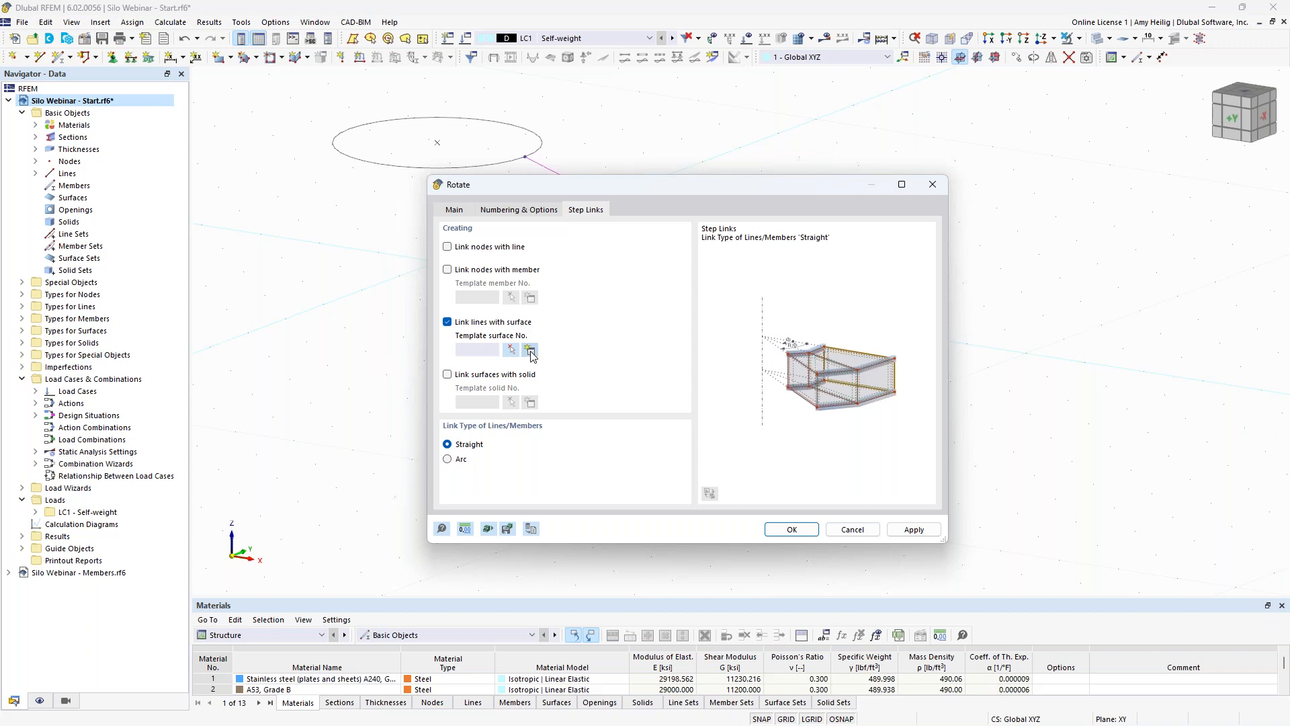
click(531, 350)
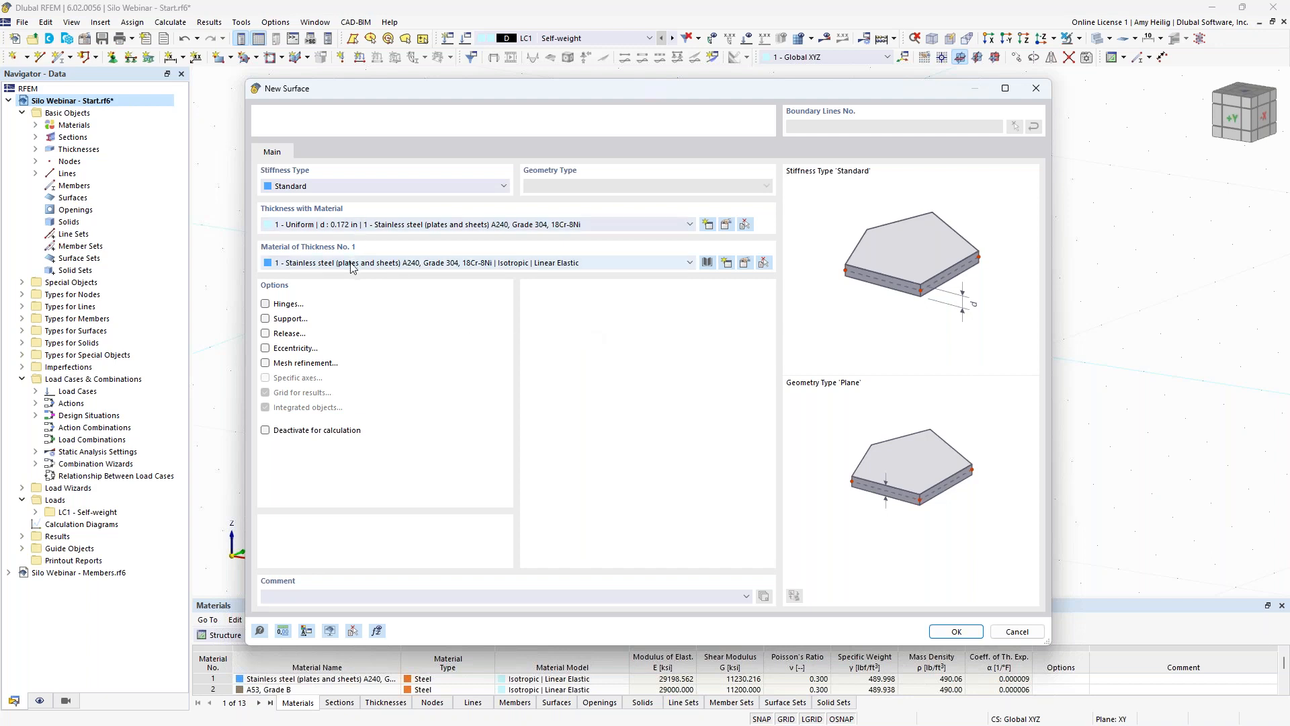
click(352, 228)
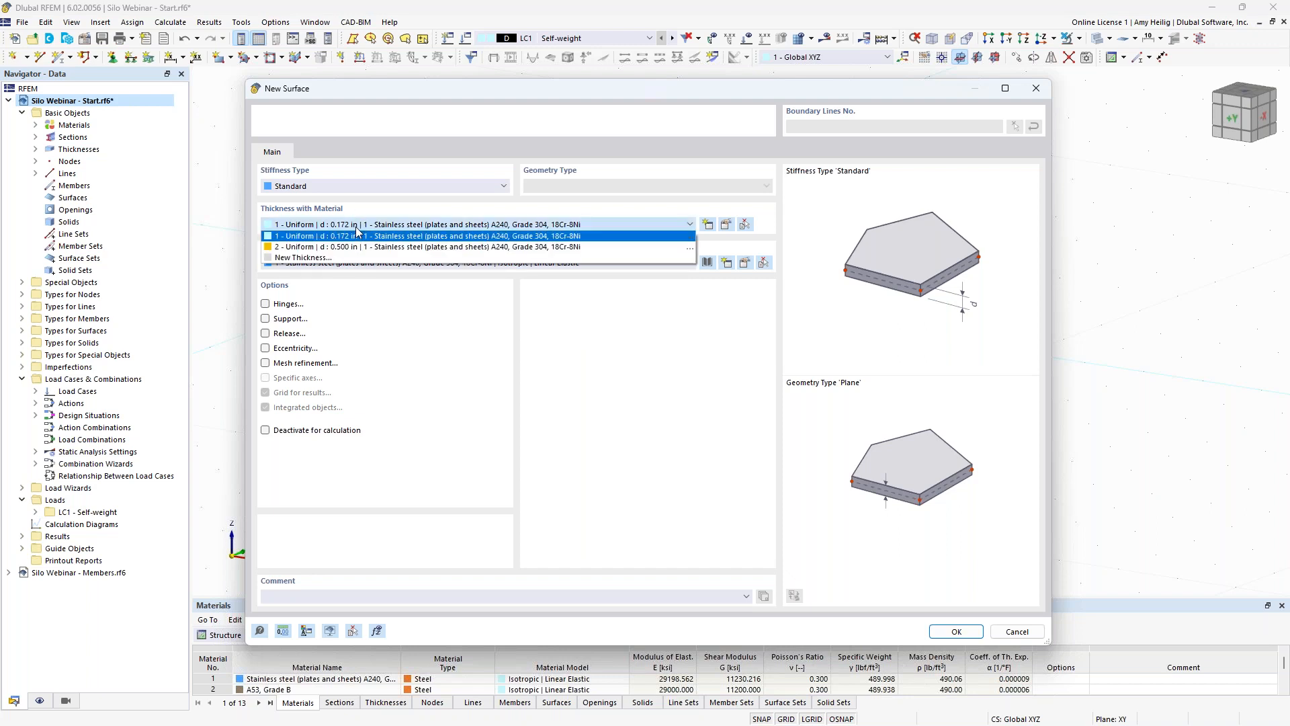
click(356, 230)
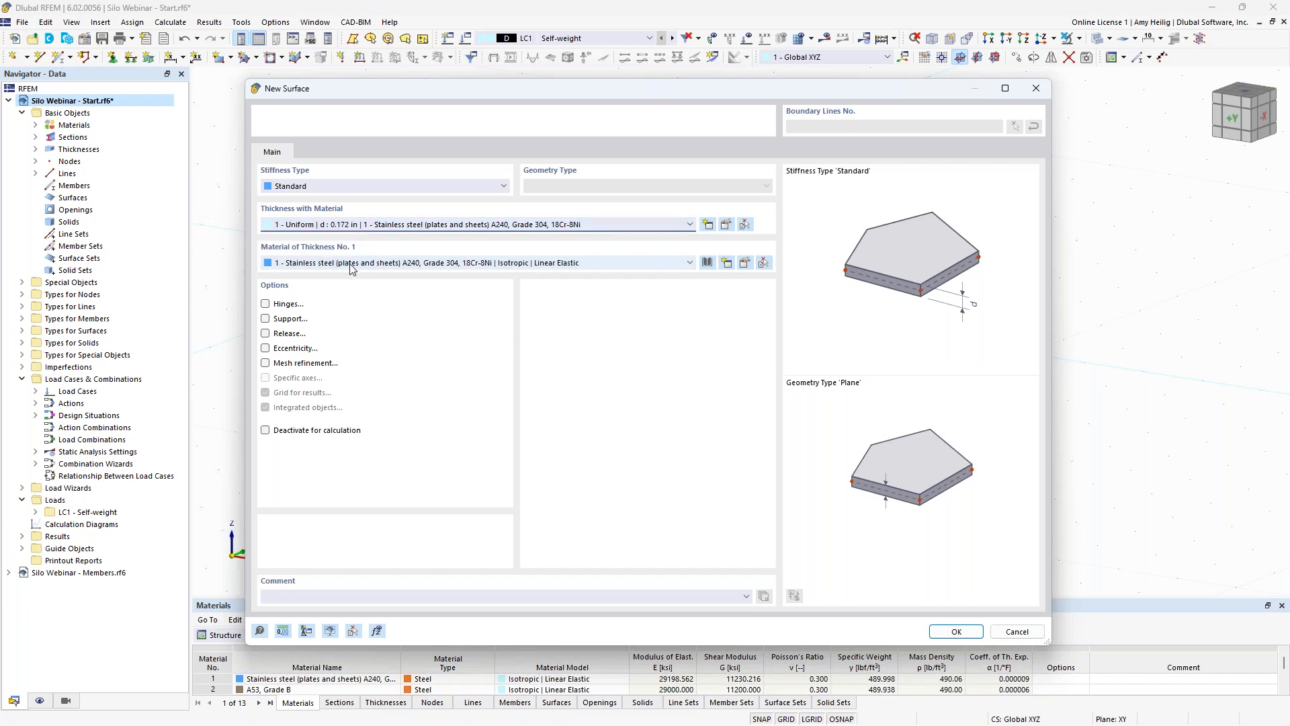
click(948, 632)
click(447, 459)
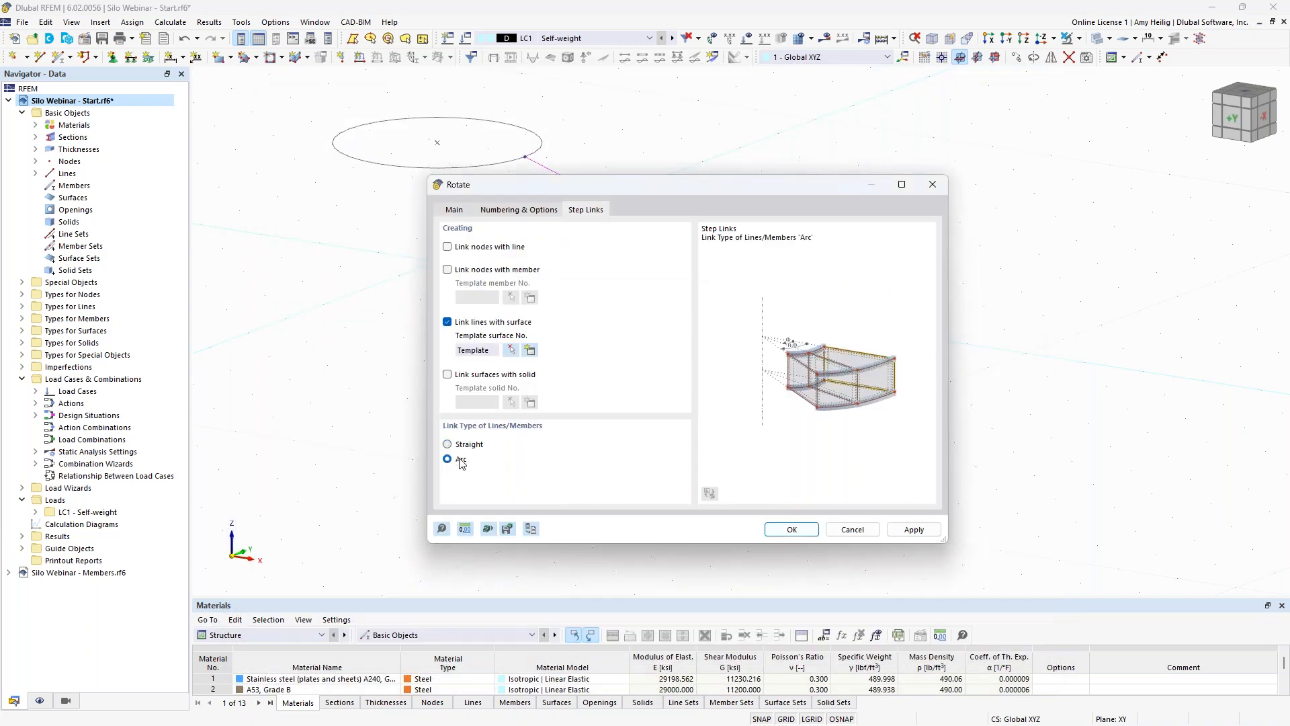
click(808, 530)
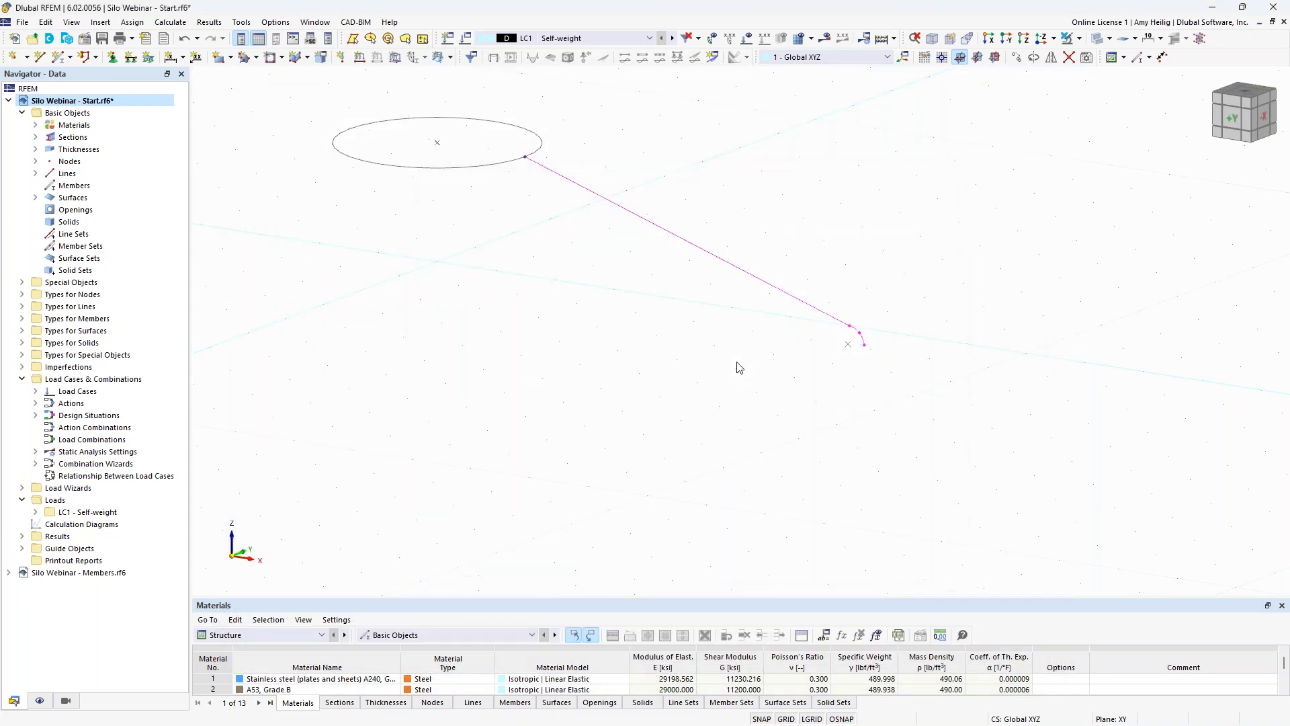
Step: Extrude the two arcs around the roof's central opening into surfaces 1 ft deep in the global +Z direction
scroll(784, 396, down, 2)
middle_drag(777, 432, 881, 435)
scroll(907, 445, down, 1)
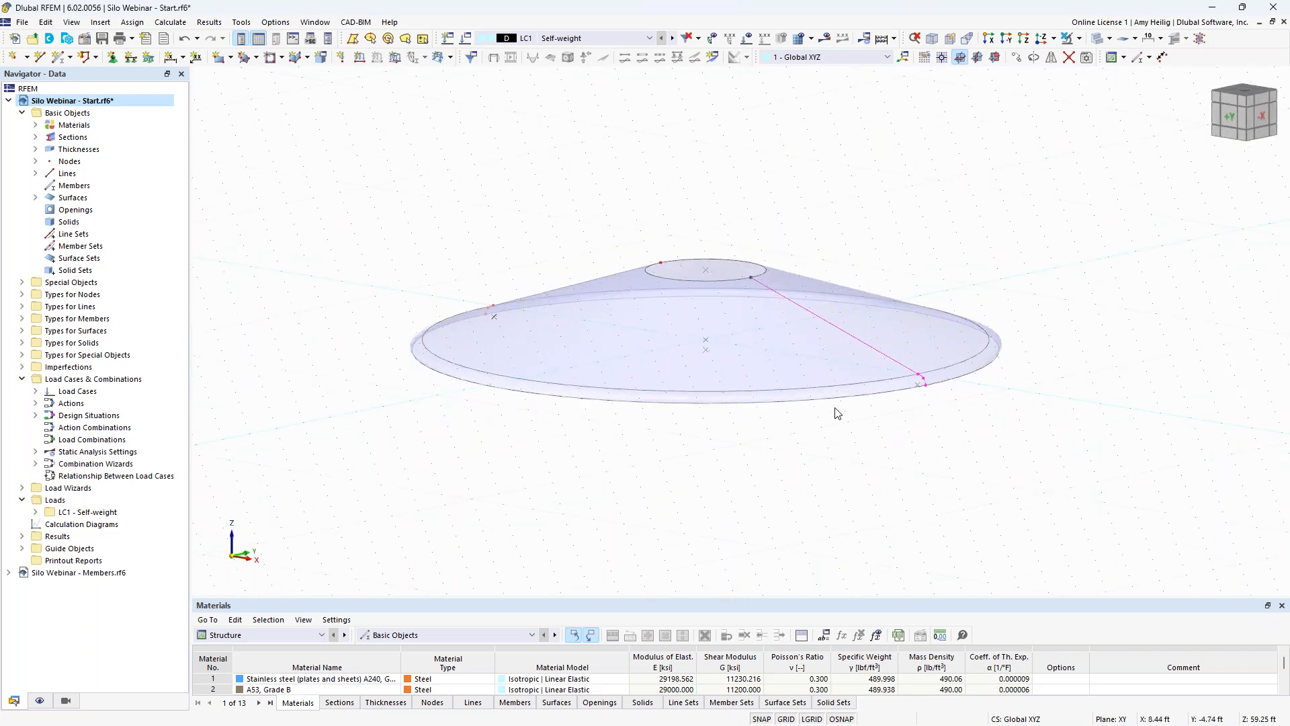
scroll(838, 412, up, 2)
ctrl+middle_drag(849, 199, 859, 214)
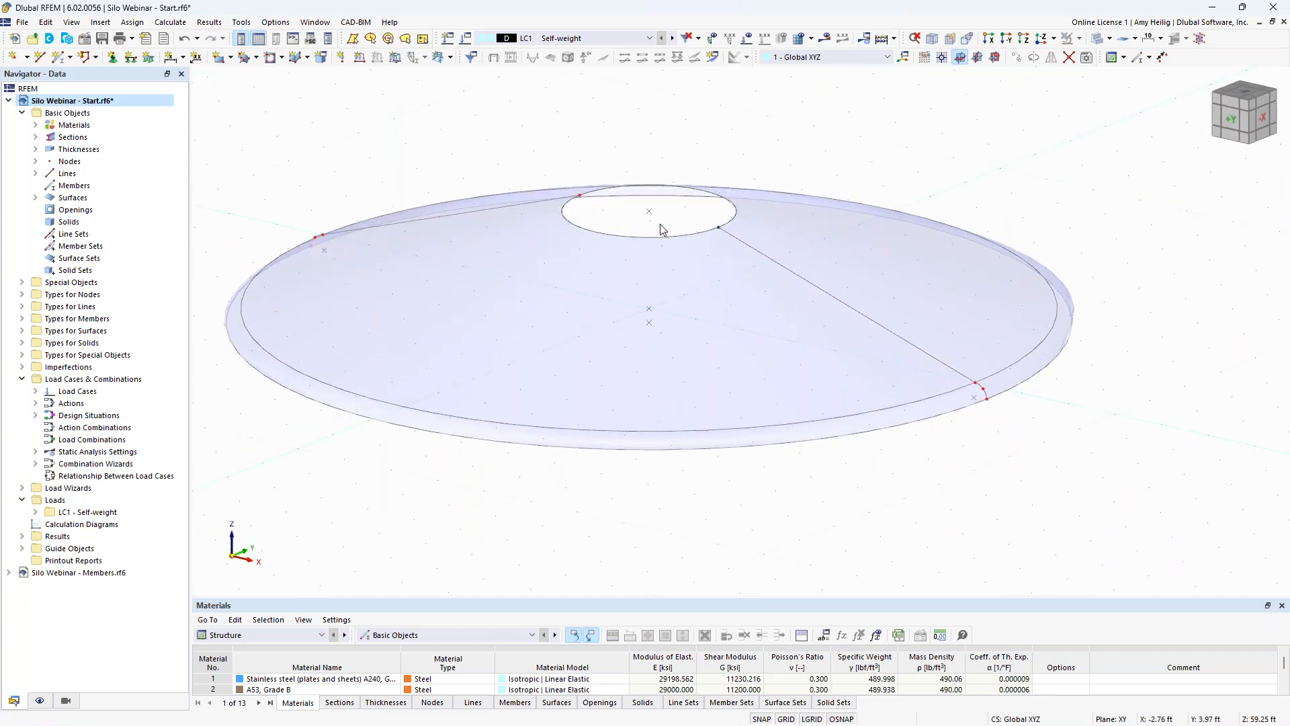
ctrl+middle_drag(662, 230, 661, 245)
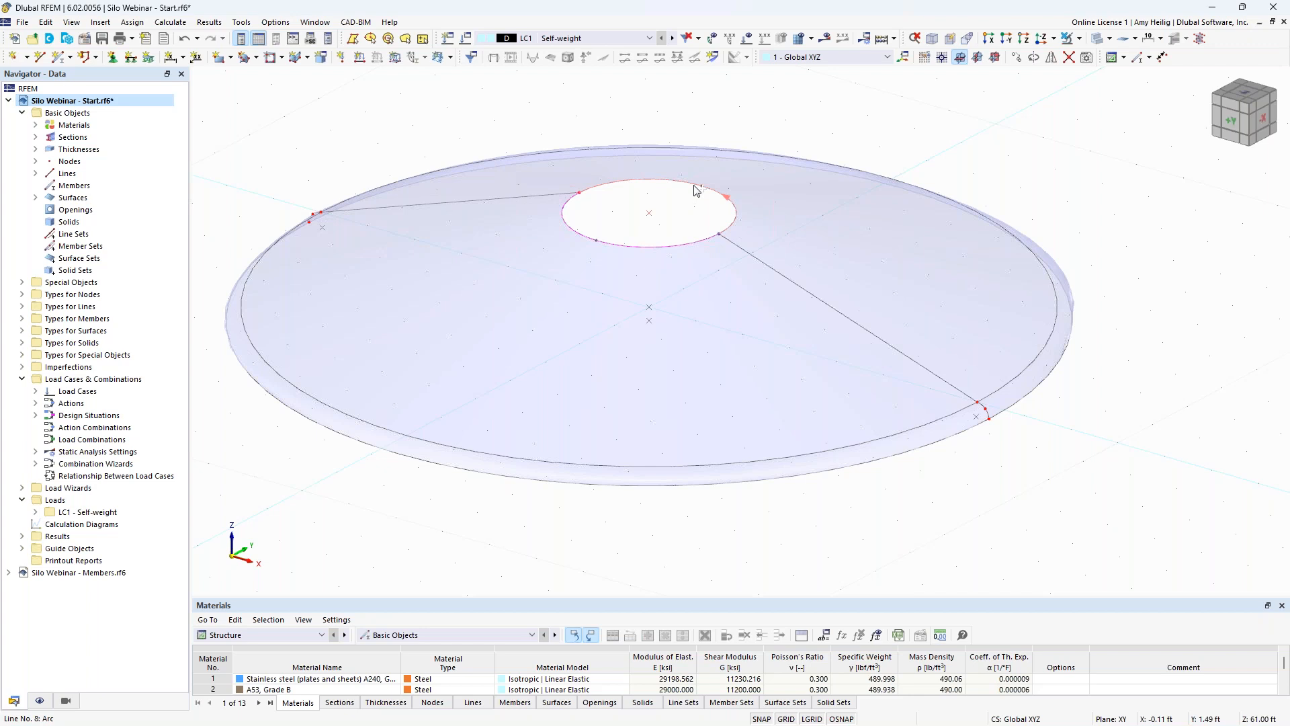
right_click(694, 190)
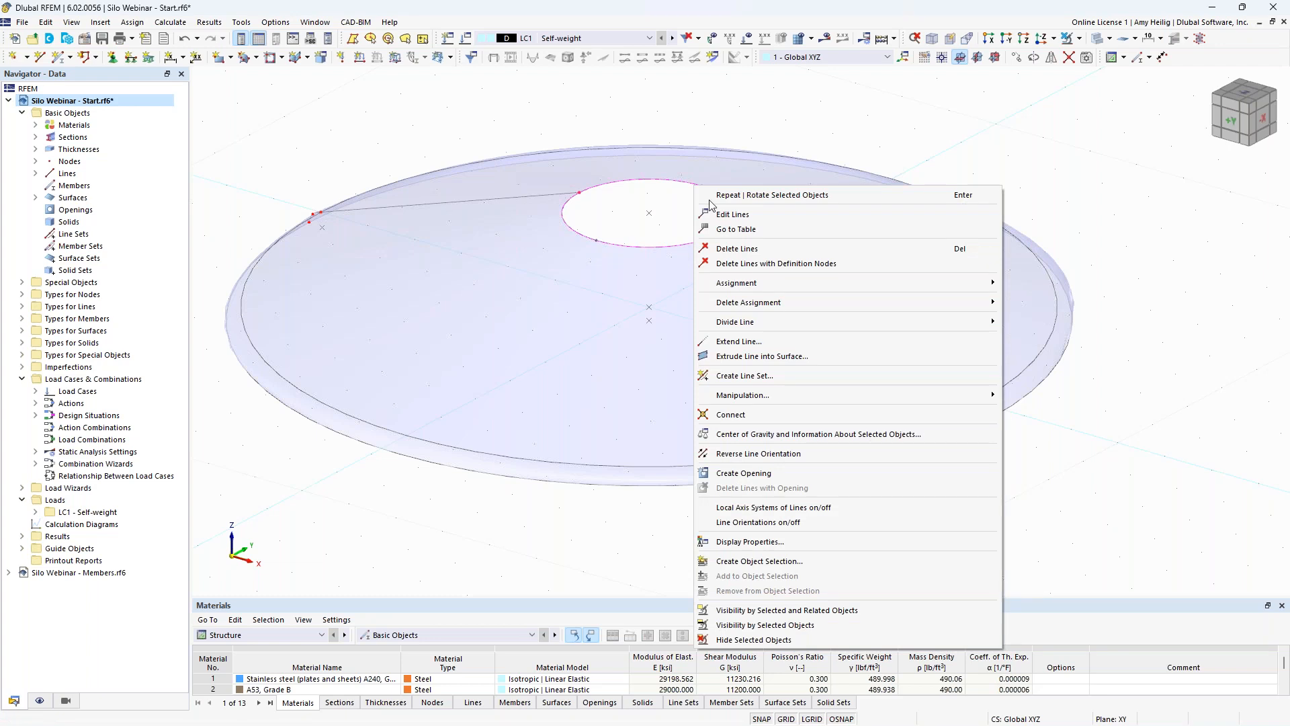
click(763, 356)
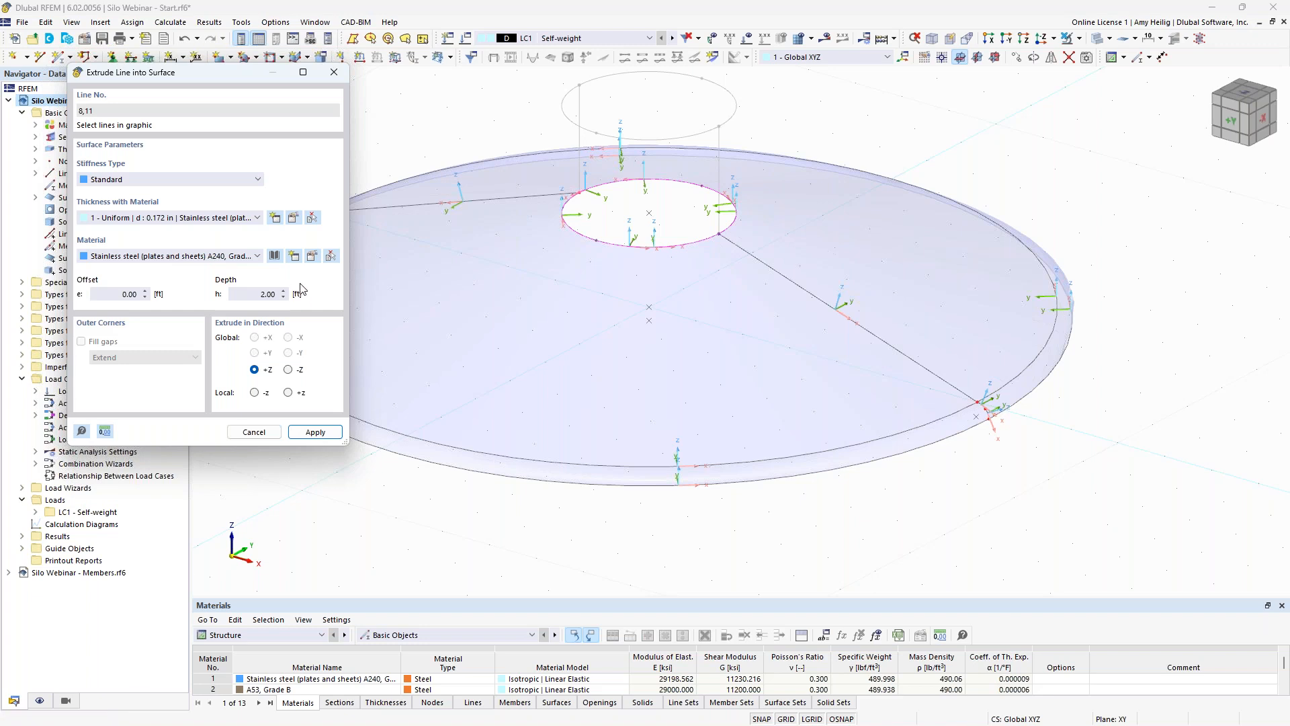
drag(254, 293, 294, 296)
text(1)
click(310, 431)
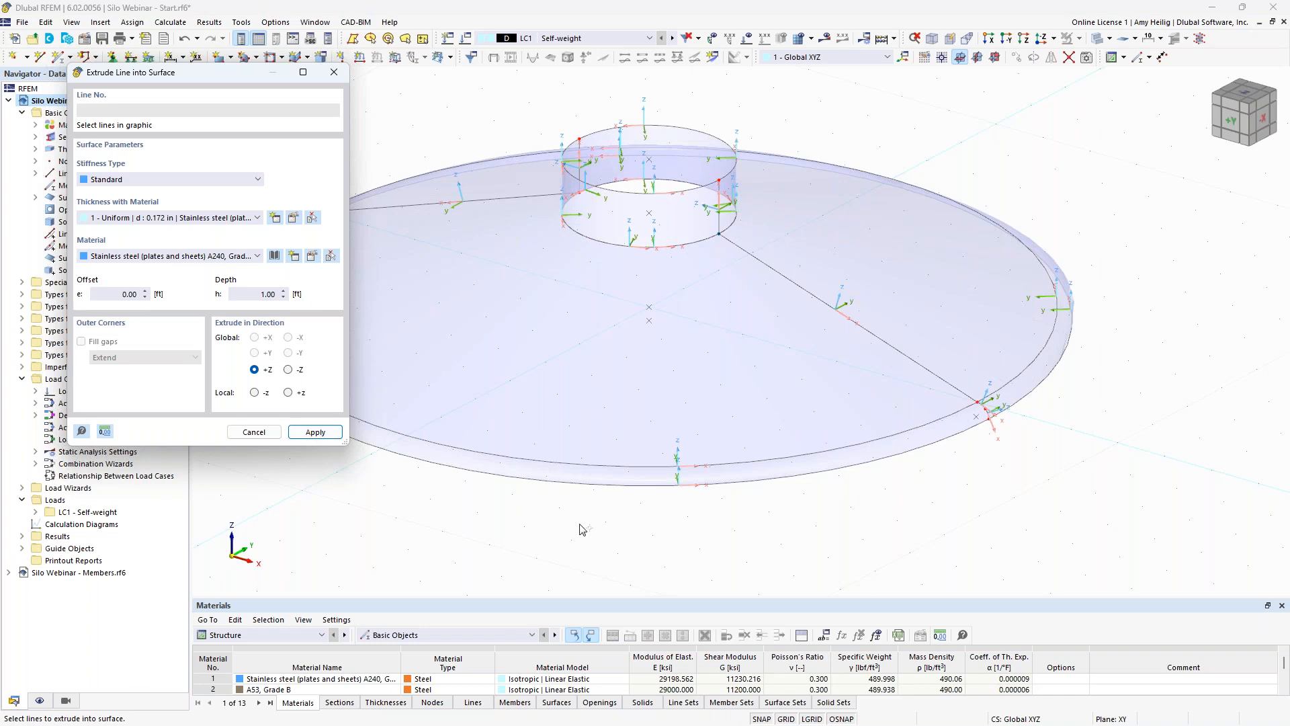
key(Escape)
ctrl+middle_drag(610, 499, 645, 441)
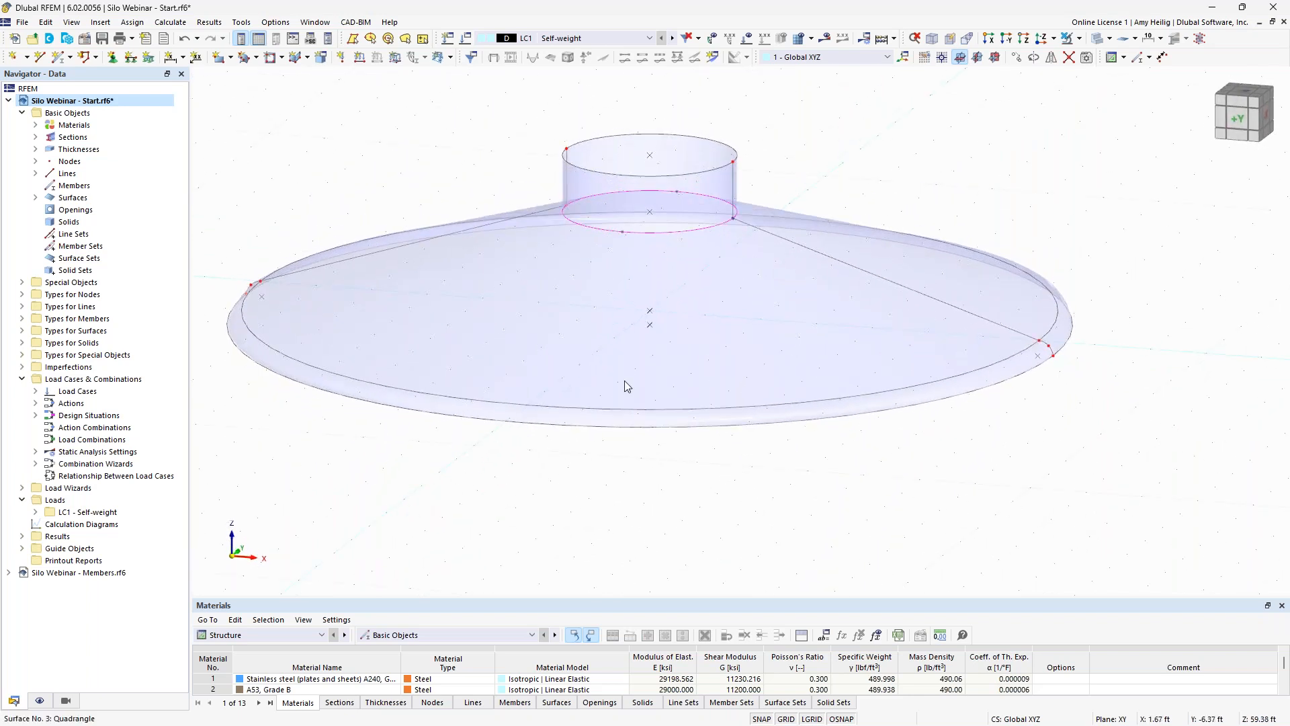
click(466, 322)
ctrl+middle_drag(811, 423, 933, 422)
click(283, 57)
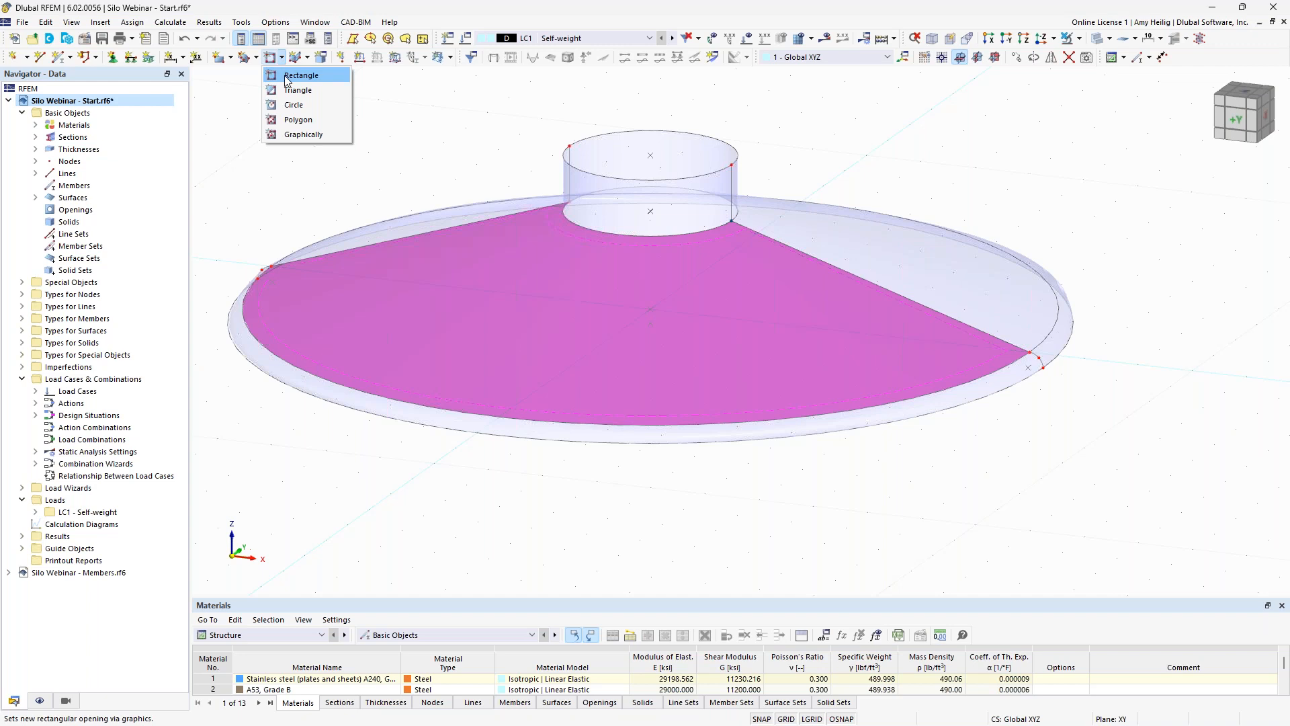
click(289, 76)
mouse_move(841, 509)
ctrl+middle_down()
mouse_move(737, 455)
mouse_move(812, 494)
mouse_move(858, 500)
ctrl+middle_up()
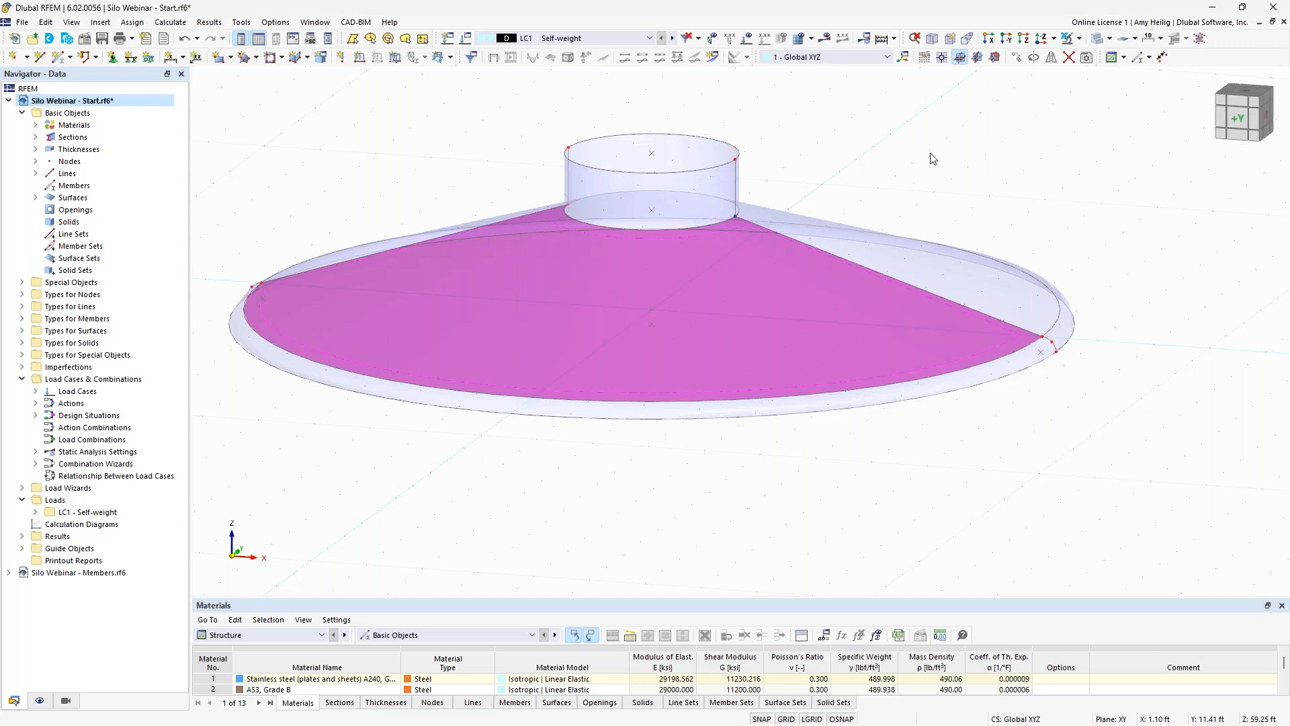
Step: Viewing the roof from above, draw a circle of 1 ft radius on the work plane, centred at X -3, Y -3 ft
click(1053, 39)
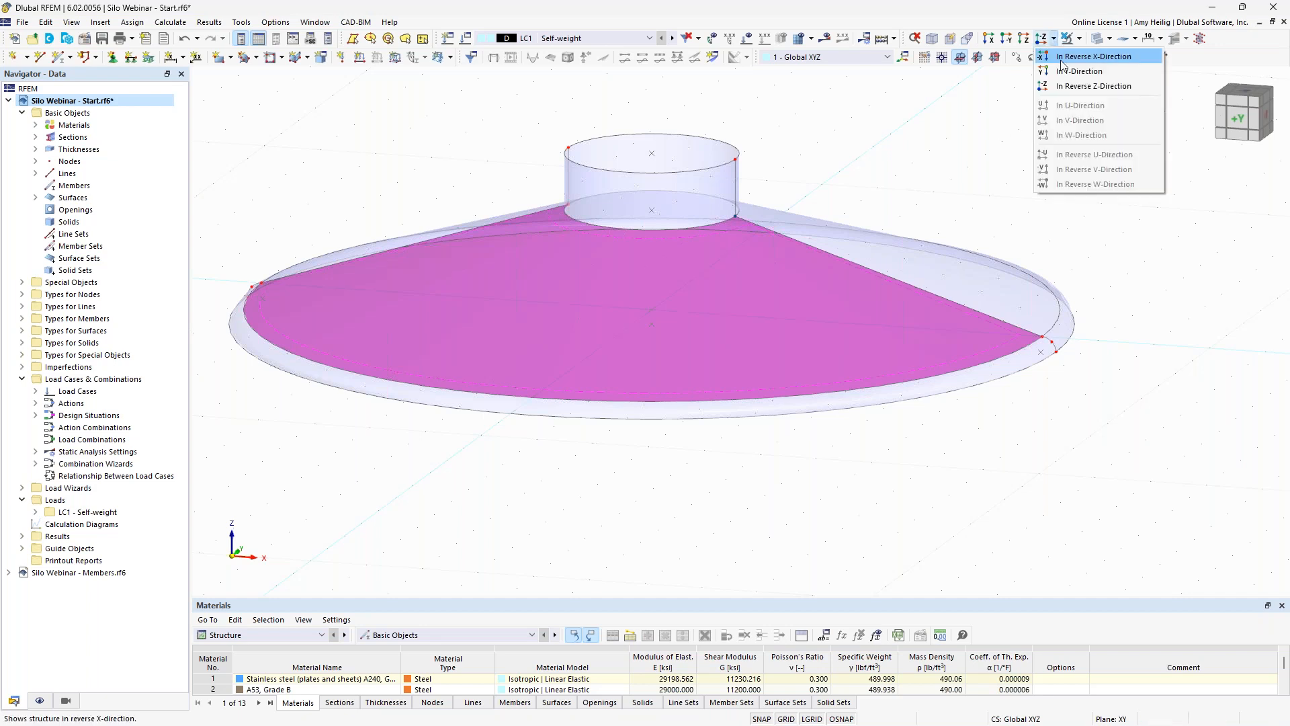
click(1068, 86)
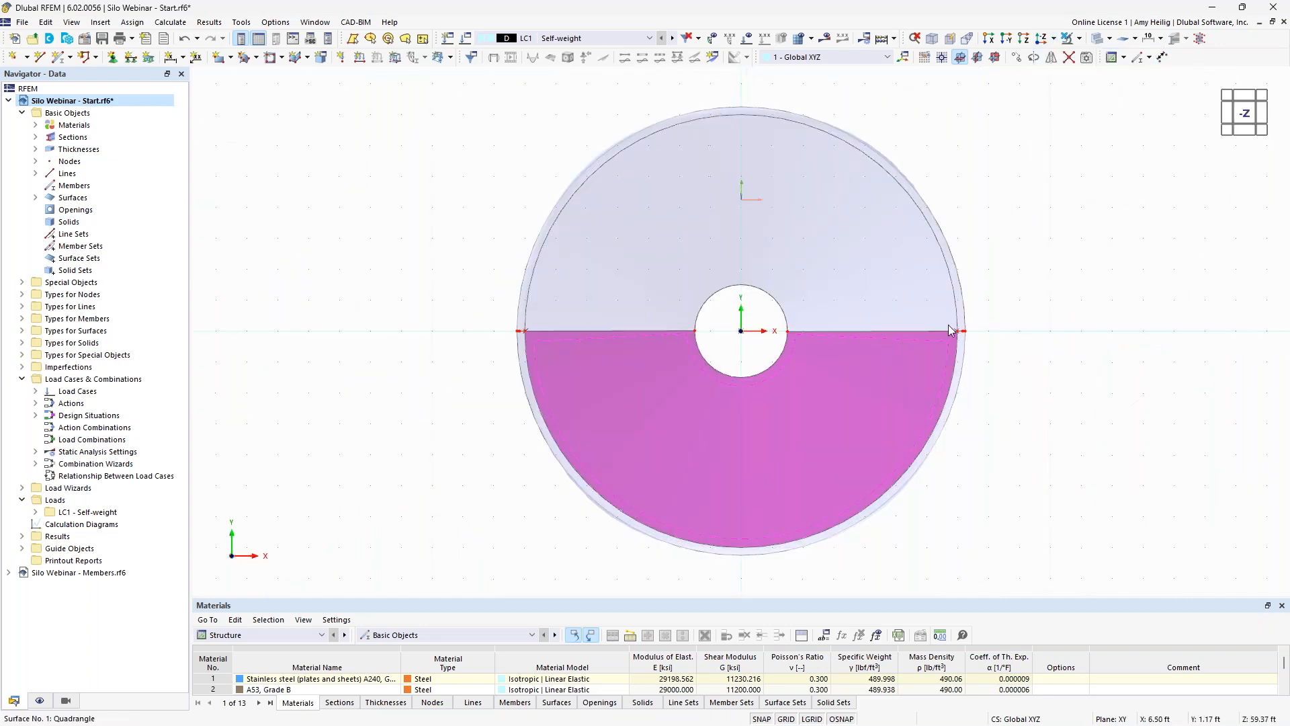
middle_drag(1029, 412, 918, 404)
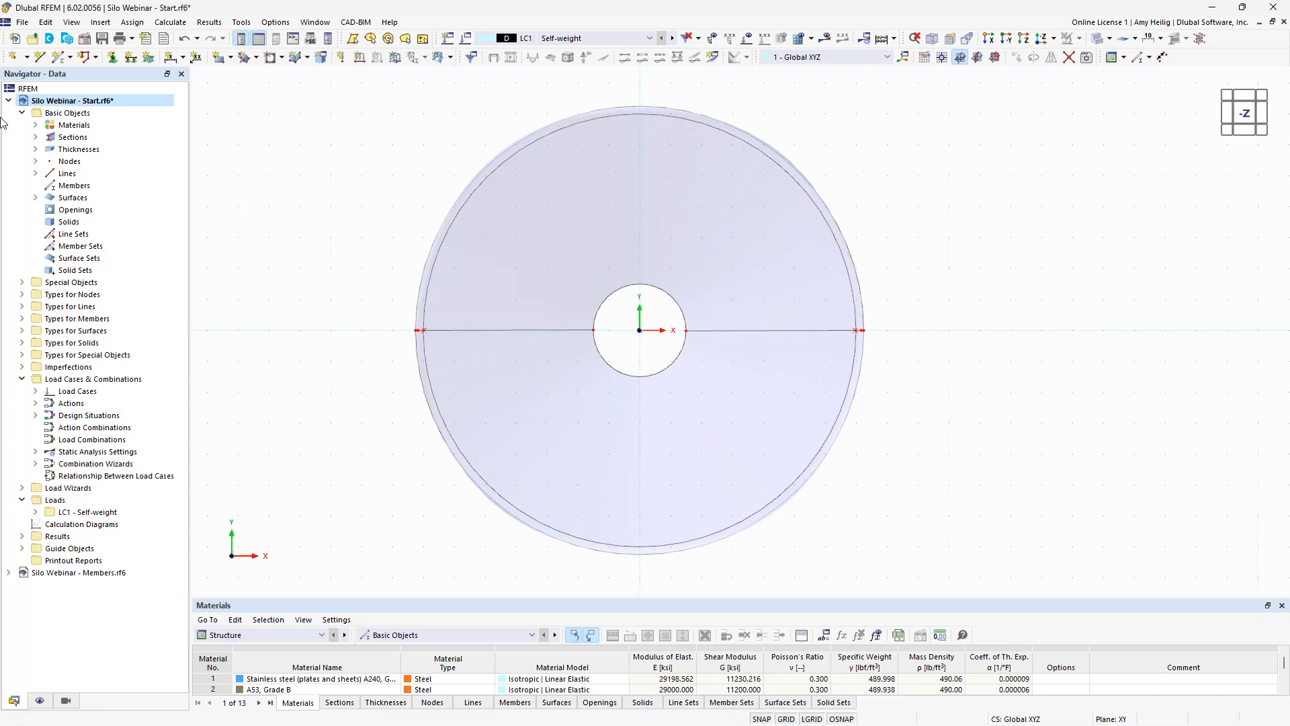
click(42, 64)
click(125, 148)
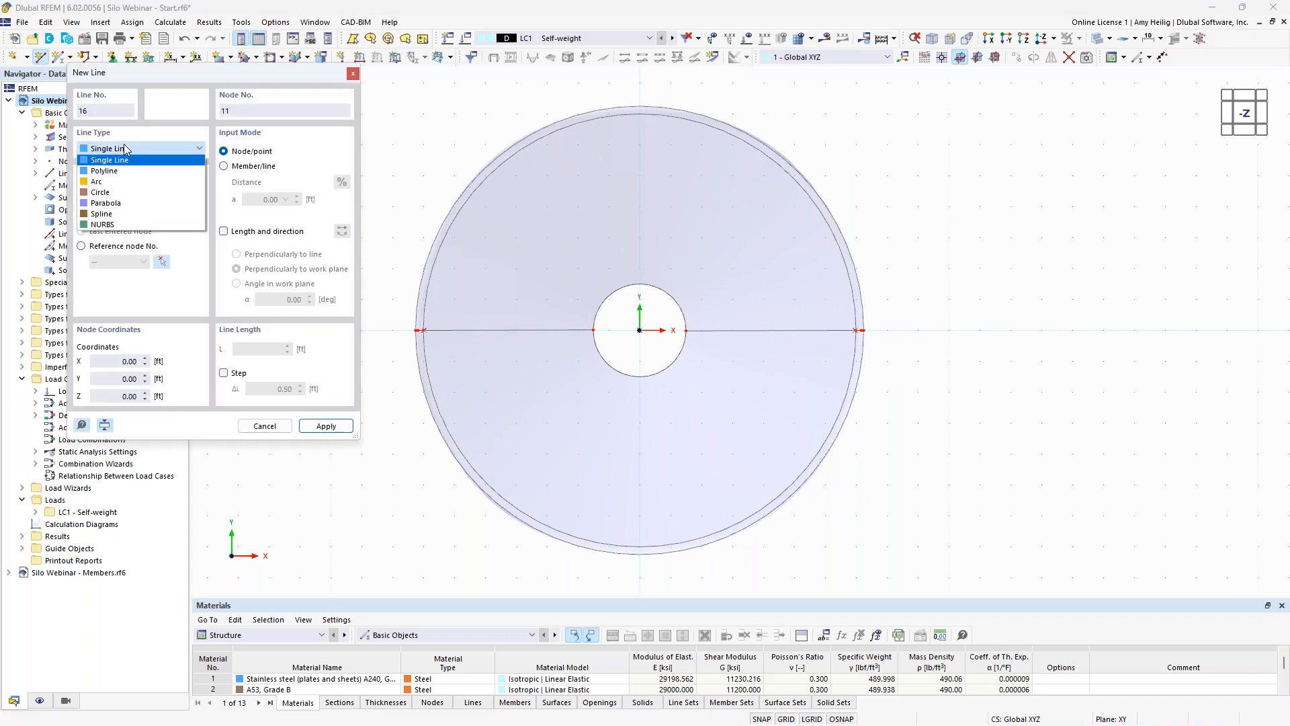
click(125, 192)
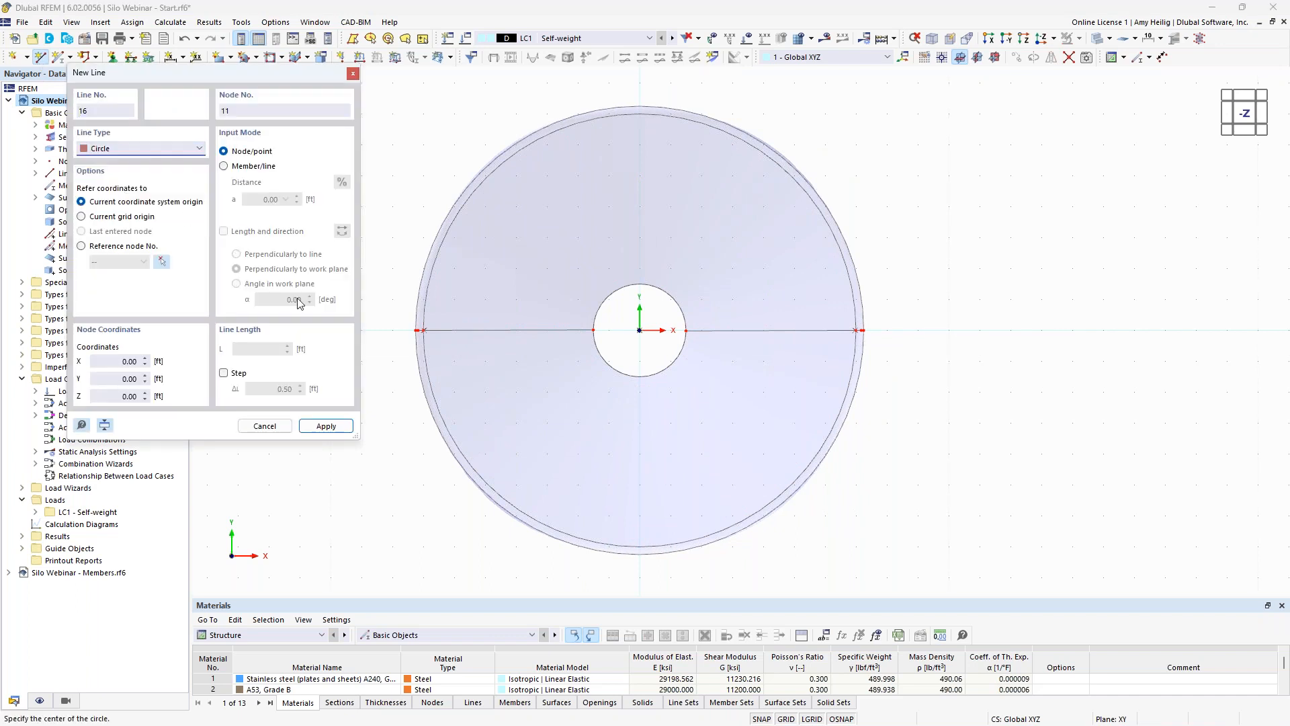
click(547, 423)
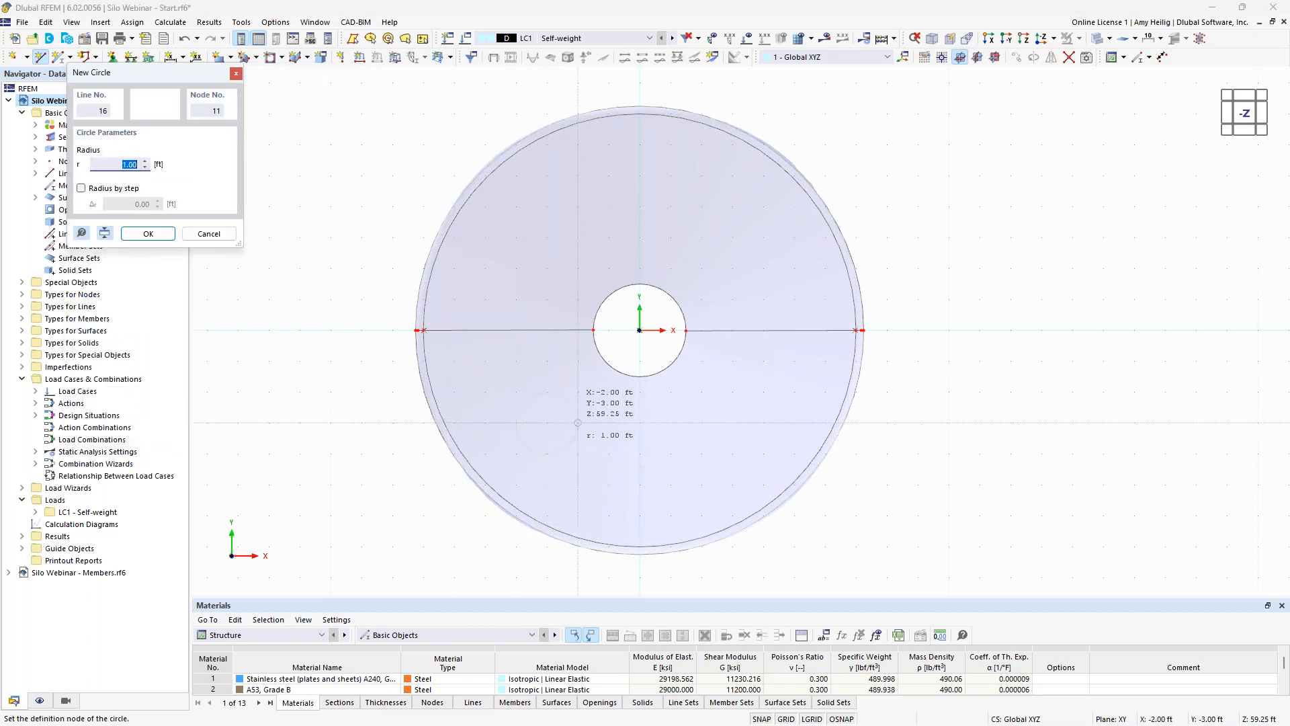
key(Return)
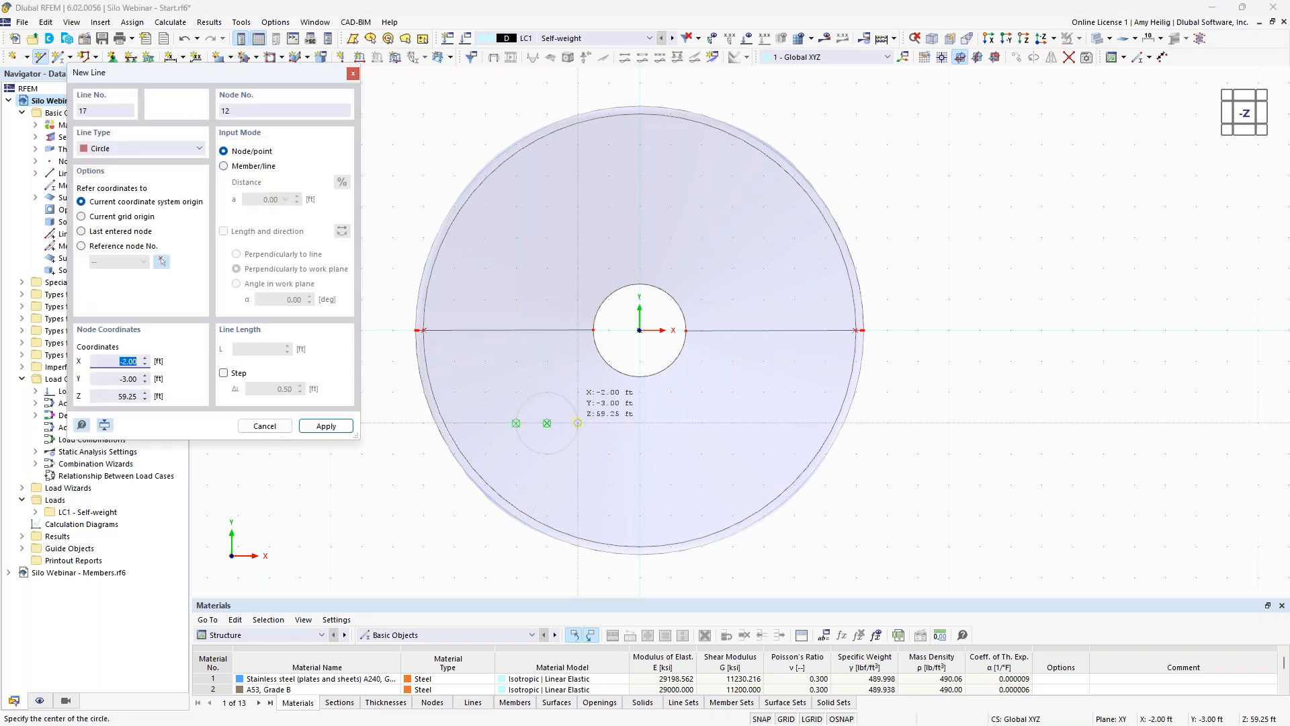
key(Escape)
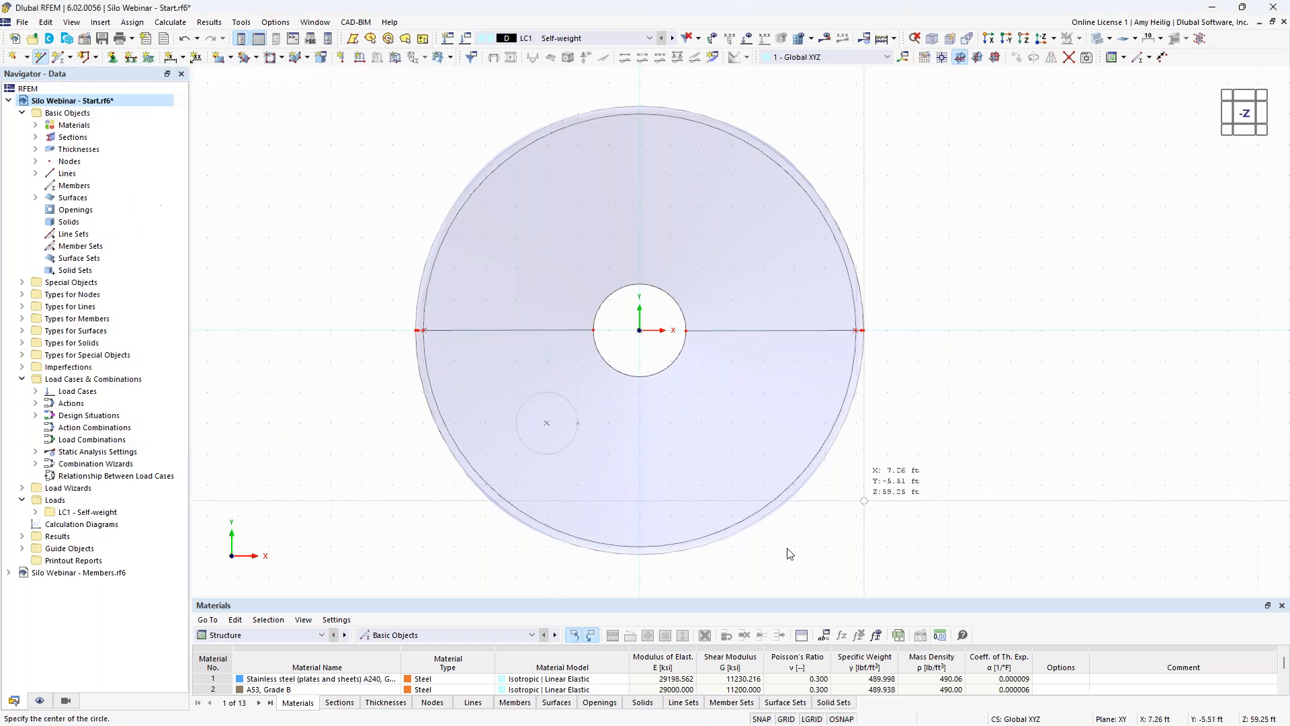
Step: Extrude the 1 ft radius circle into a cylindrical surface 2 ft deep in the global +Z direction
middle_drag(778, 551, 625, 368)
scroll(555, 402, up, 3)
ctrl+middle_drag(639, 431, 611, 479)
scroll(610, 480, down, 3)
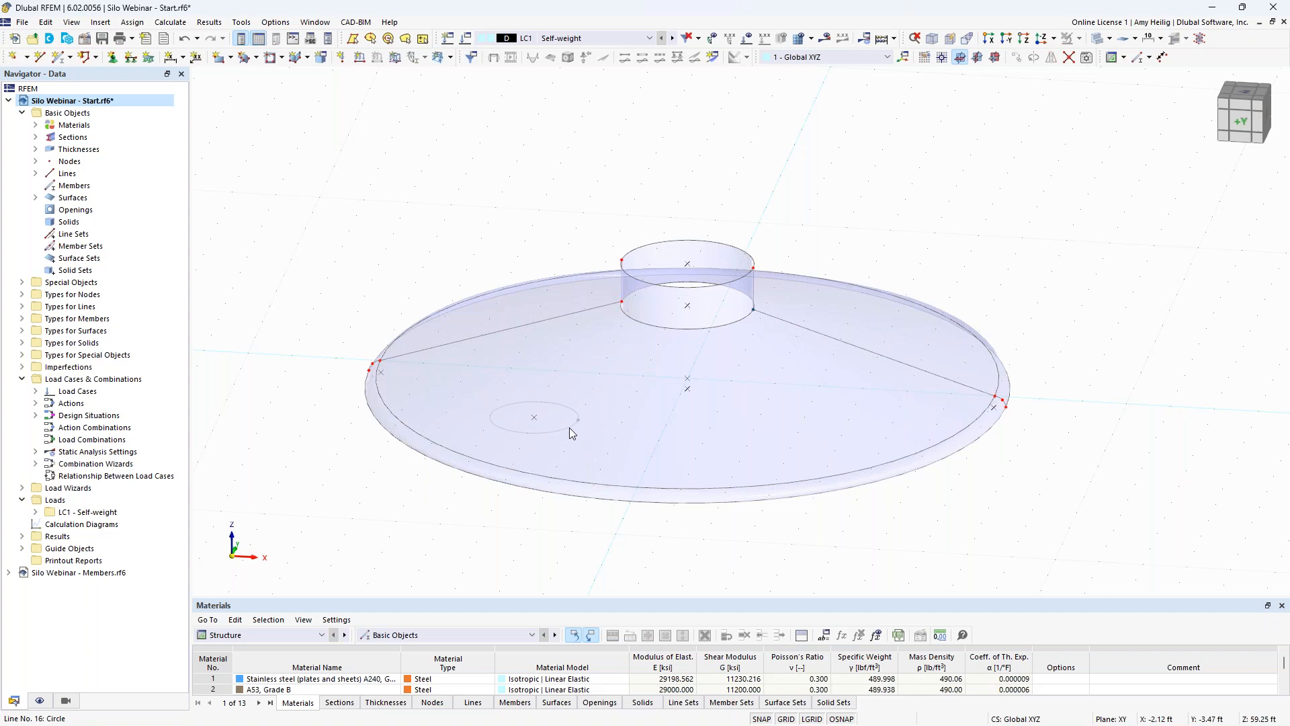
right_click(570, 426)
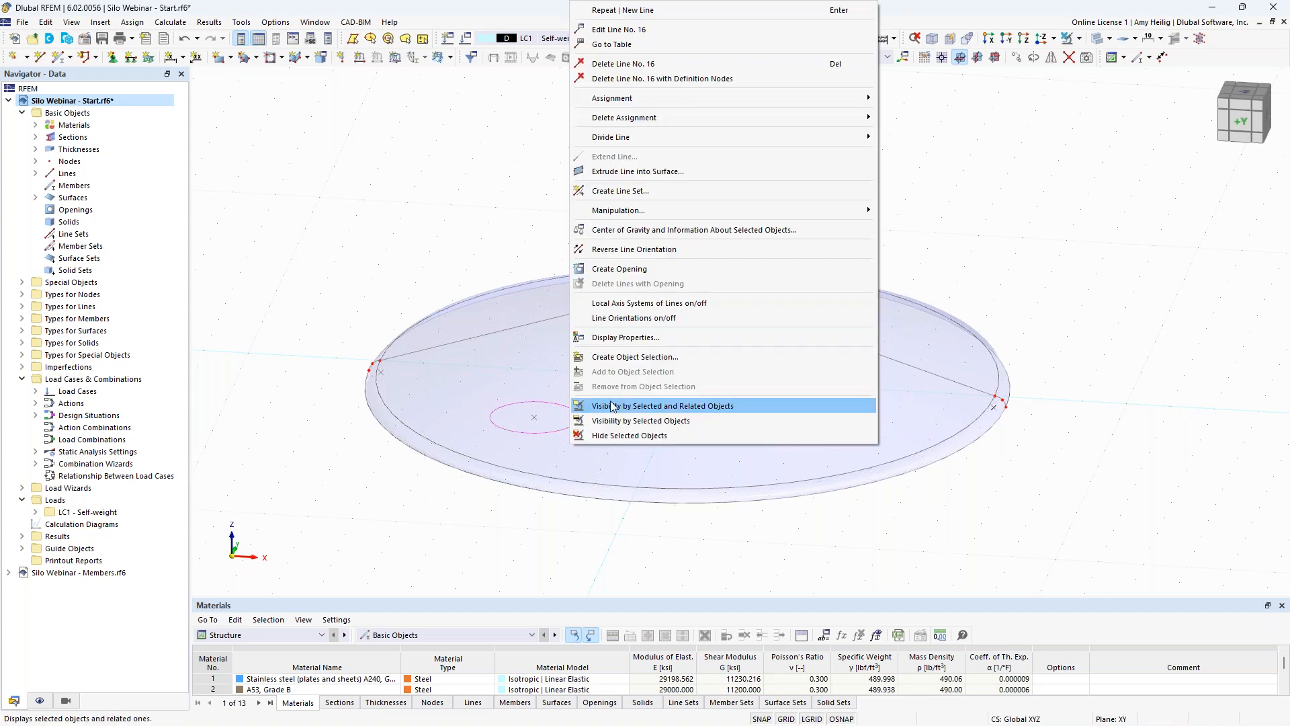
click(658, 178)
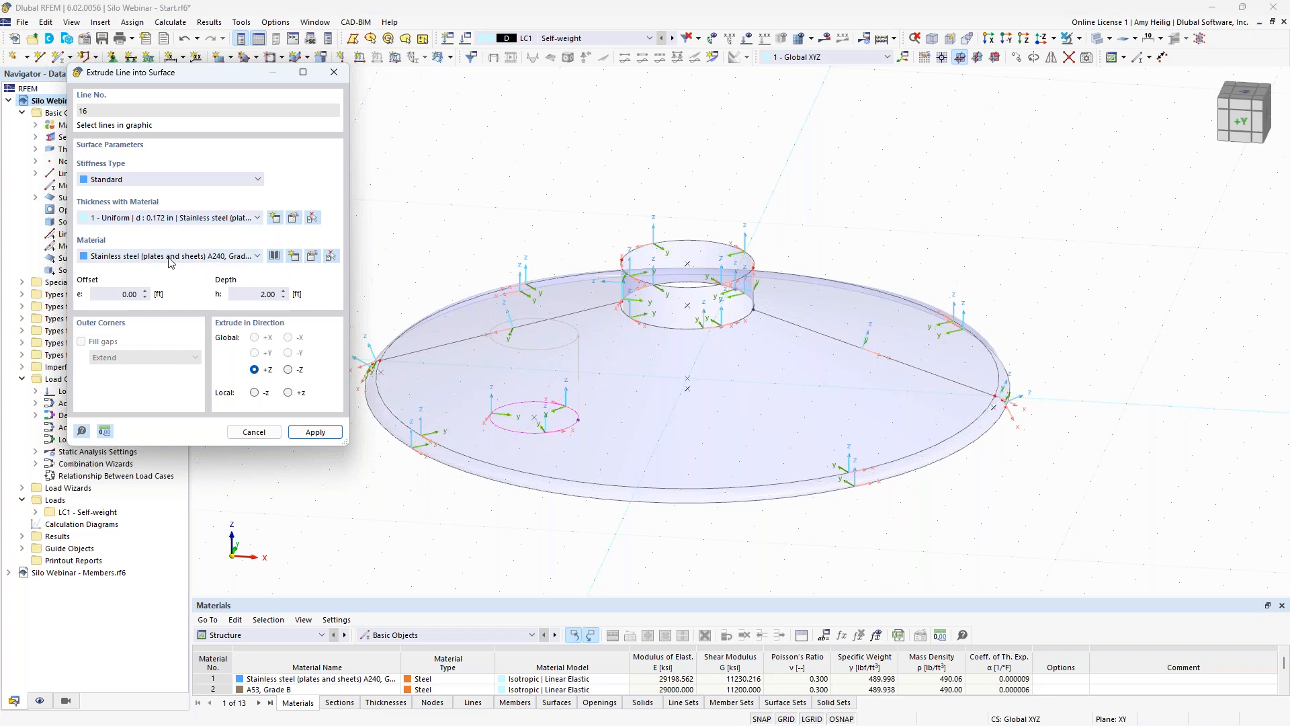
click(305, 434)
key(Escape)
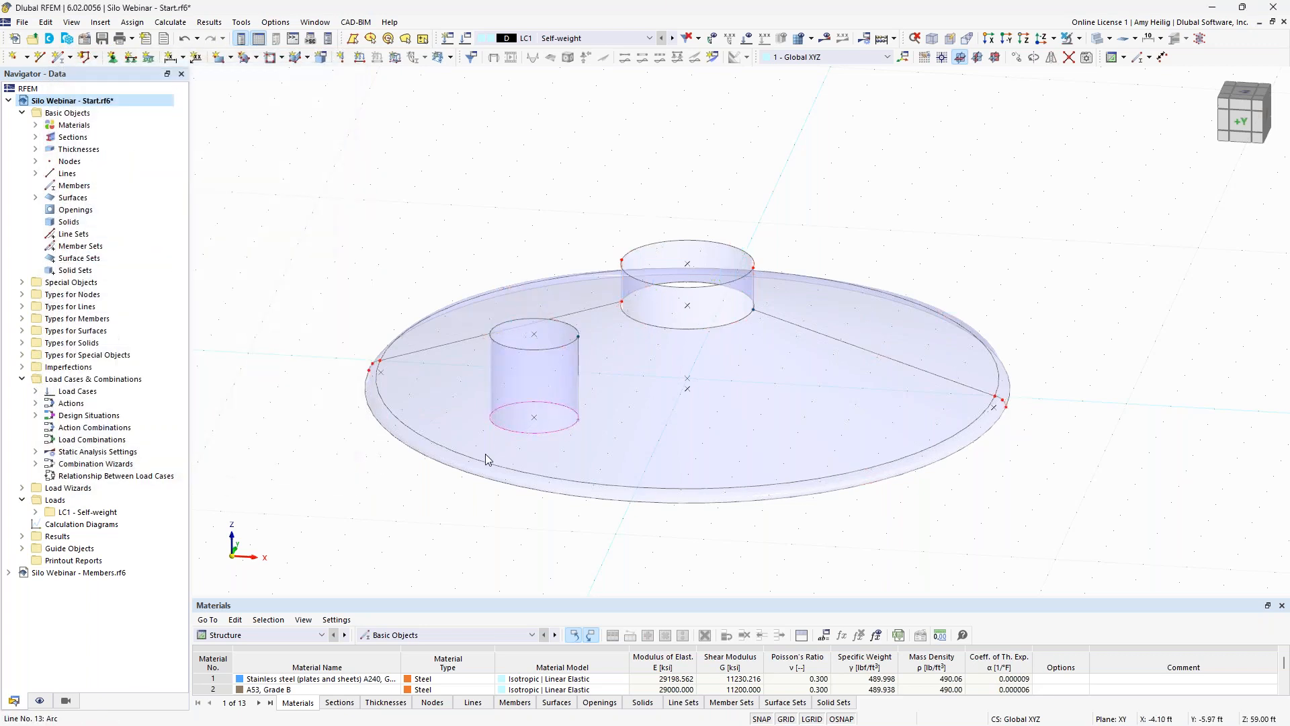
Step: Divide the front conical roof surface and the small cylinder by their intersection and create openings
click(522, 372)
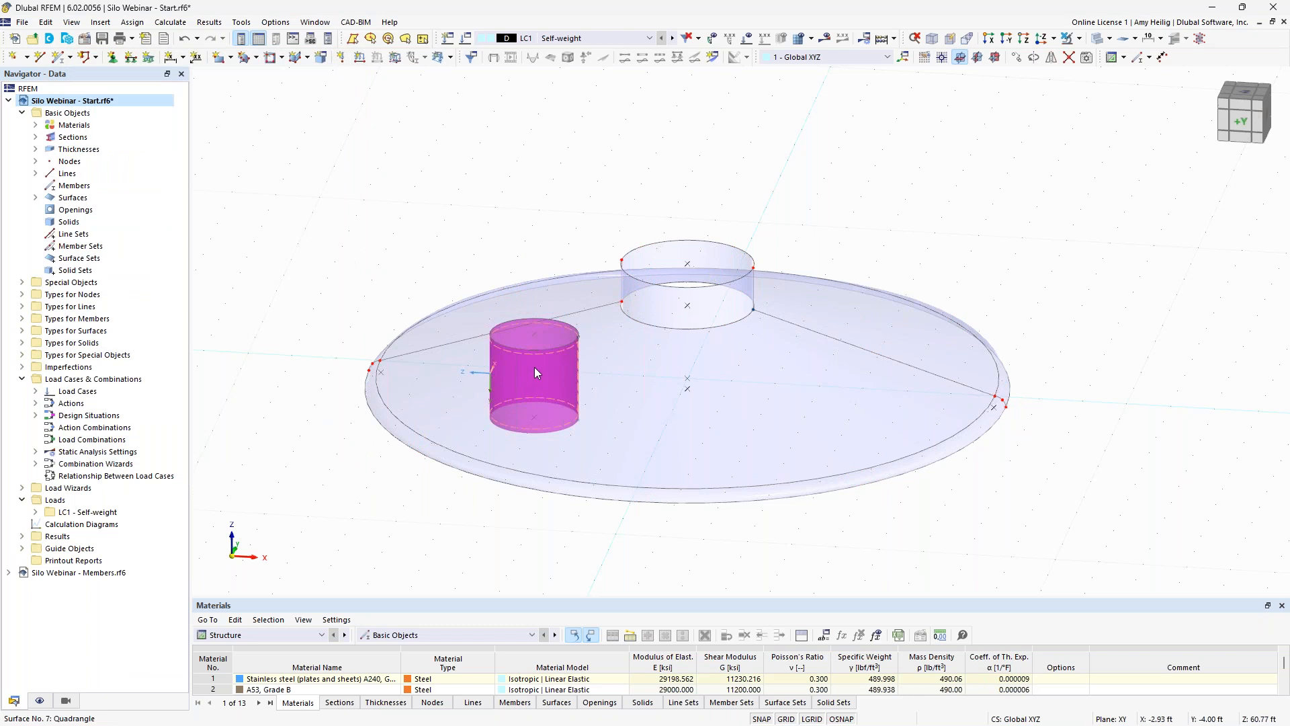
click(657, 378)
ctrl+middle_drag(597, 533, 561, 513)
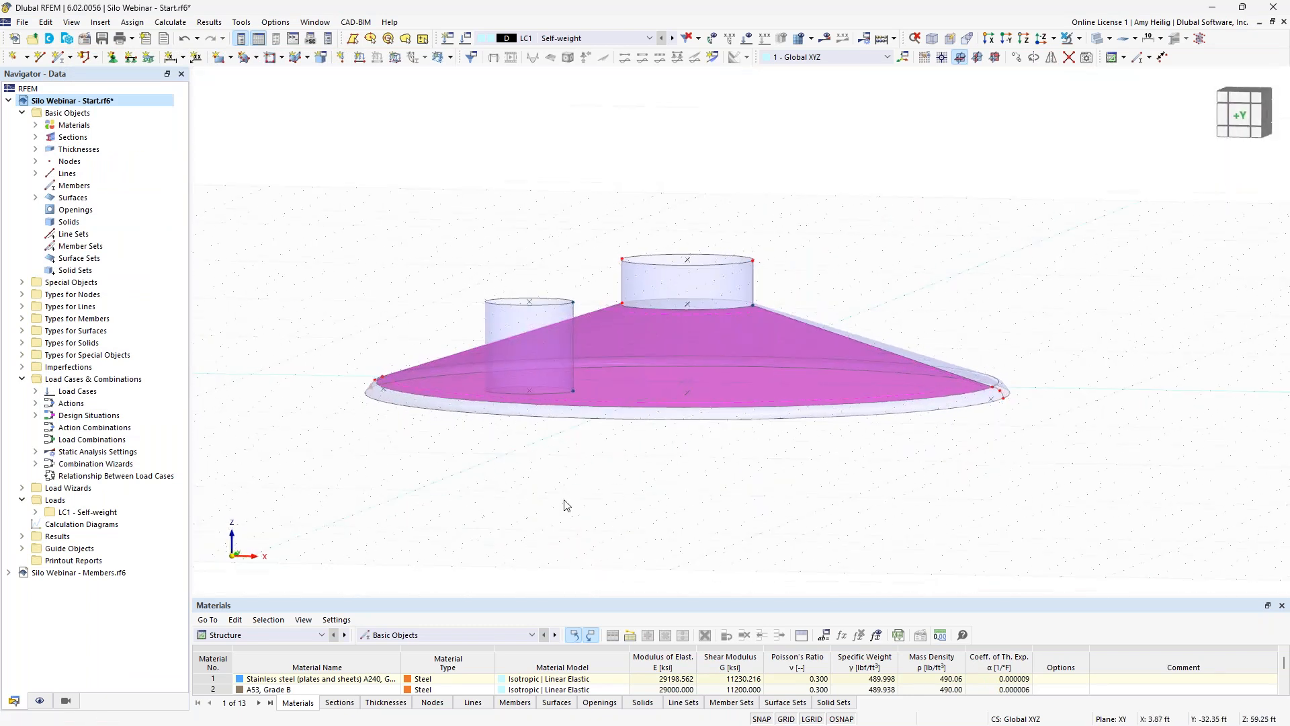
ctrl+click(507, 322)
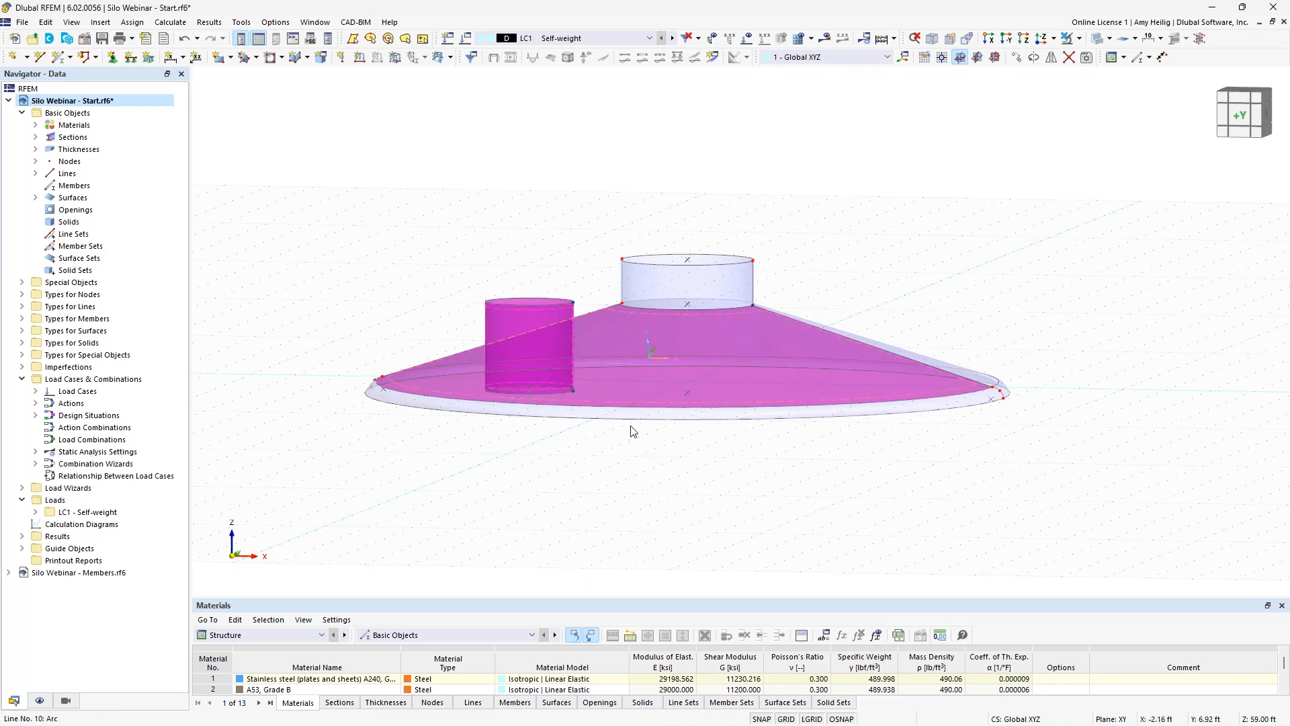
right_click(631, 317)
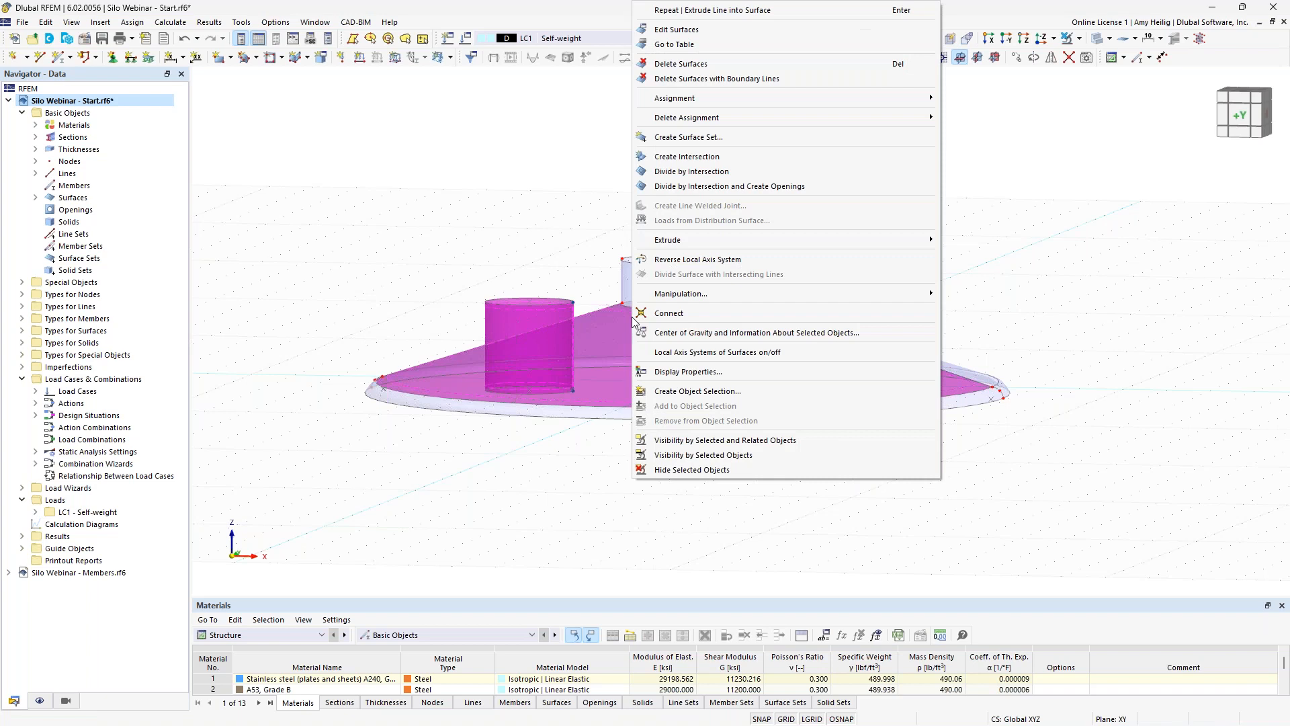
click(691, 187)
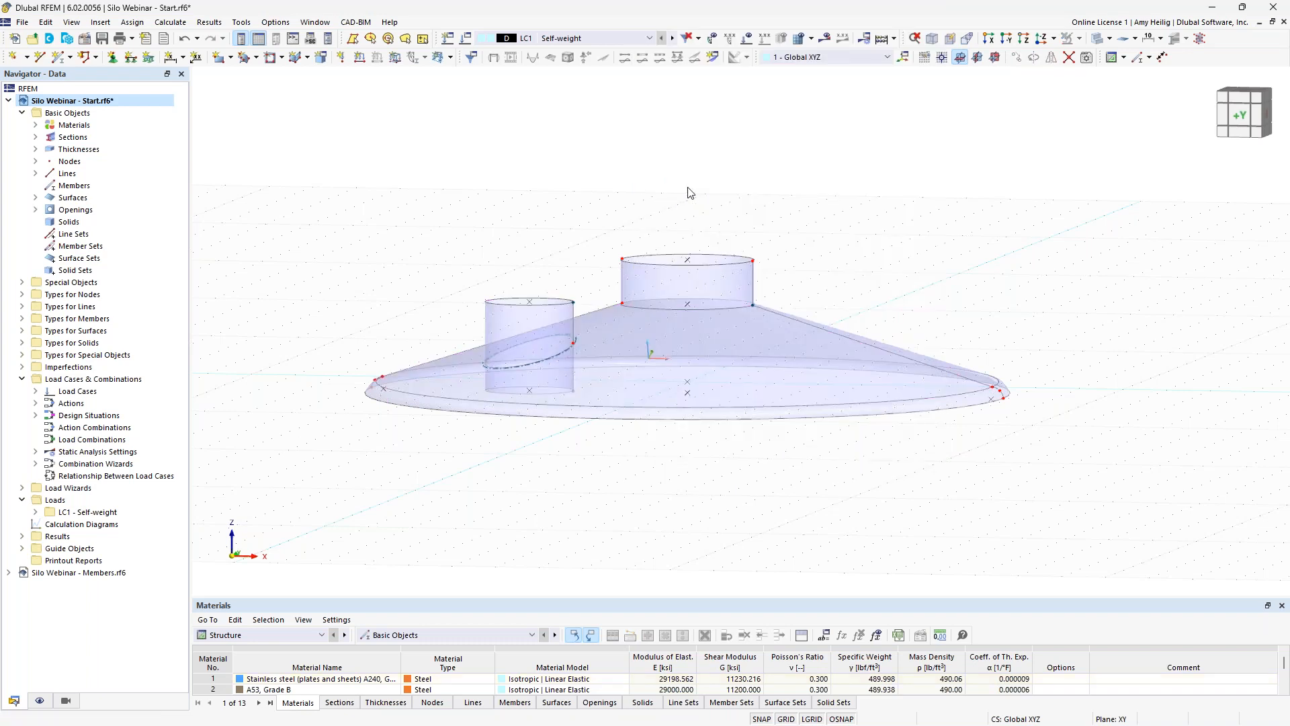
Step: Examine the divided small cylinder above and below the roof and its intersection with the conical surface
ctrl+middle_drag(555, 216, 562, 265)
scroll(516, 426, up, 3)
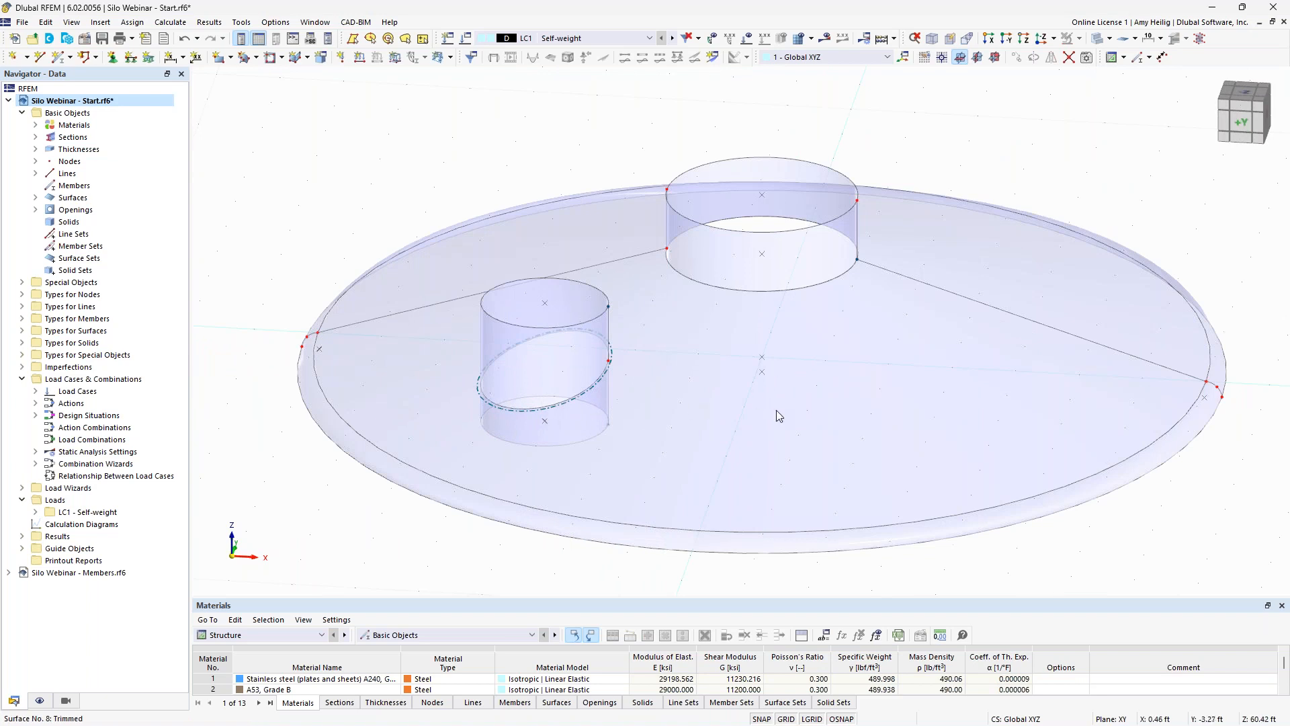
click(498, 338)
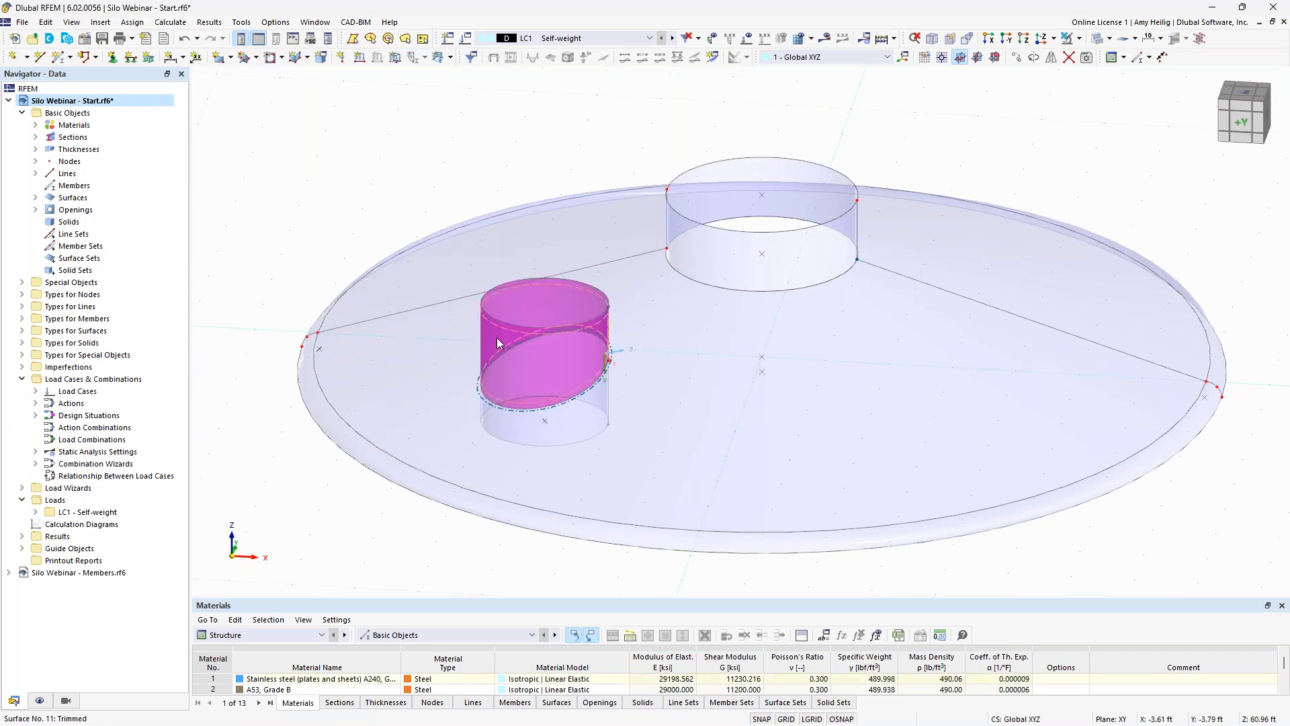
click(575, 418)
ctrl+middle_drag(566, 448, 578, 368)
click(508, 547)
ctrl+middle_drag(508, 547, 562, 558)
scroll(561, 550, down, 1)
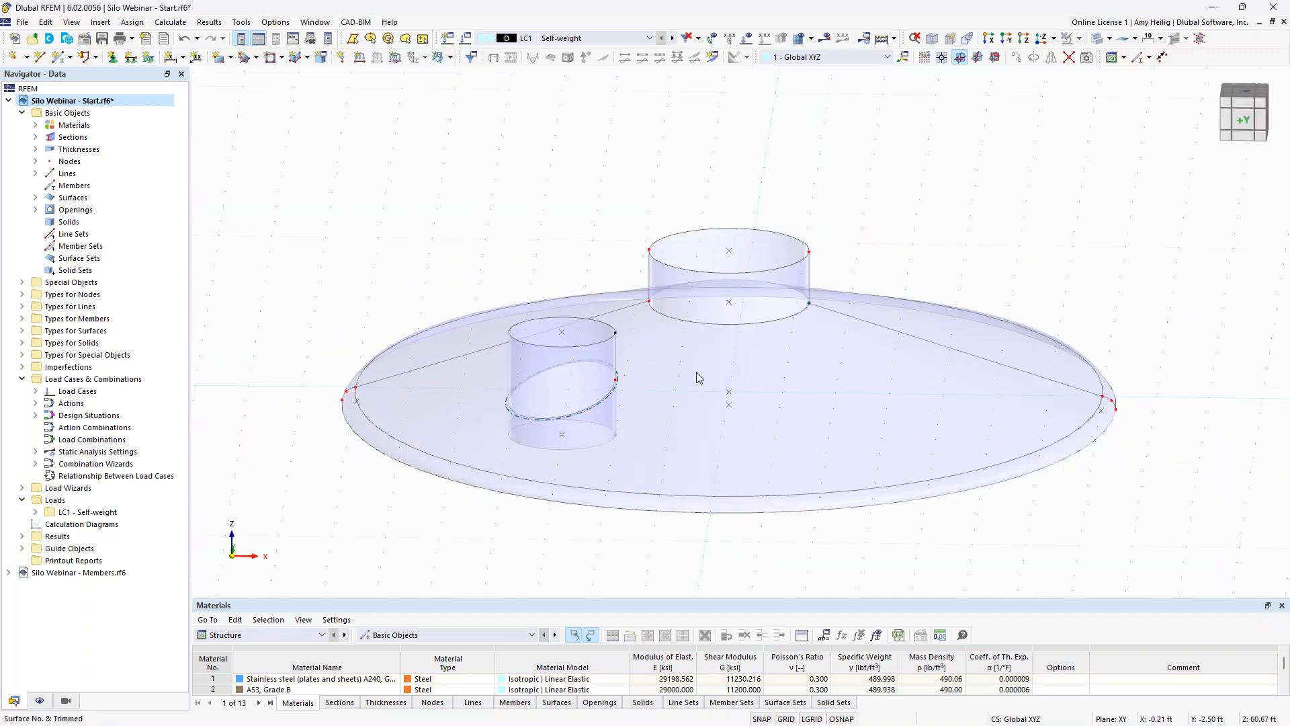
Step: Delete the small cylinder's leftover part below the roof, selecting its lines in wireframe display, and restore the shaded display
click(1112, 57)
click(1135, 55)
drag(629, 452, 604, 434)
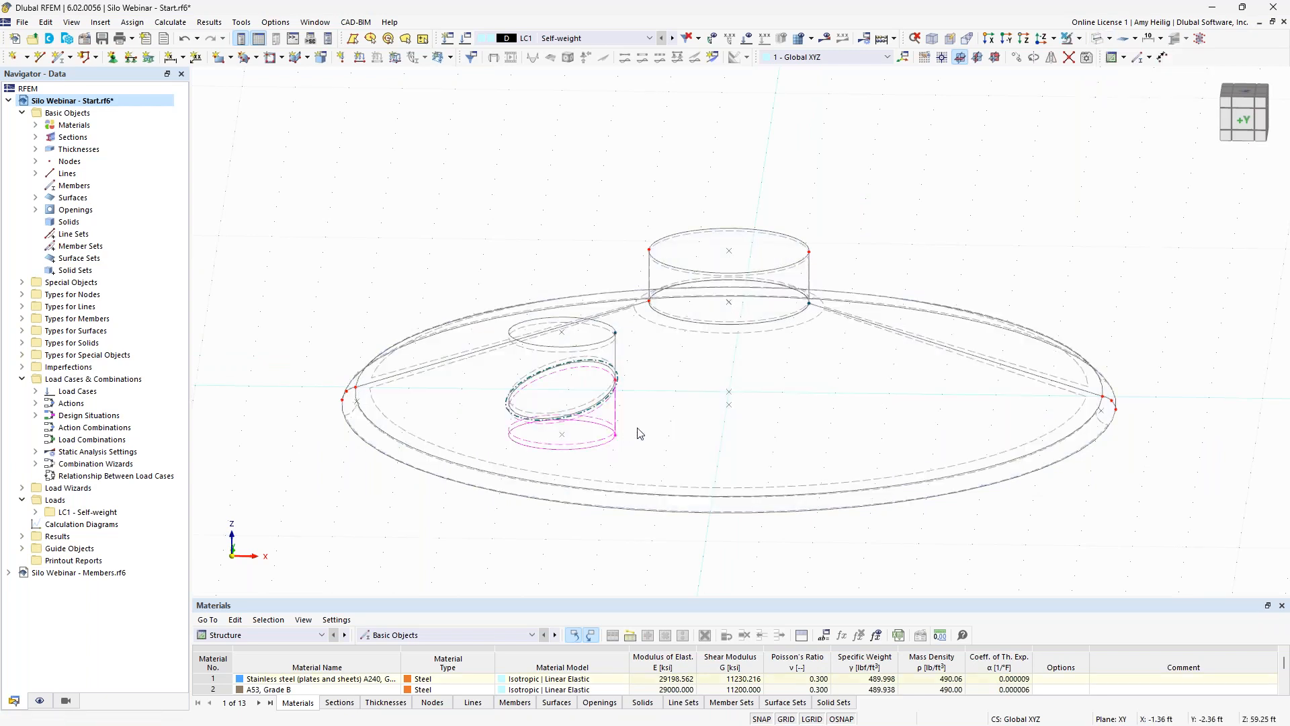
scroll(604, 475, up, 3)
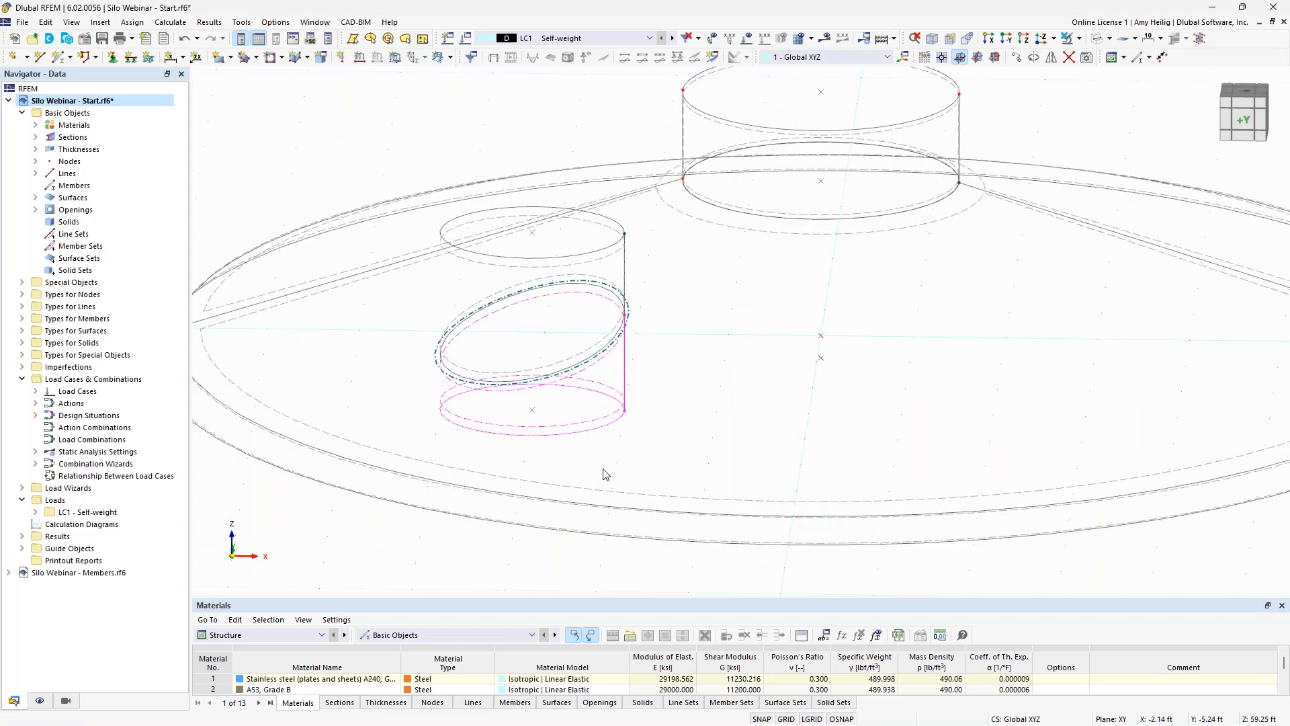
key(Delete)
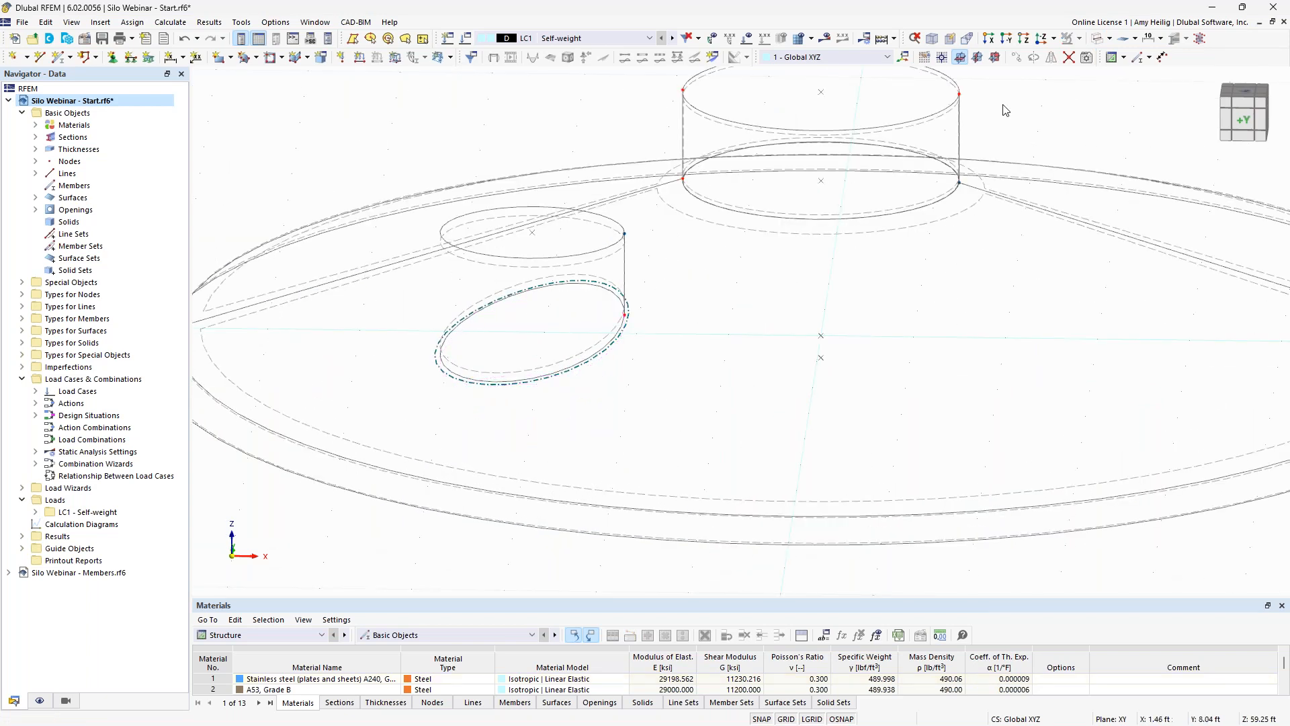
click(1096, 39)
click(1097, 39)
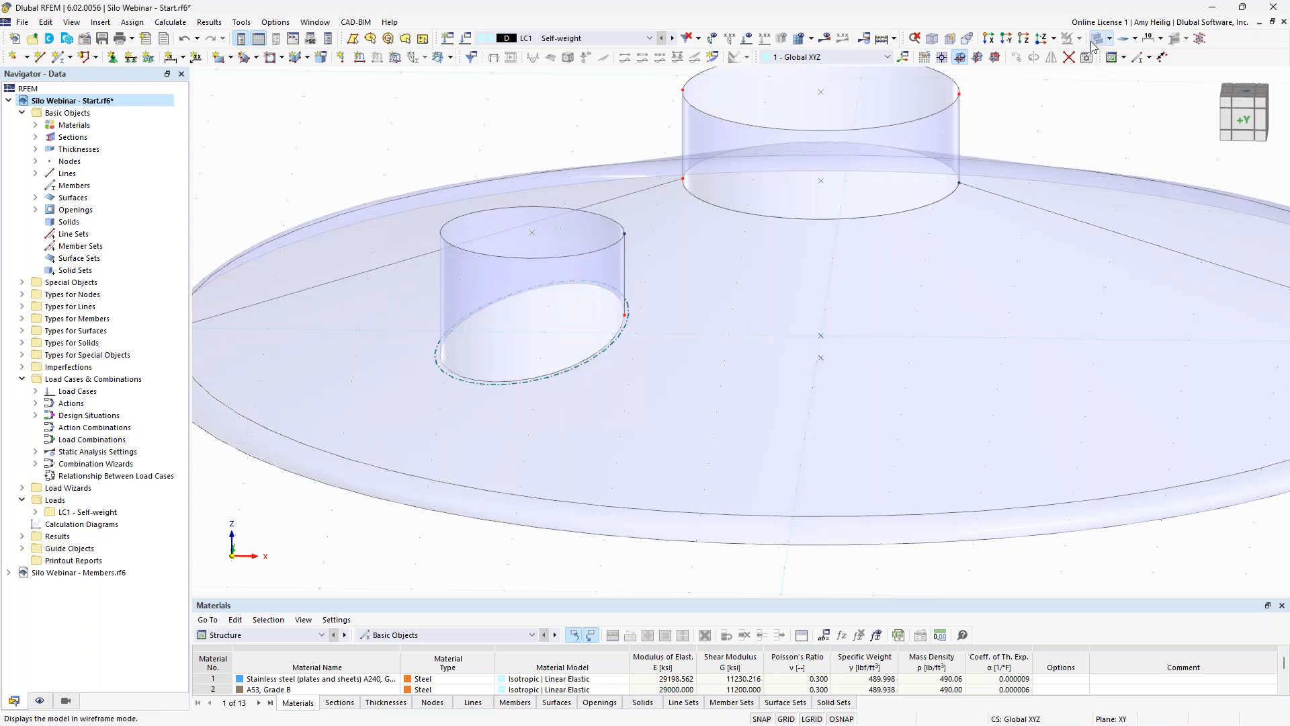
Step: Extrude the two arcs of the roof's outermost edge into wall surfaces 38 ft deep in the global -Z direction
mouse_move(504, 162)
ctrl+middle_down()
mouse_move(516, 259)
mouse_move(498, 163)
ctrl+middle_up()
scroll(497, 164, down, 3)
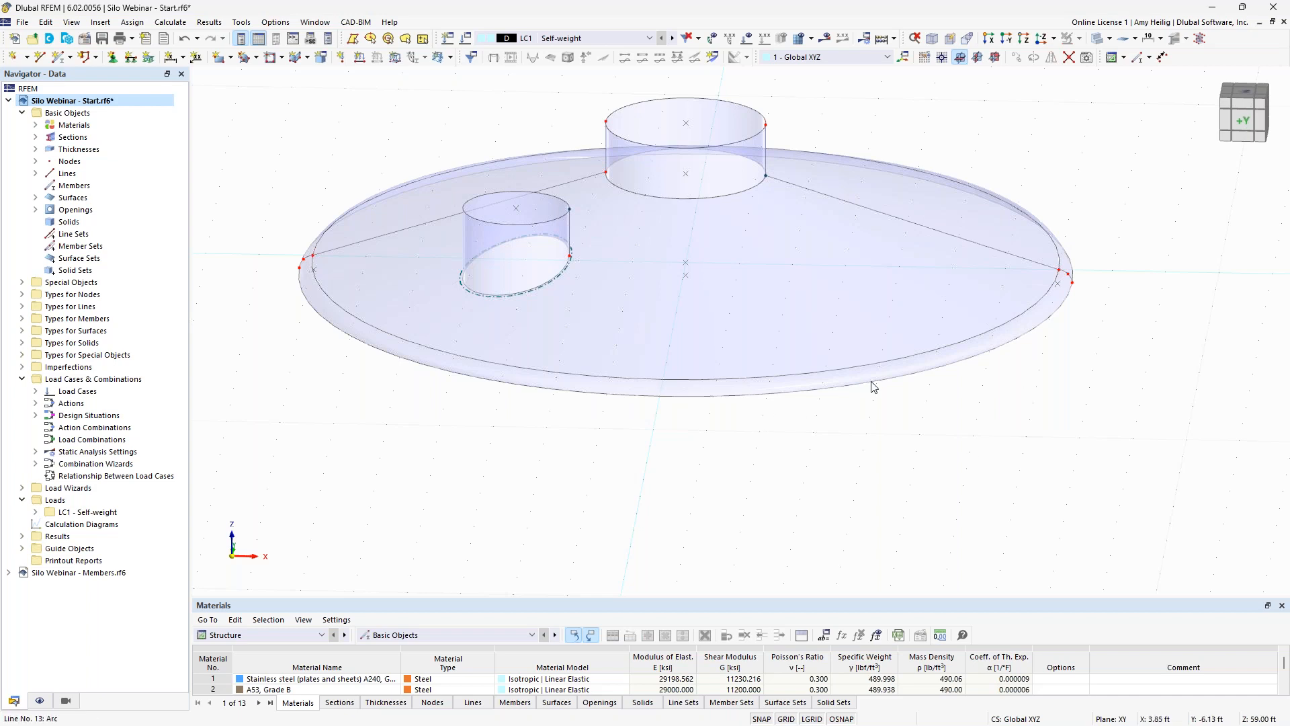
scroll(872, 382, down, 1)
middle_drag(832, 413, 807, 379)
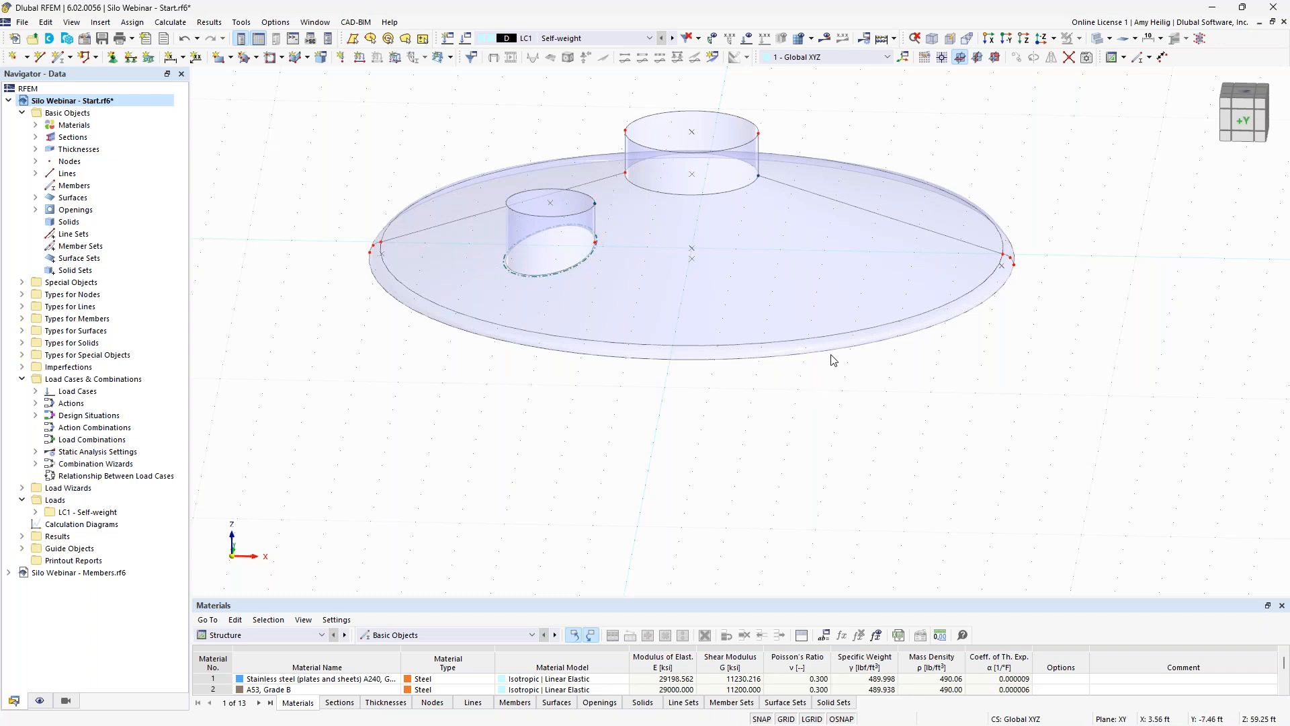
ctrl+middle_drag(1139, 293, 1038, 292)
ctrl+click(998, 287)
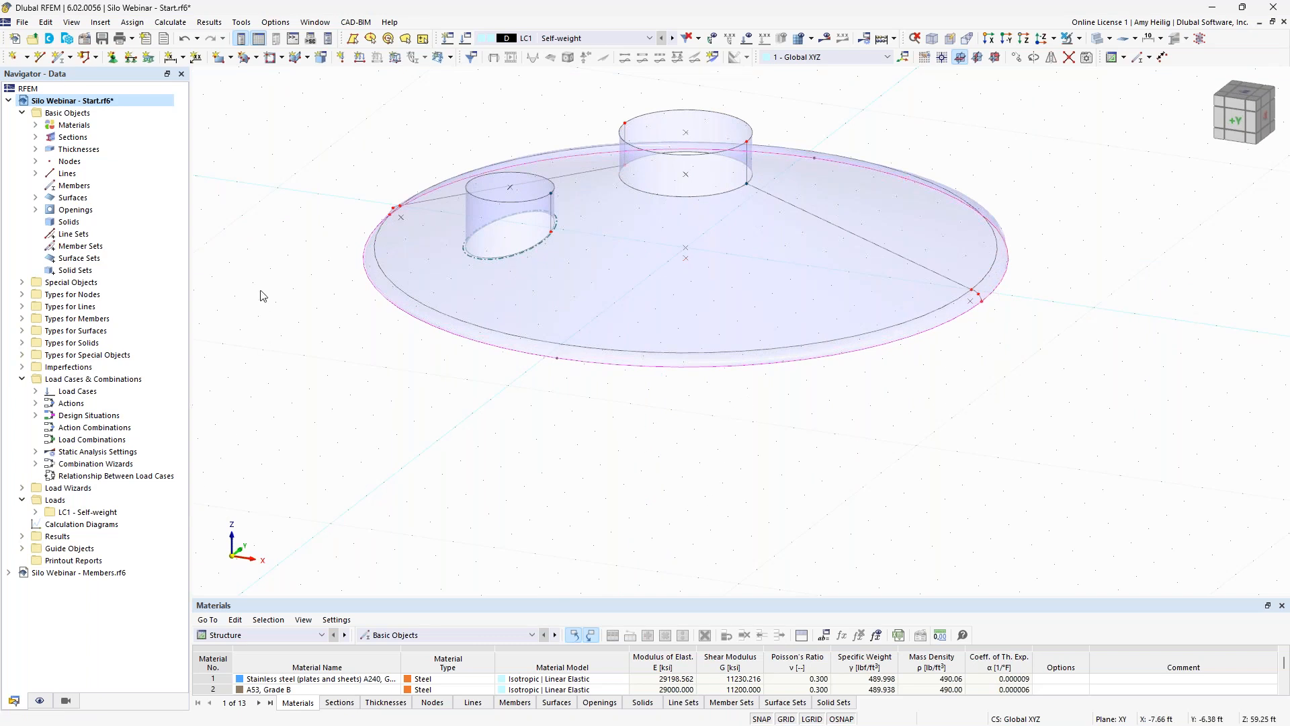
right_click(434, 328)
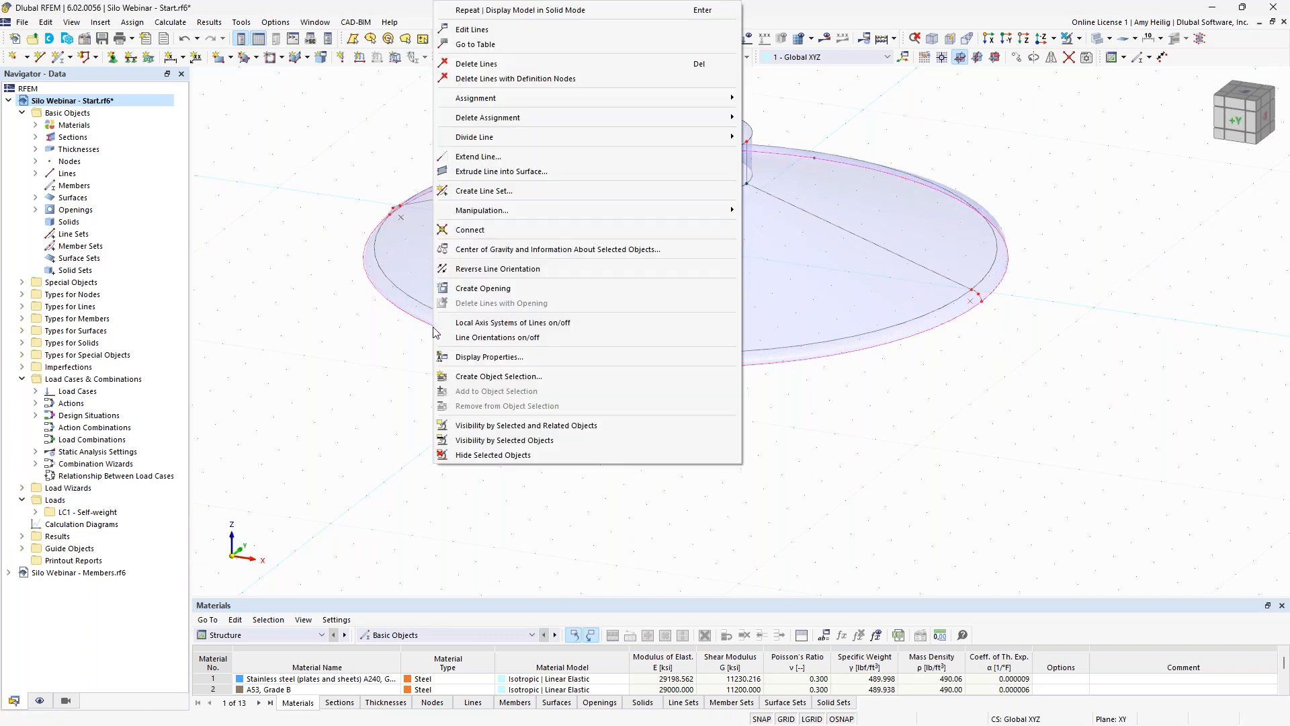
click(570, 171)
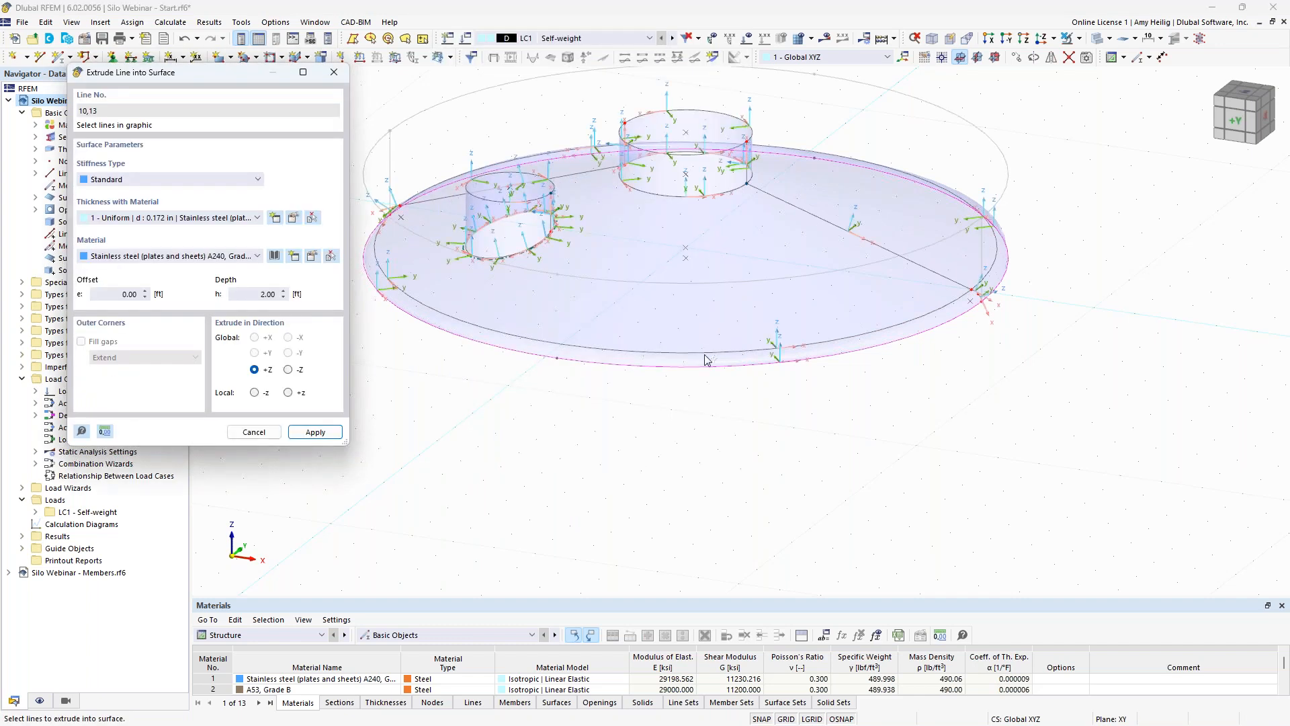
click(605, 428)
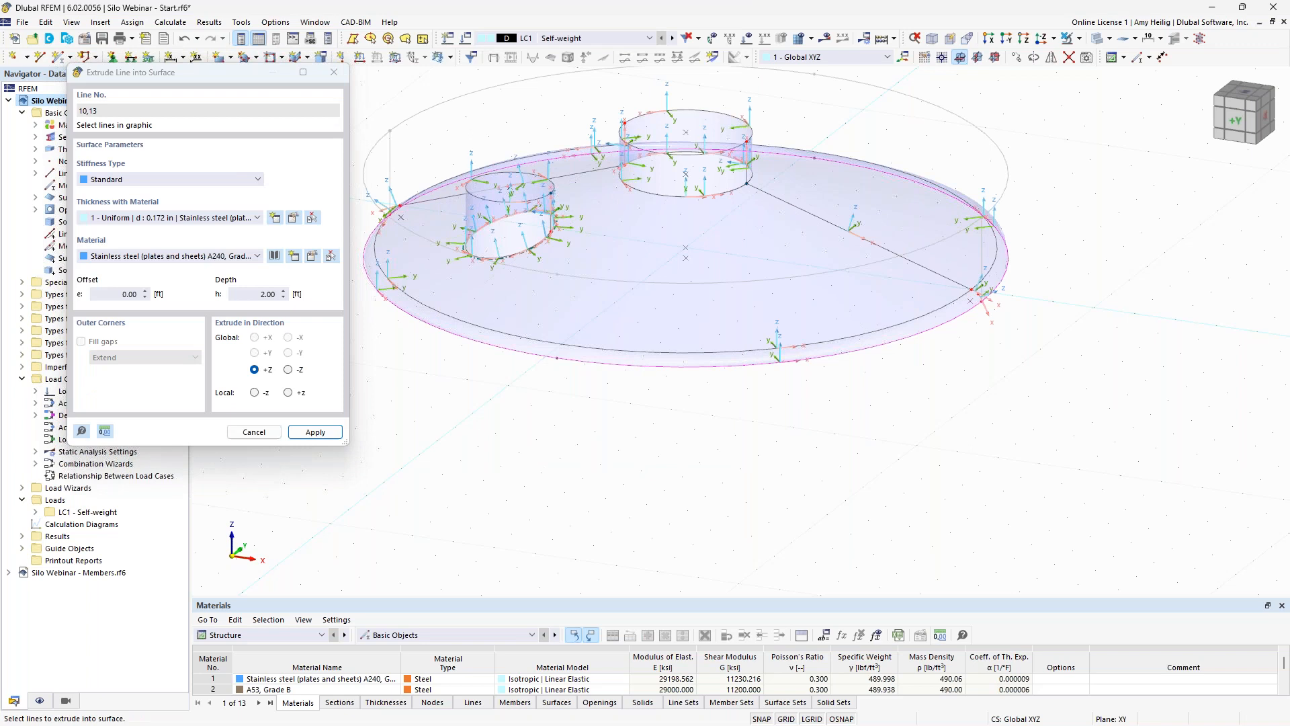
middle_drag(488, 426, 539, 456)
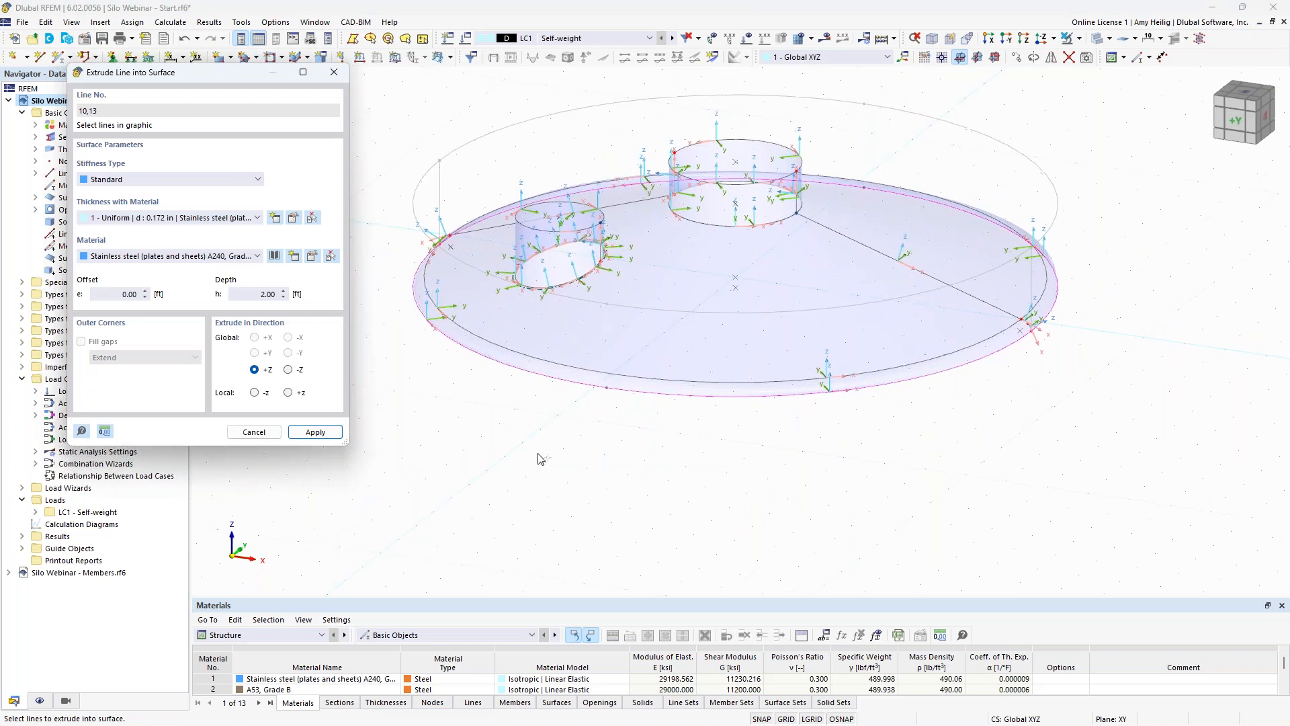
click(289, 369)
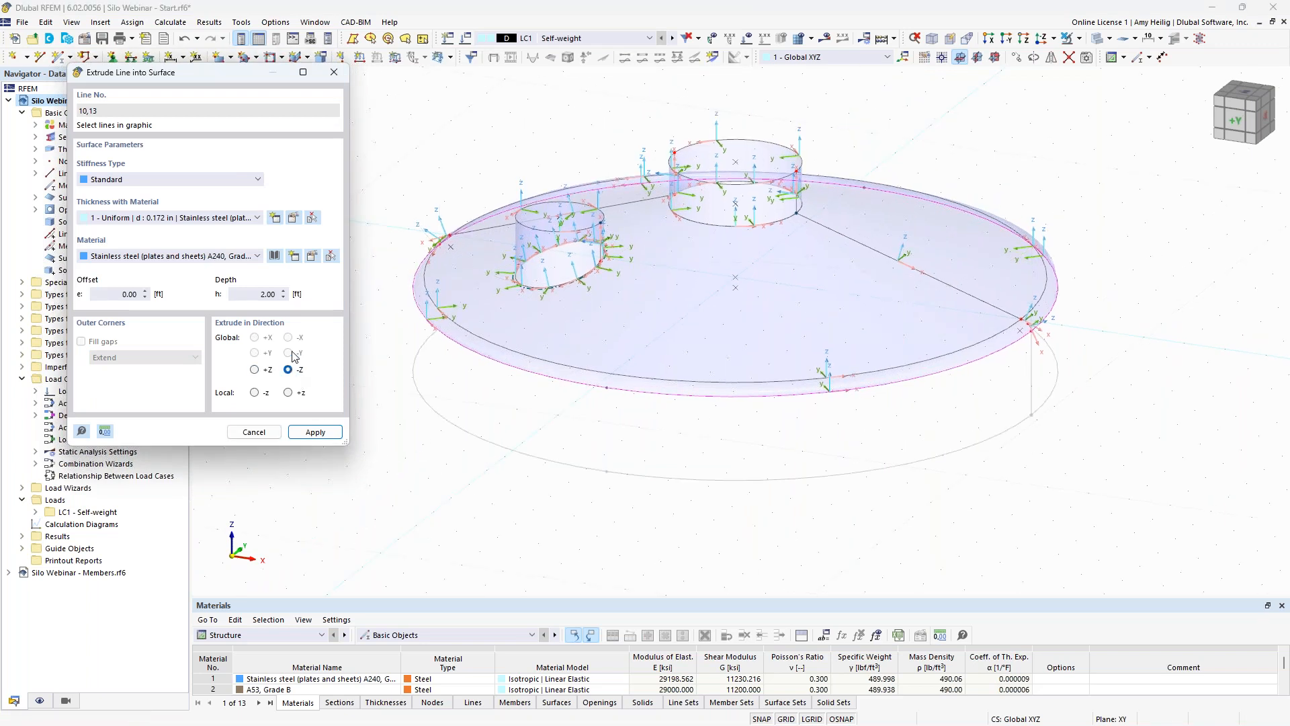
click(262, 295)
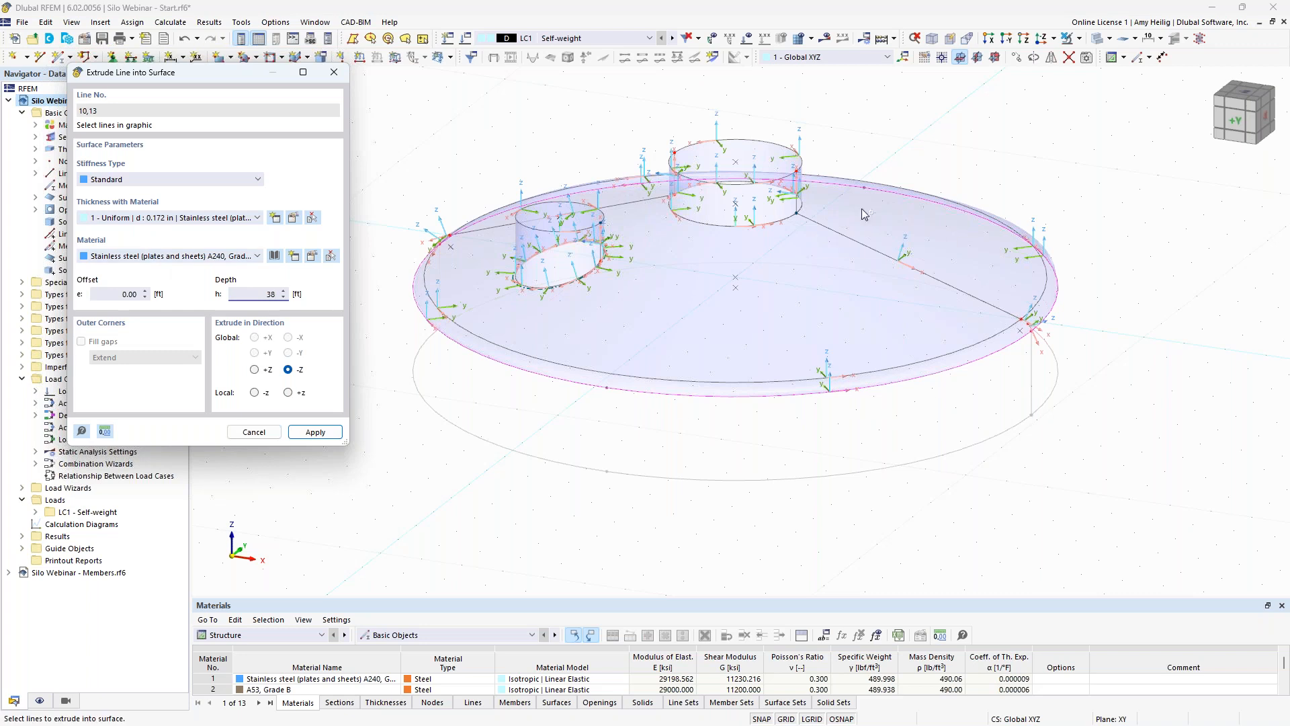
click(314, 432)
Step: Extrude the two arcs at the base of the 38 ft wall a further 3.5 ft in the global -Z direction
scroll(786, 261, down, 4)
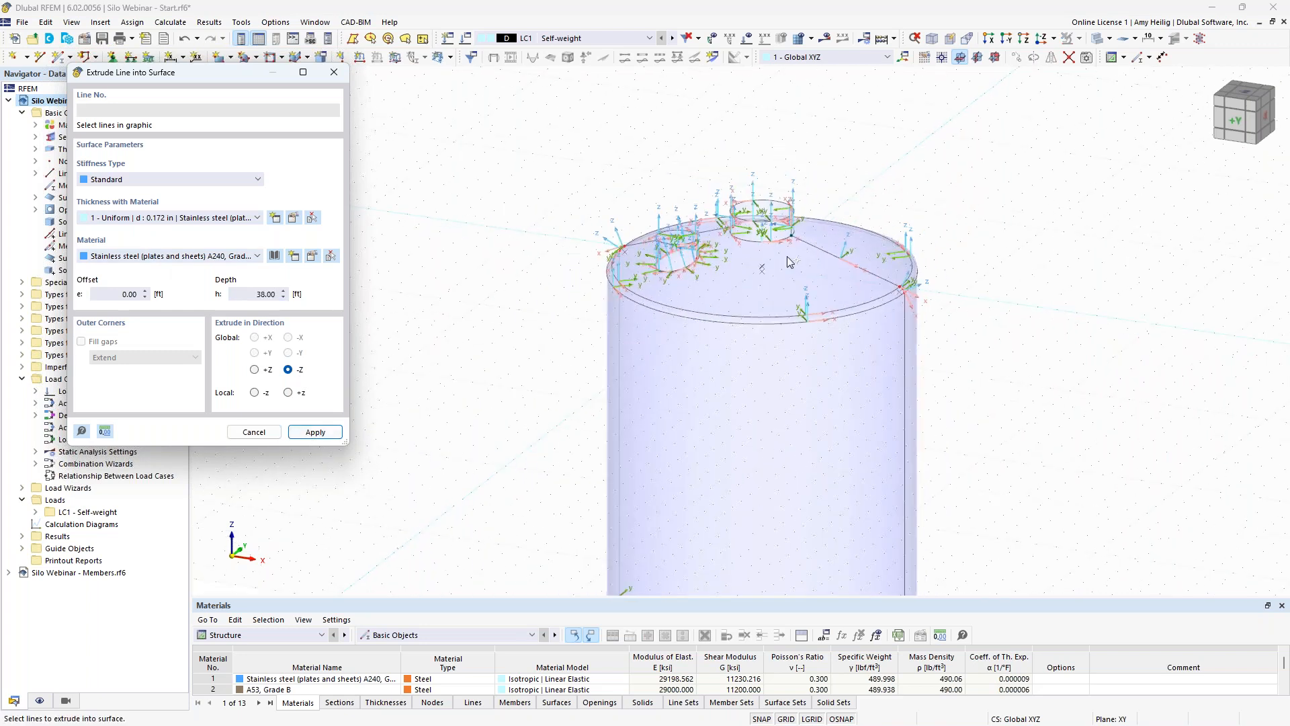
scroll(790, 262, down, 1)
middle_drag(776, 397, 744, 261)
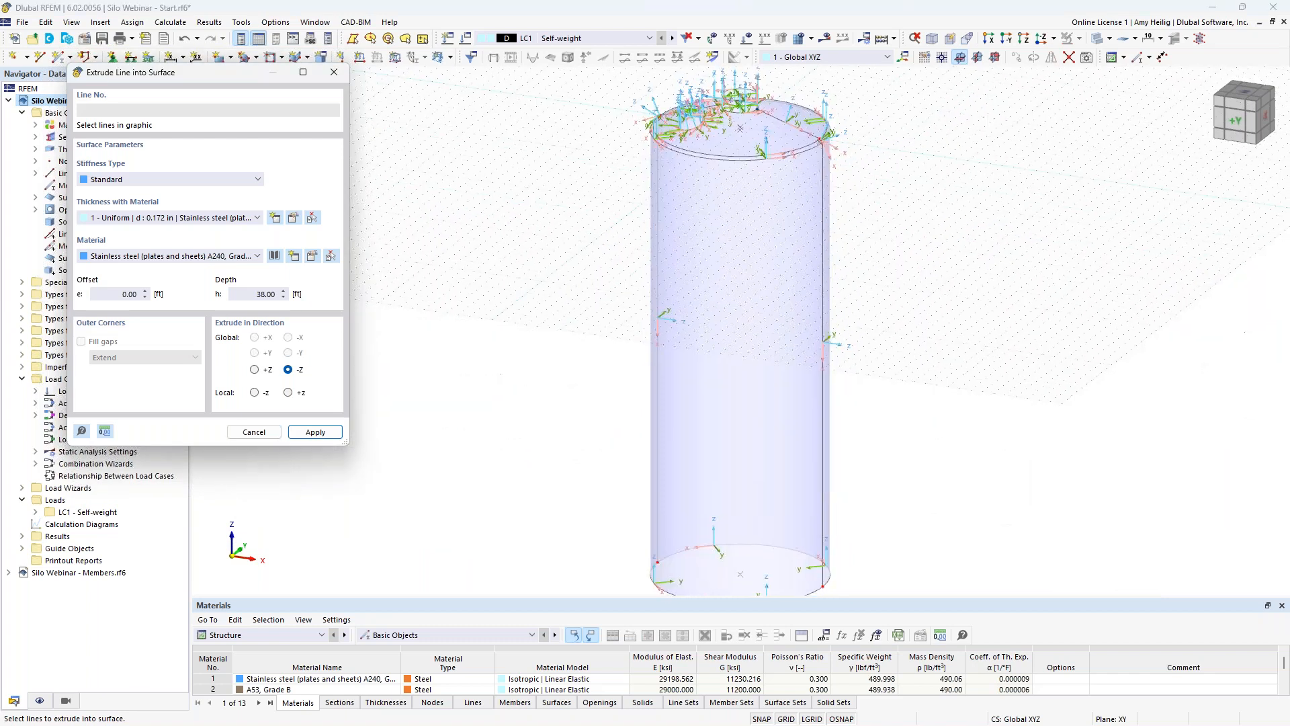
click(787, 719)
middle_drag(909, 454, 826, 354)
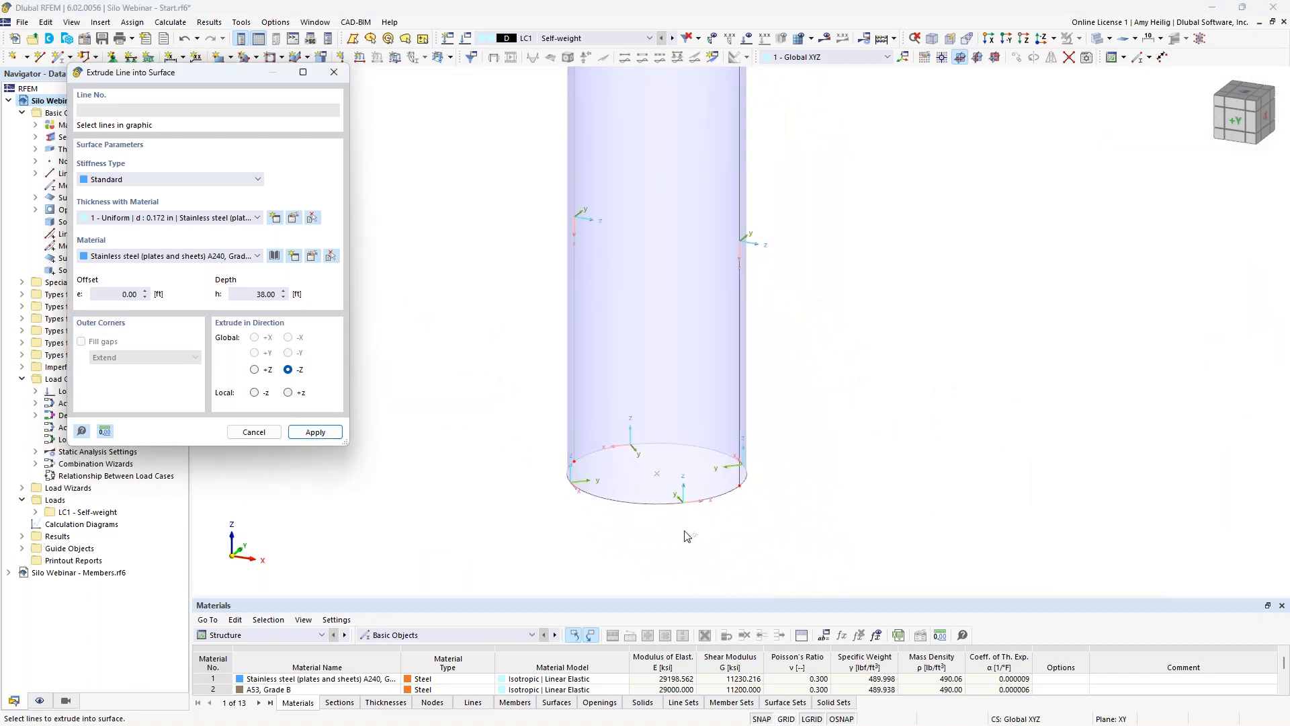
middle_drag(661, 519, 684, 437)
scroll(688, 438, up, 3)
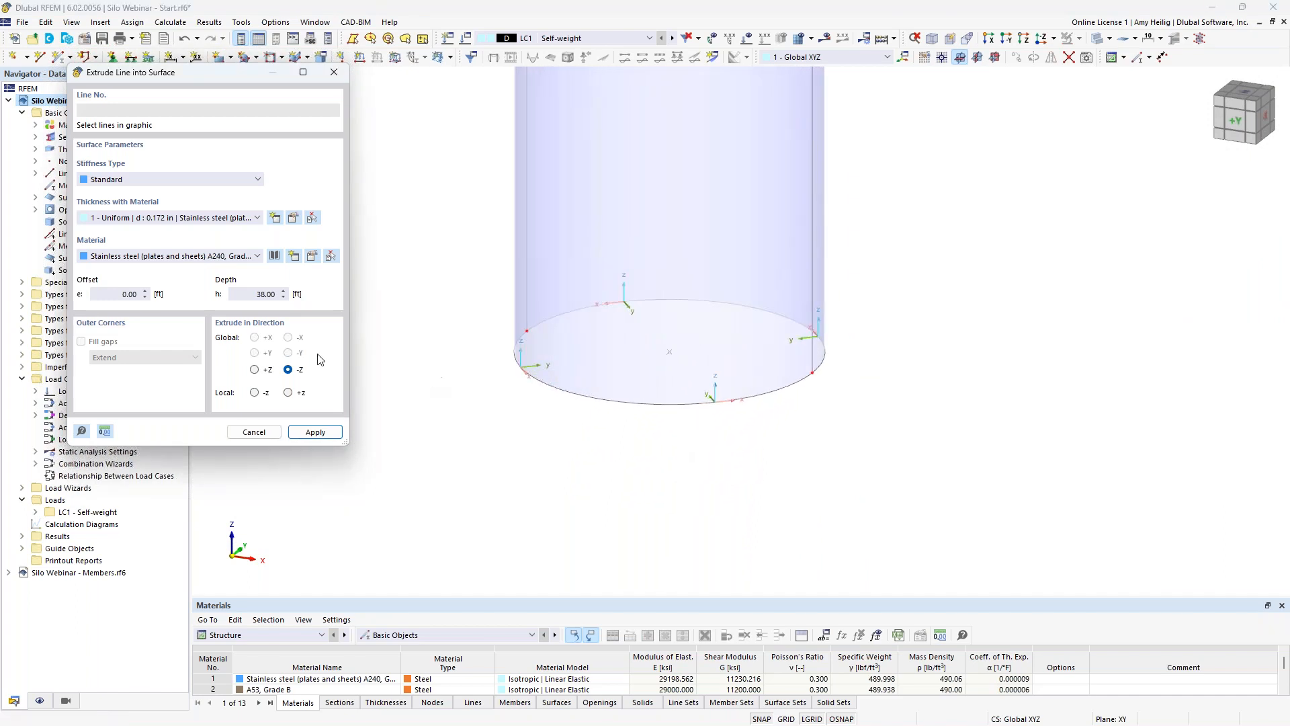
double_click(257, 295)
text(3.5)
click(537, 379)
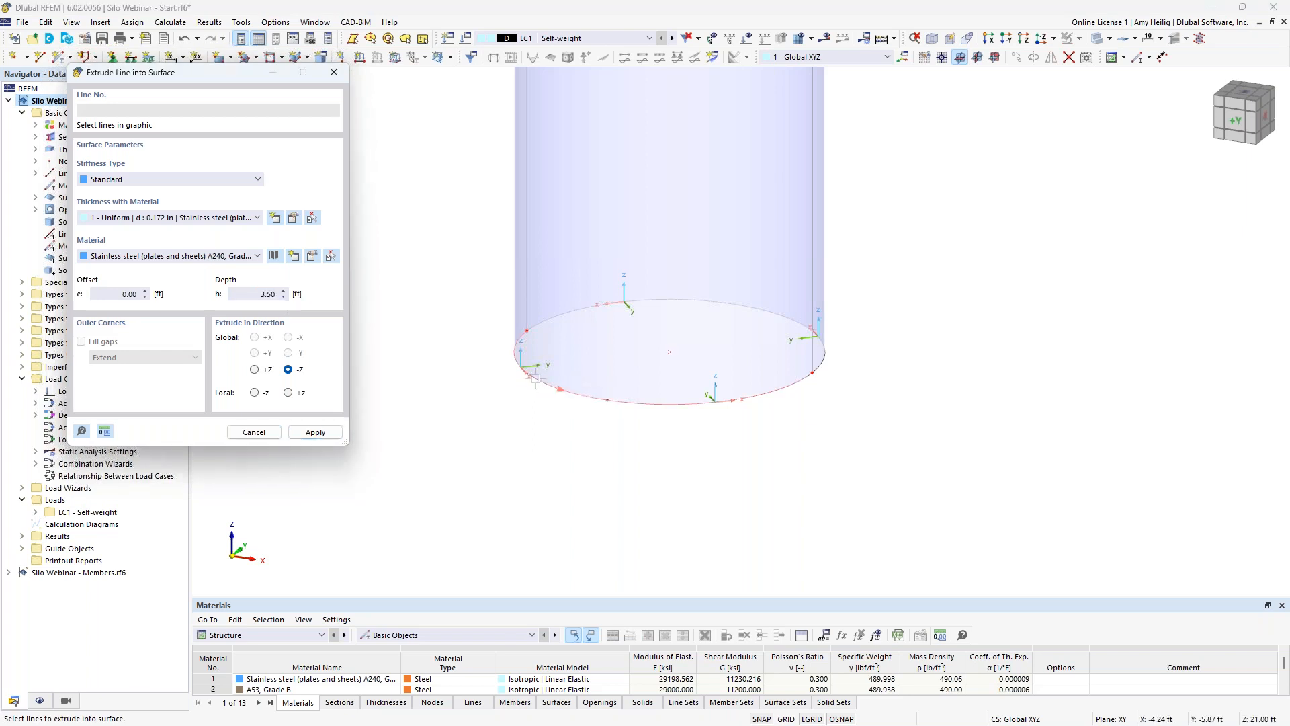
click(560, 318)
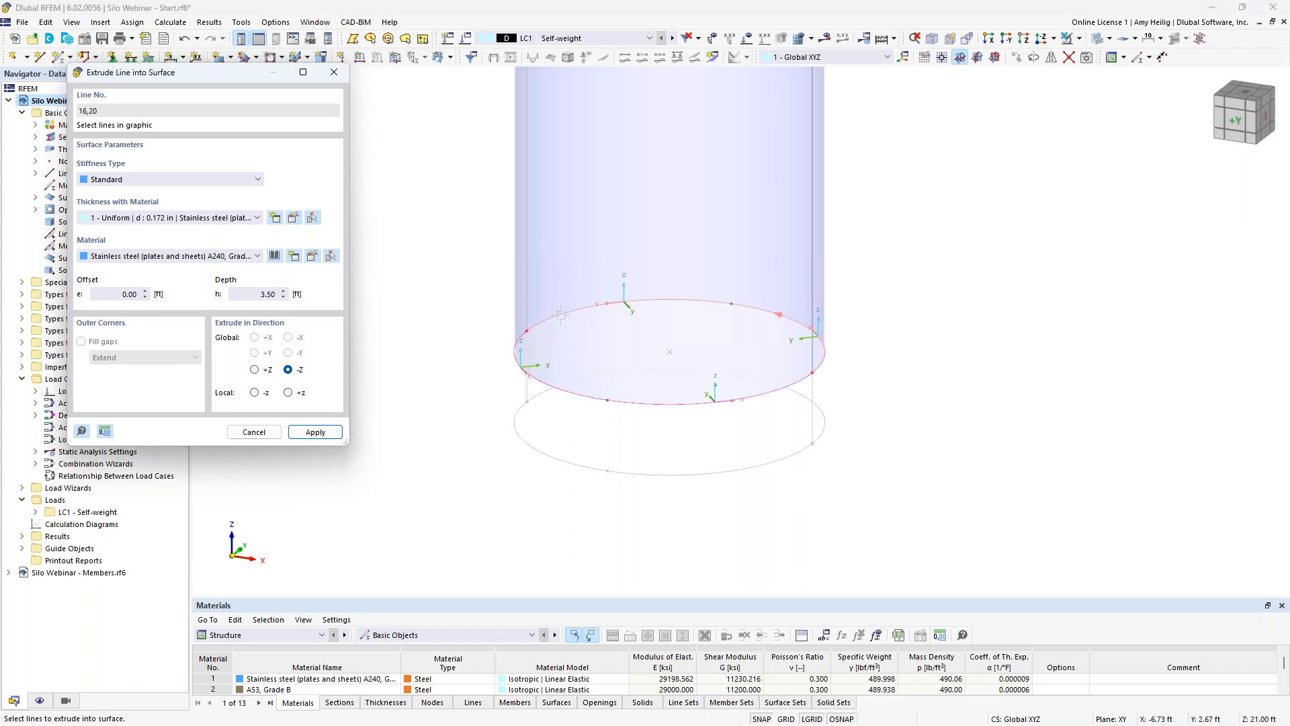
click(315, 432)
Step: Extrude the lower arcs of the 3.5 ft wall ring by 1.5 ft in the global -Z direction and finish extruding
drag(258, 297, 291, 297)
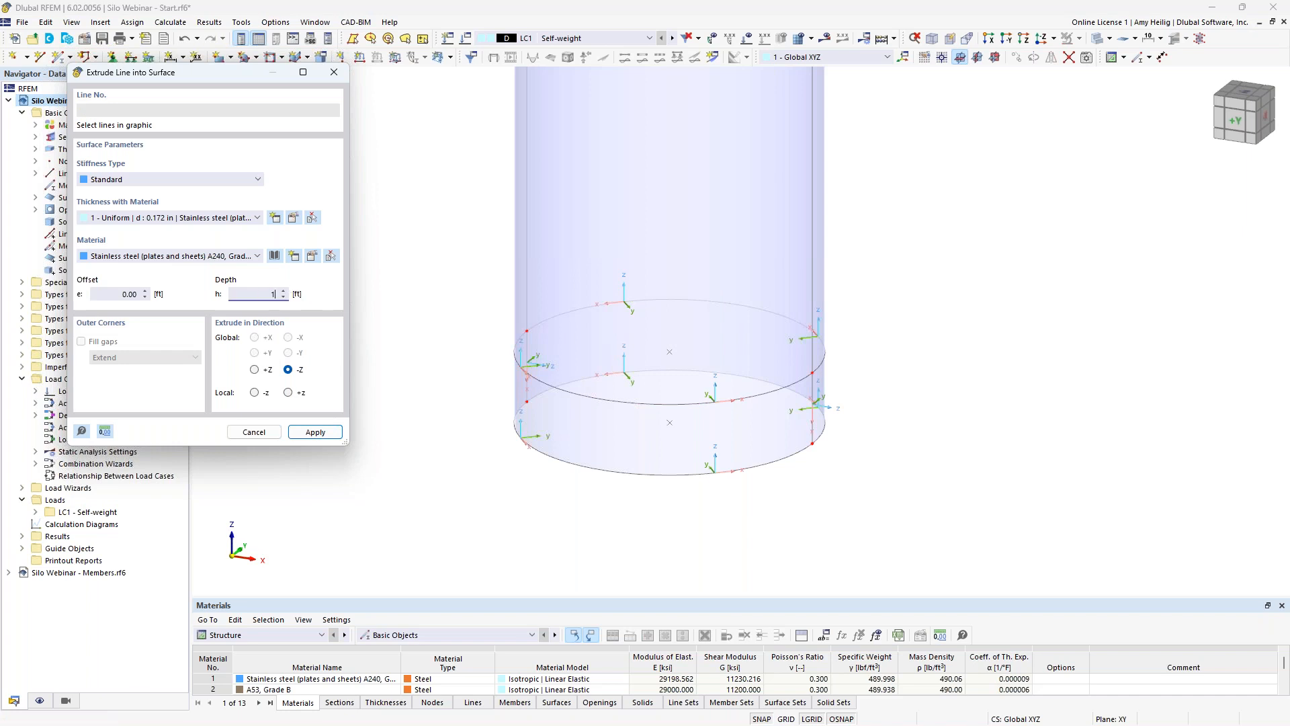
click(625, 472)
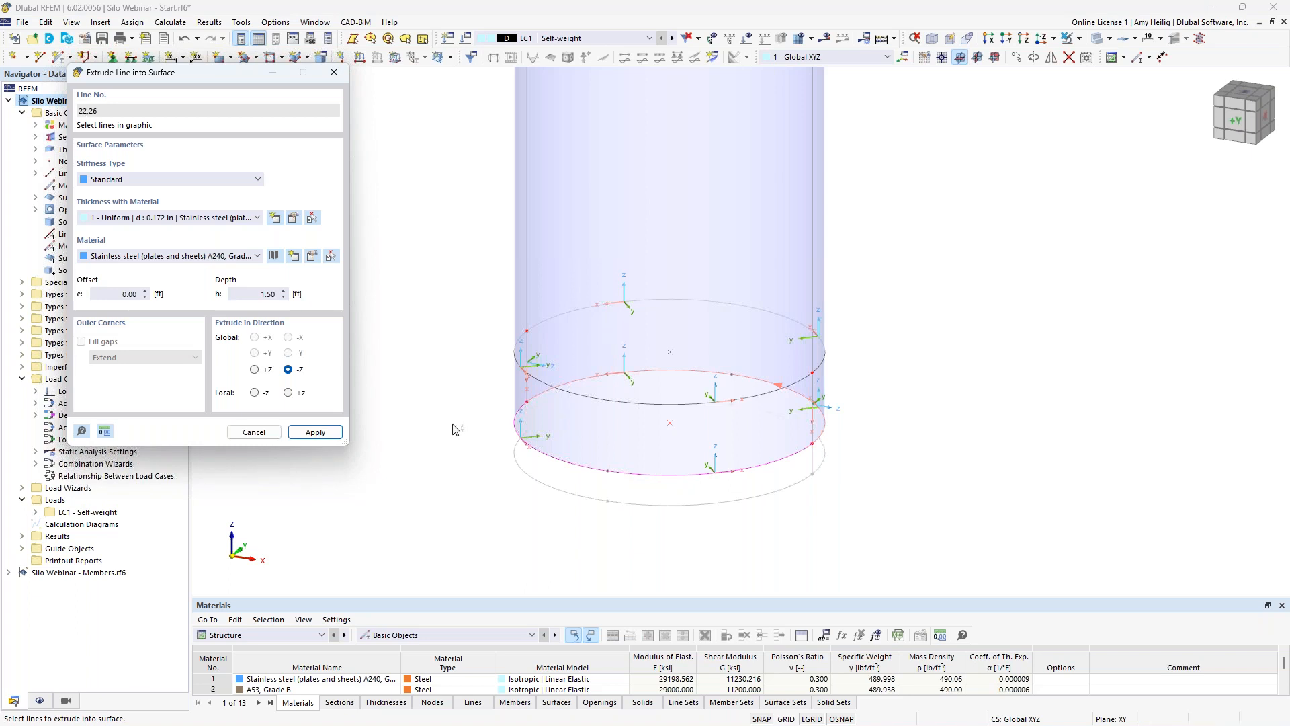
click(315, 431)
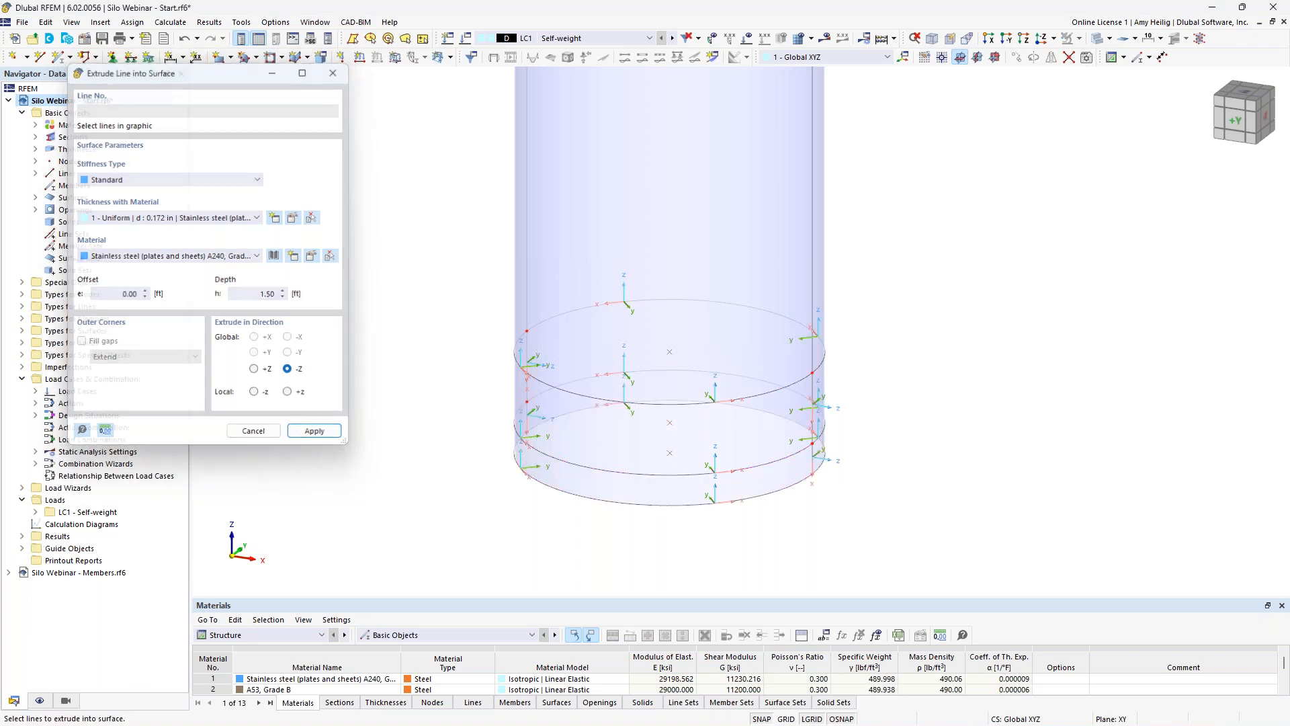
key(Escape)
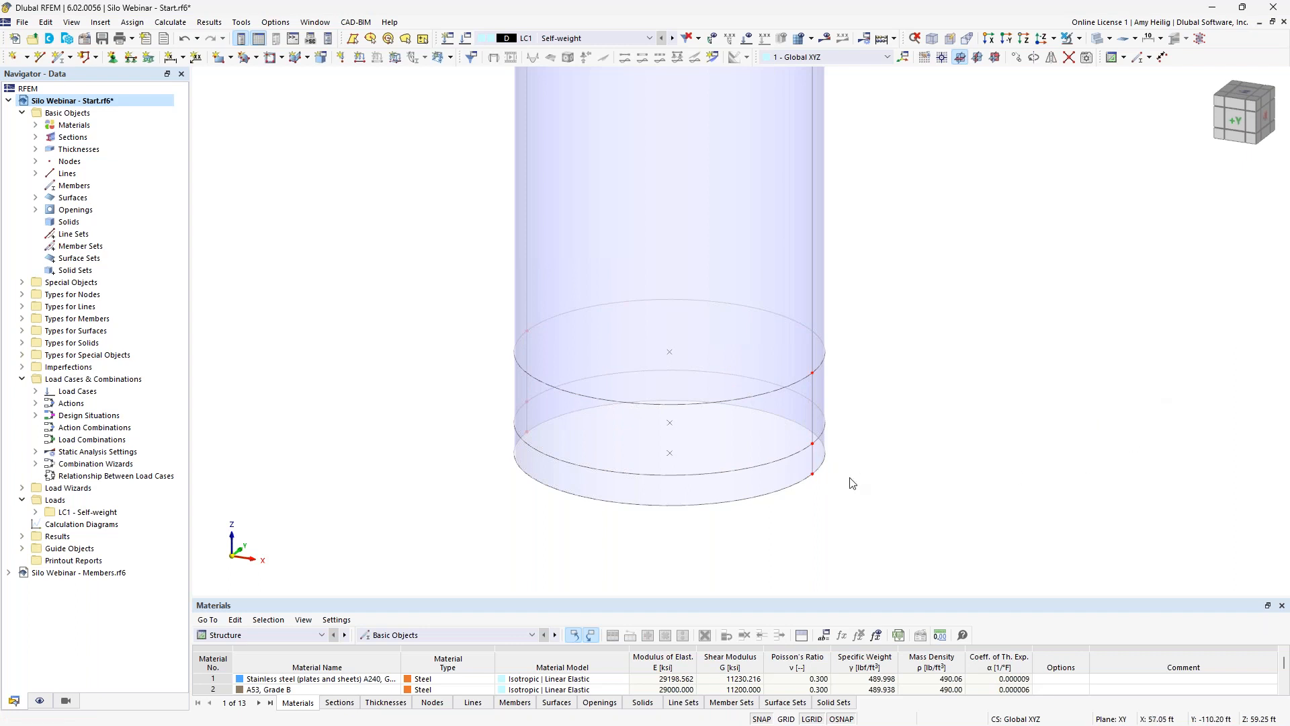
Step: Create a node below the cylindrical wall for the hopper outlet, offset from the silo axis in X and with Z set to 5.5 ft
ctrl+middle_drag(843, 499, 878, 363)
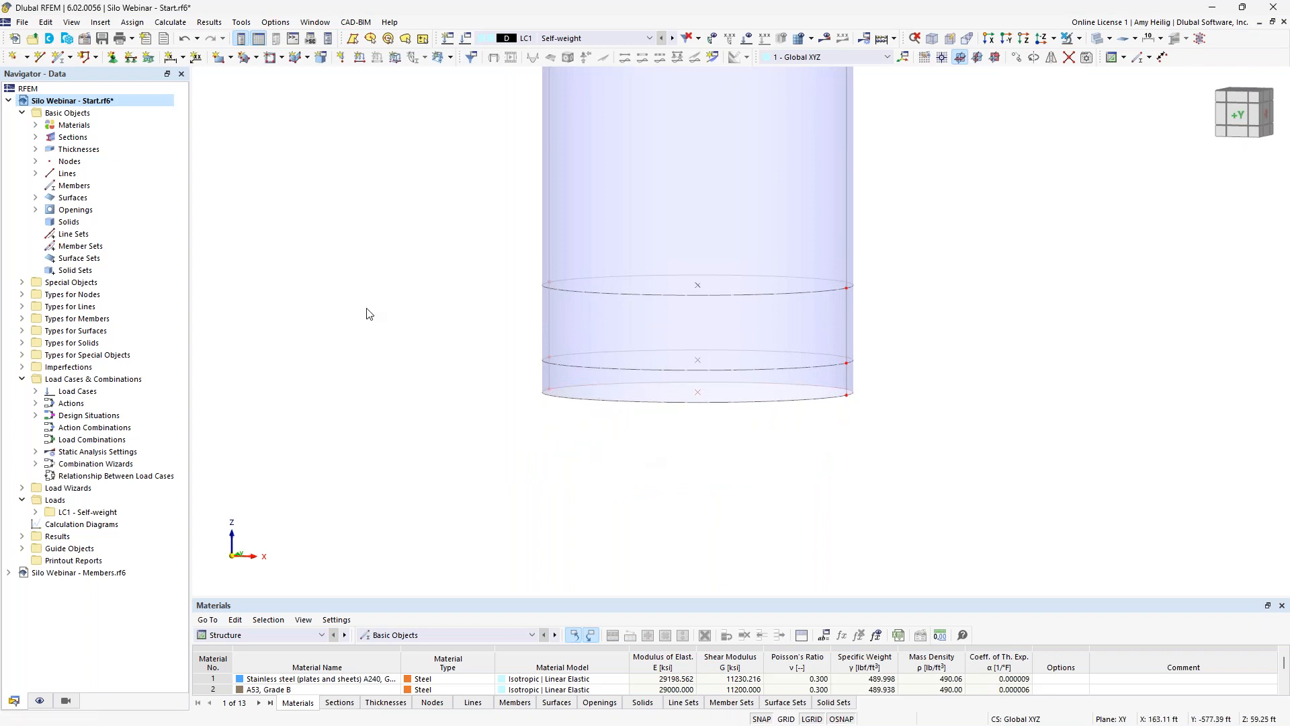
click(14, 58)
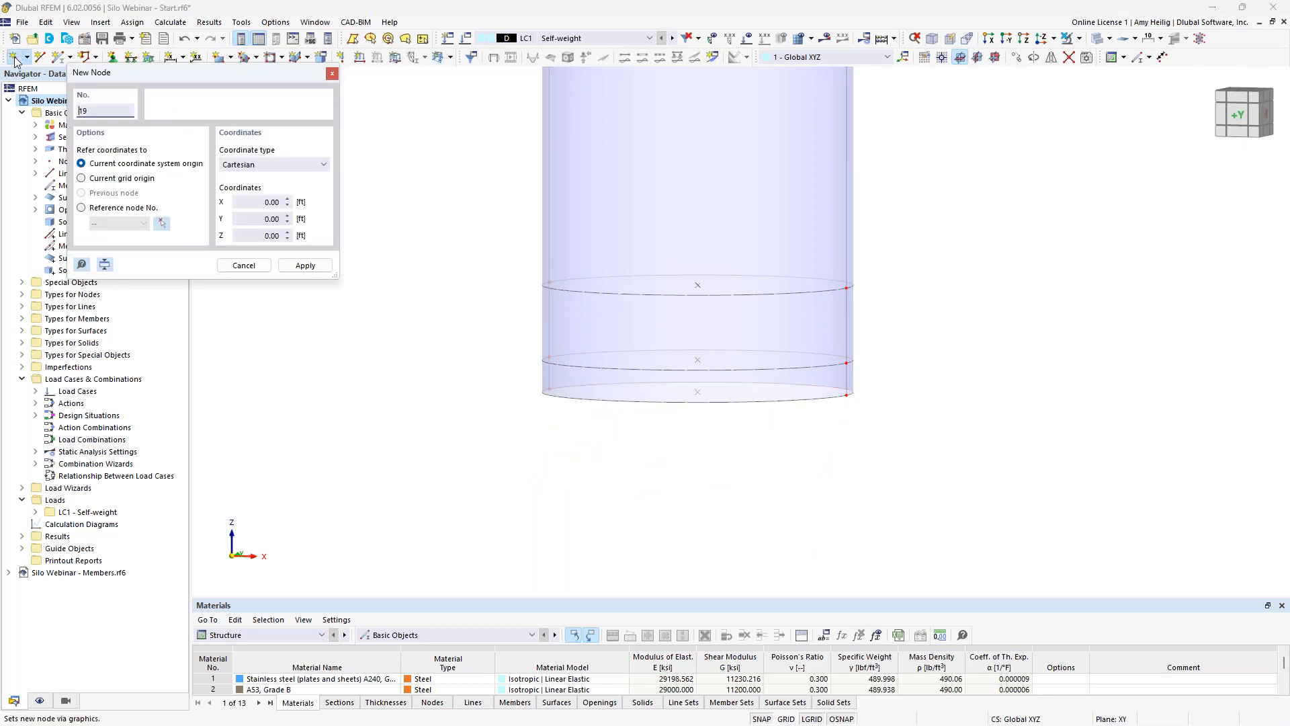
drag(128, 73, 284, 174)
click(428, 303)
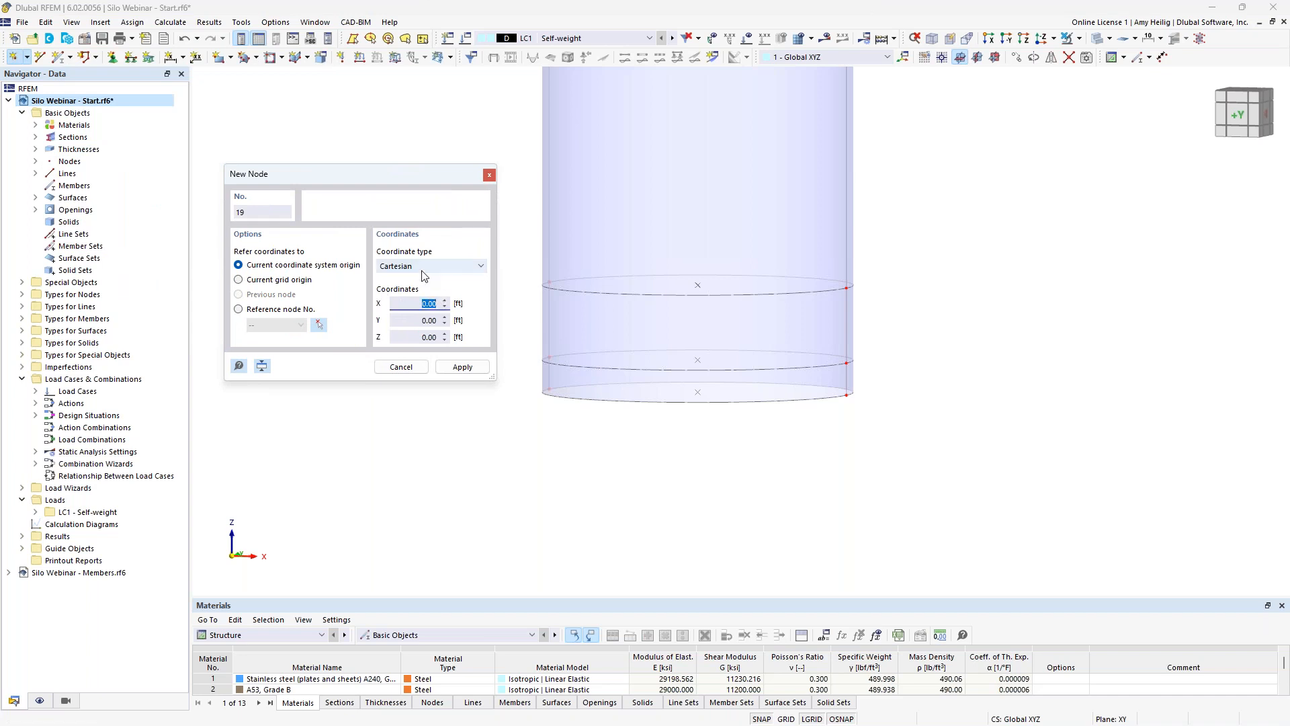
key(Tab)
key(Tab)
text(5.5)
key(Return)
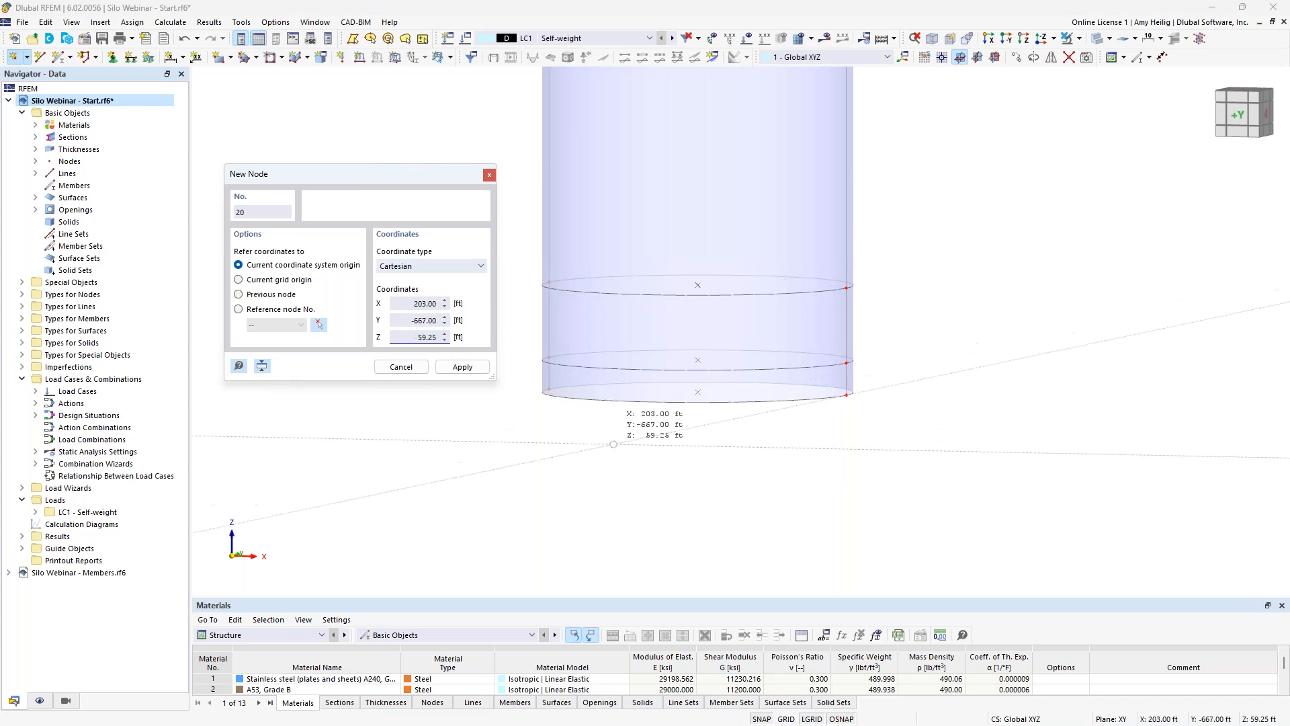
scroll(614, 444, down, 3)
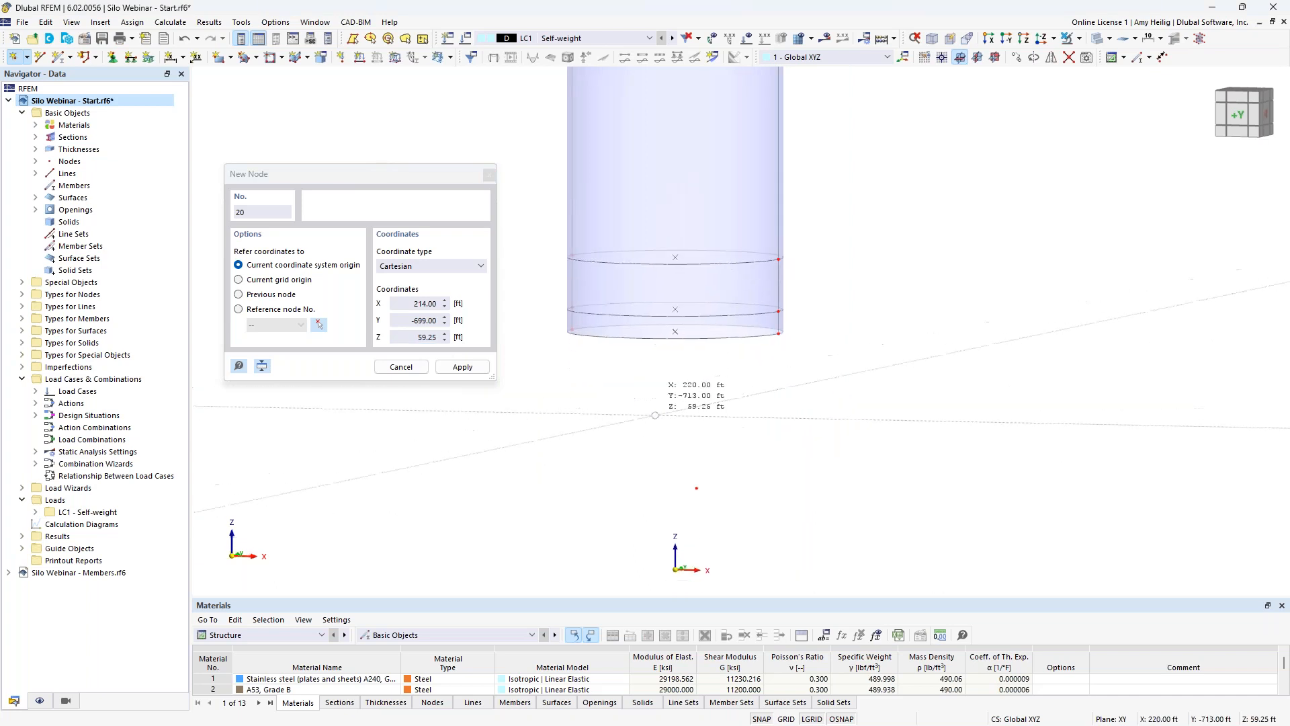
key(Escape)
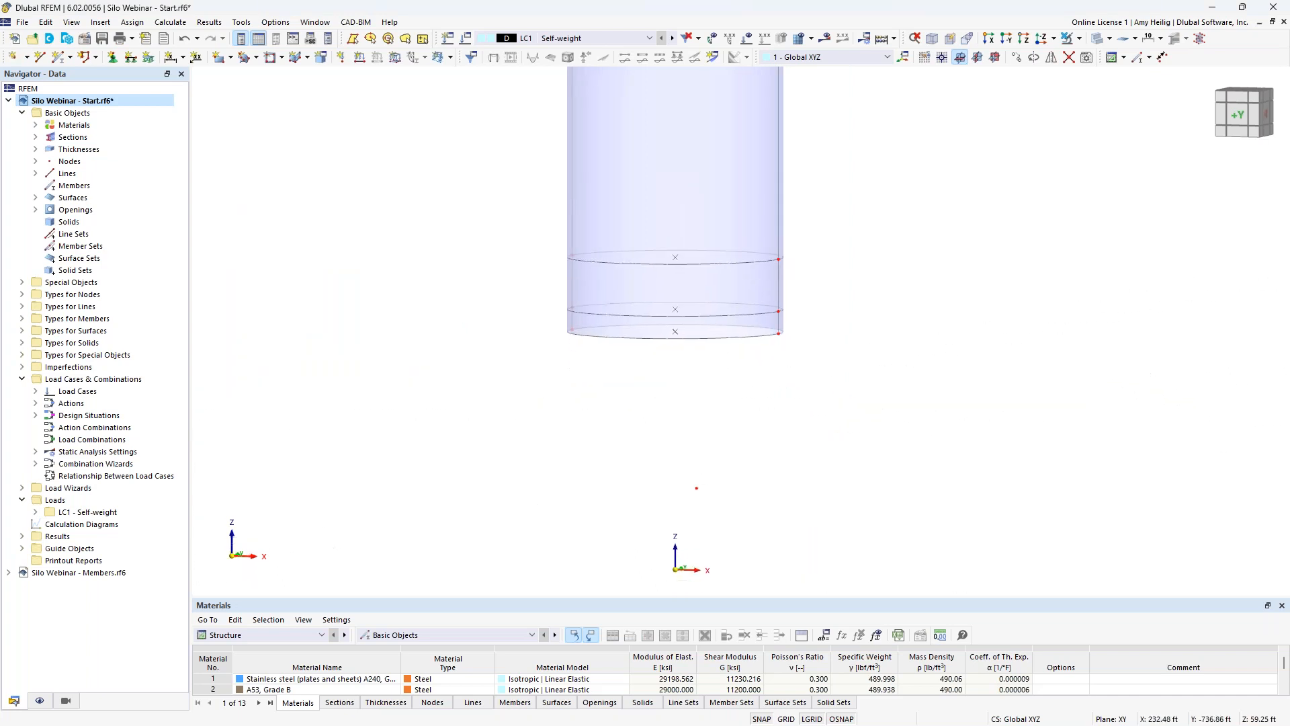
Step: Draw a single line from the node at the 3.5 ft ring's lower edge down to the new outlet node
mouse_move(741, 435)
ctrl+middle_down()
mouse_move(777, 441)
mouse_move(737, 455)
ctrl+middle_up()
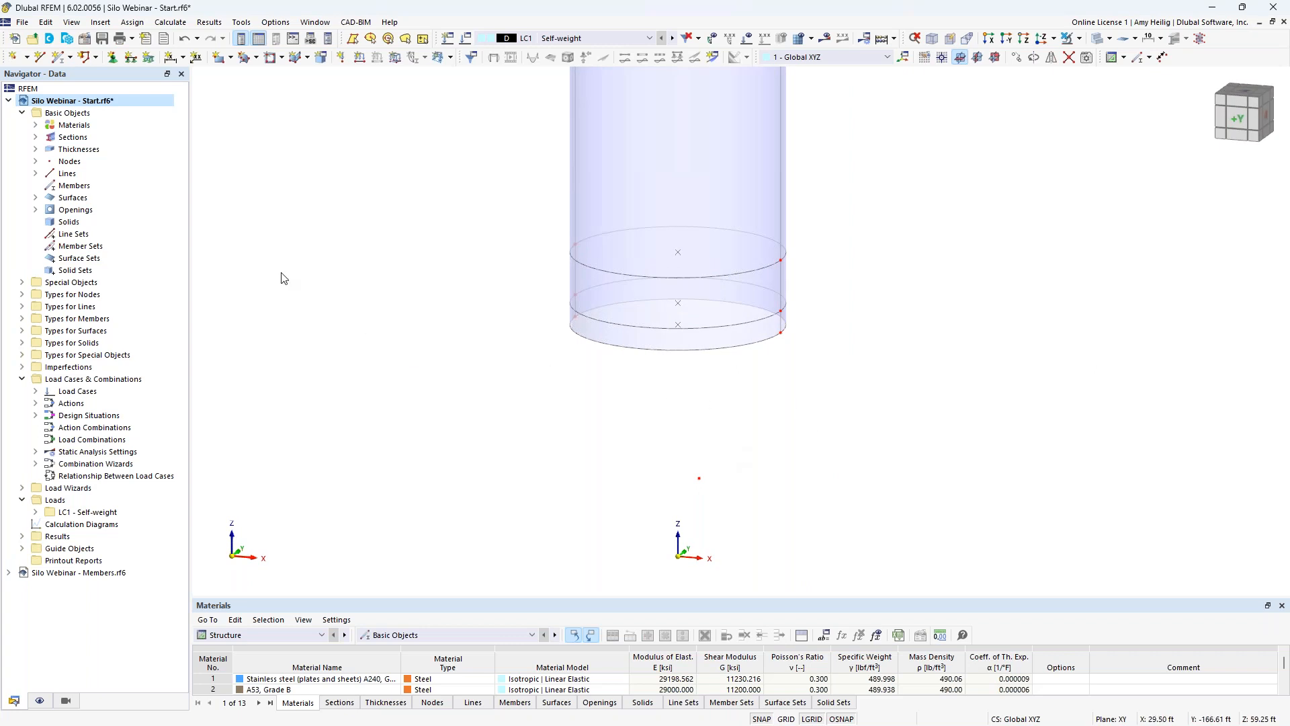
click(40, 57)
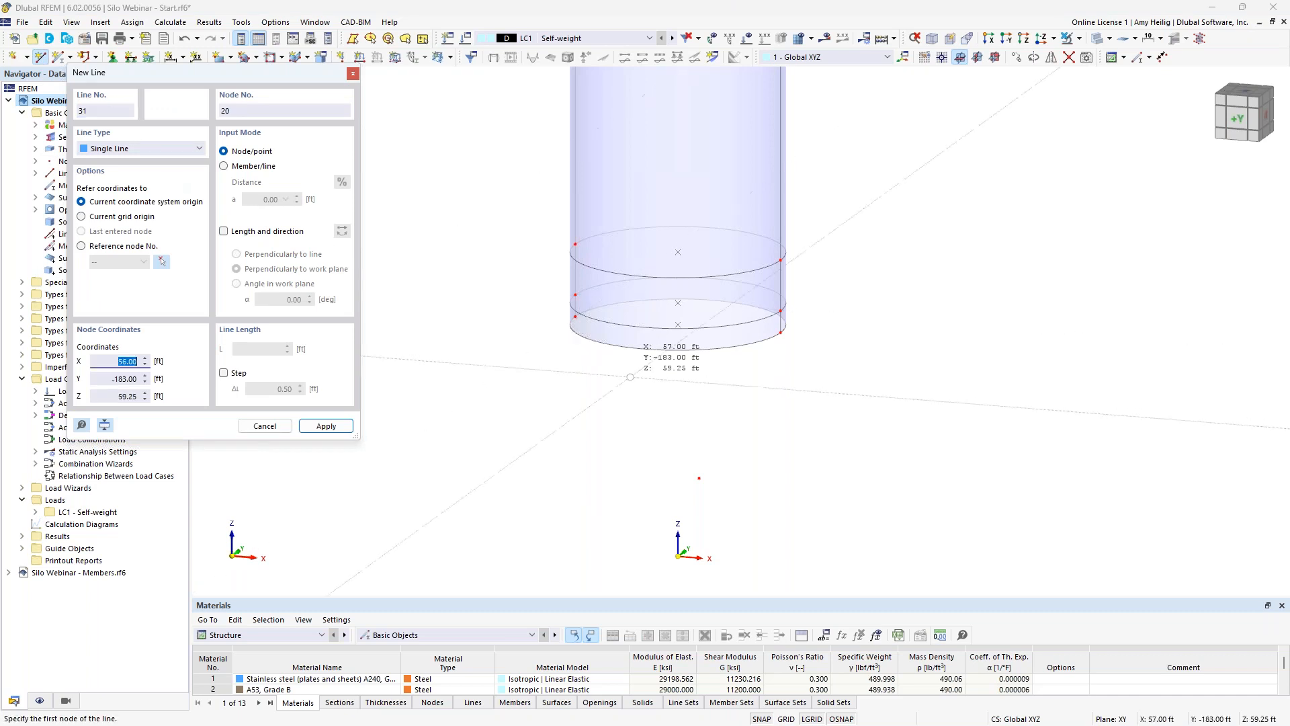
scroll(772, 386, up, 2)
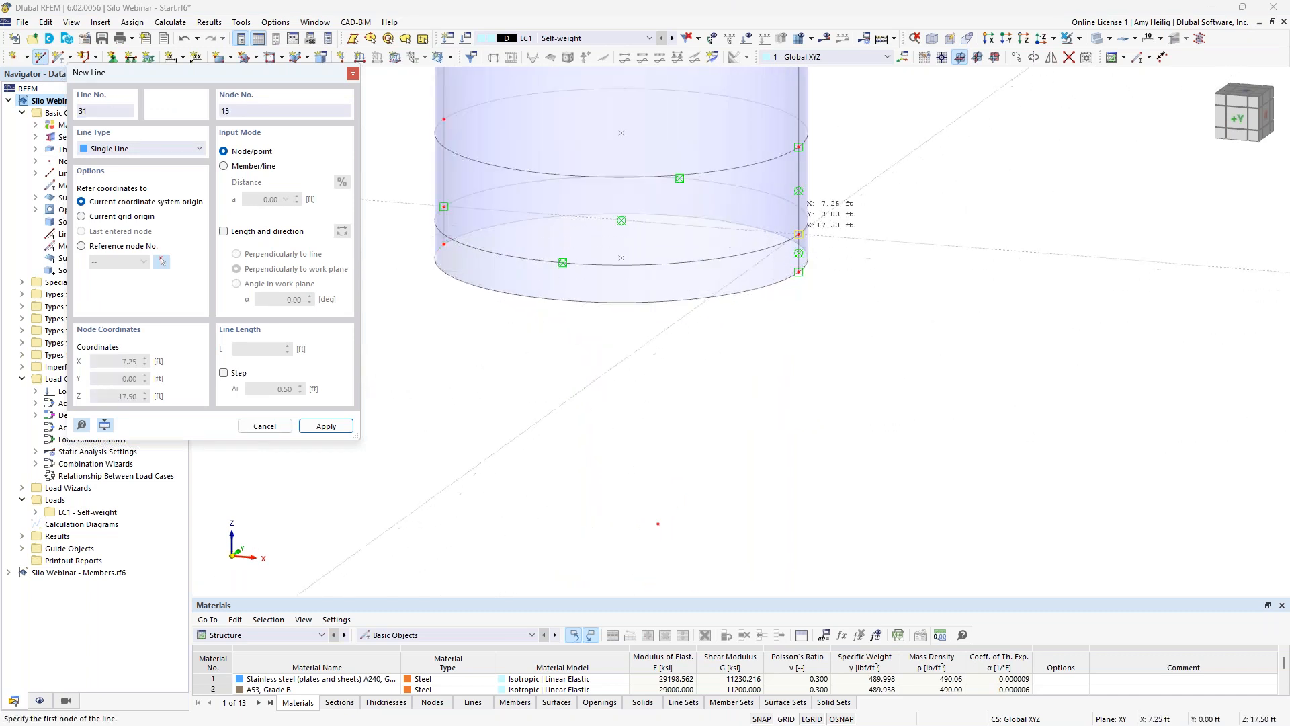
click(798, 235)
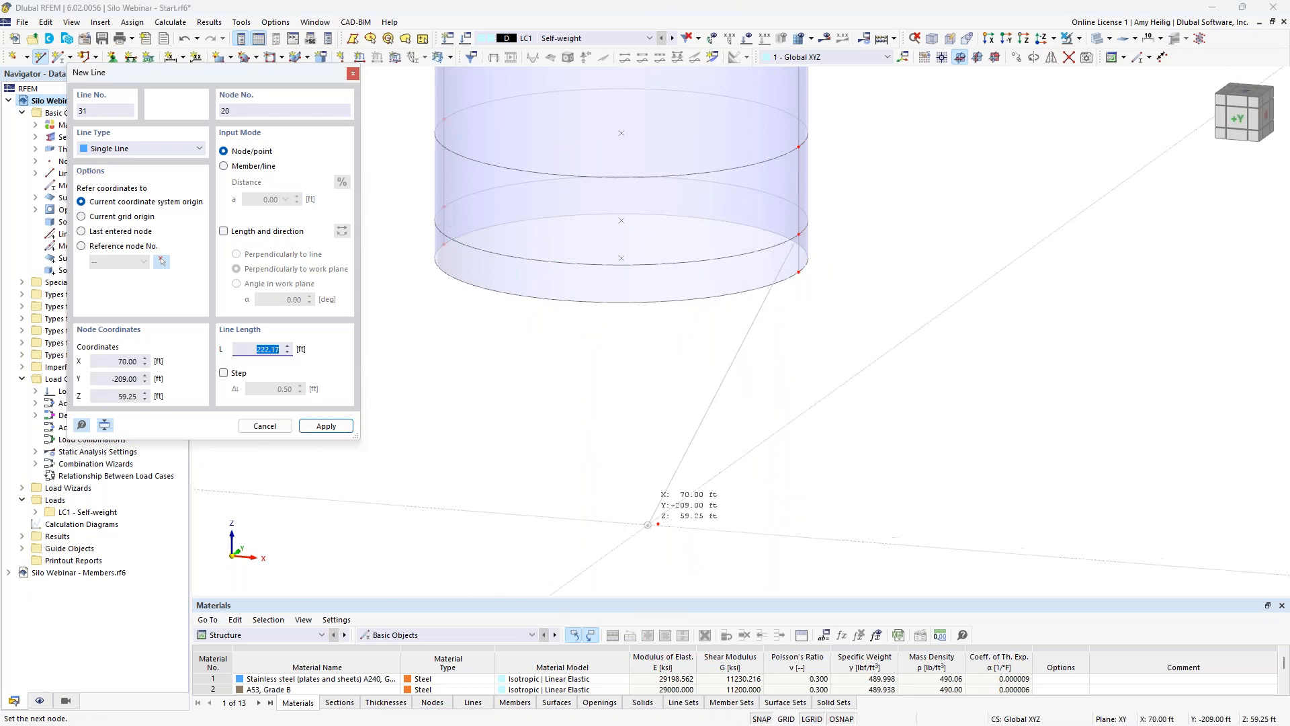
click(657, 522)
key(Escape)
key(Escape)
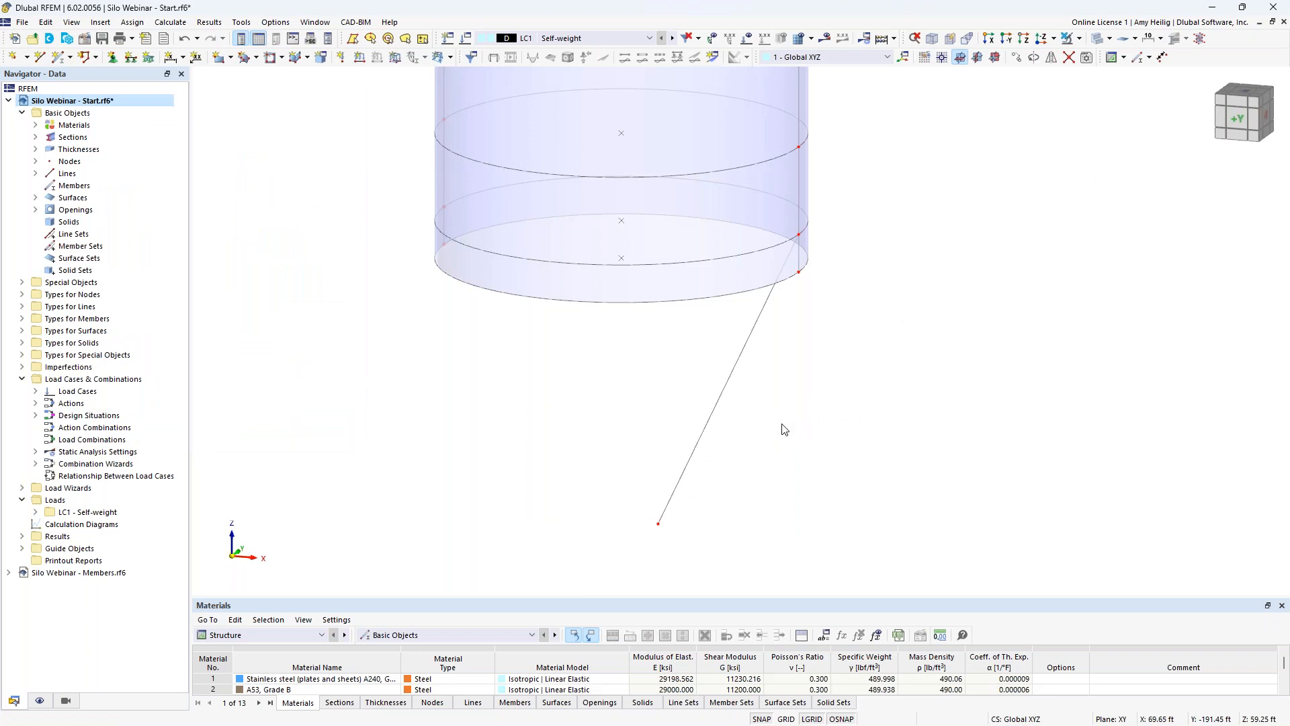
Step: Rotate-copy the sloped line about the global Z axis in 2 steps of 180°, linking the lines with surfaces and arcs to form the hopper cone
click(713, 409)
click(1036, 60)
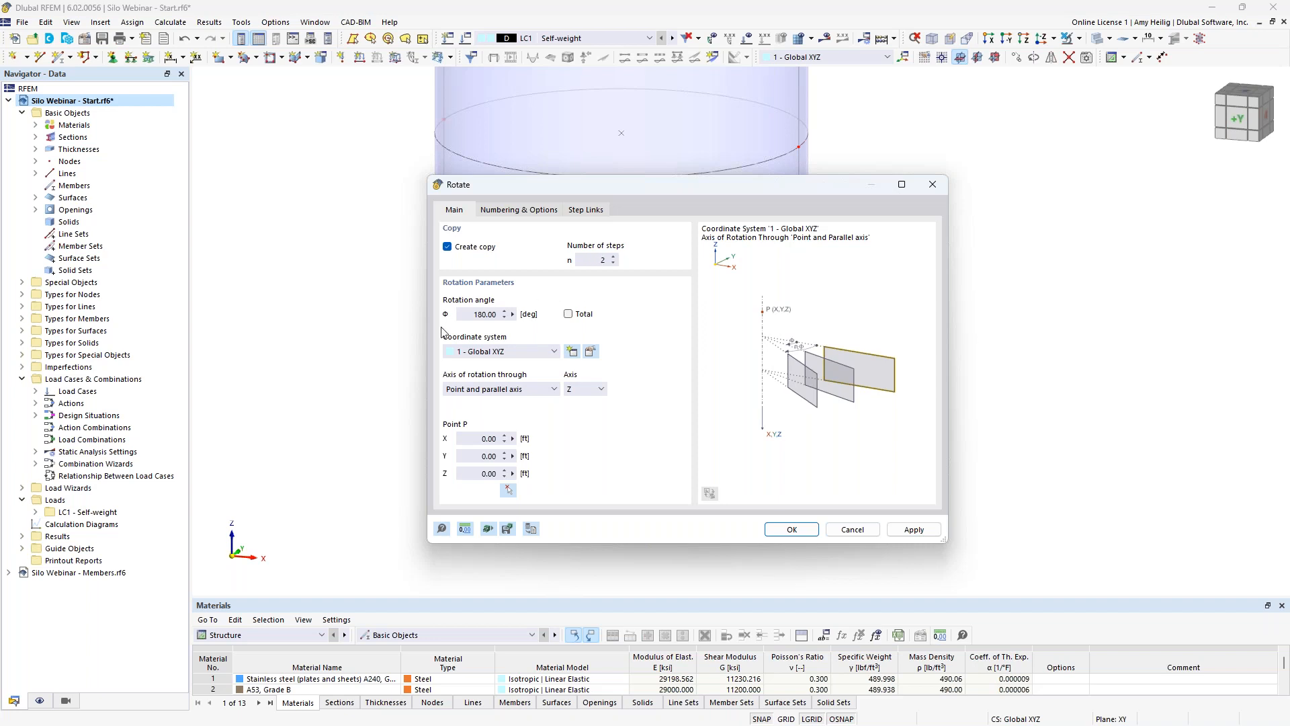
click(516, 211)
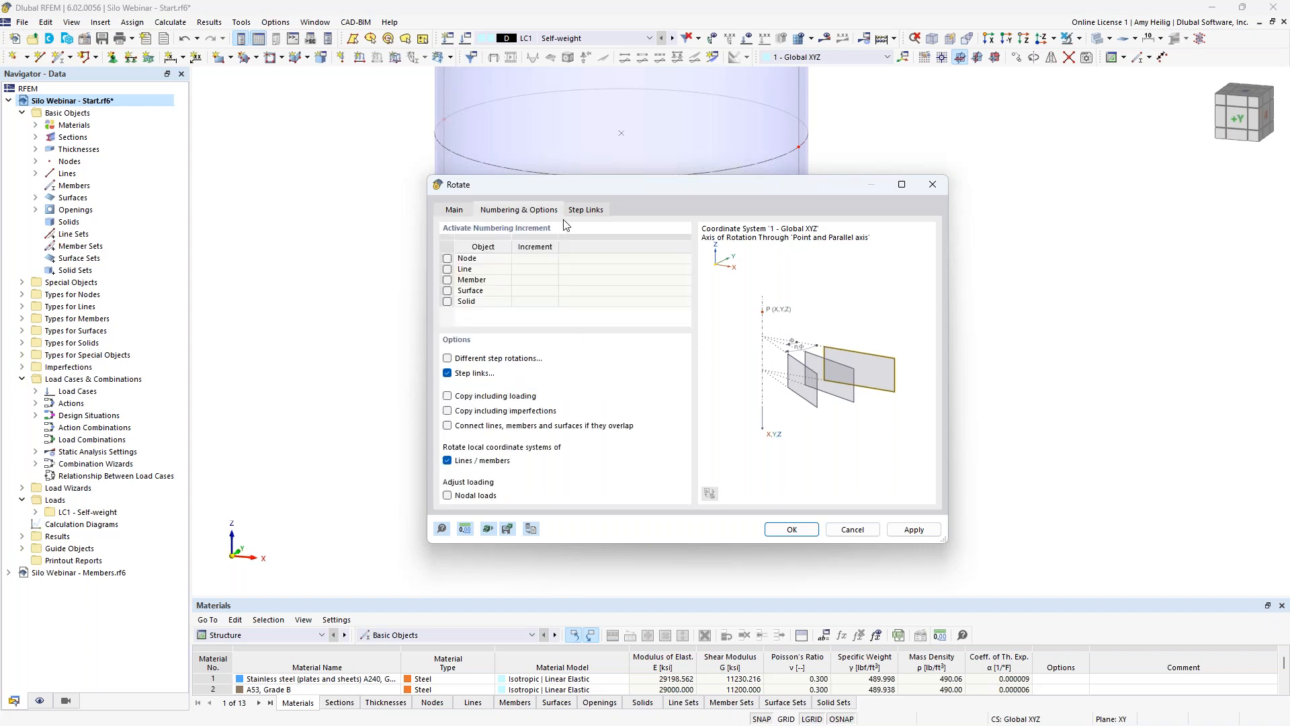
click(587, 210)
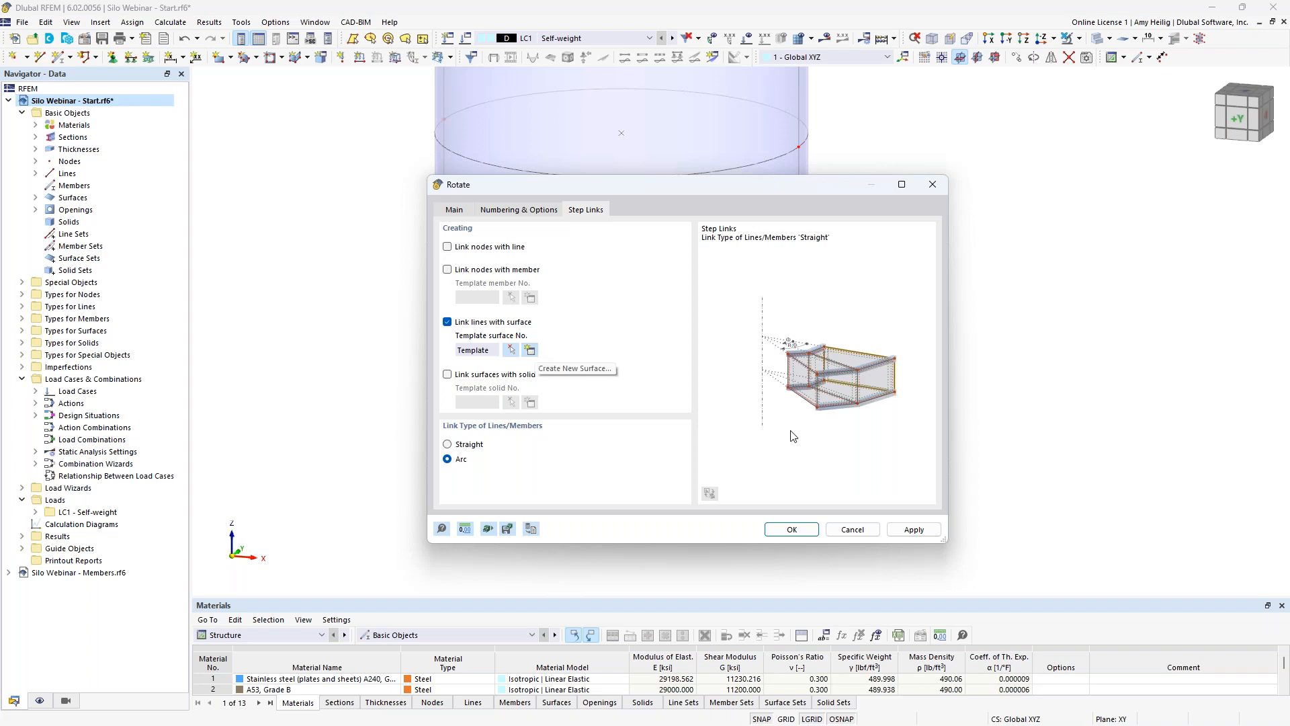
click(792, 529)
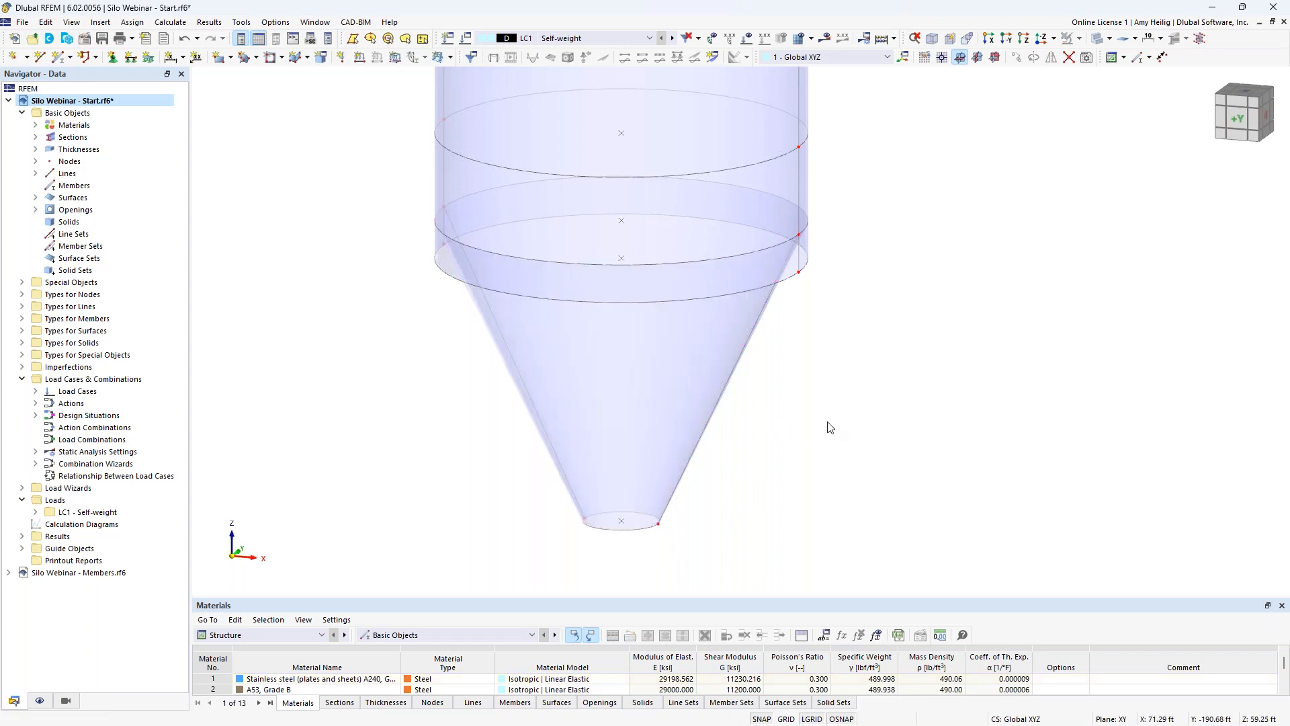
Step: Isolate the arcs at the 3.5 ft ring's upper edge and at the shell's lowest edge, together with their related objects
middle_drag(821, 362, 833, 389)
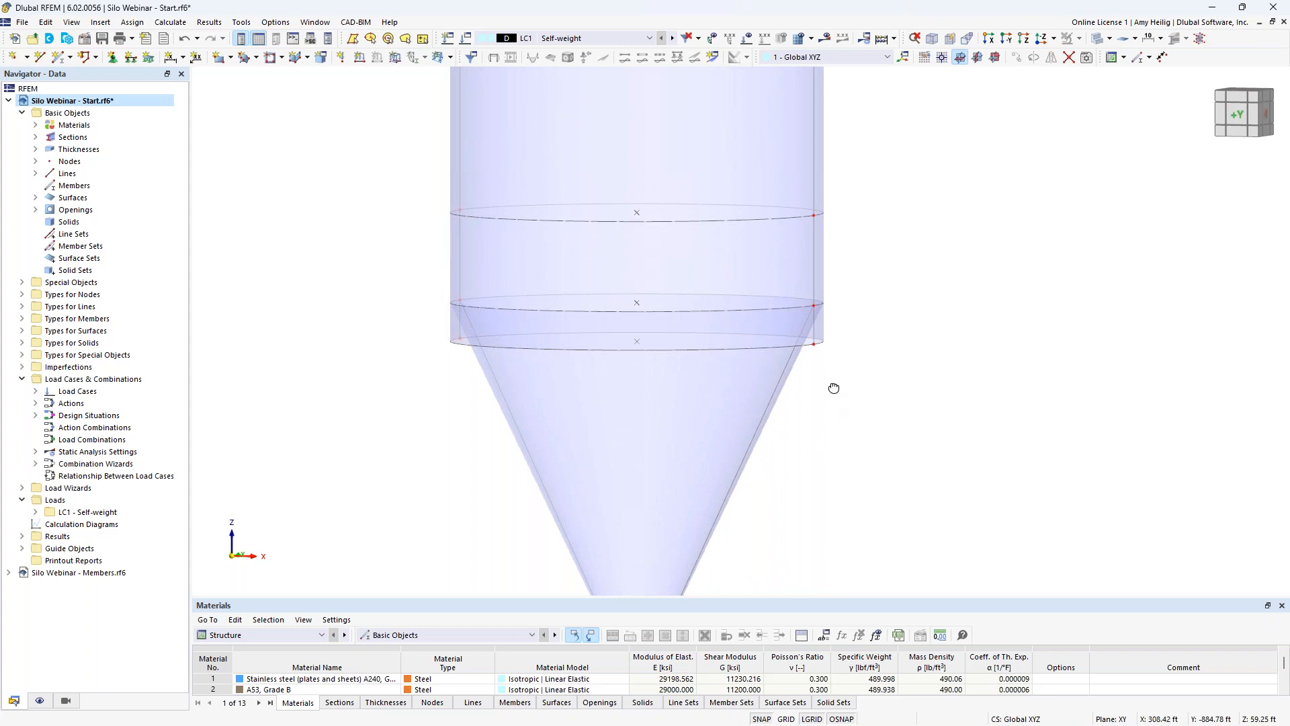
middle_drag(818, 427, 828, 342)
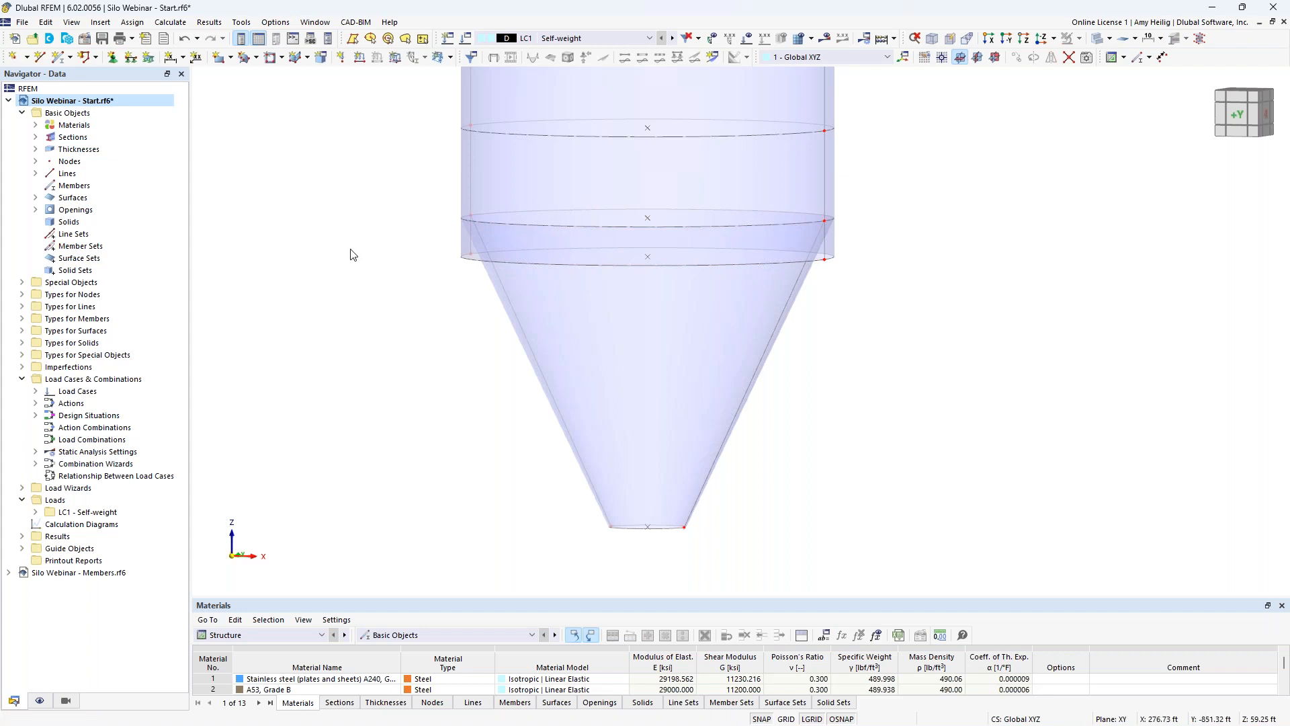
middle_drag(350, 259, 360, 303)
drag(440, 152, 874, 209)
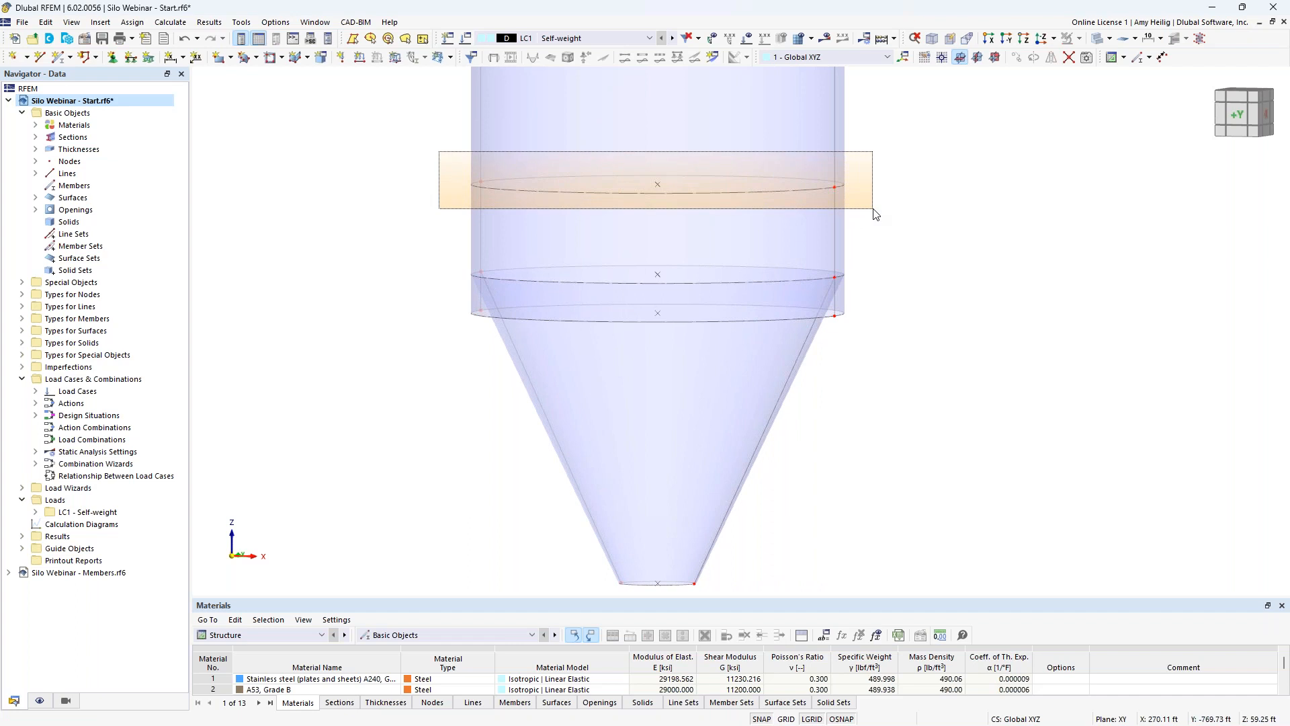
drag(874, 209, 873, 209)
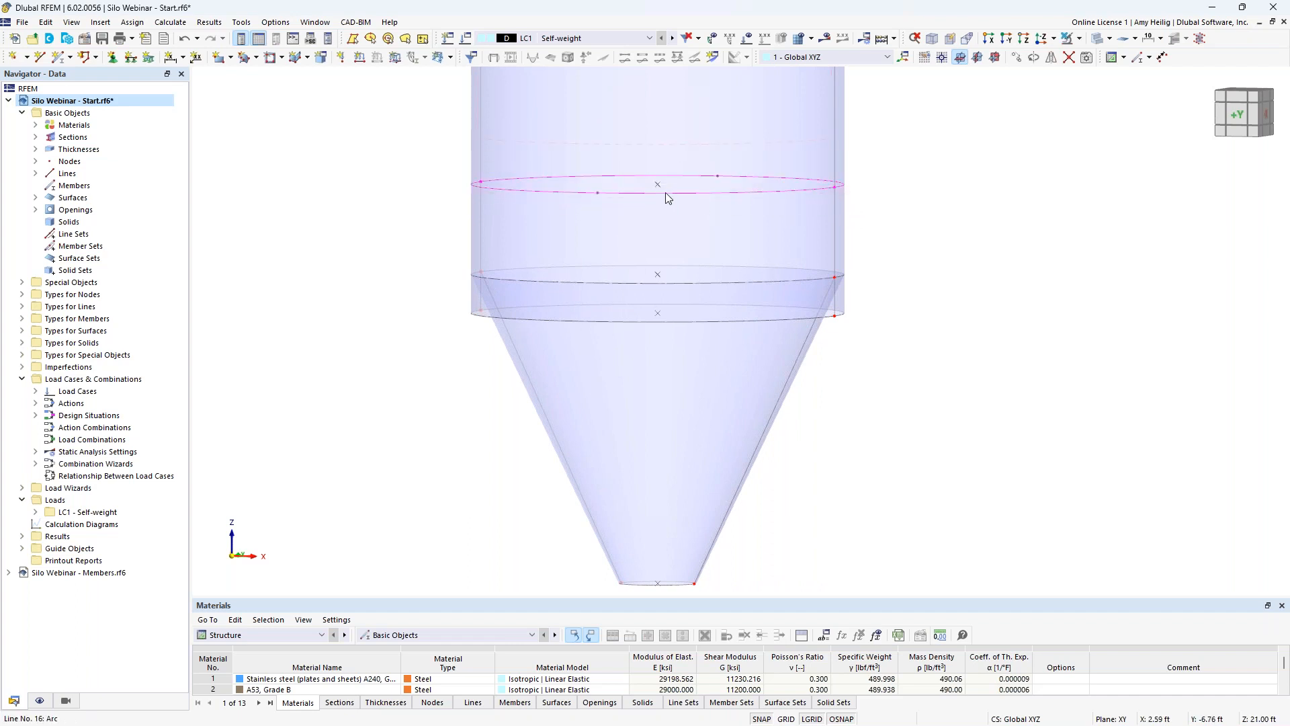
drag(451, 297, 865, 327)
click(1079, 38)
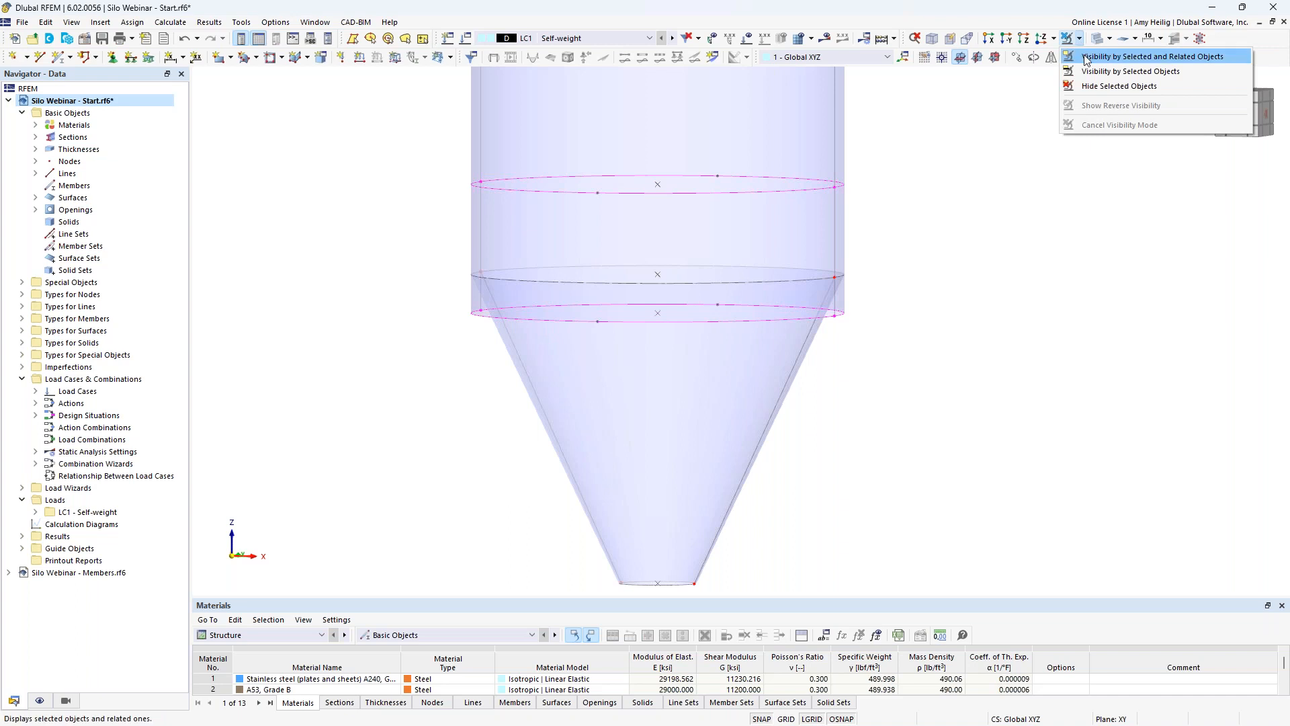
click(1085, 58)
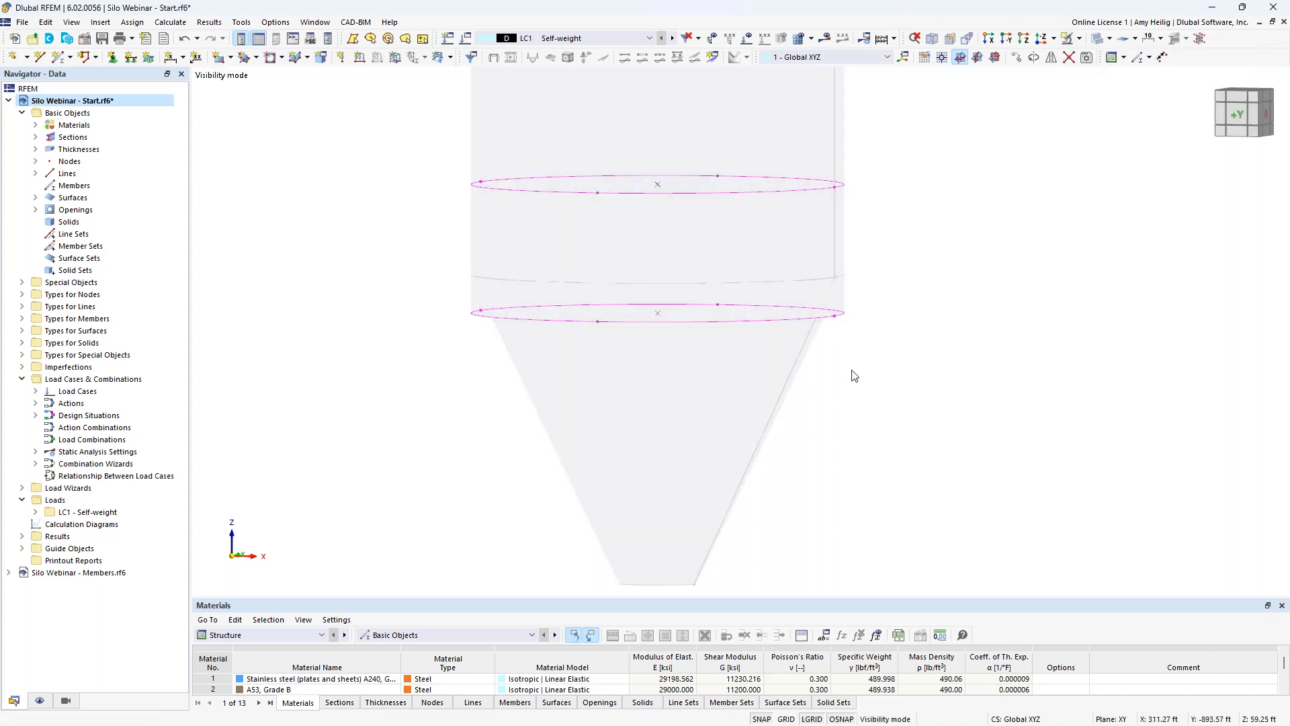
click(906, 345)
ctrl+middle_drag(907, 345, 897, 367)
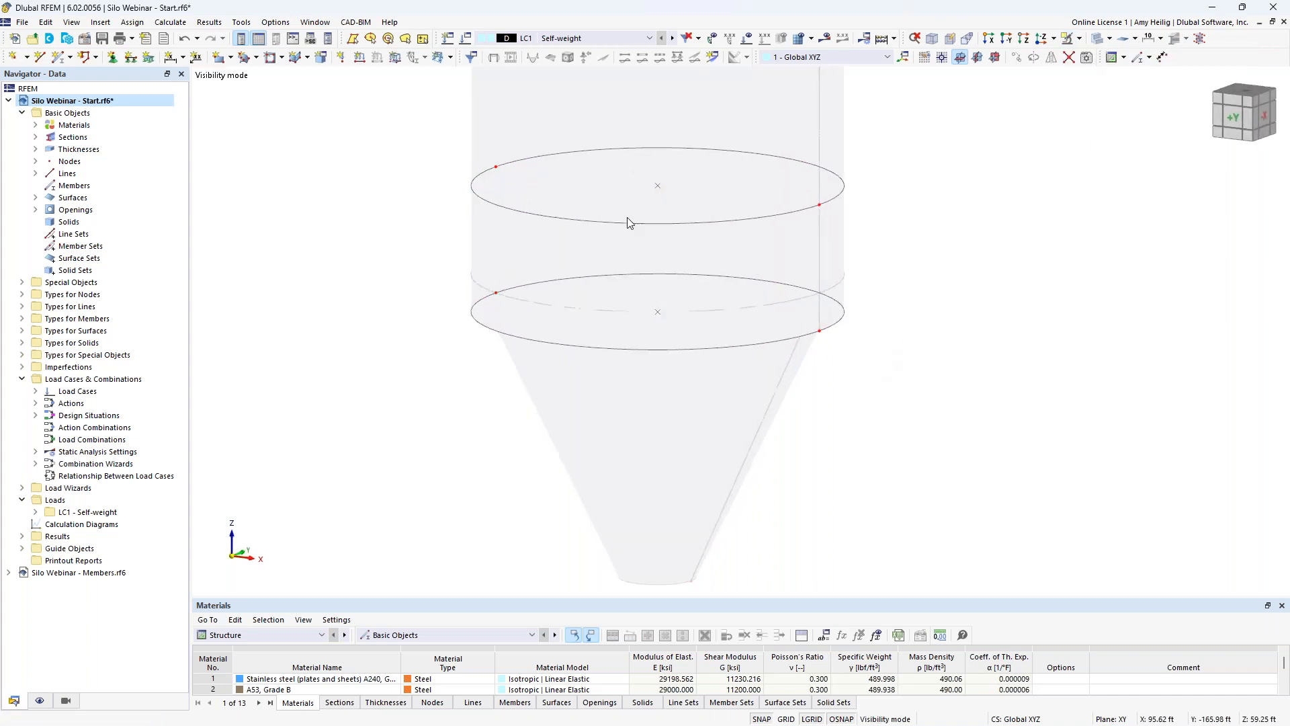
Step: Create parallel lines of the upper ring's two arcs with a 0.5 ft offset in the -y direction
drag(436, 119, 881, 239)
right_click(750, 223)
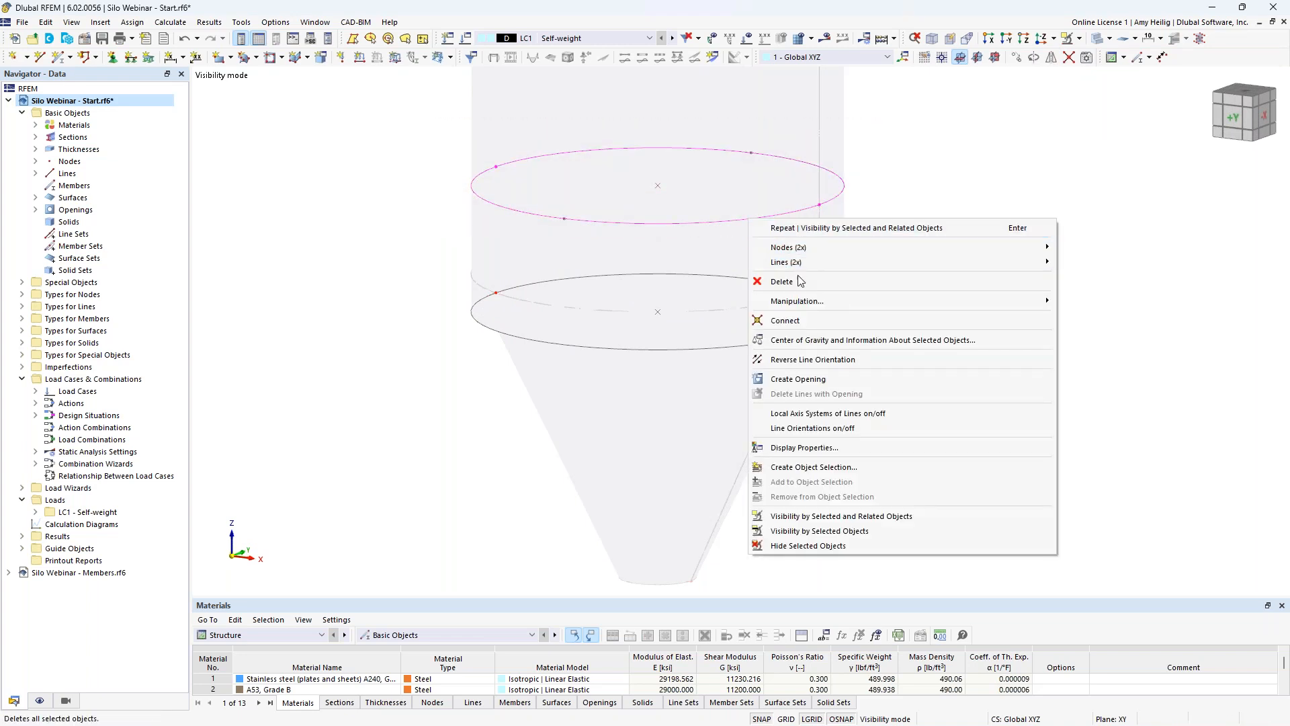
mouse_move(801, 301)
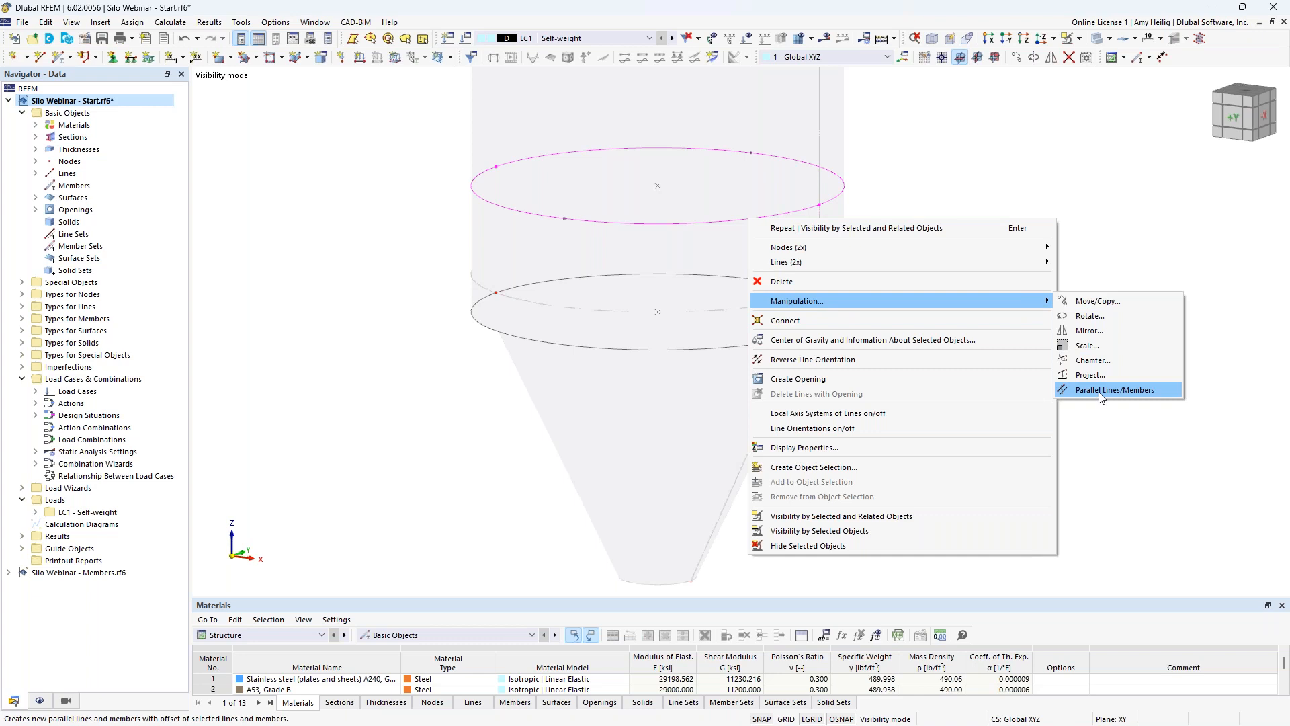
click(1099, 393)
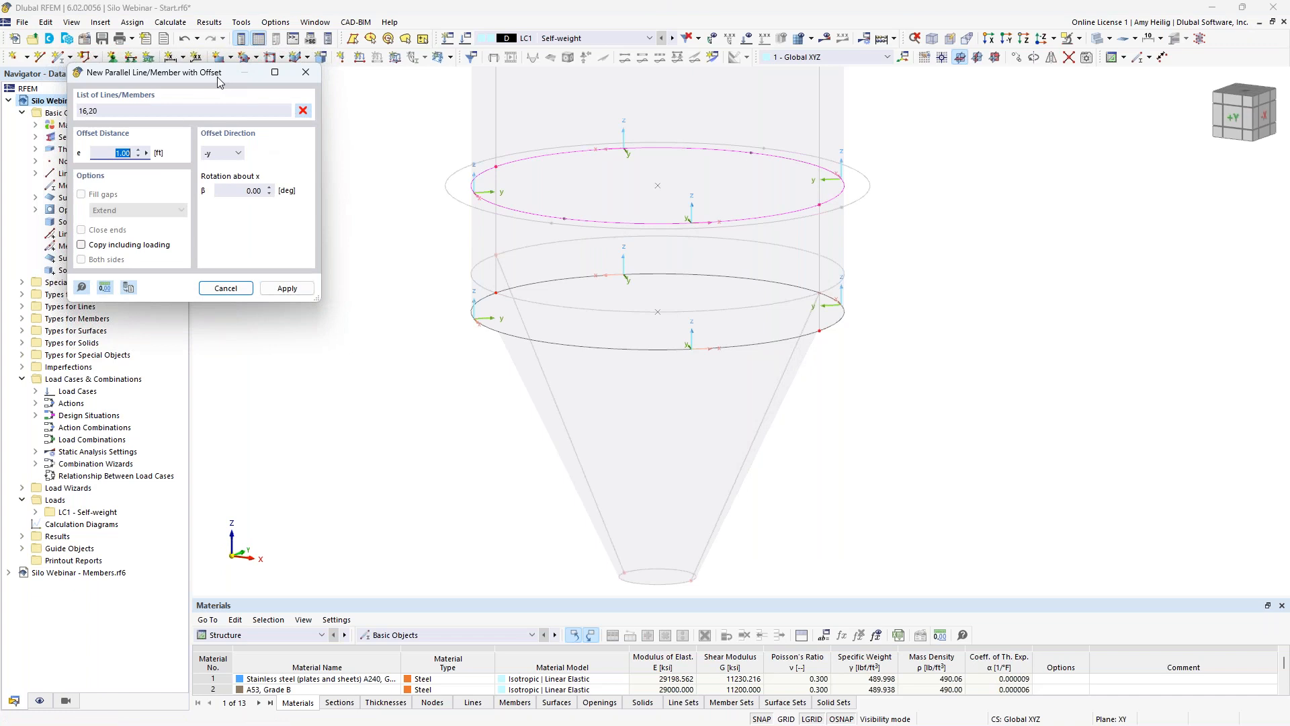
drag(216, 76, 289, 122)
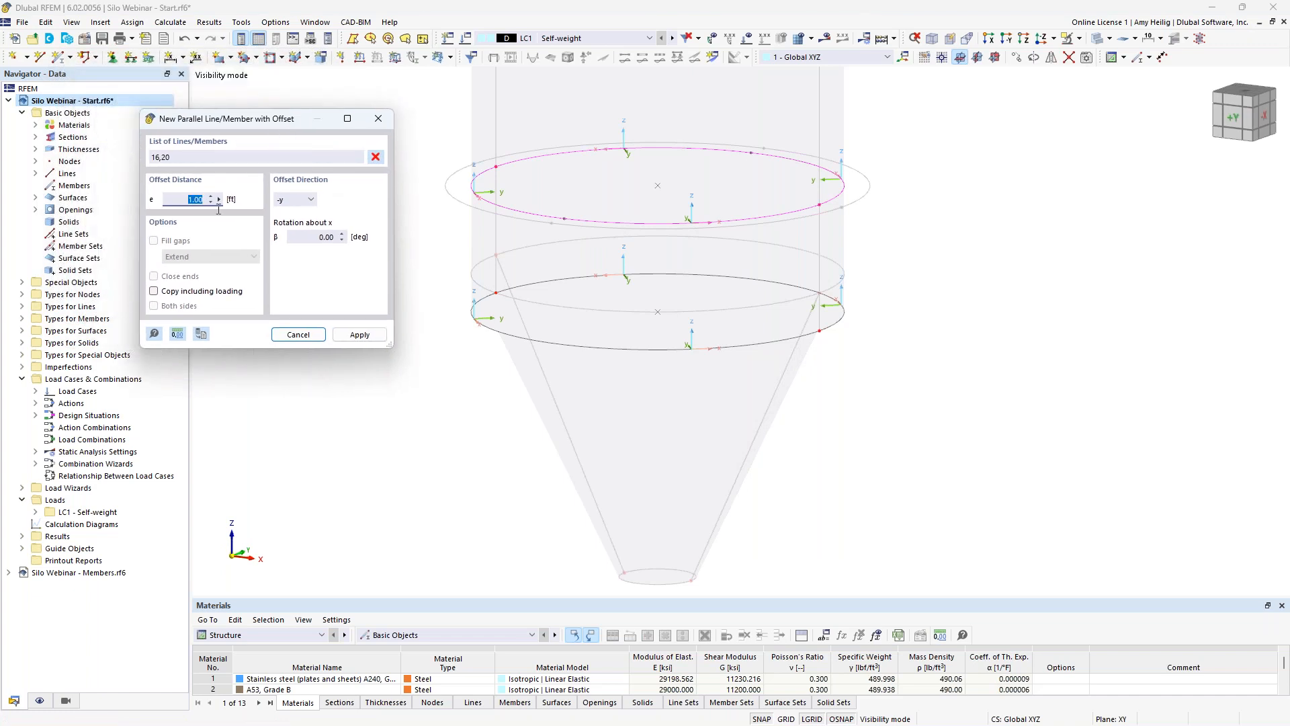
text(0.5)
click(359, 335)
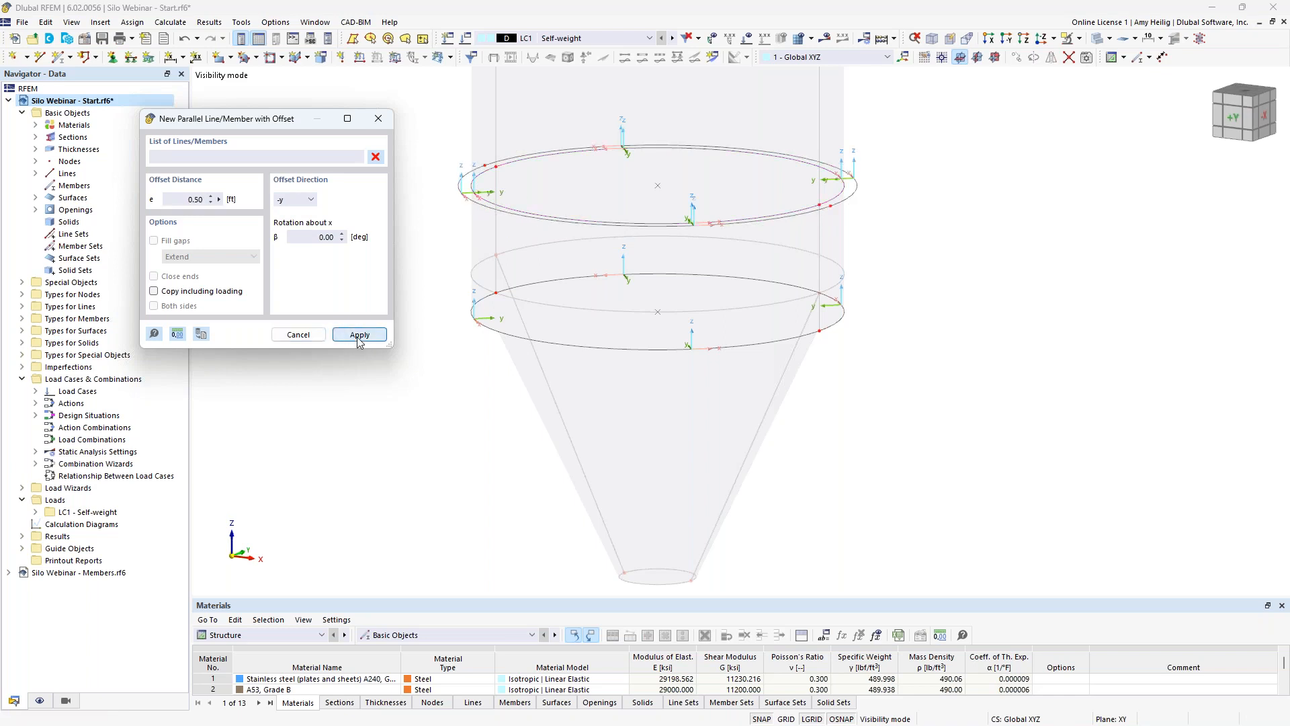
Step: Create parallel lines of the lower ring's two arcs with a 0.5 ft offset in the -y direction
click(478, 328)
click(514, 284)
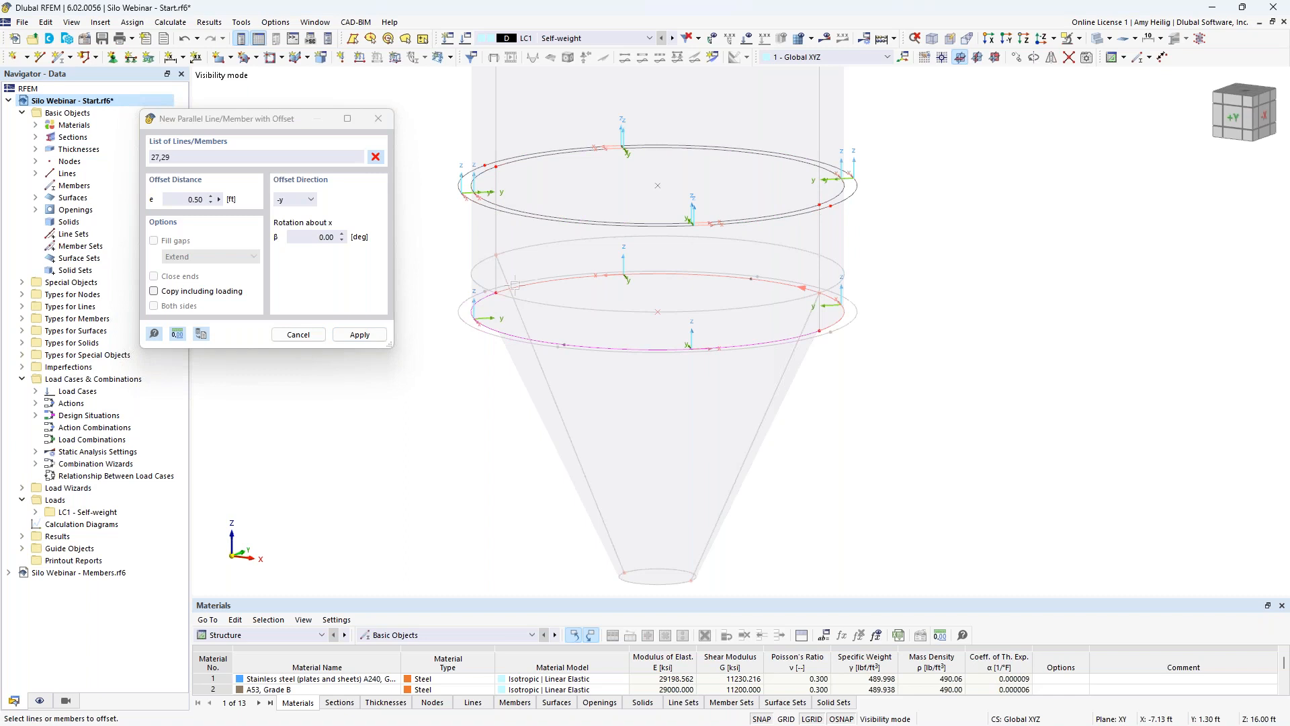
click(360, 334)
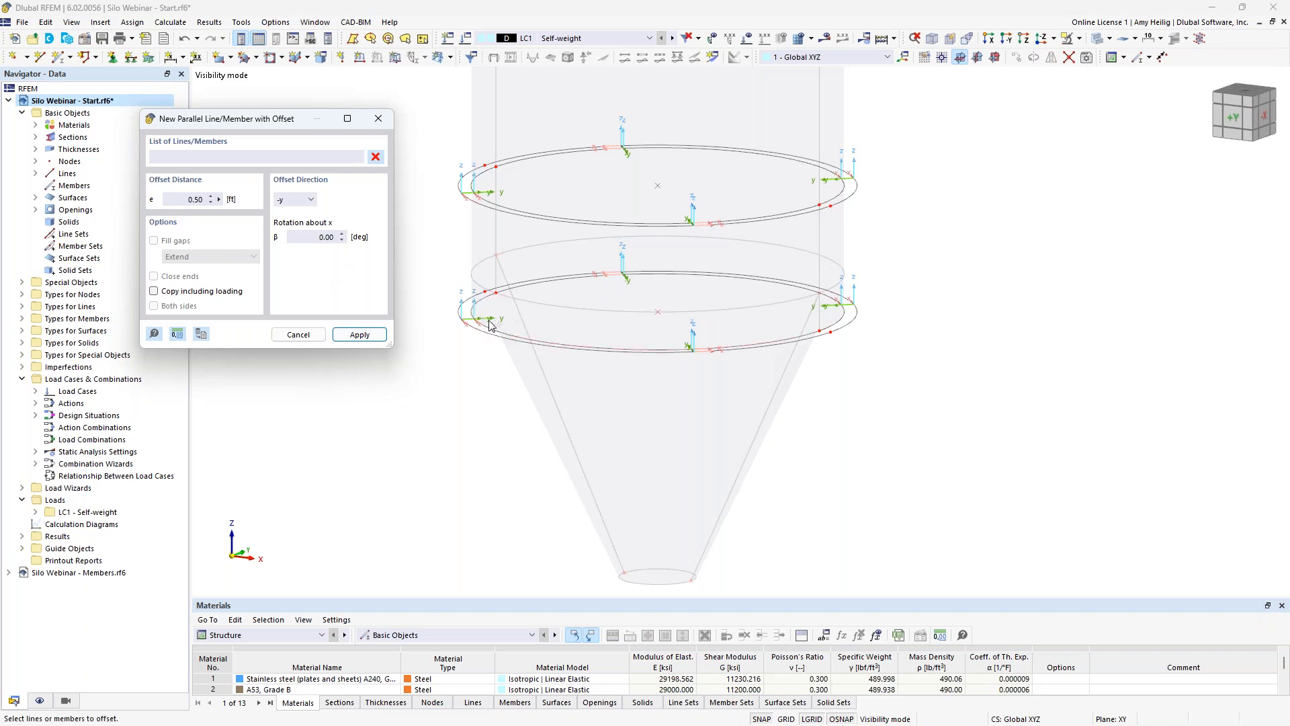
Step: Offset the lower ring's two original arcs inward by 0.5 ft in the +y direction and finish creating parallel lines
click(311, 200)
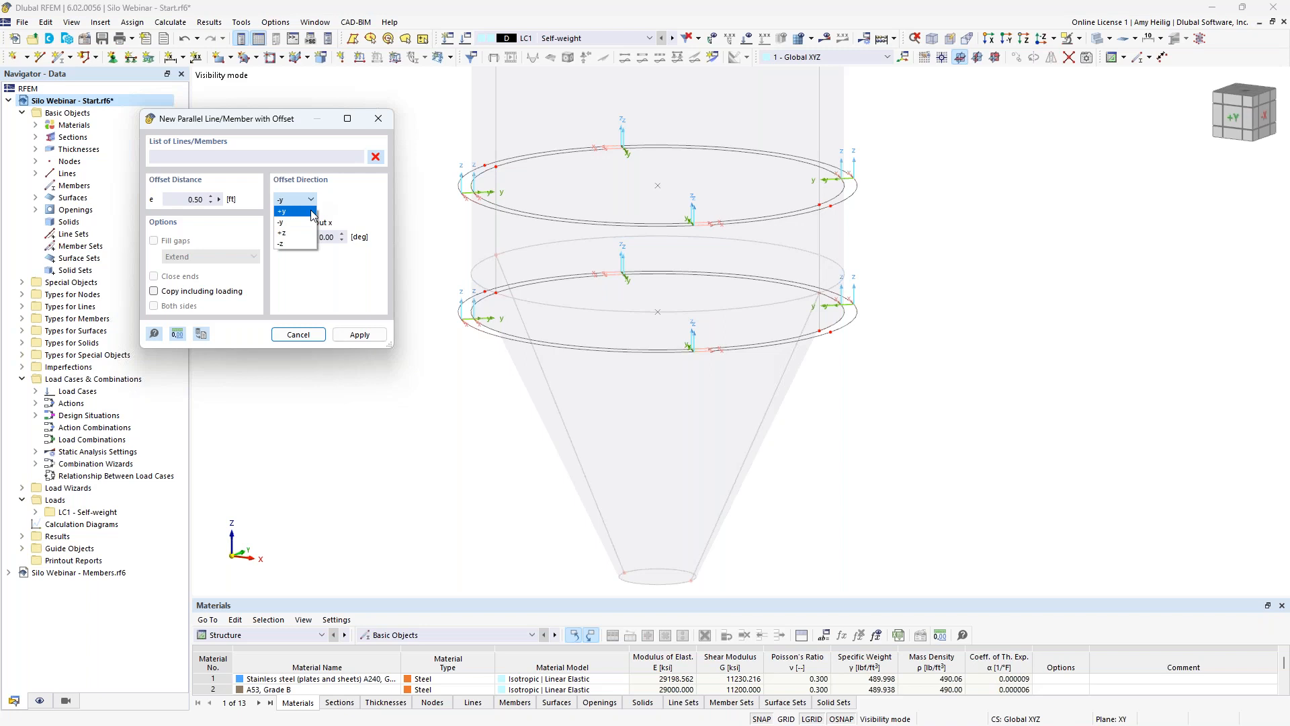
click(311, 211)
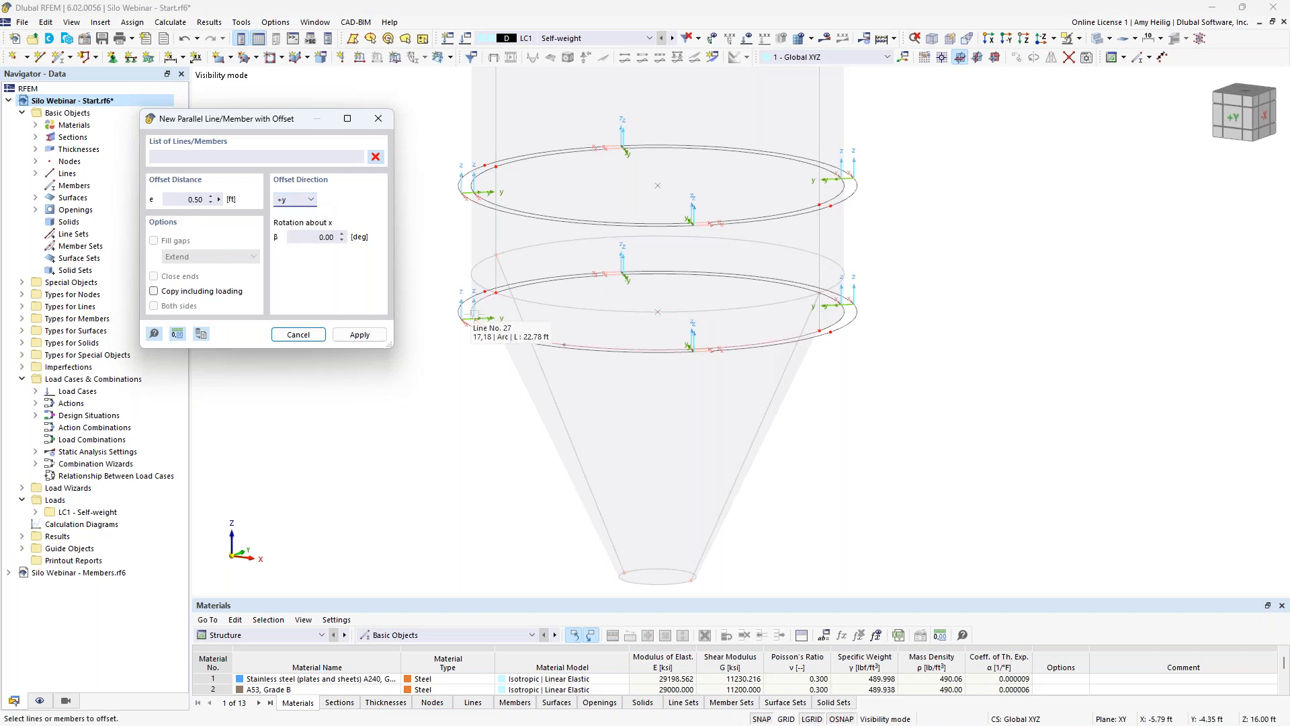
click(474, 313)
click(655, 272)
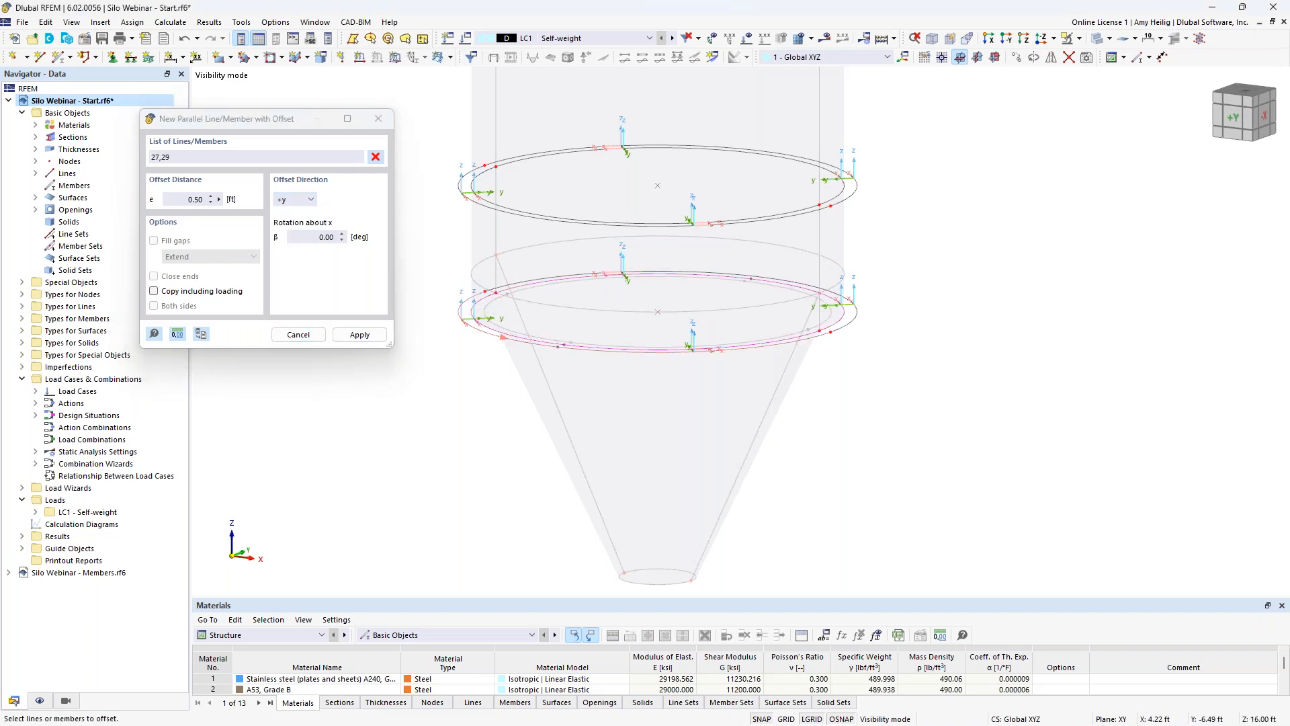
click(384, 339)
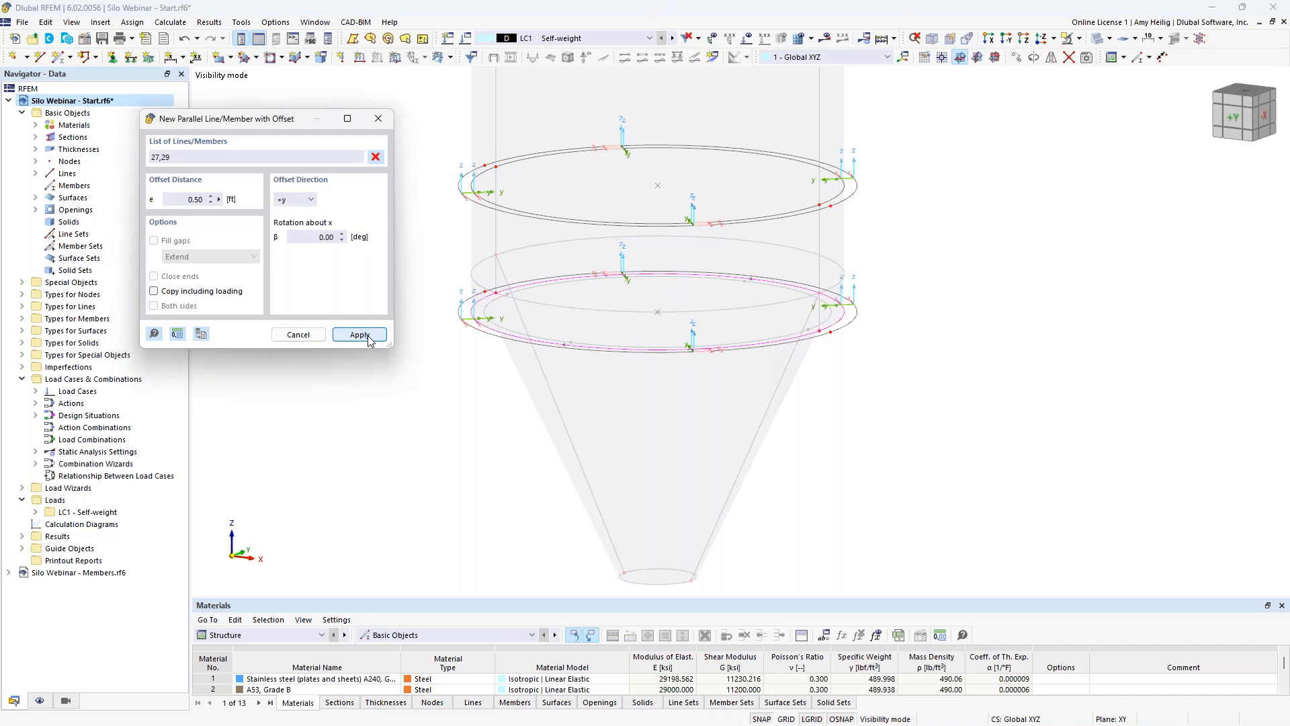
key(Escape)
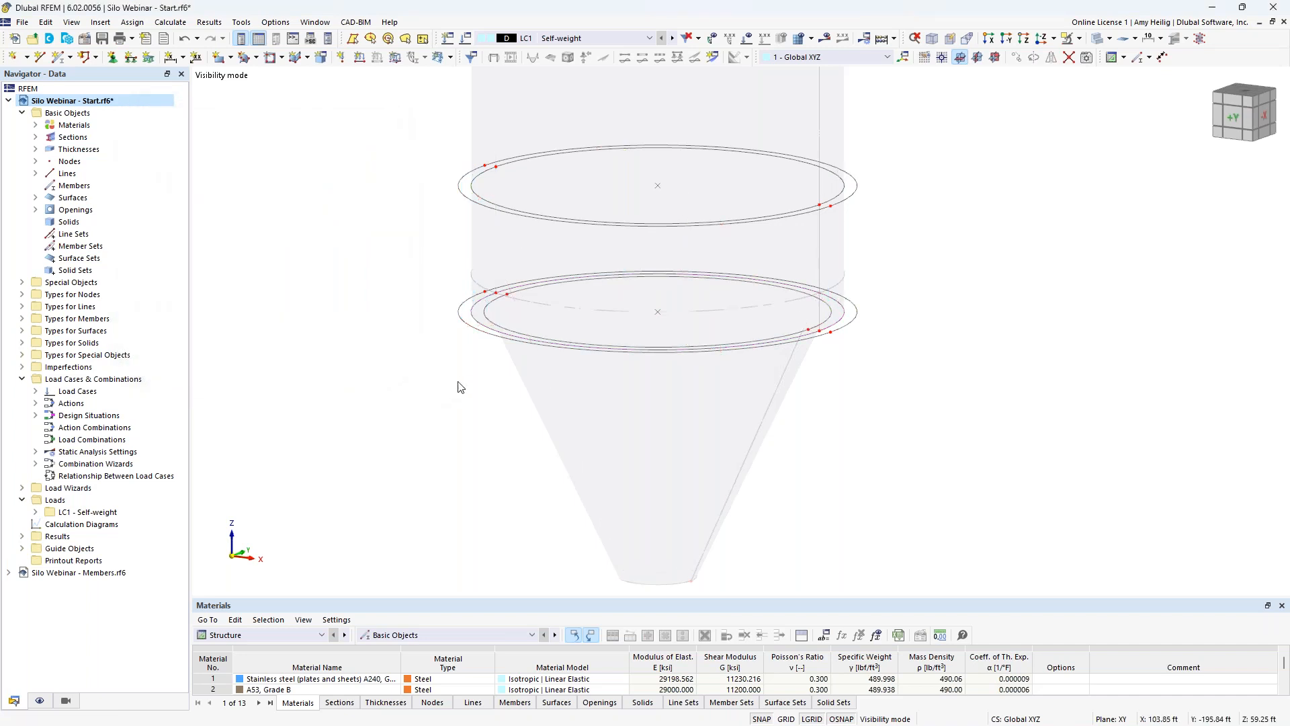
scroll(462, 365, up, 2)
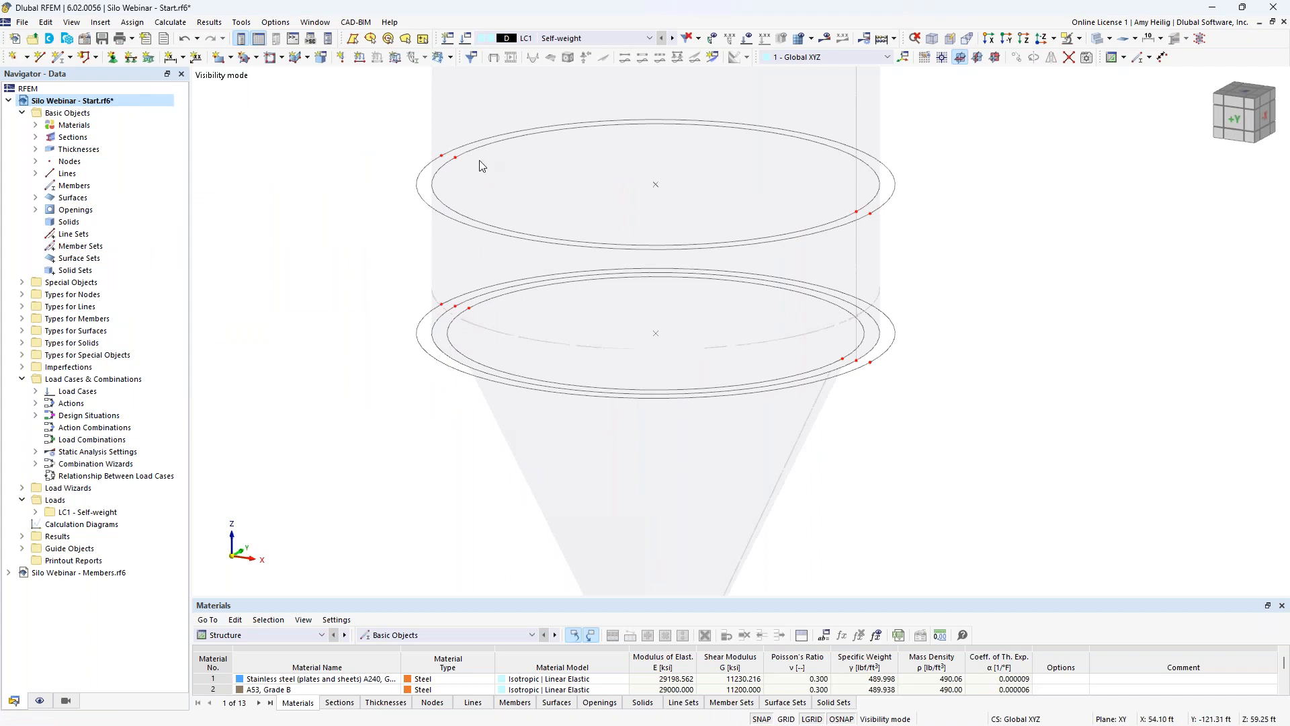
Step: Draw single lines joining the outer and inner arc nodes on both sides of the upper ring
scroll(481, 165, up, 2)
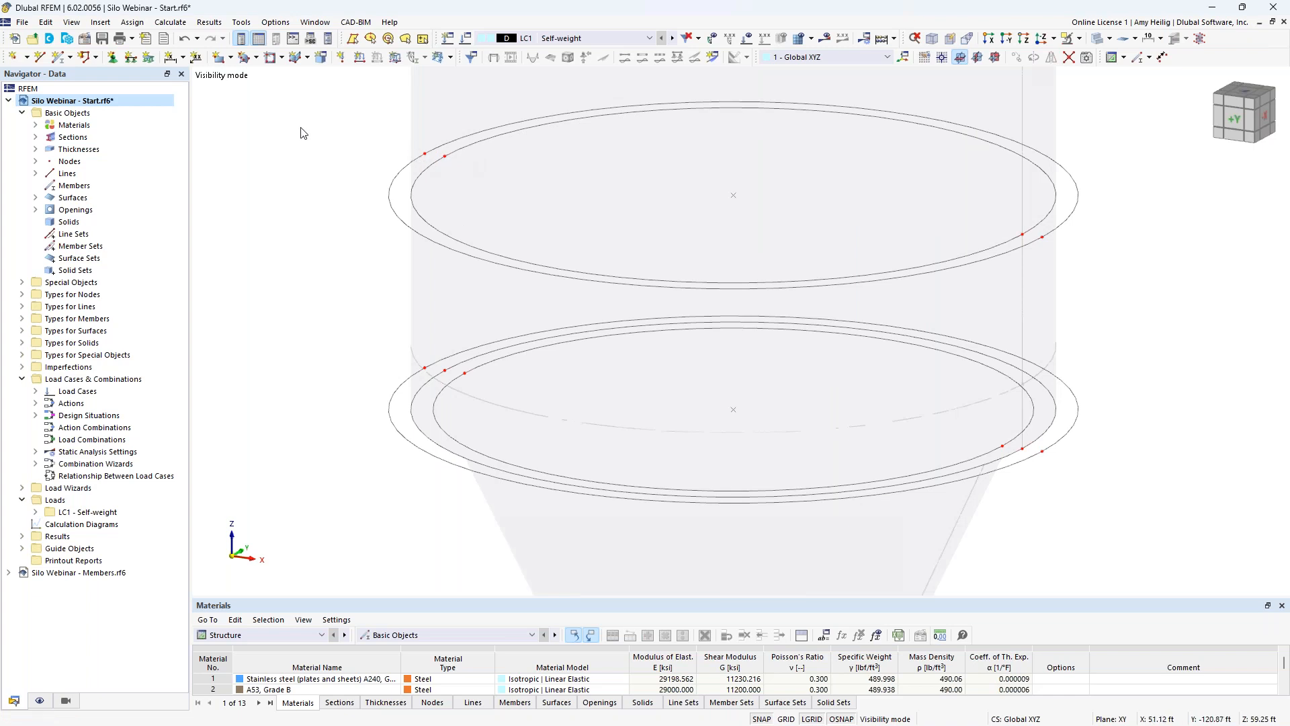
click(39, 58)
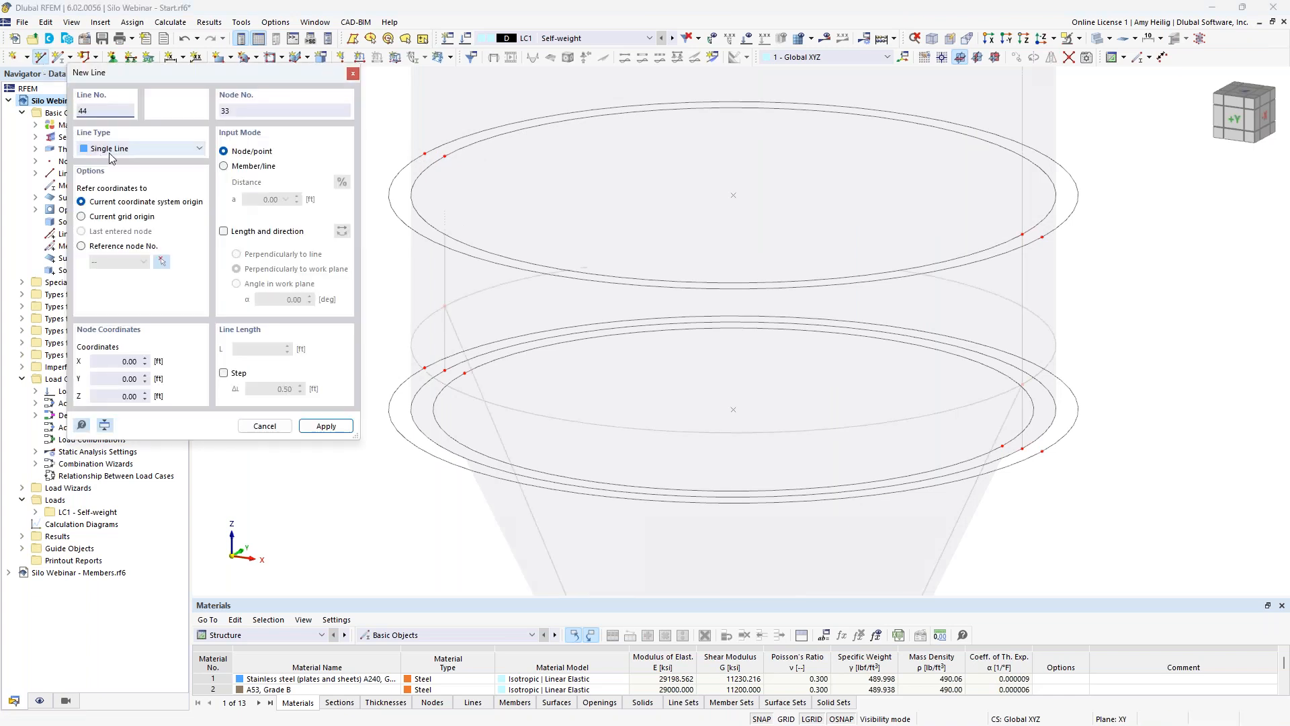
click(425, 153)
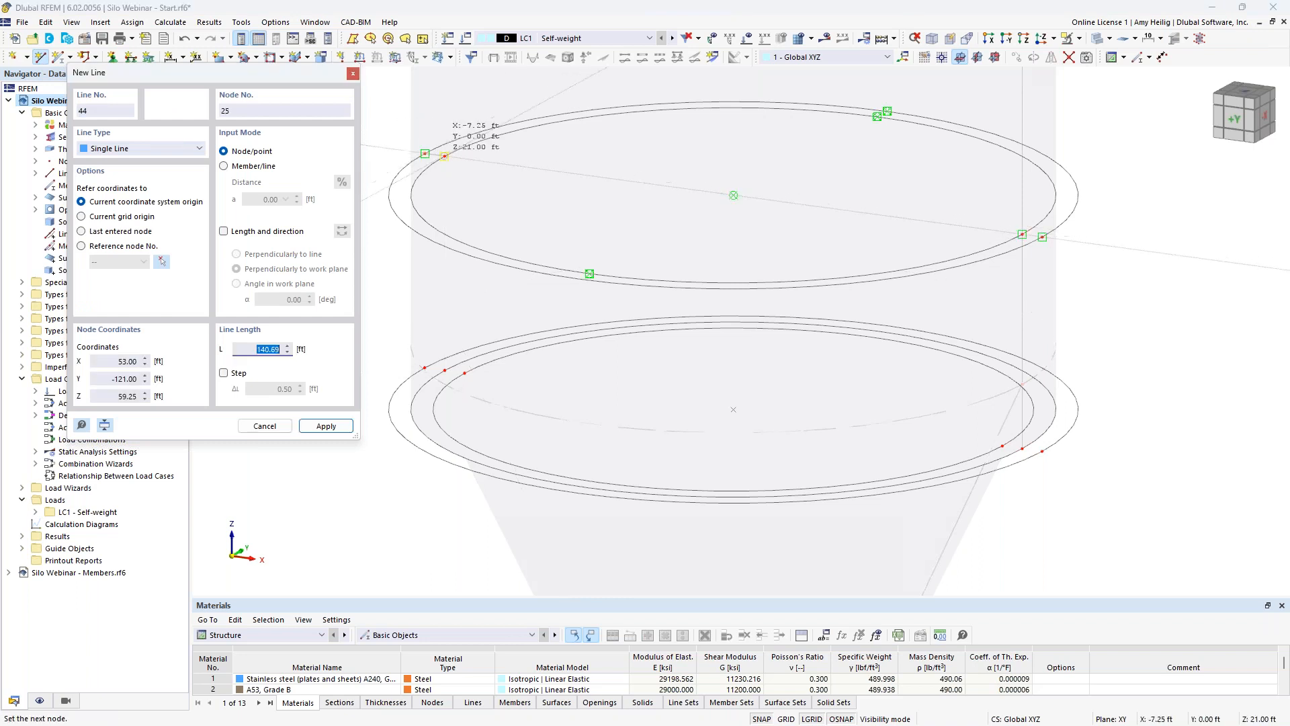
click(444, 156)
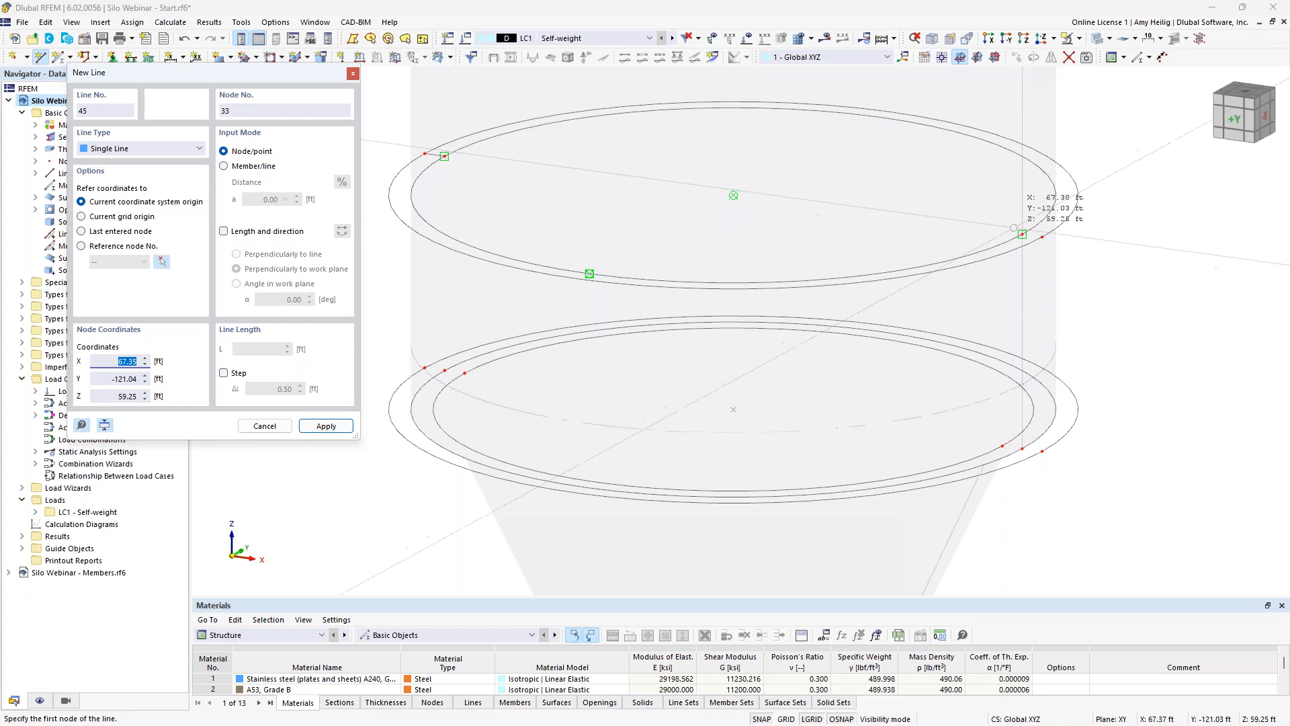
click(1040, 236)
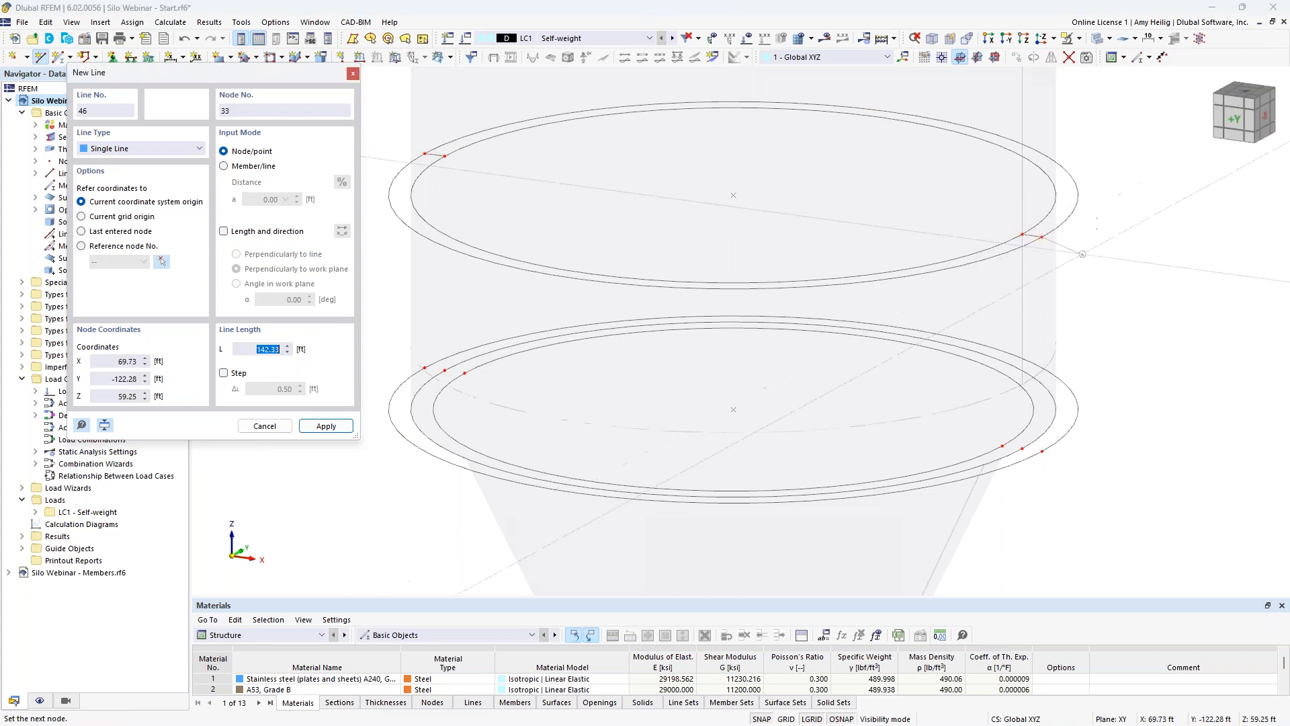
click(1022, 234)
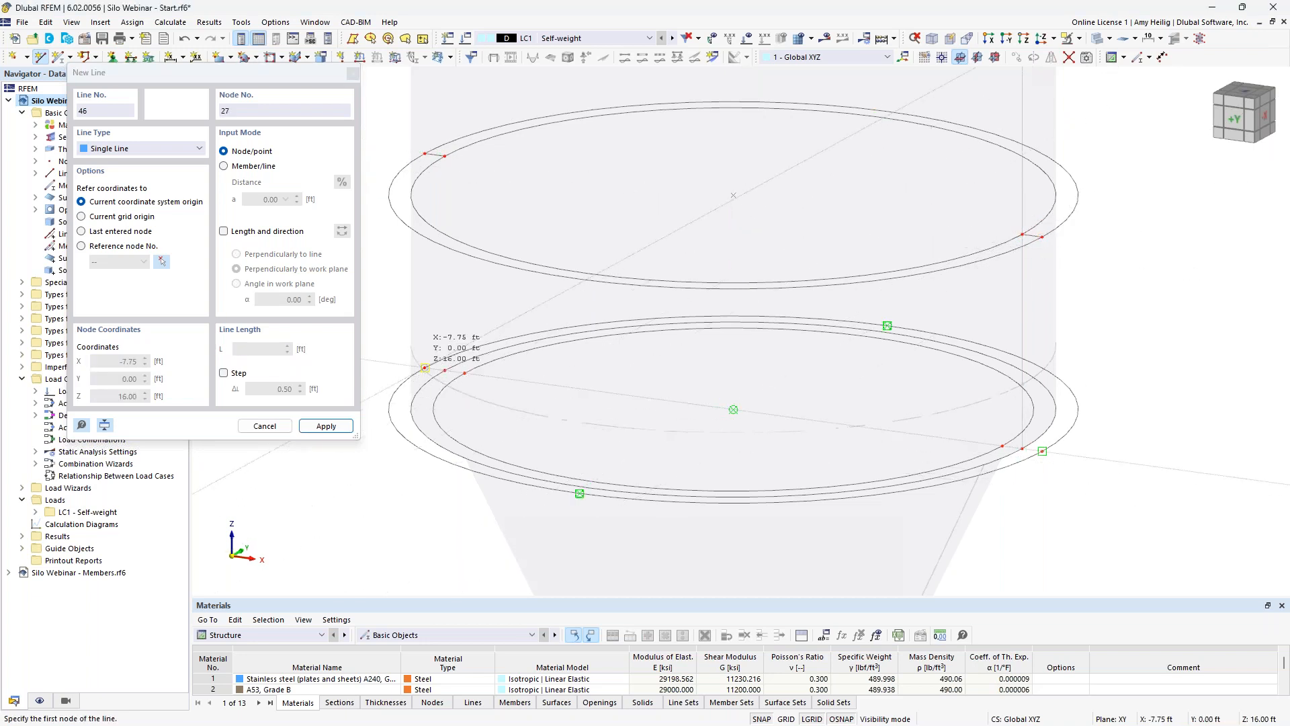
Step: Draw single lines linking the outer, middle and inner arc nodes on both sides of the lower ring
click(464, 373)
click(464, 373)
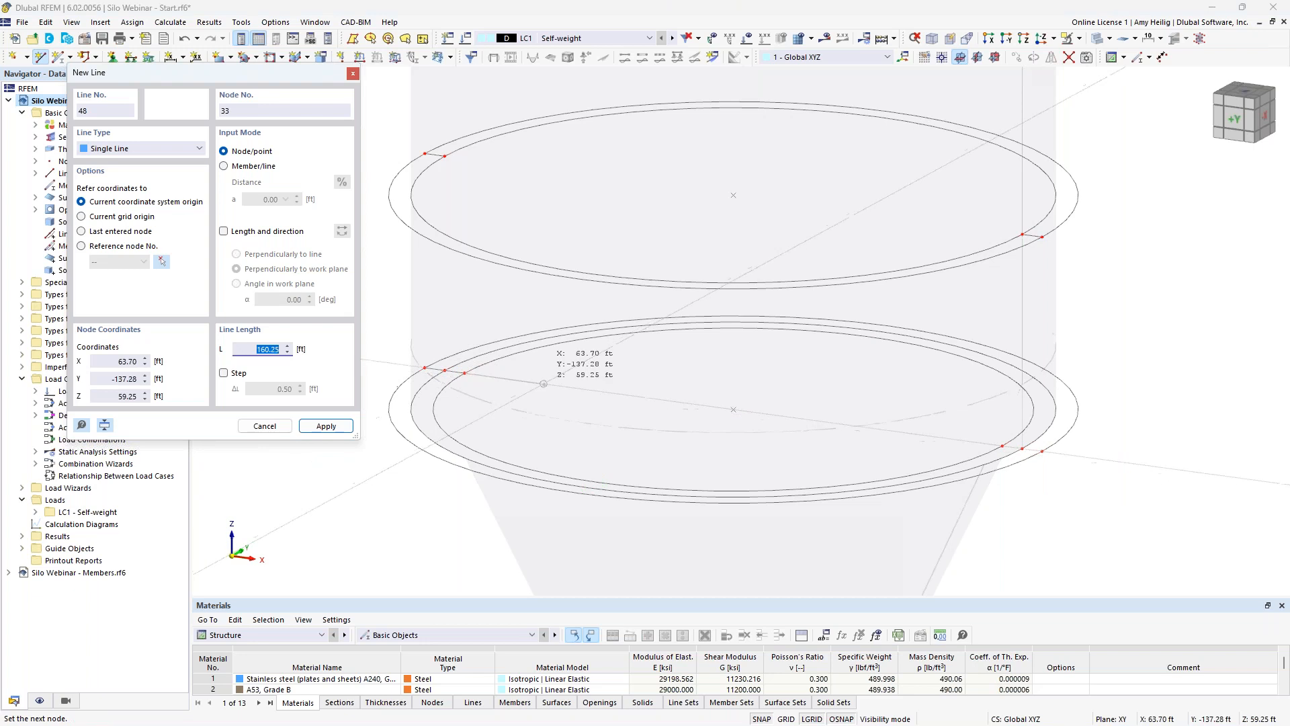
right_click(544, 380)
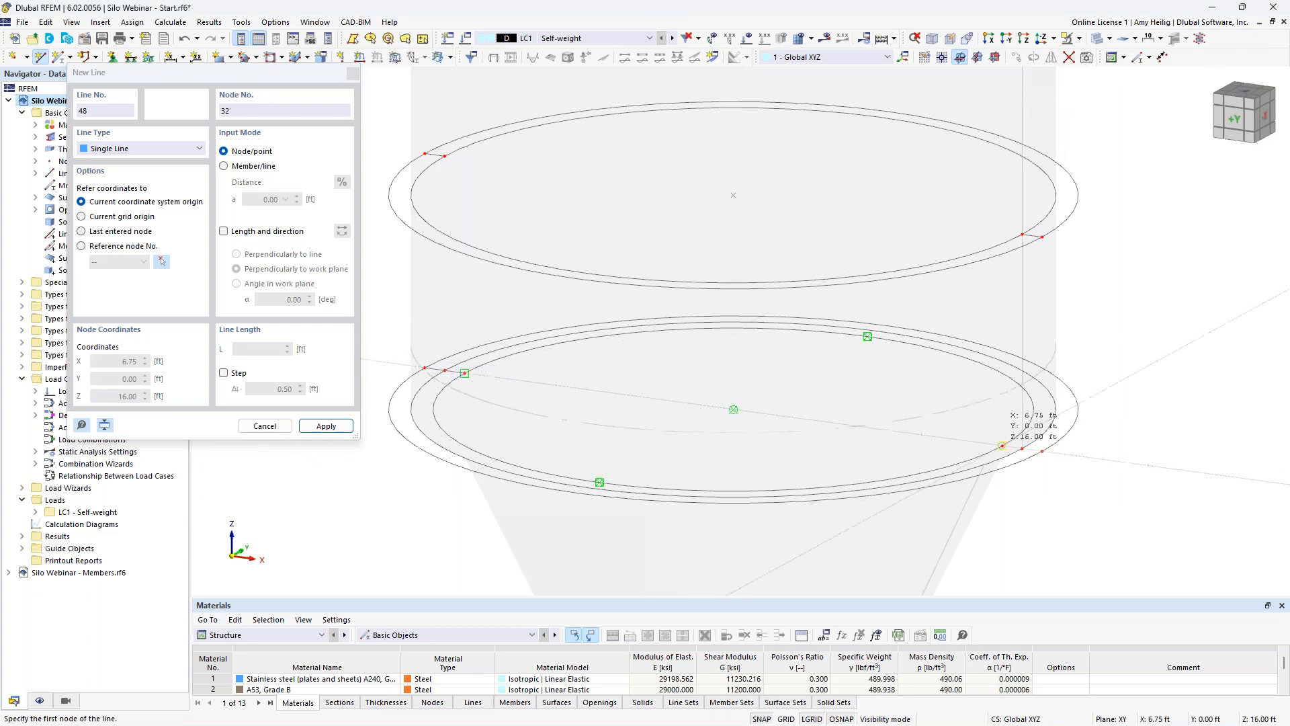
click(1042, 451)
click(1042, 451)
right_click(1065, 449)
key(Escape)
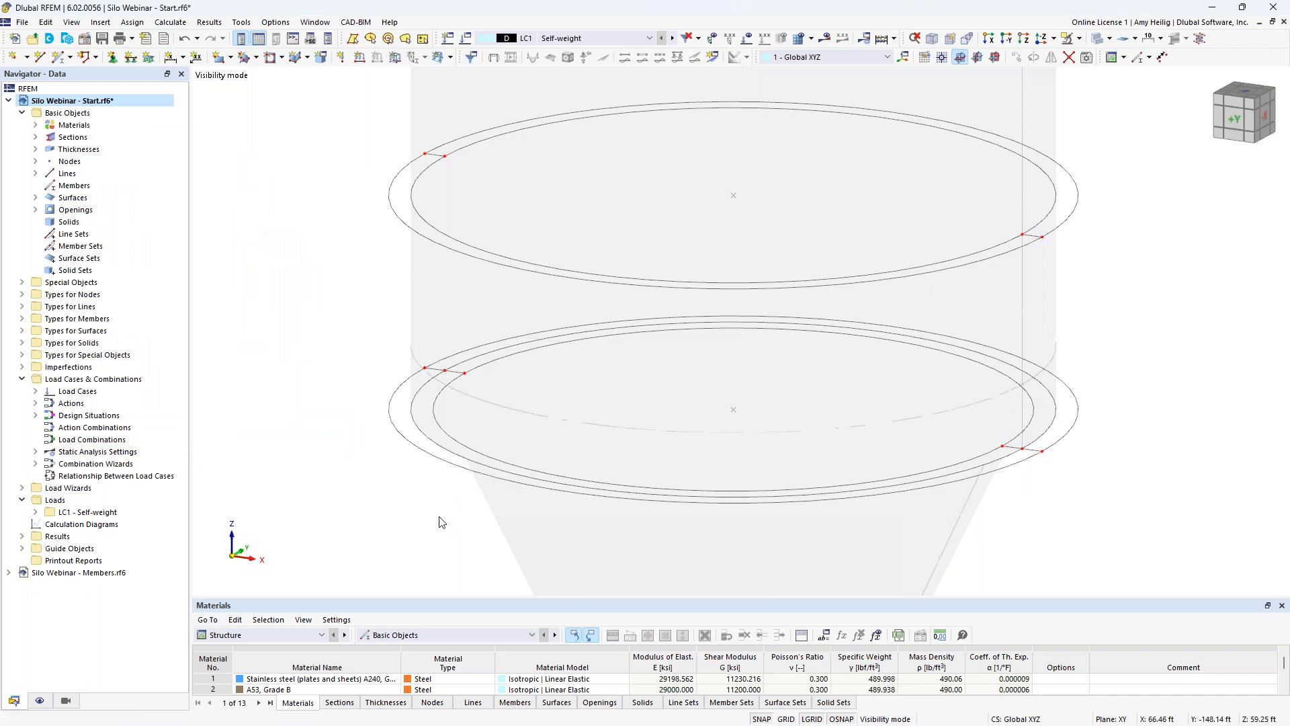
Step: Set up a new surface by boundary selection with uniform 0.500 in thickness no. 2 and A36 (HR Structural Shapes and Bars) as its material
scroll(412, 483, down, 3)
middle_drag(378, 479, 442, 484)
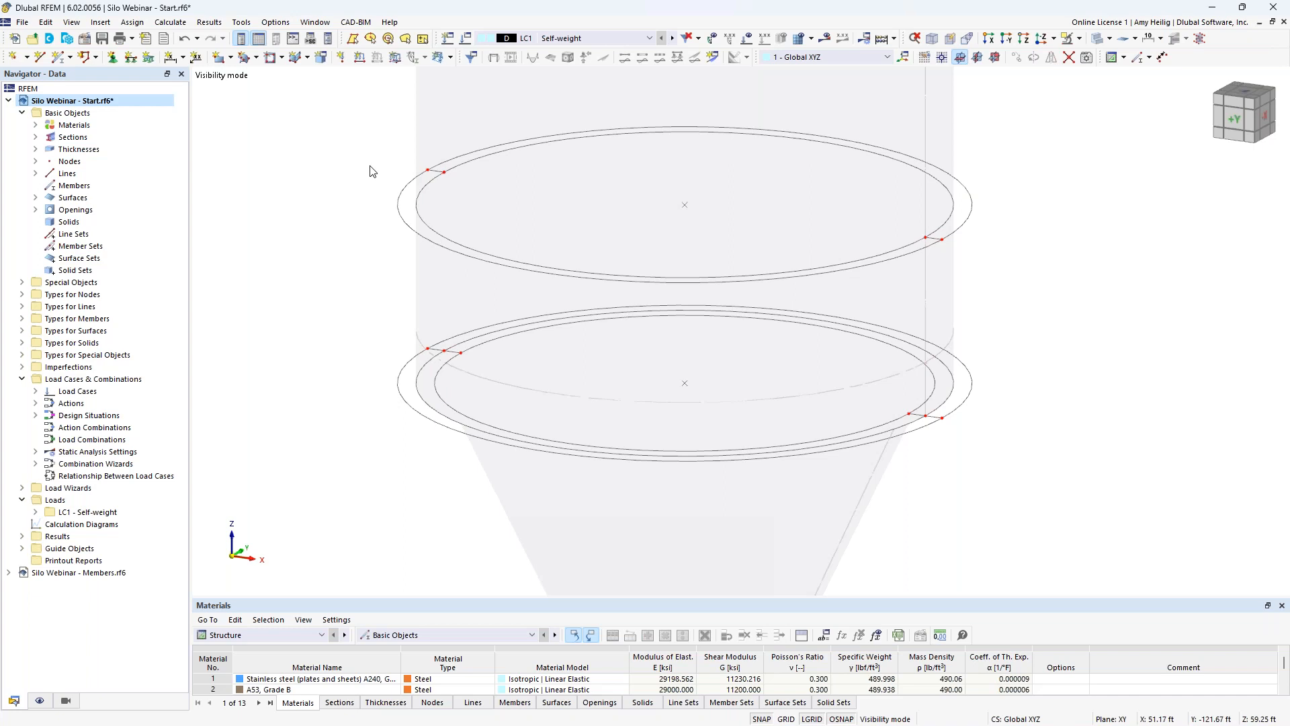
click(256, 58)
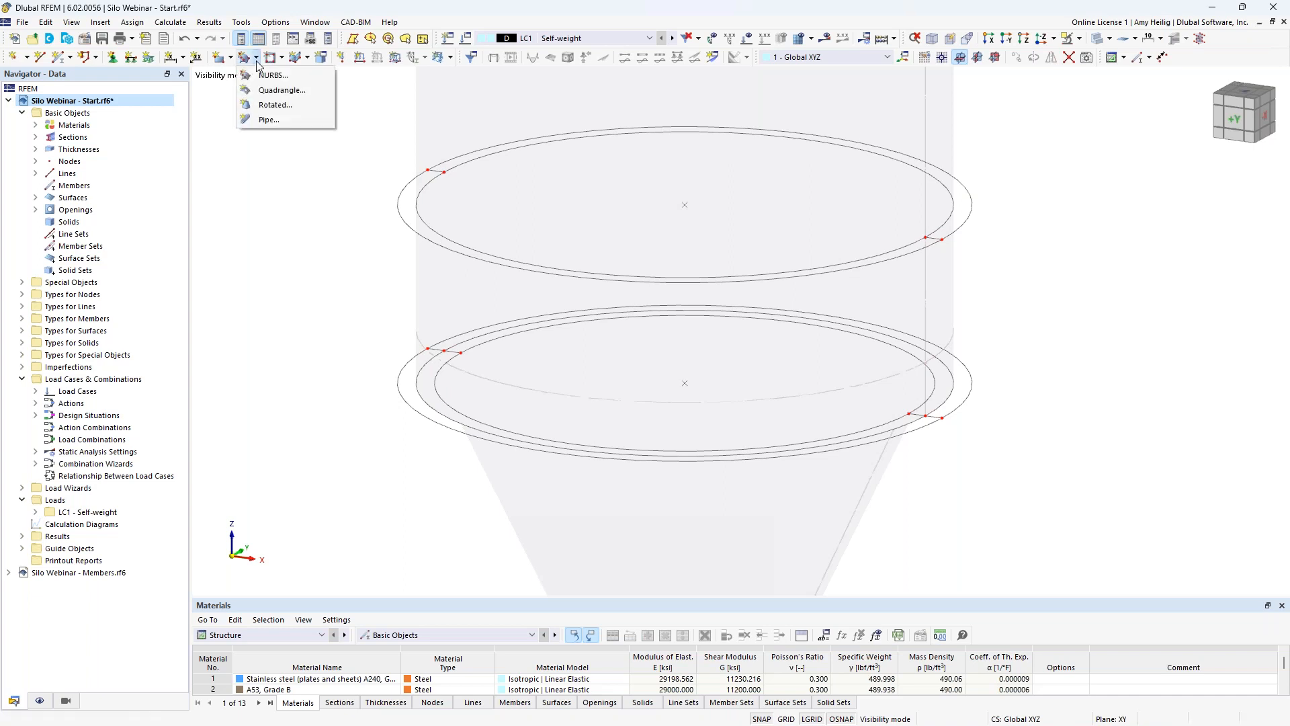
click(230, 59)
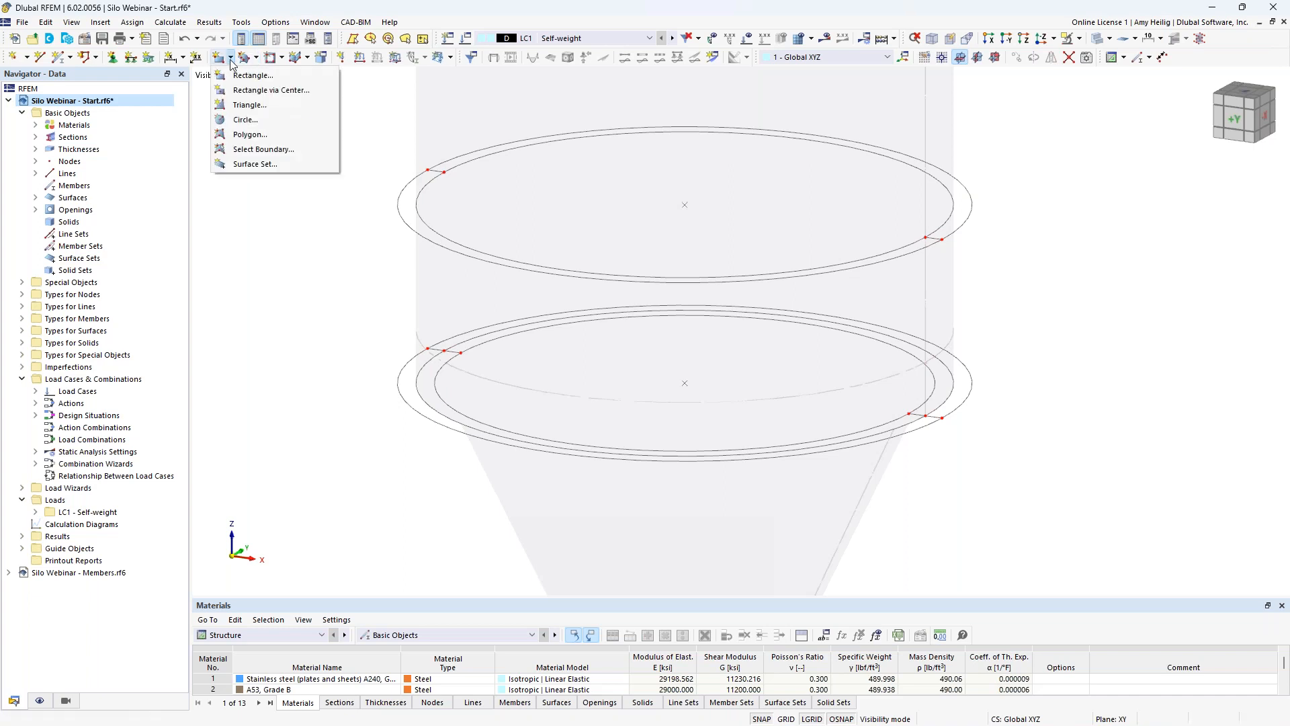
click(247, 150)
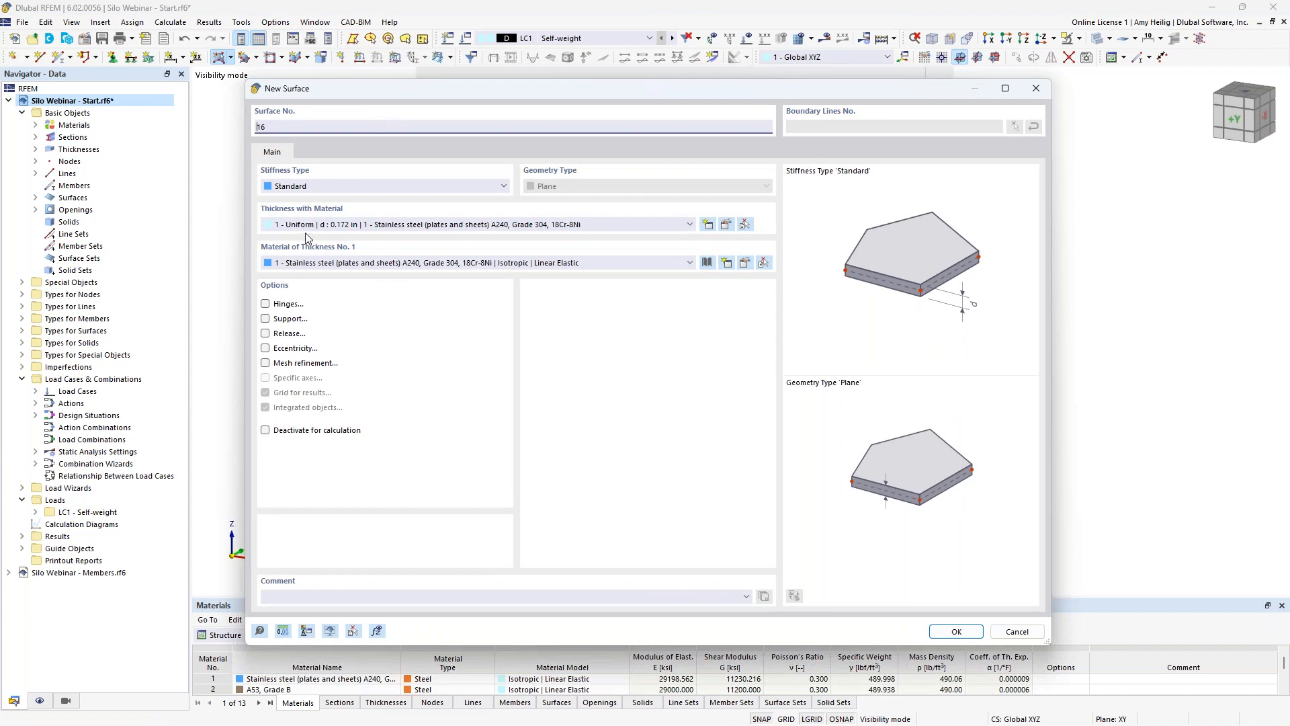
click(356, 228)
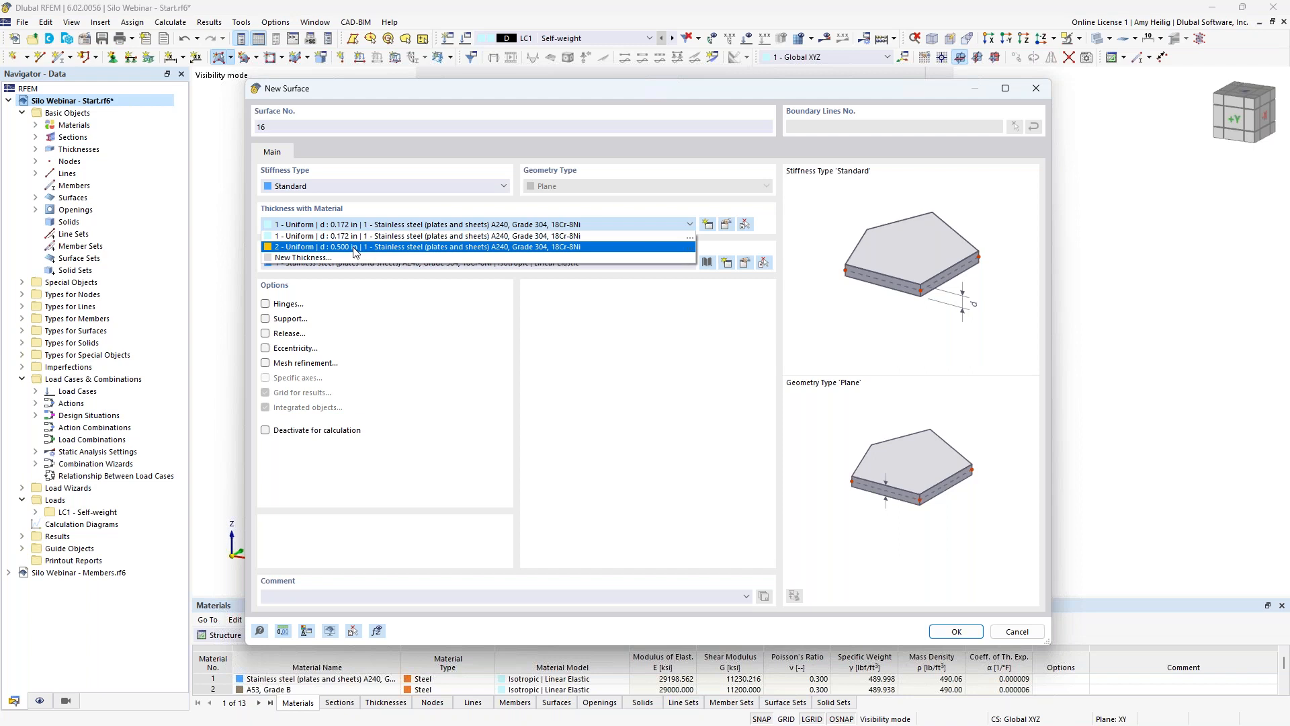
click(356, 248)
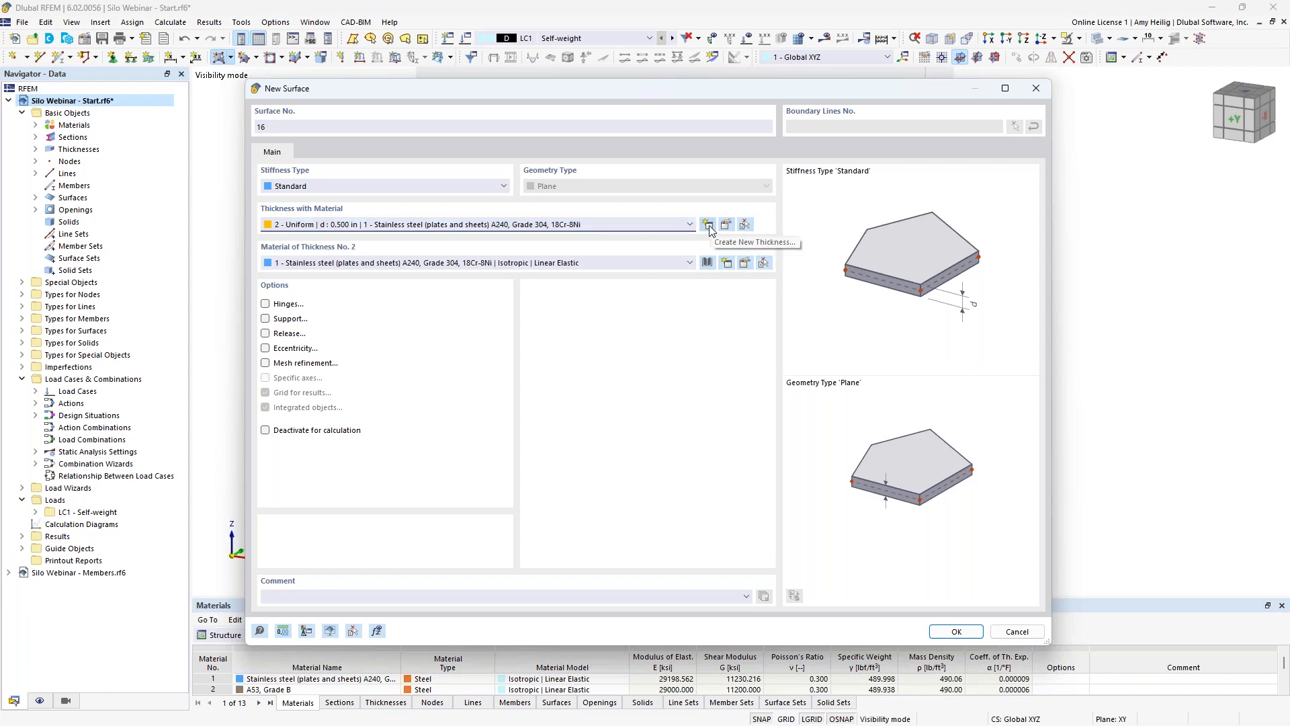
click(358, 263)
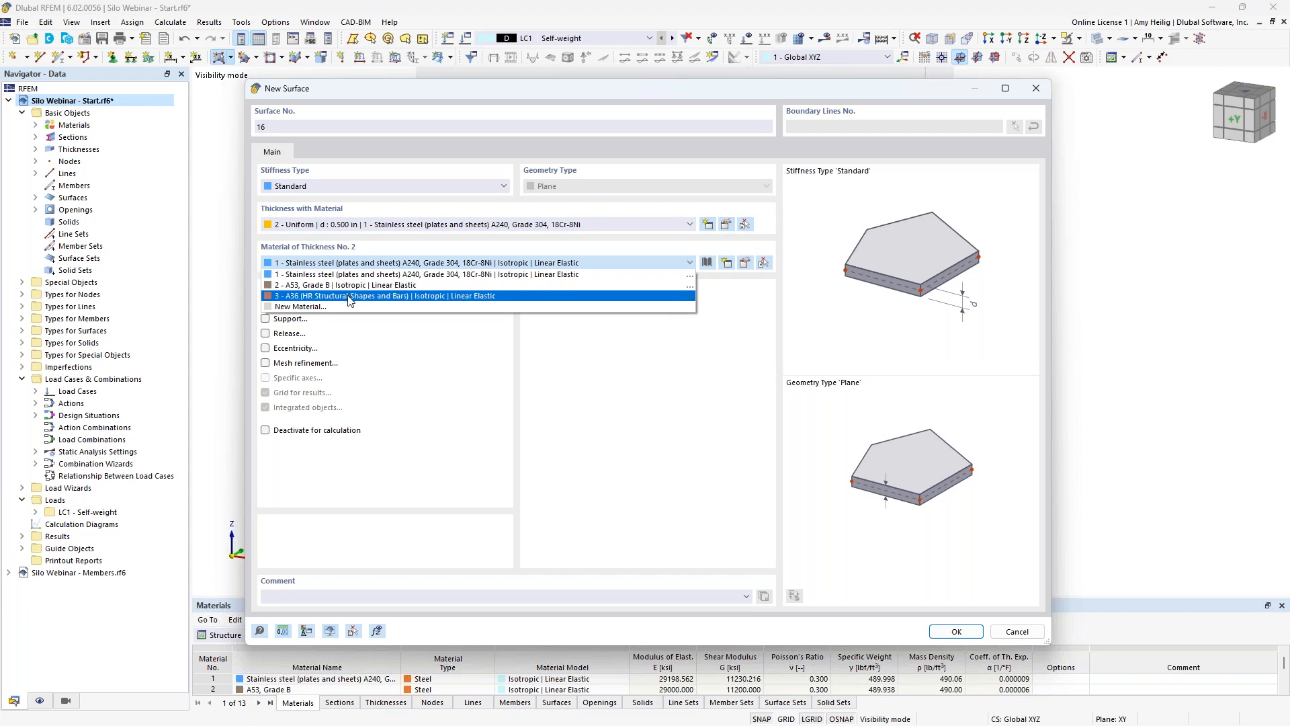
click(350, 296)
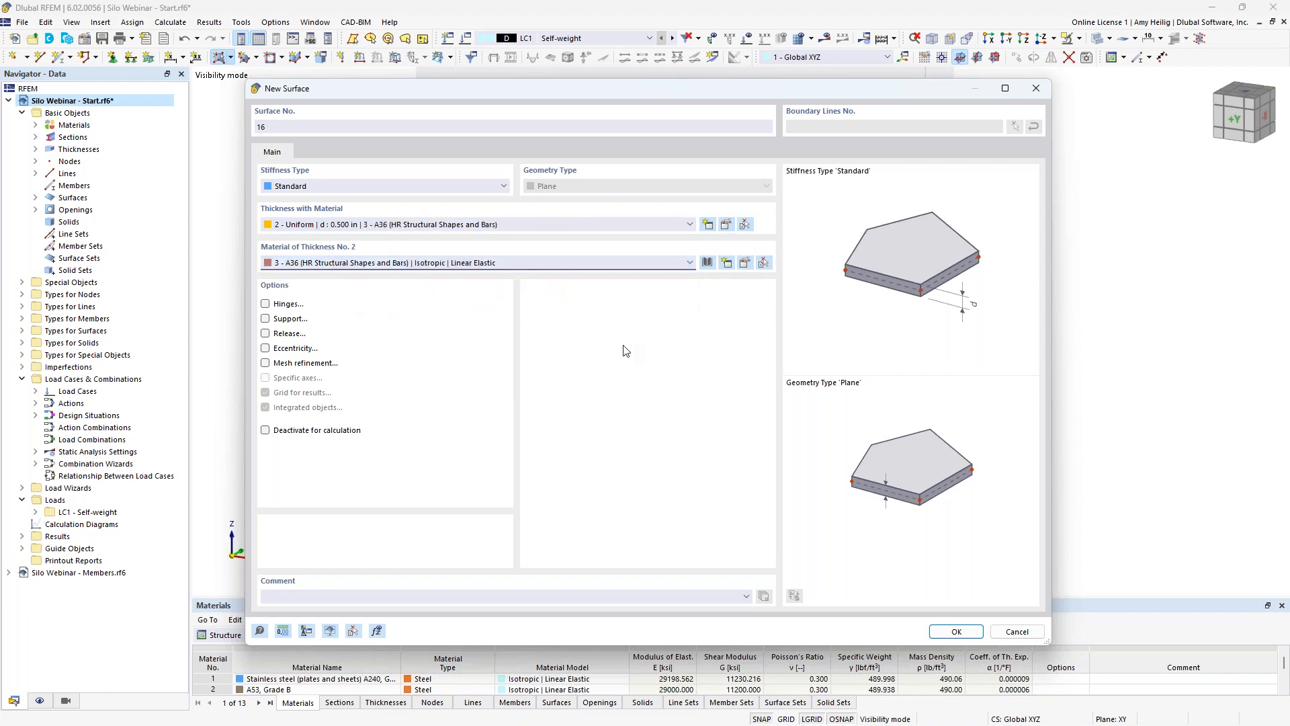
click(954, 632)
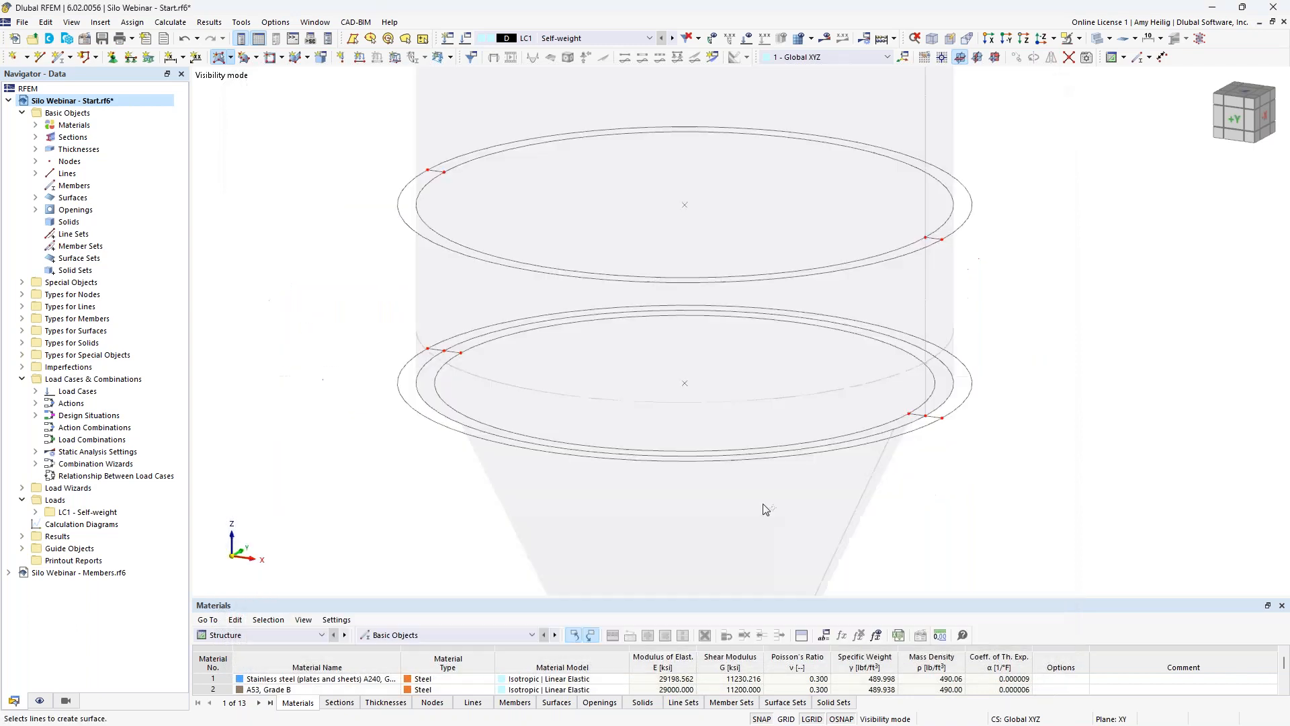
Step: Create the two half-ring surfaces between the outer and inner arcs of the upper ring
scroll(454, 189, up, 5)
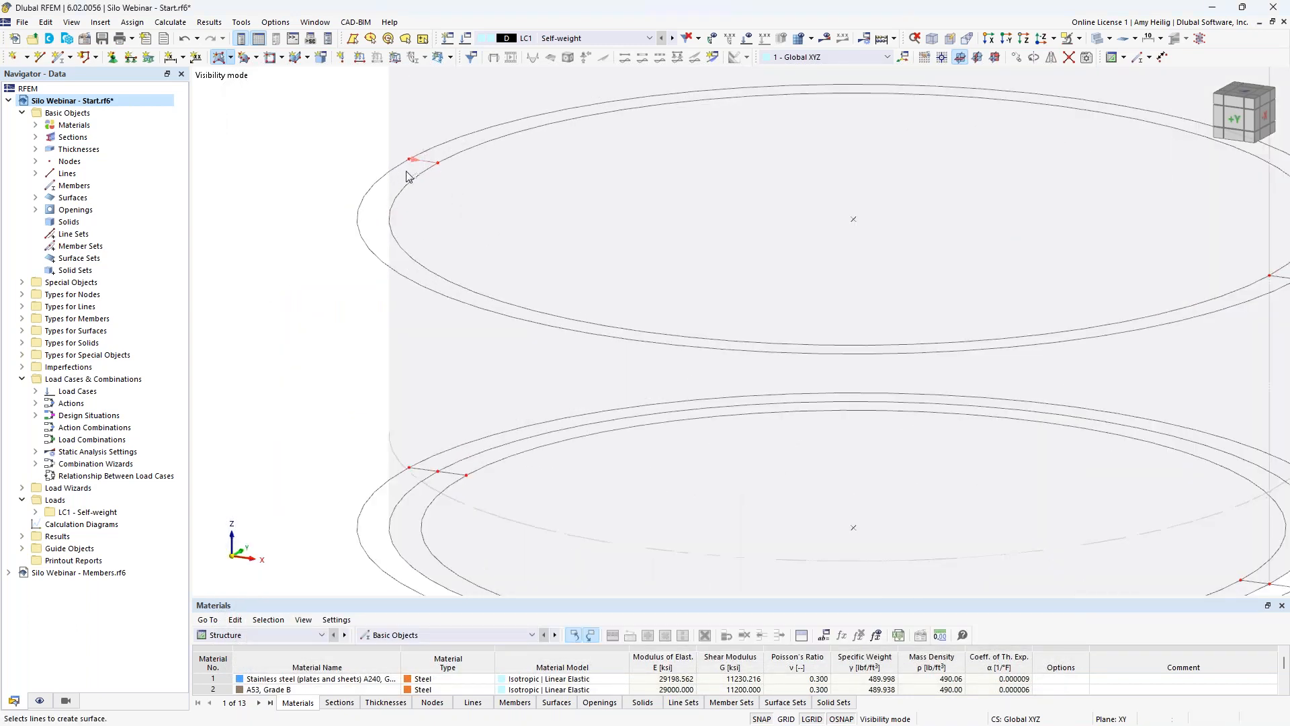
click(418, 176)
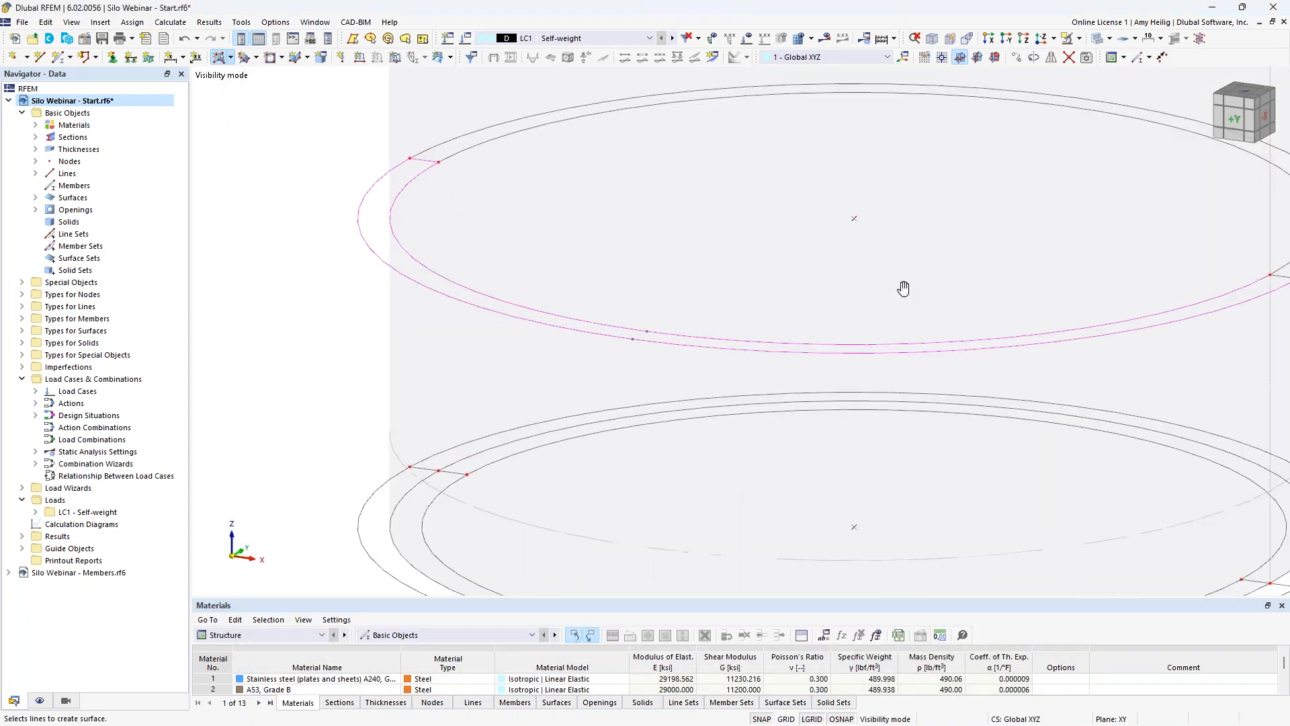
middle_drag(909, 297, 764, 272)
click(1132, 253)
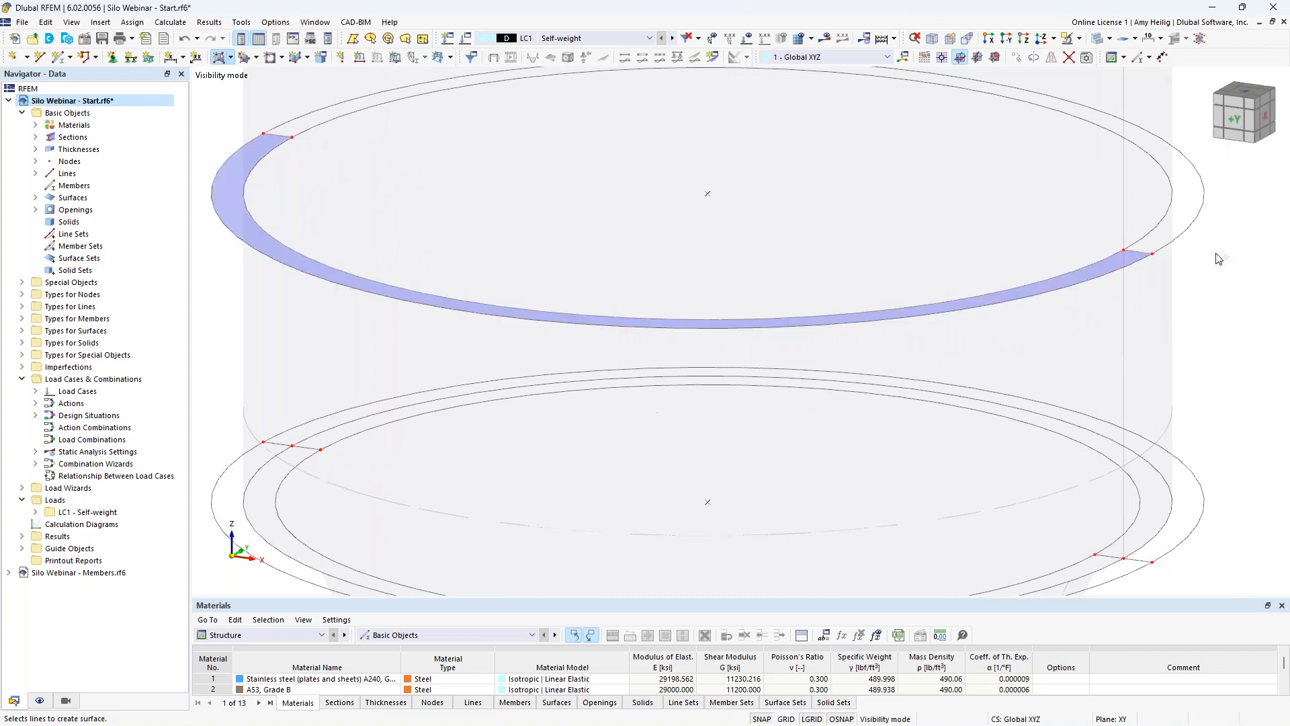
click(282, 137)
click(1132, 252)
scroll(819, 379, down, 3)
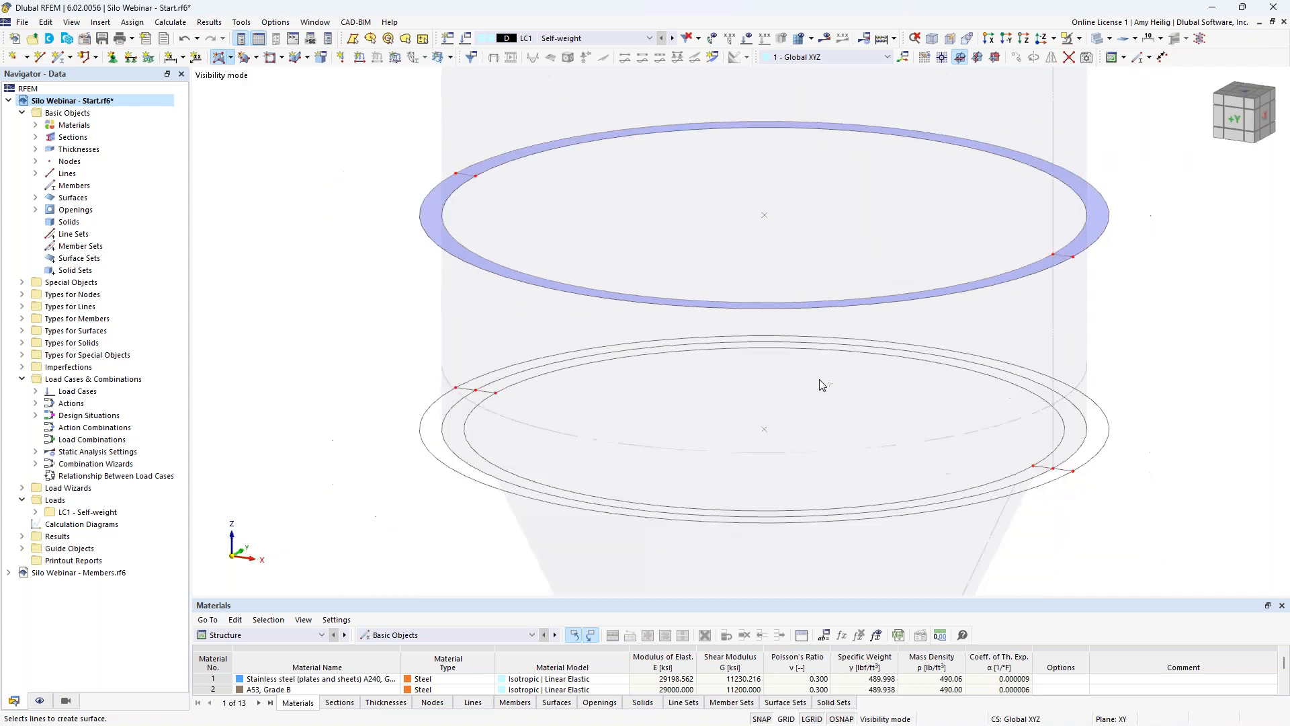
Step: Create the half-ring surfaces between the outer, middle and inner arcs of the lower ring and finish creating surfaces
scroll(436, 346, up, 1)
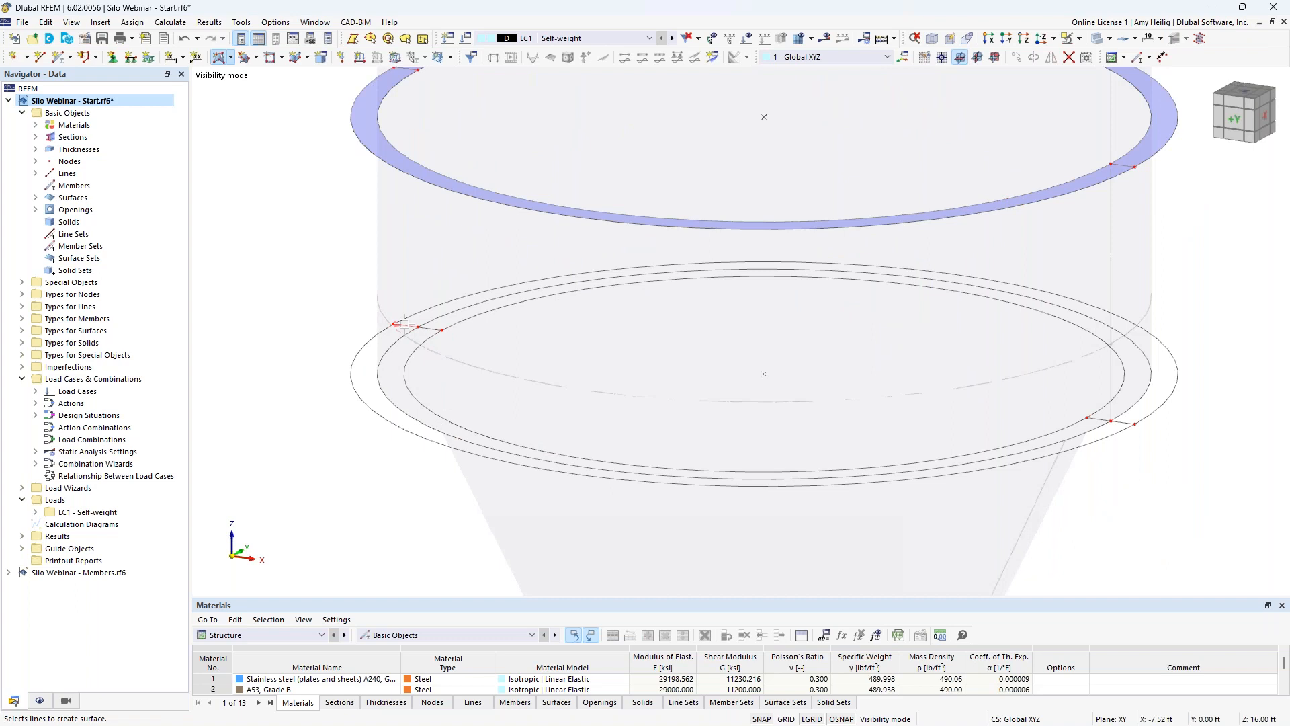
click(426, 339)
click(367, 342)
click(1120, 423)
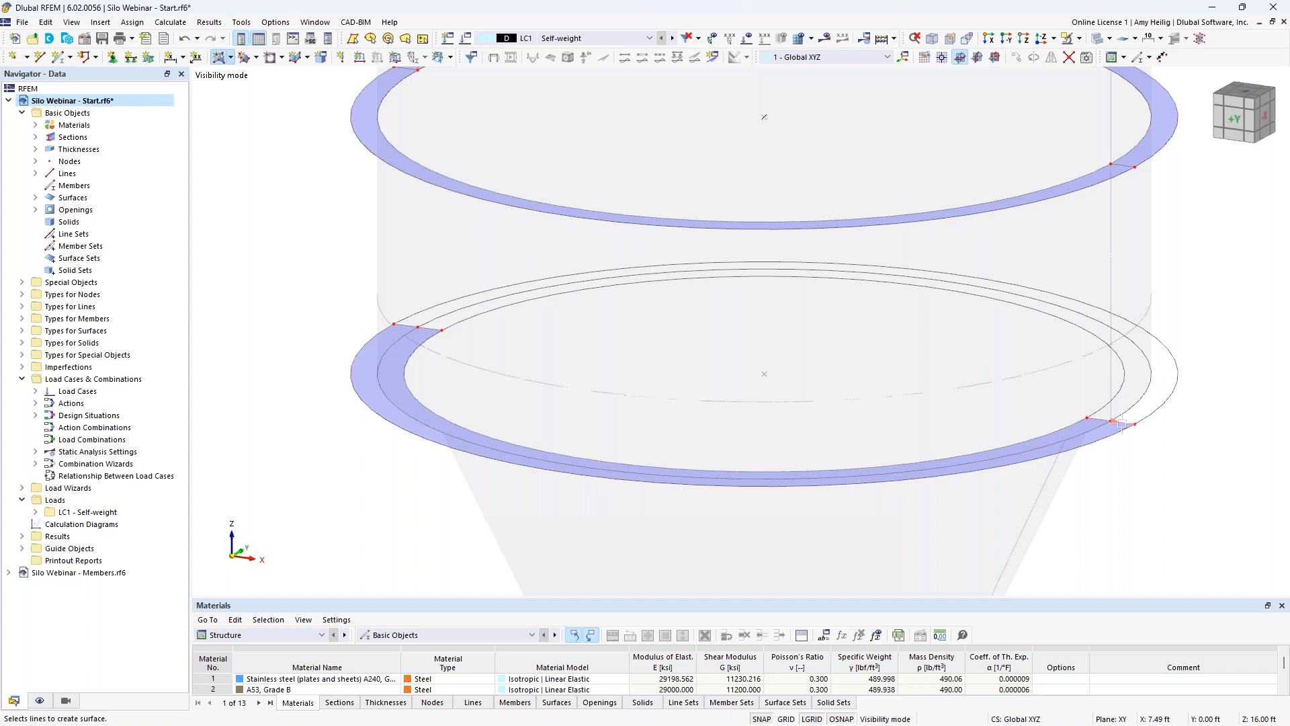
click(1104, 403)
click(1157, 409)
click(401, 327)
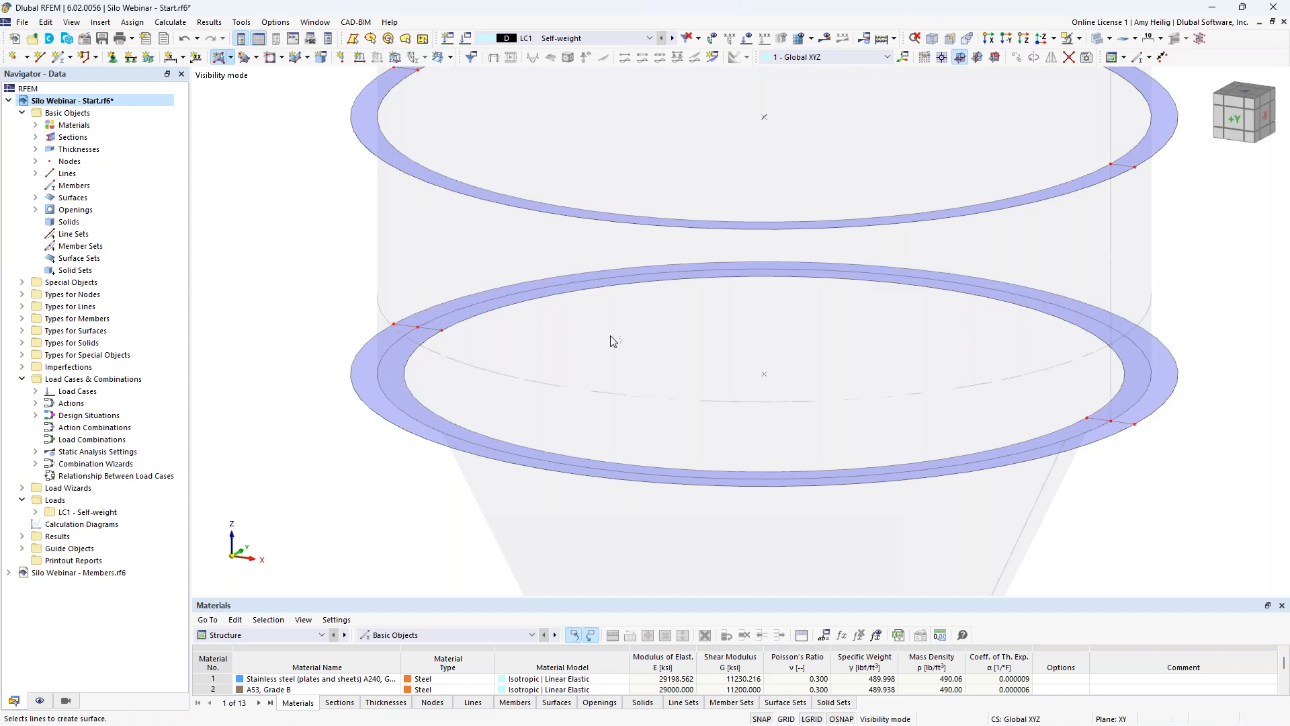
scroll(581, 363, down, 3)
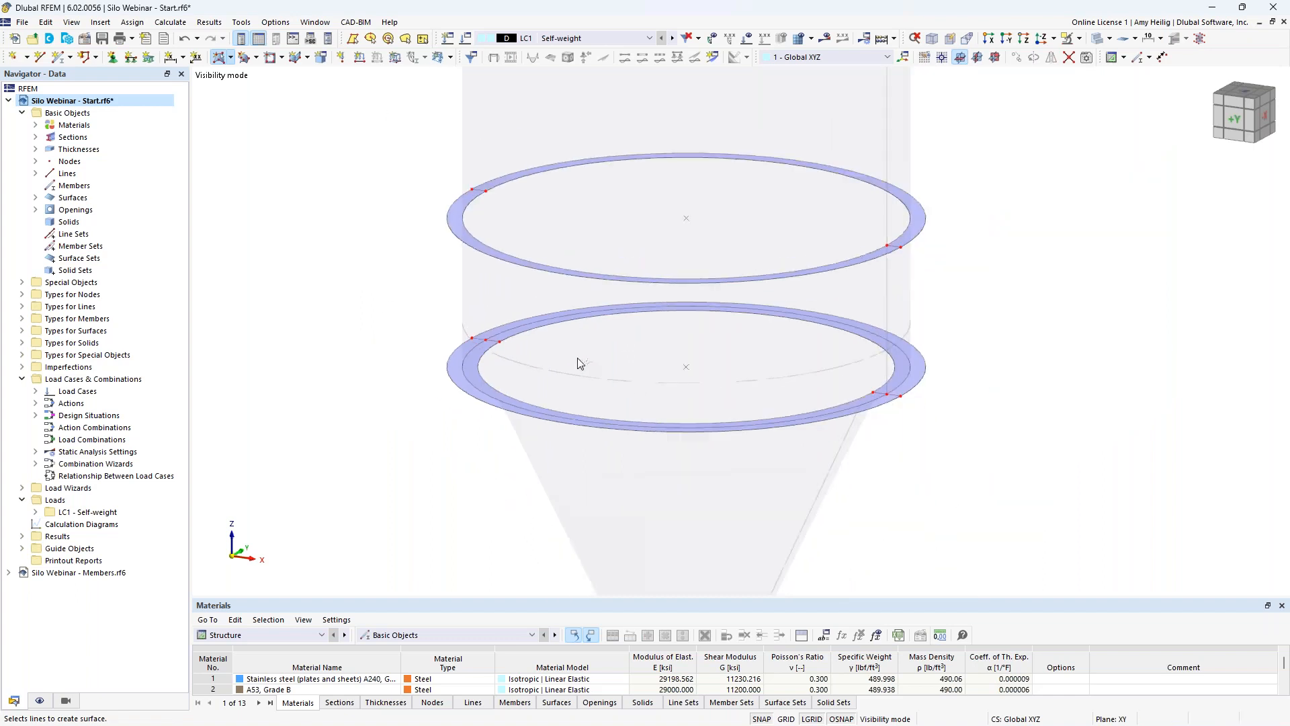
key(Escape)
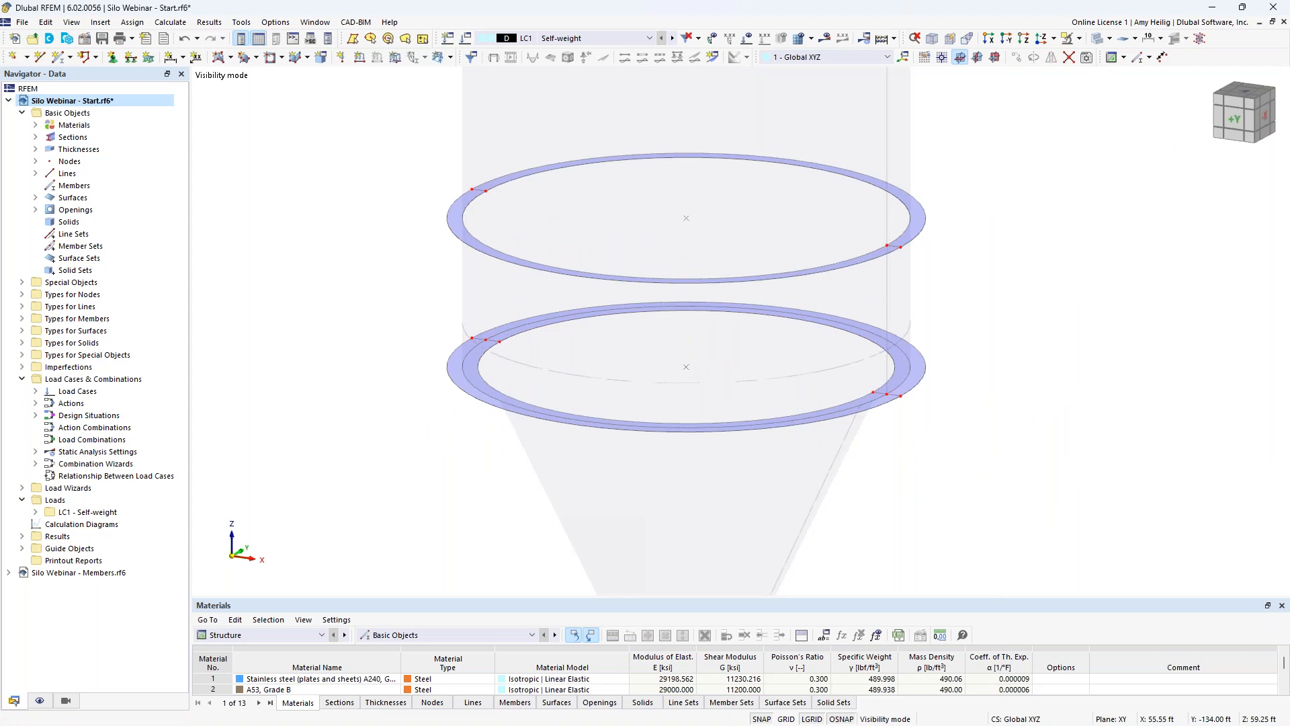
Step: Examine the member types and section settings available for a new member, then cancel without creating one
scroll(381, 319, down, 2)
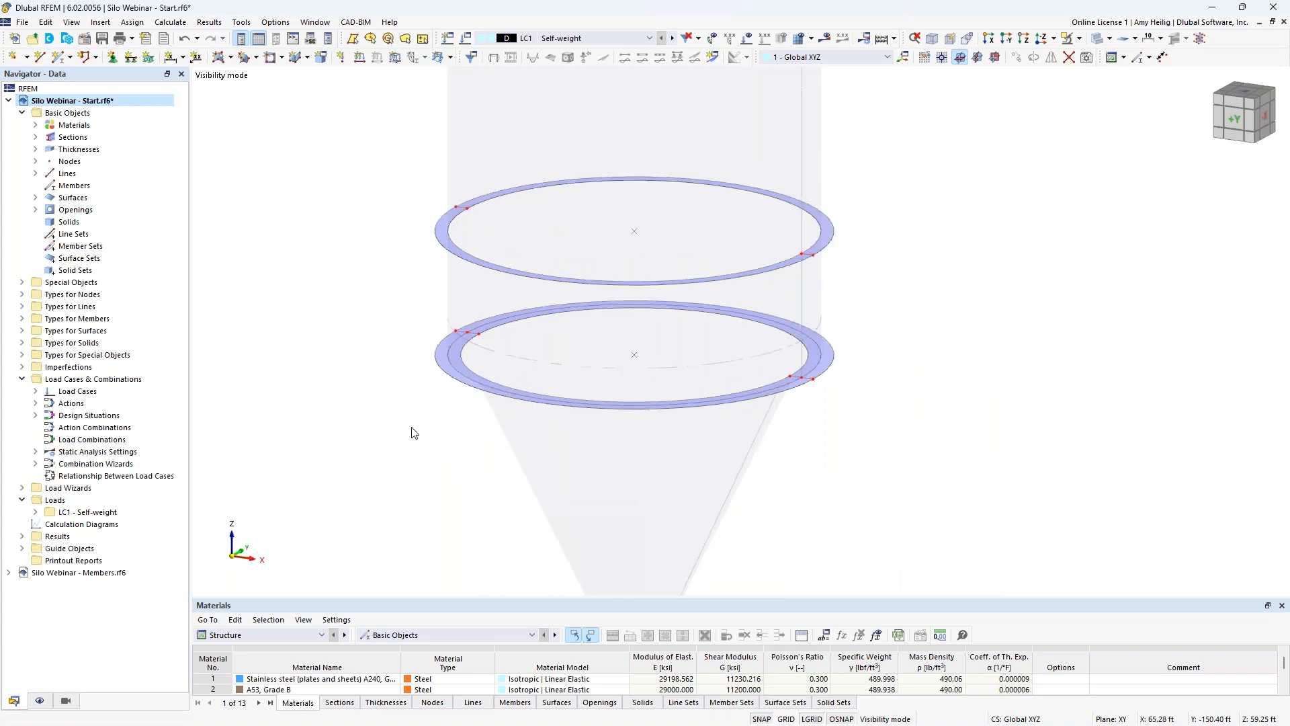
middle_drag(416, 441, 479, 363)
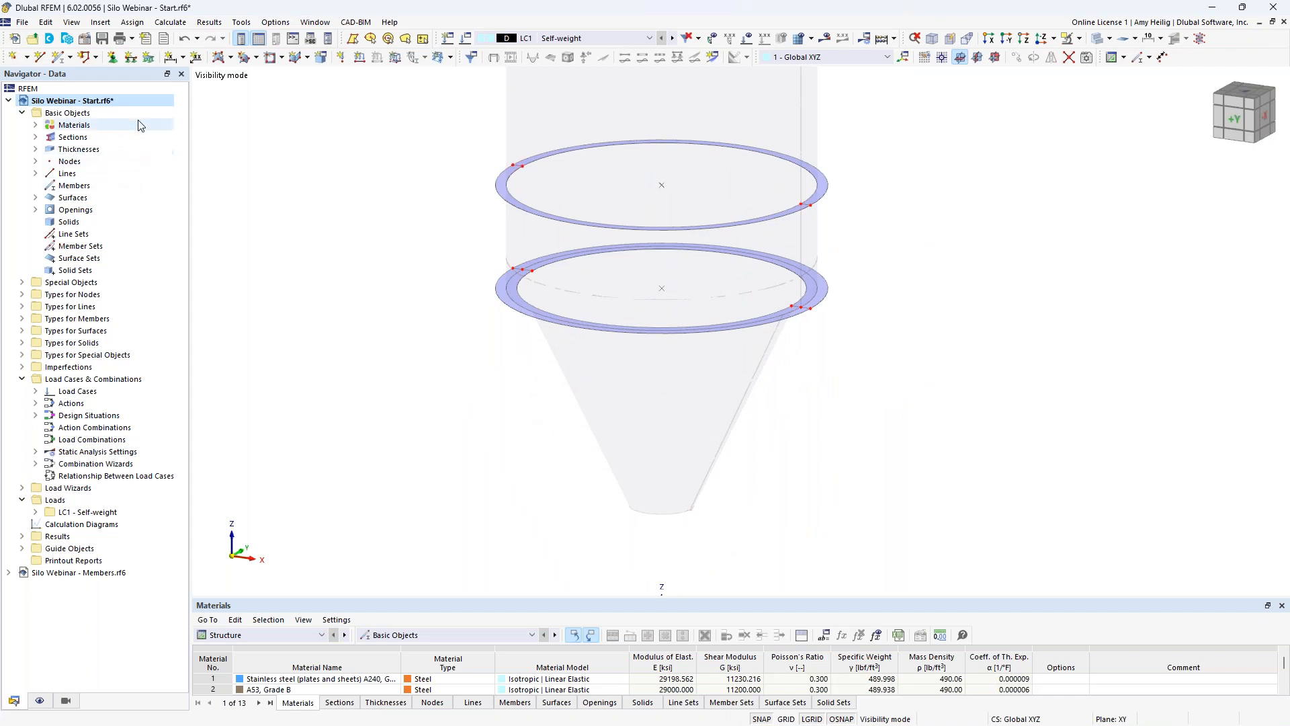
click(59, 58)
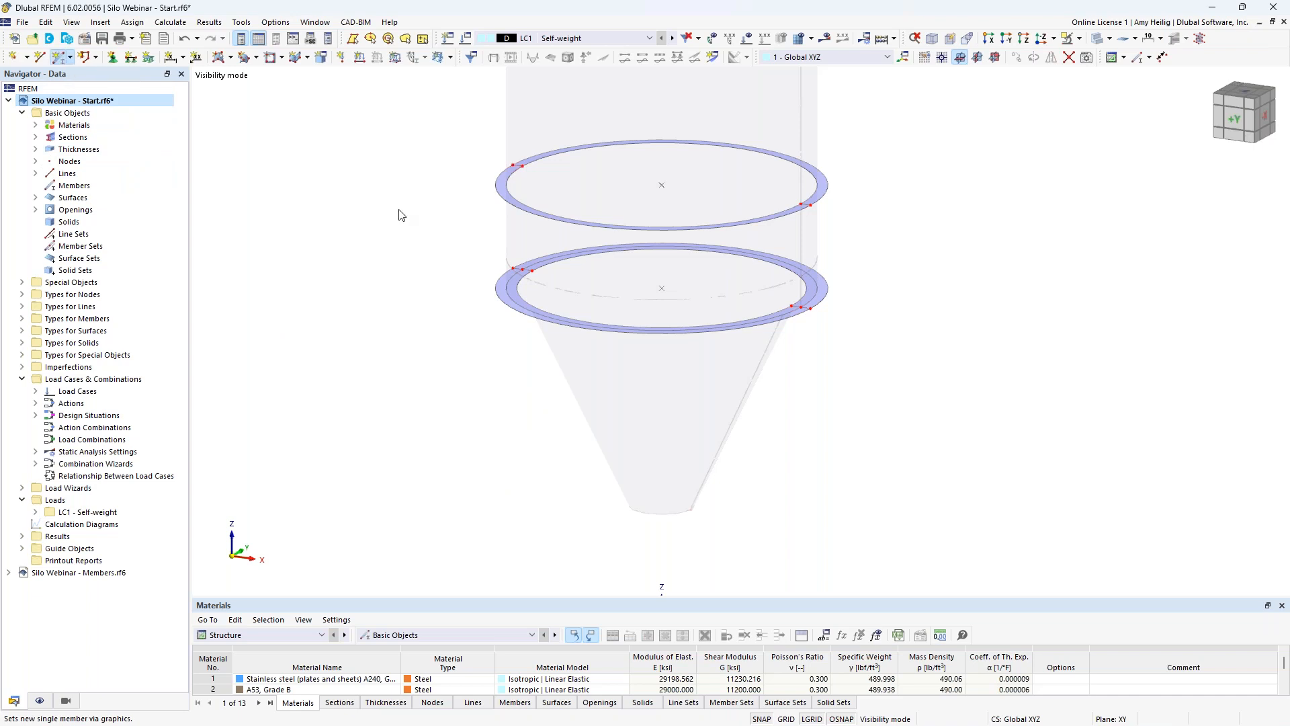
click(341, 190)
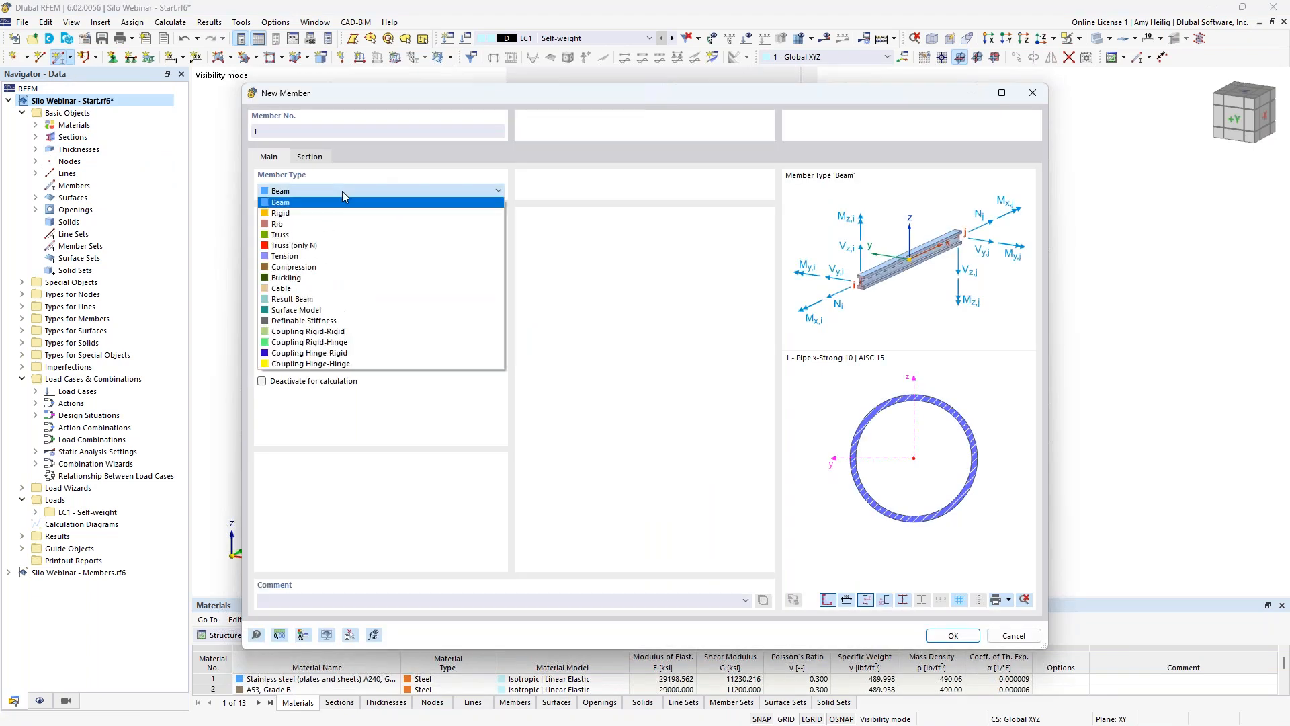
click(341, 190)
click(320, 156)
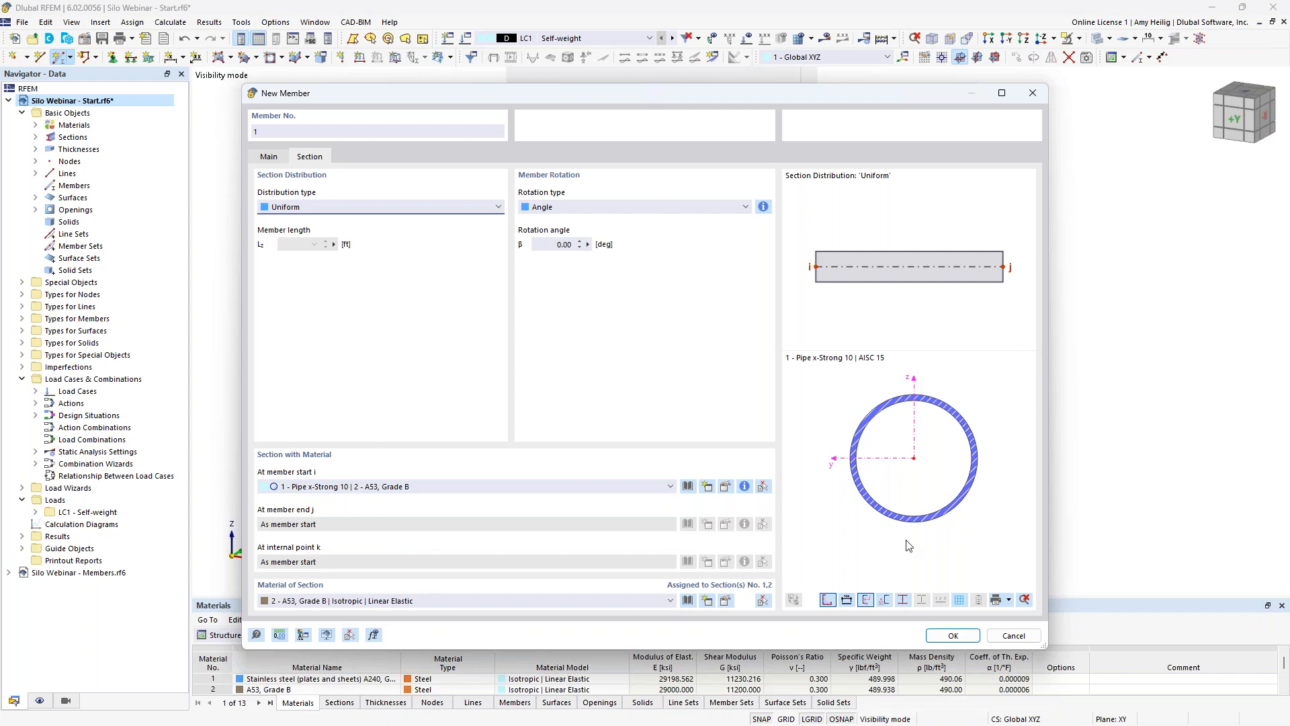
click(1013, 635)
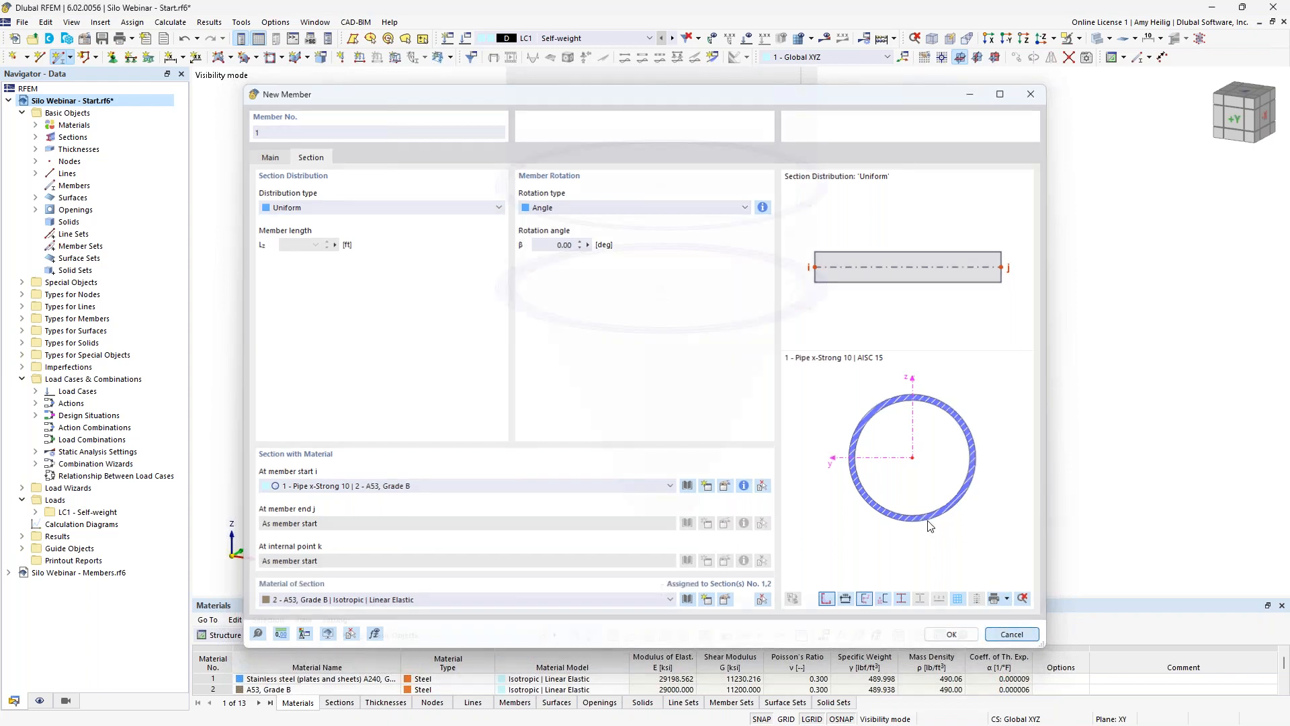
Step: Switch to the open model Silo Webinar - Members.rf6
click(315, 23)
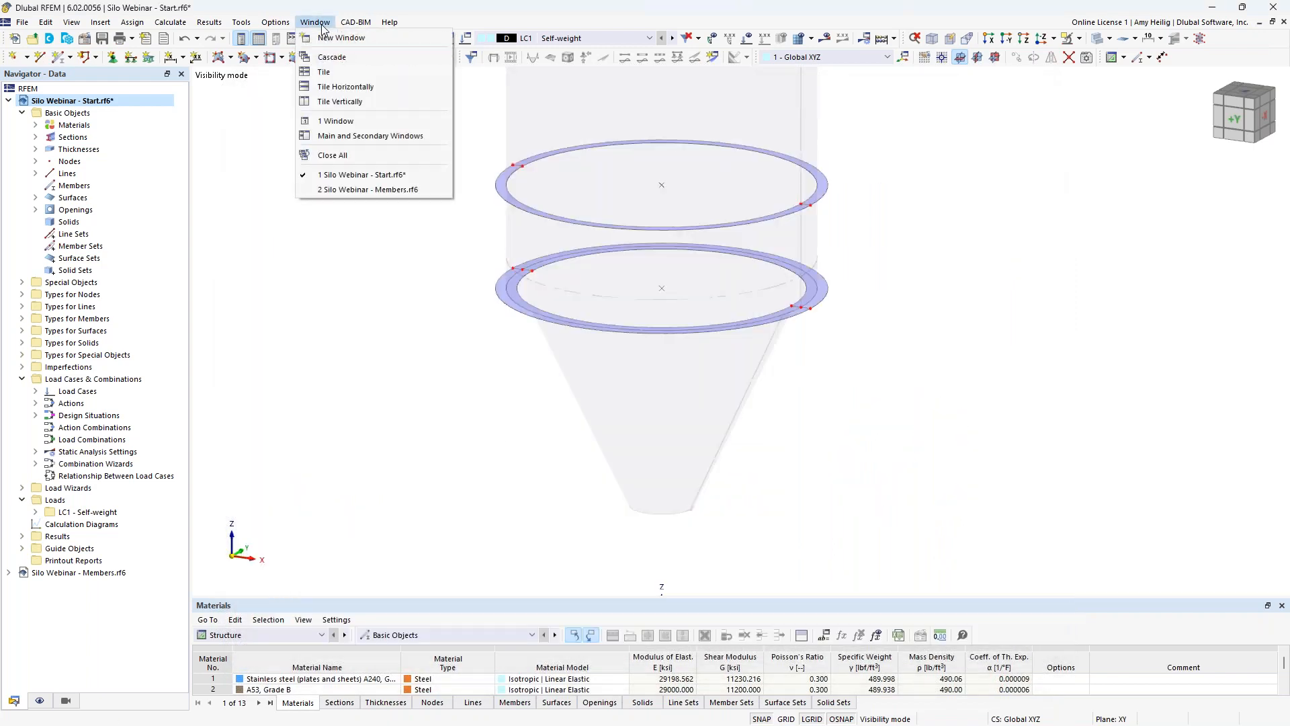
click(348, 190)
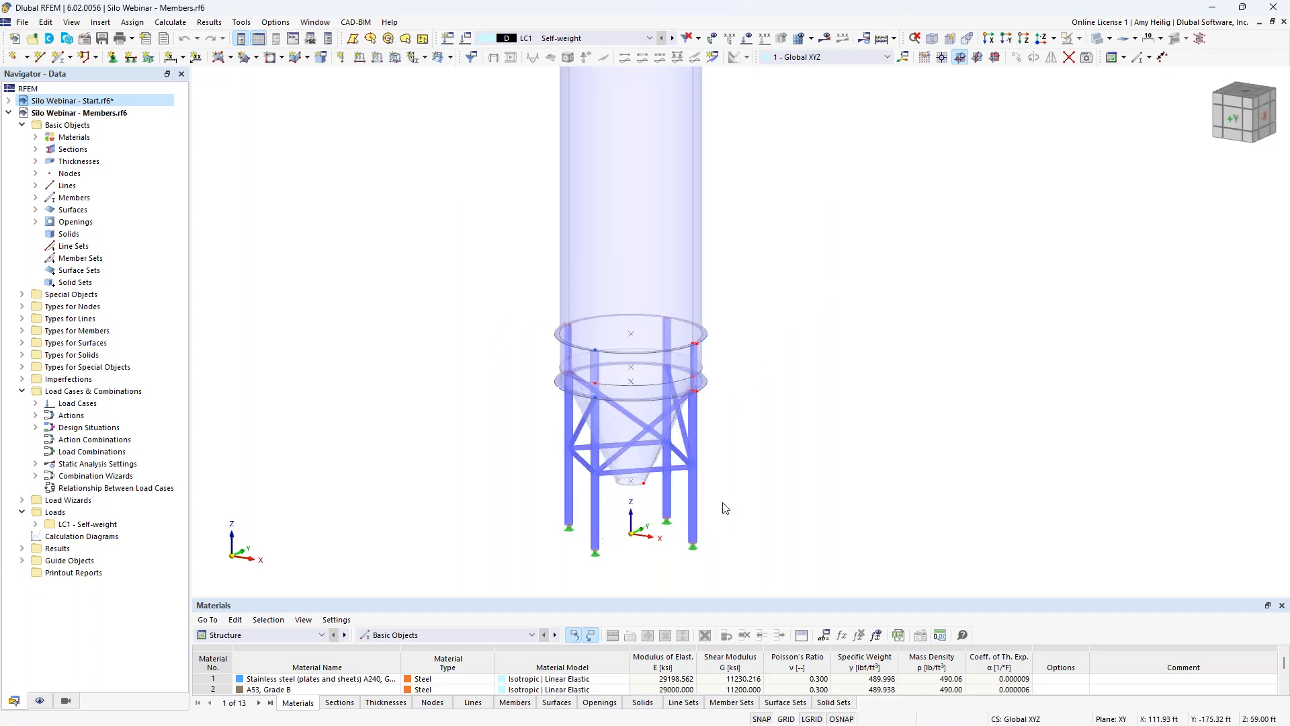
Step: Color the rendered members by their section to distinguish the legs, bracing and upper posts
scroll(724, 498, up, 3)
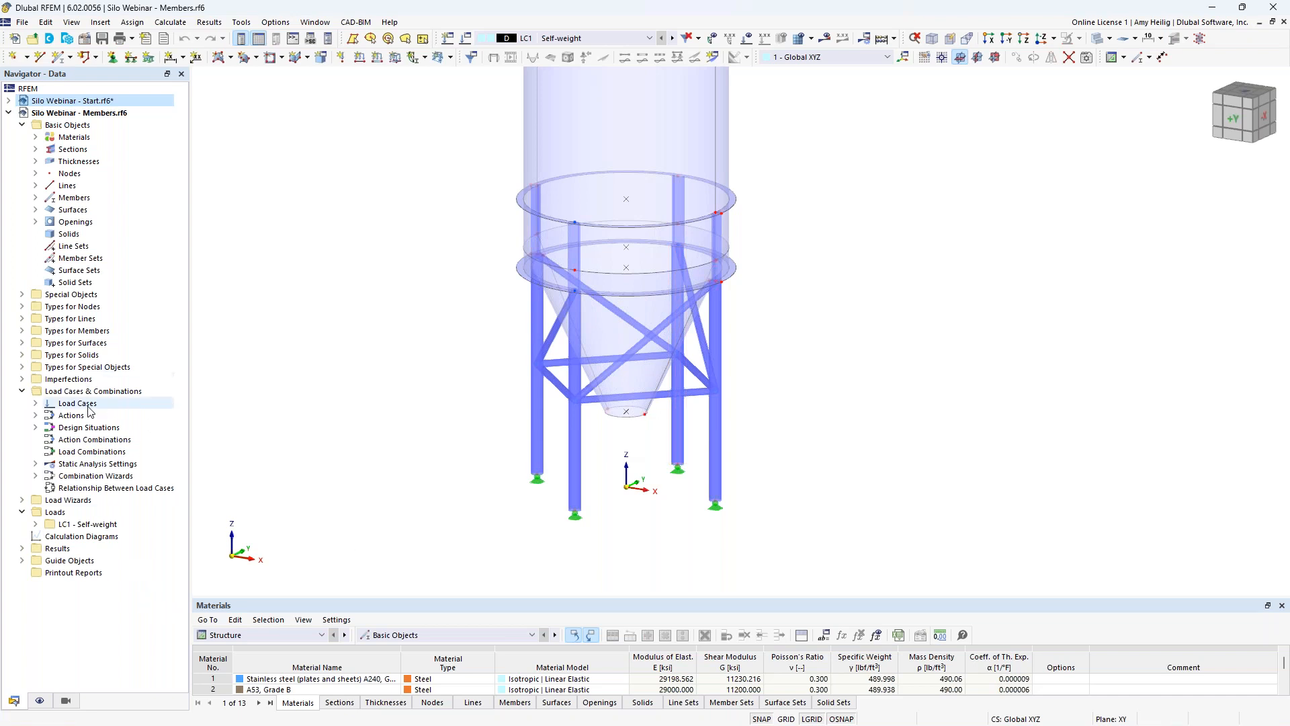
click(40, 700)
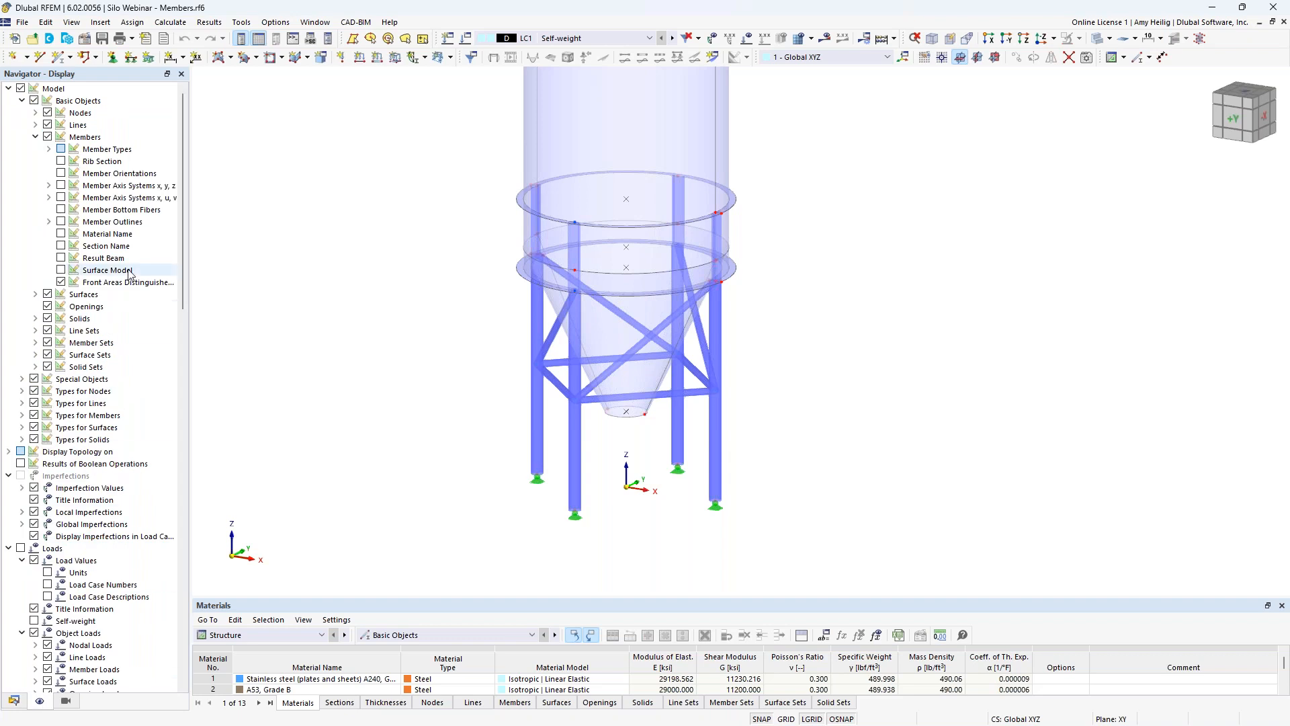
scroll(129, 272, down, 20)
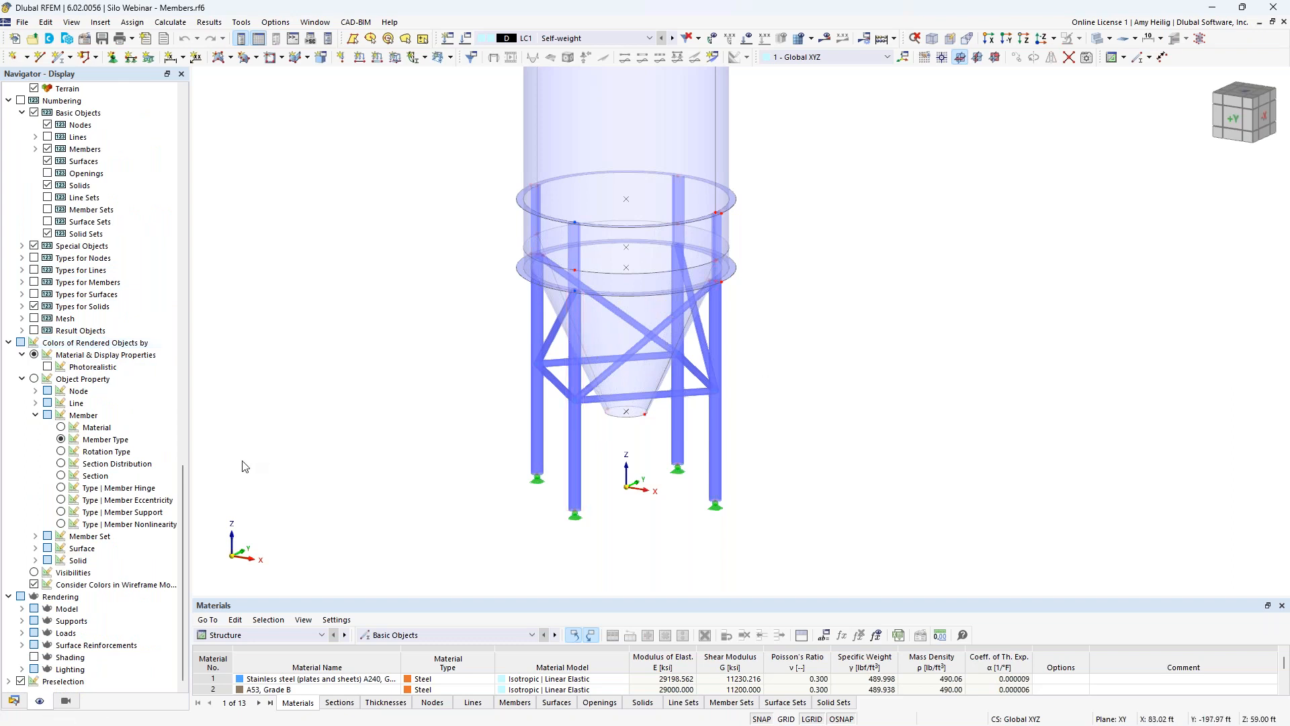
click(61, 476)
scroll(346, 412, up, 3)
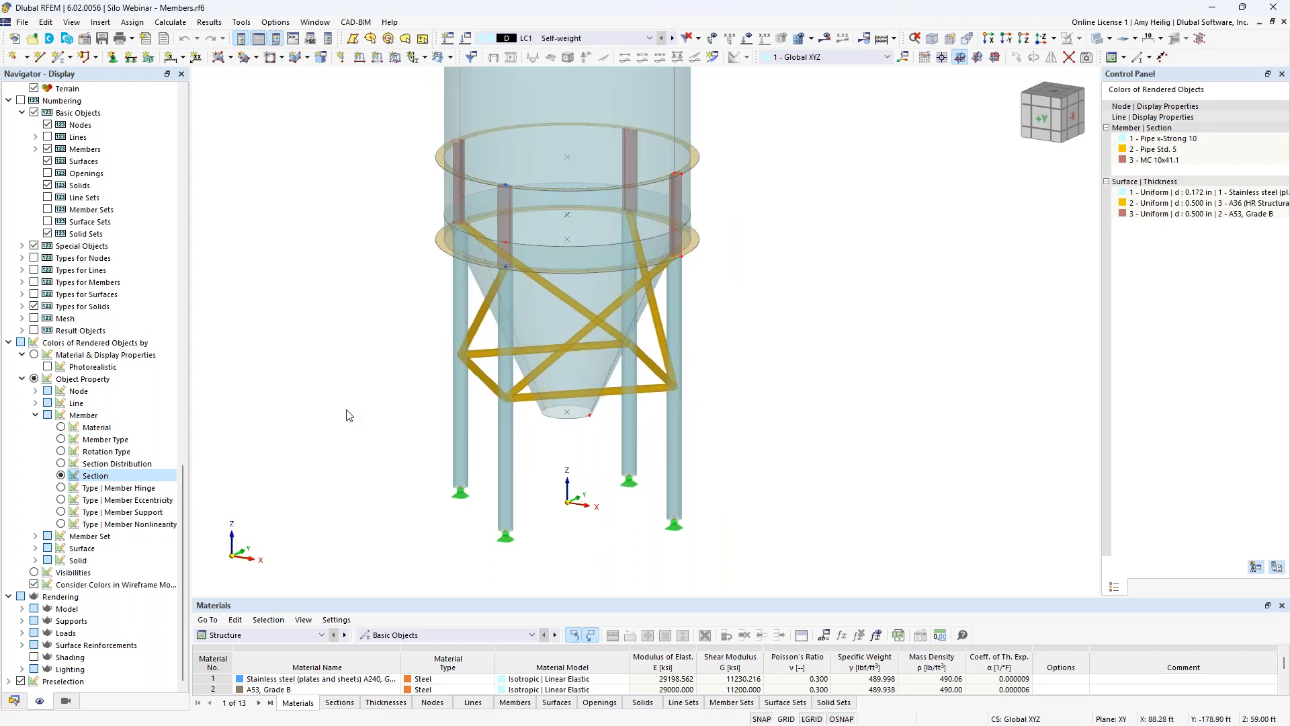
middle_drag(350, 401, 351, 398)
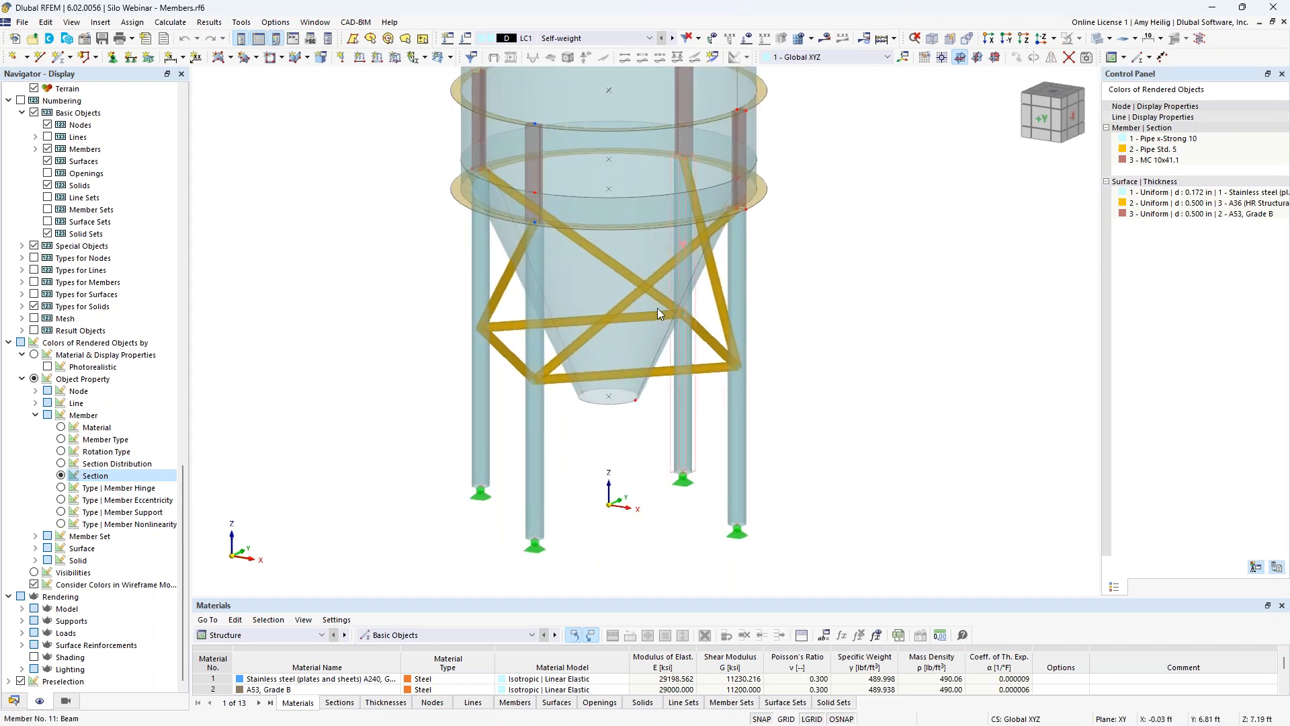
Step: Check the section and material of the +X support leg without changing them, and examine the posts between the two rings
double_click(737, 427)
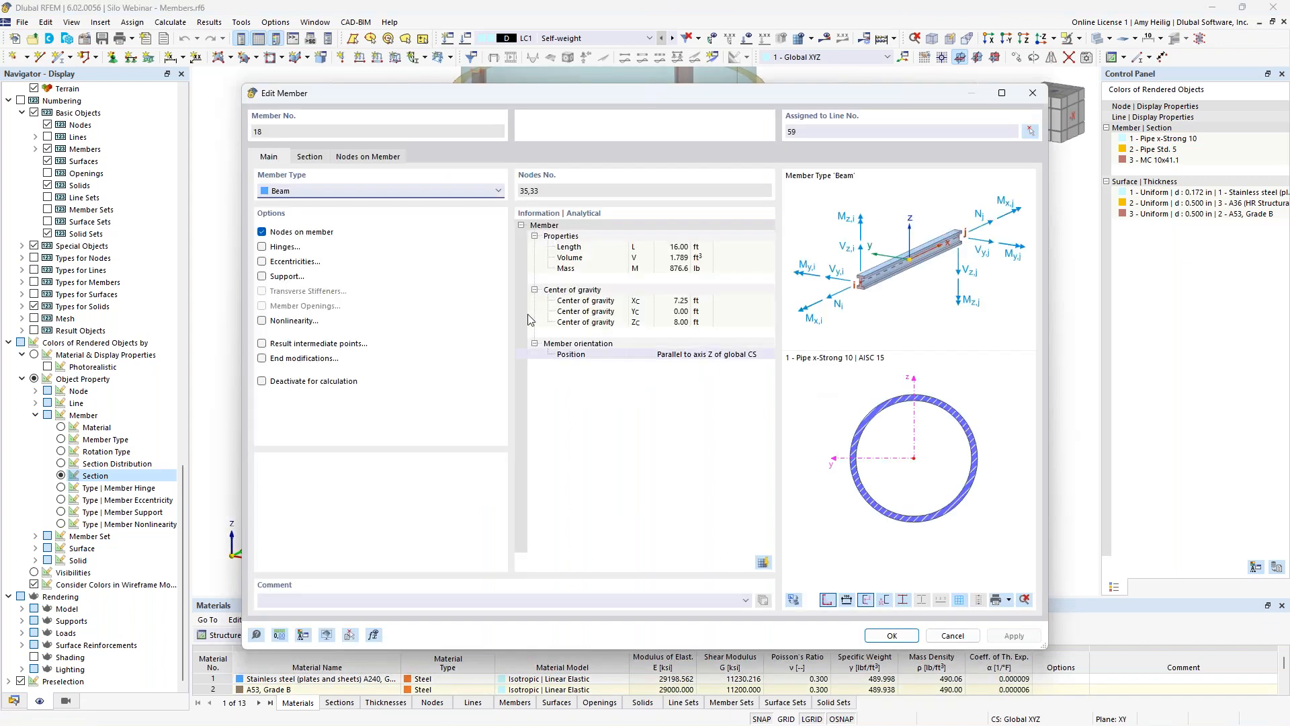
click(310, 157)
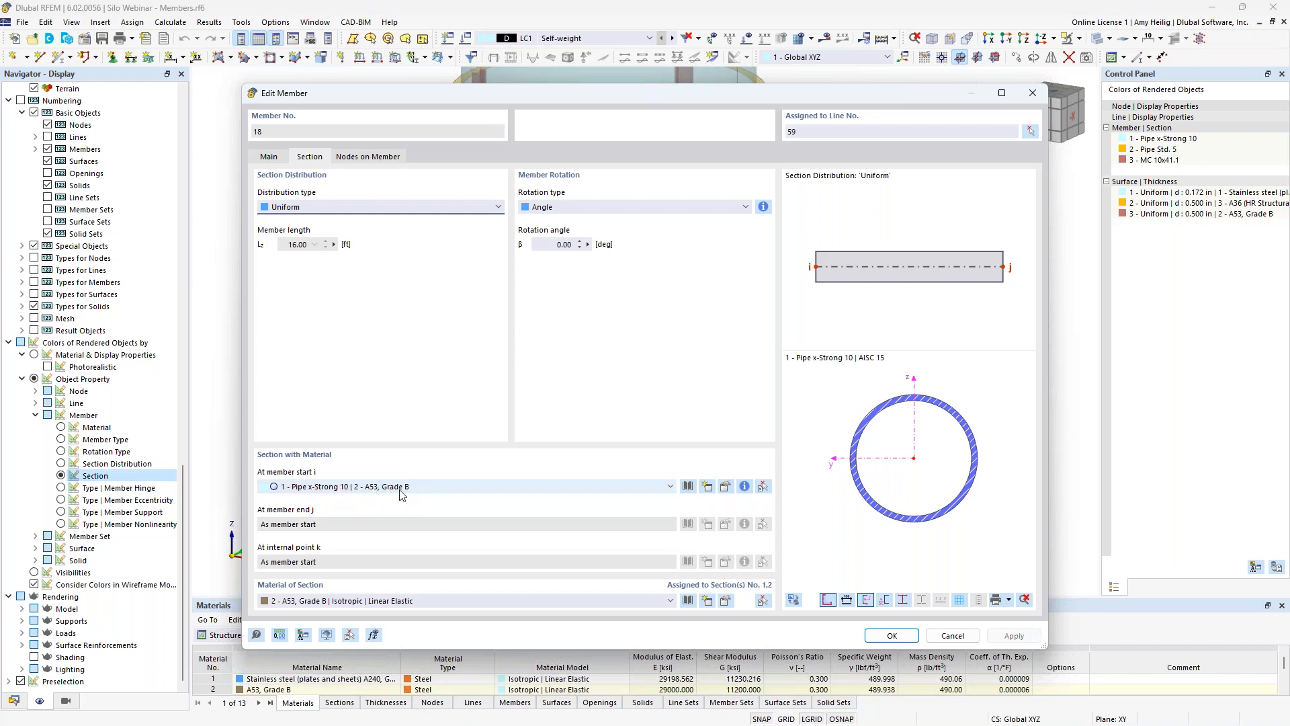
click(955, 636)
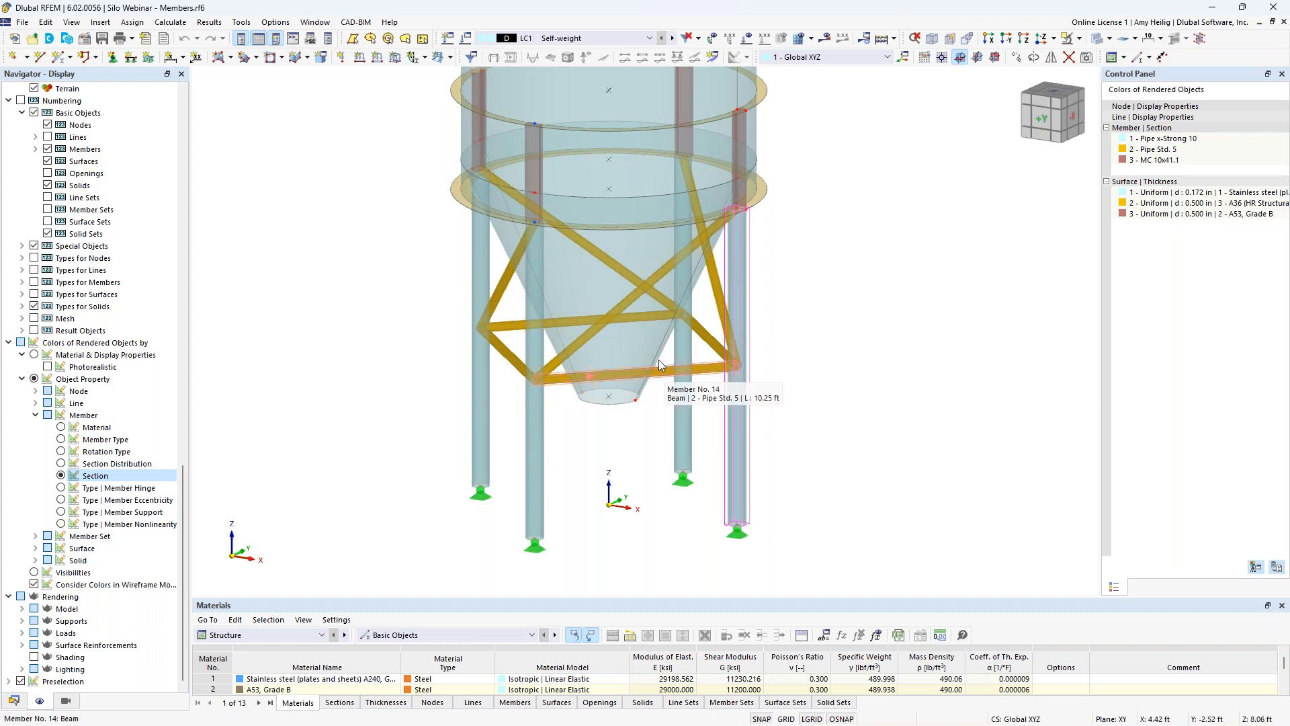
middle_drag(839, 201, 836, 277)
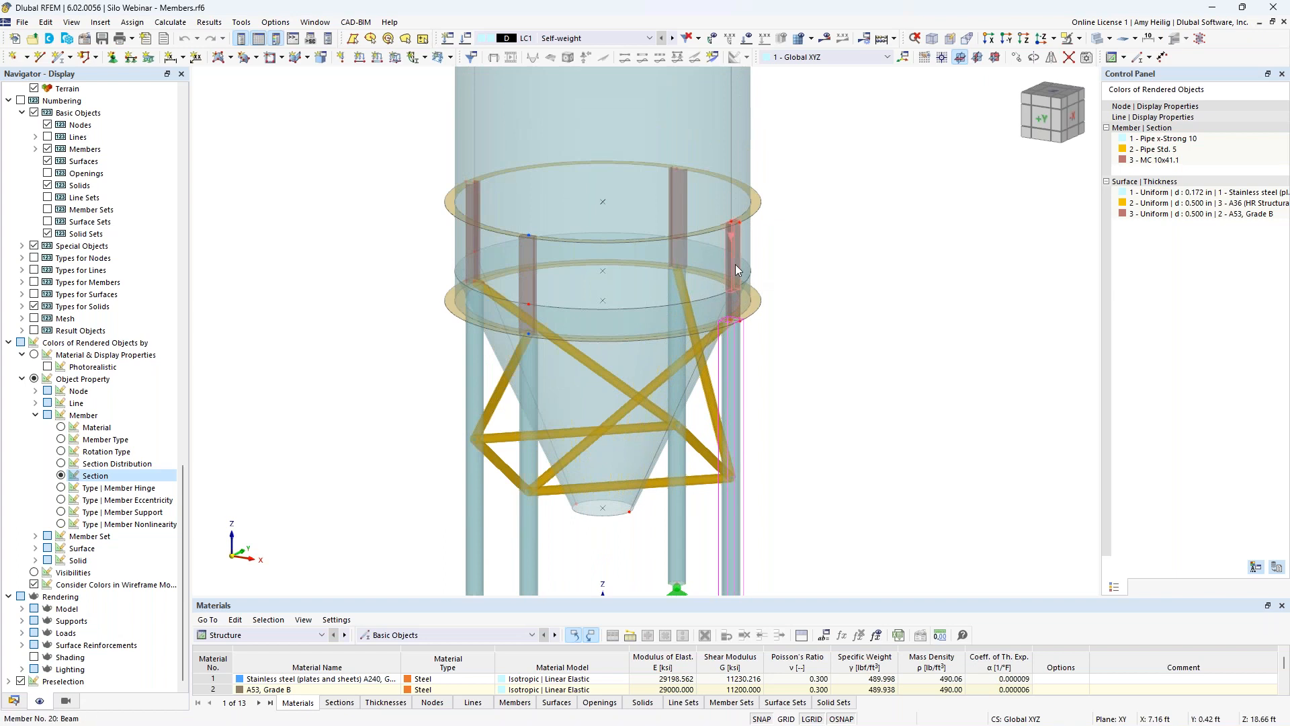
scroll(735, 264, up, 3)
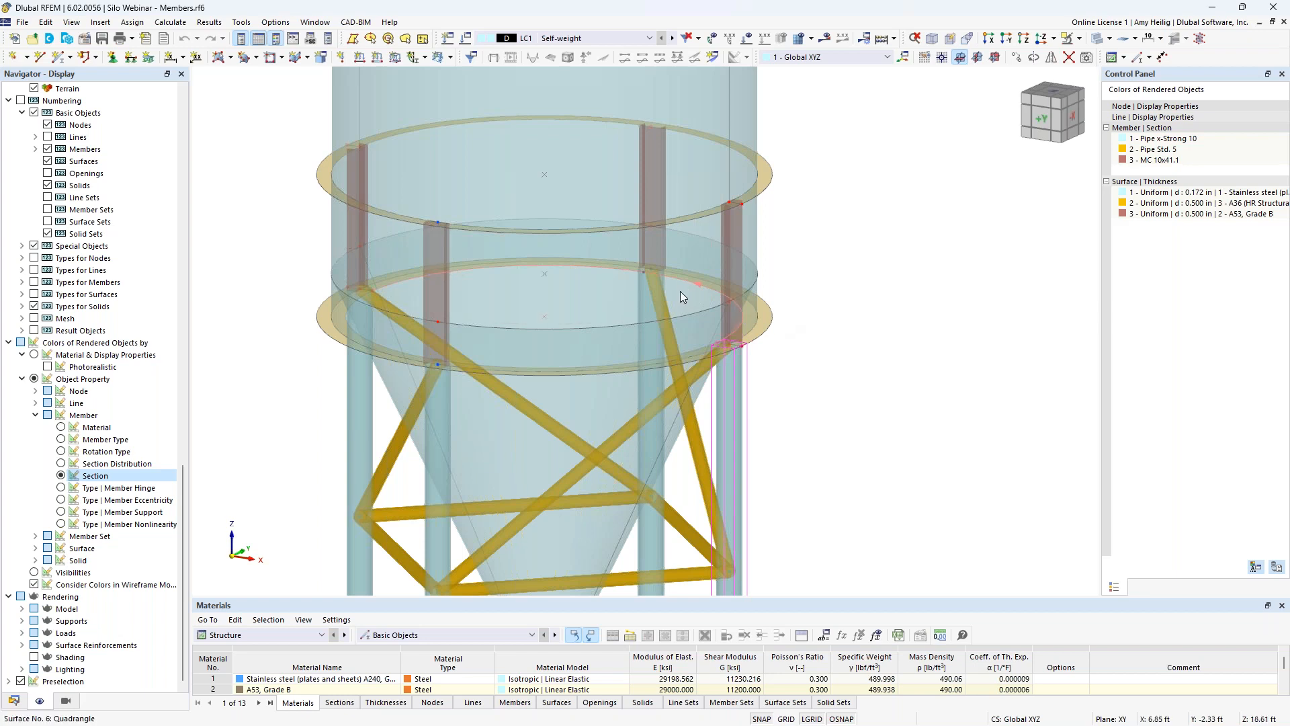
scroll(767, 357, down, 3)
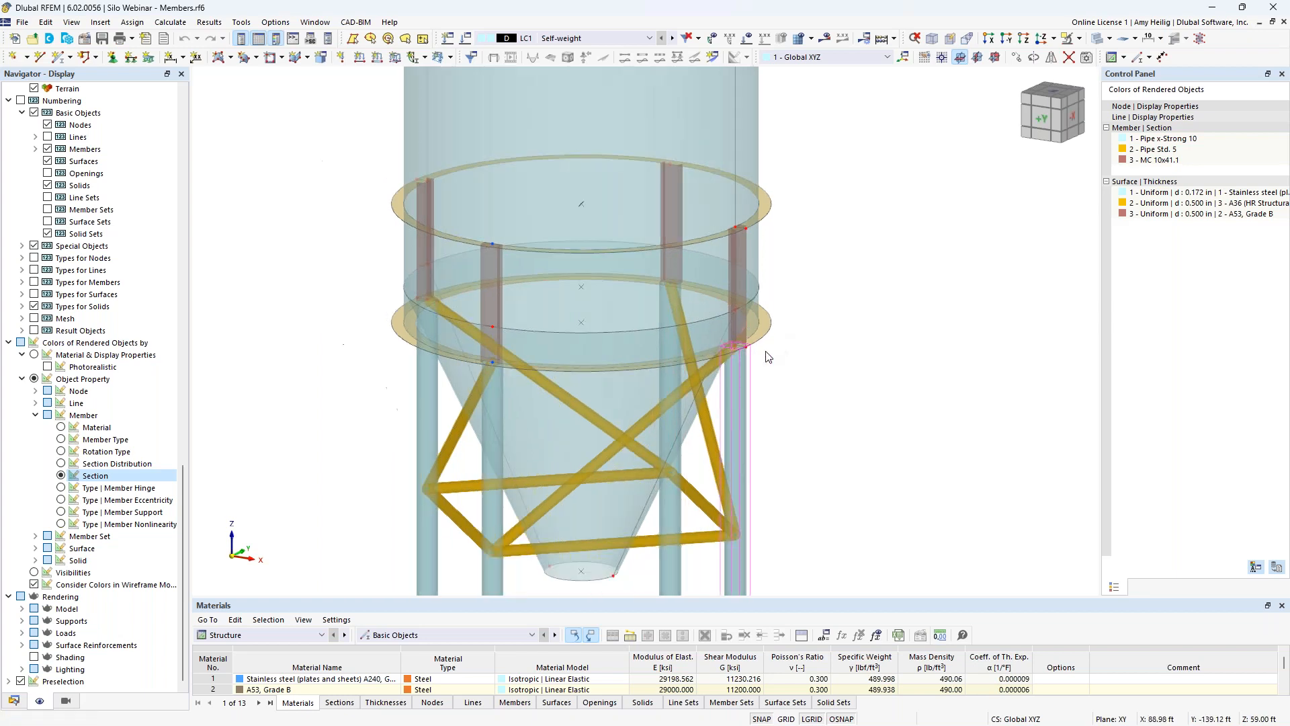
middle_drag(833, 444, 824, 384)
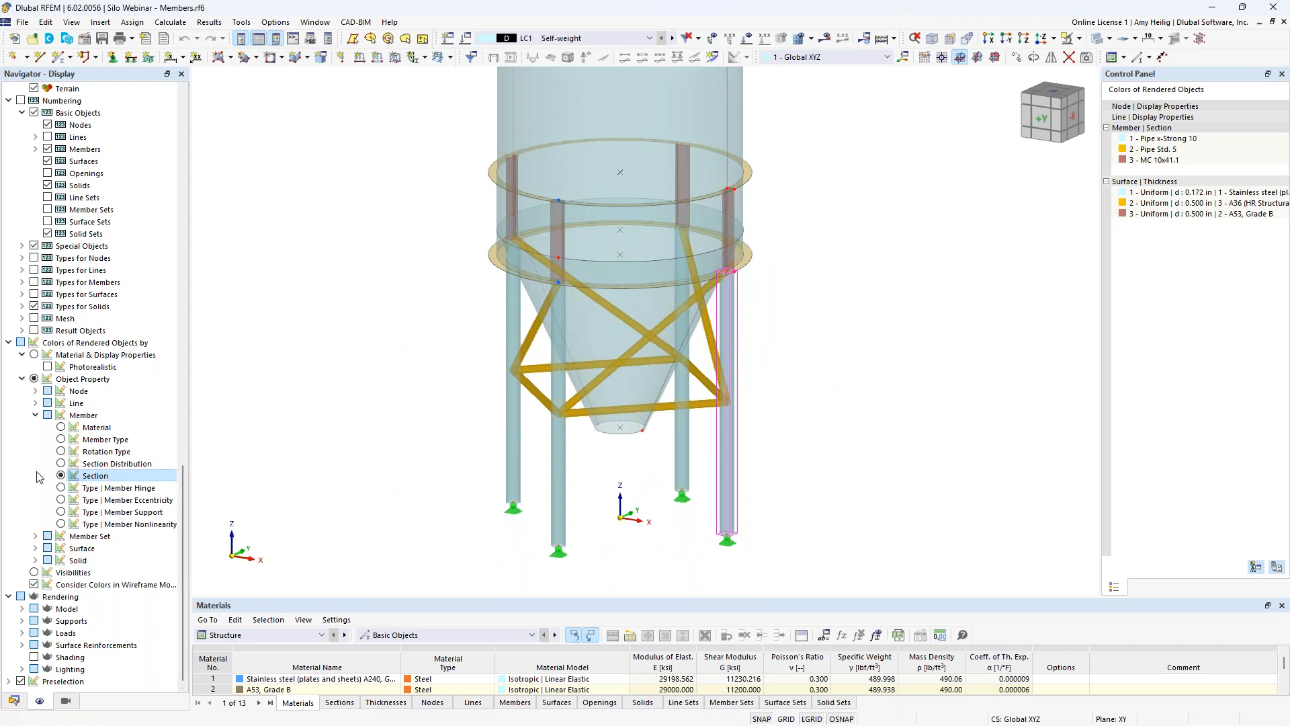
Step: Color the rendered members by member type and review the type options for the +X support leg, leaving it as Beam
click(61, 440)
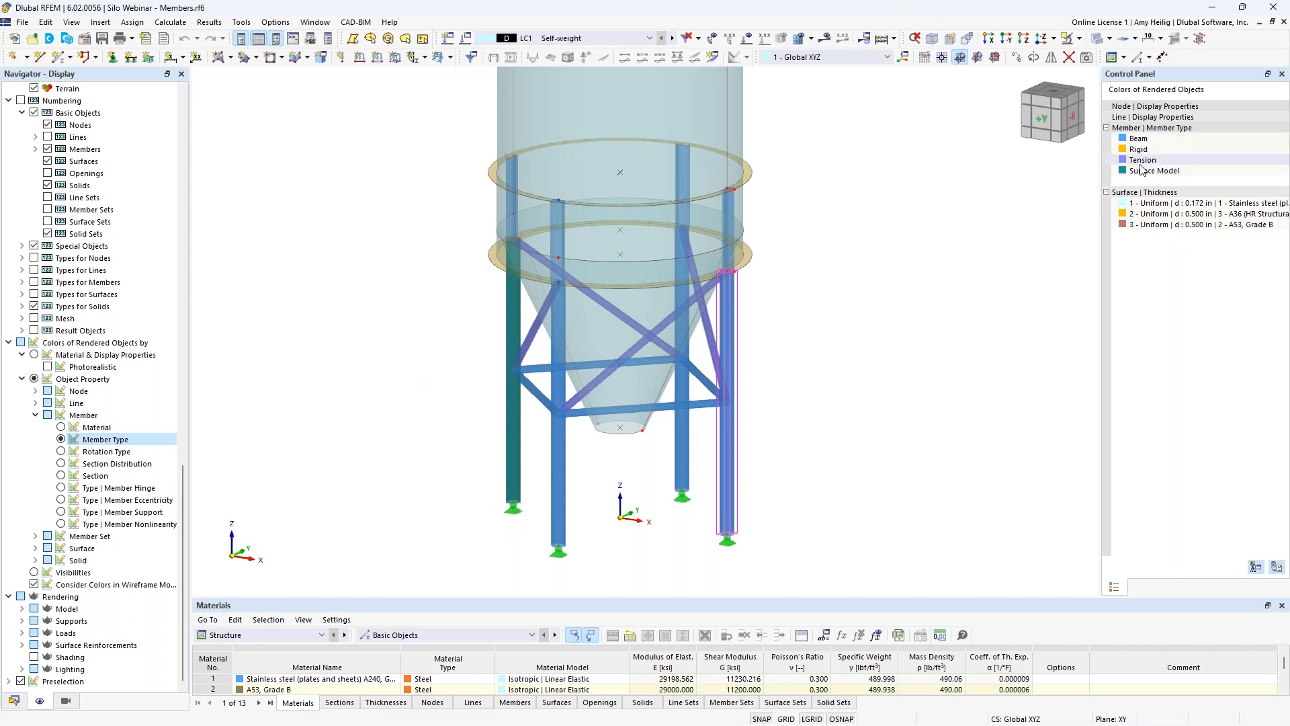
double_click(725, 468)
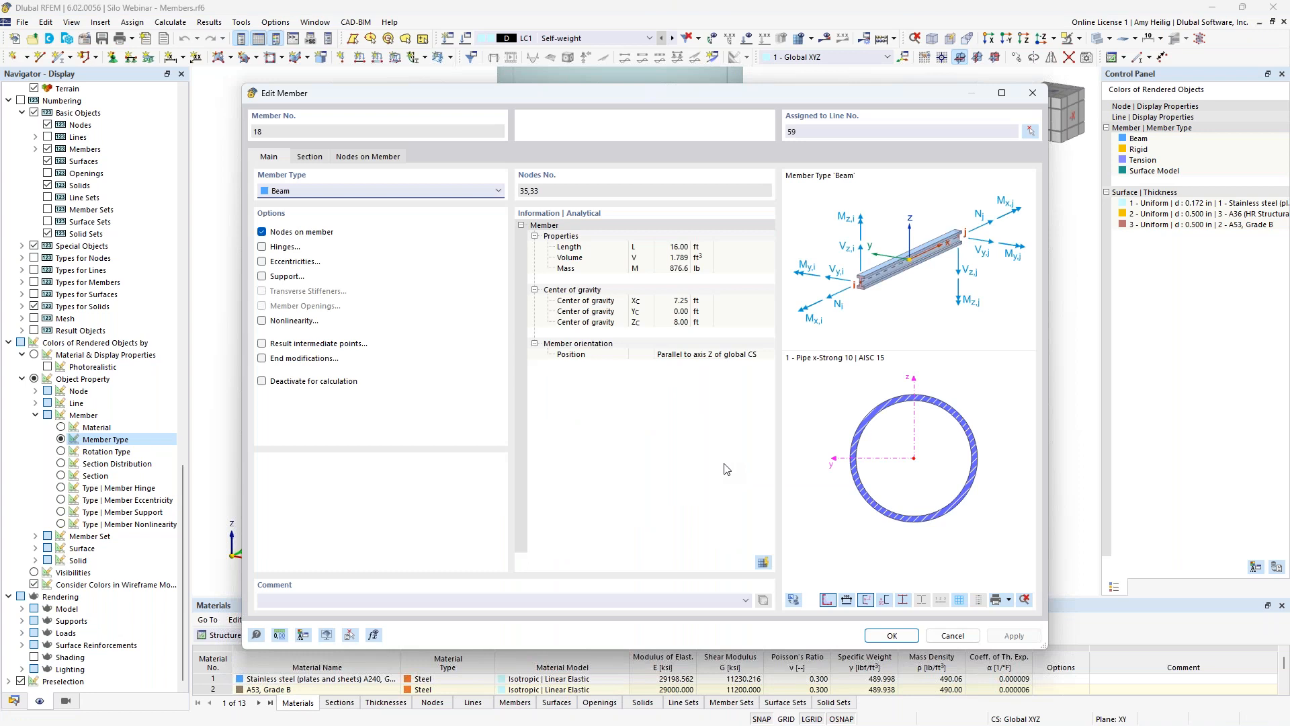
click(304, 193)
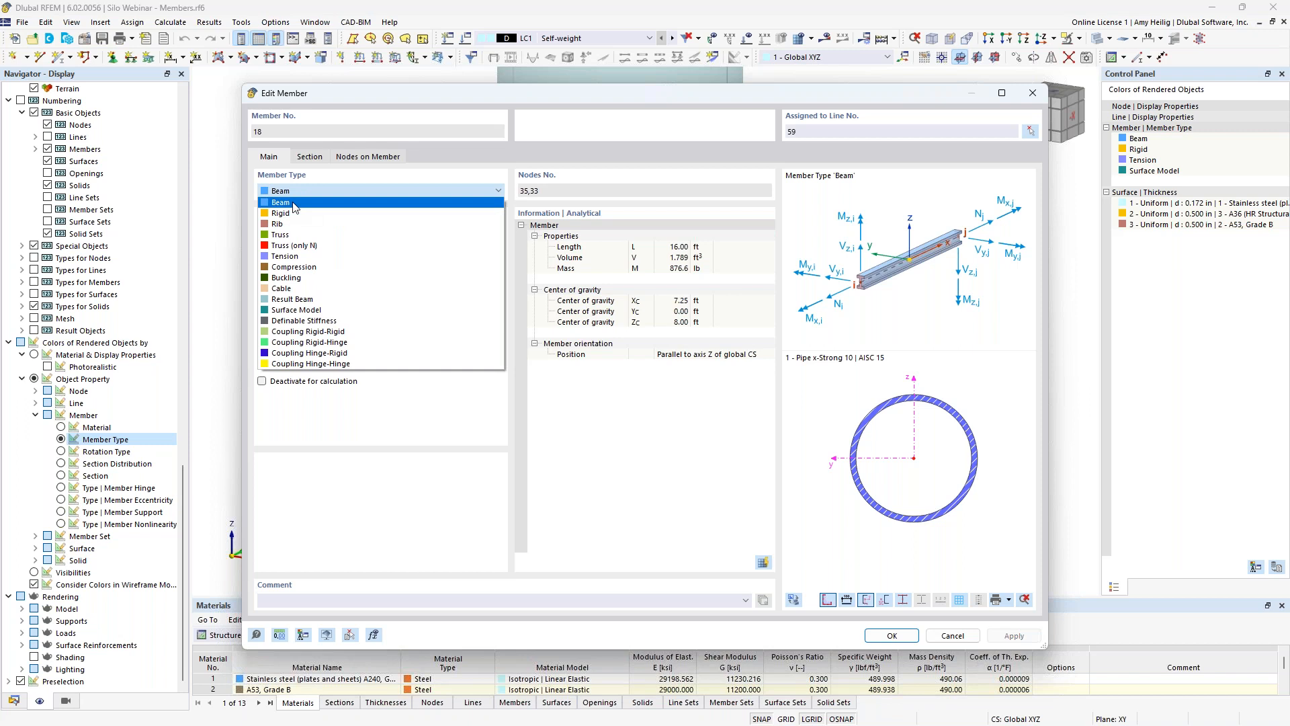
click(299, 203)
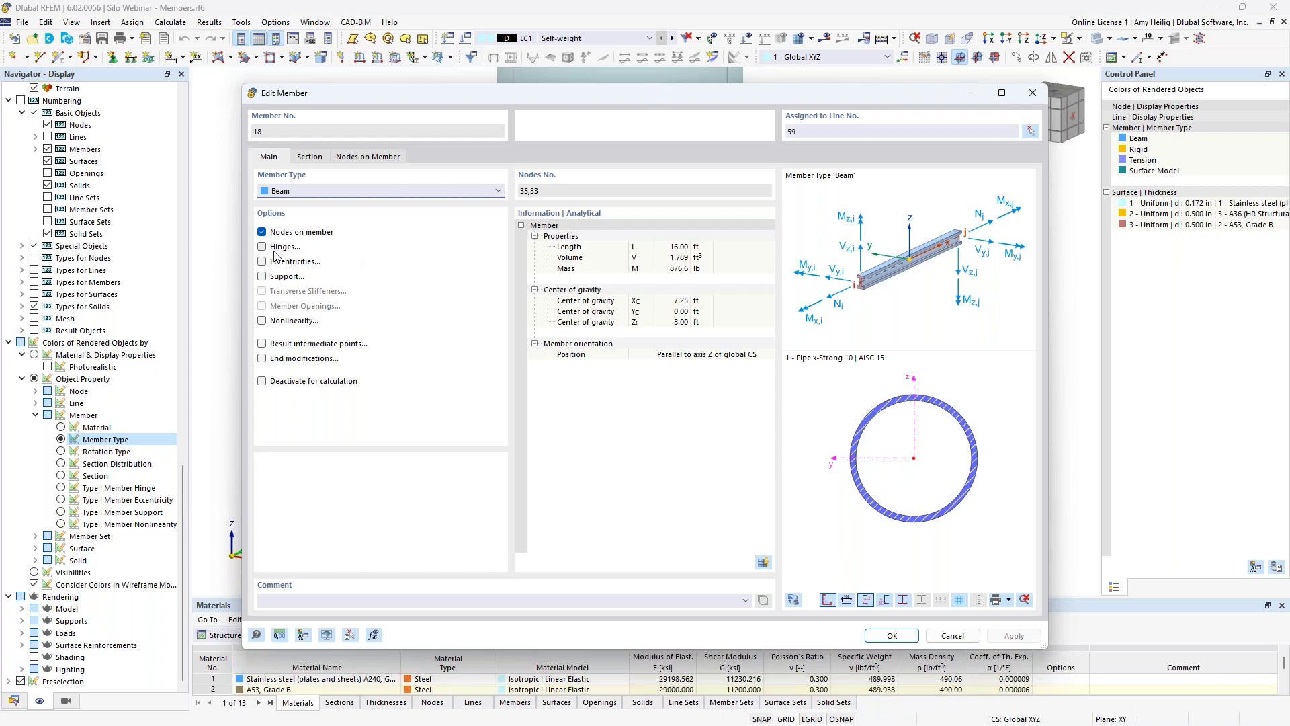
click(947, 637)
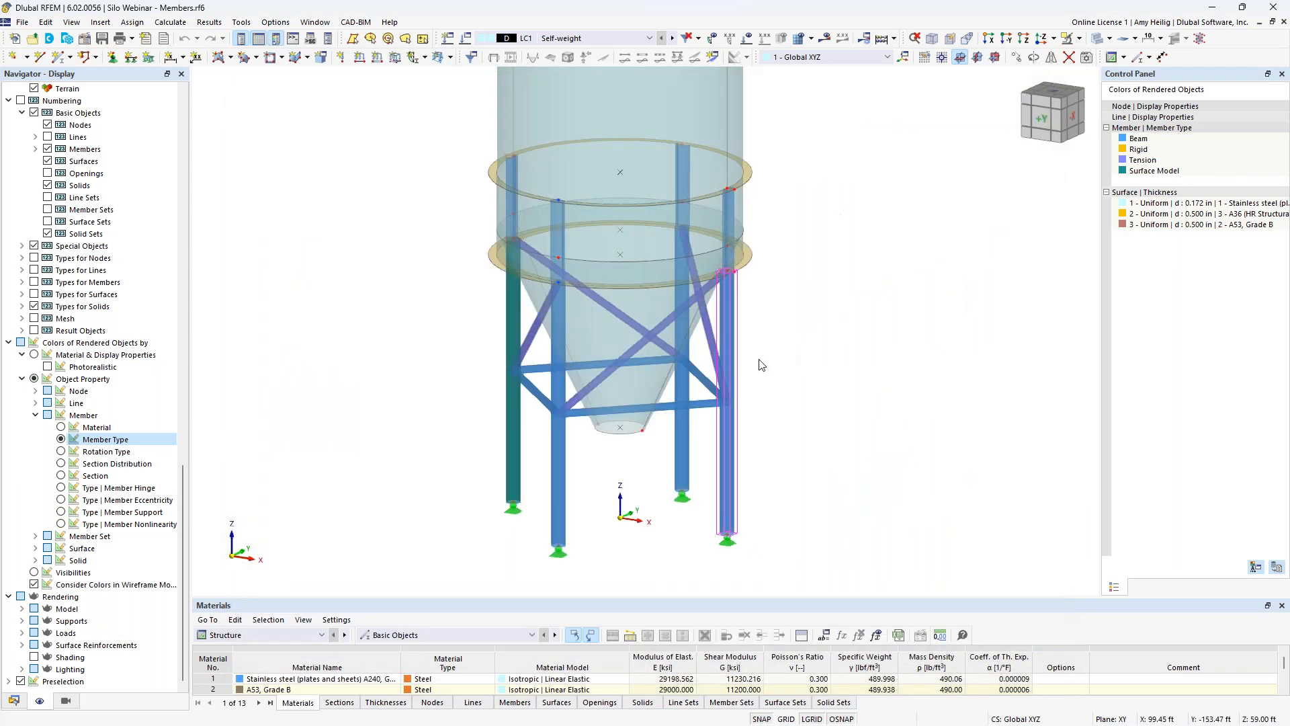
Step: Review the member type options for the front diagonal brace, keeping Tension, and close its properties without changes
scroll(665, 418, up, 1)
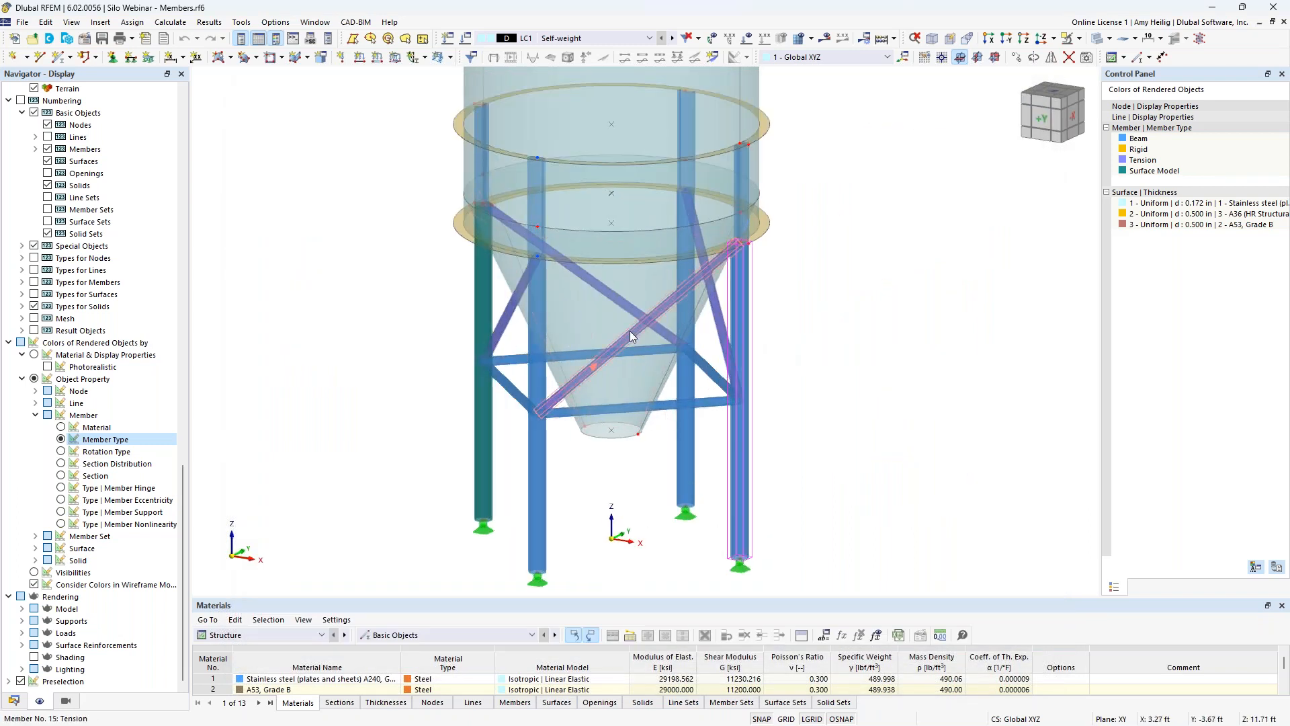
mouse_move(630, 331)
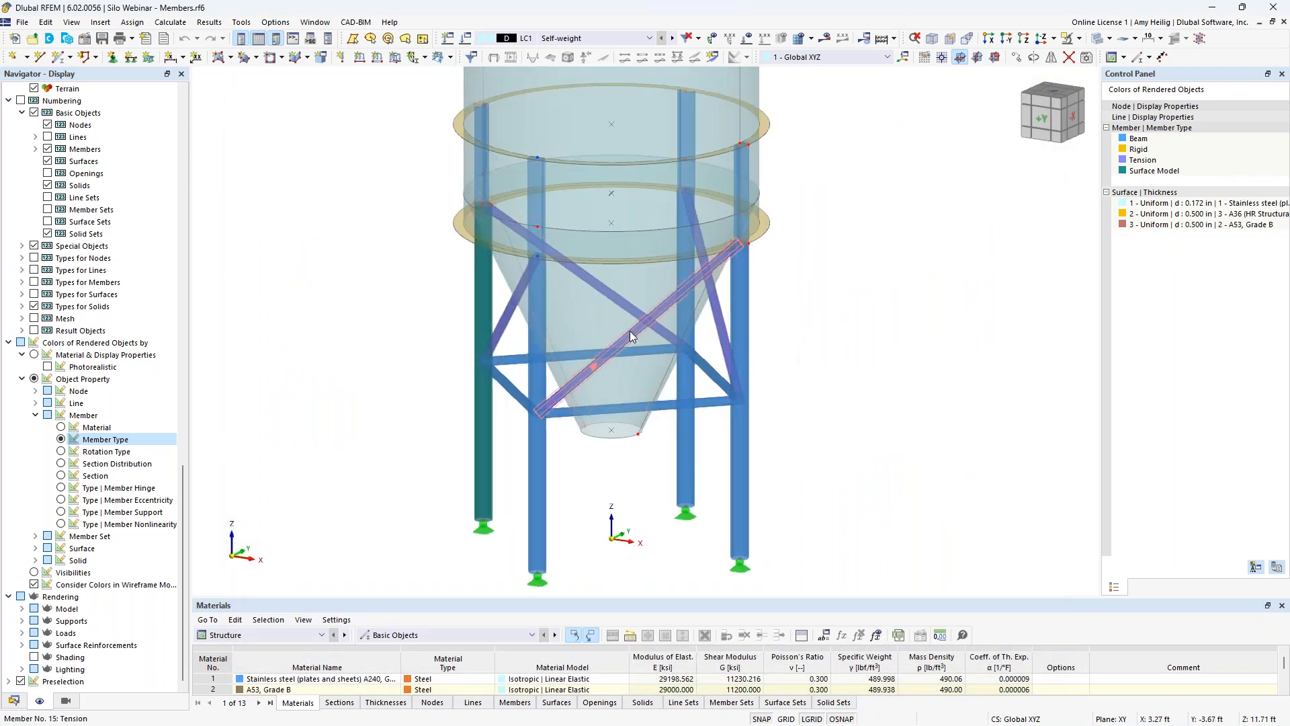
double_click(630, 332)
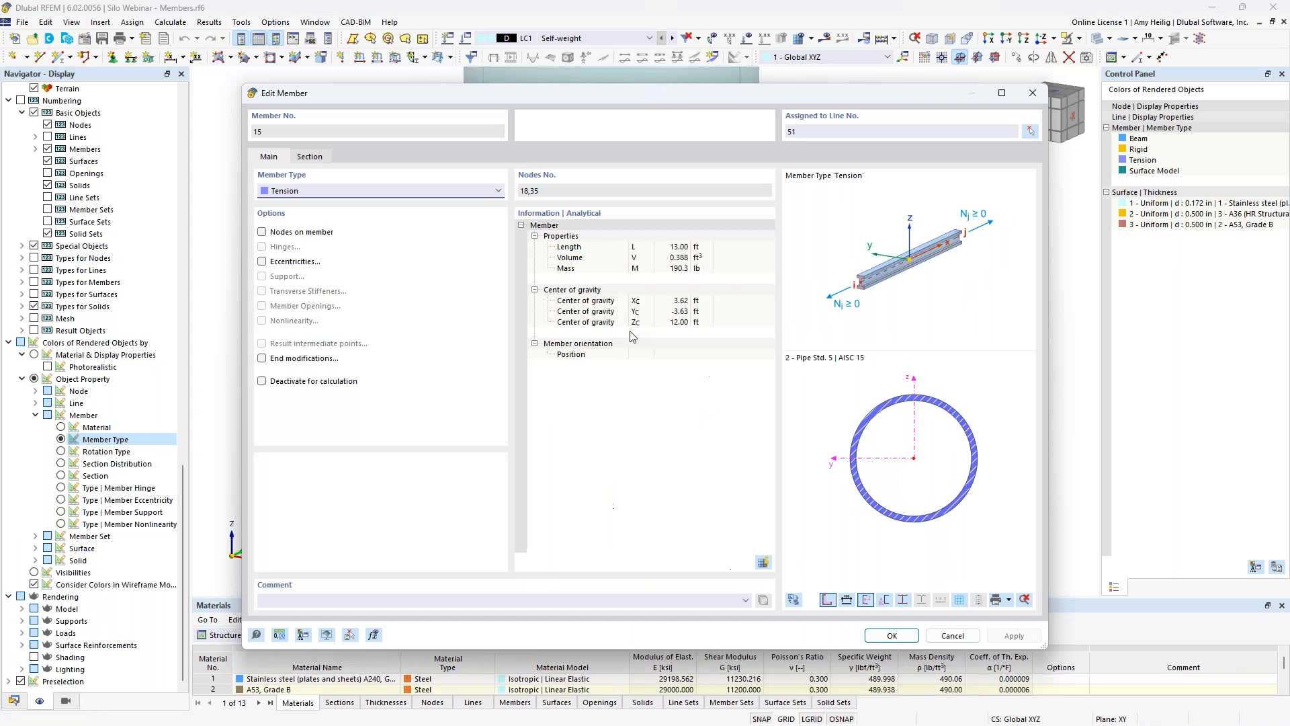
click(361, 192)
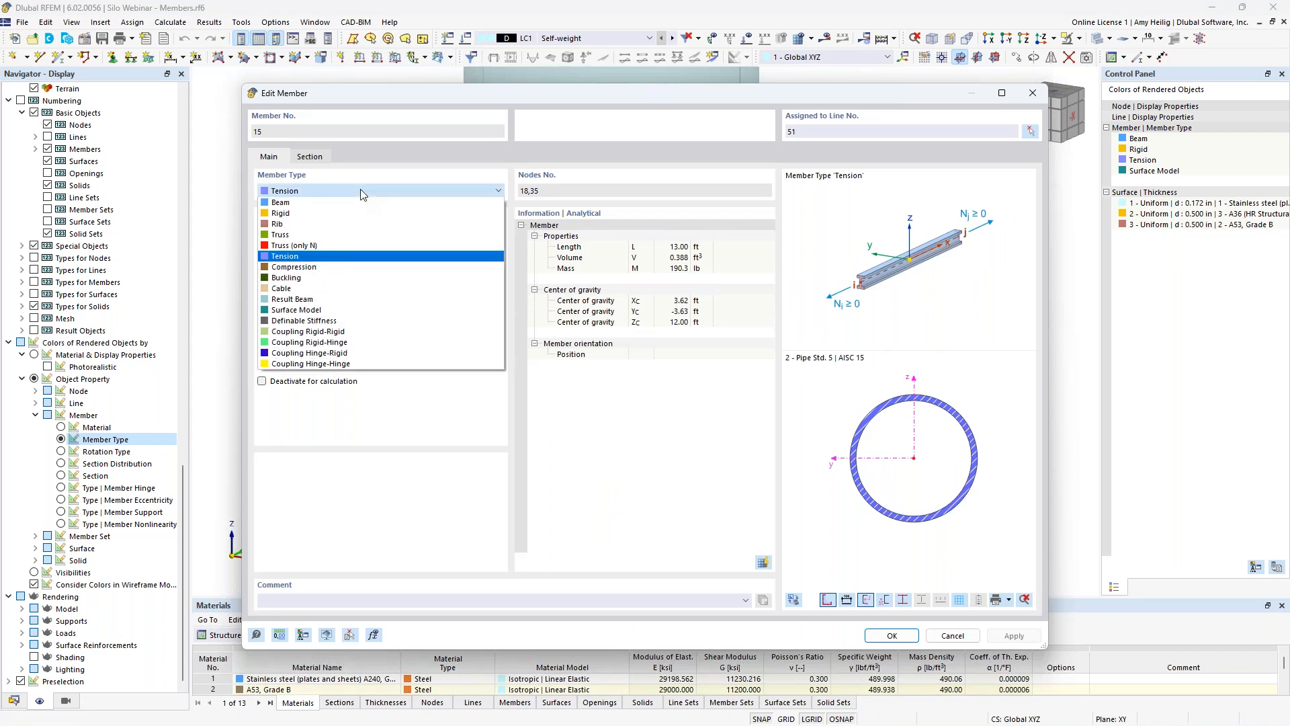
click(354, 260)
click(951, 636)
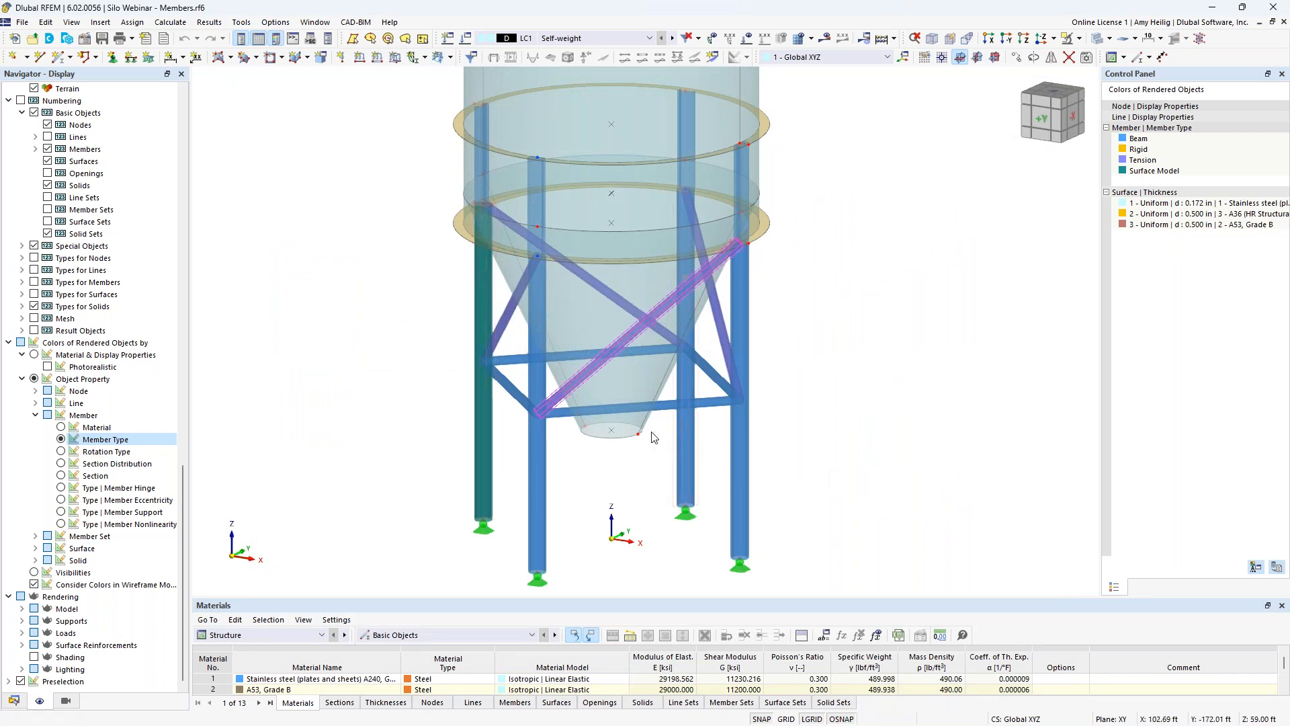
Step: Review the Surface Model member type and the section of the -X support leg, leaving both unchanged
double_click(484, 440)
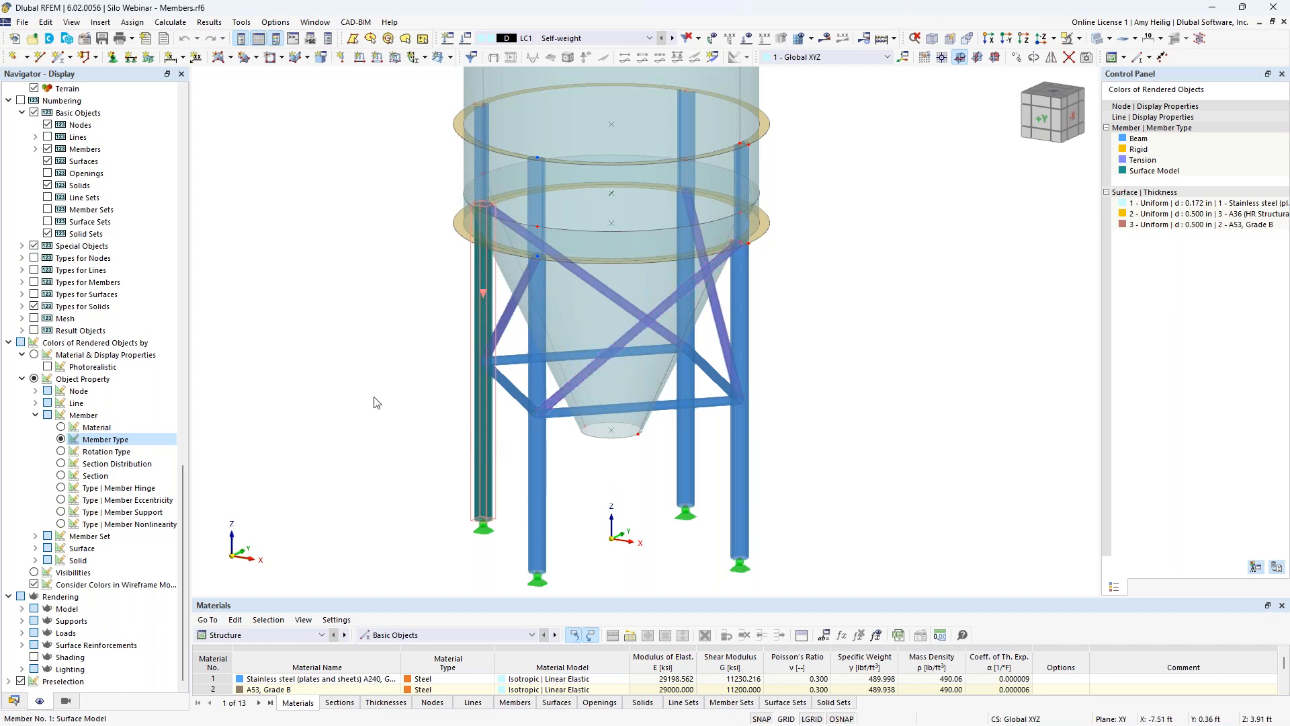
click(354, 193)
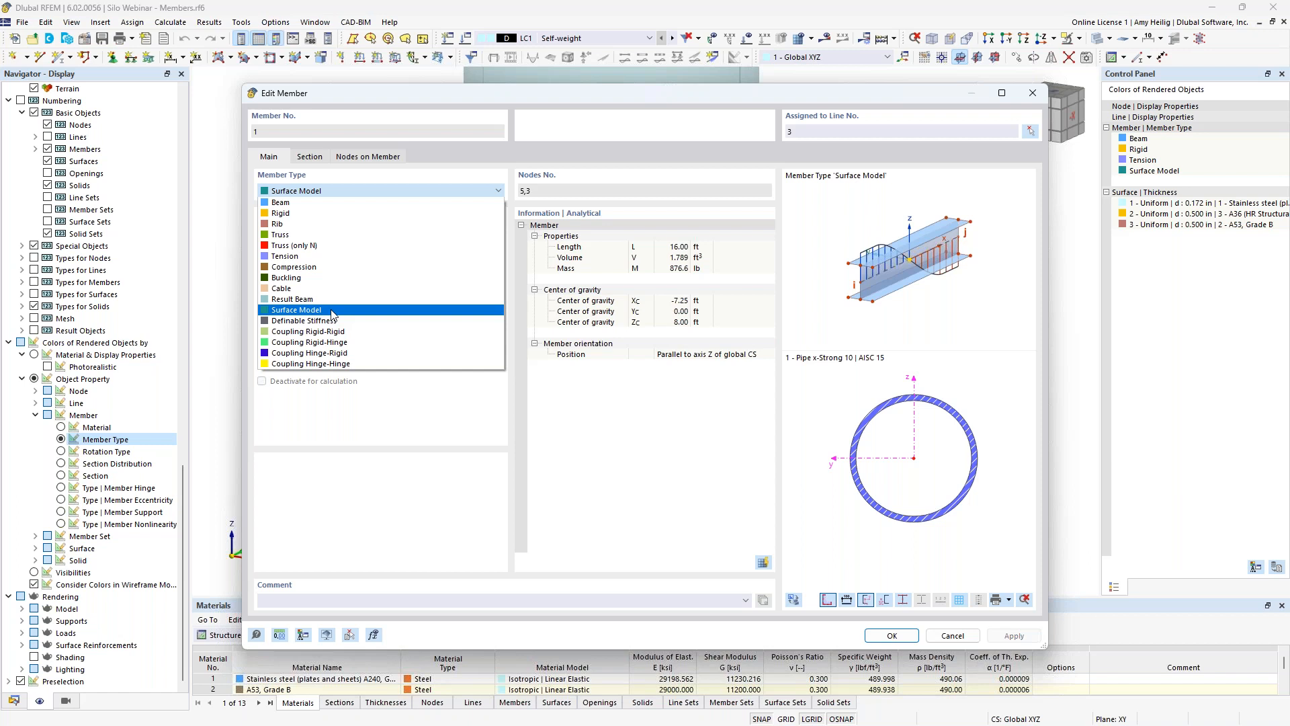
click(321, 191)
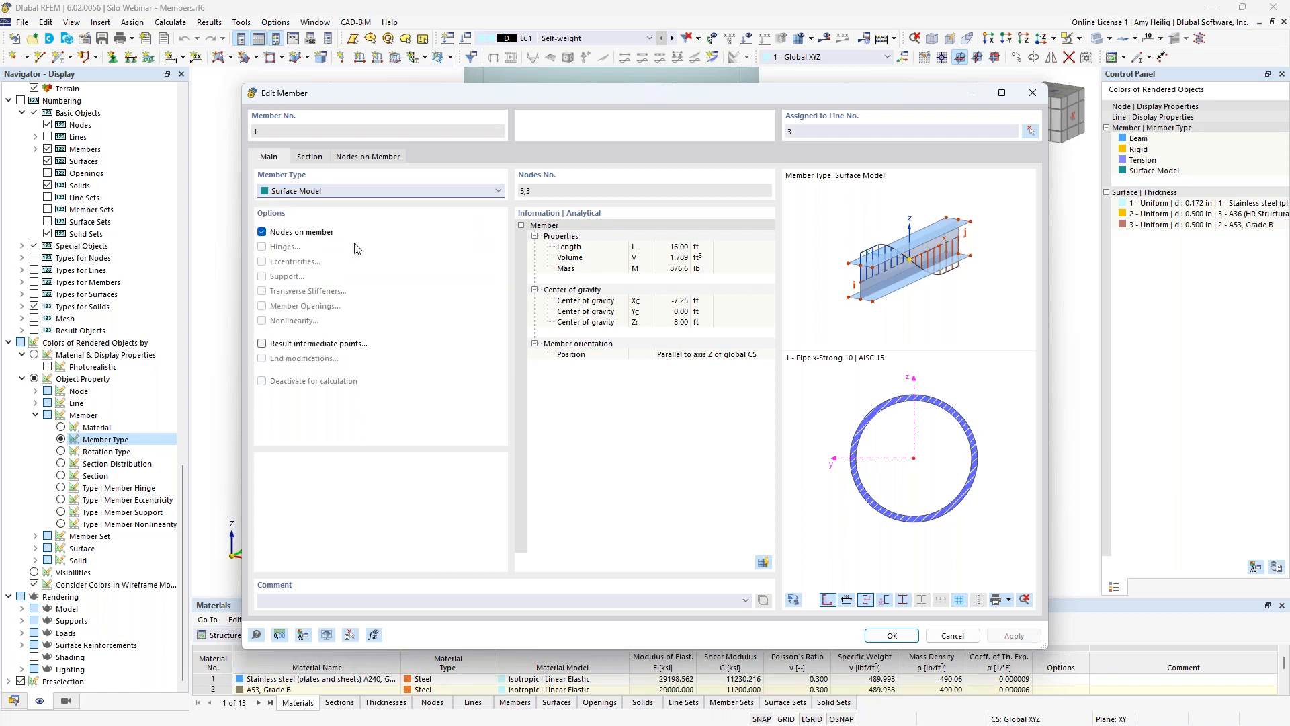
click(310, 158)
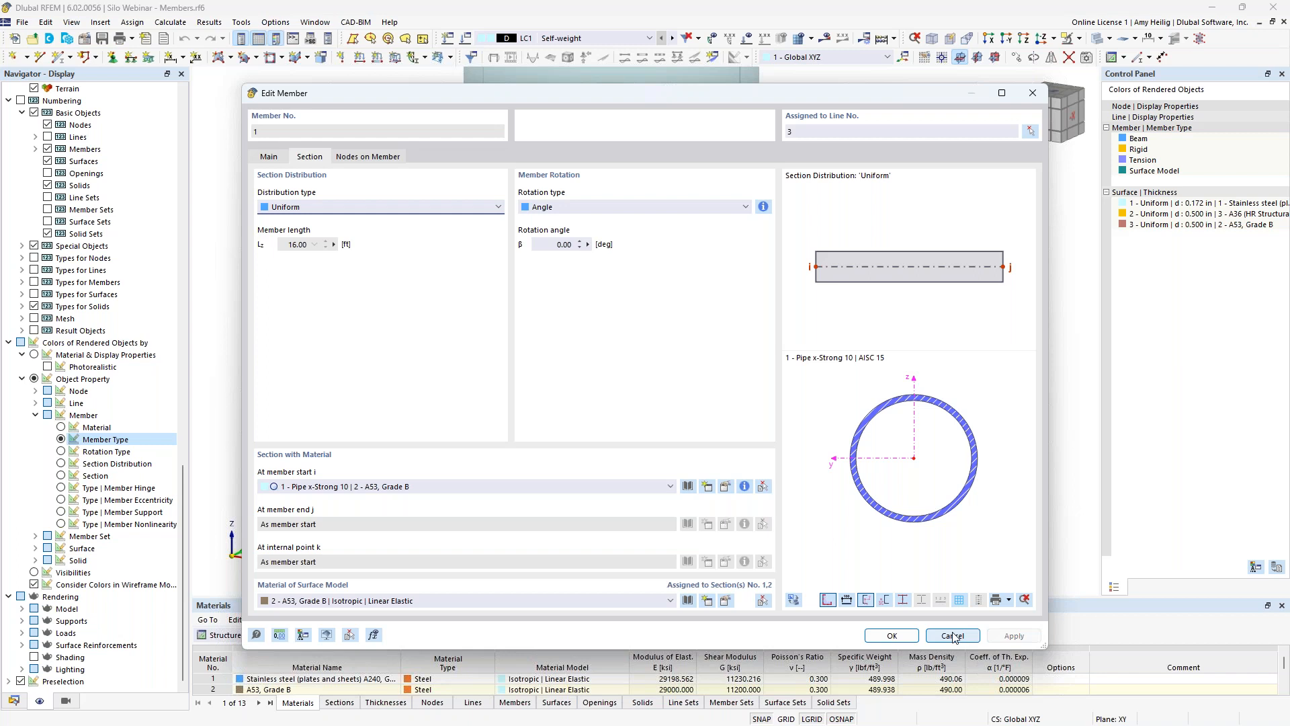
click(275, 157)
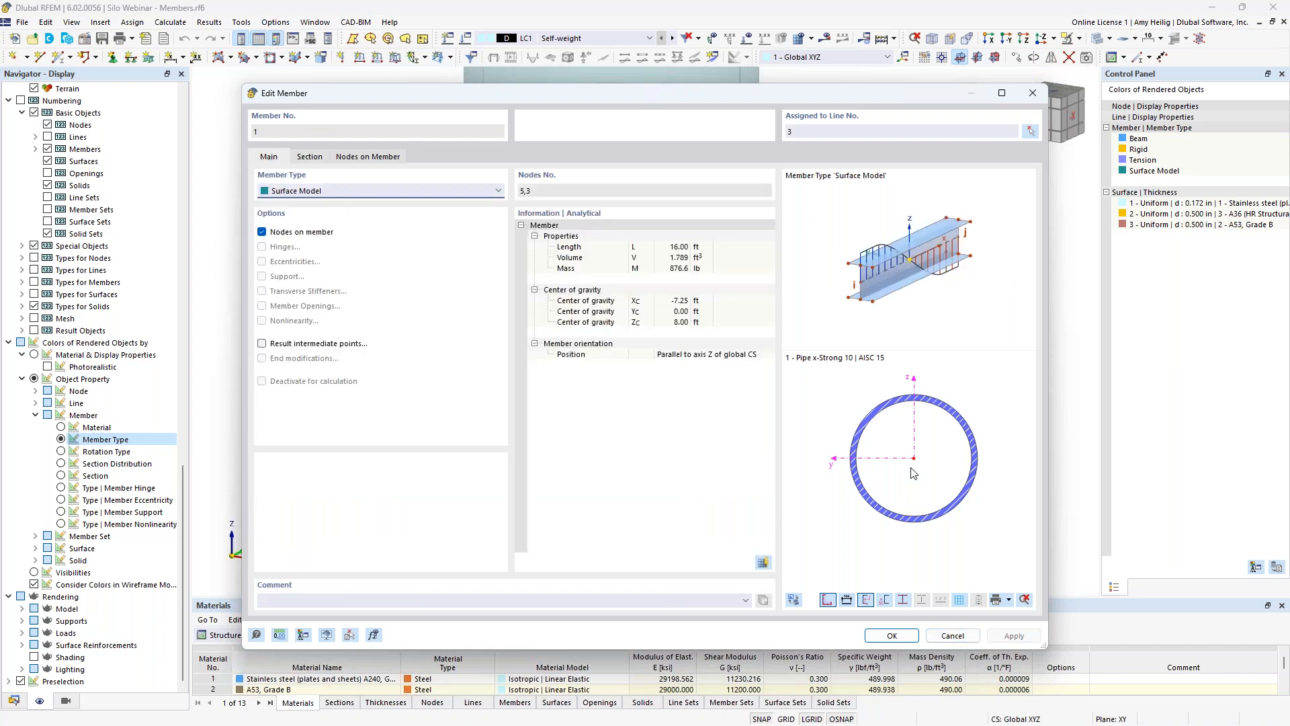
click(952, 635)
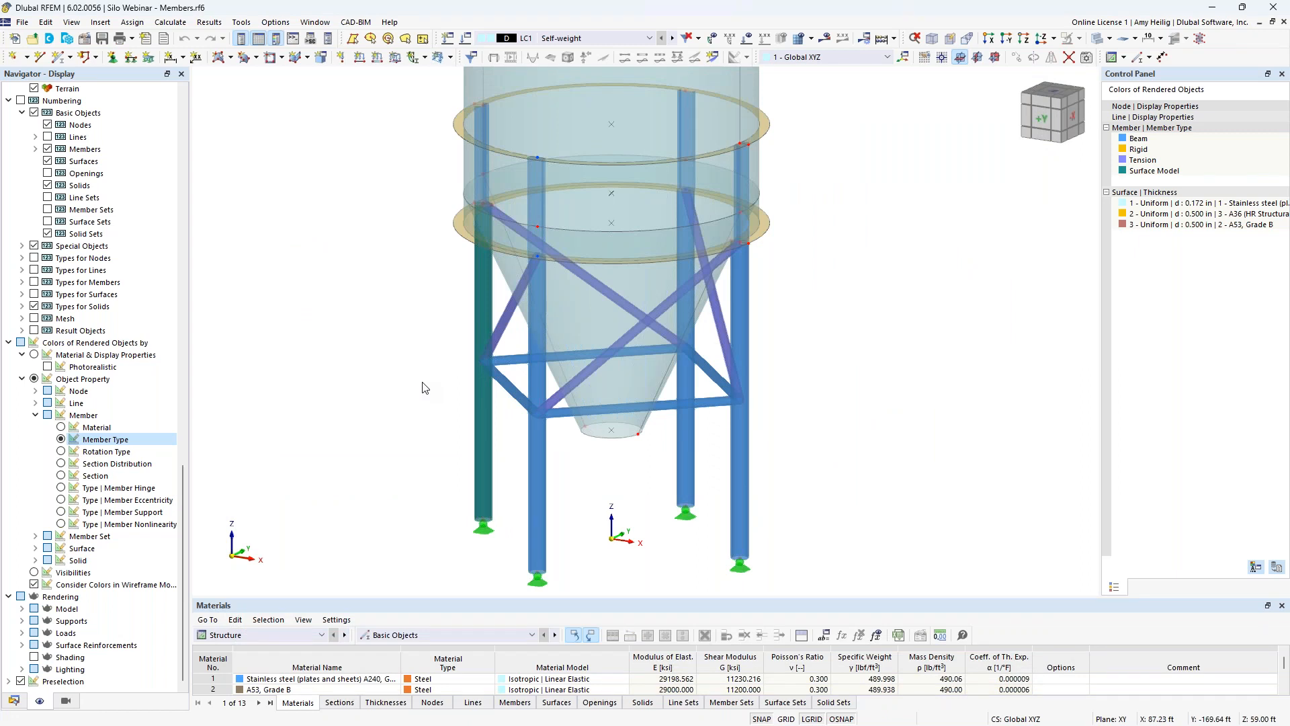
Step: Activate visibility by surface material and show only the surfaces made of material 1, stainless steel
middle_drag(513, 514, 509, 441)
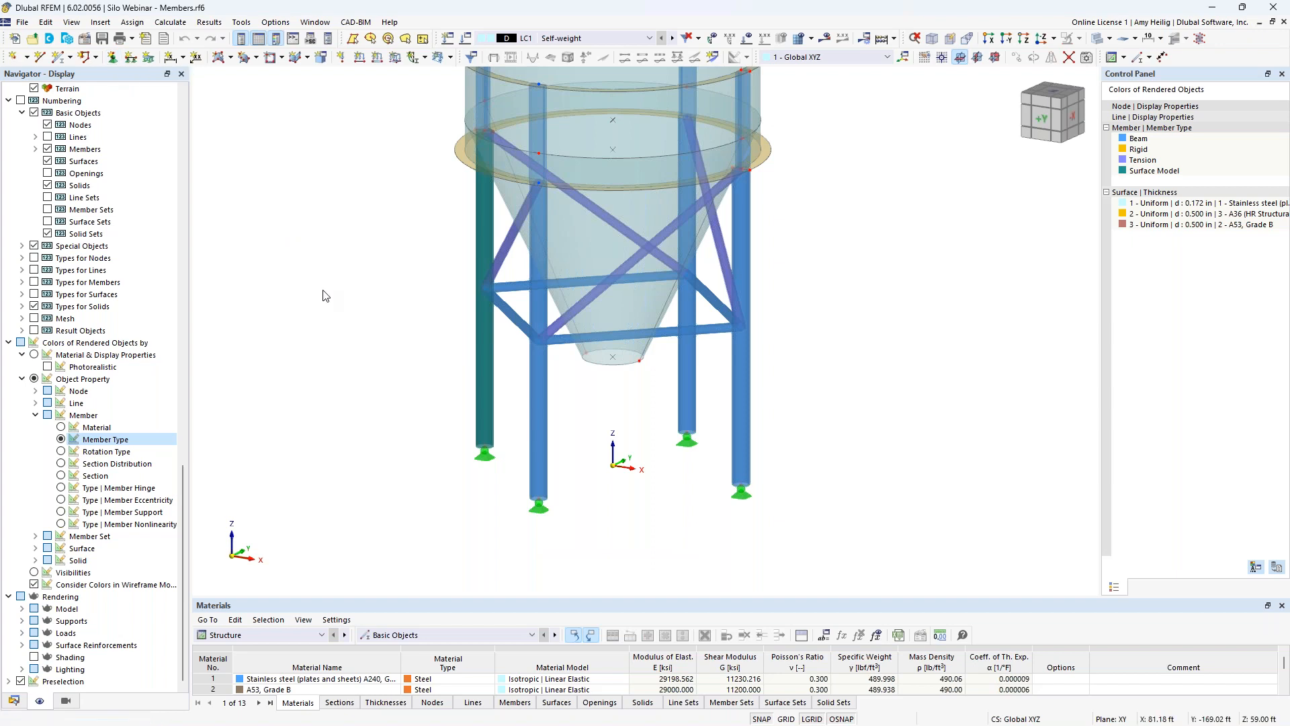
scroll(356, 353, down, 2)
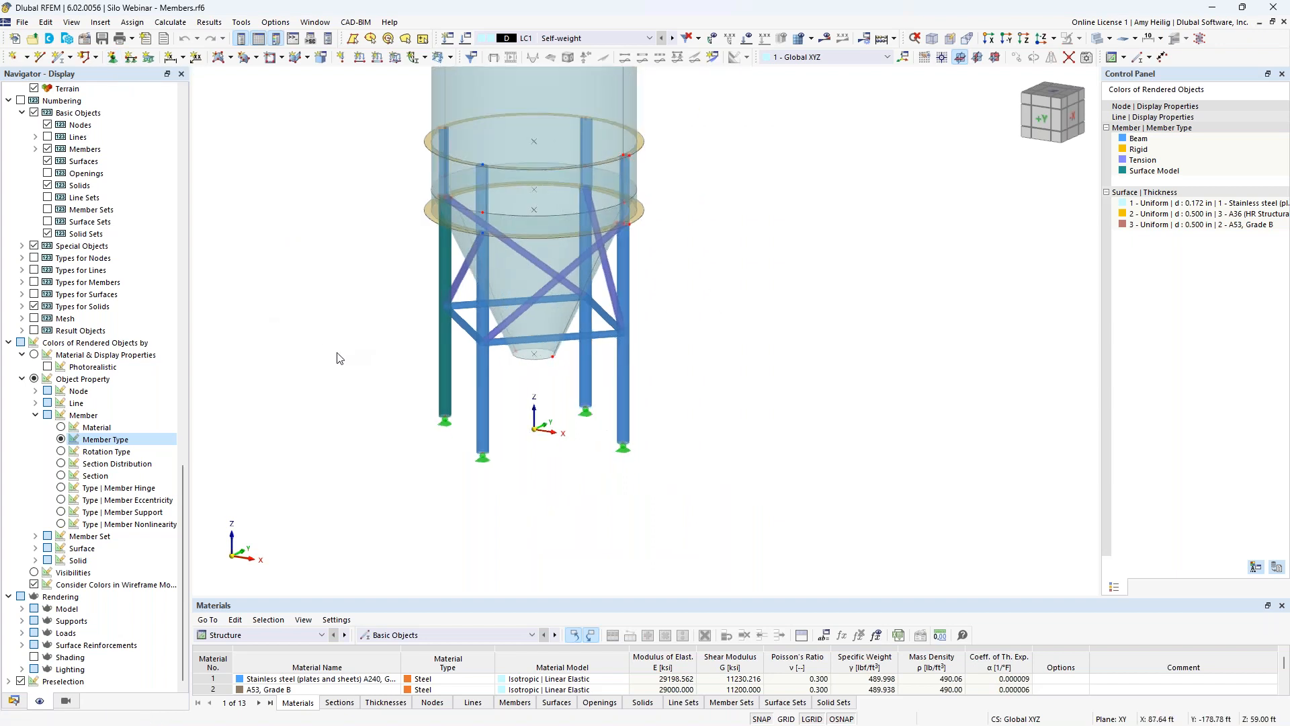
scroll(418, 411, up, 2)
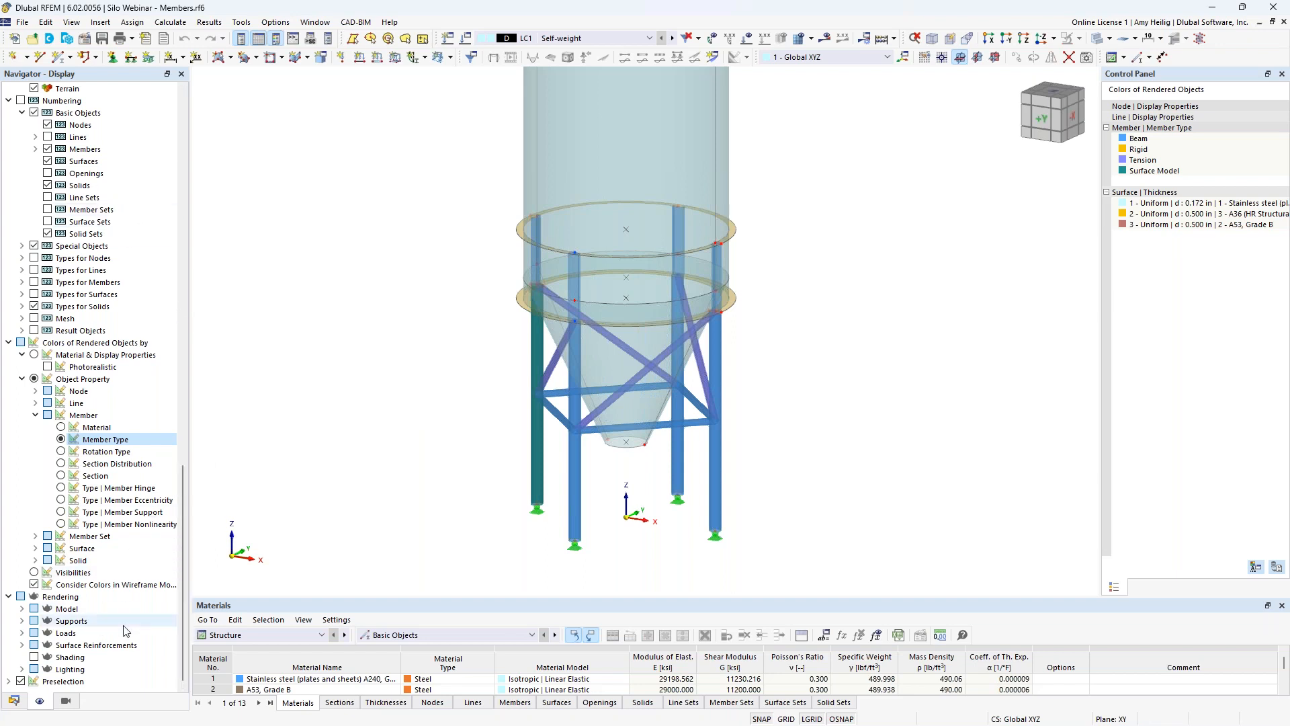
click(74, 700)
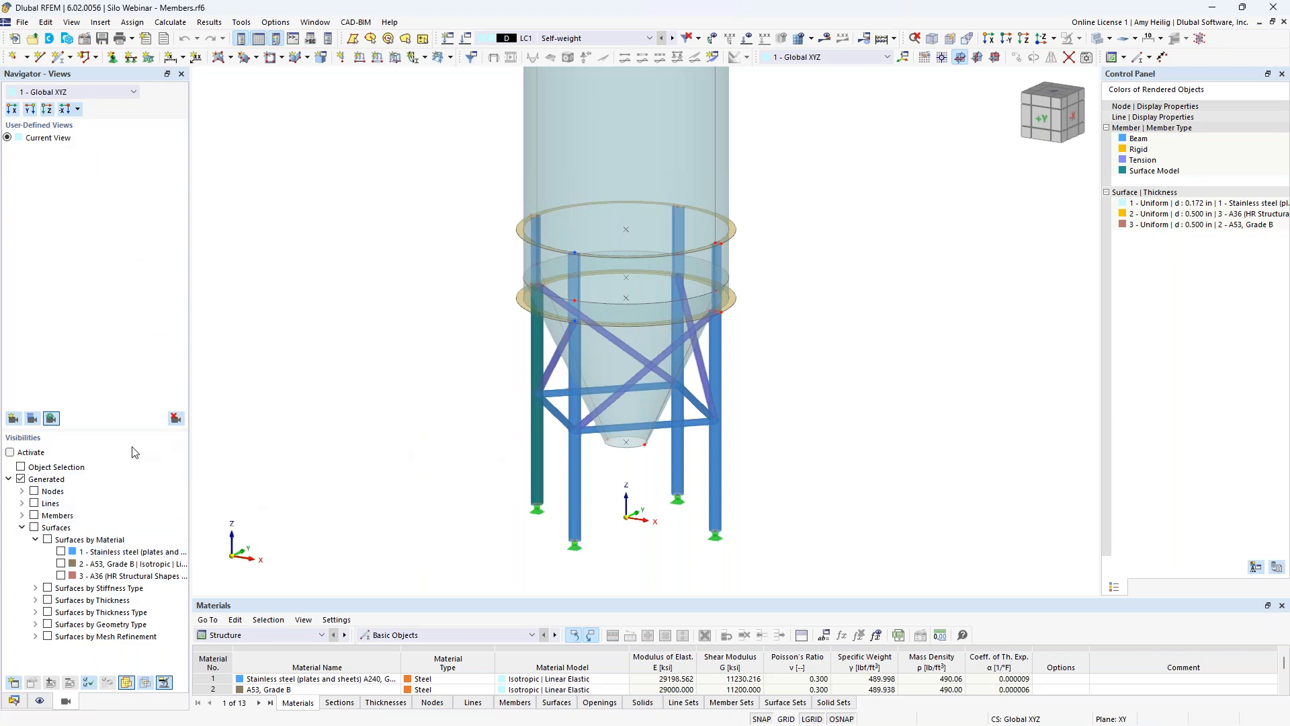
click(34, 527)
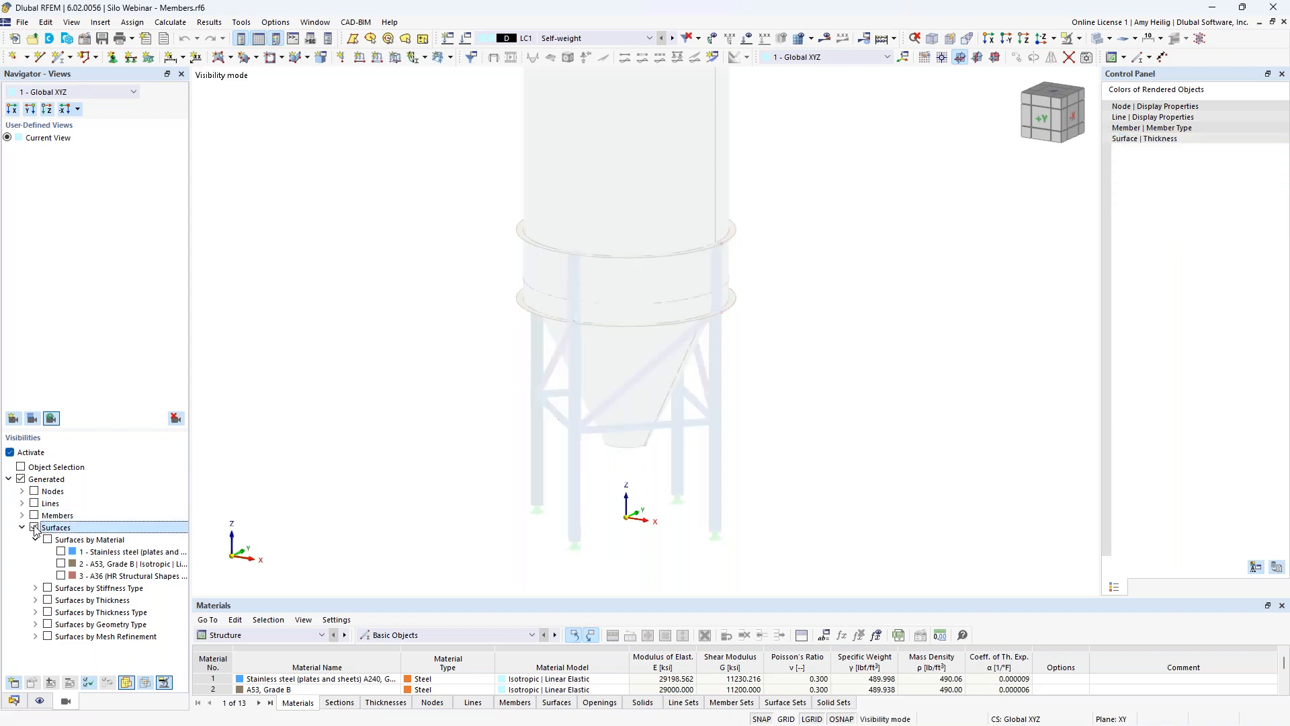
click(62, 552)
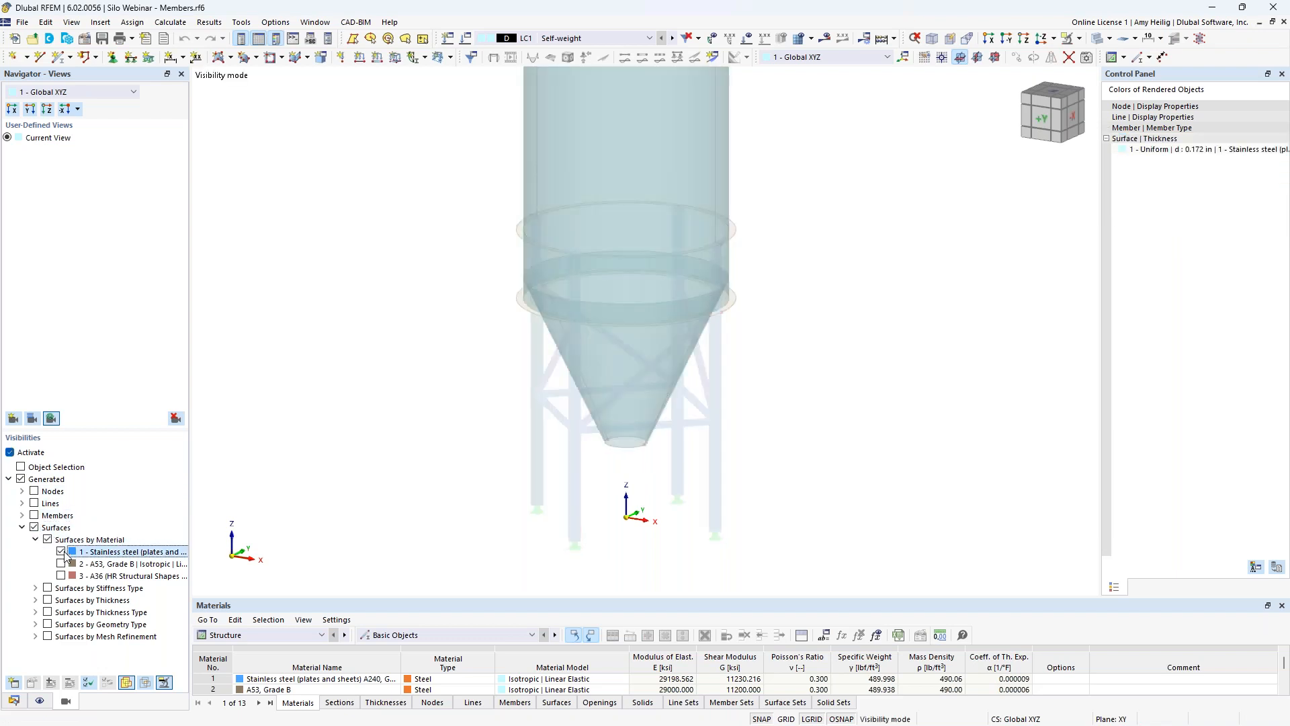
middle_drag(532, 356, 530, 376)
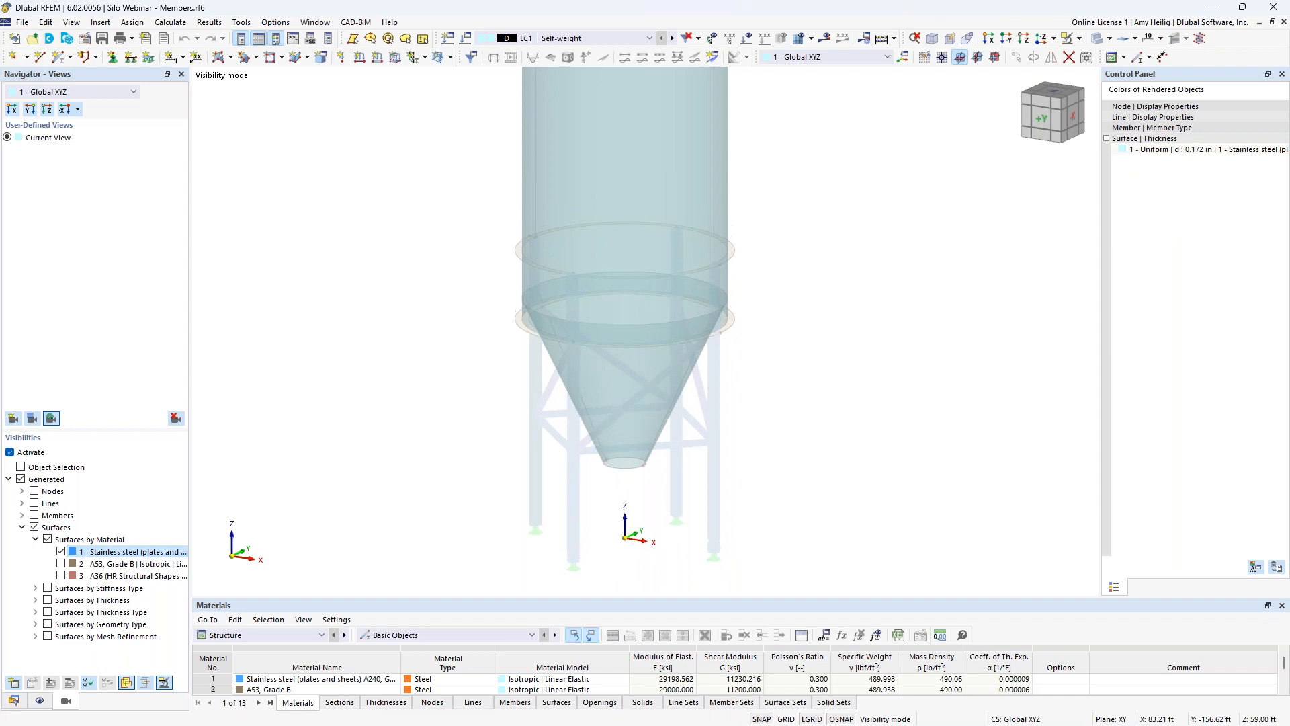
Step: Turn on the display of the local axis systems of the surfaces
scroll(555, 366, down, 5)
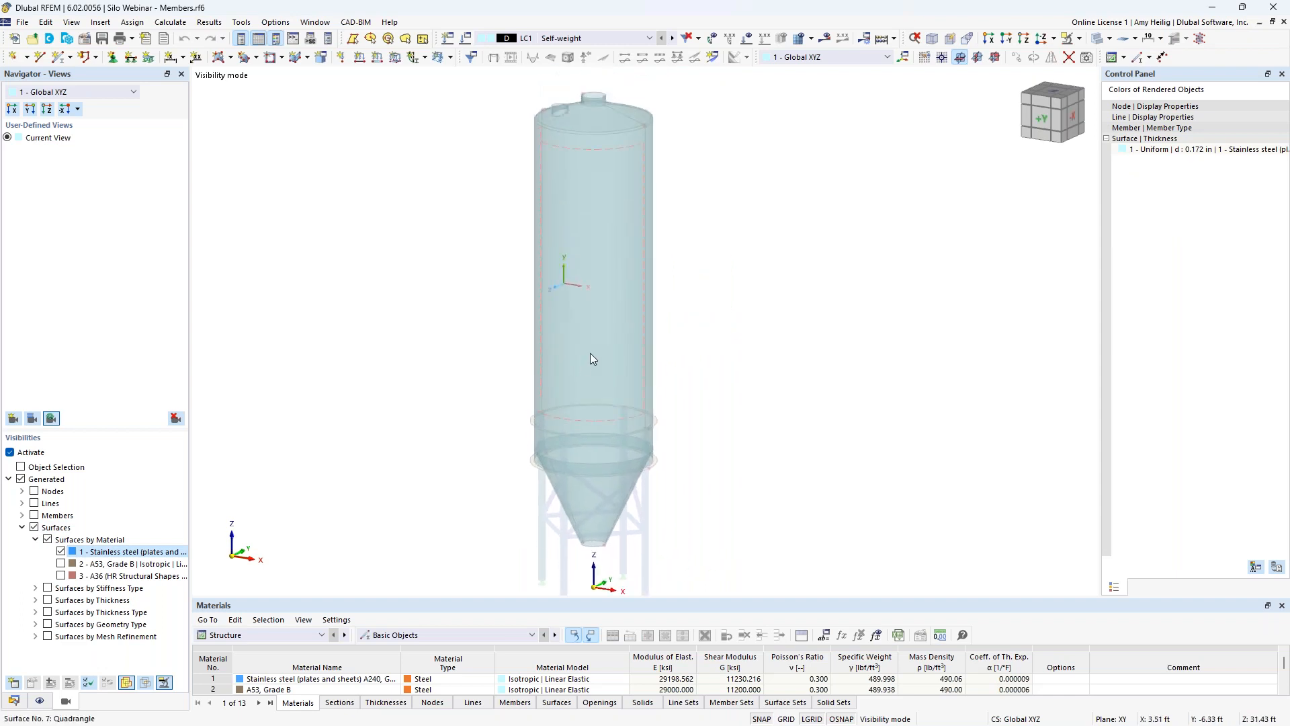
right_click(590, 354)
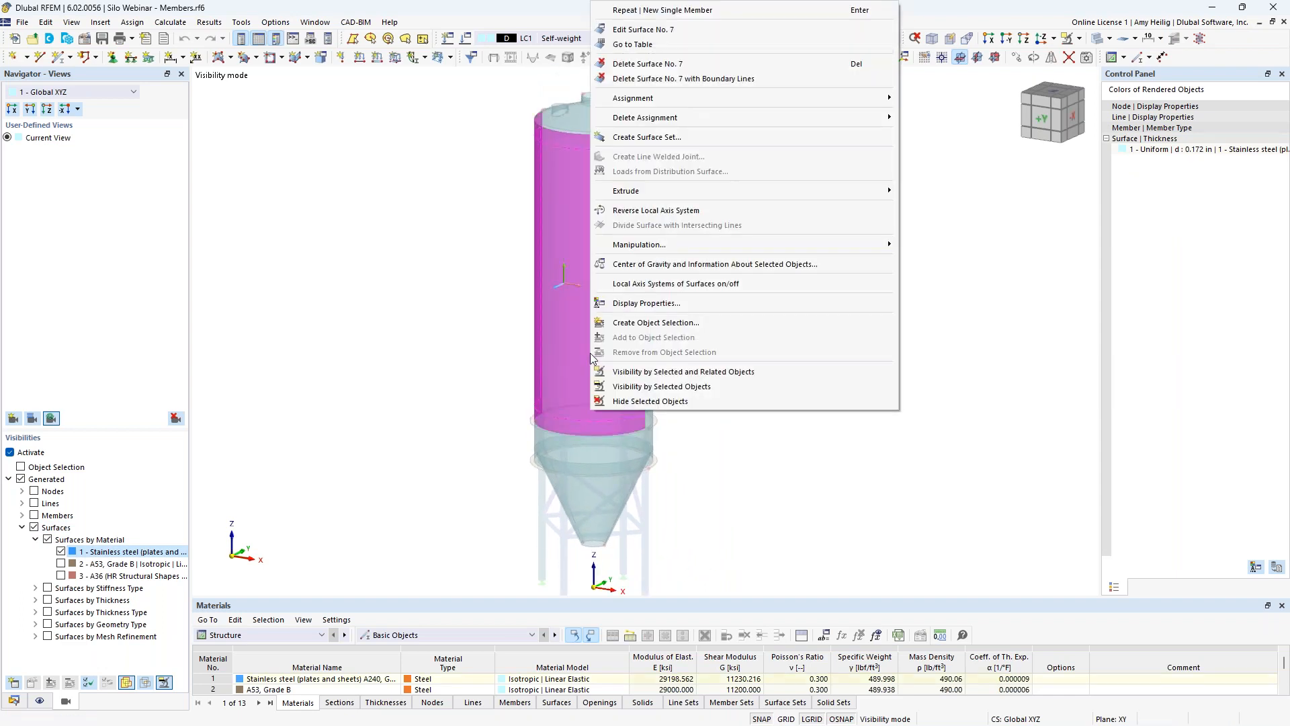
click(672, 284)
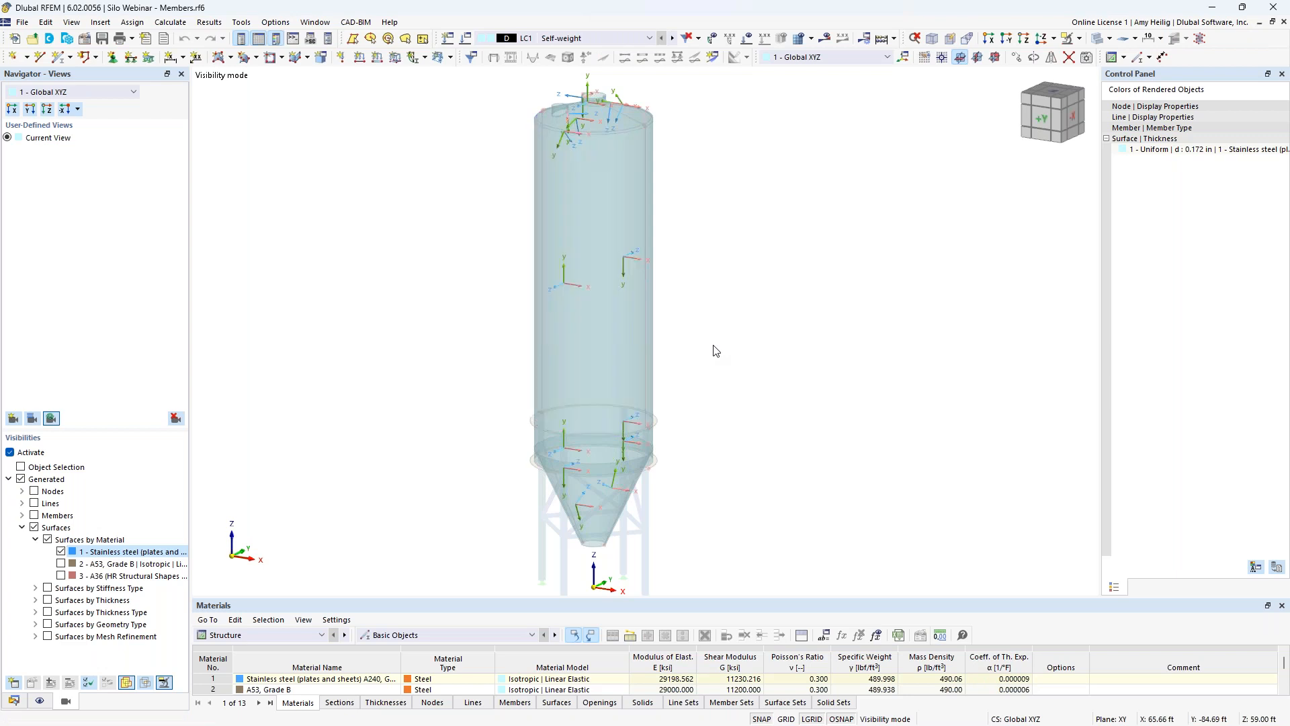
Step: Reverse the local axis systems of the conical hopper surfaces and the -Y half of the short ring around the hopper's top
ctrl+middle_drag(703, 357, 616, 456)
scroll(595, 502, up, 5)
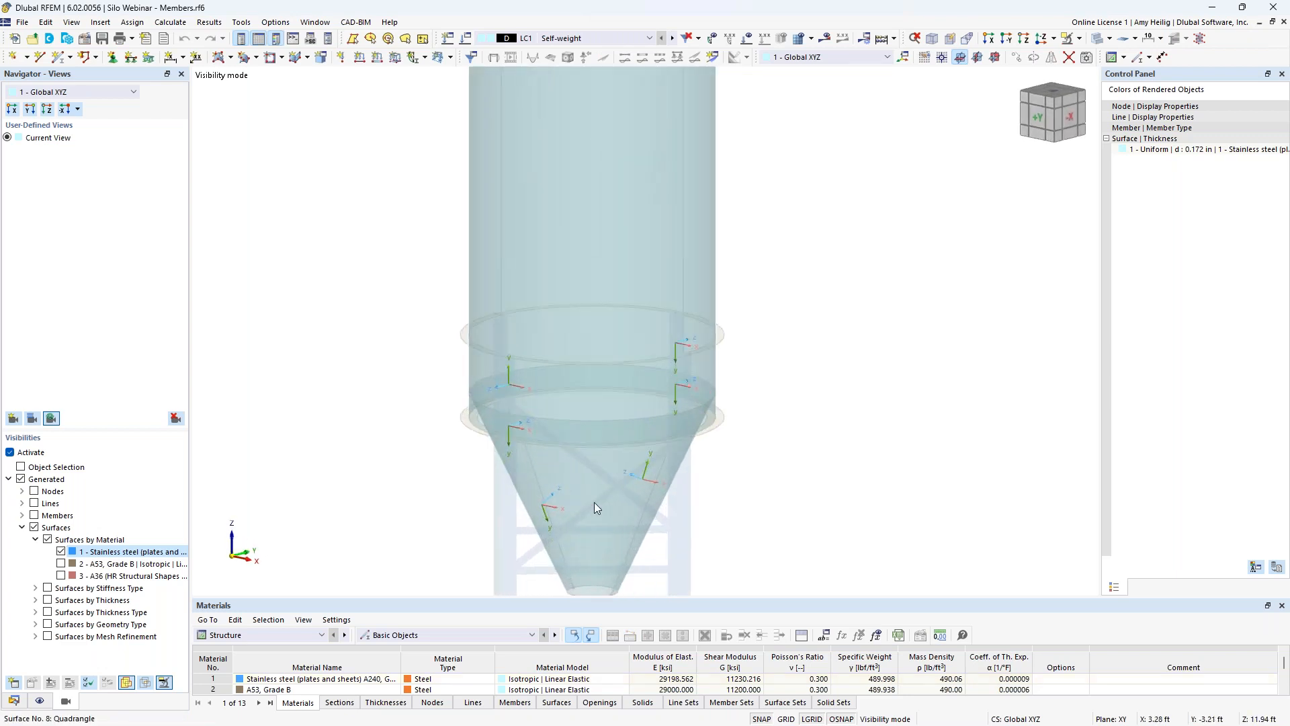
scroll(594, 502, up, 2)
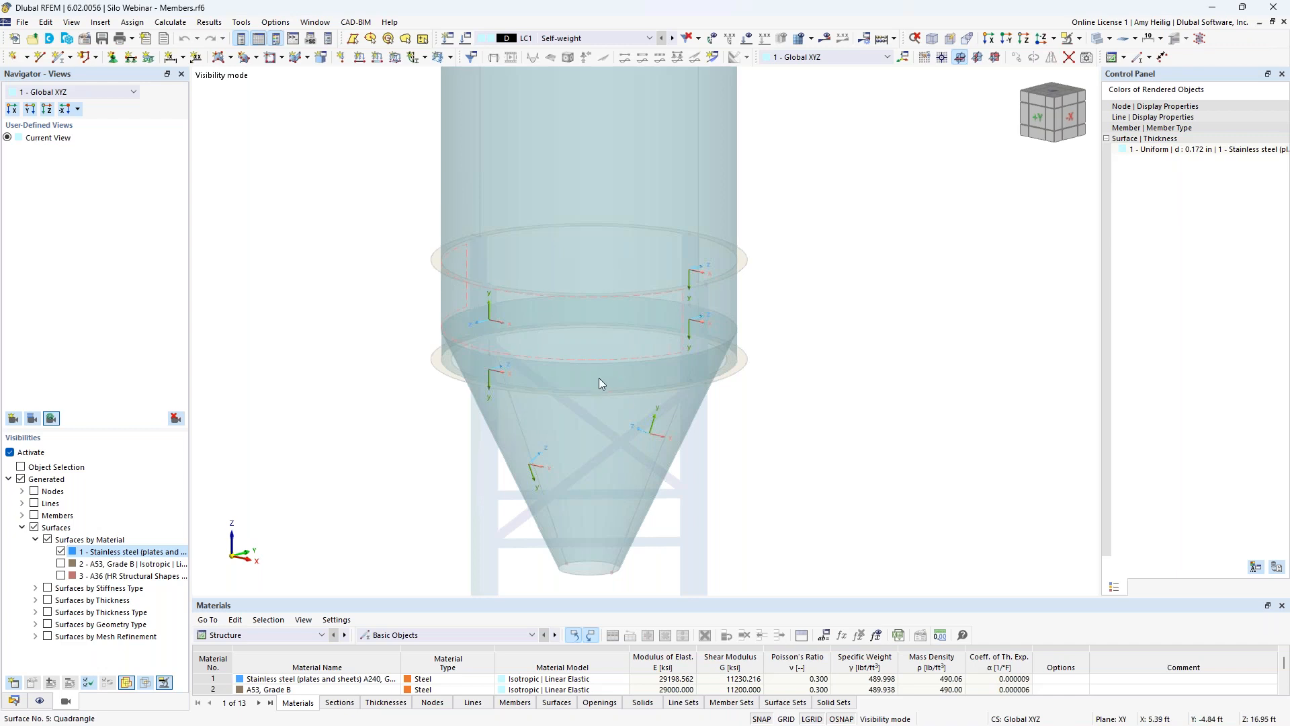
ctrl+middle_drag(573, 383, 506, 385)
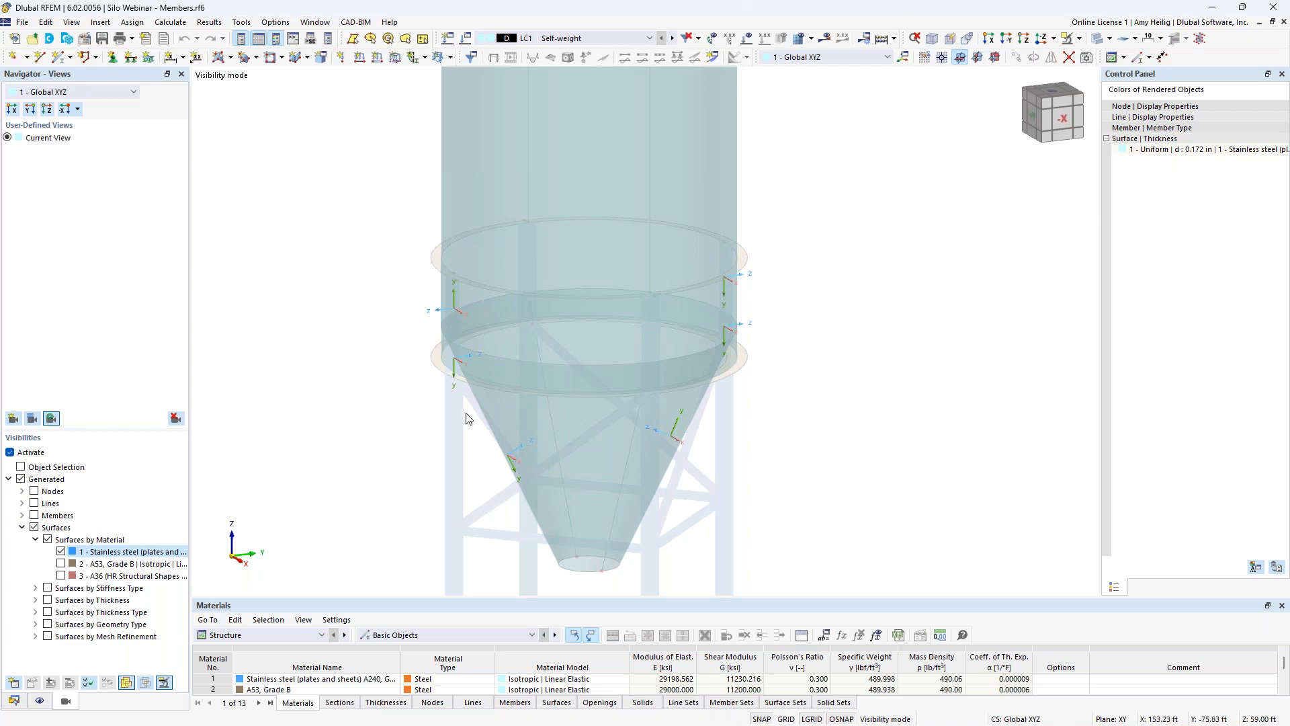
scroll(496, 433, up, 2)
middle_drag(490, 433, 461, 359)
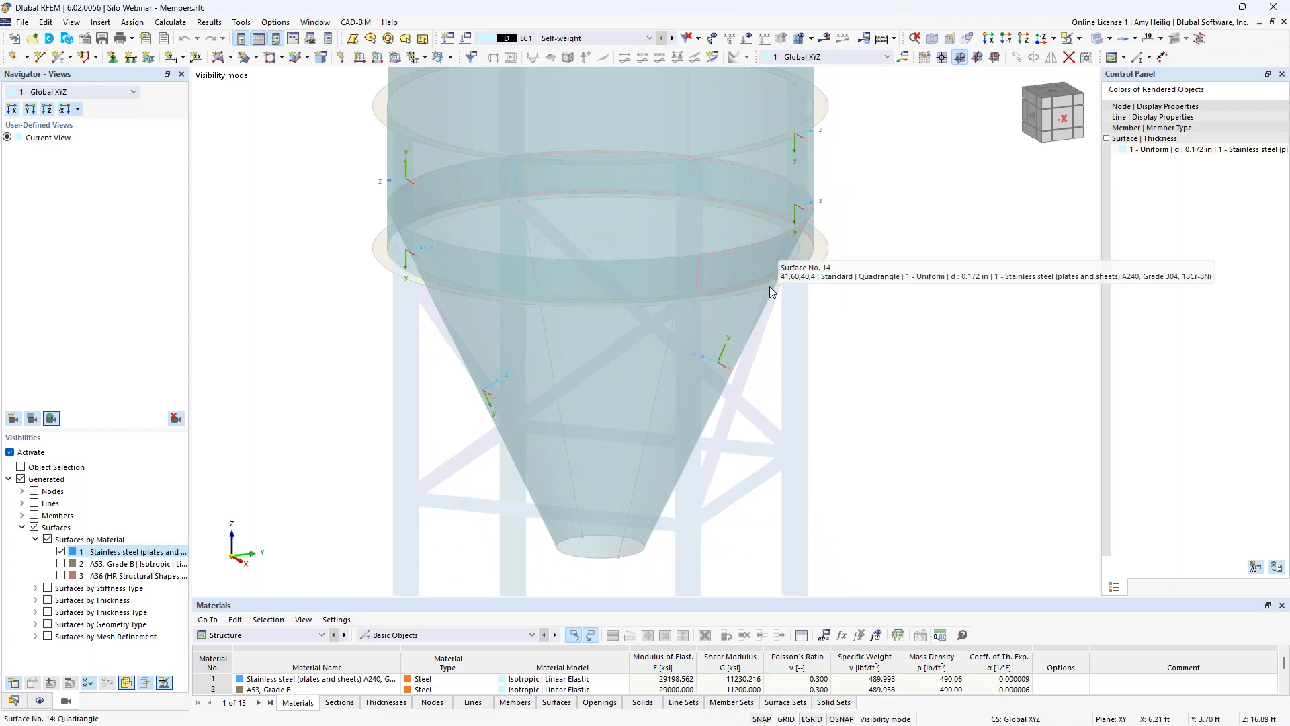
drag(753, 451, 427, 377)
ctrl+middle_drag(437, 376, 401, 268)
click(401, 263)
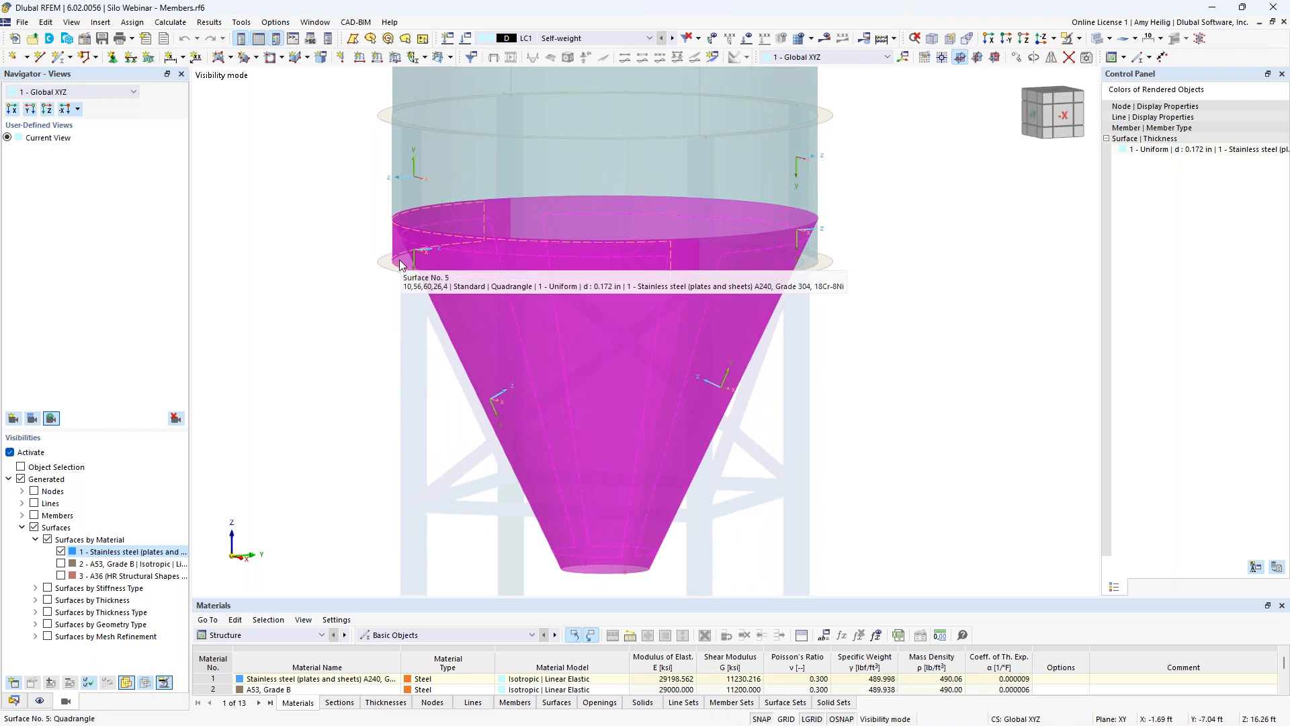
right_click(529, 369)
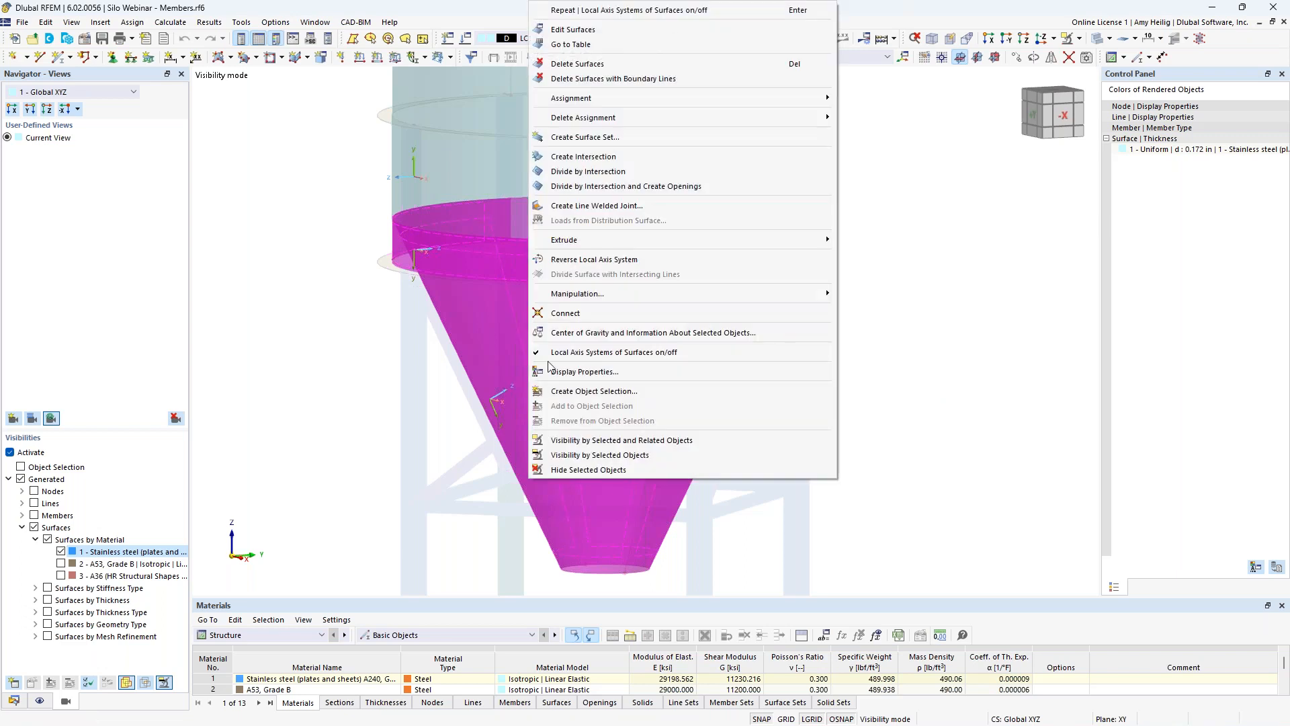
click(589, 261)
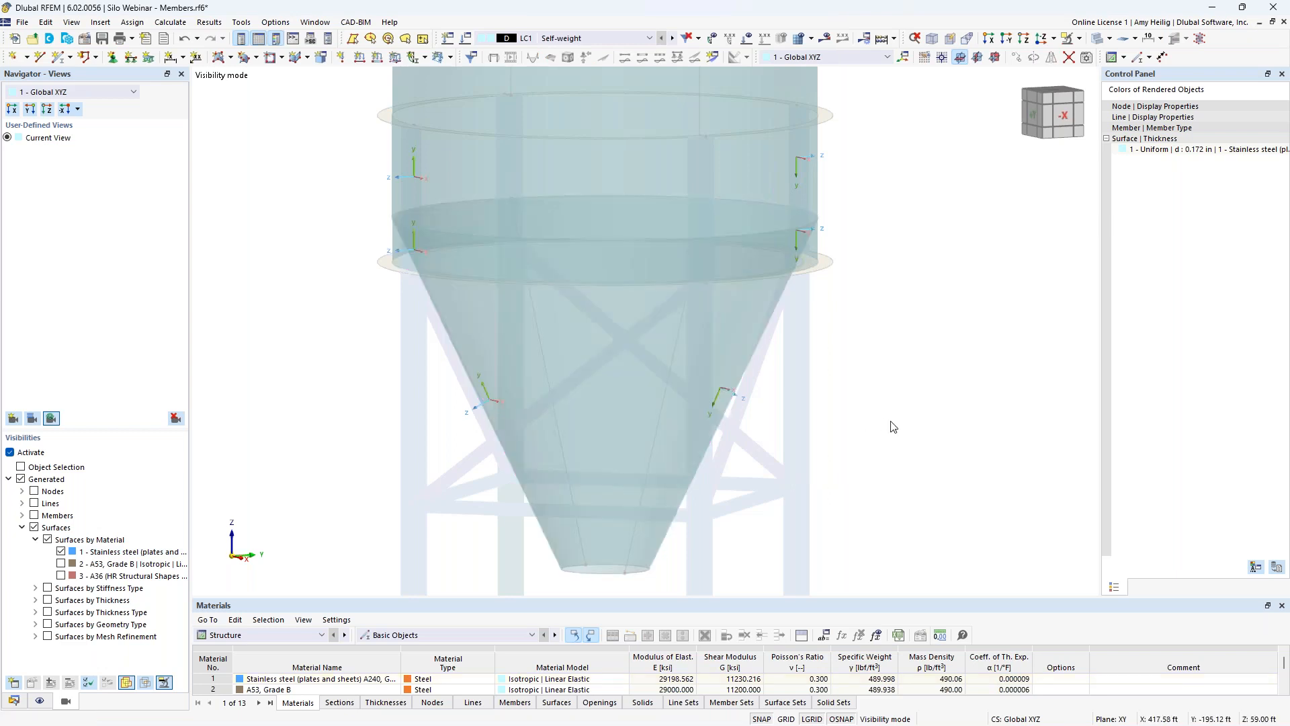
Step: Examine the local z- and y-axis directions of the hopper, ring and cylindrical shell surfaces on both sides of the silo
ctrl+middle_drag(869, 440, 850, 466)
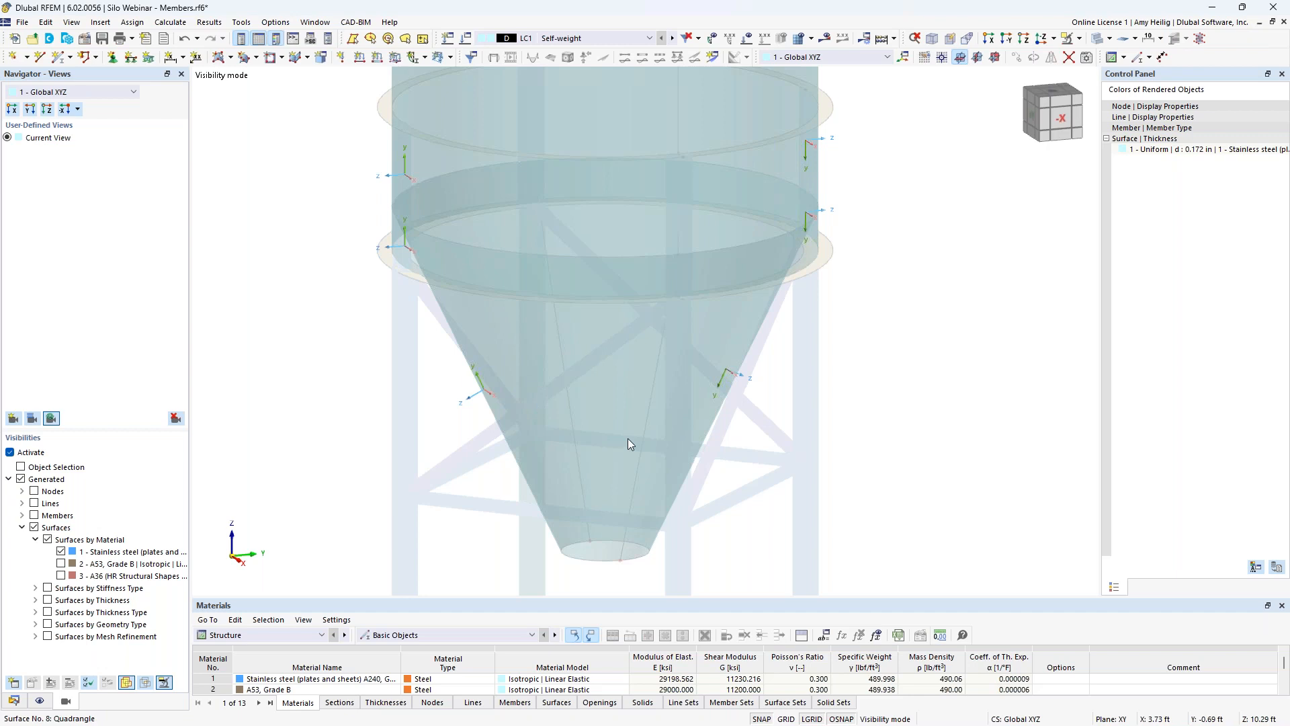
scroll(690, 421, down, 4)
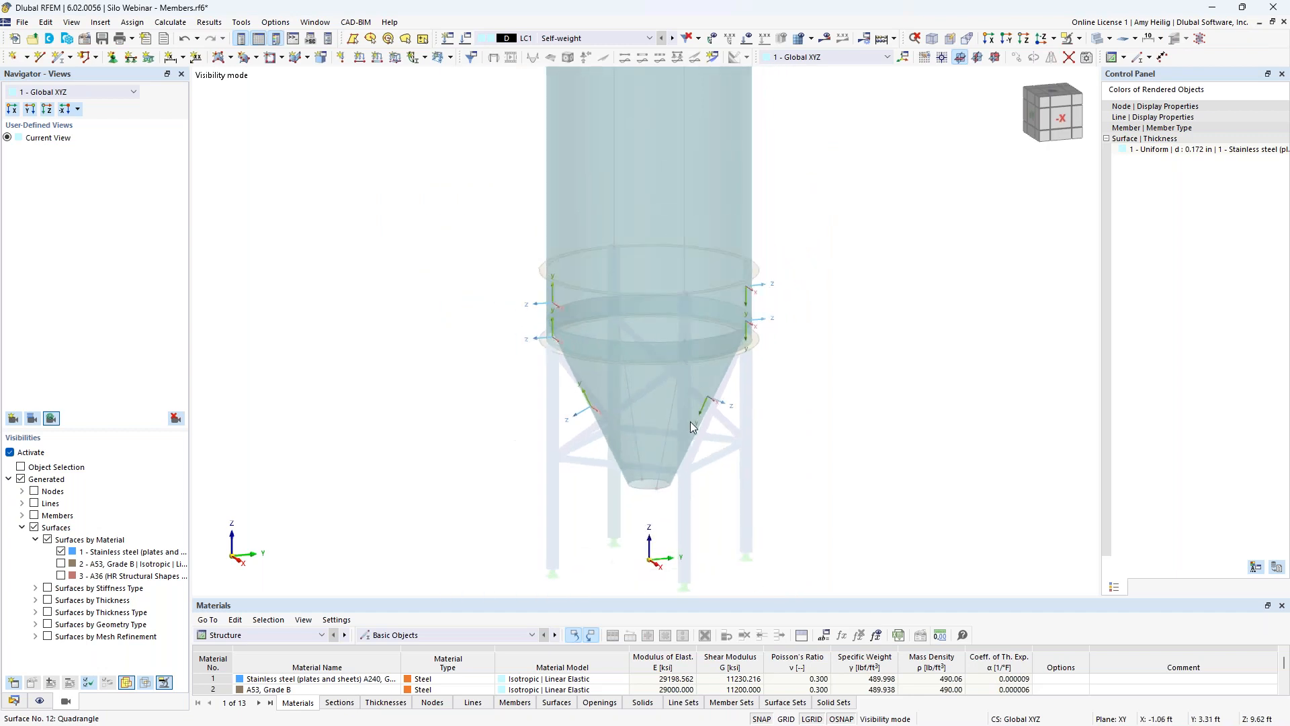
scroll(691, 421, down, 3)
middle_drag(776, 339, 770, 449)
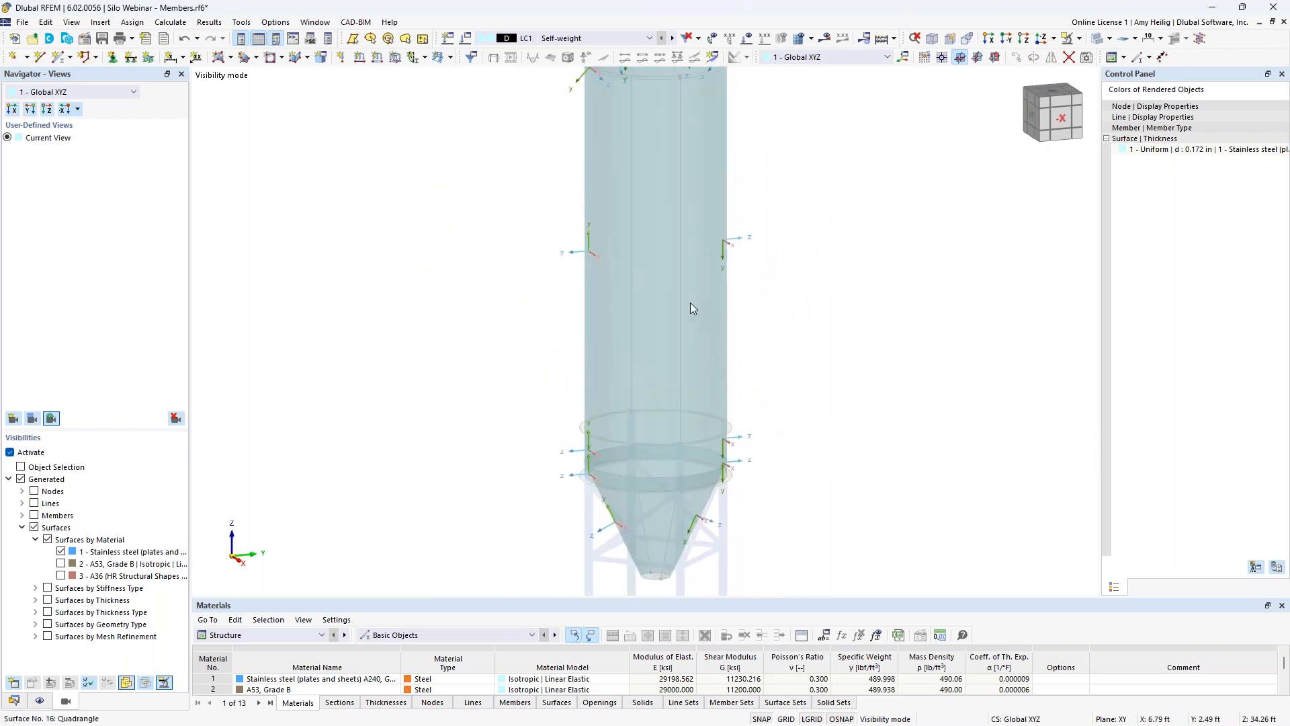
scroll(594, 242, up, 2)
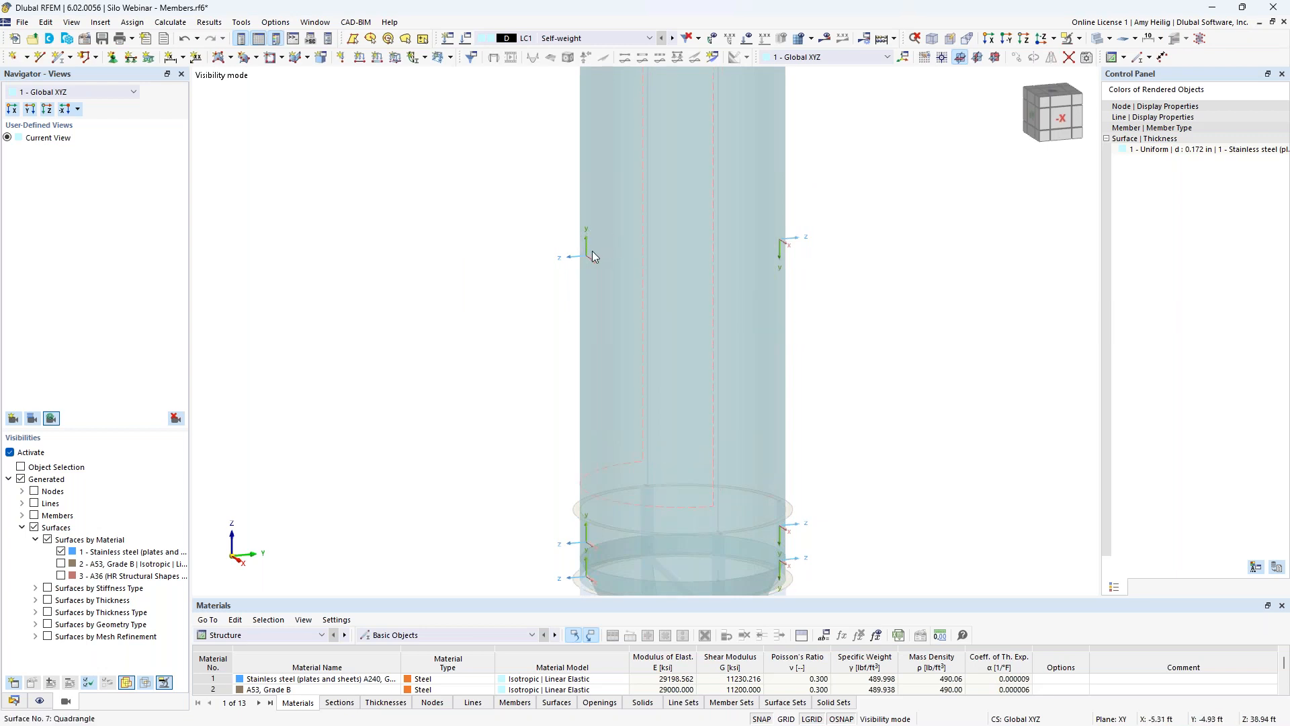
scroll(613, 236, up, 2)
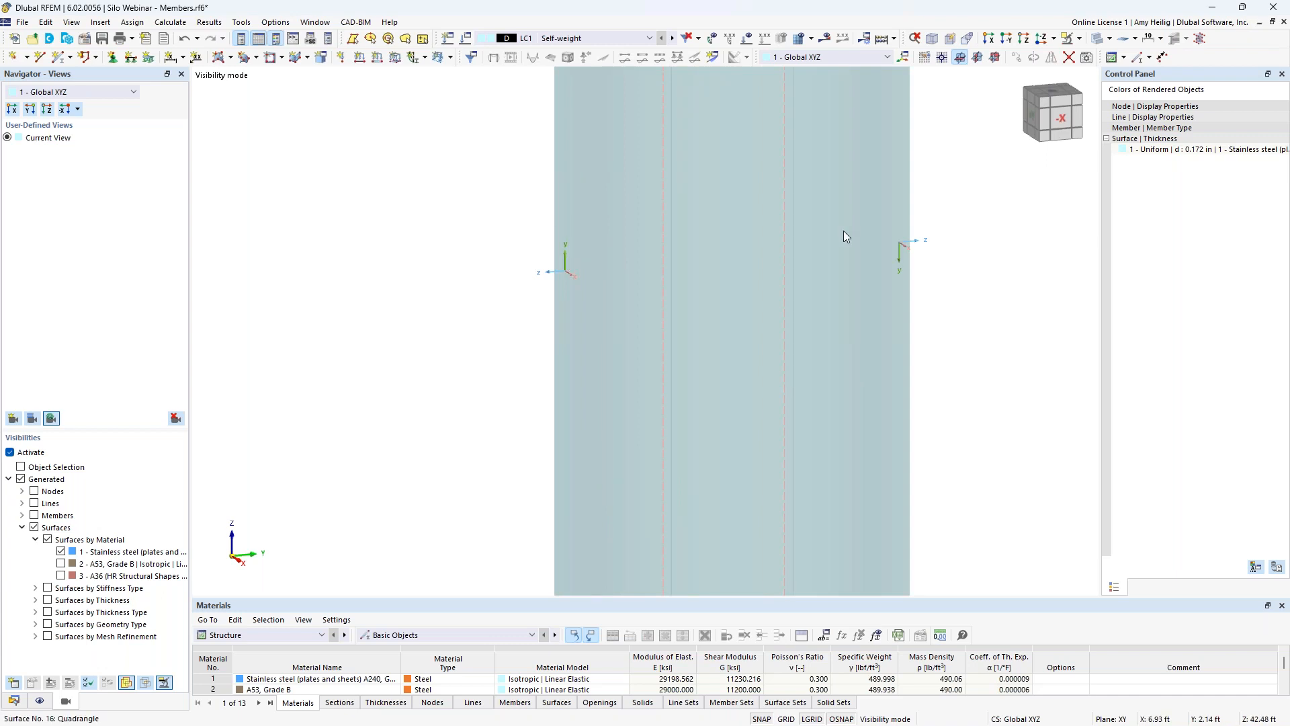
scroll(874, 282, down, 3)
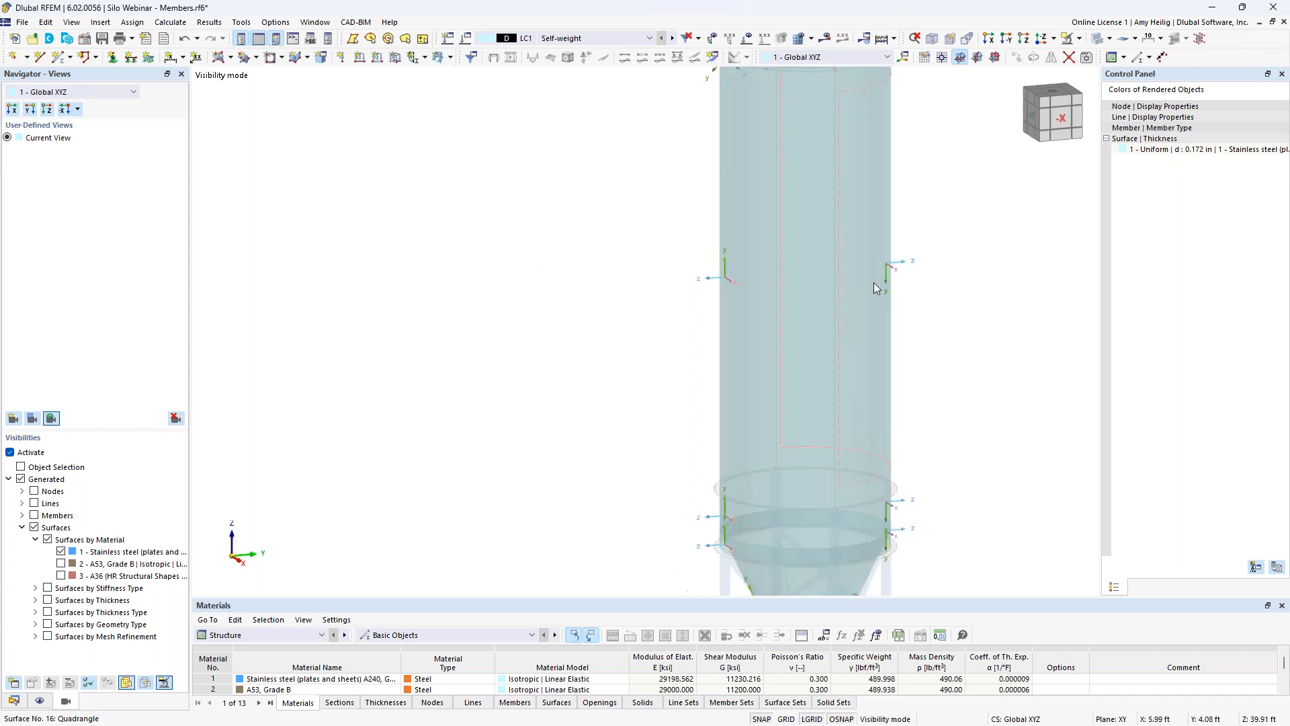
middle_drag(942, 446, 830, 395)
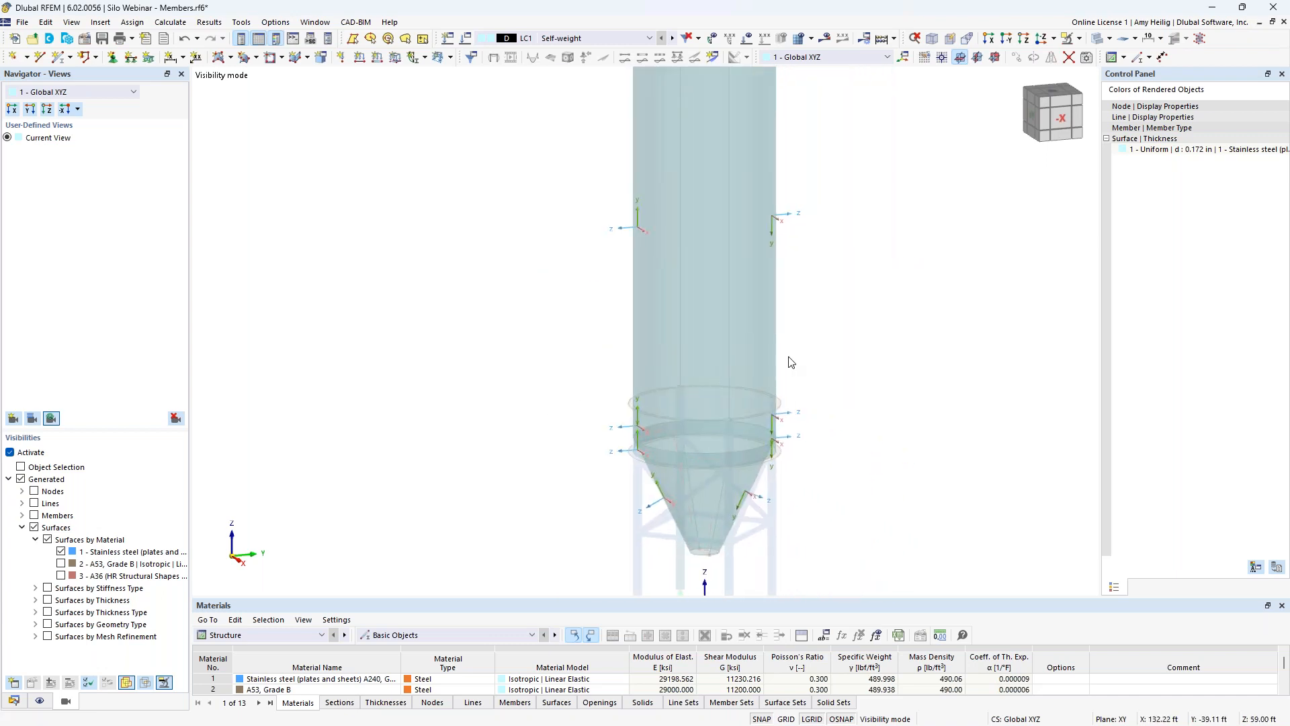
scroll(836, 541, down, 1)
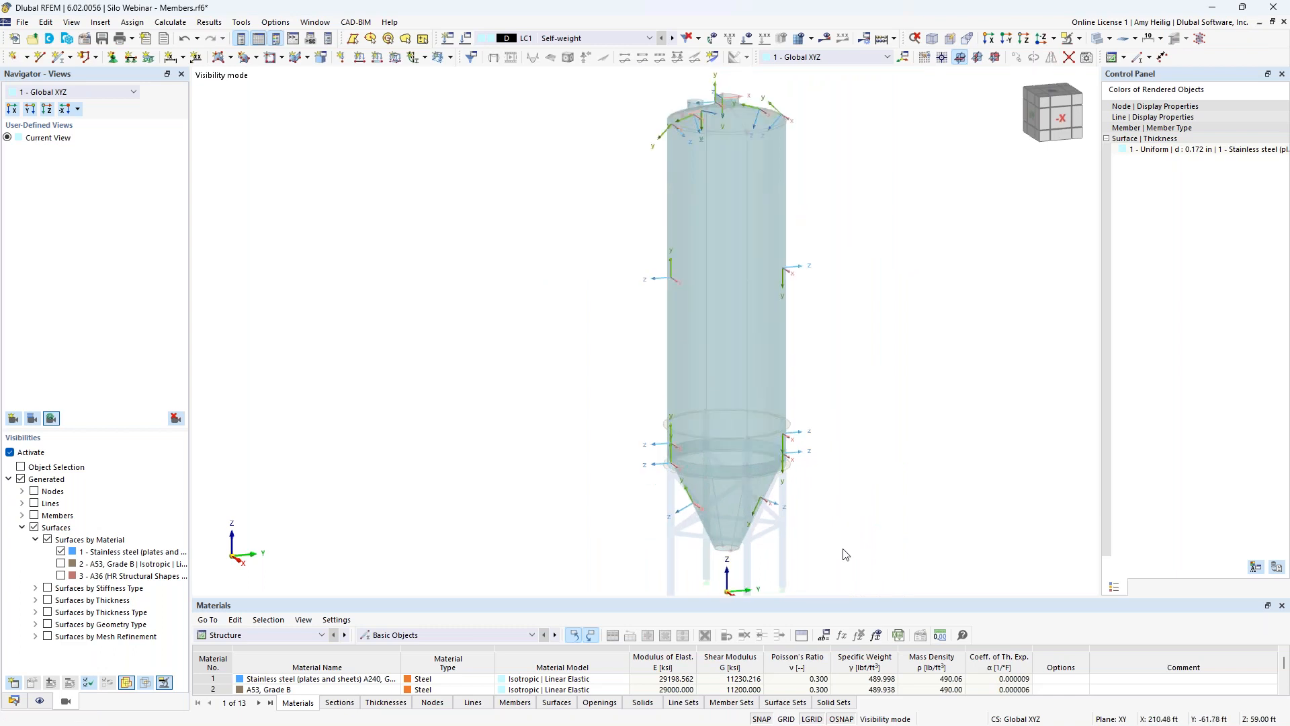
Step: Select the hopper, ring and cylindrical shell surfaces together with the central and offset nozzle surfaces on the roof
drag(754, 517, 604, 221)
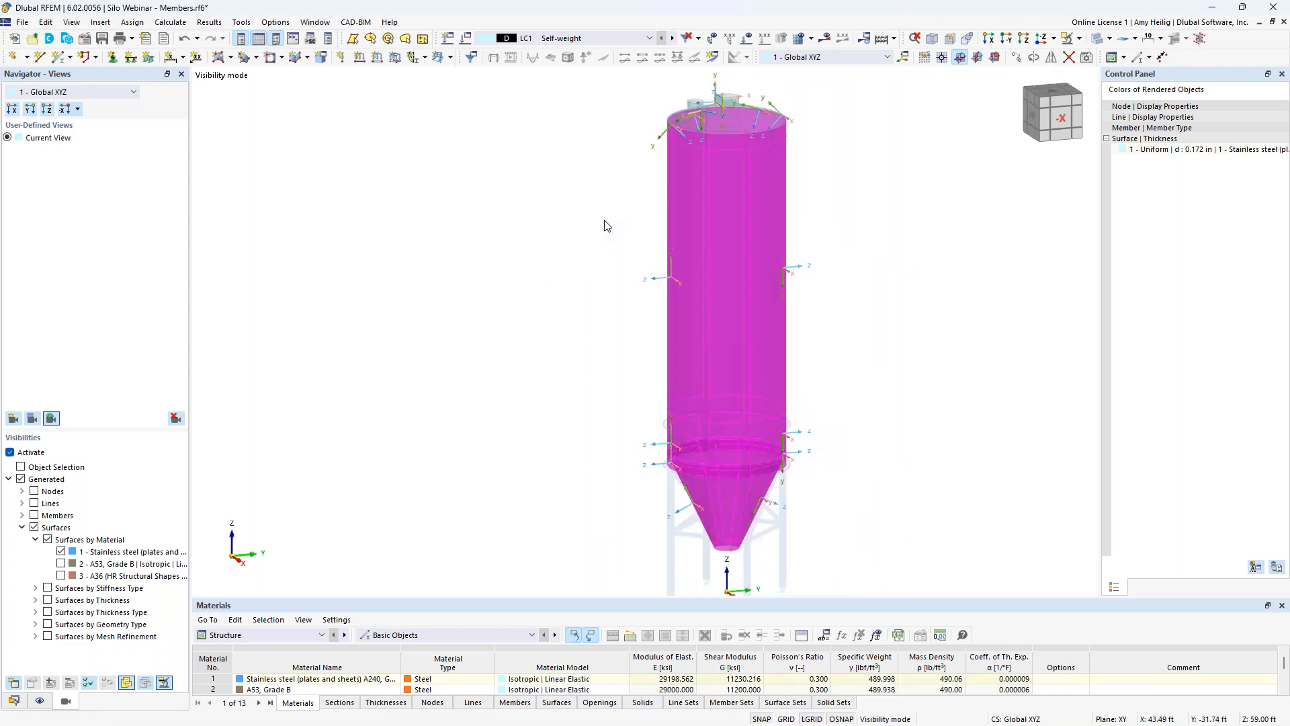
middle_drag(809, 202, 803, 329)
scroll(734, 222, up, 6)
middle_drag(758, 234, 770, 205)
ctrl+drag(771, 205, 573, 134)
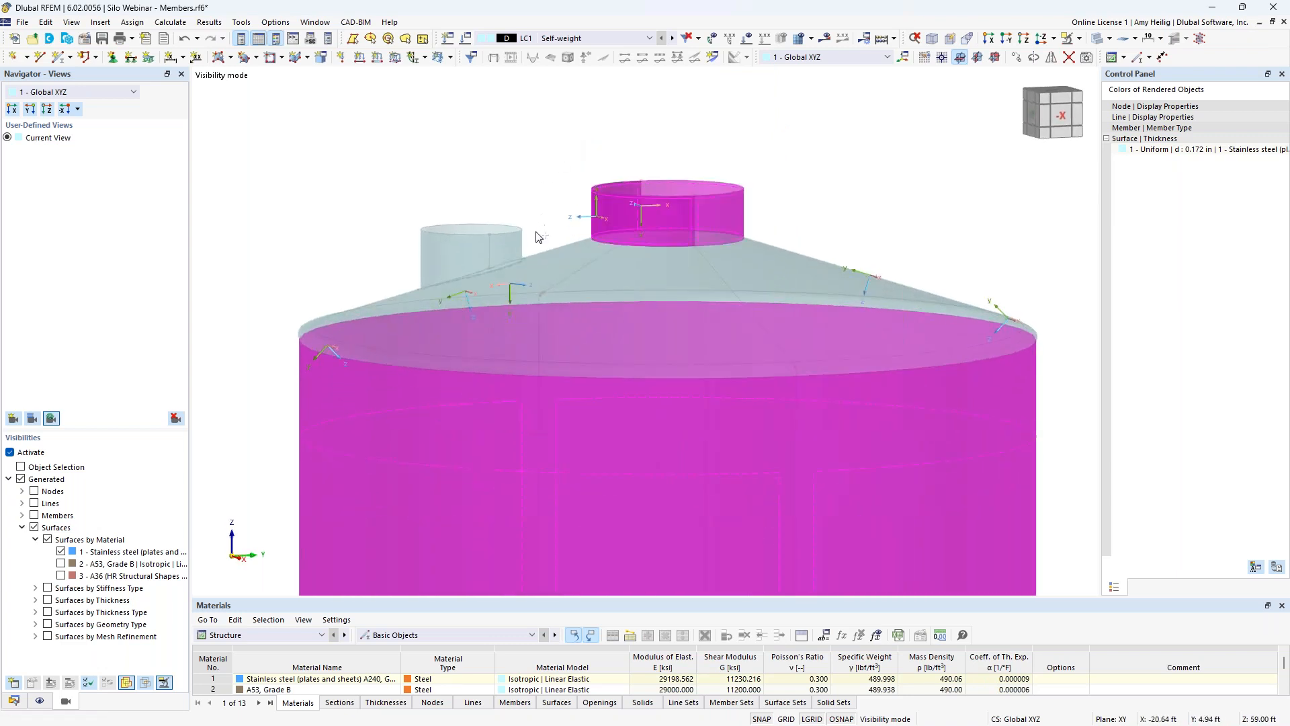
ctrl+drag(527, 233, 398, 181)
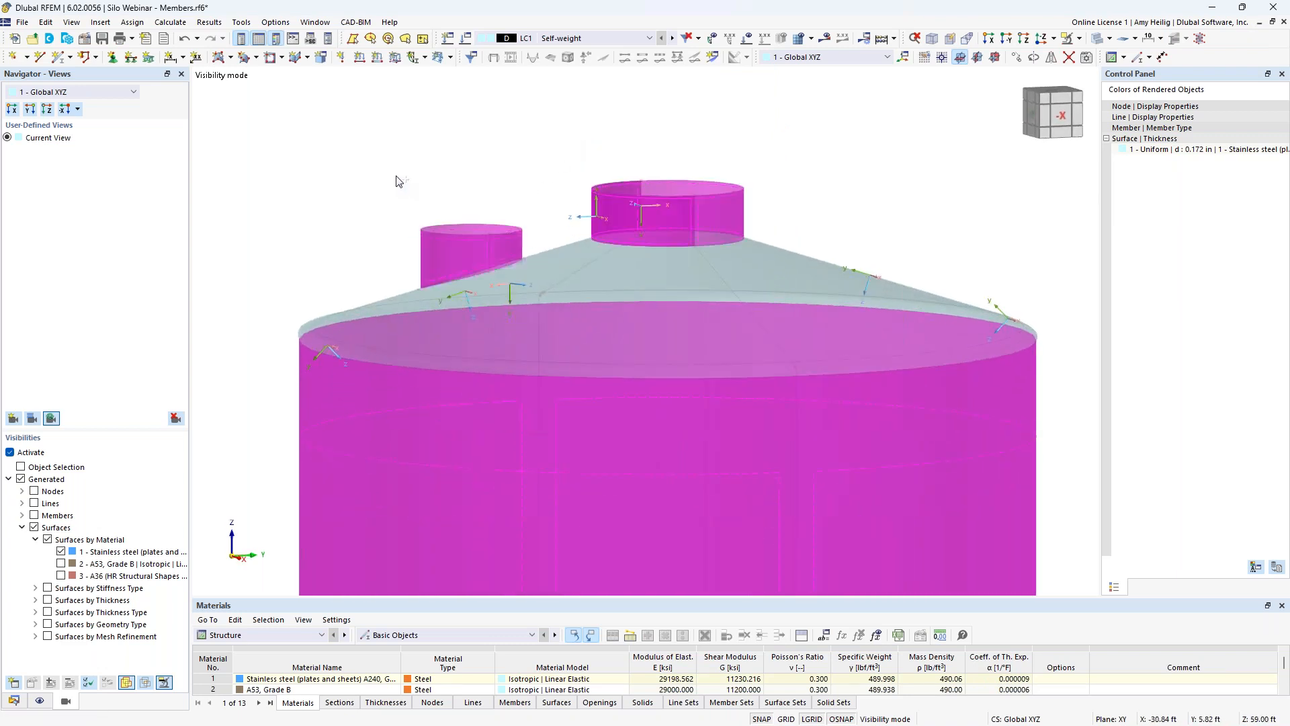
Step: Edit the selected surfaces' input axes, setting the category to Axis parallel to lines with axis y
double_click(699, 214)
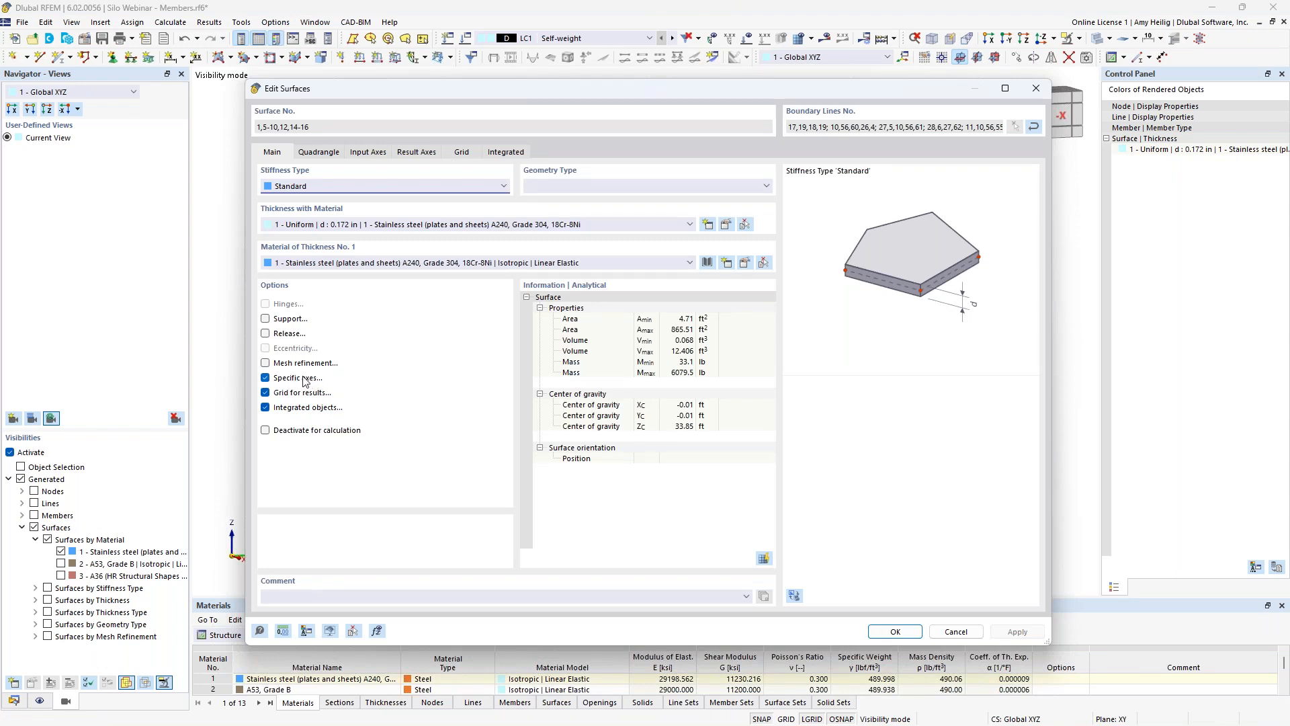
click(366, 153)
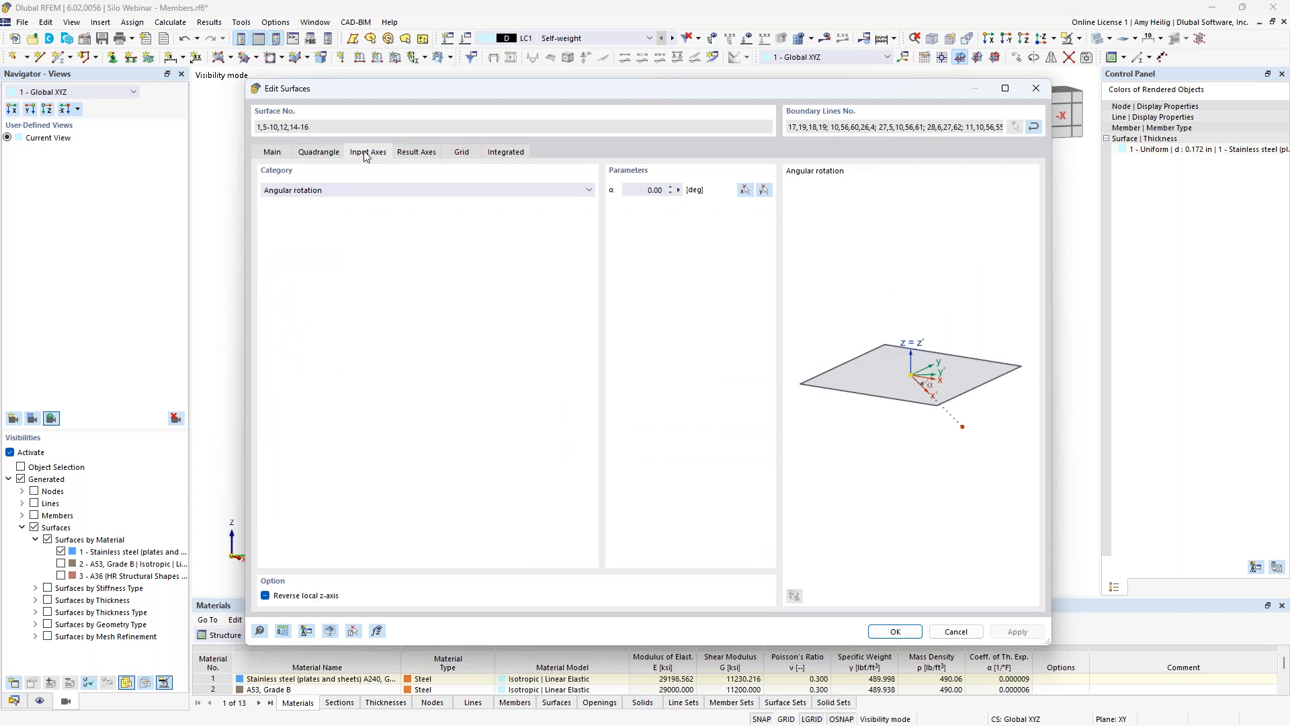
click(360, 190)
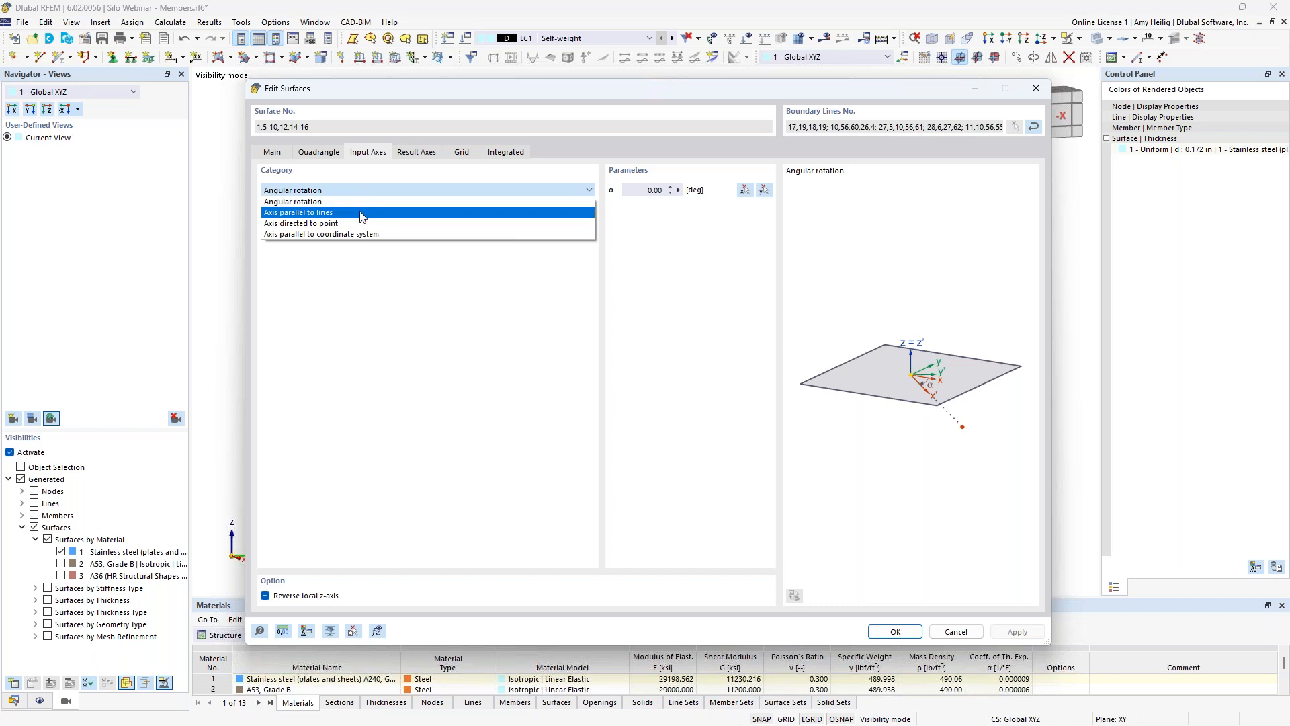
click(361, 213)
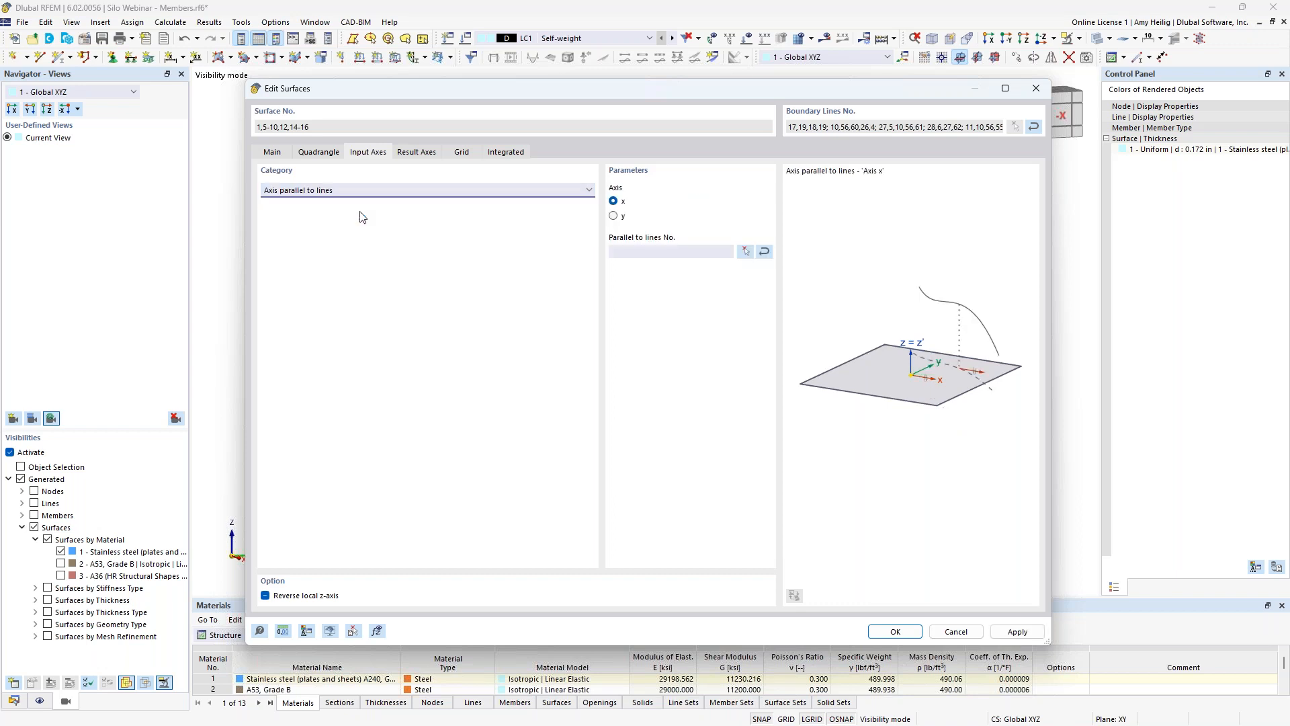
click(614, 217)
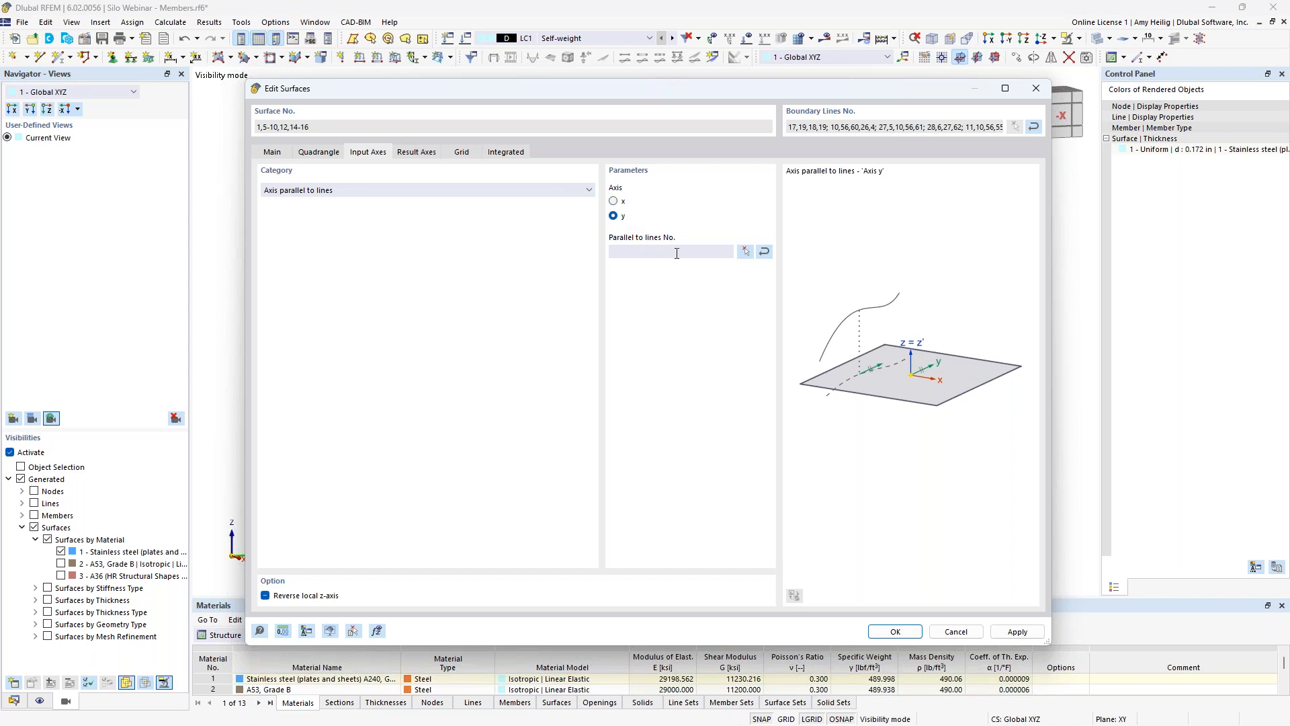
Step: Assign vertical line 49 on the central roof nozzle as the parallel line for the y-axes and apply the surface changes
click(744, 251)
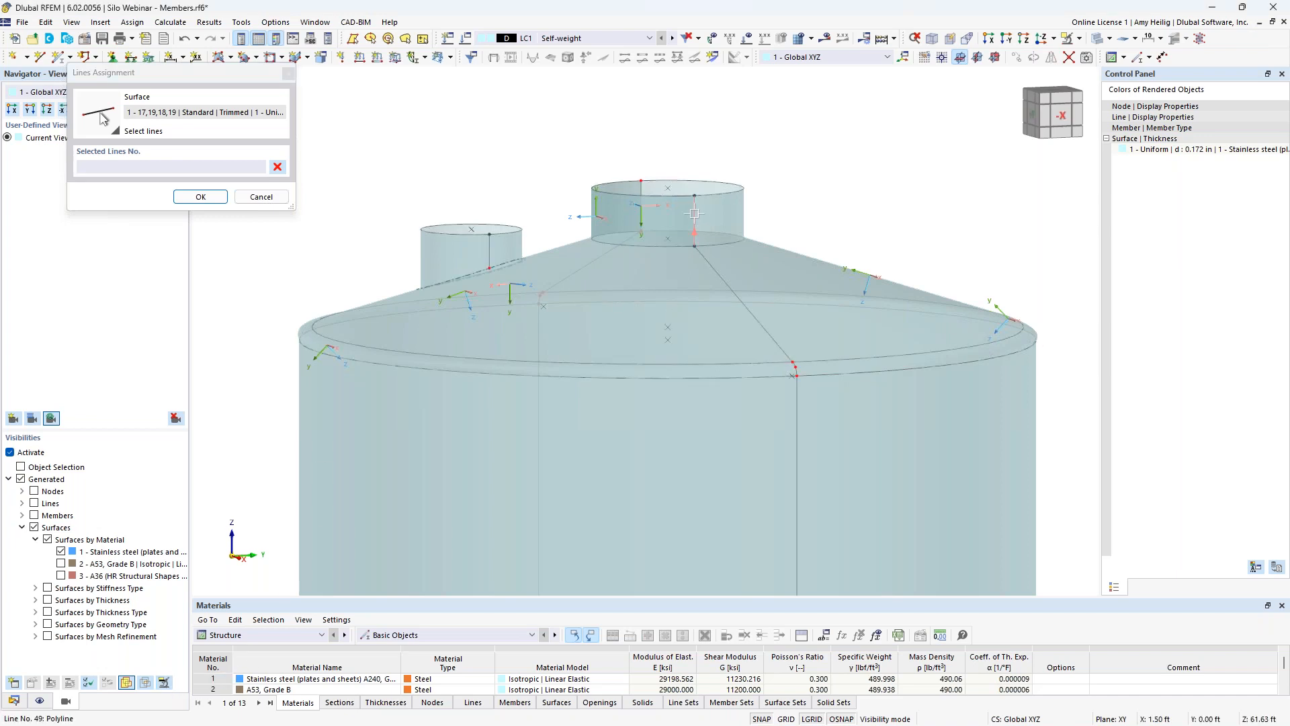
scroll(695, 213, up, 5)
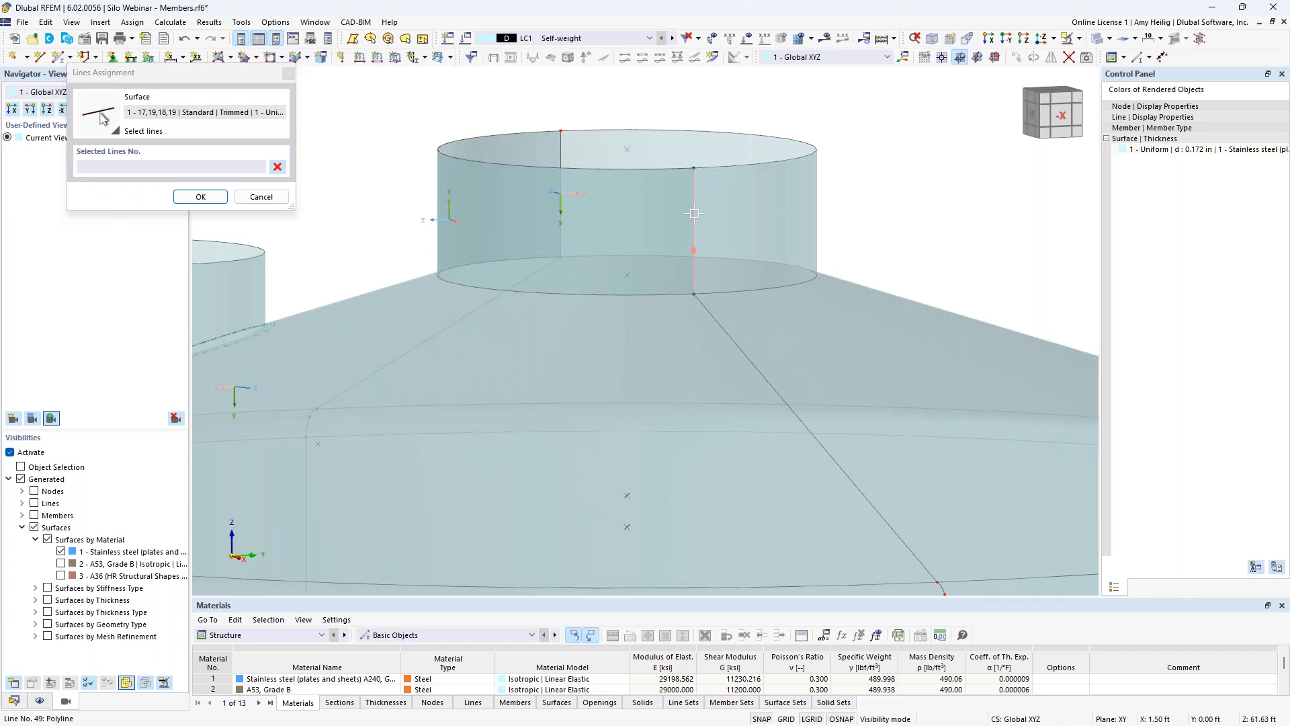
click(694, 213)
click(200, 196)
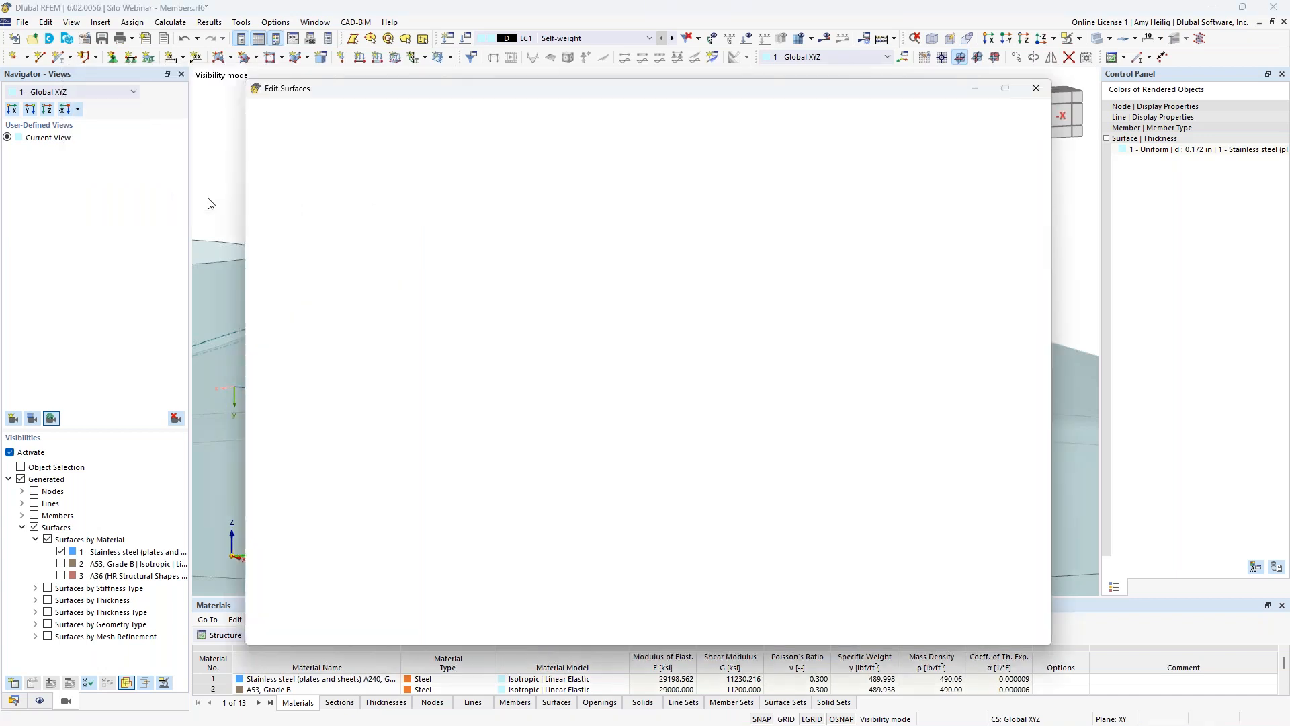
key(Return)
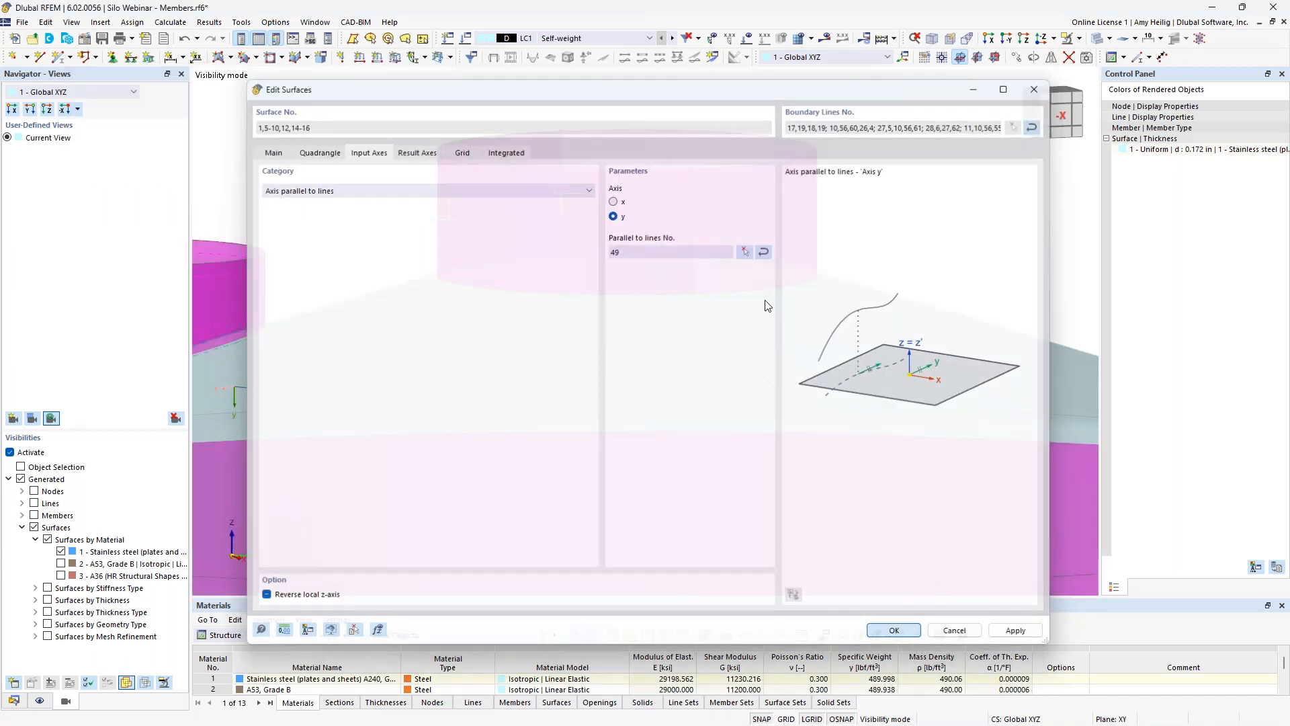
Step: Examine the local axis directions along the hopper, cylindrical shell and roof surfaces
scroll(758, 286, down, 5)
middle_drag(939, 498, 881, 208)
middle_drag(893, 491, 872, 154)
scroll(830, 235, down, 1)
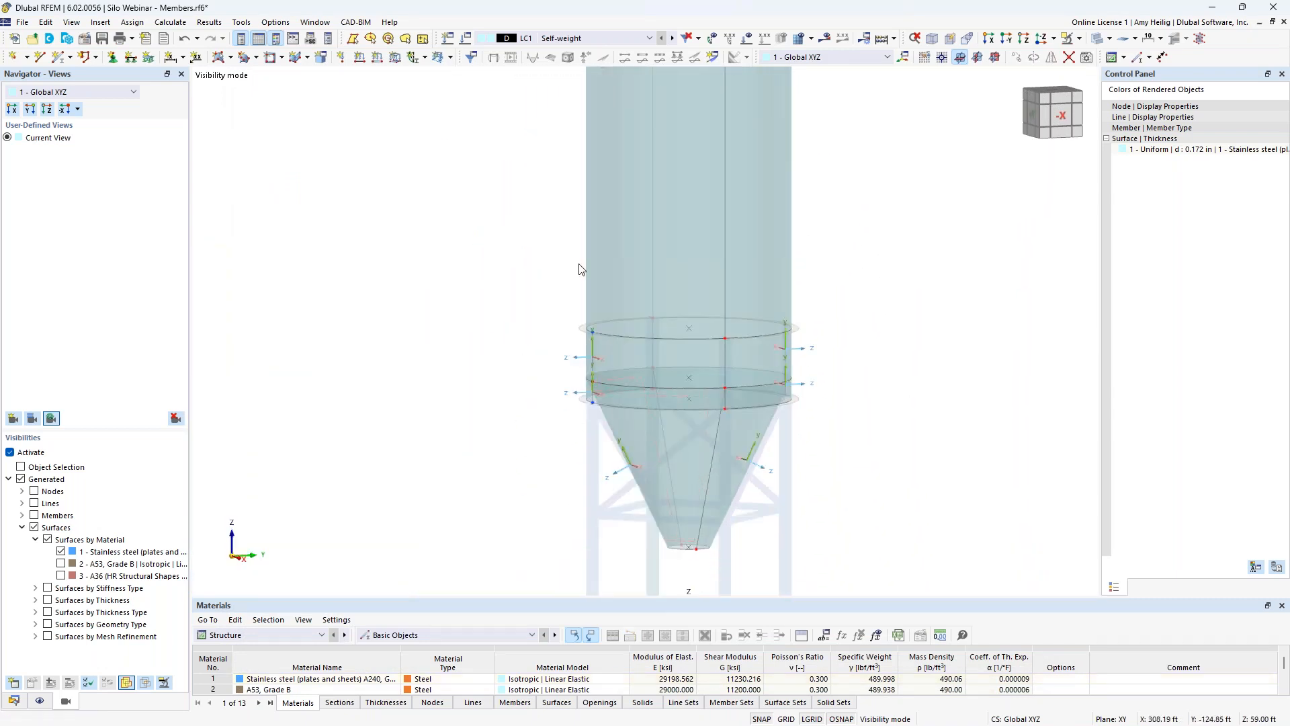
mouse_move(856, 244)
middle_down()
mouse_move(867, 454)
mouse_move(872, 409)
middle_up()
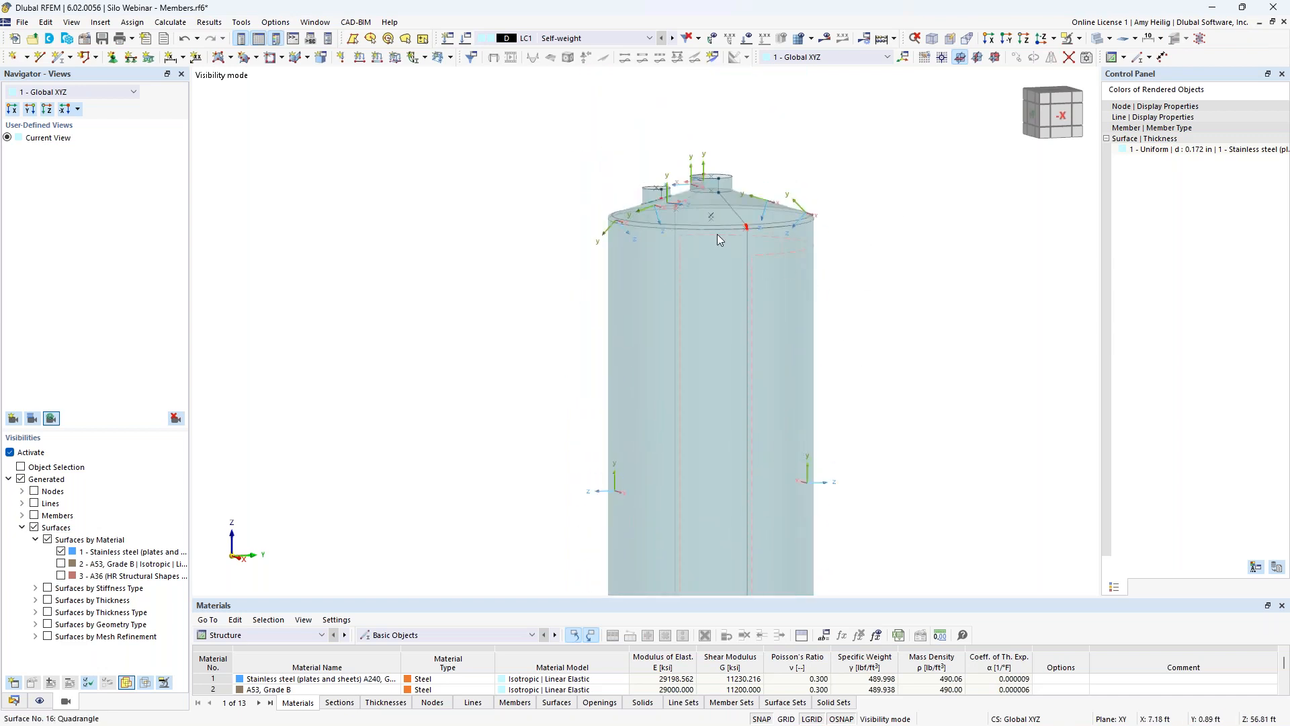
scroll(699, 193, up, 3)
ctrl+middle_drag(1019, 378, 1013, 355)
Step: Select both halves of the conical roof and its curved edge surfaces, and display only these with their related objects
drag(455, 236, 1005, 266)
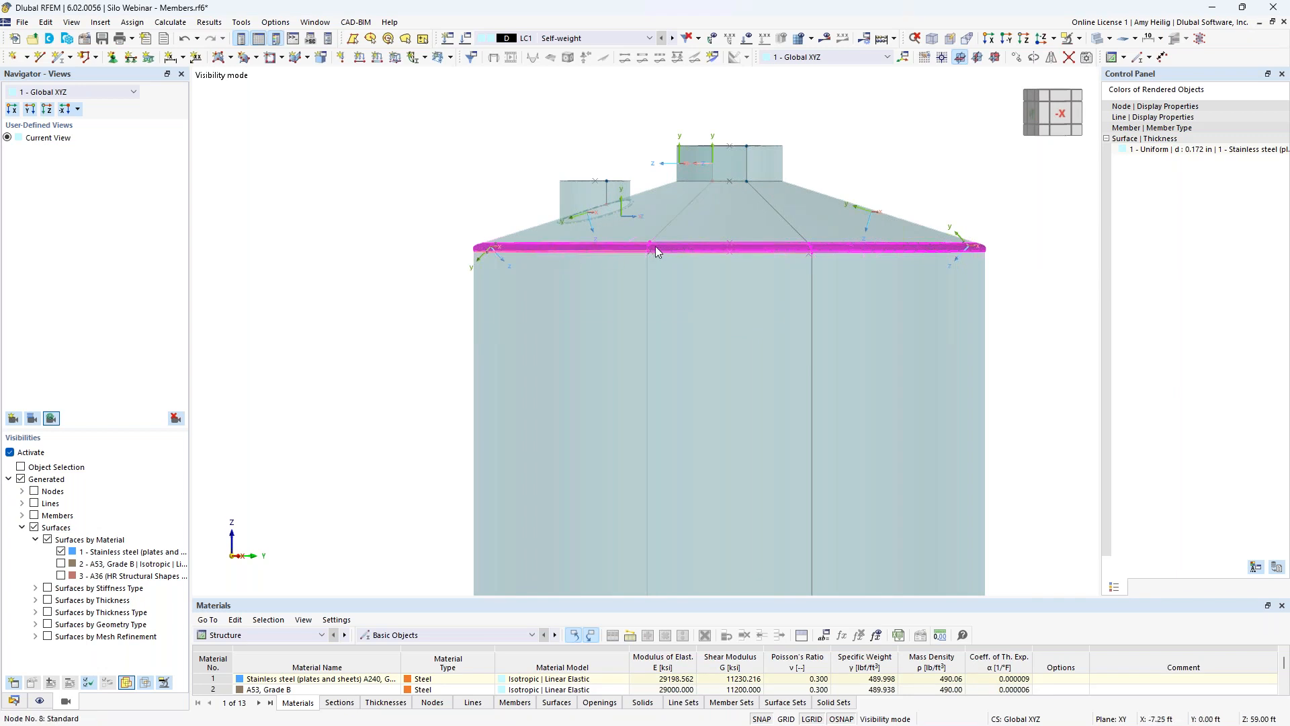
ctrl+click(821, 220)
ctrl+click(675, 200)
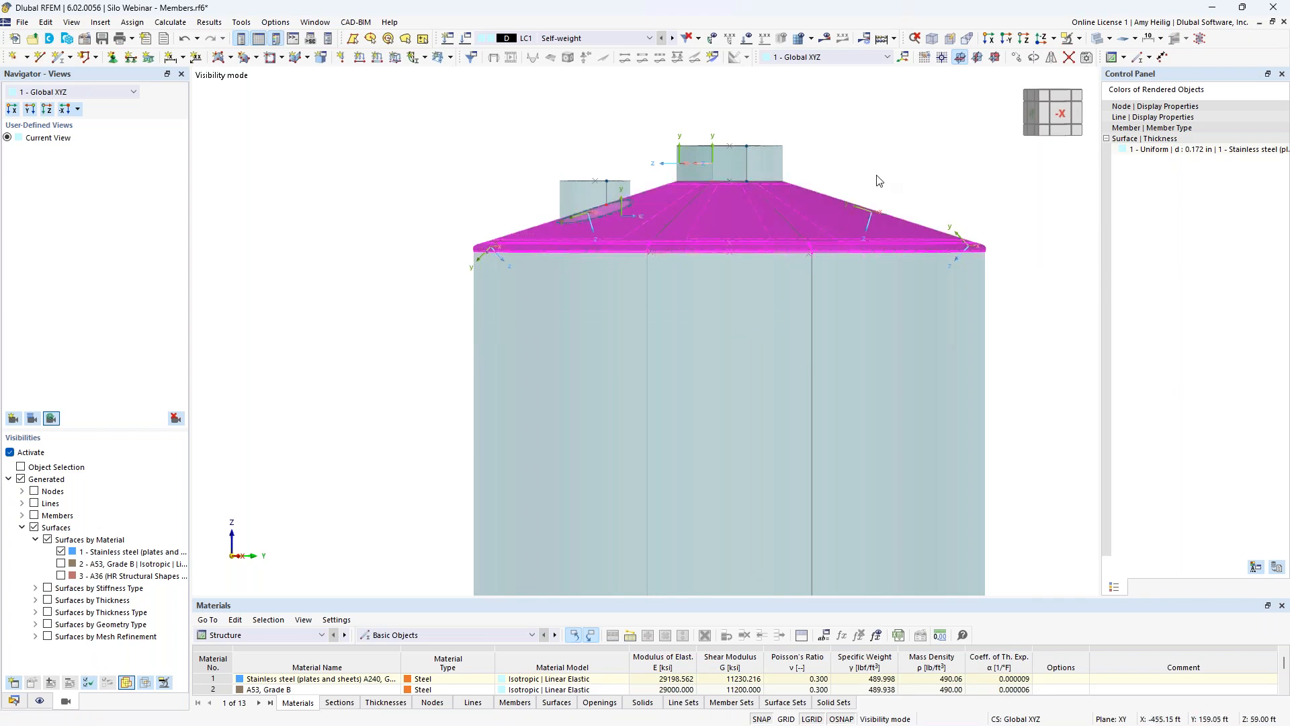
click(1080, 39)
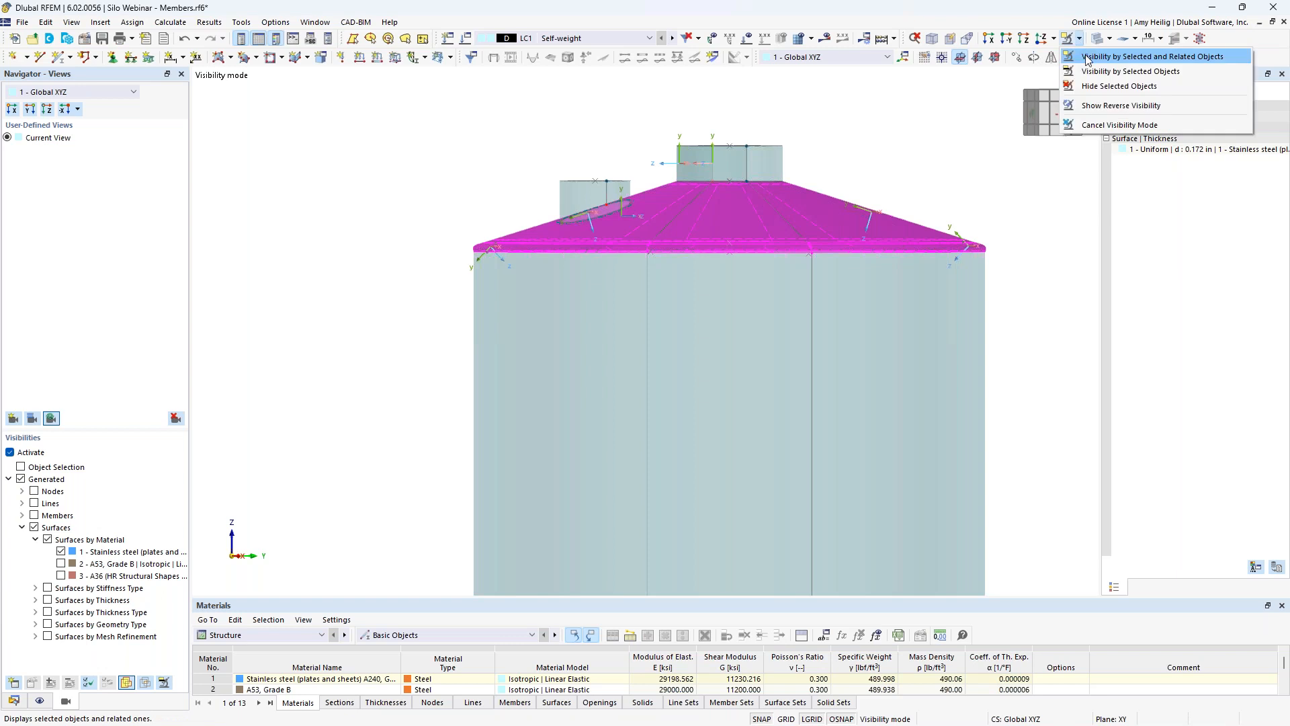
click(1086, 56)
click(856, 180)
ctrl+middle_drag(874, 163, 723, 421)
scroll(723, 420, up, 1)
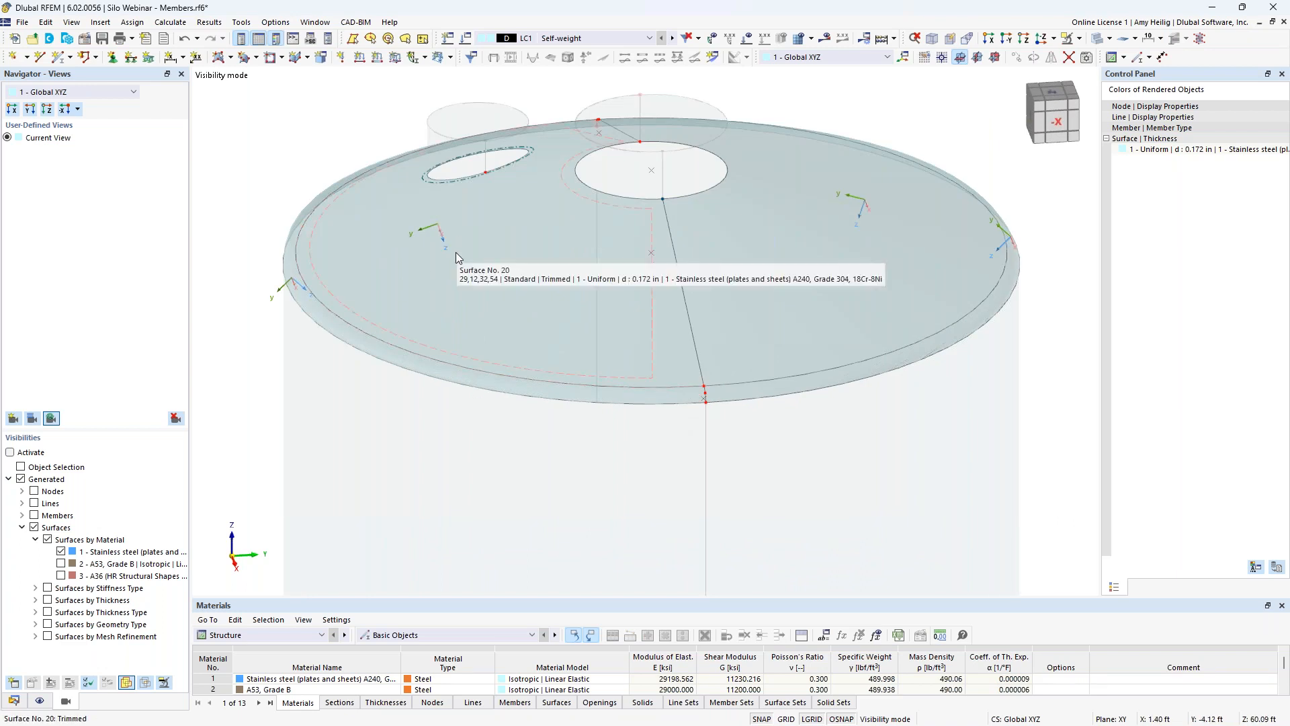
Step: Reverse the local axis system of the four conical roof and roof edge surfaces
drag(1031, 440, 344, 165)
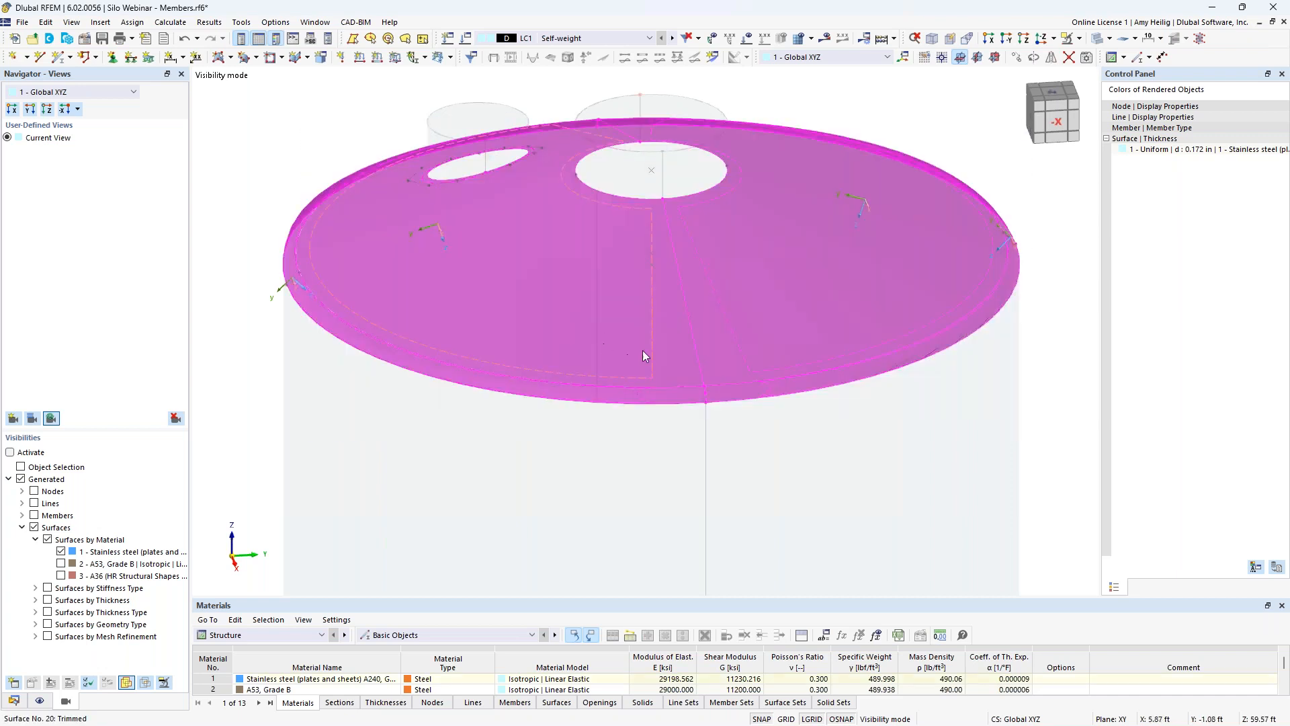
right_click(652, 349)
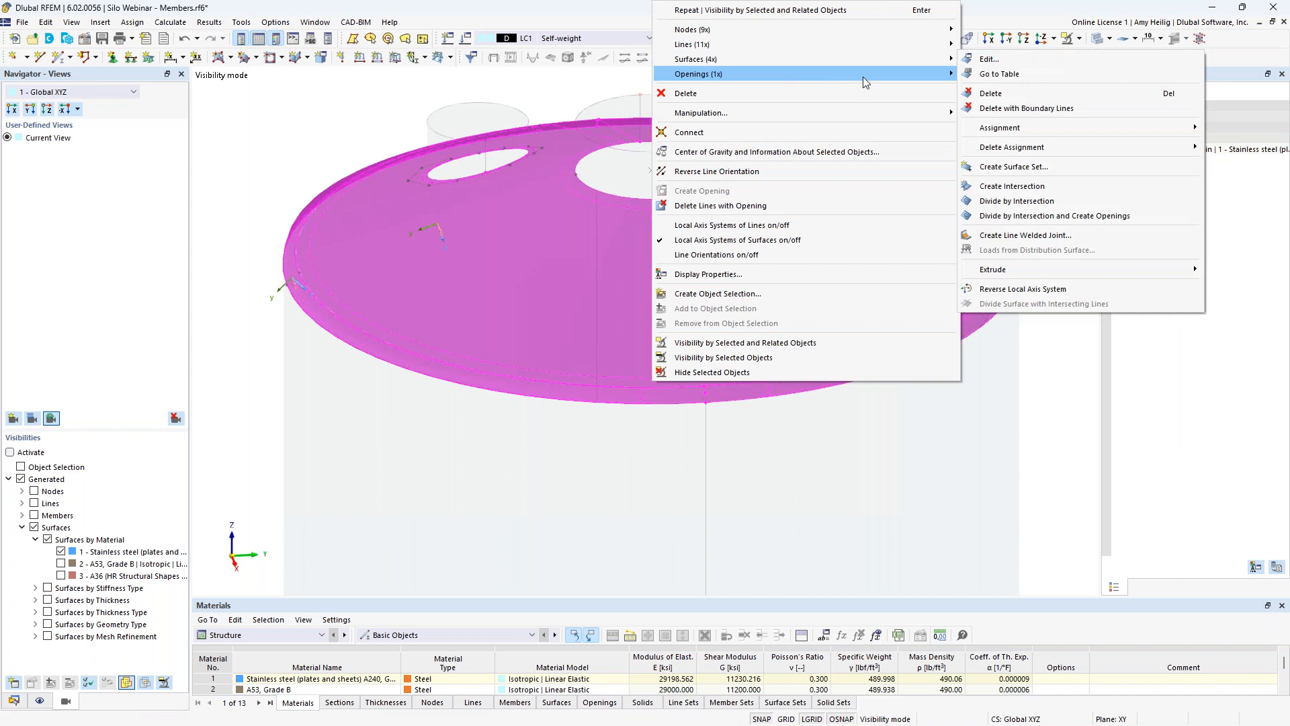
click(1013, 287)
click(1034, 400)
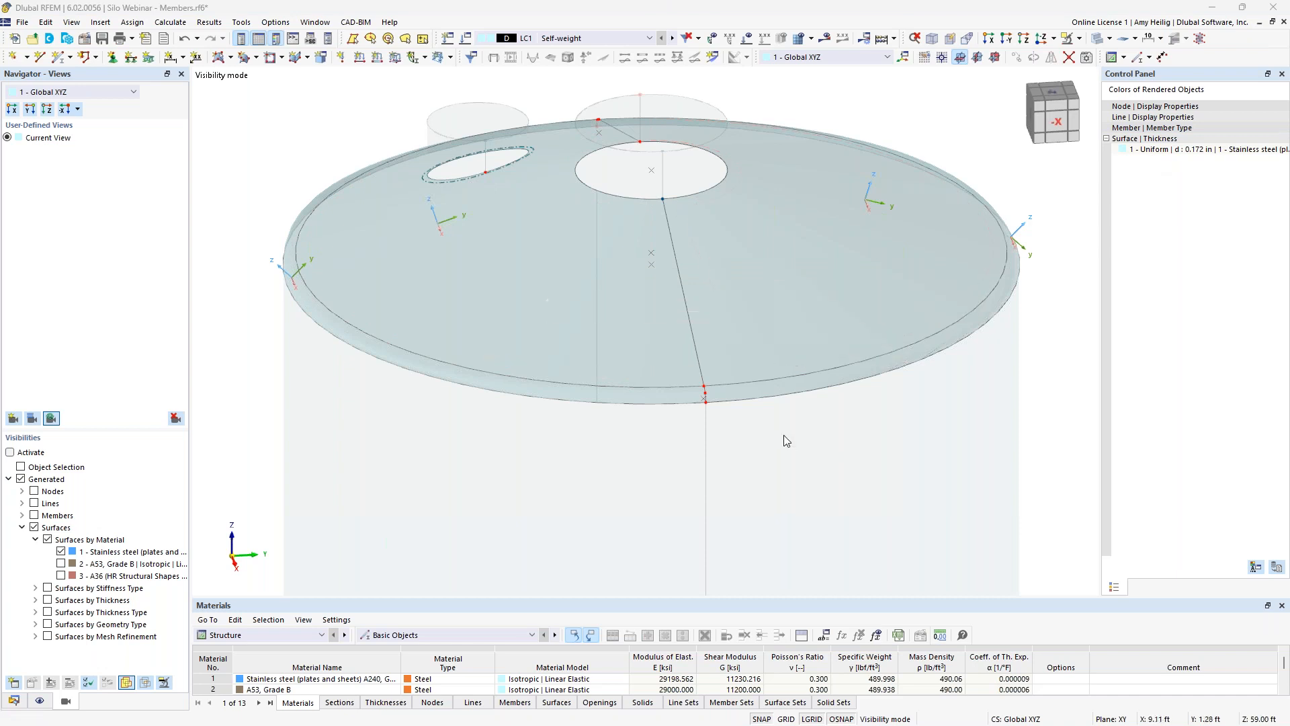
Step: Edit the four roof surfaces' input axes, setting the category to Axis directed to point with axis y
drag(1012, 460, 284, 129)
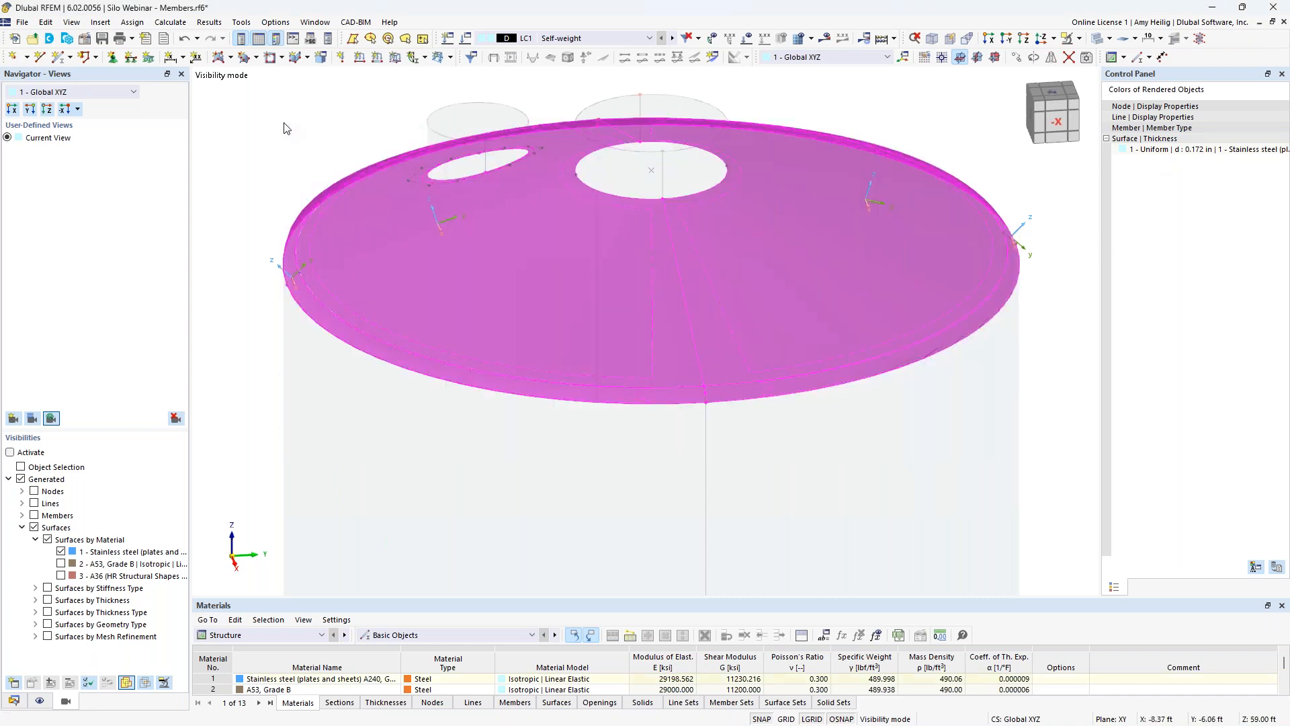
double_click(656, 363)
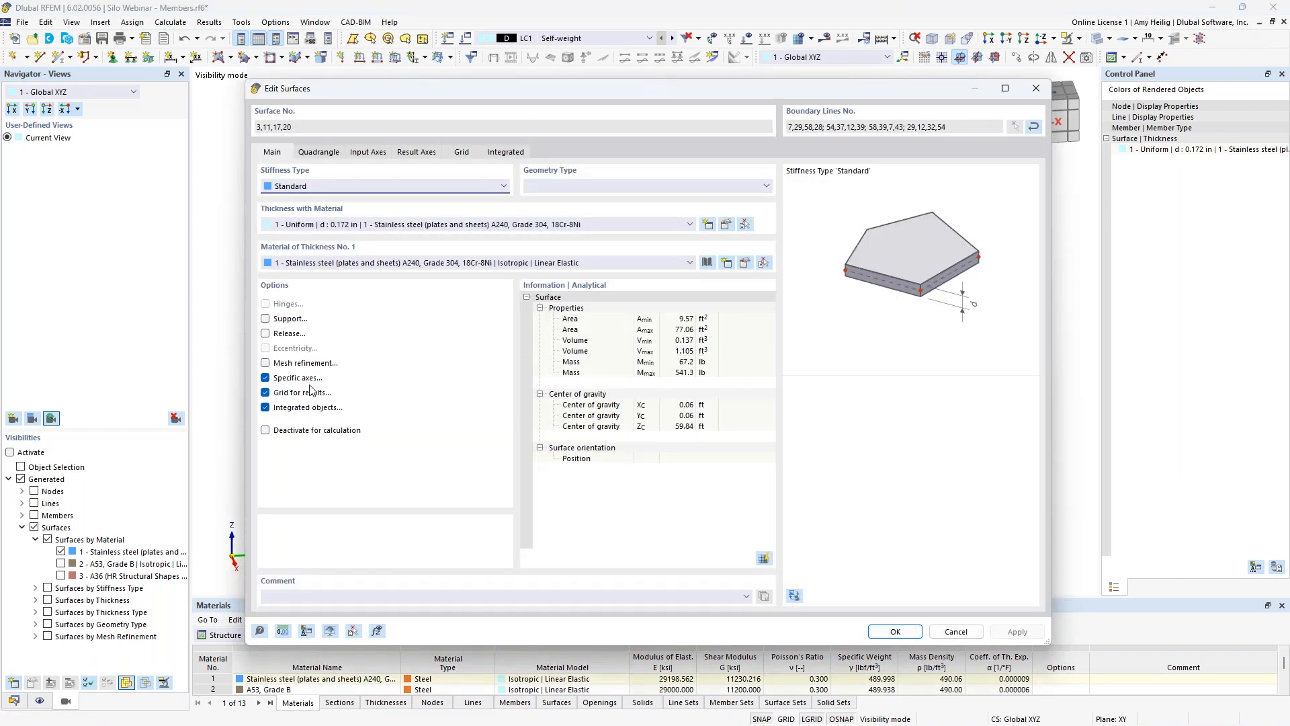
click(375, 154)
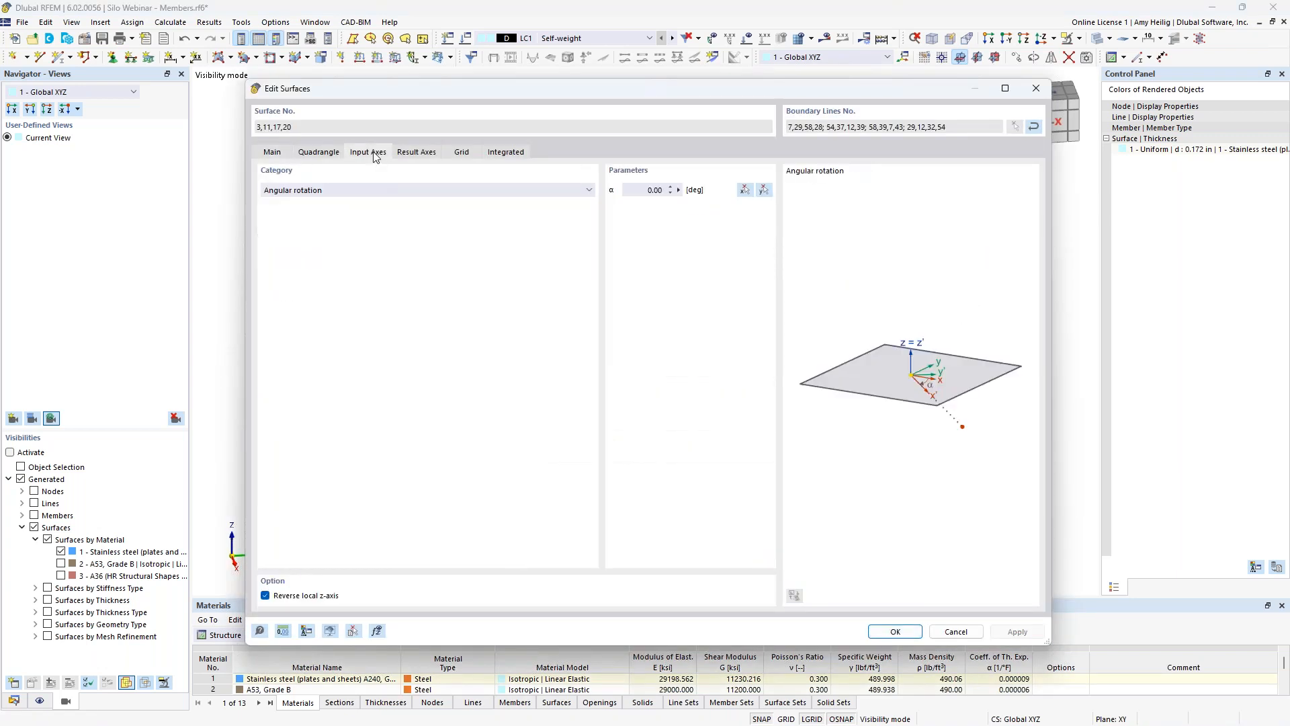
click(373, 190)
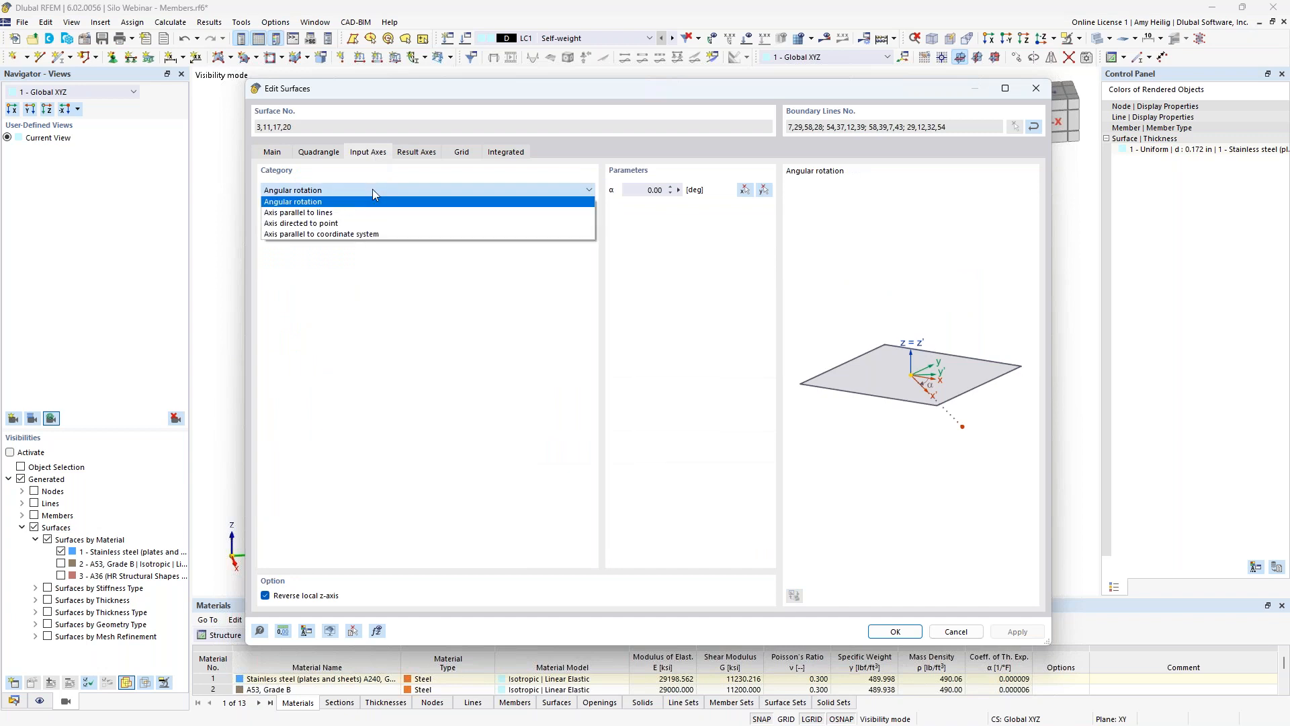
click(361, 224)
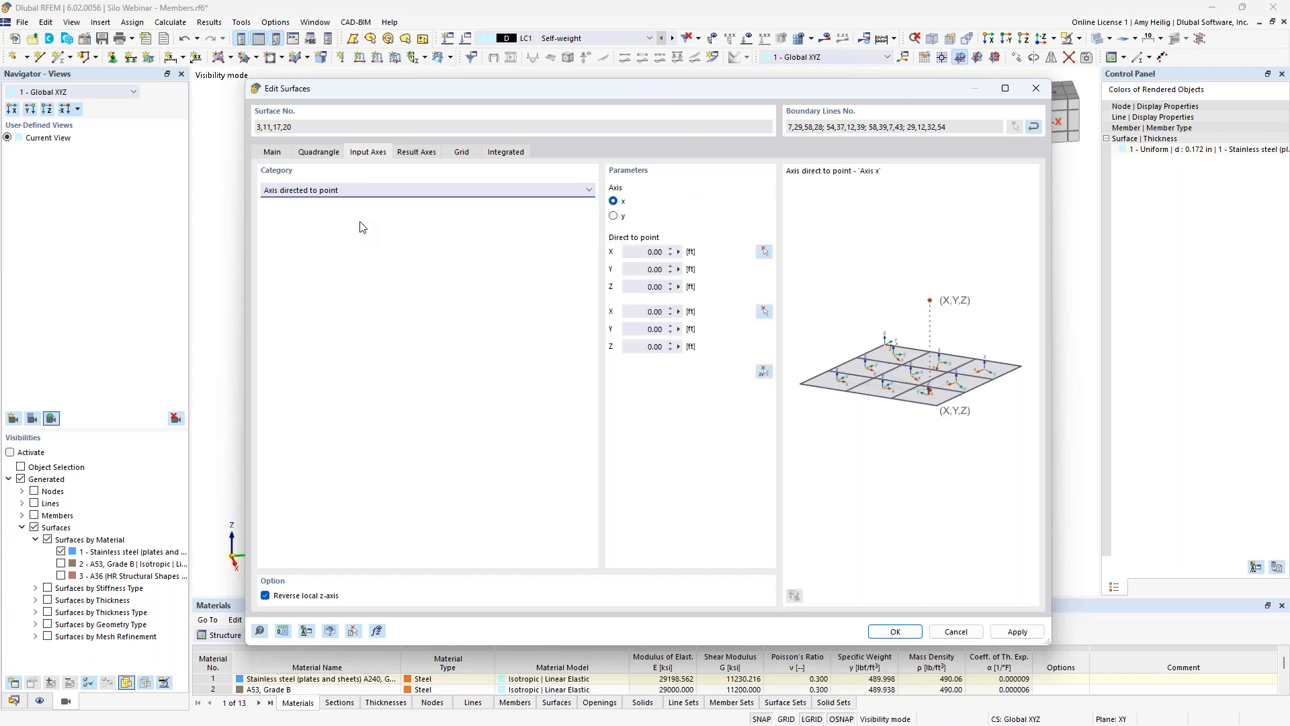
click(614, 217)
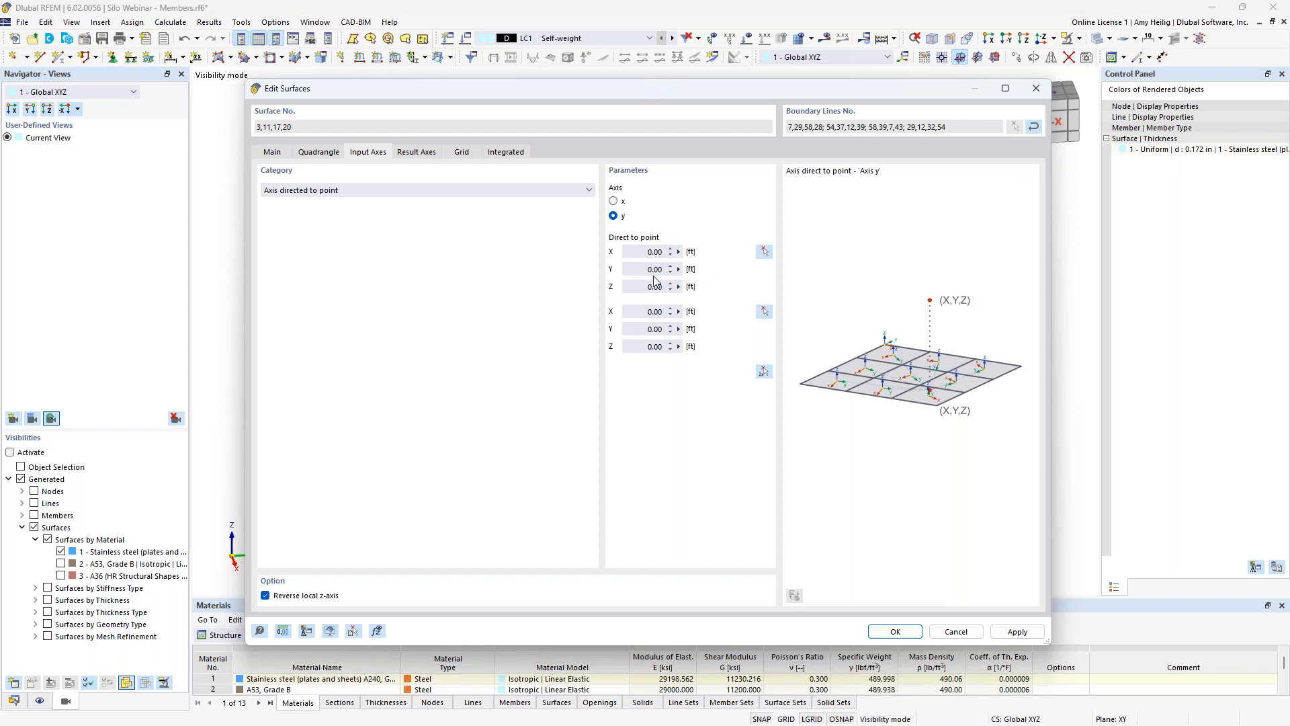
Step: Set the second direction point's Z coordinate to 1 ft and apply the changes to the roof surfaces
click(642, 346)
text(1)
click(653, 329)
click(893, 633)
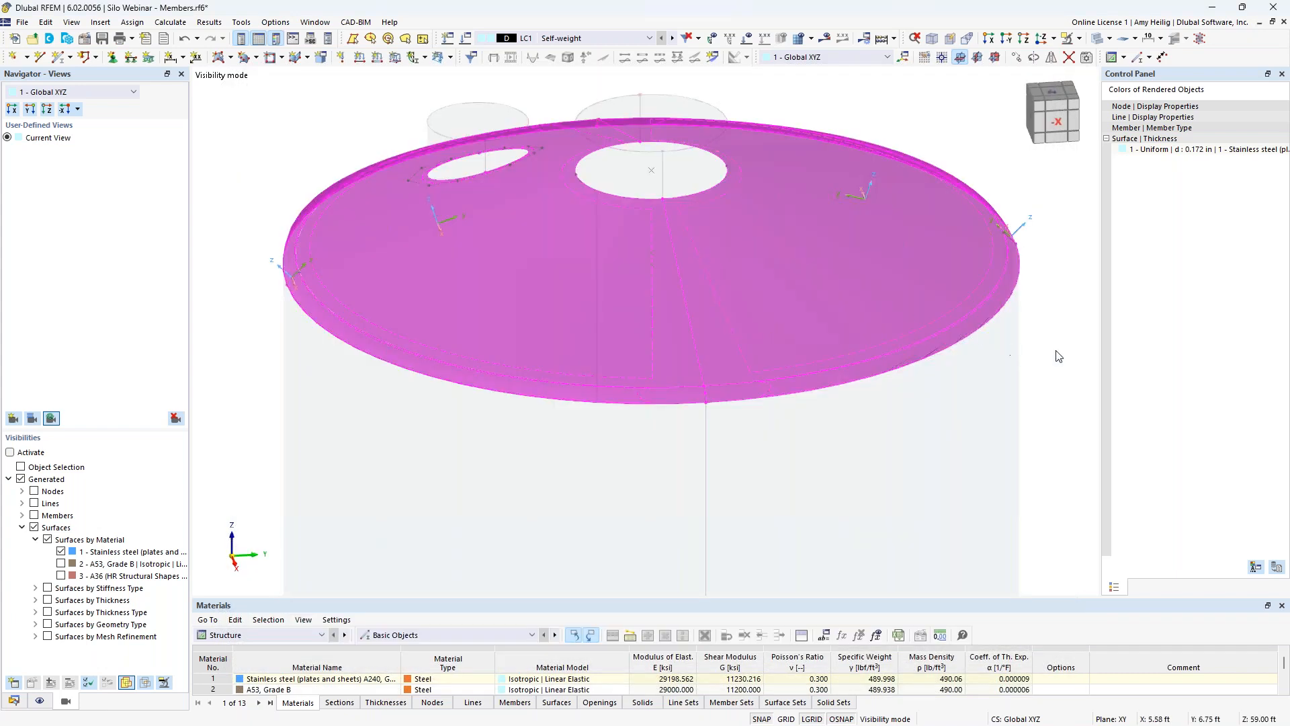
click(1056, 348)
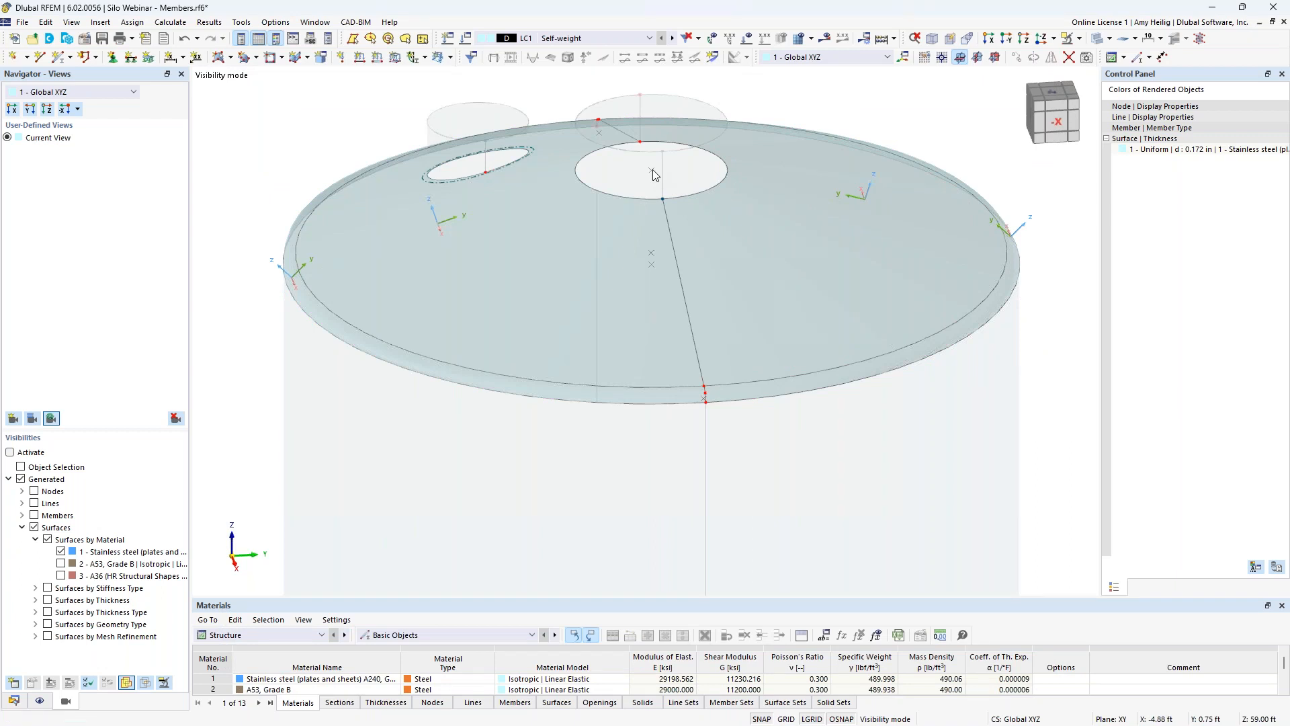
Step: Turn off the surfaces' local axis systems and cancel the visibility mode to show the whole silo
right_click(869, 244)
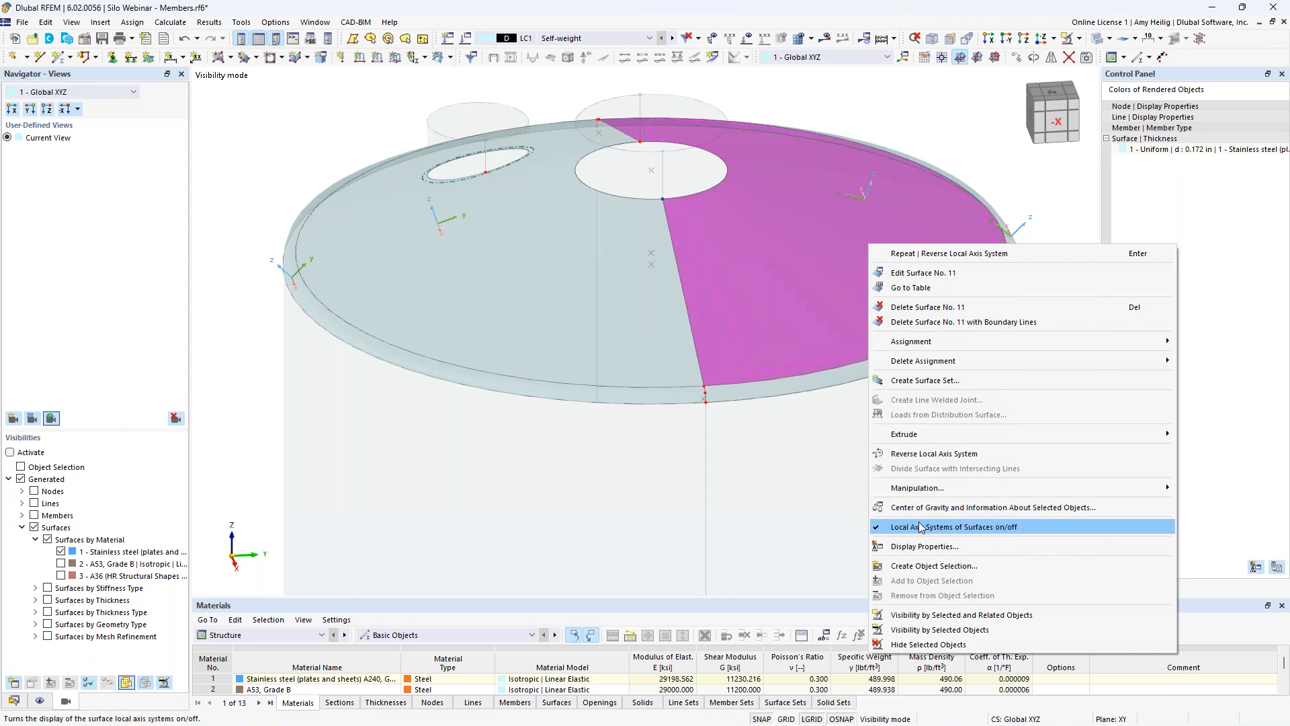
click(954, 527)
click(1079, 38)
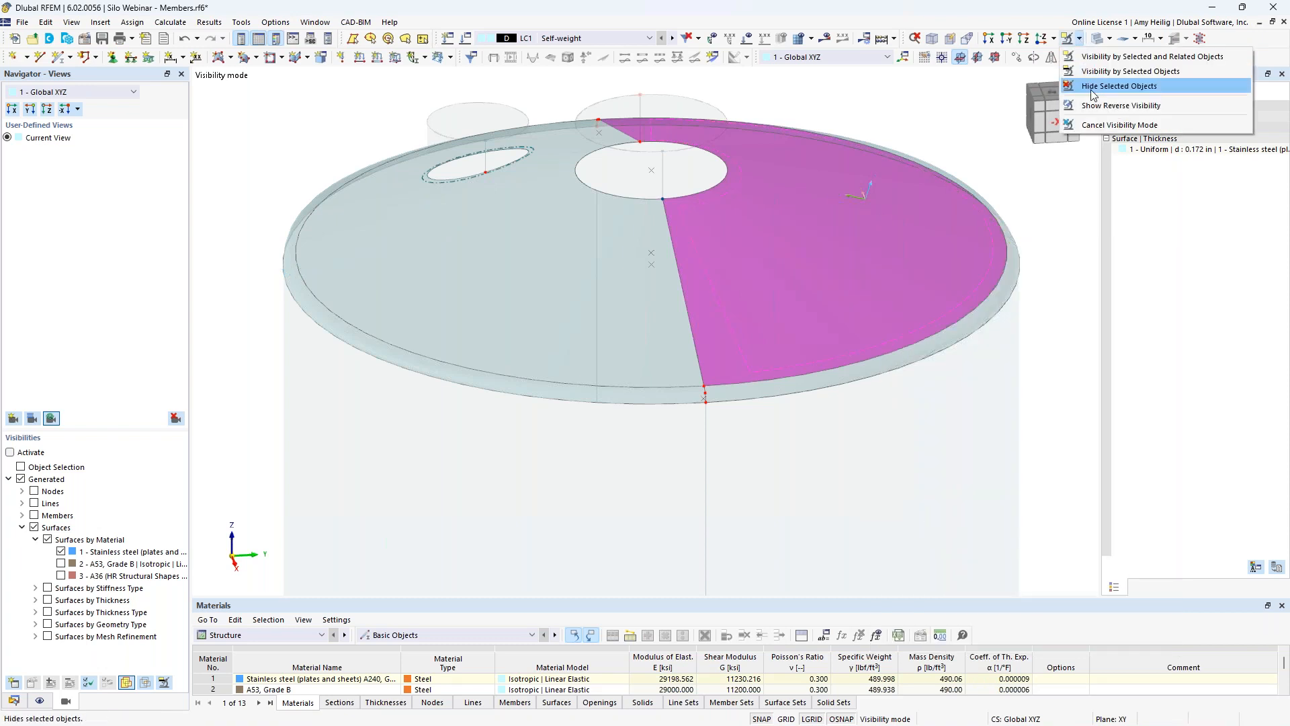
click(1119, 125)
scroll(1037, 311, down, 2)
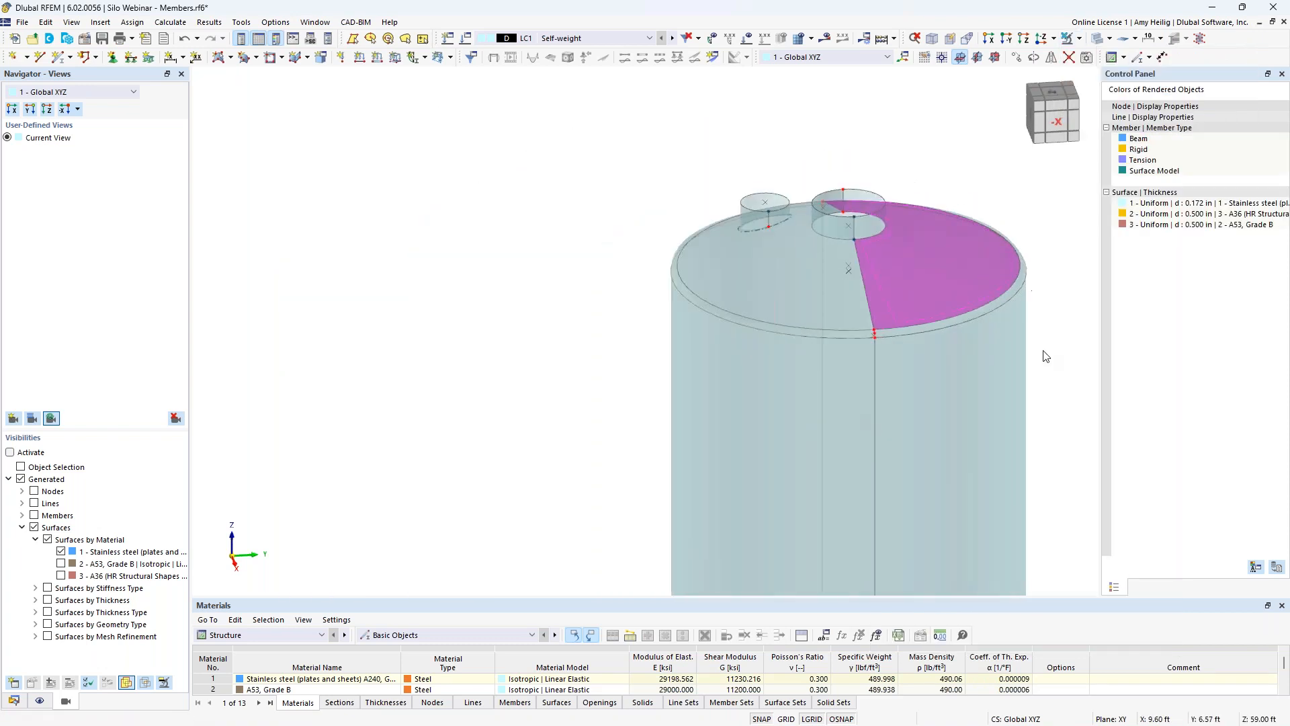
click(1047, 357)
scroll(1052, 387, down, 5)
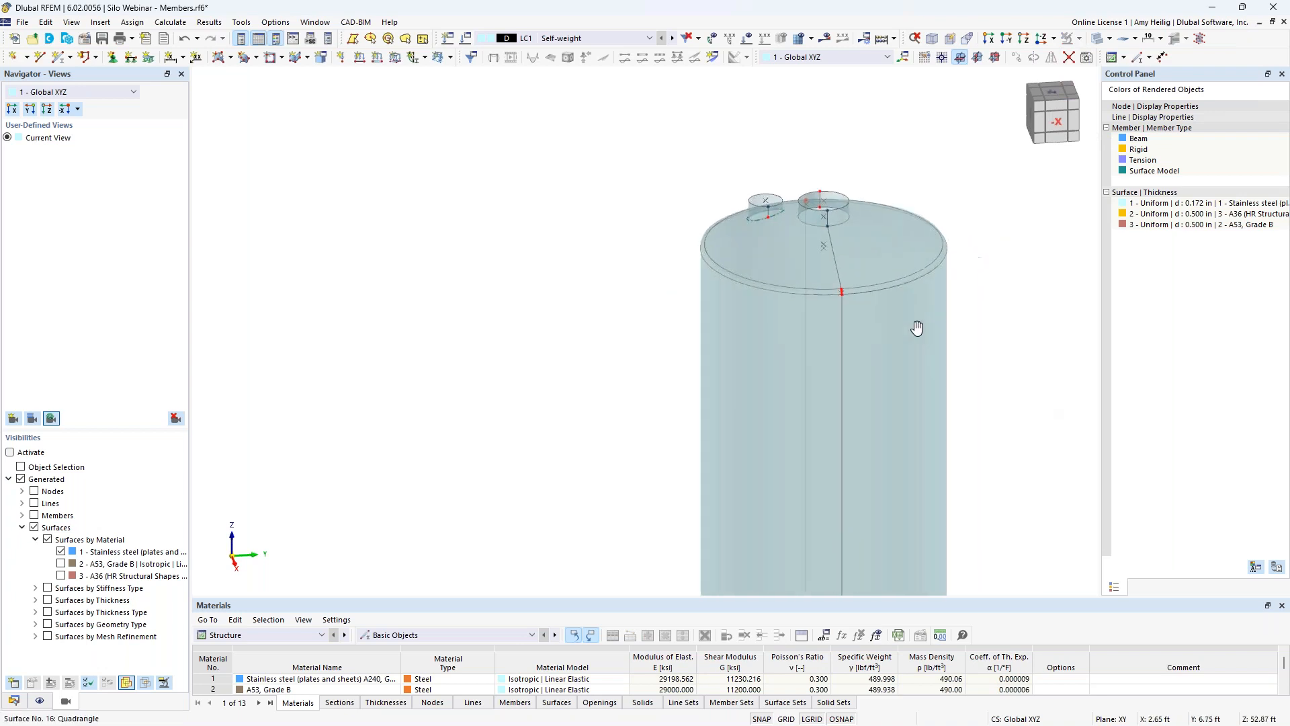
scroll(815, 302, down, 4)
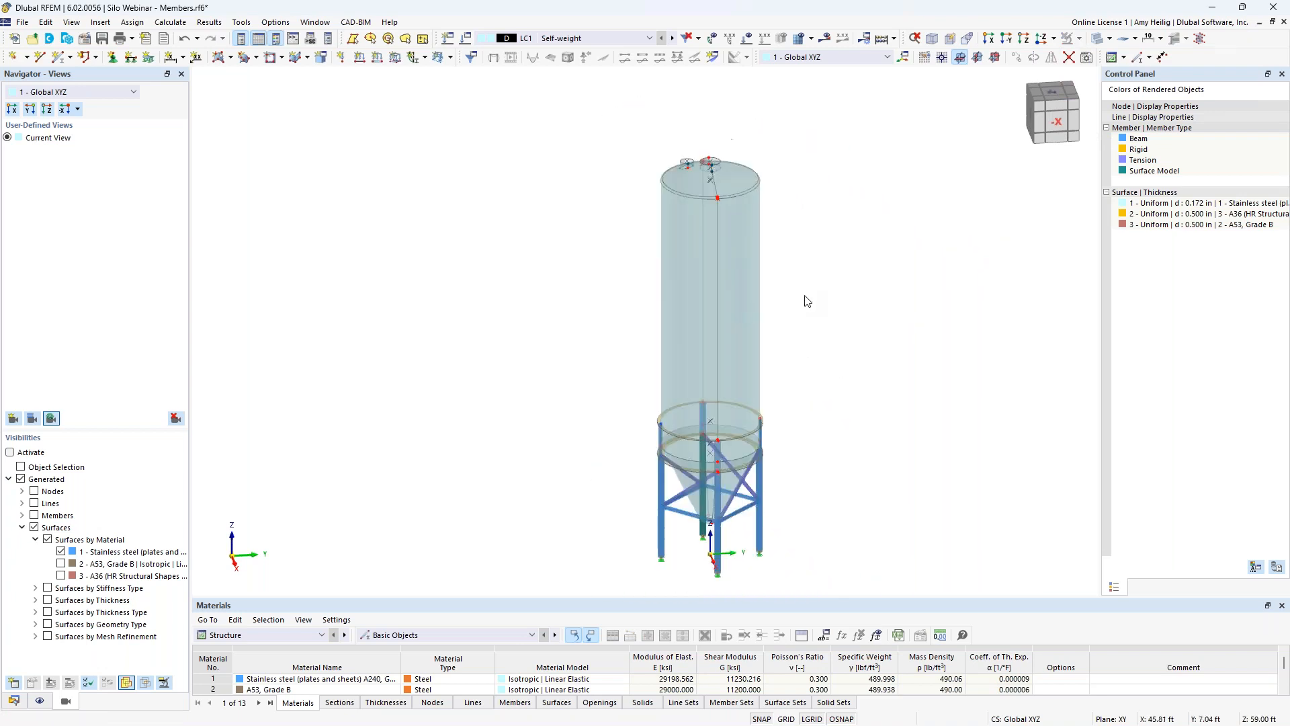
middle_drag(807, 298, 867, 320)
Step: Generate the finite element mesh with a target element length of 1.00 ft
click(170, 23)
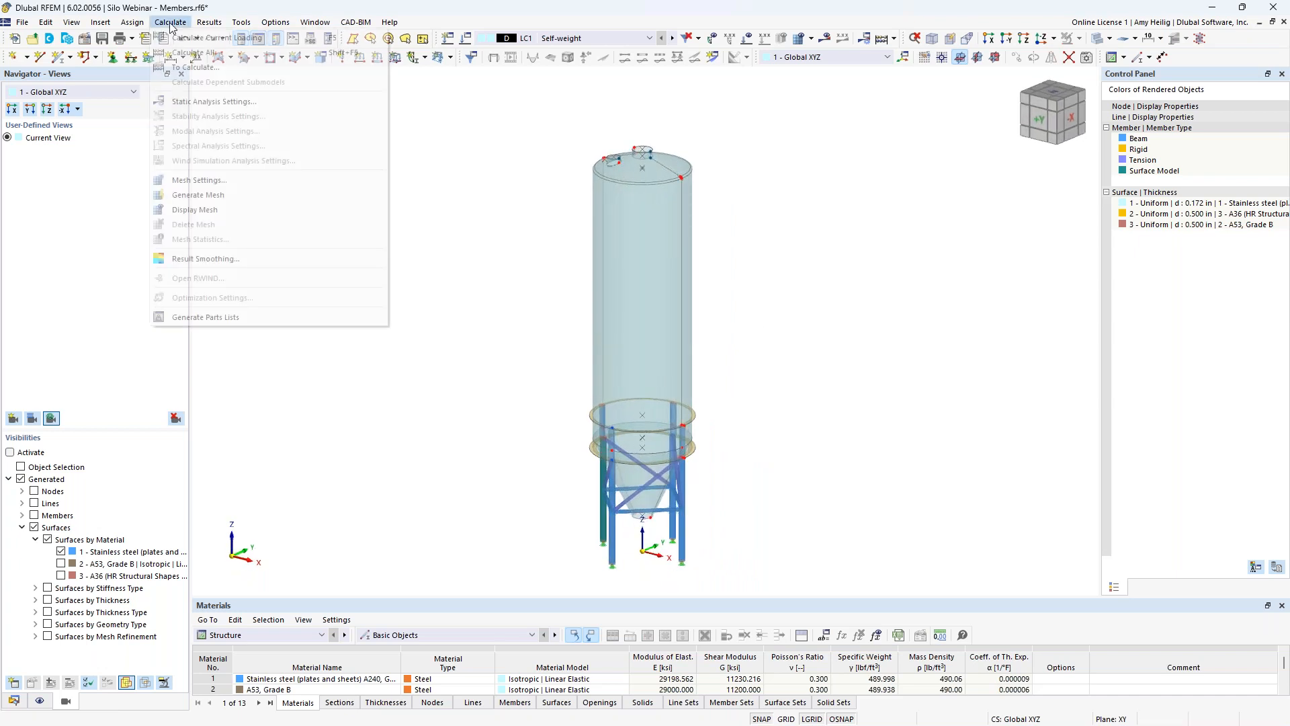
click(213, 180)
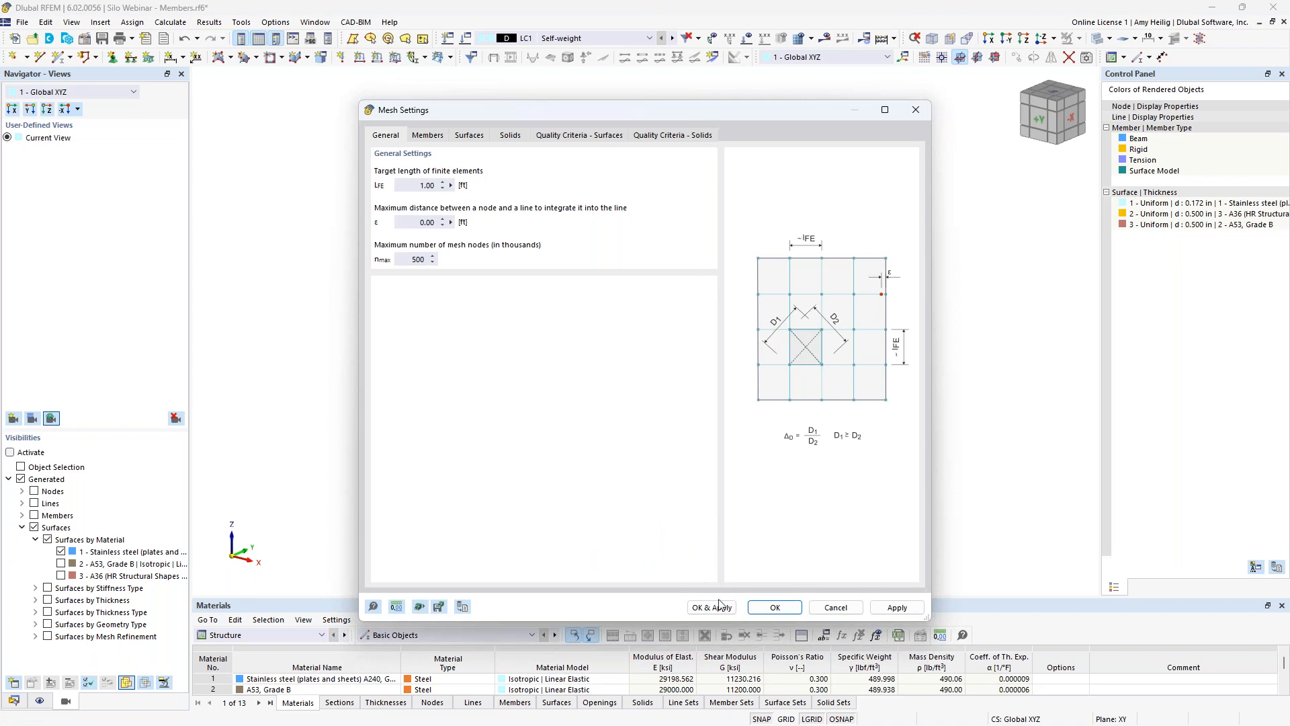
click(712, 608)
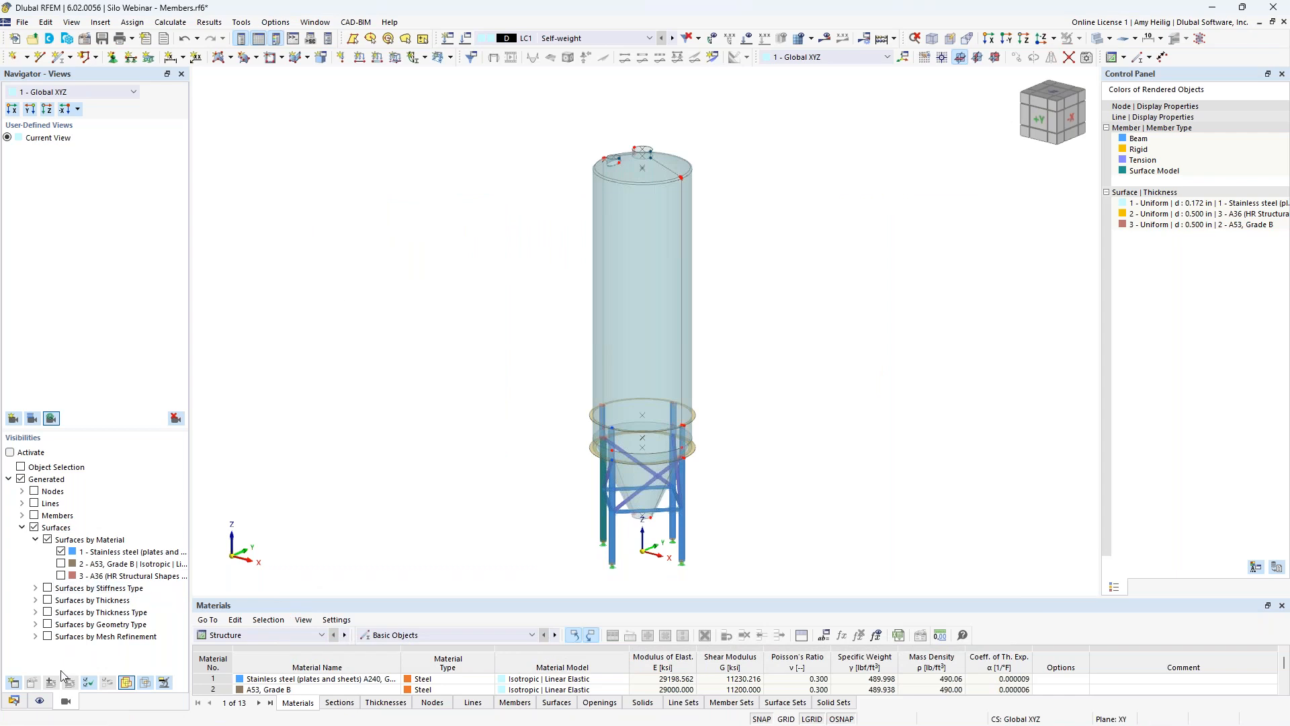
Step: Turn on the mesh display and switch the model to wireframe
click(40, 700)
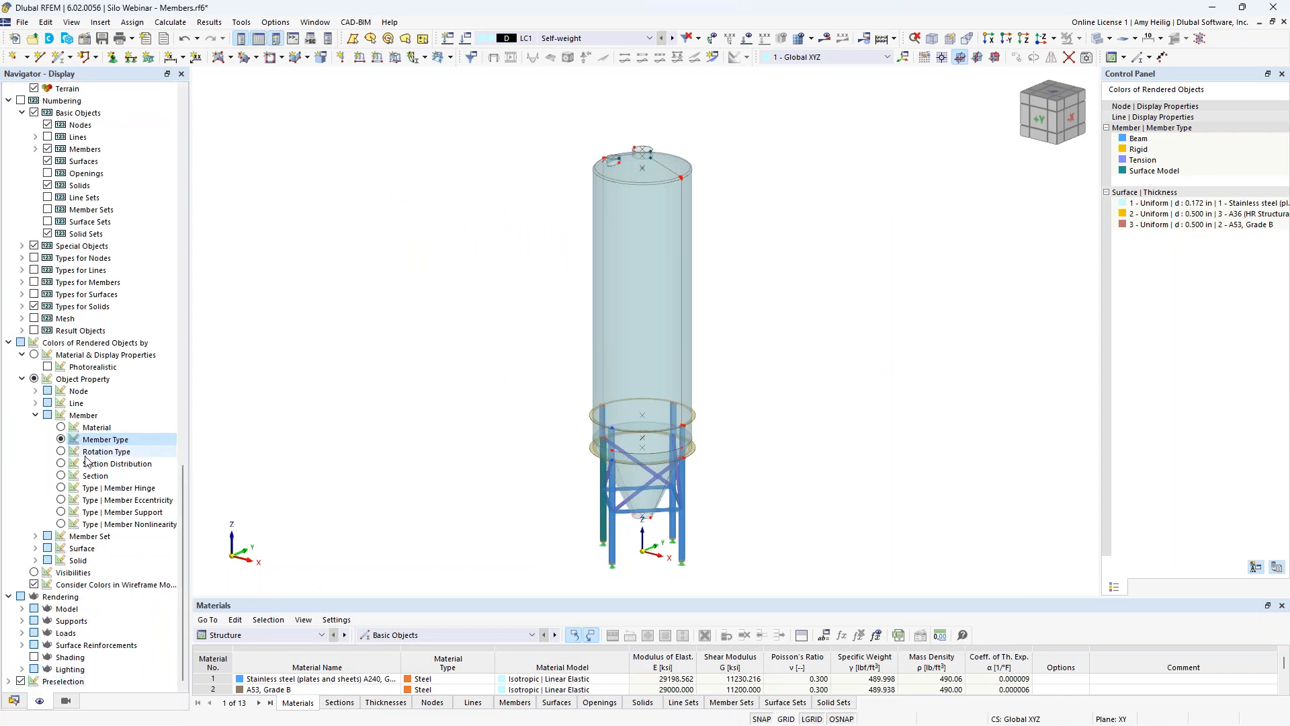
scroll(79, 413, up, 14)
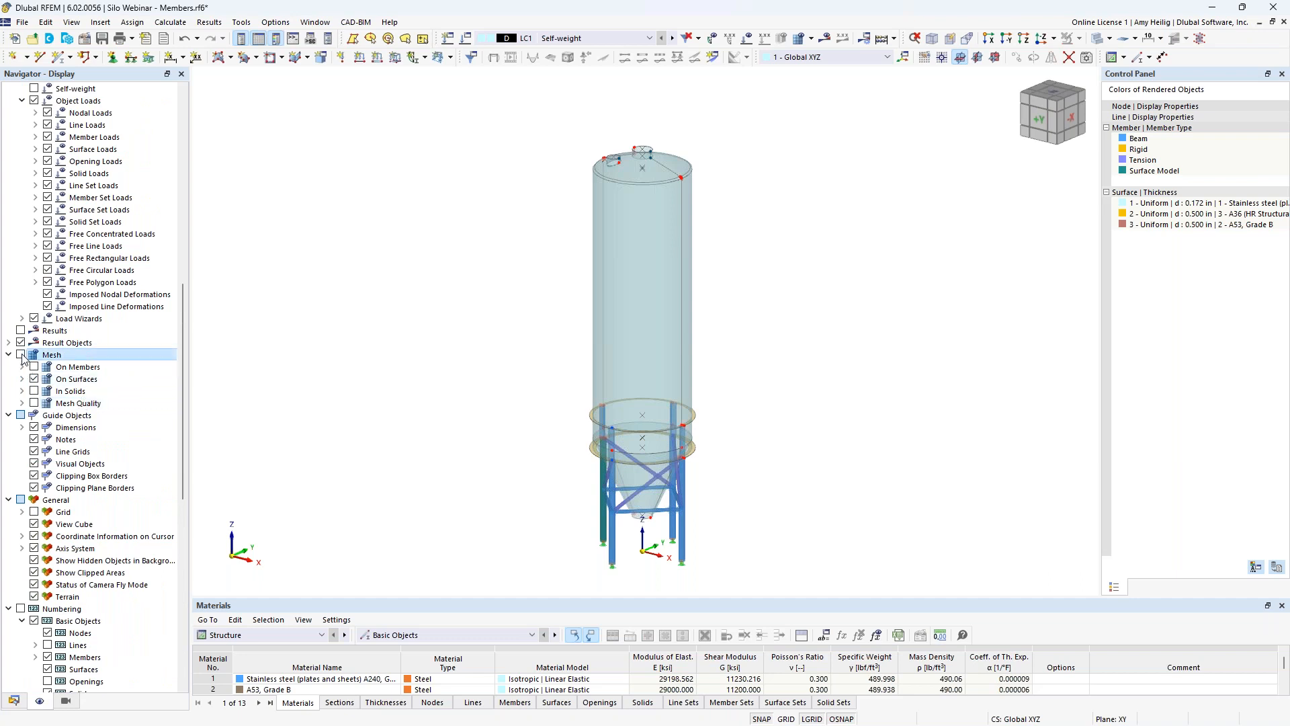
click(21, 355)
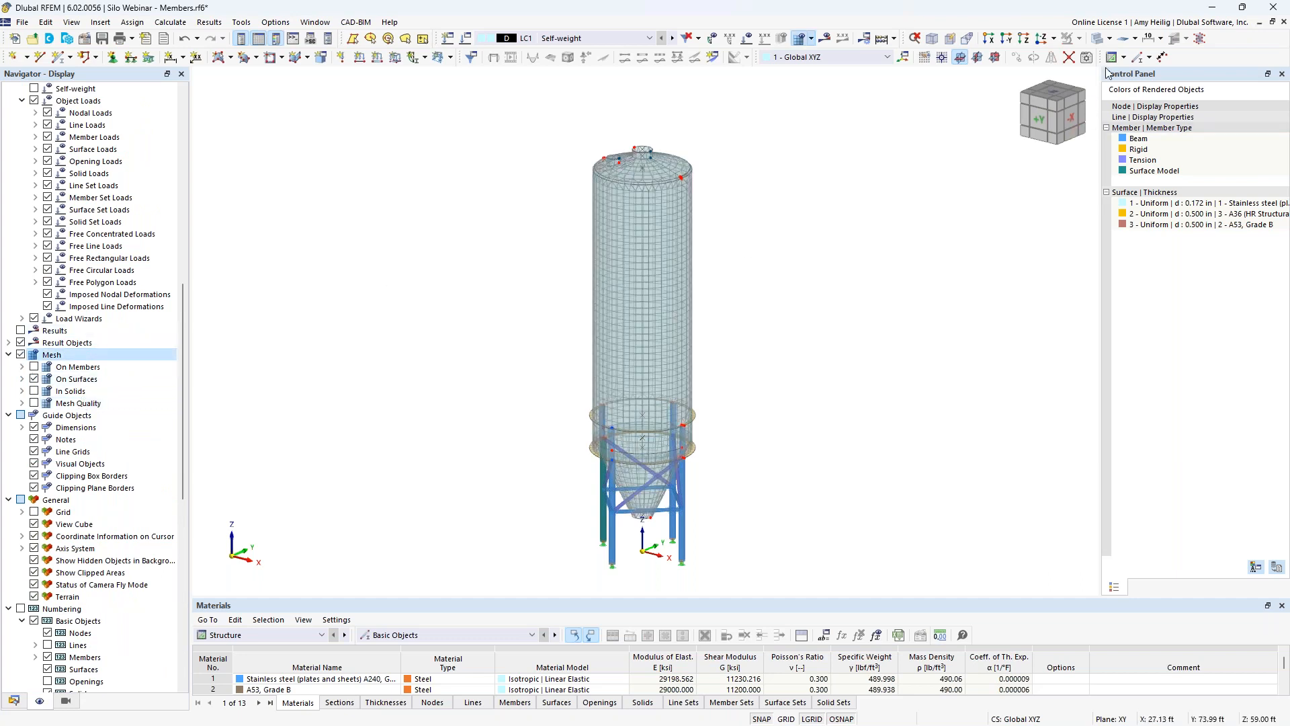
click(1093, 44)
Step: Examine the mesh on the roof, nozzles, cylindrical shell, rings and hopper
scroll(654, 201, up, 5)
scroll(654, 188, up, 2)
scroll(652, 183, up, 1)
middle_drag(652, 196, 665, 303)
scroll(659, 218, down, 1)
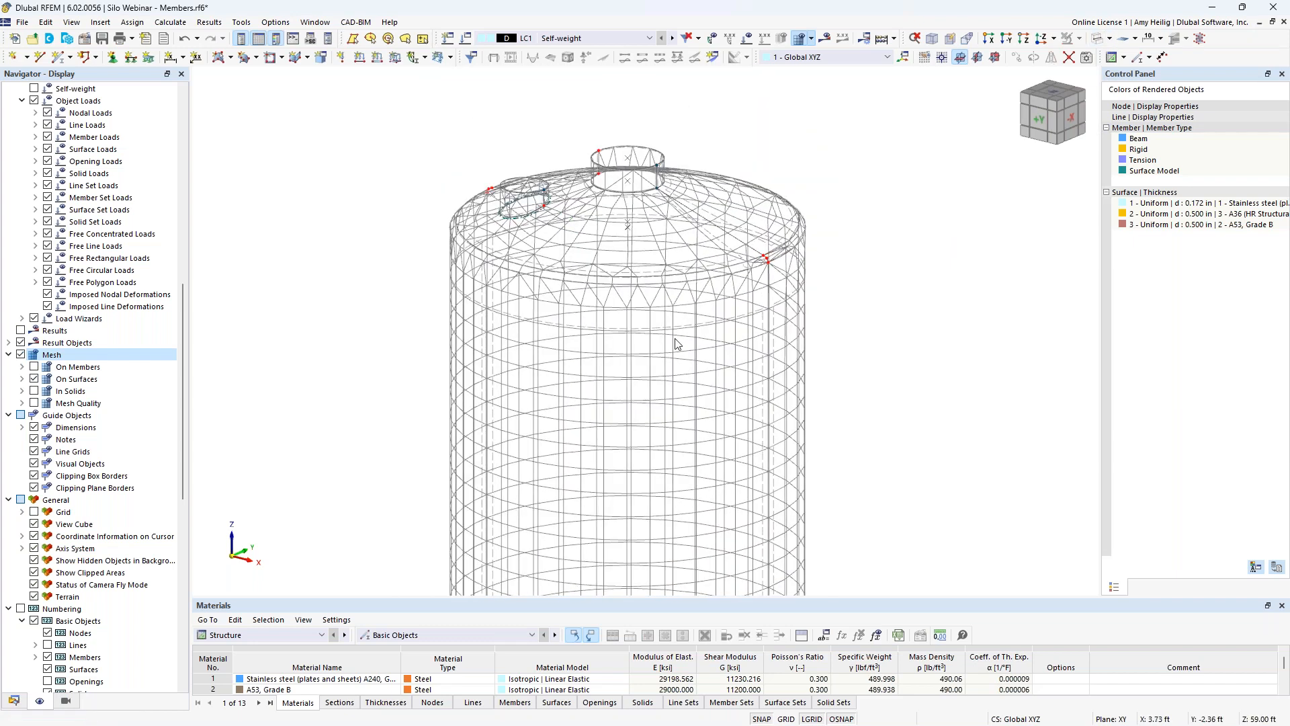
scroll(695, 483, down, 3)
middle_drag(696, 497, 678, 149)
middle_drag(690, 436, 682, 271)
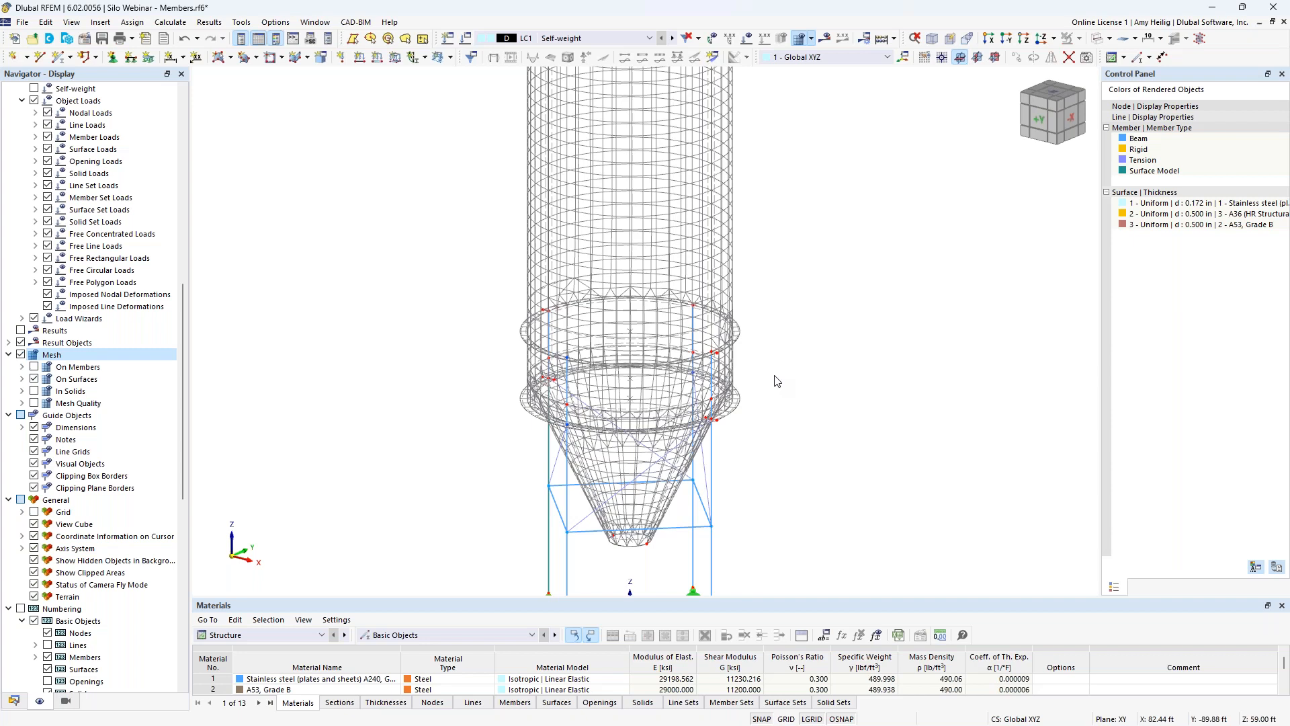
middle_drag(778, 253, 791, 491)
scroll(649, 228, up, 5)
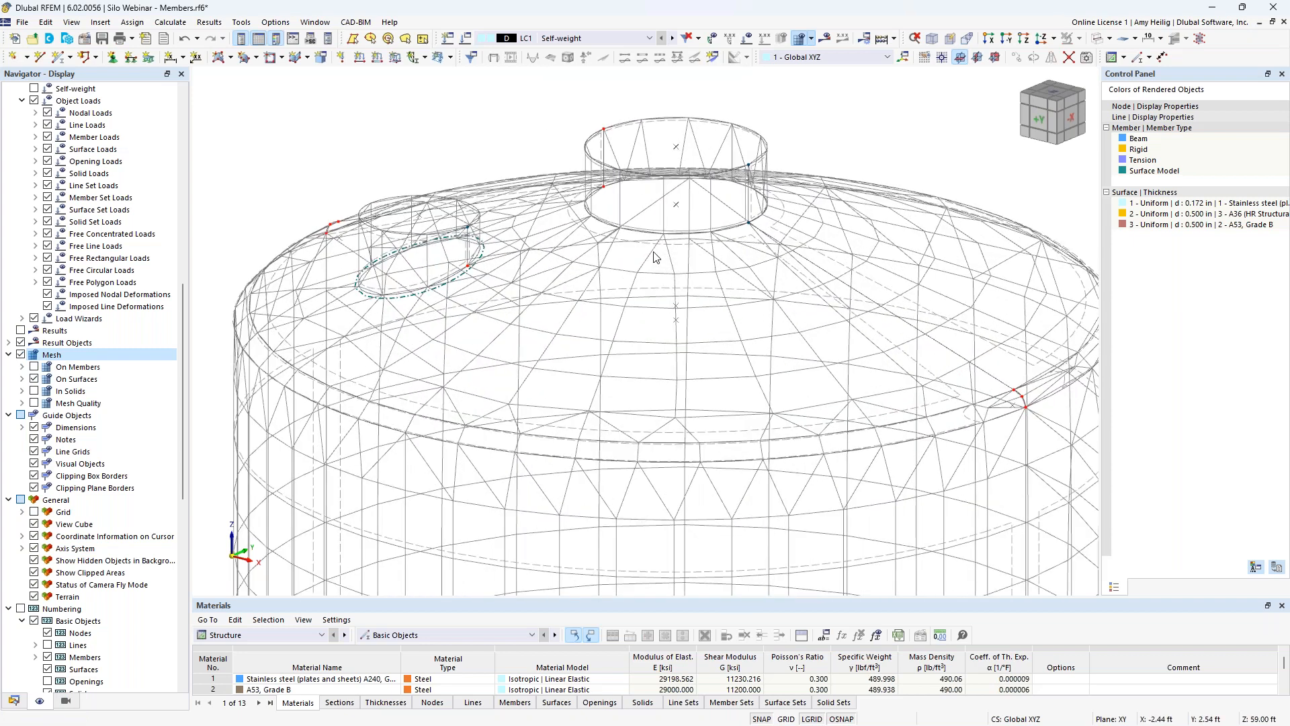
ctrl+middle_drag(657, 247, 652, 352)
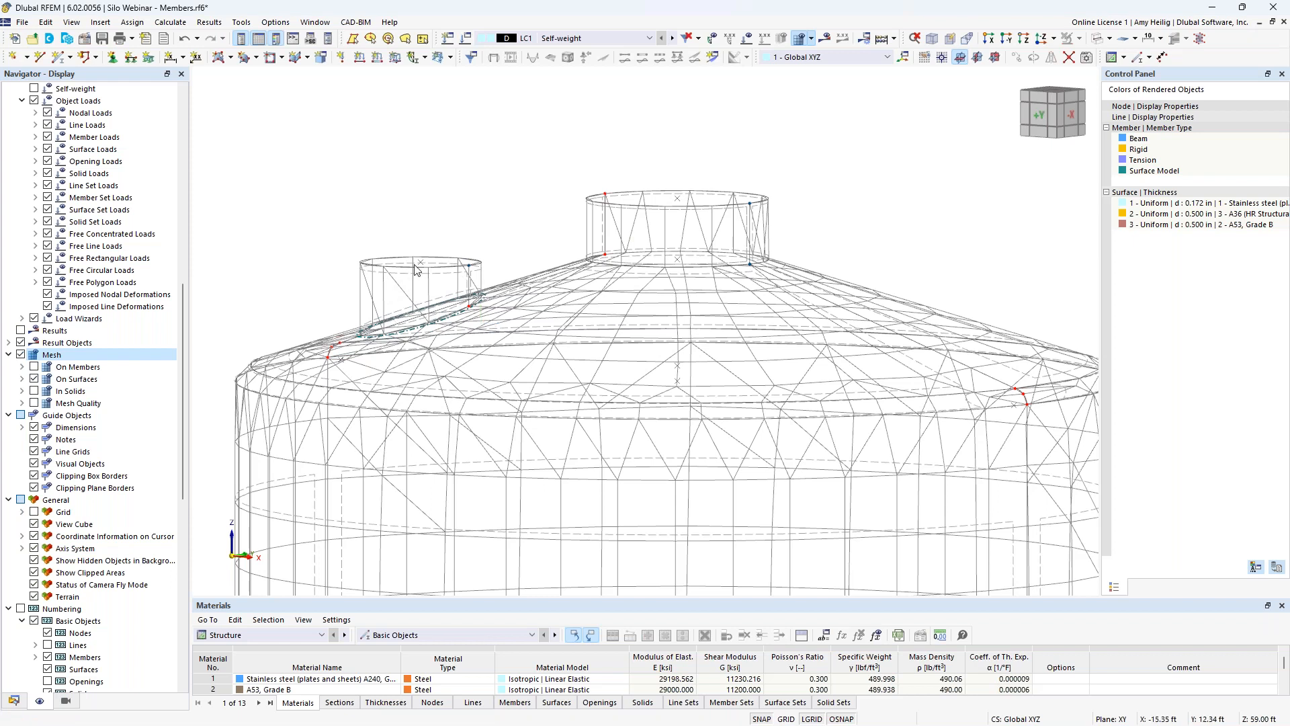
Step: Set the target length of finite elements to 0.5 ft and regenerate the mesh for the whole silo
click(170, 22)
click(206, 180)
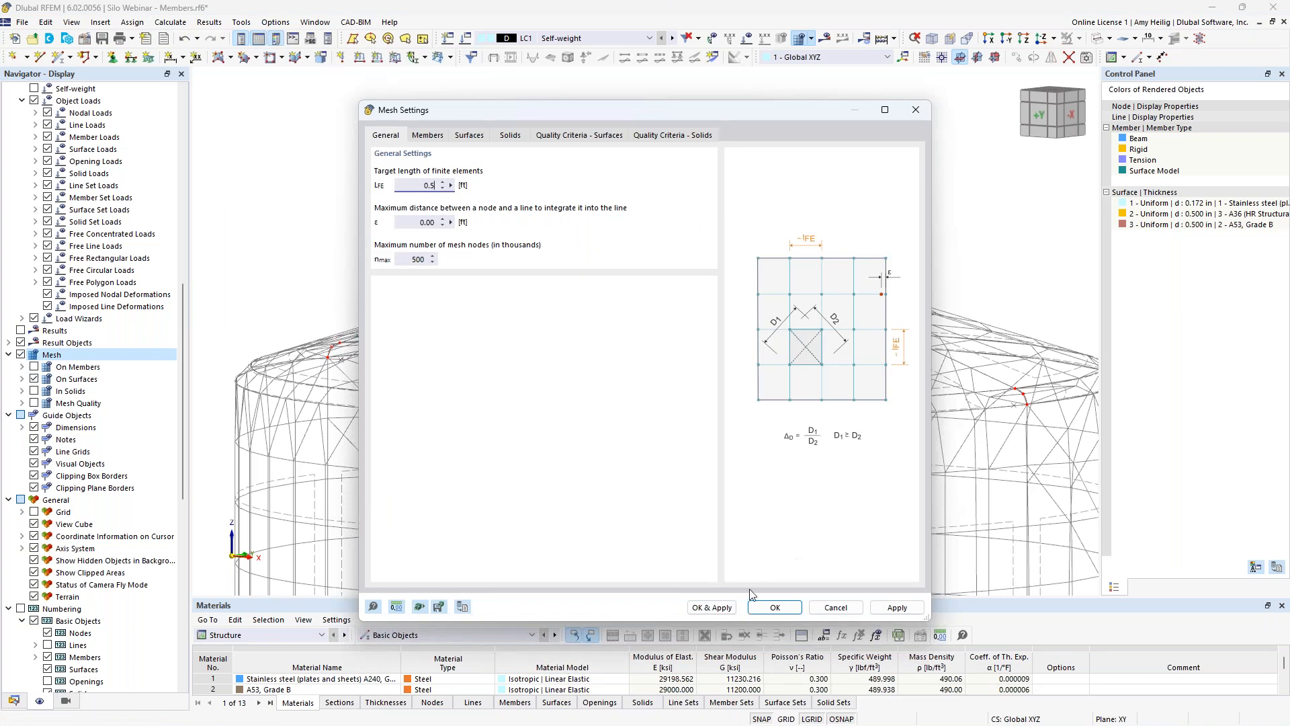
click(712, 607)
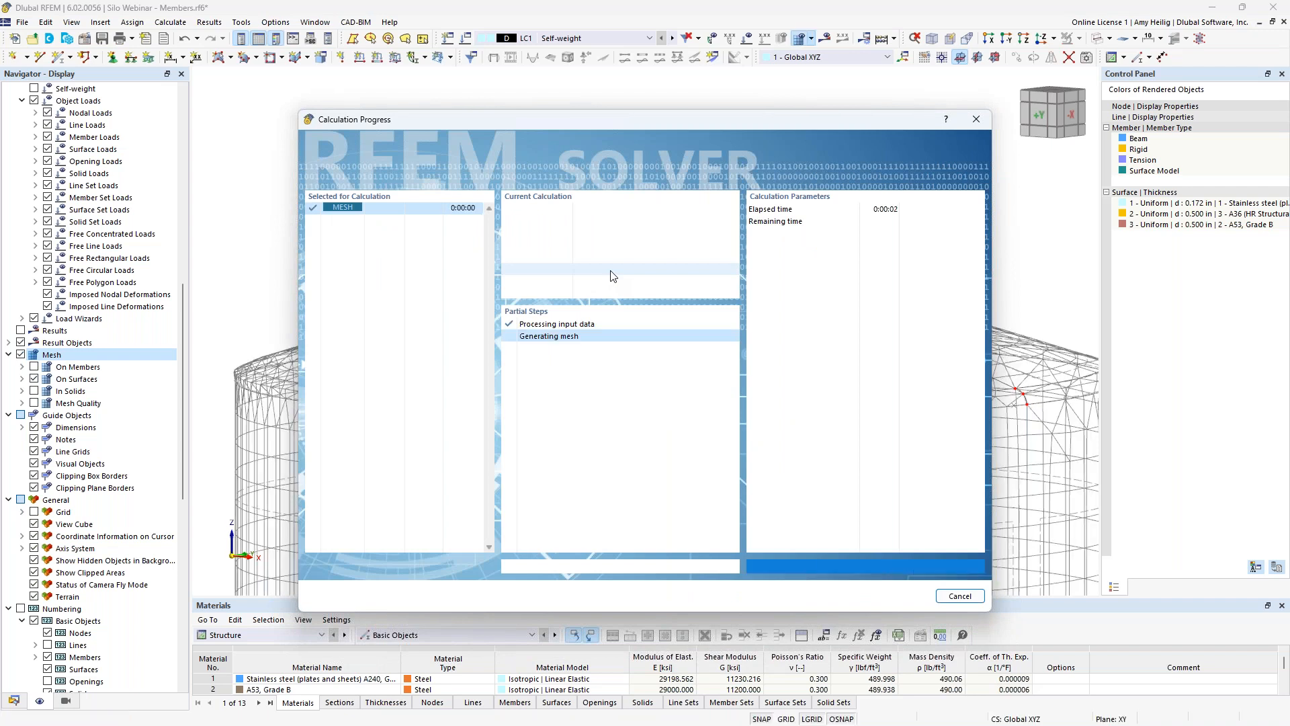
scroll(625, 267, down, 3)
scroll(624, 267, down, 5)
middle_drag(616, 393, 603, 280)
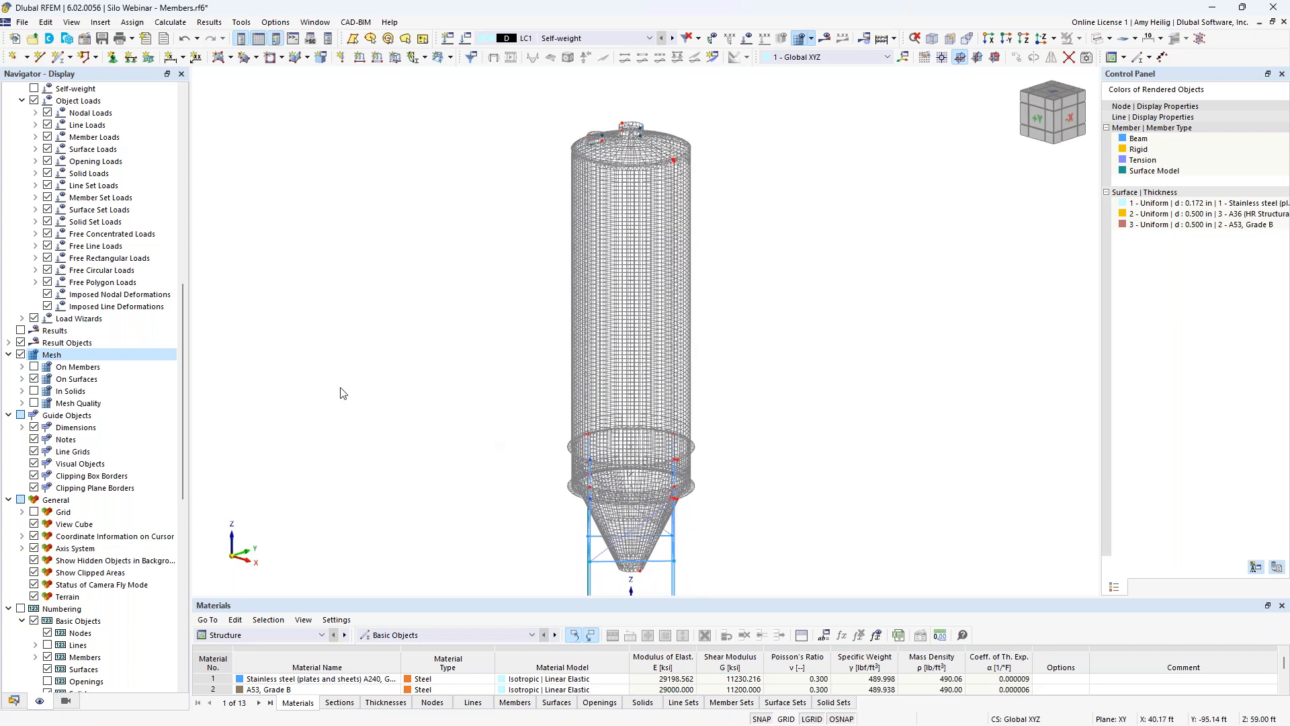
Step: Set the global target length of finite elements to 1.0 ft and regenerate the mesh
click(171, 22)
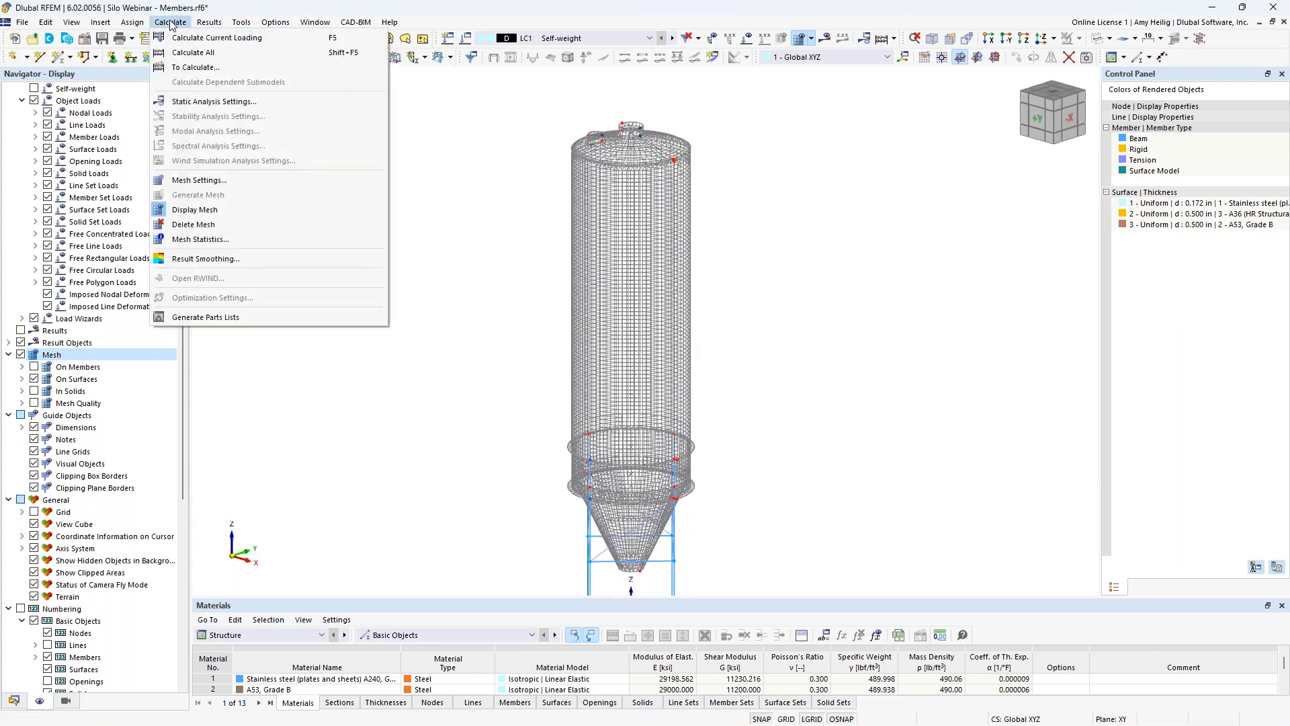
click(199, 180)
click(407, 187)
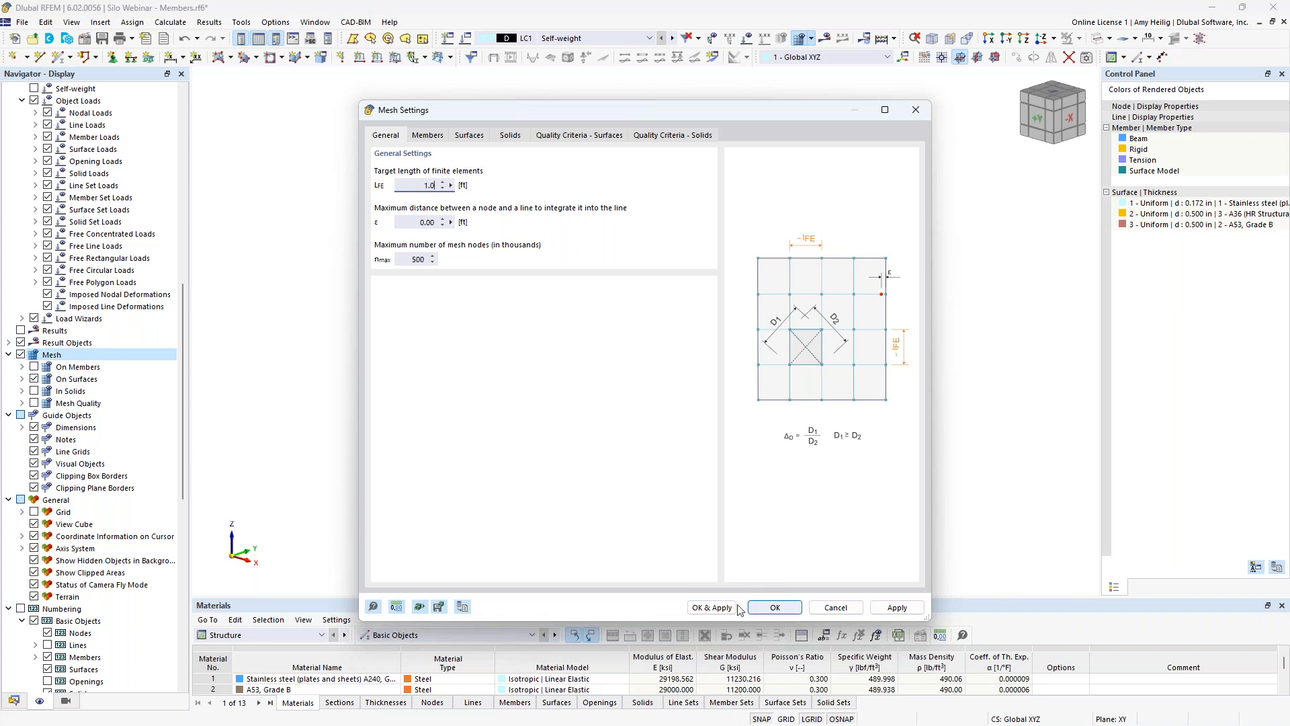
click(712, 607)
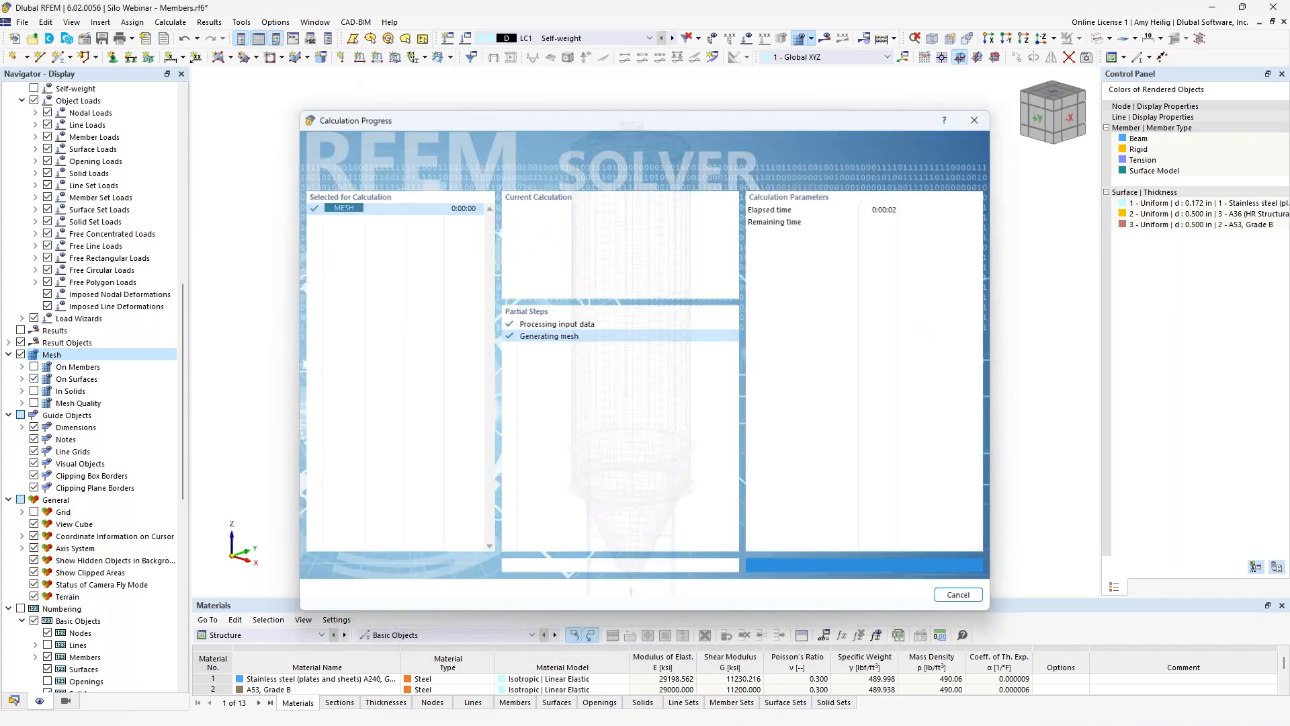
Step: Display the surface model of the members and examine the mesh on the supporting column beside the hopper
middle_drag(490, 458, 535, 447)
scroll(558, 493, up, 5)
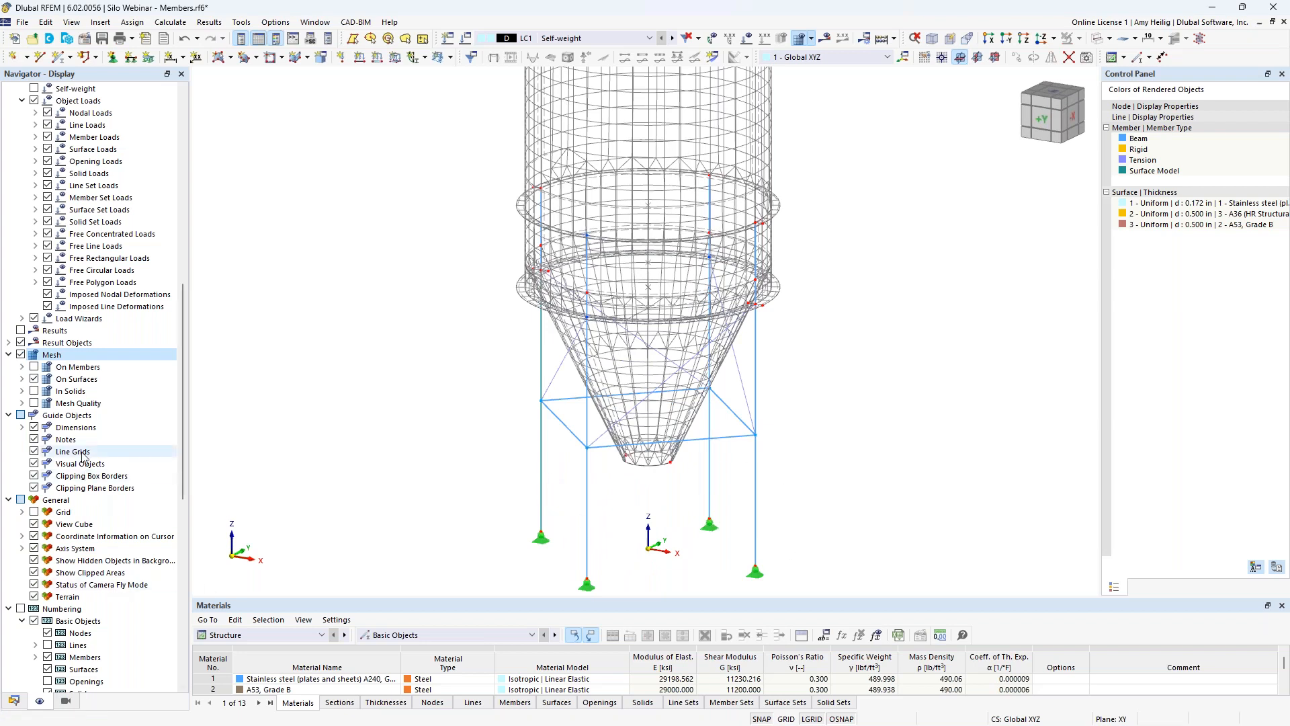
scroll(84, 457, up, 15)
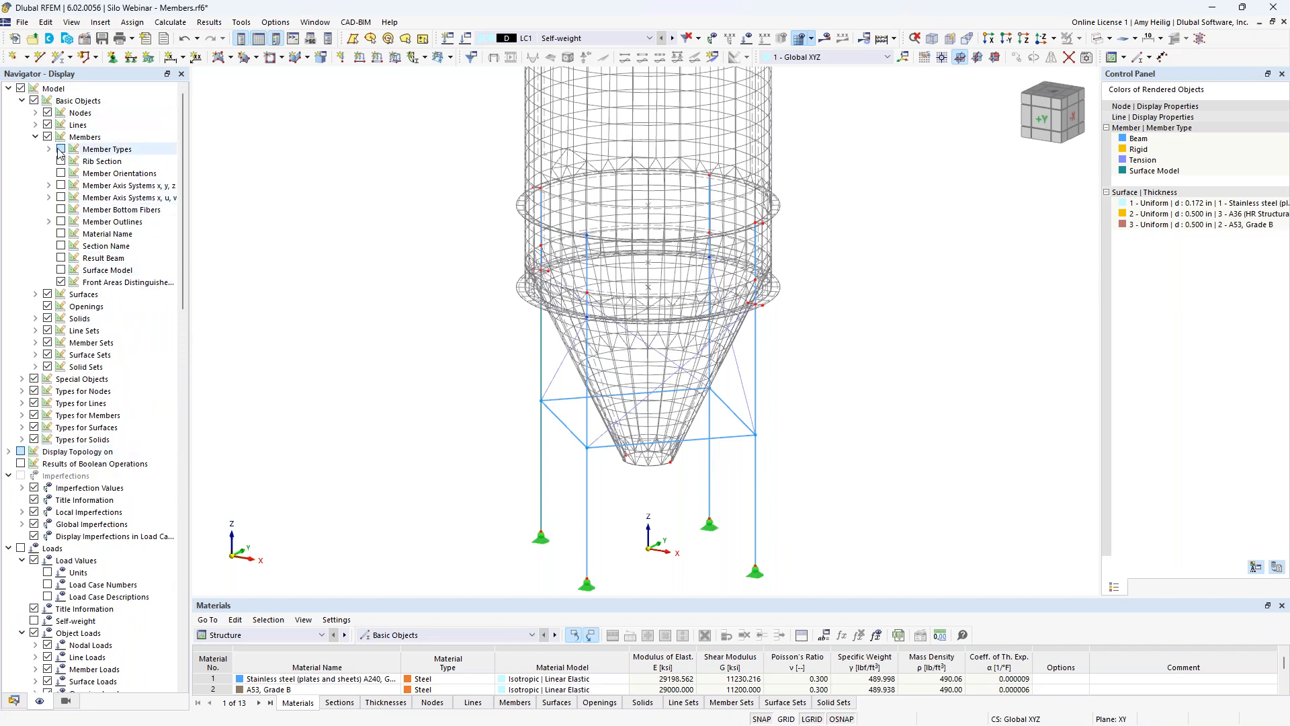
click(61, 270)
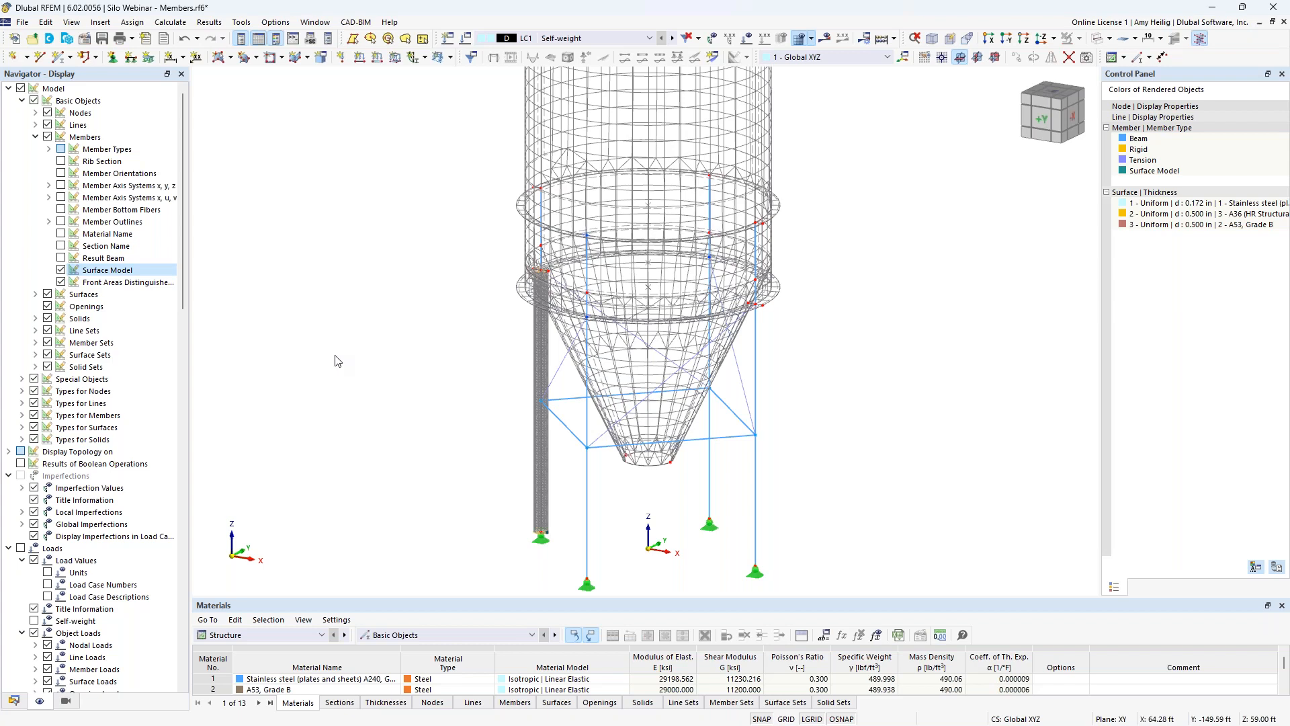
scroll(524, 360, up, 5)
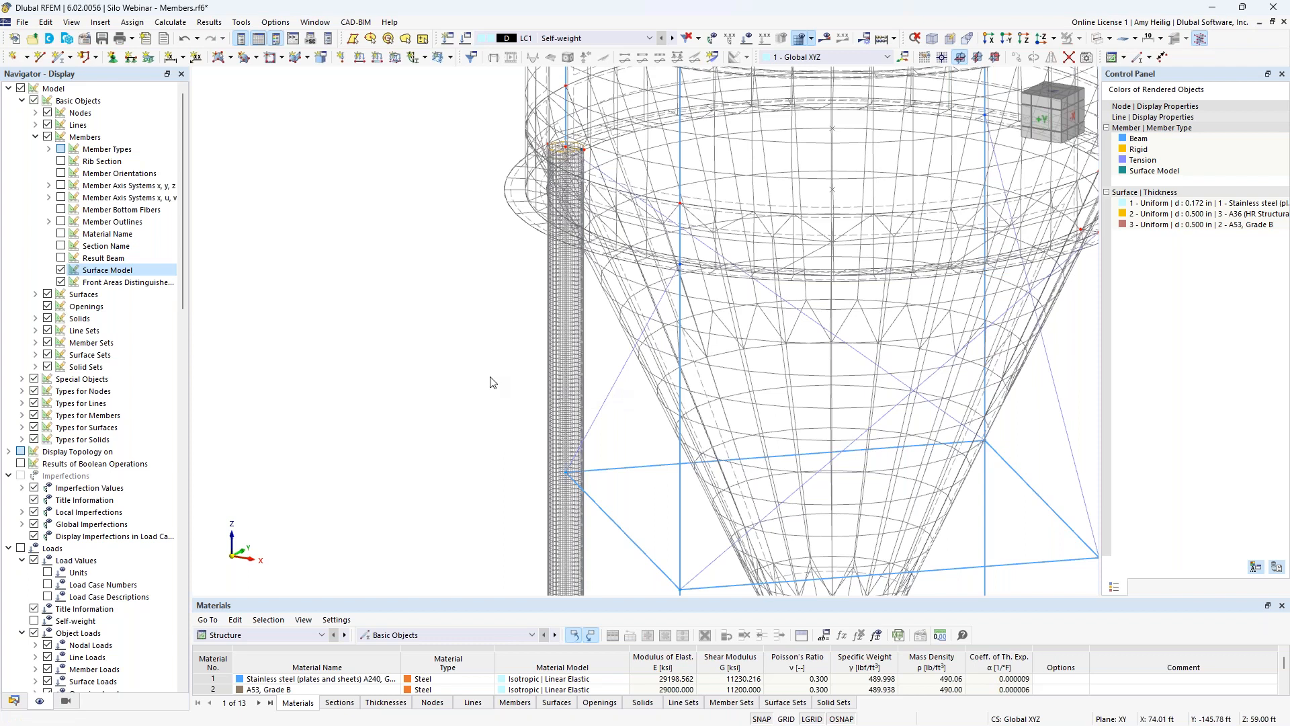
middle_drag(597, 358, 498, 305)
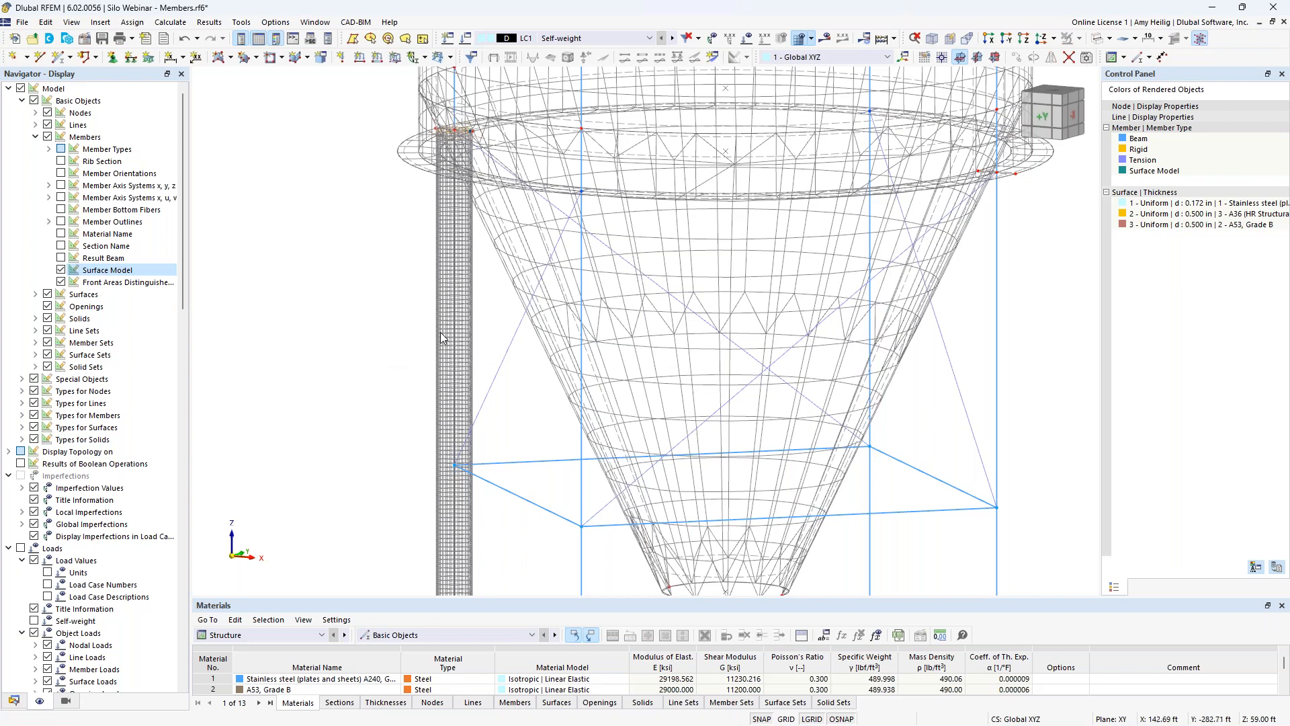
scroll(441, 338, up, 3)
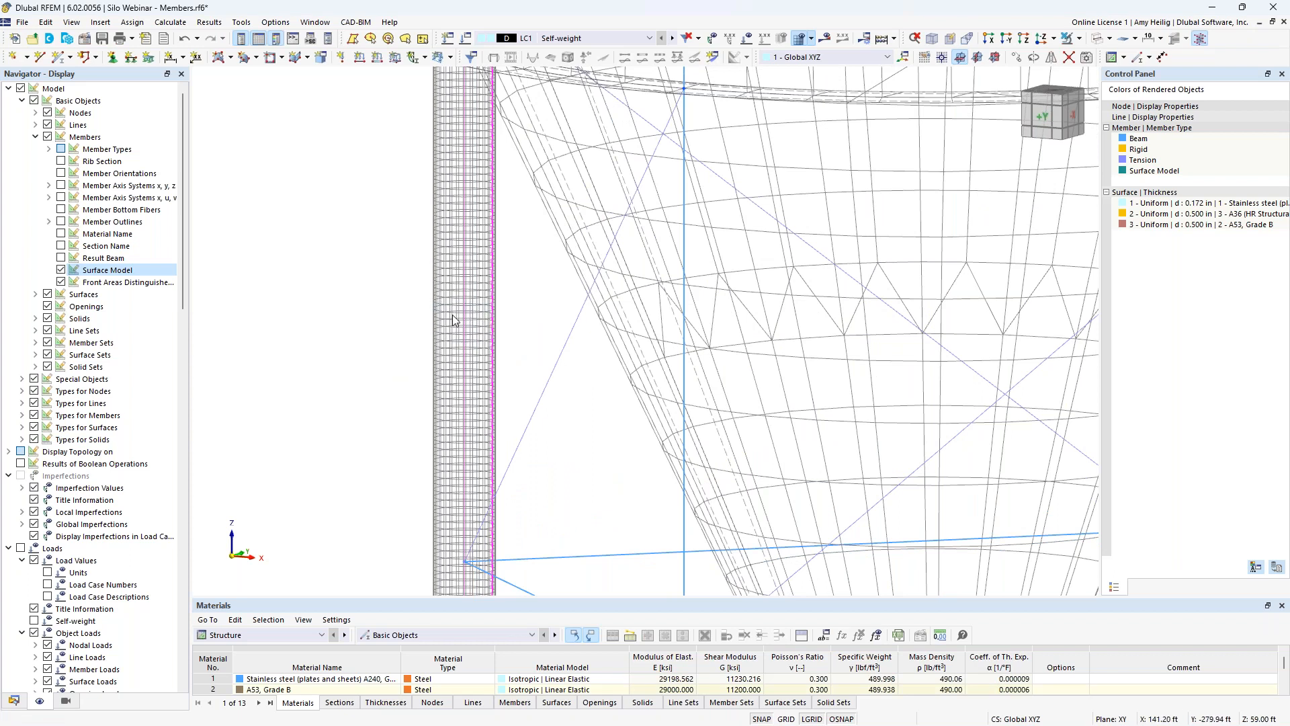
scroll(491, 317, up, 2)
Step: Check the mesh refinement and its target FE length assigned to the column's pipe surface, leaving the settings as they are
right_click(492, 317)
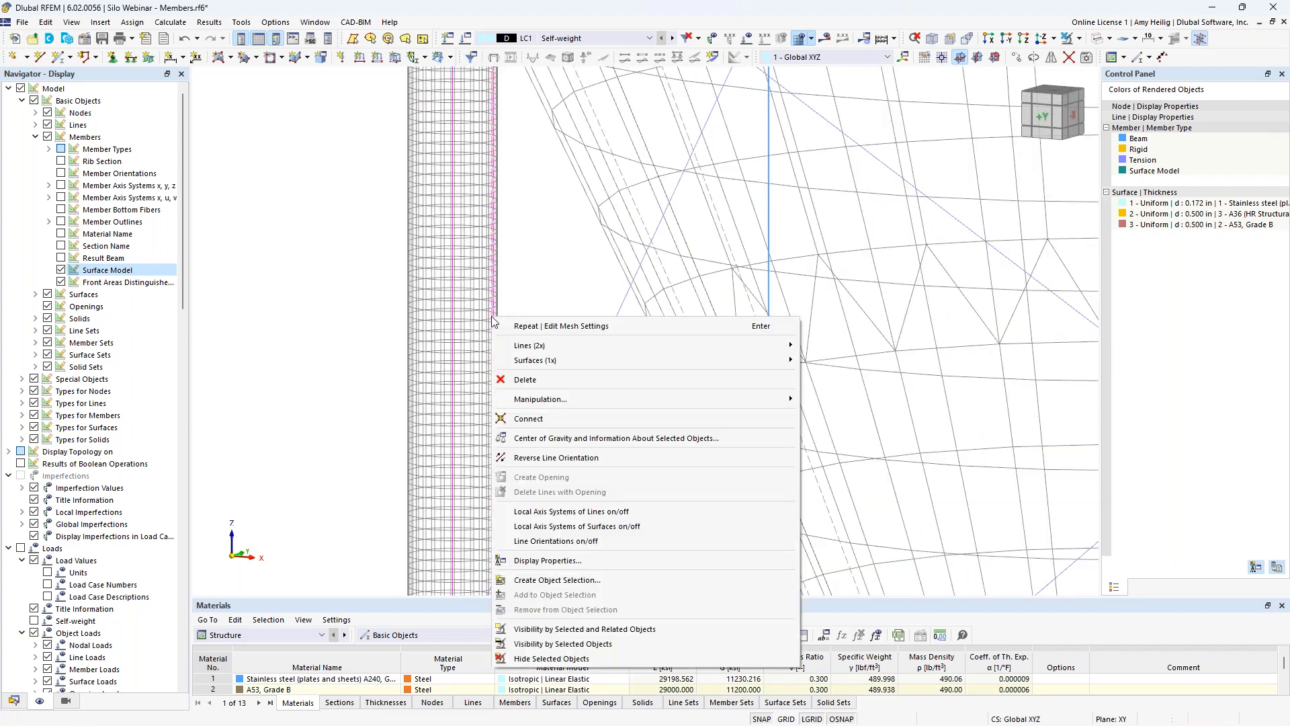
mouse_move(572, 361)
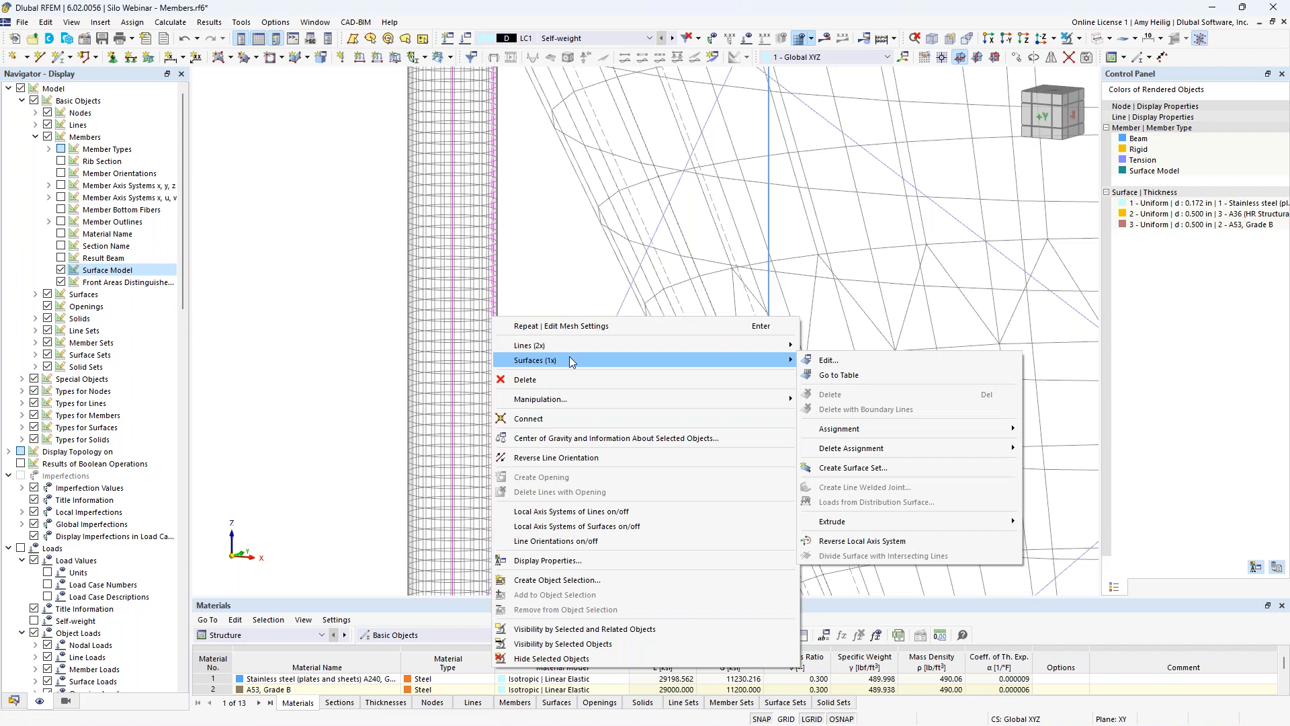
click(821, 360)
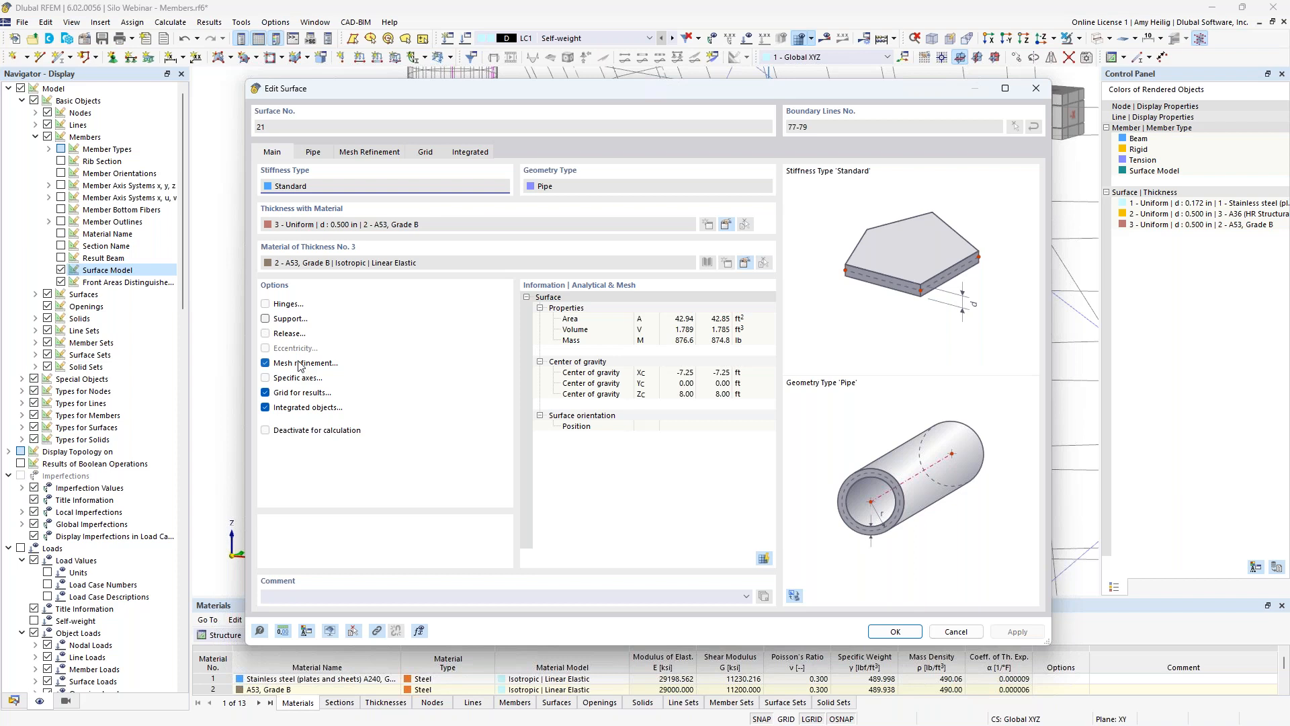
click(384, 155)
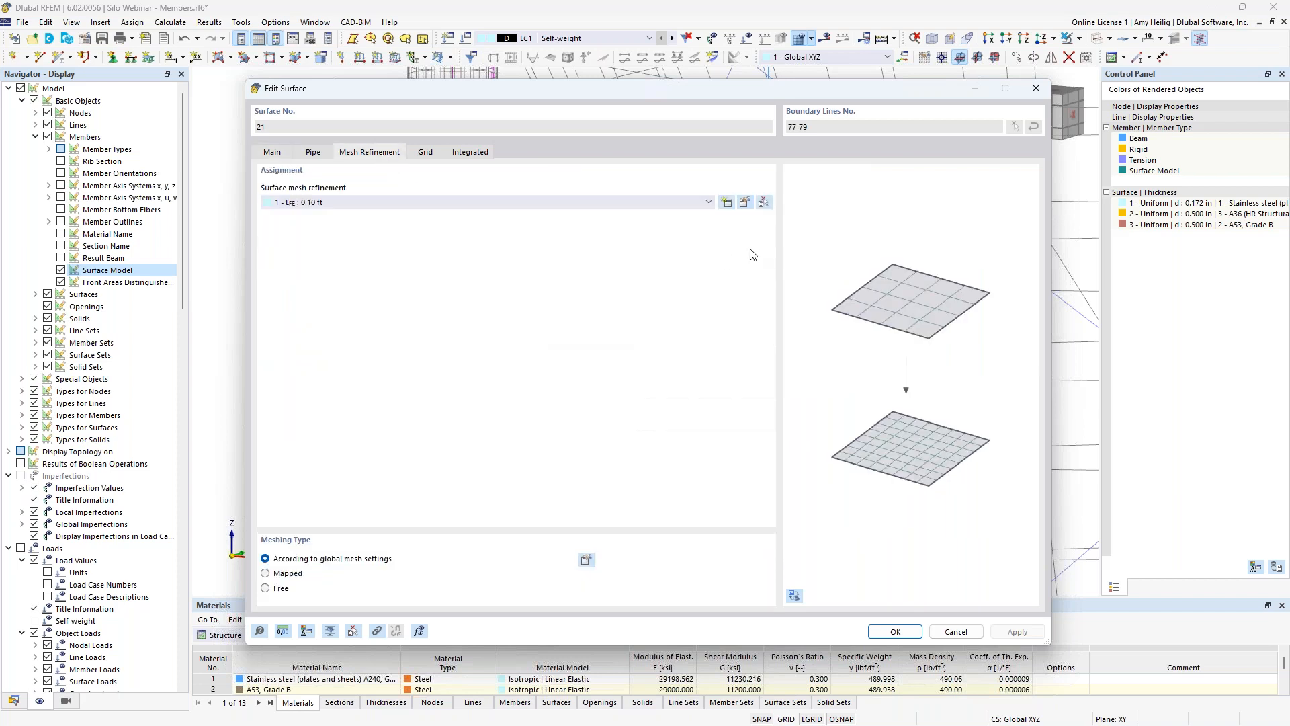
click(744, 202)
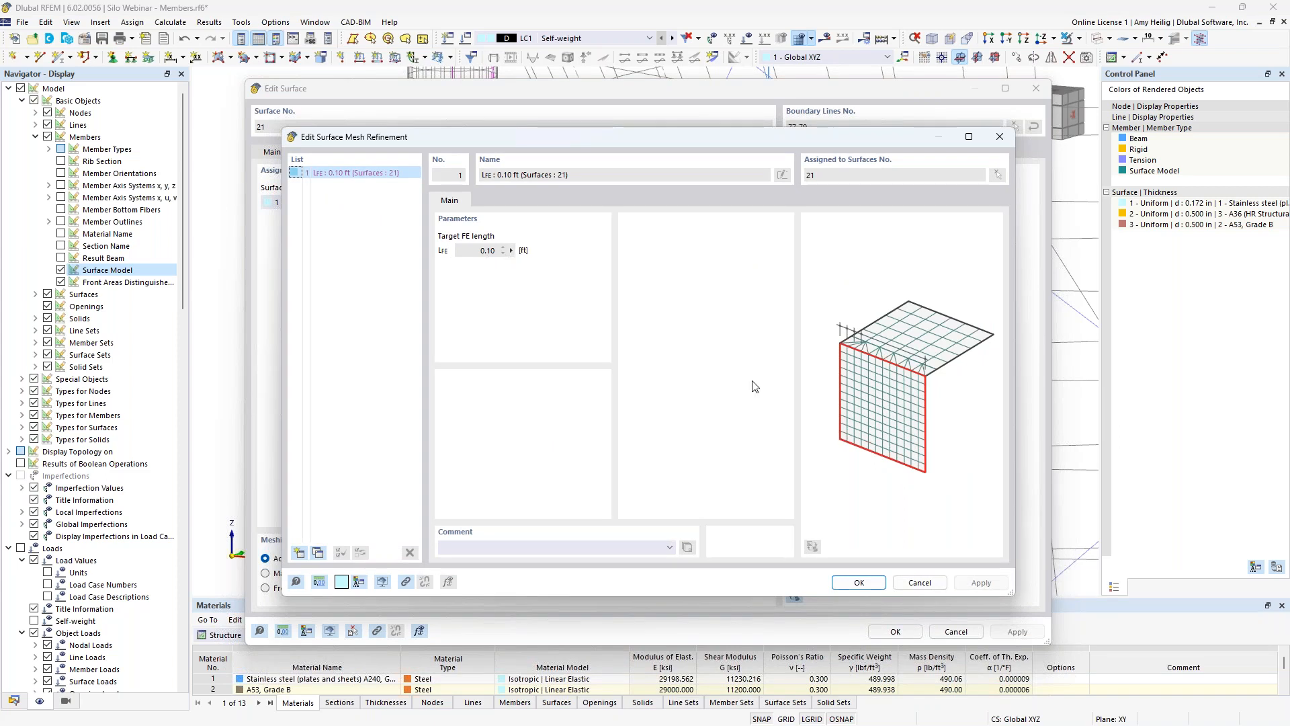
click(915, 579)
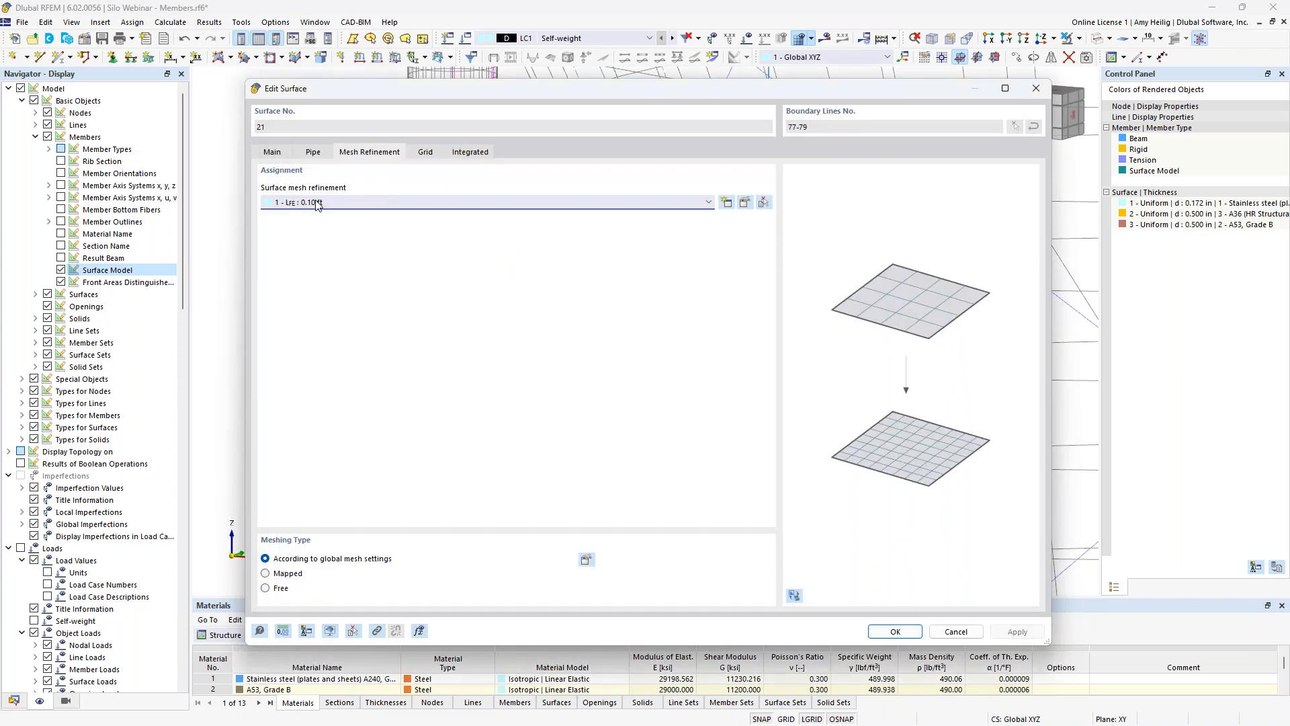
click(955, 631)
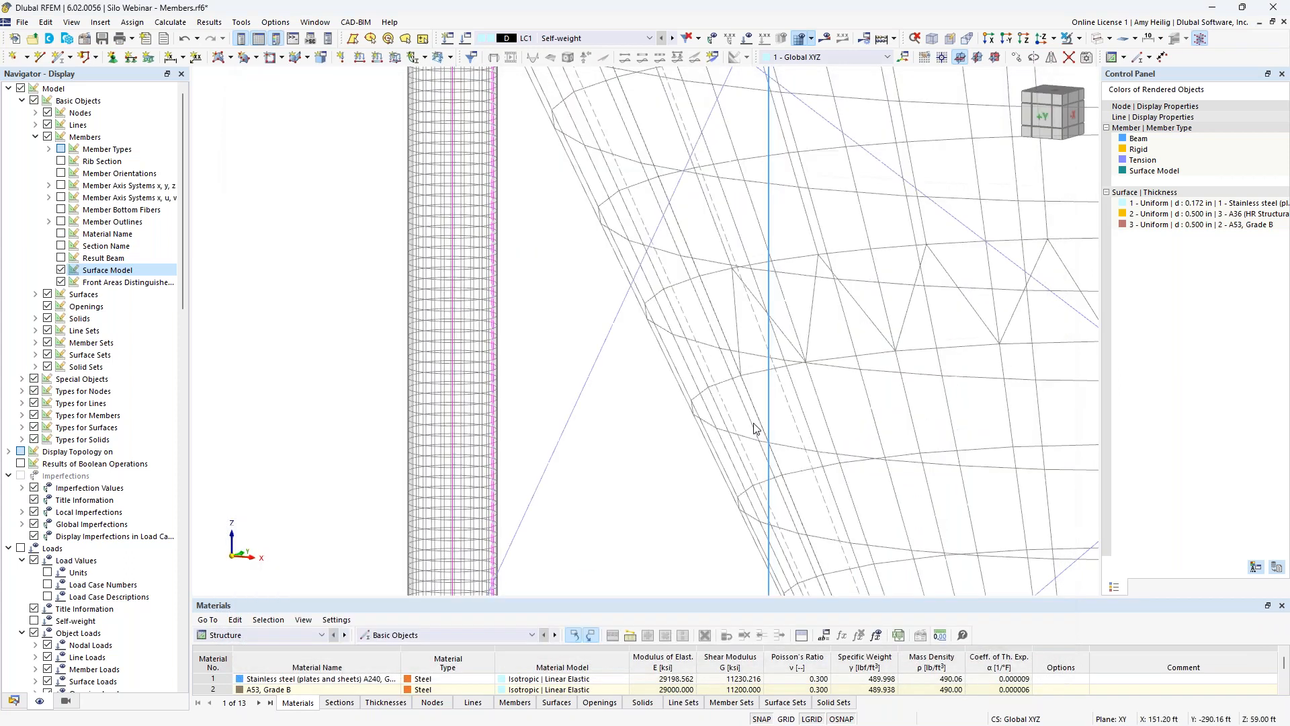
Step: Clear the selection of the column surface and turn off the surface model display for members
scroll(732, 326, down, 3)
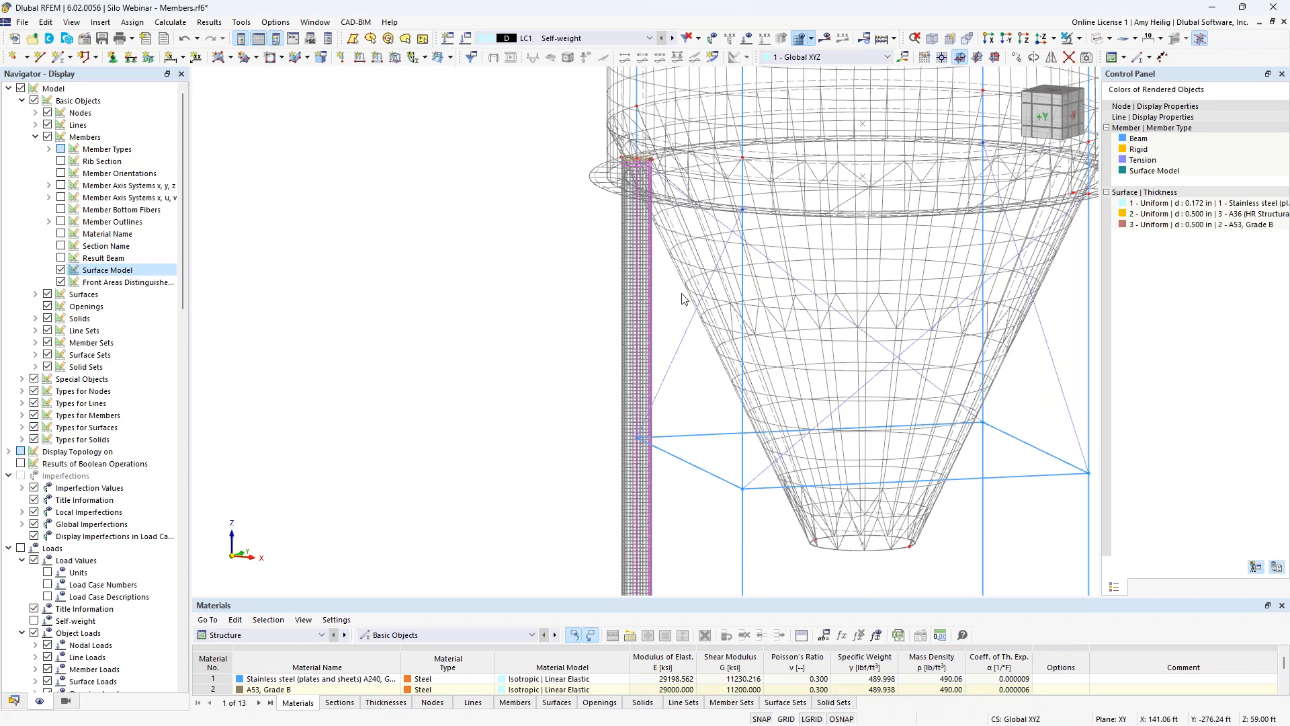
scroll(682, 298, down, 2)
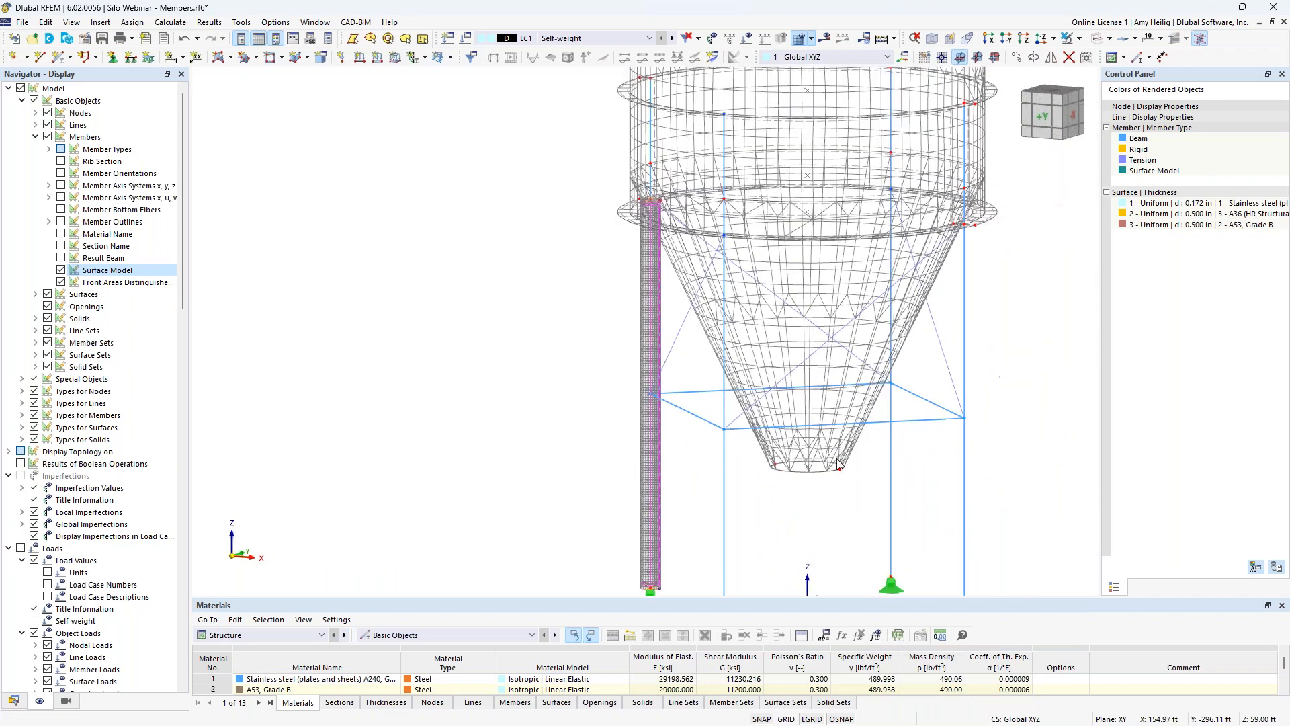
scroll(668, 507, down, 2)
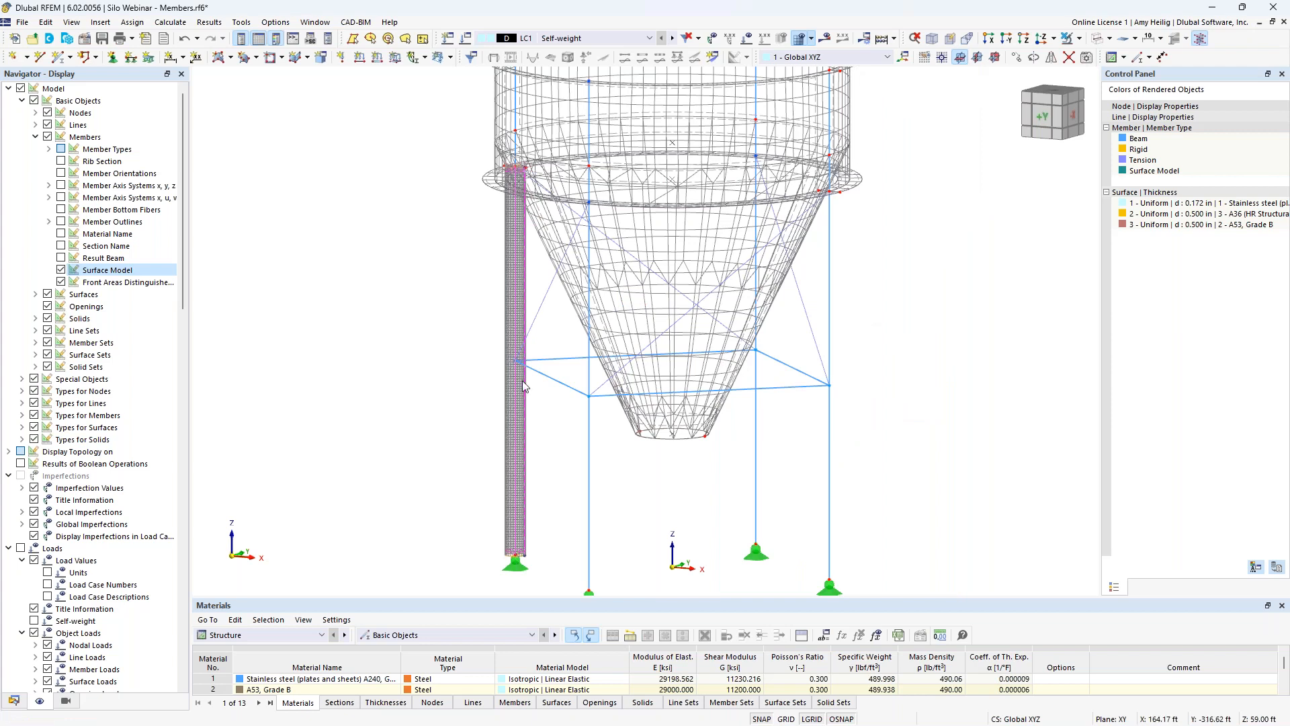
click(446, 303)
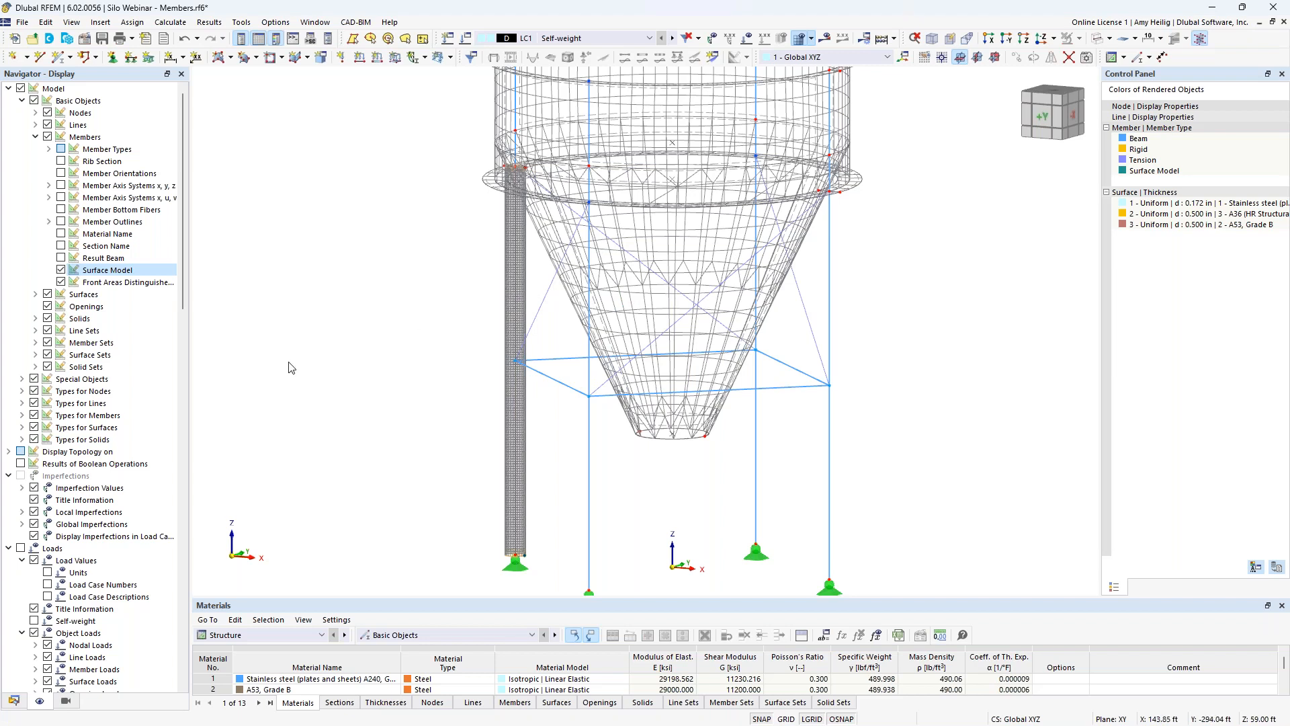
click(62, 271)
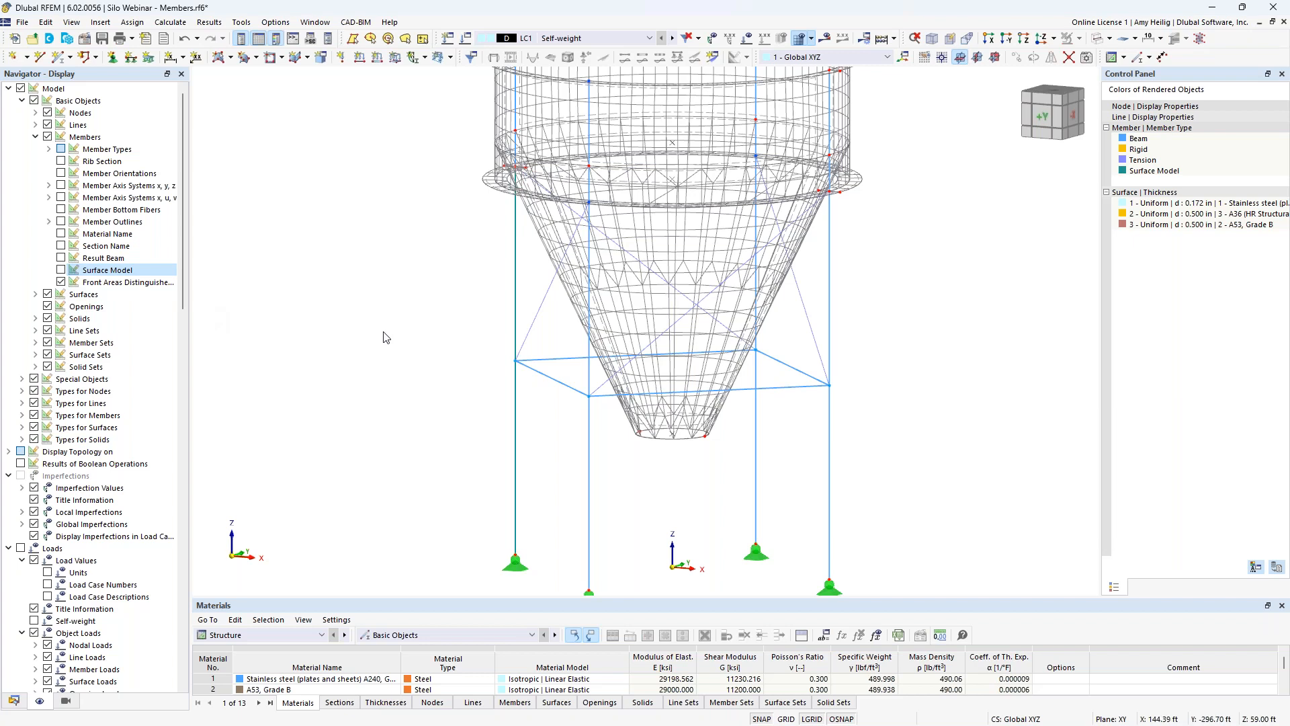
Step: Turn off the mesh display for the whole silo model
scroll(97, 503, down, 9)
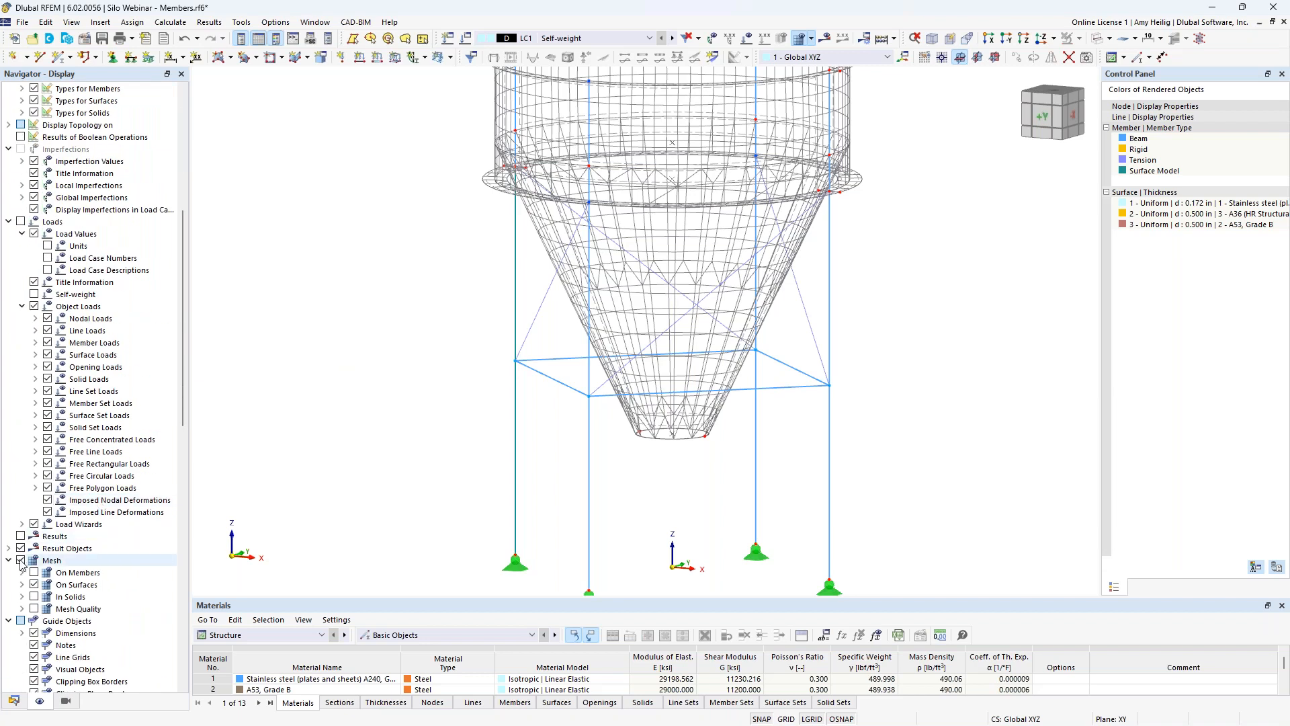
click(21, 561)
scroll(465, 319, down, 3)
middle_drag(455, 303, 488, 429)
scroll(485, 425, down, 1)
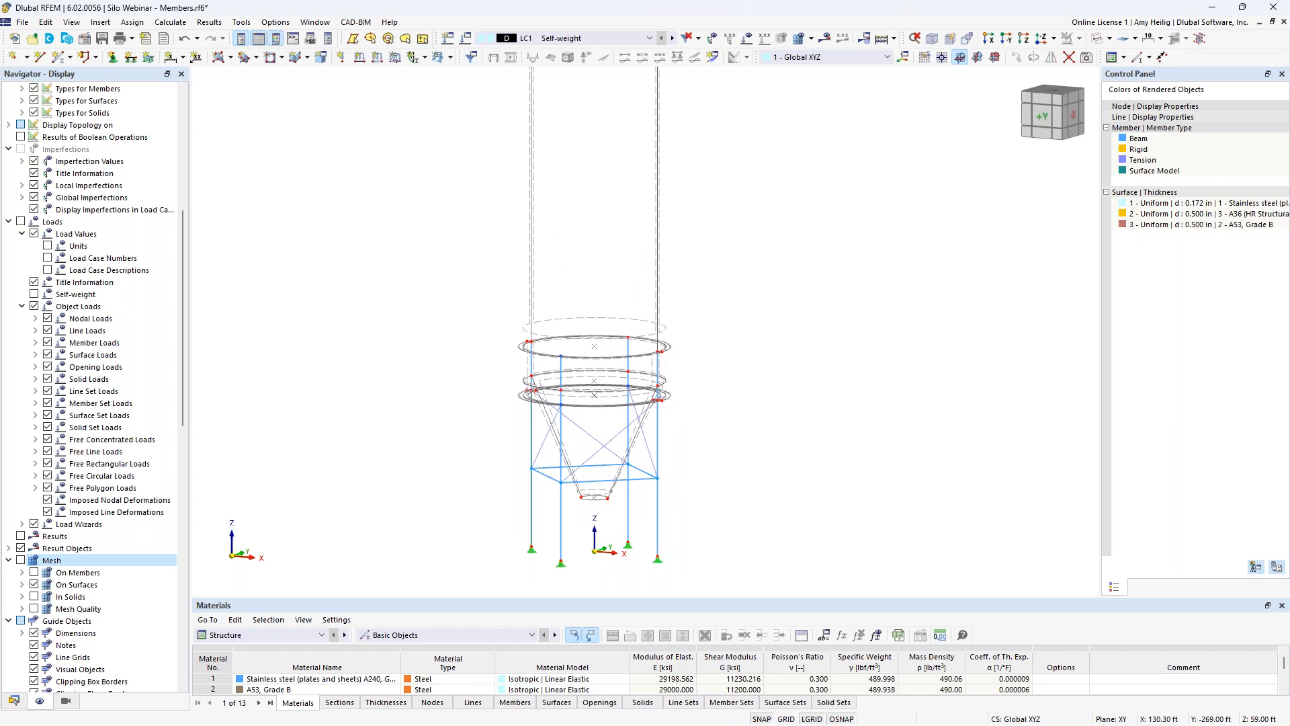
scroll(481, 408, down, 2)
middle_drag(460, 380, 524, 422)
Step: Open the load cases and combinations definition at the base settings for standards and the combination wizard
click(468, 41)
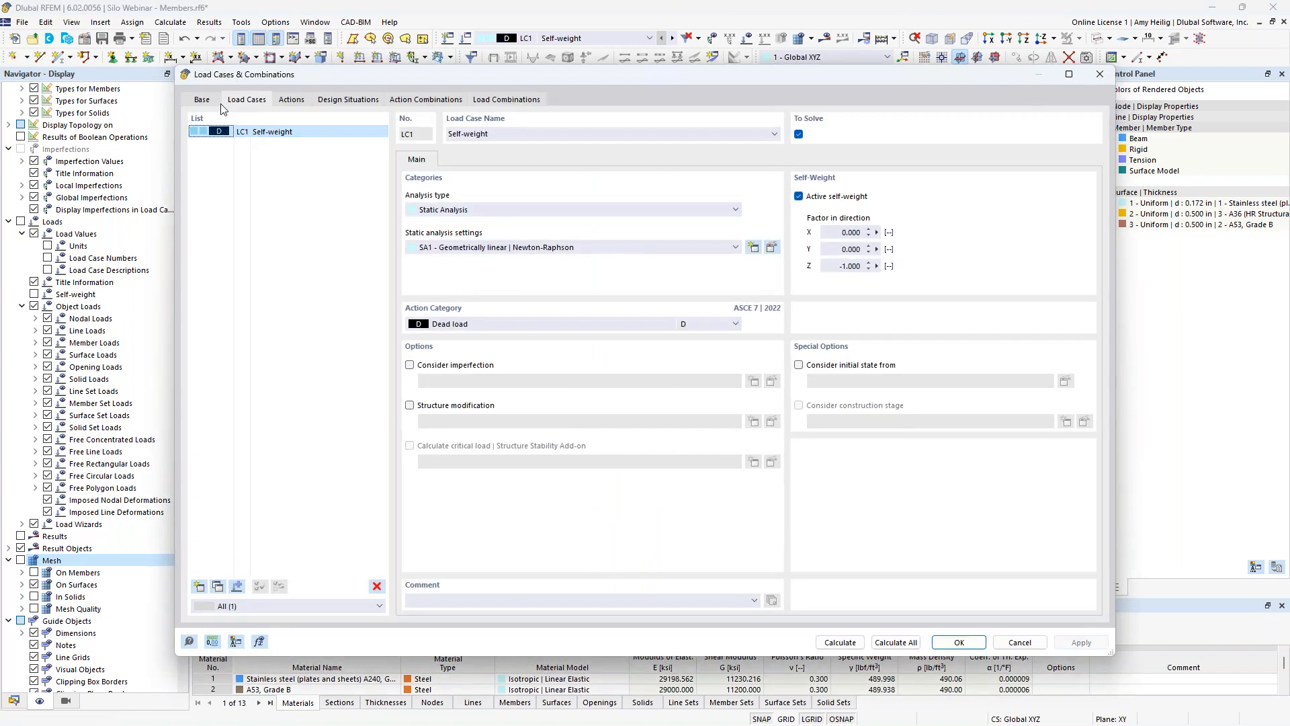
click(202, 101)
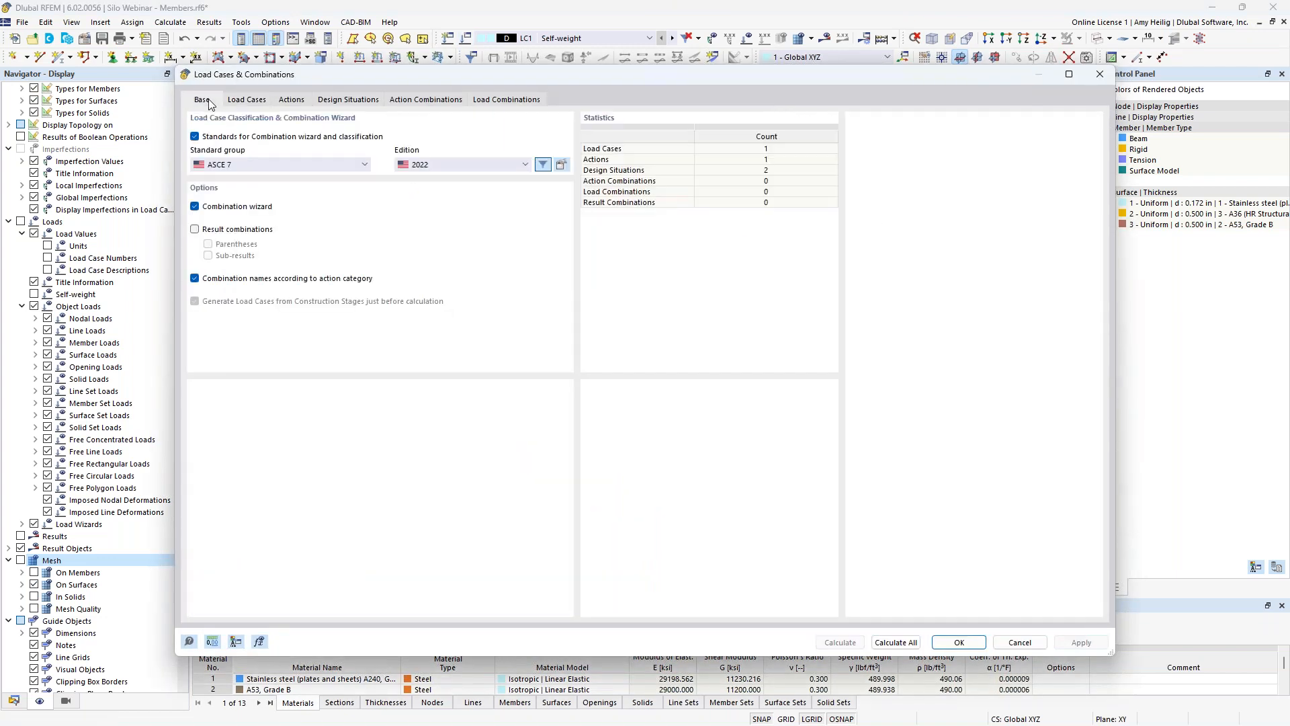
click(247, 169)
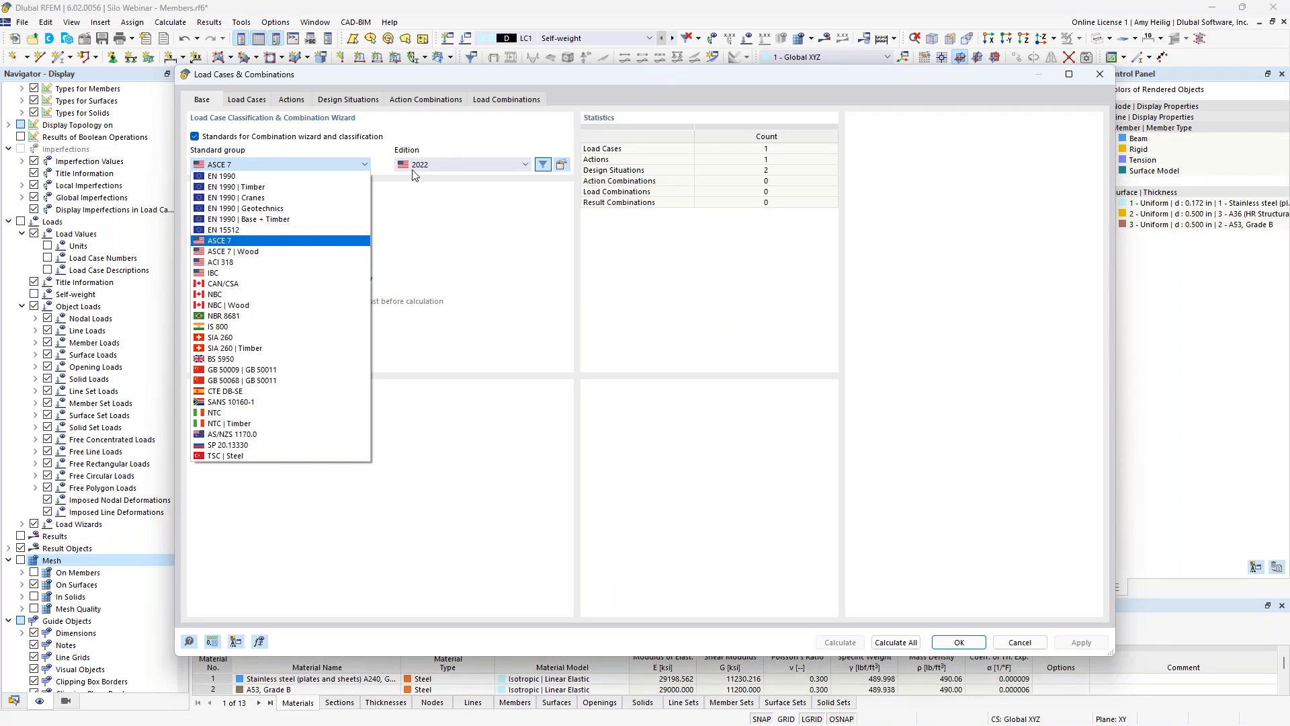
click(429, 214)
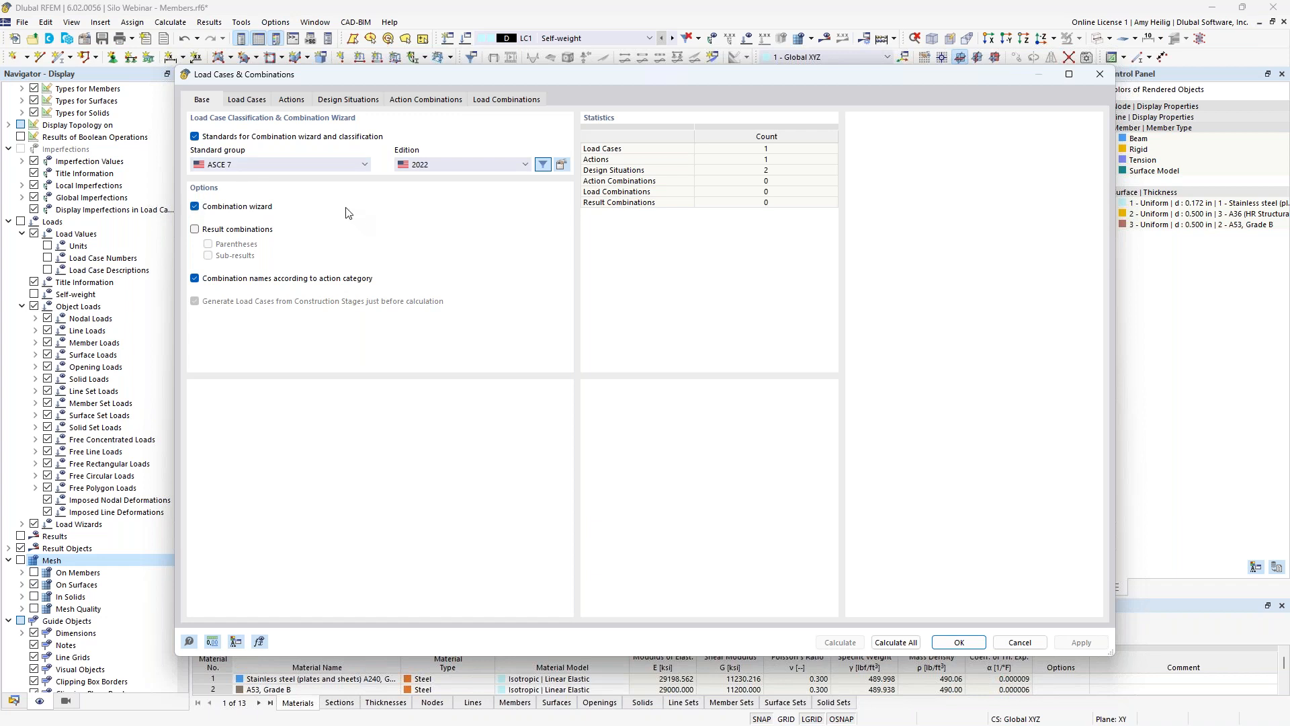
Step: Rename load case LC1 as "Dead" and keep its action category as Dead load
click(259, 102)
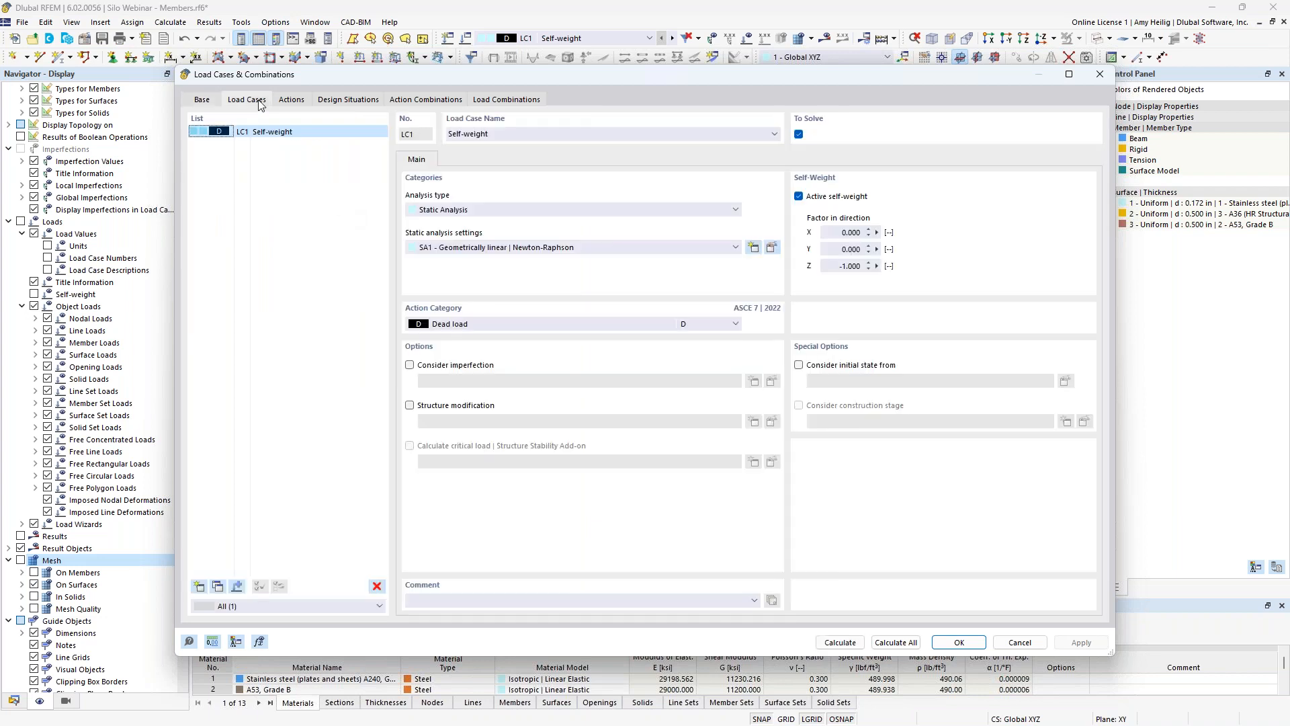
click(495, 133)
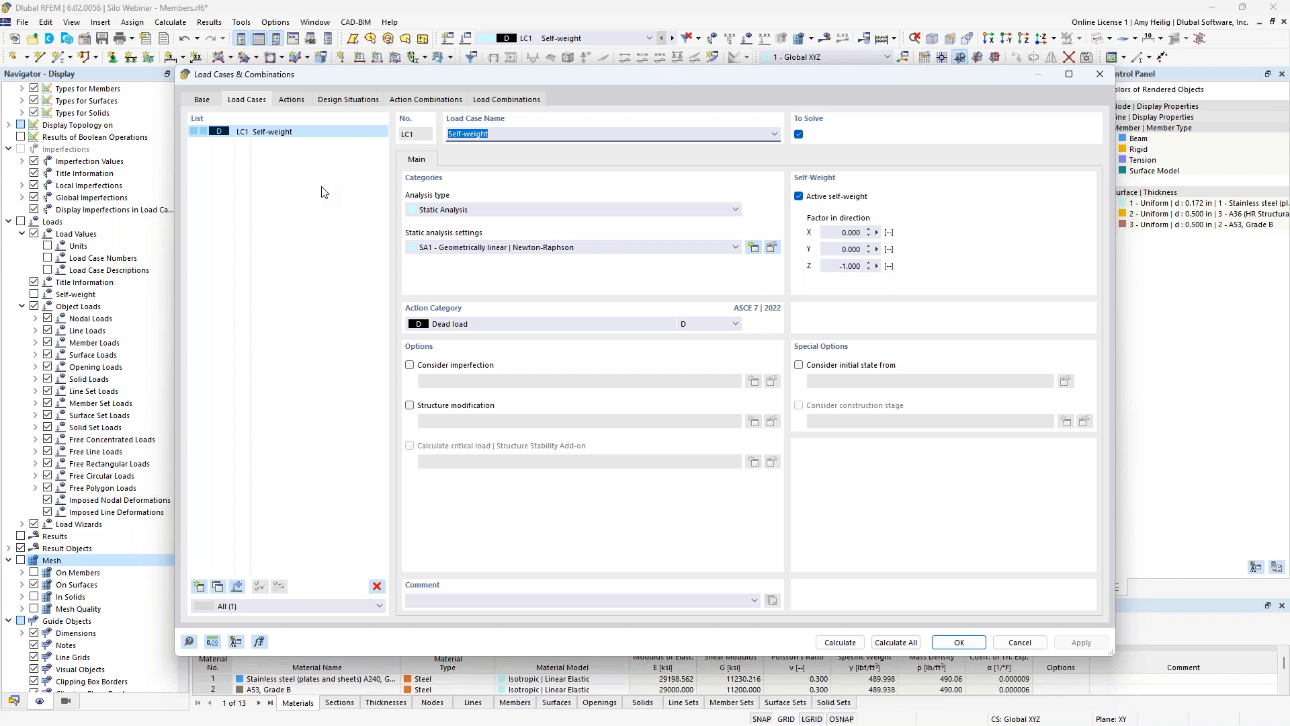
text(Dead)
click(482, 324)
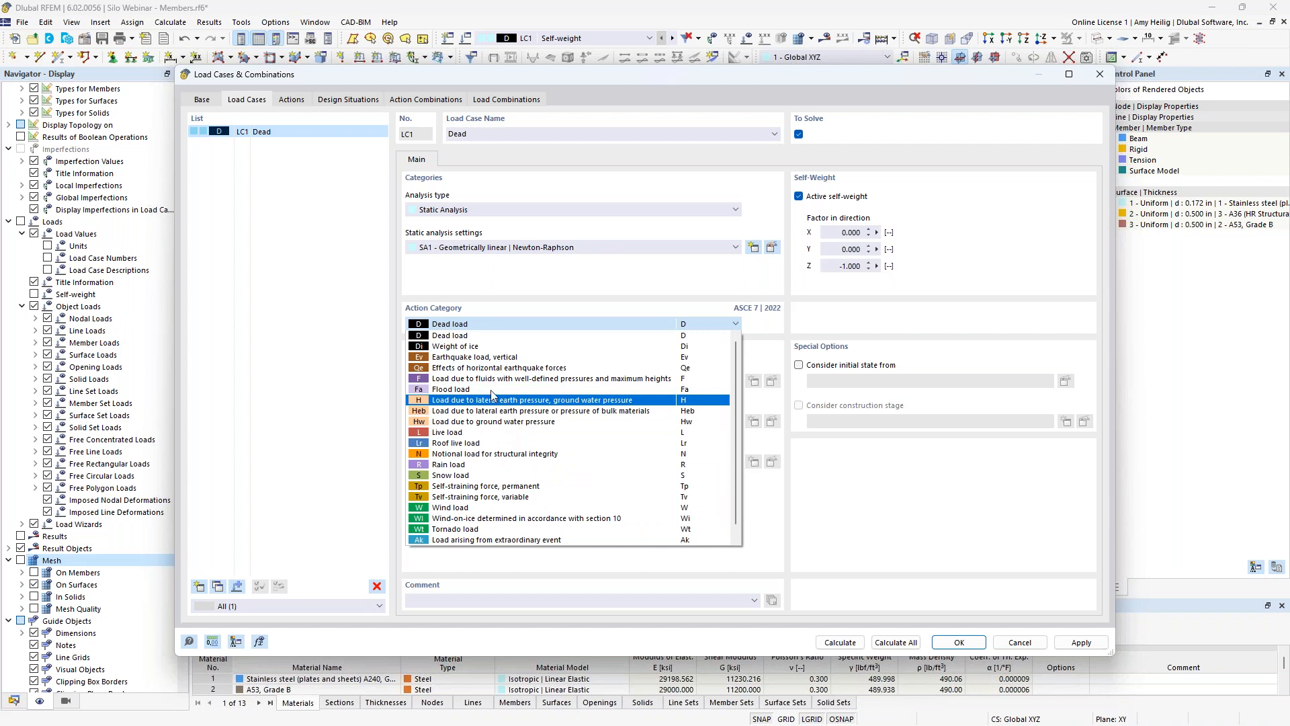
click(452, 288)
drag(560, 74, 593, 384)
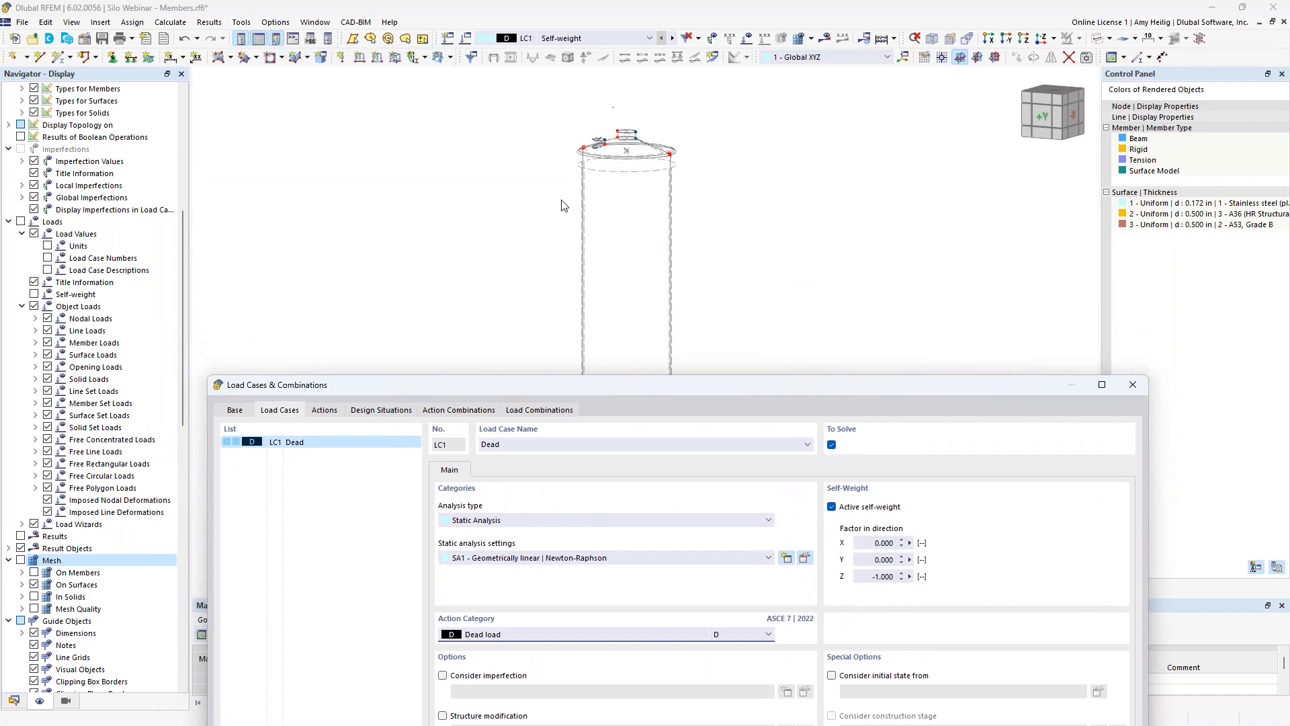
drag(662, 386, 661, 79)
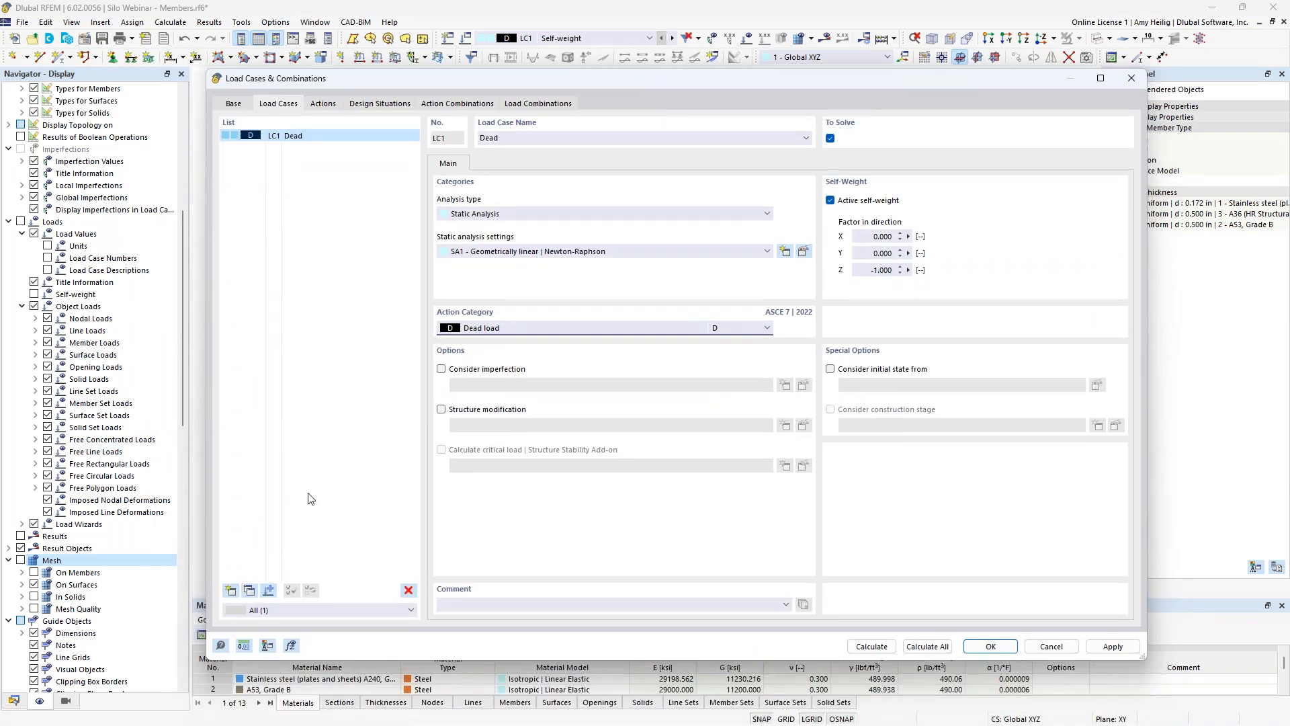
Step: Add a load case LC2 named "Pressure - Horizontal" with the Live load action category and accept the load case settings
click(231, 590)
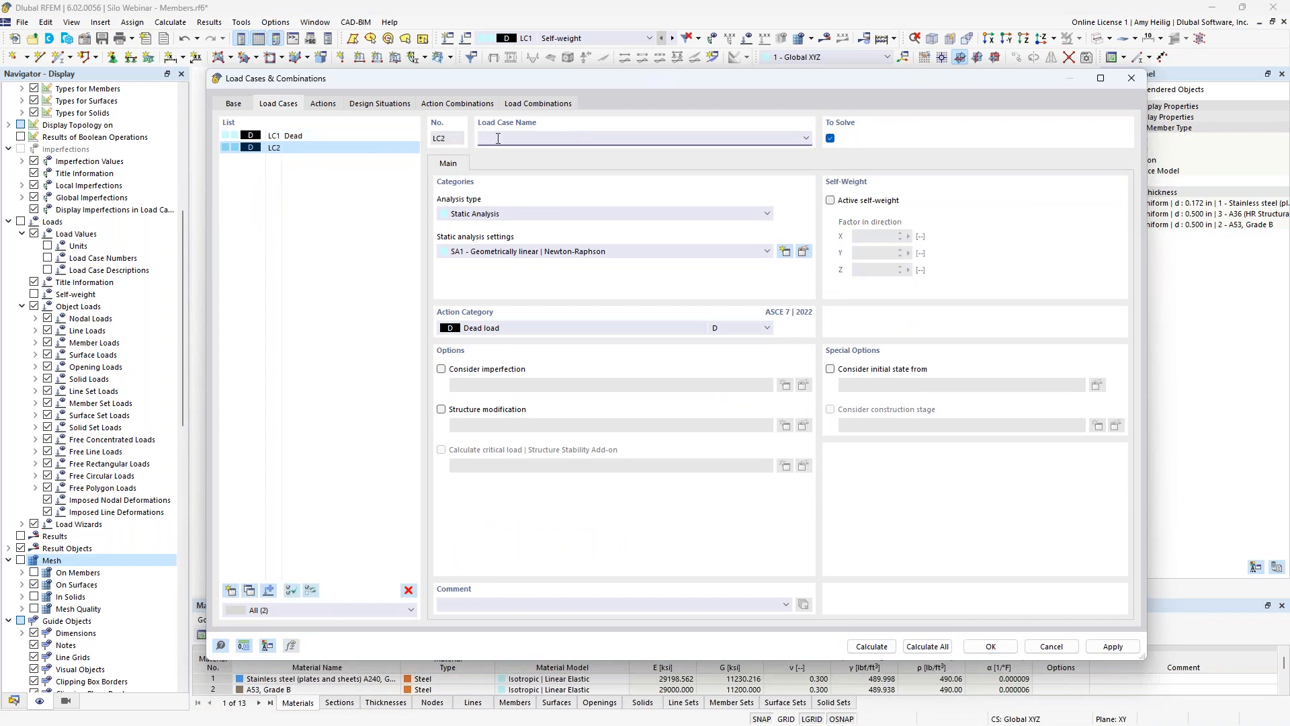
text(Pressure - Horizontal)
click(482, 327)
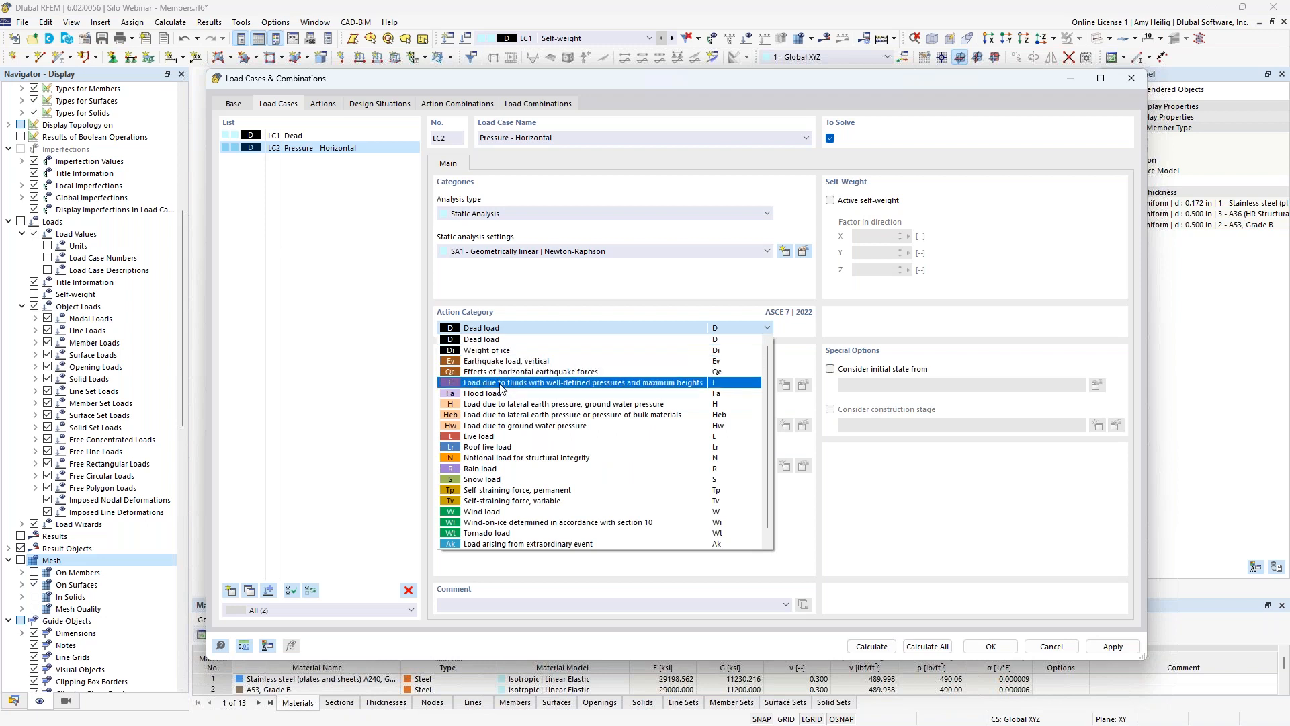
click(488, 438)
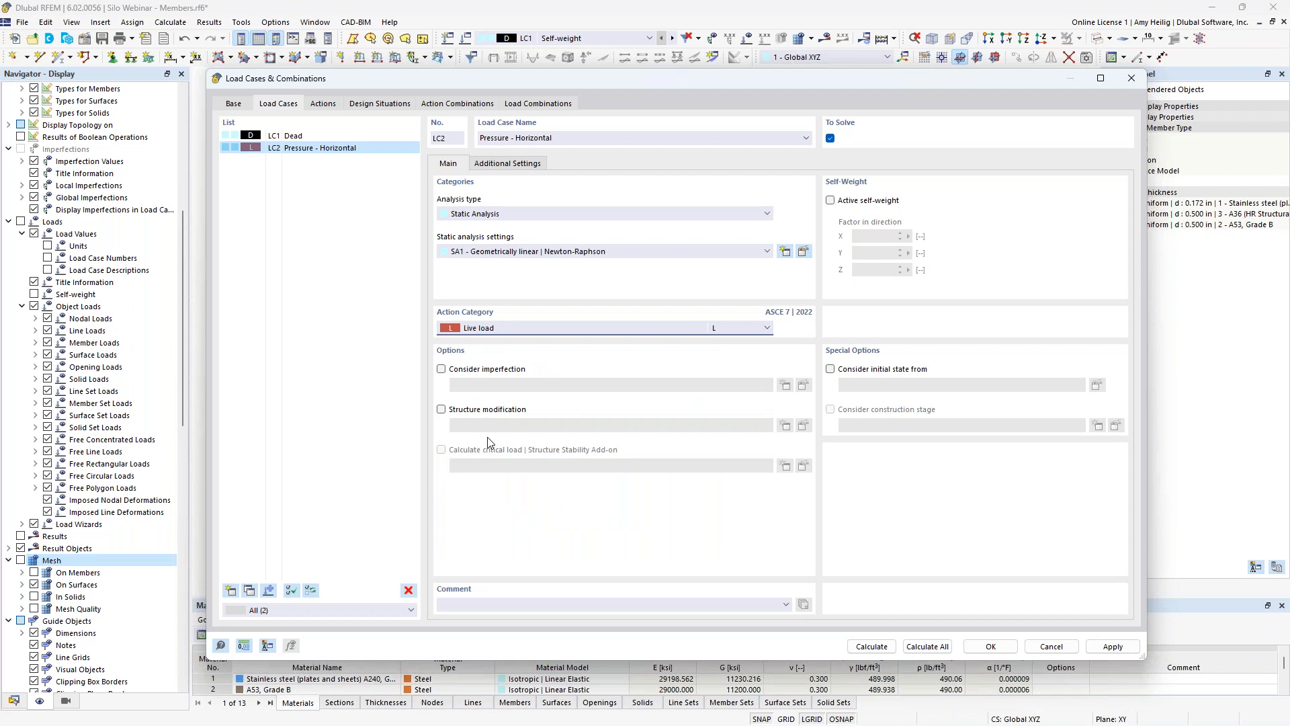
click(989, 646)
middle_drag(695, 431, 686, 405)
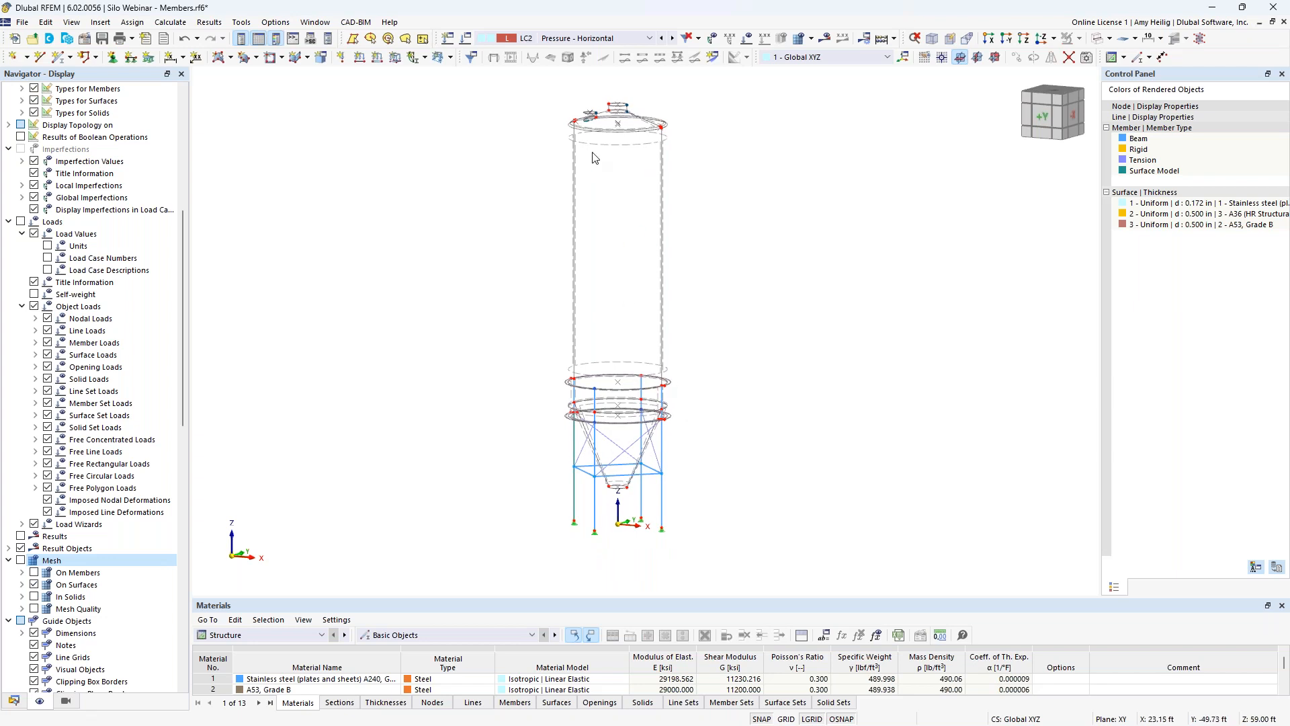
click(548, 42)
click(547, 60)
scroll(643, 415, up, 2)
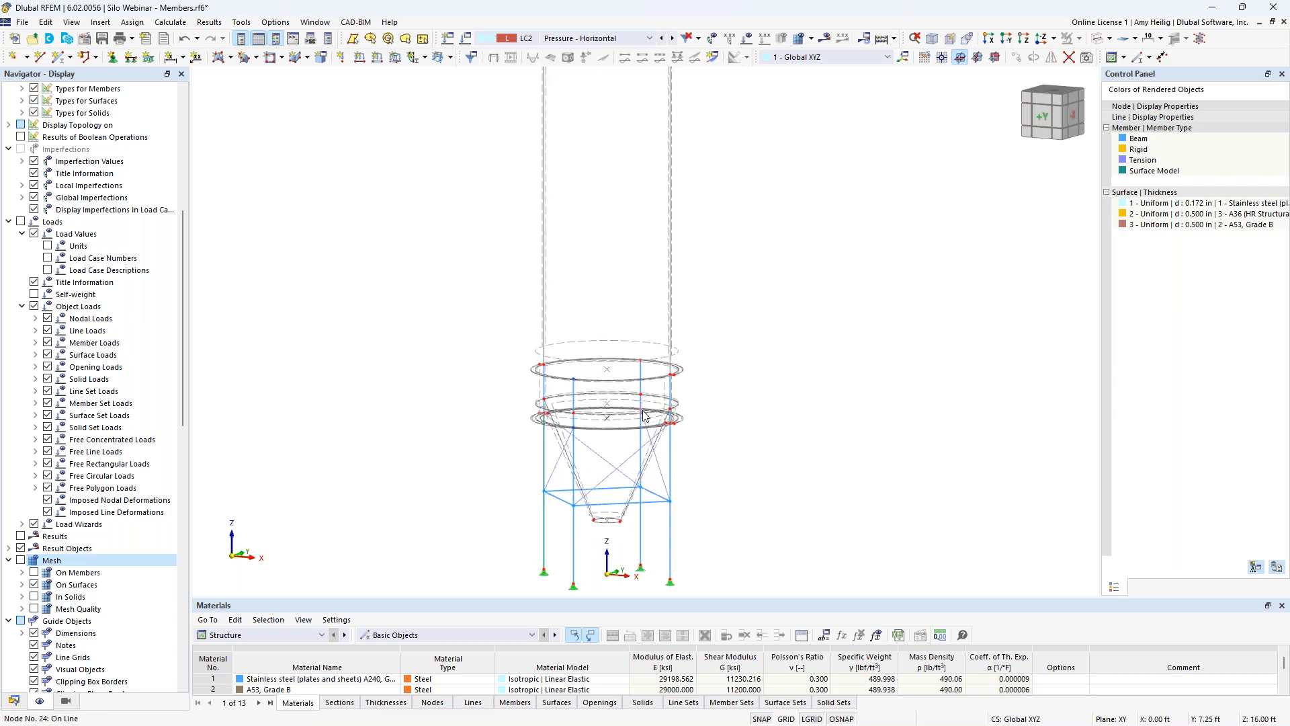
middle_drag(711, 372, 729, 454)
scroll(729, 455, up, 1)
scroll(729, 454, down, 1)
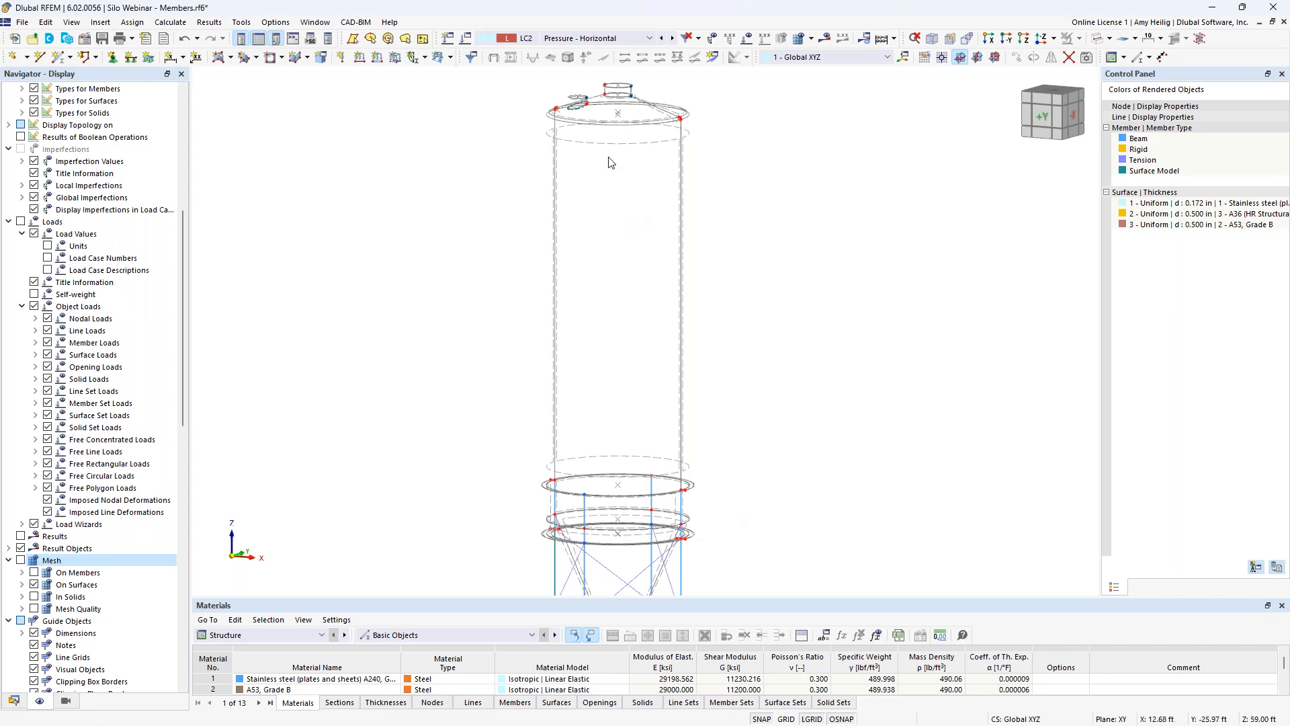
Step: Start a new free rectangular load in LC2, projected onto the XZ plane and acting in the surface's local z direction
click(450, 58)
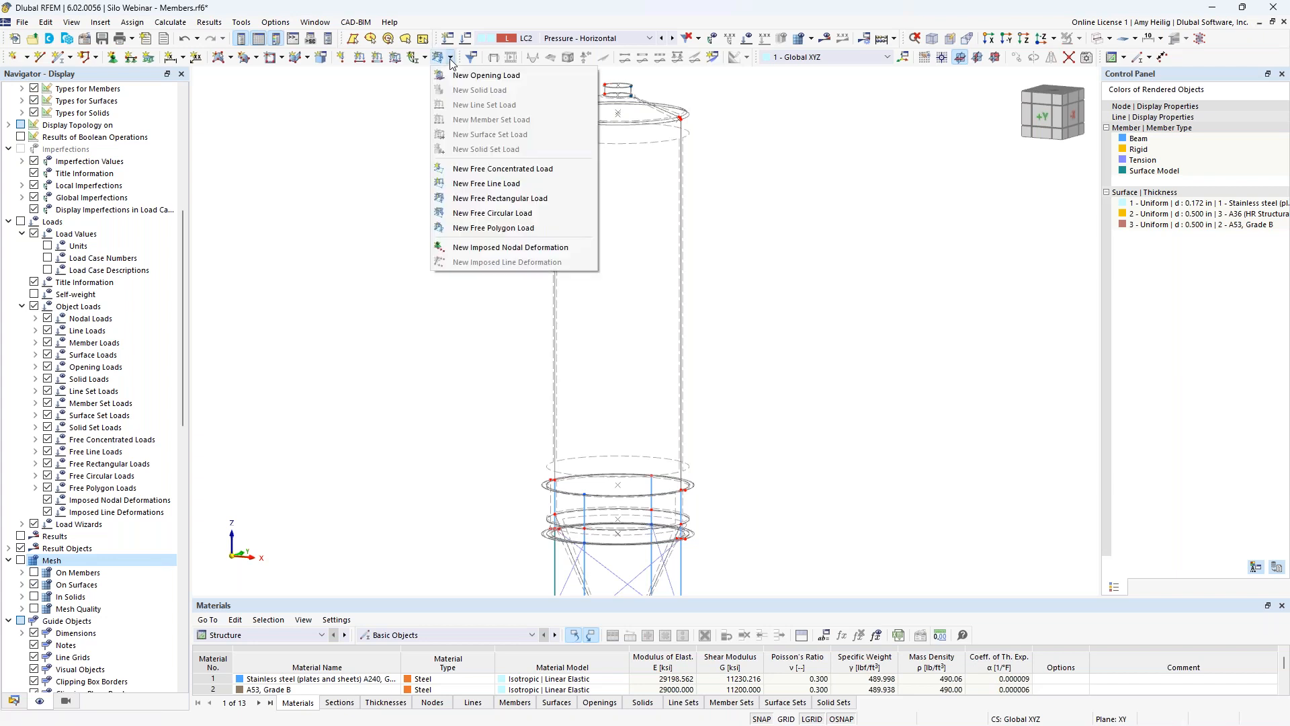
click(479, 199)
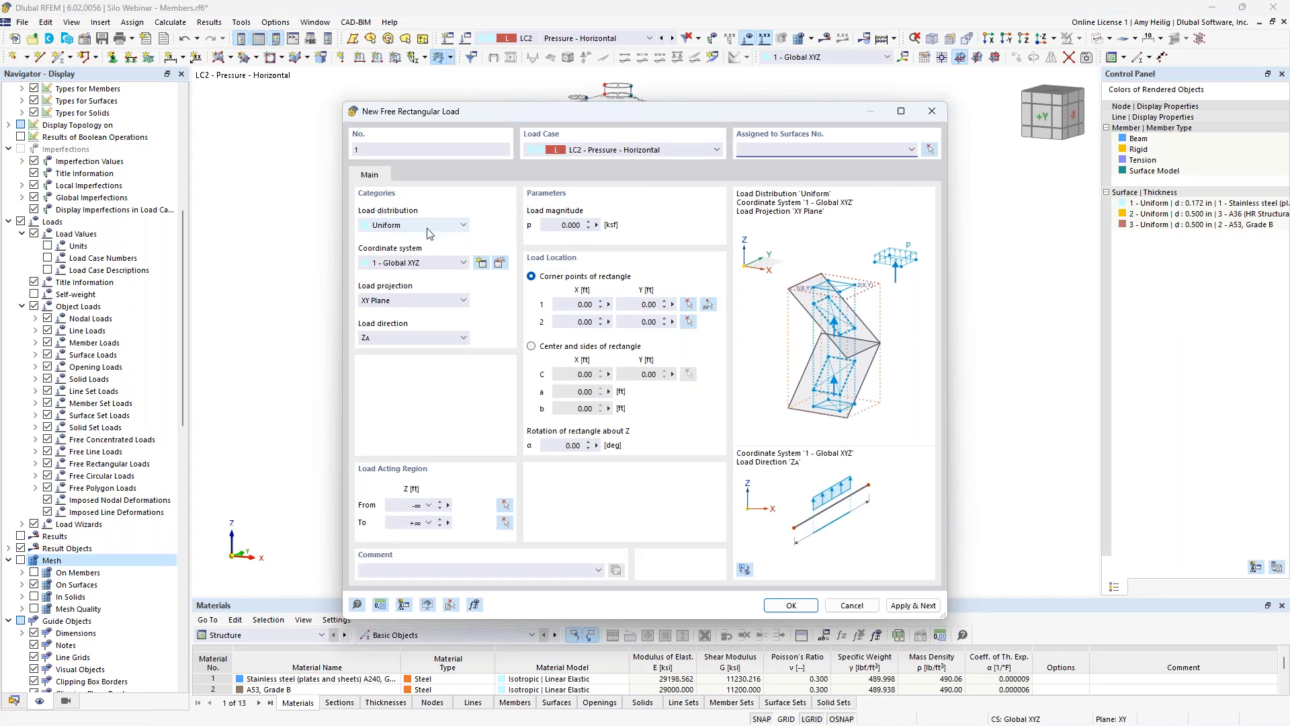
click(416, 303)
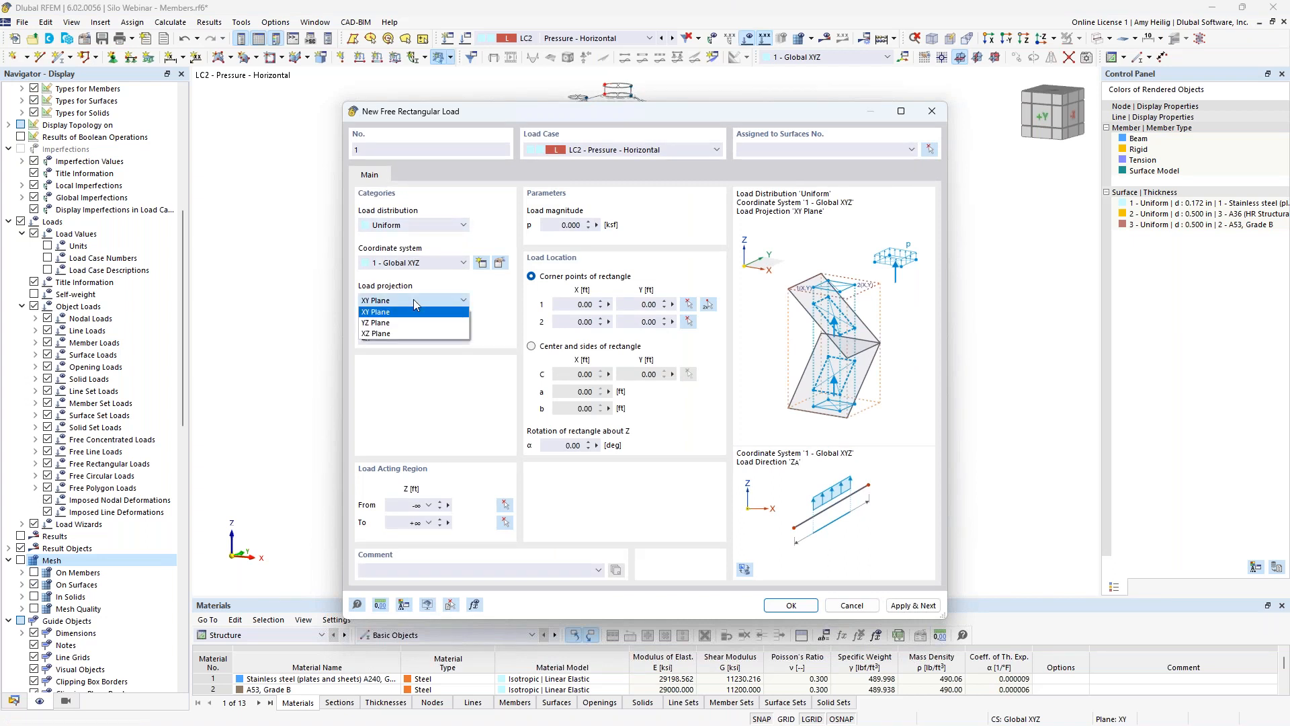
click(405, 334)
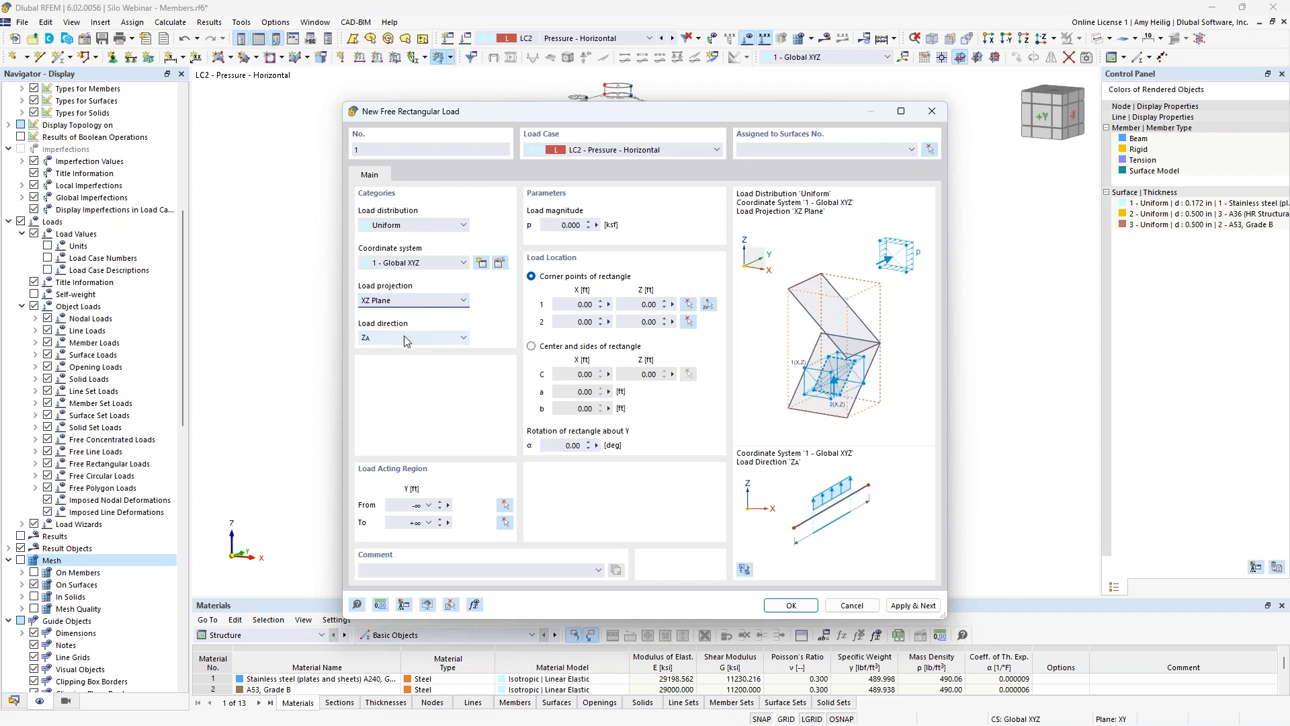
click(406, 338)
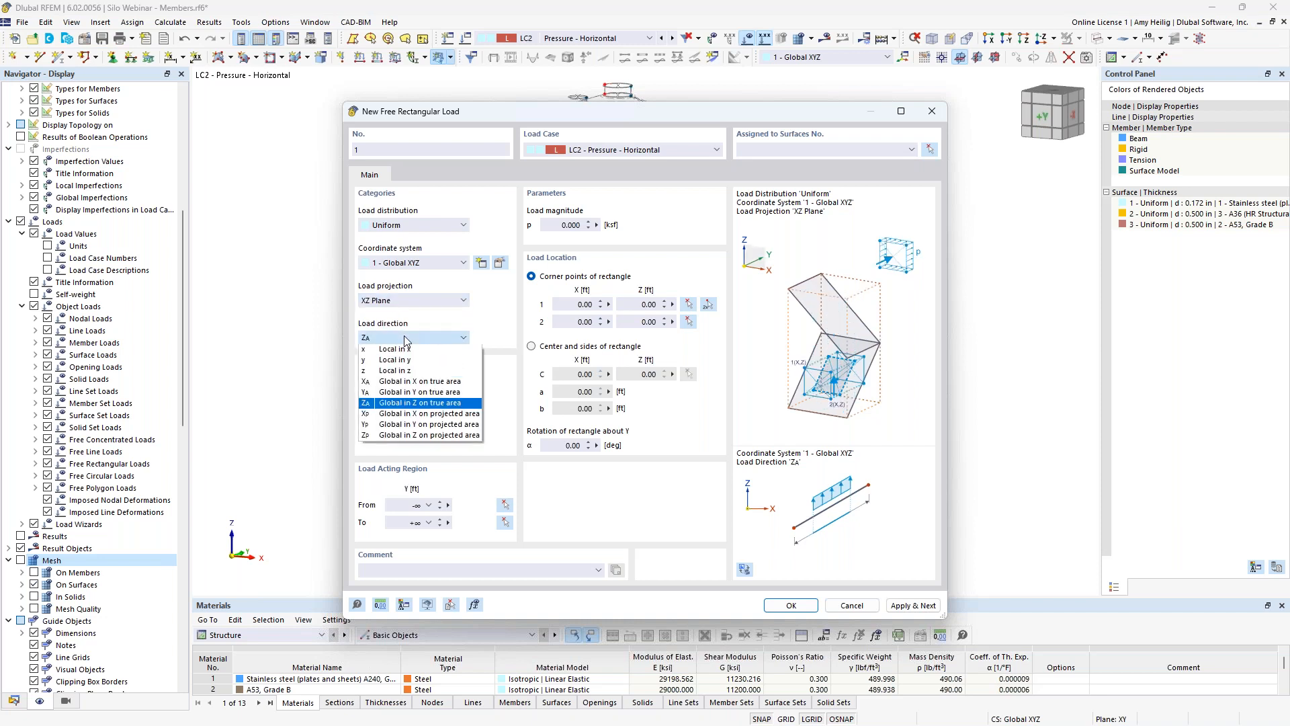
click(423, 371)
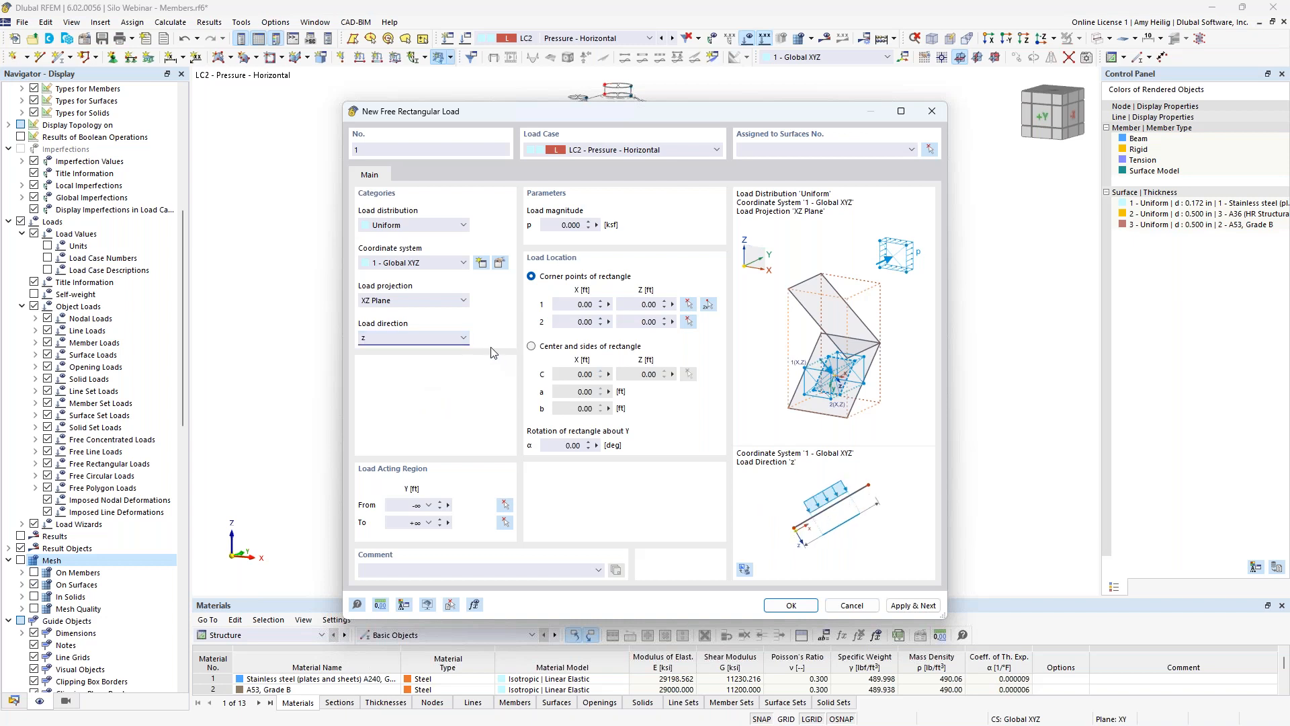
Step: Set the free rectangular load to Linear in Z distribution with magnitude p1 of 2.5 ksf, leaving p2 at 0
click(416, 225)
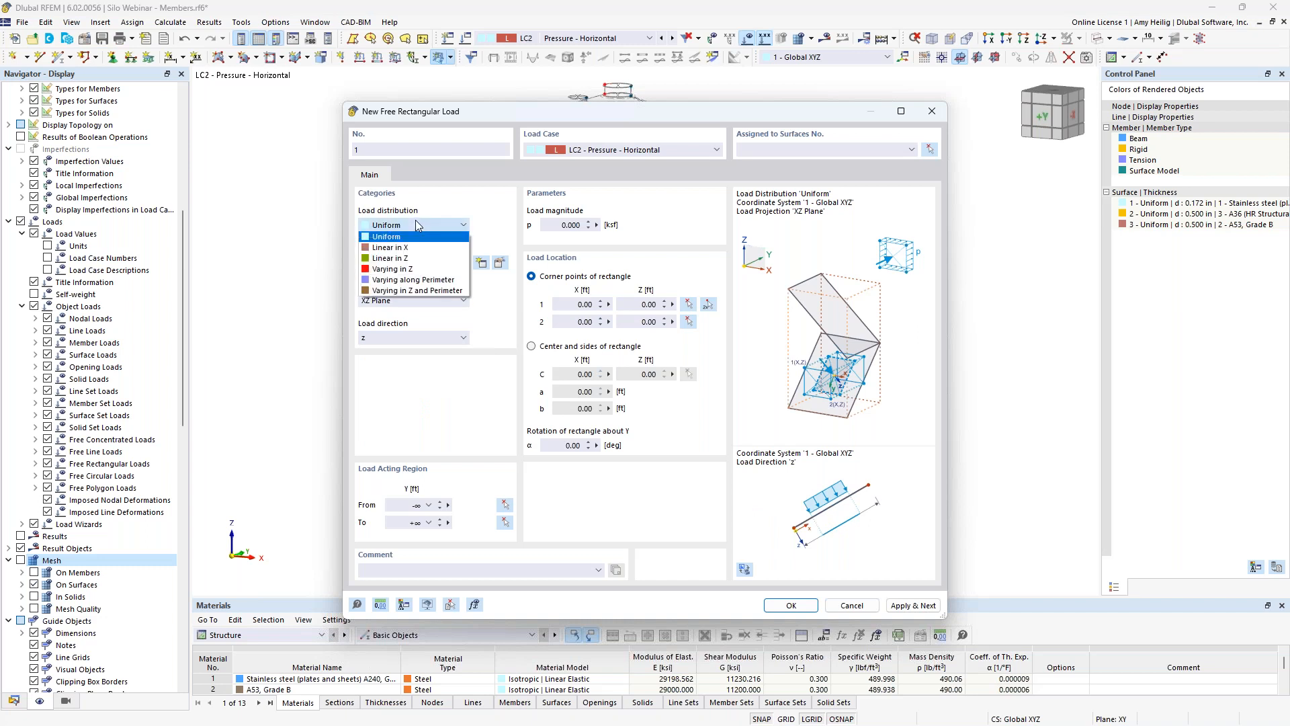
click(418, 259)
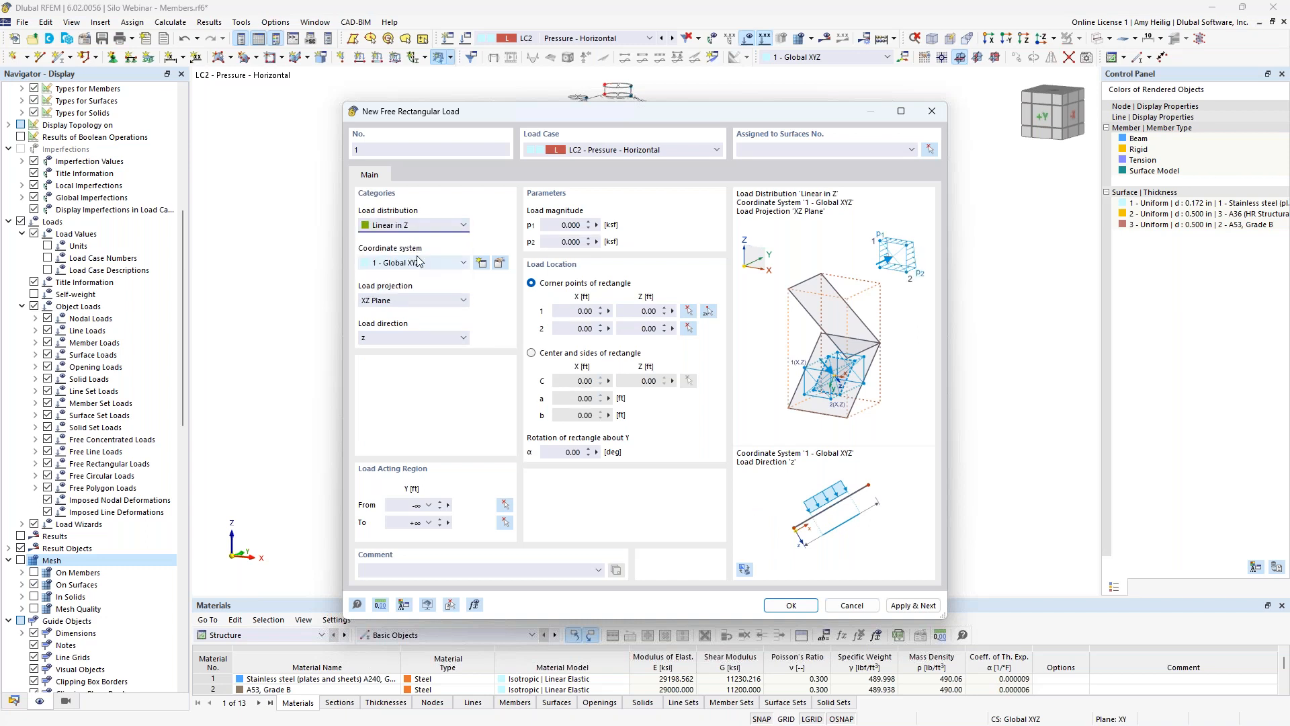
click(557, 224)
text(2.5)
click(555, 241)
Step: Begin picking the load rectangle graphically and move the work plane origin to node 20 on the lower silo ring
click(708, 313)
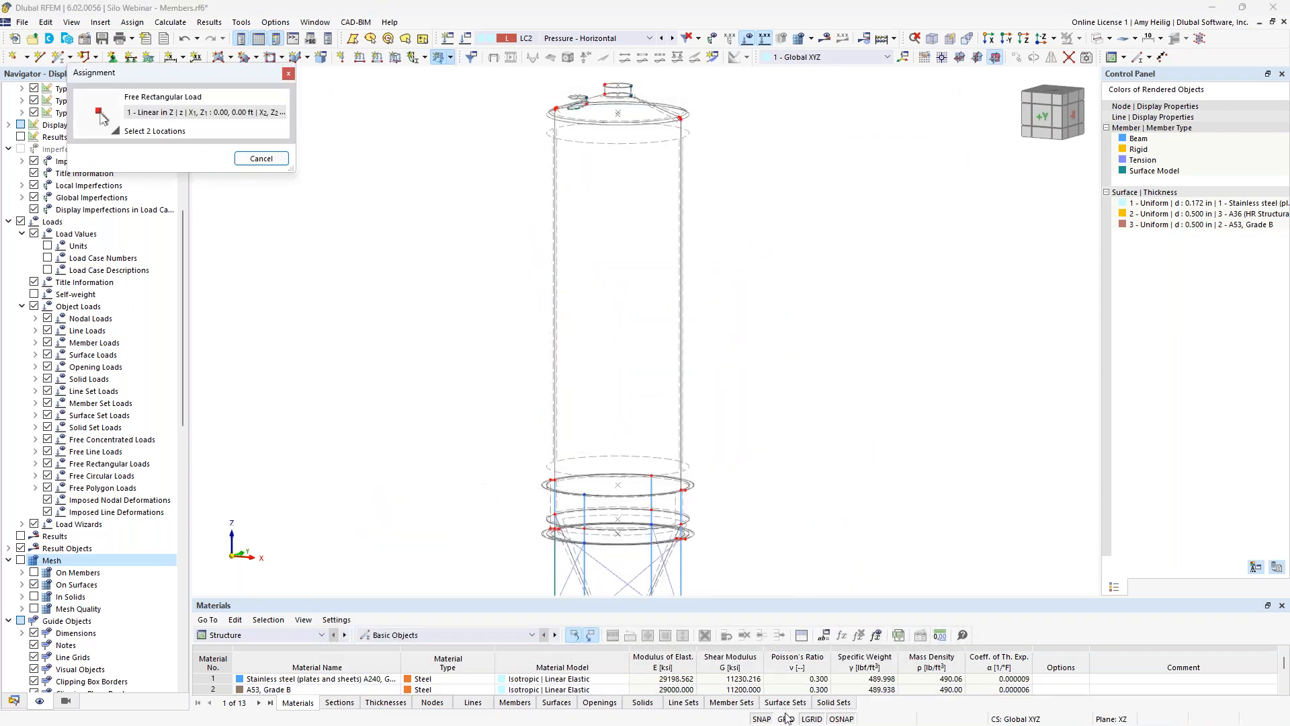
scroll(765, 378, down, 2)
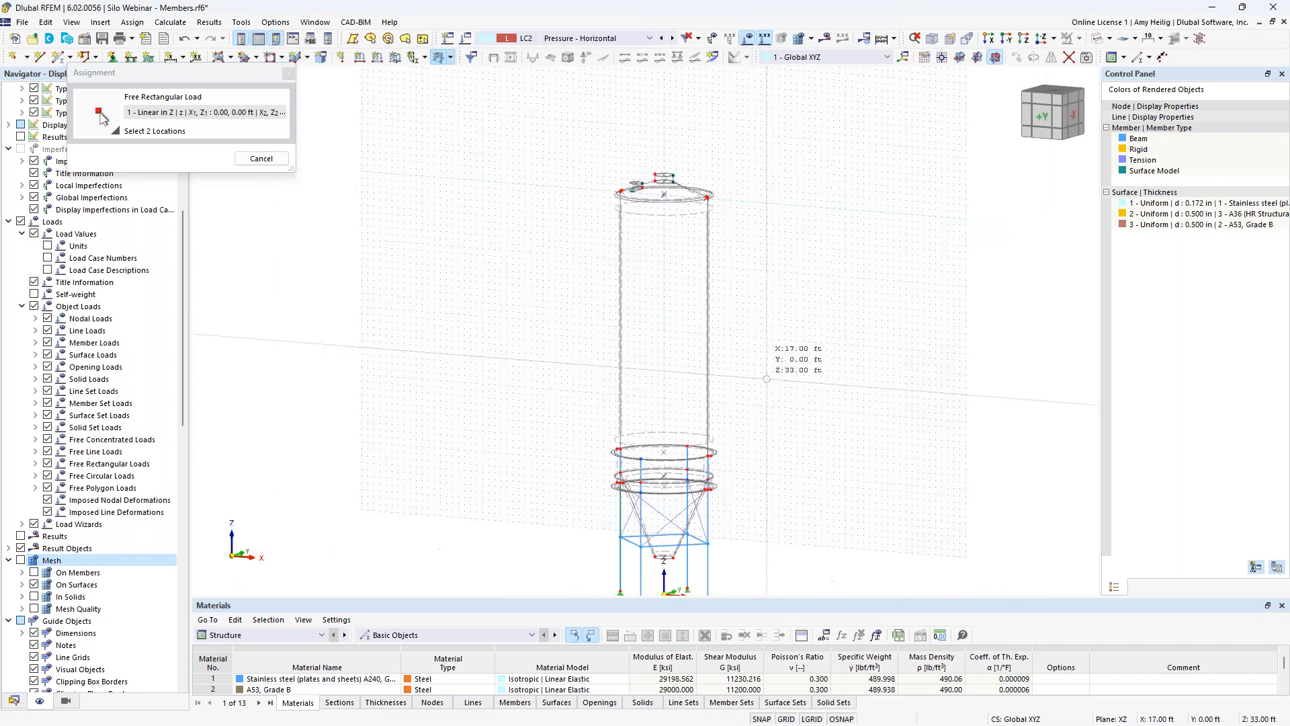
ctrl+middle_drag(730, 378, 886, 397)
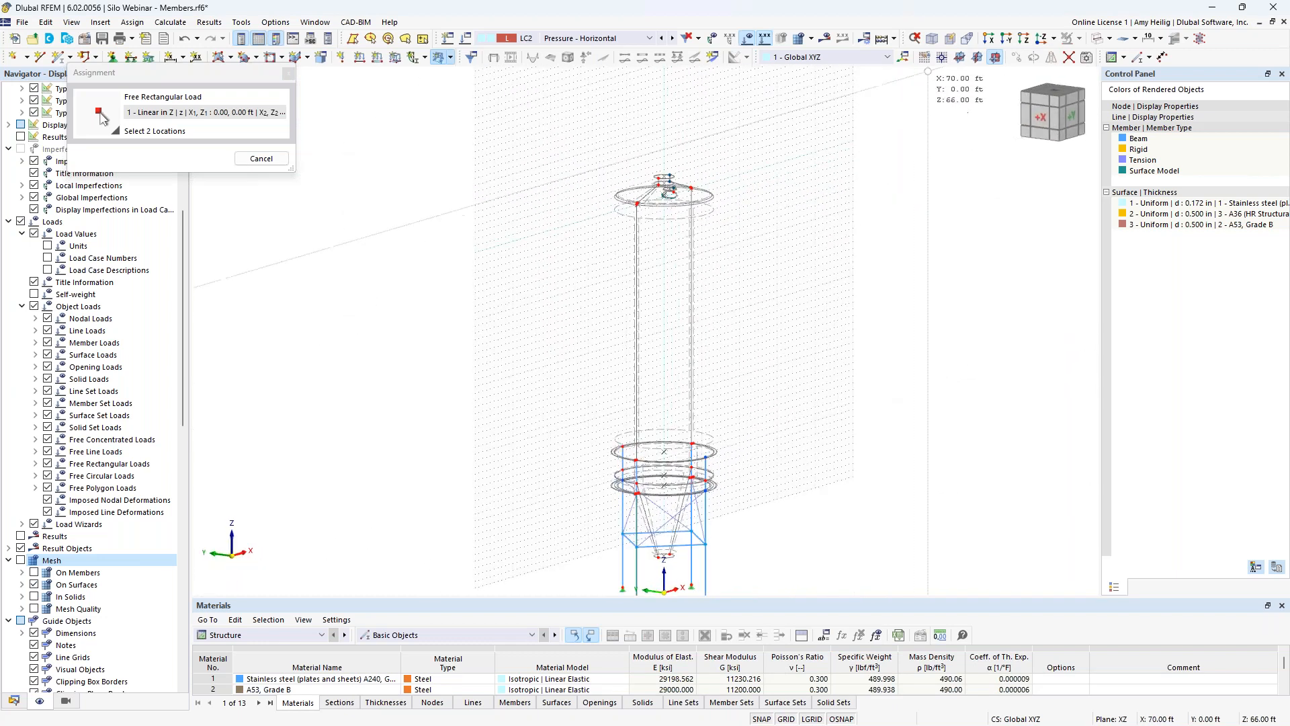
click(941, 57)
scroll(698, 511, up, 4)
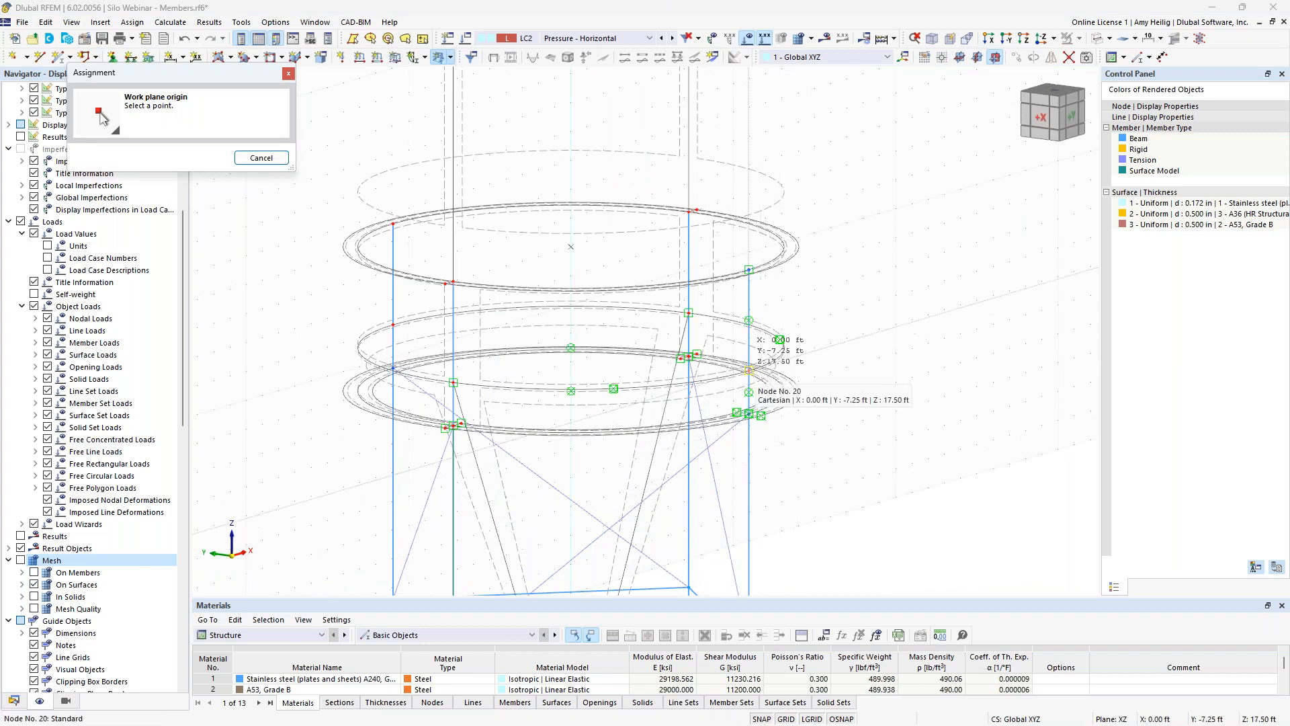
click(749, 371)
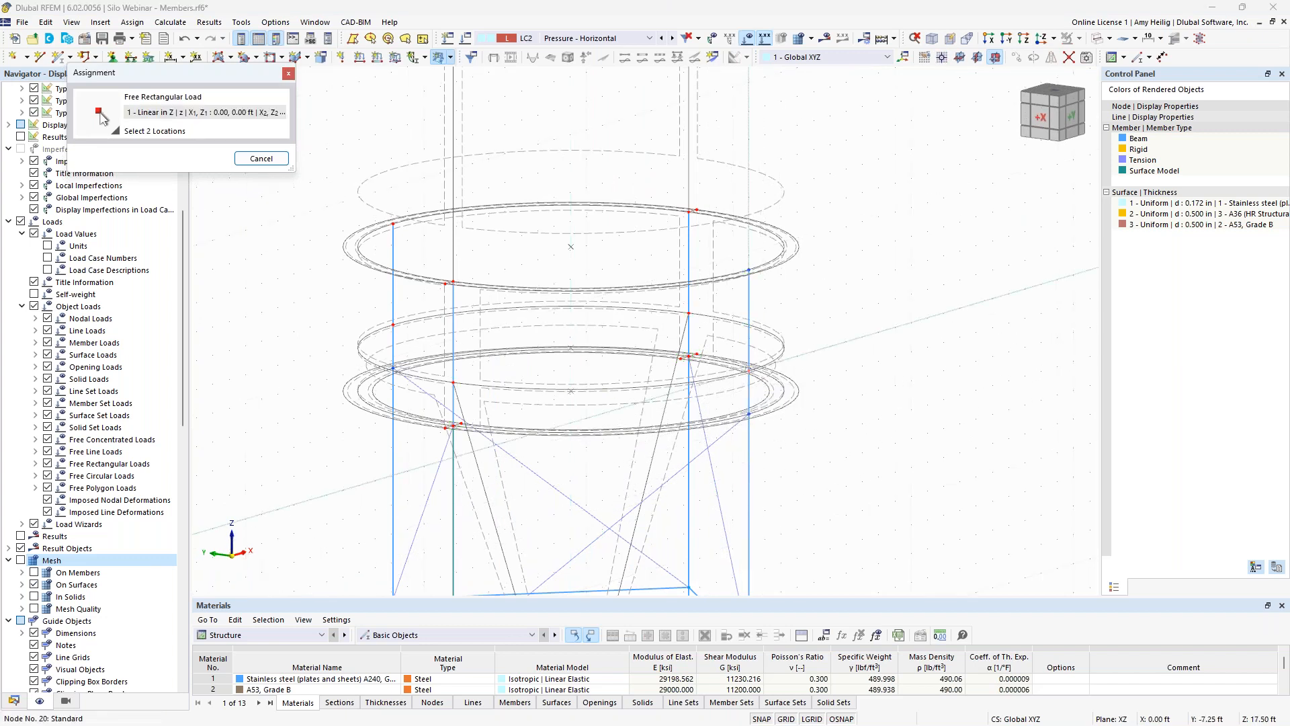
Step: View the model in the Y-direction and place the load rectangle's first corner at X -8.00, Z 17.50 ft
scroll(743, 376, down, 5)
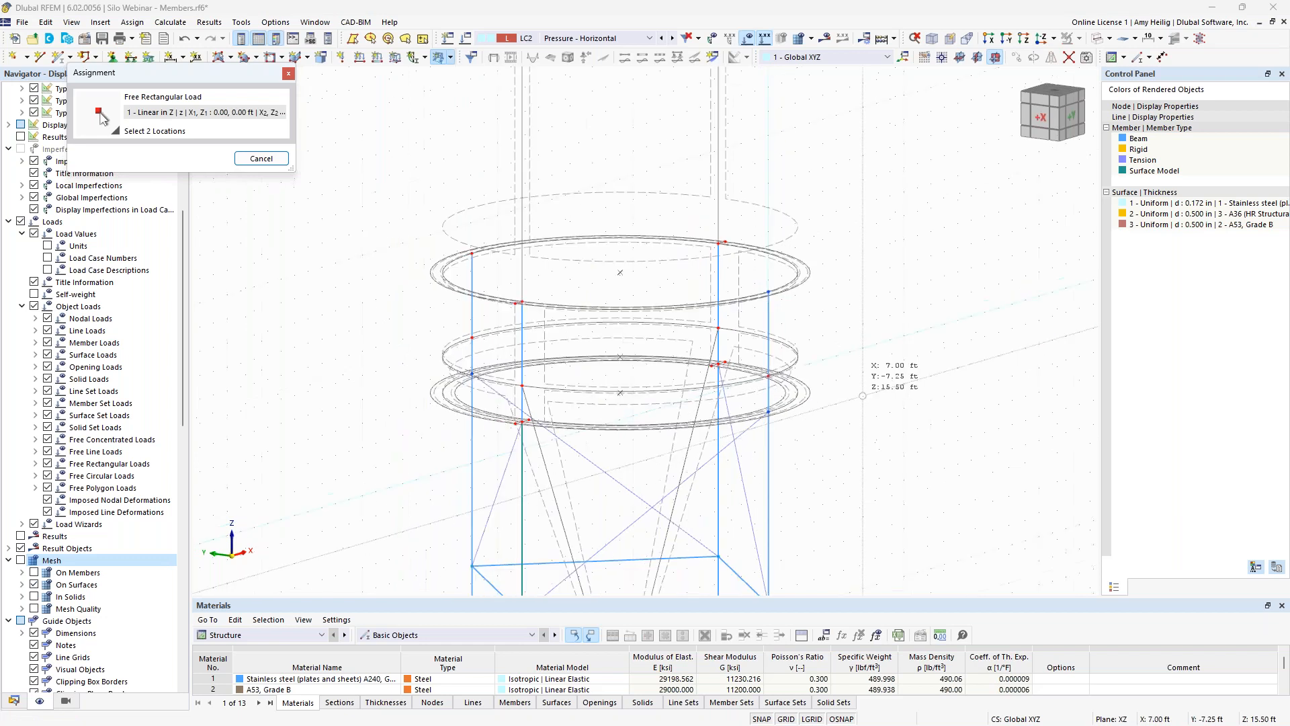
ctrl+middle_drag(804, 418, 697, 403)
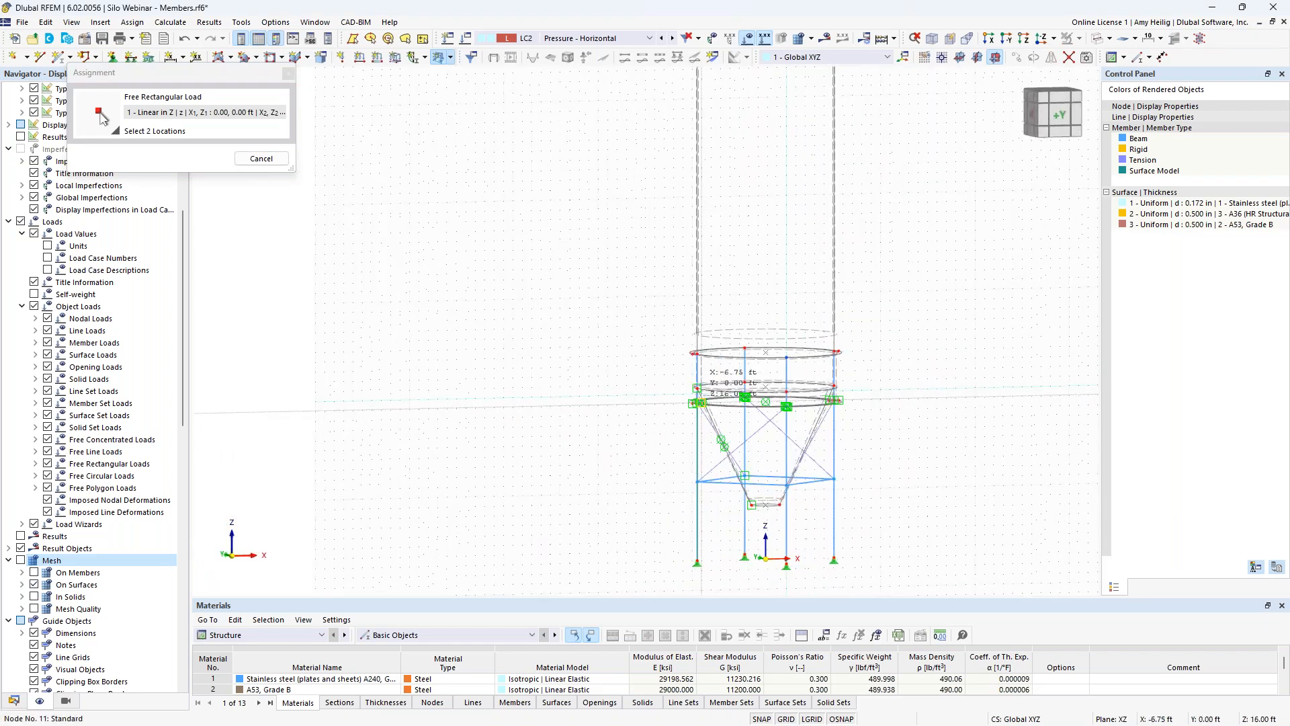
click(1053, 38)
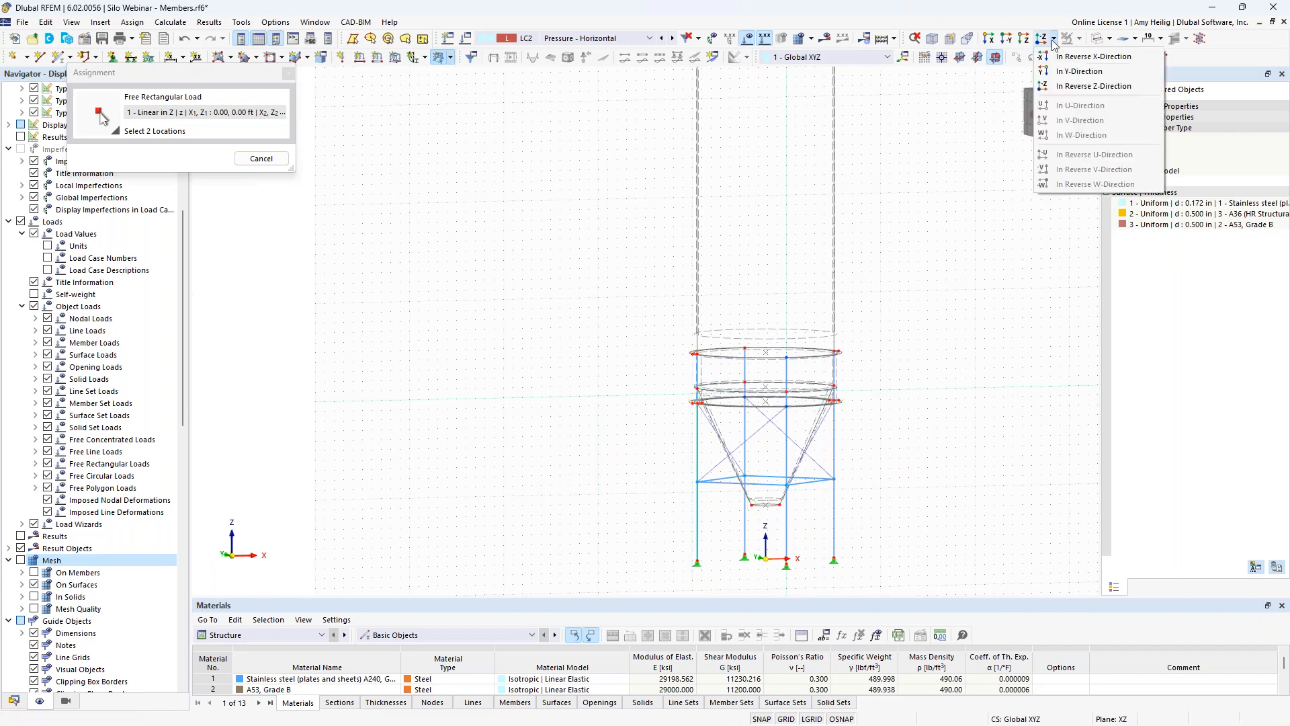
click(1062, 72)
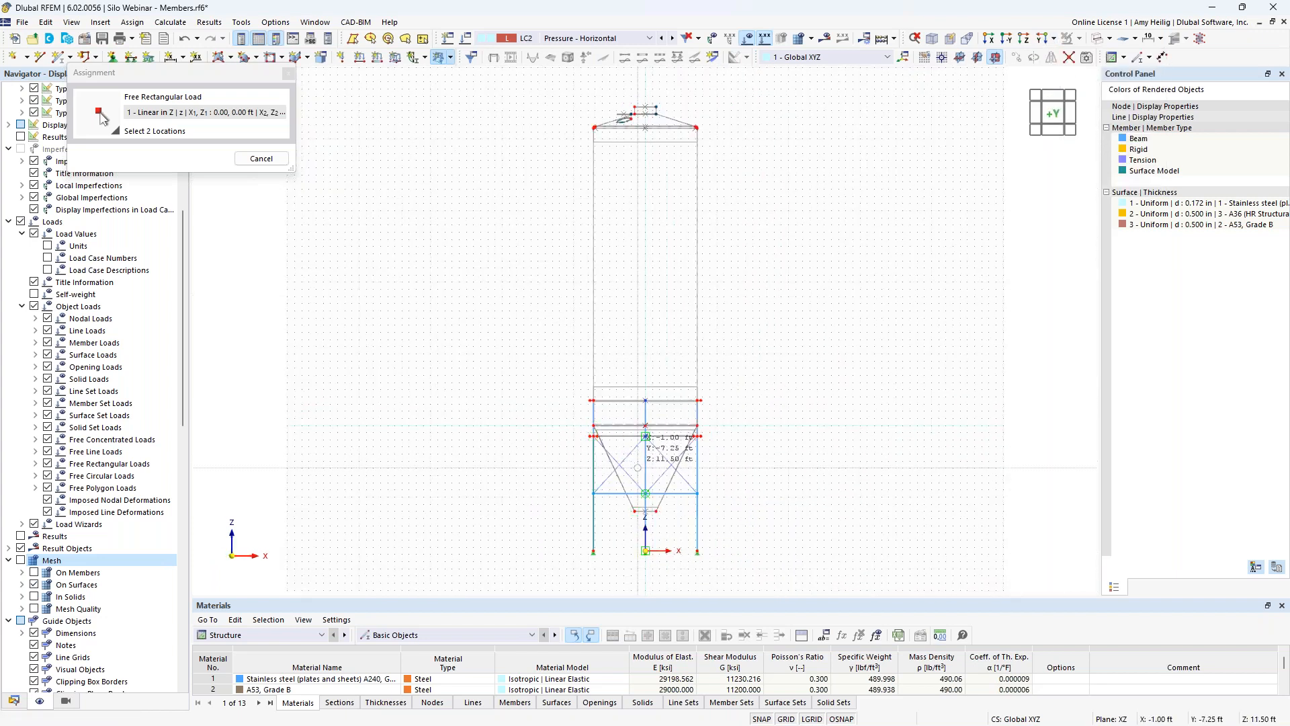
scroll(638, 445, up, 6)
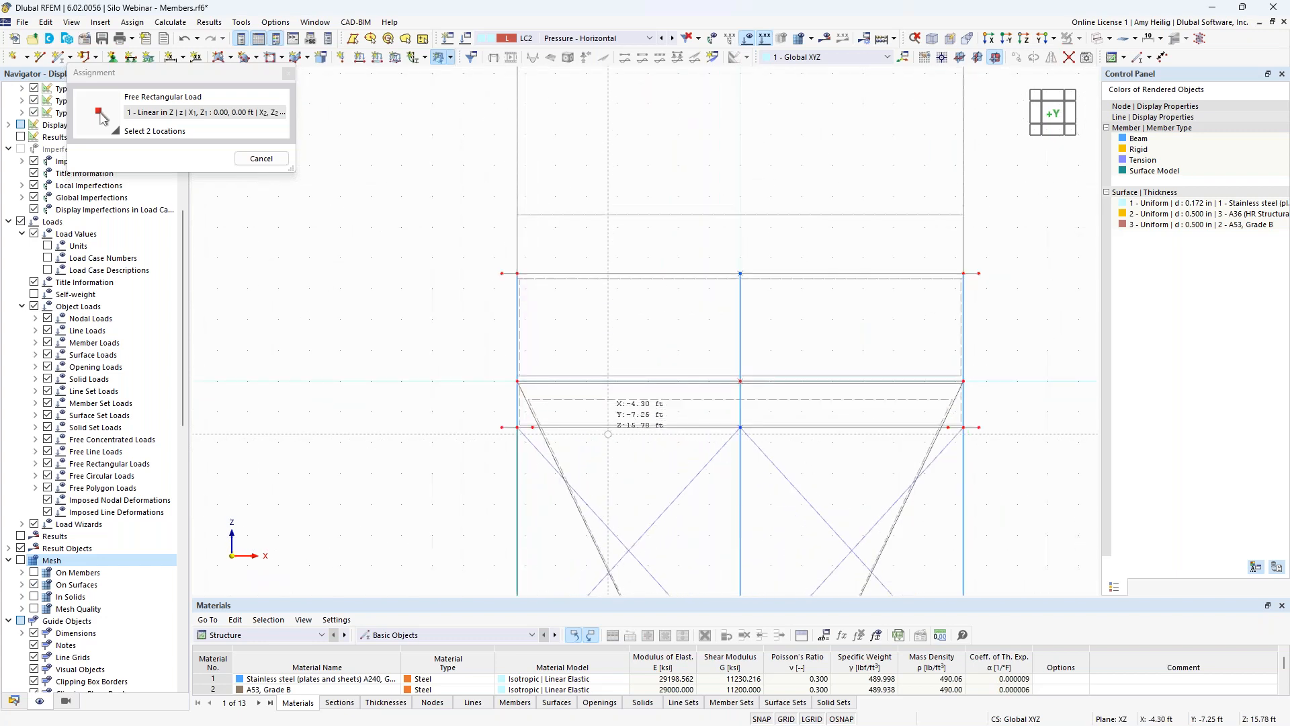
click(494, 381)
Step: Place the load rectangle's opposite corner just below the silo roof at X 8.00, Z 56.50 ft
scroll(695, 298, down, 4)
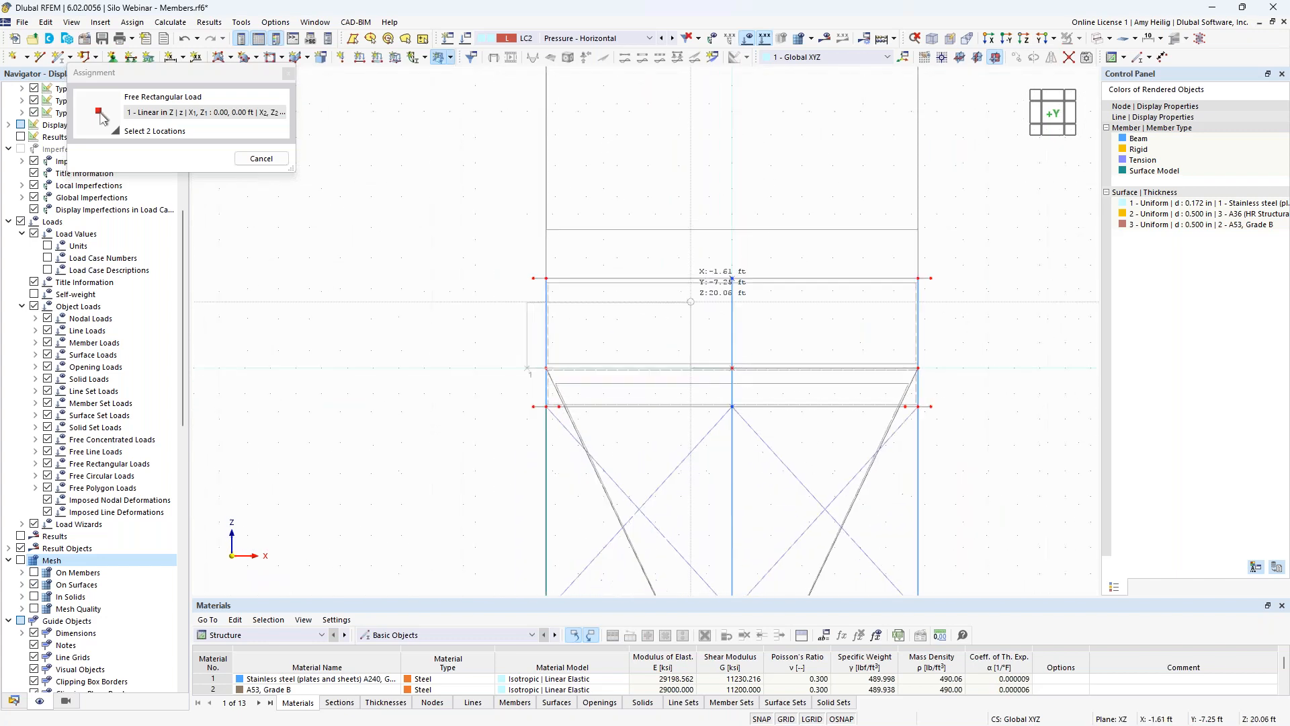
middle_drag(836, 200, 825, 464)
middle_drag(844, 248, 868, 389)
scroll(842, 182, up, 2)
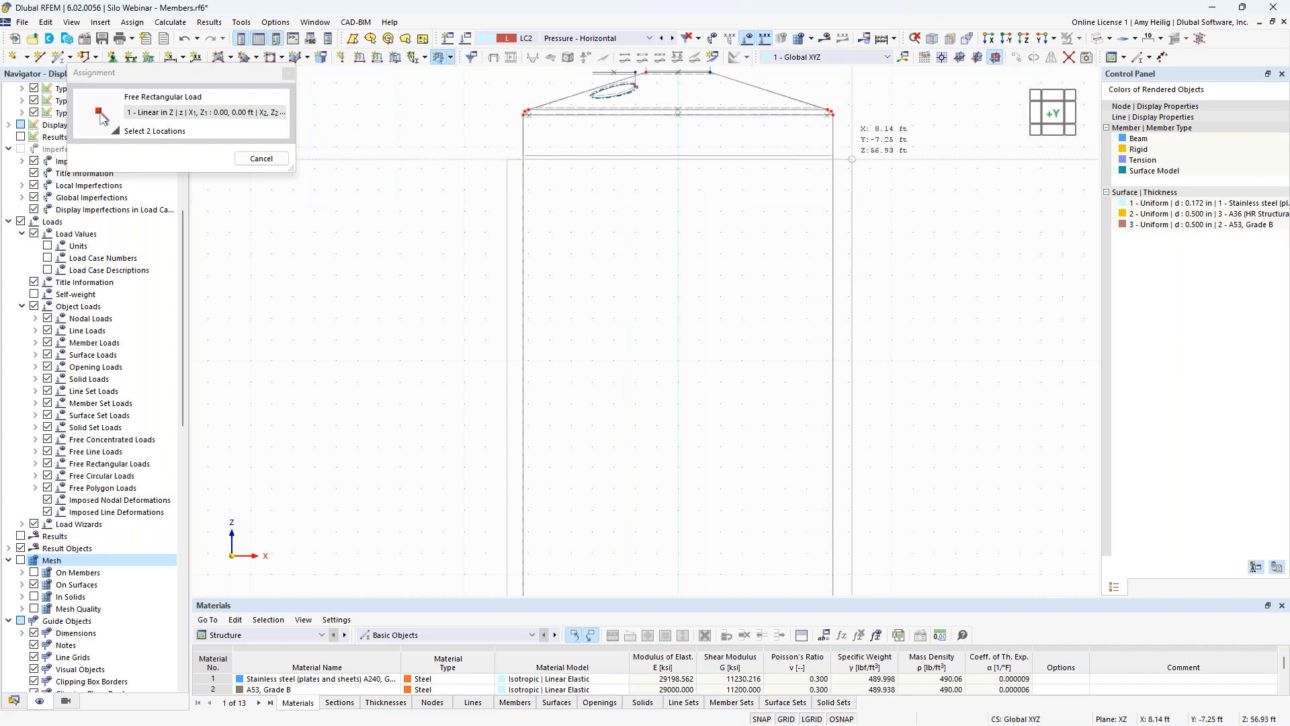
click(849, 168)
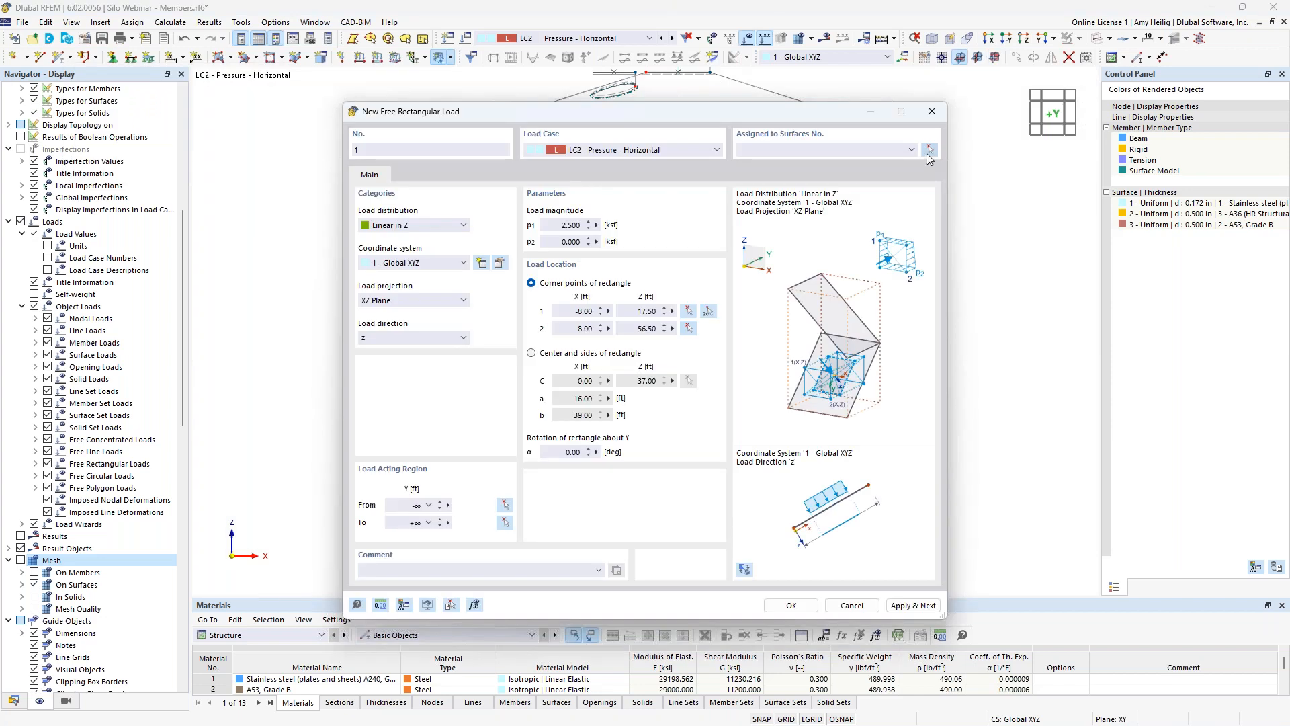
Step: Assign the free rectangular load to the silo's cylindrical wall surfaces 6, 7, 15 and 16 and create it
click(929, 150)
drag(911, 420, 428, 347)
scroll(426, 342, down, 2)
scroll(428, 339, down, 3)
middle_drag(490, 464, 595, 219)
scroll(680, 337, up, 4)
drag(679, 334, 387, 305)
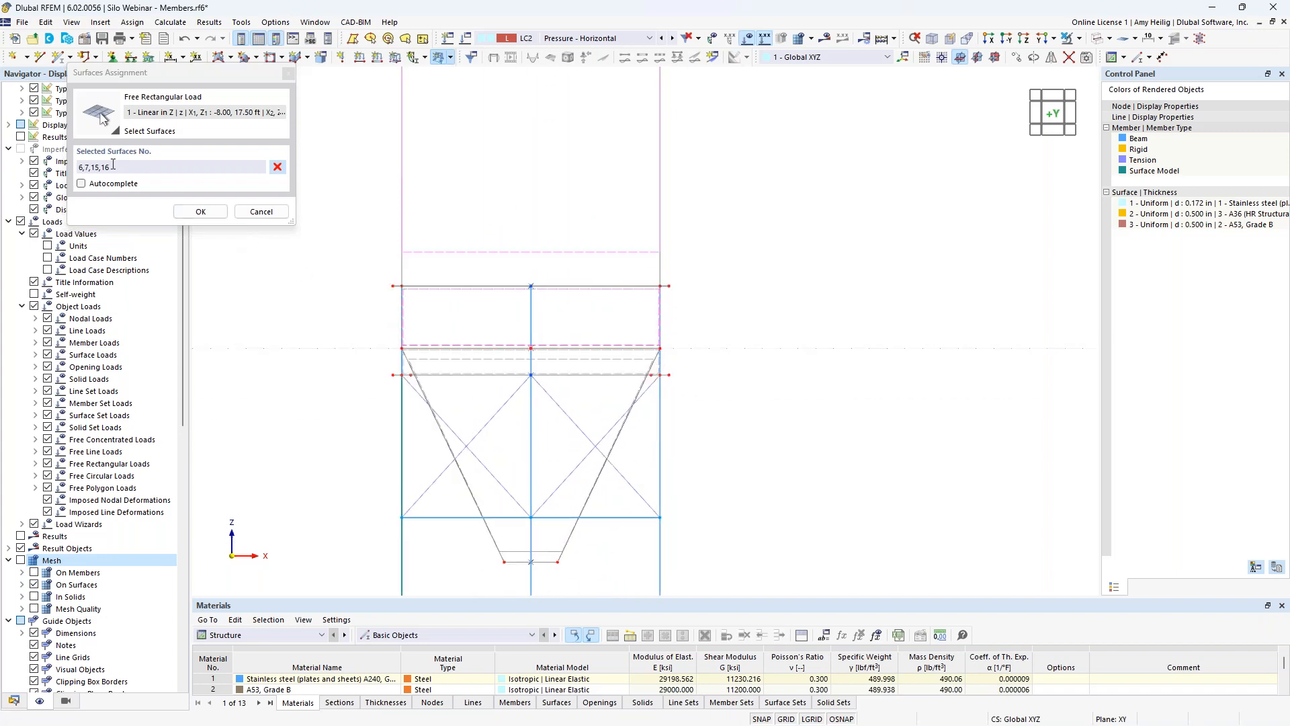
click(201, 211)
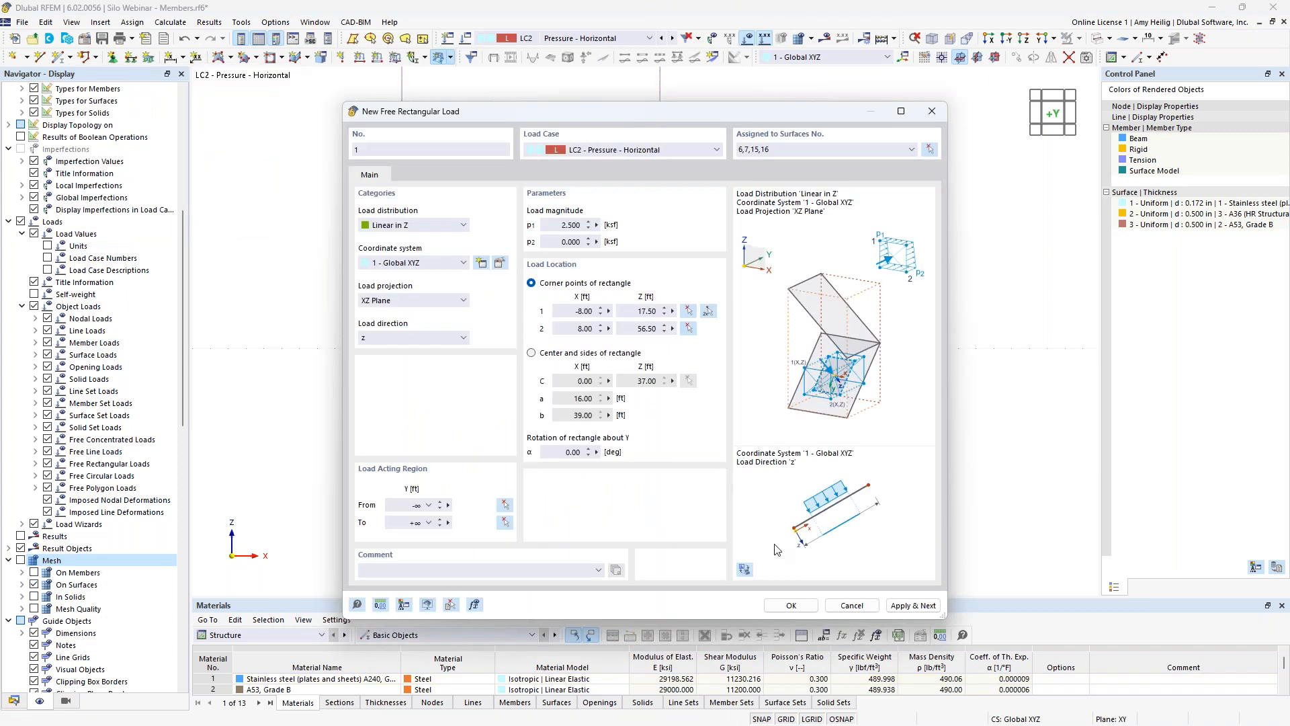
click(792, 606)
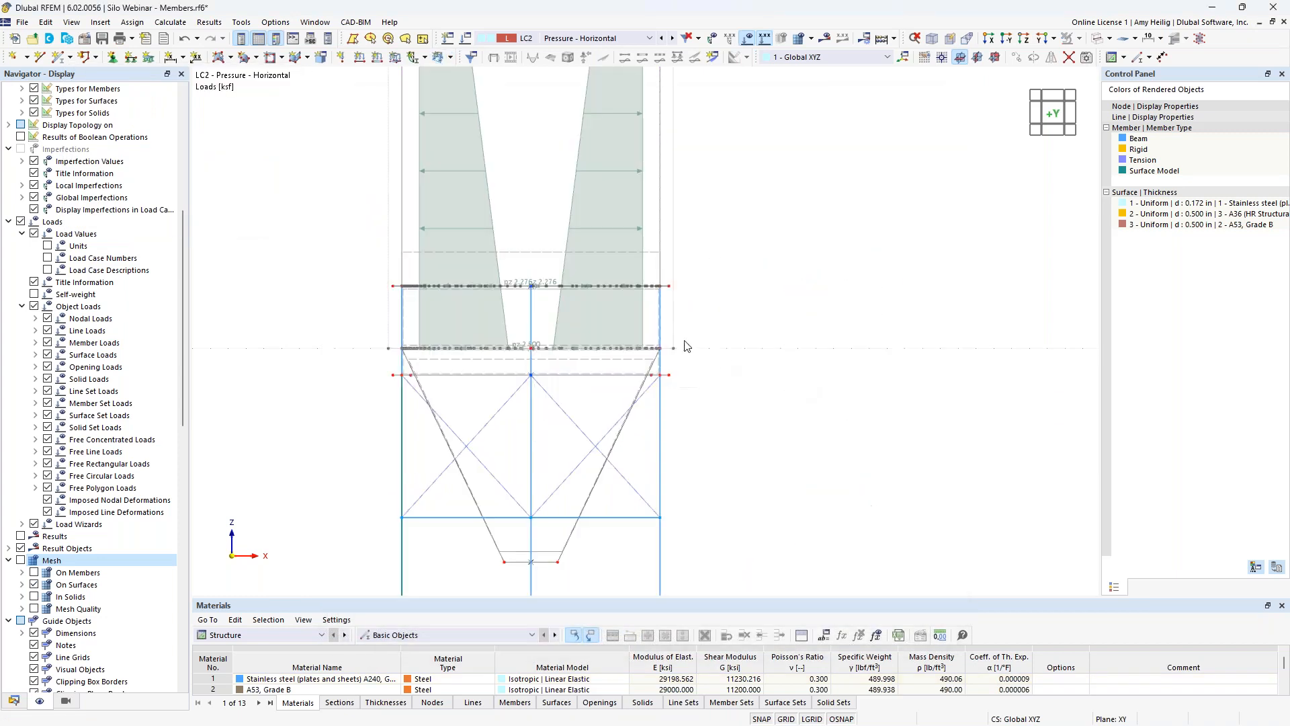
Step: Turn off the work plane grid display and inspect the wall pressure around the lower silo rings
ctrl+middle_drag(703, 309, 693, 485)
scroll(692, 485, up, 5)
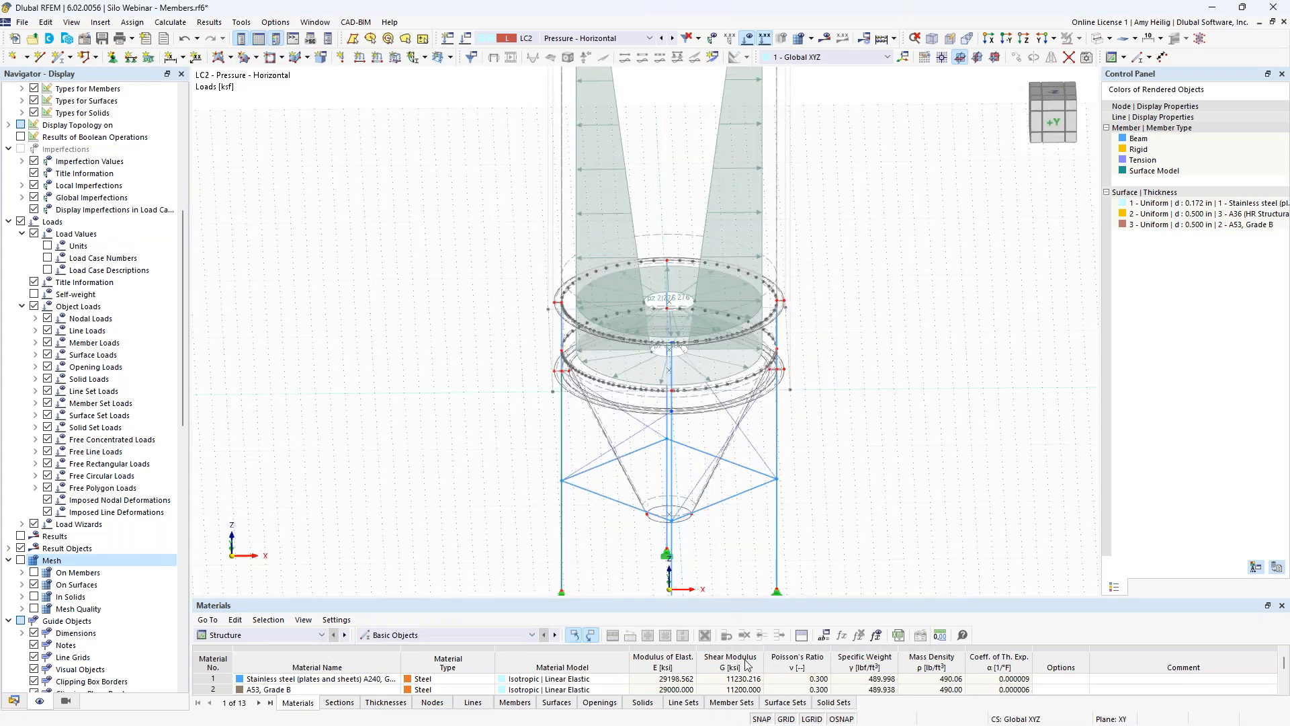
click(786, 719)
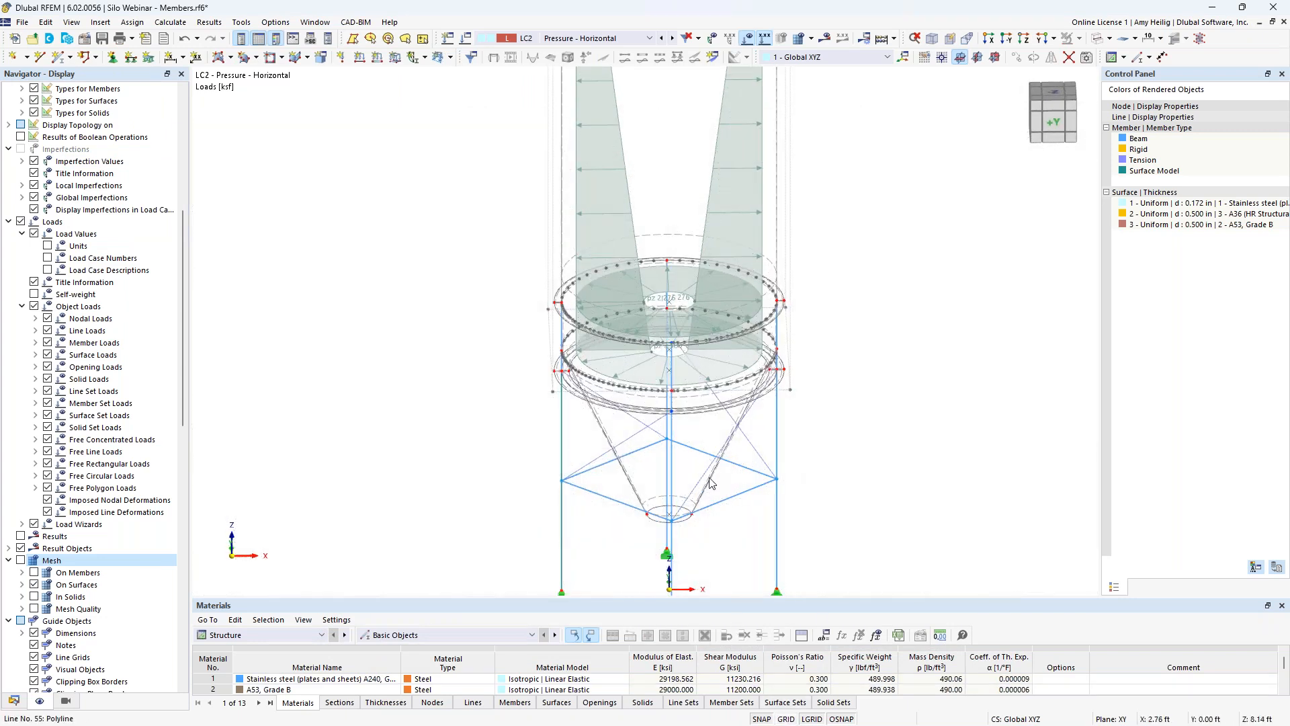
ctrl+middle_drag(833, 490, 811, 397)
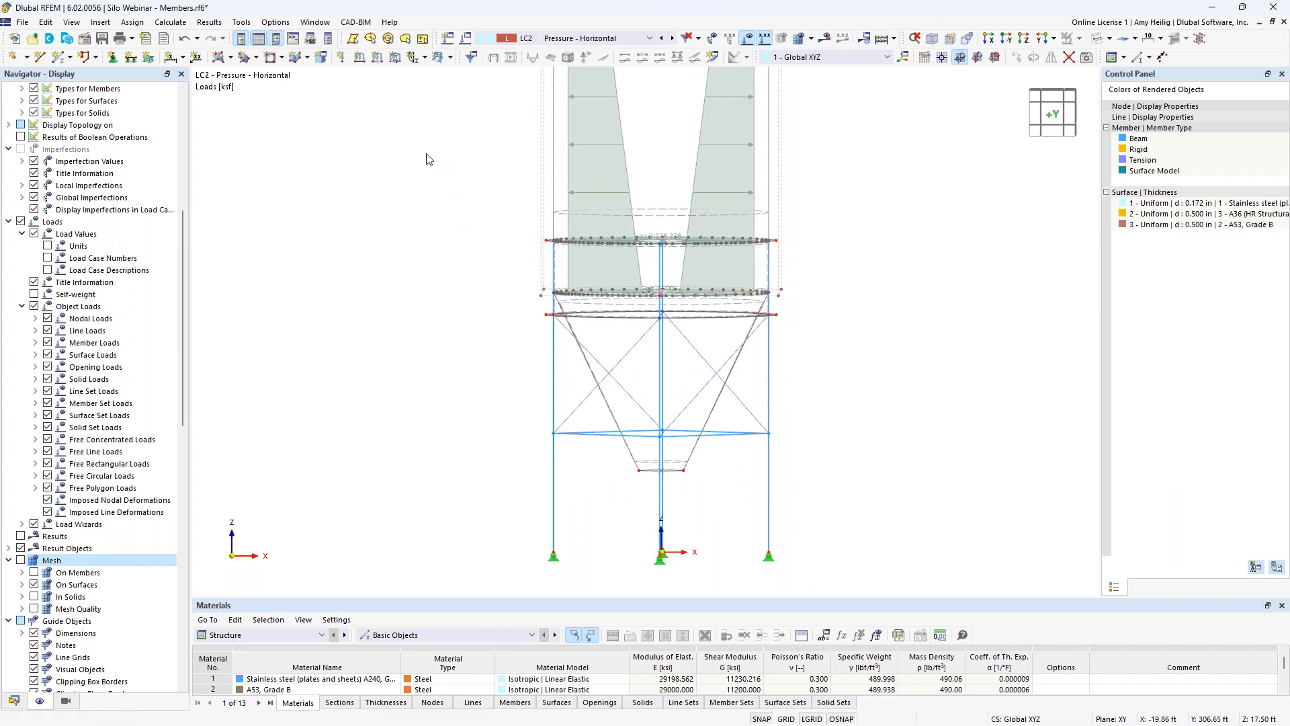
Step: Start a new surface load in LC2 with Linear in Z distribution, Local xyz coordinate system and magnitude p2 of 2.5 ksf
click(395, 57)
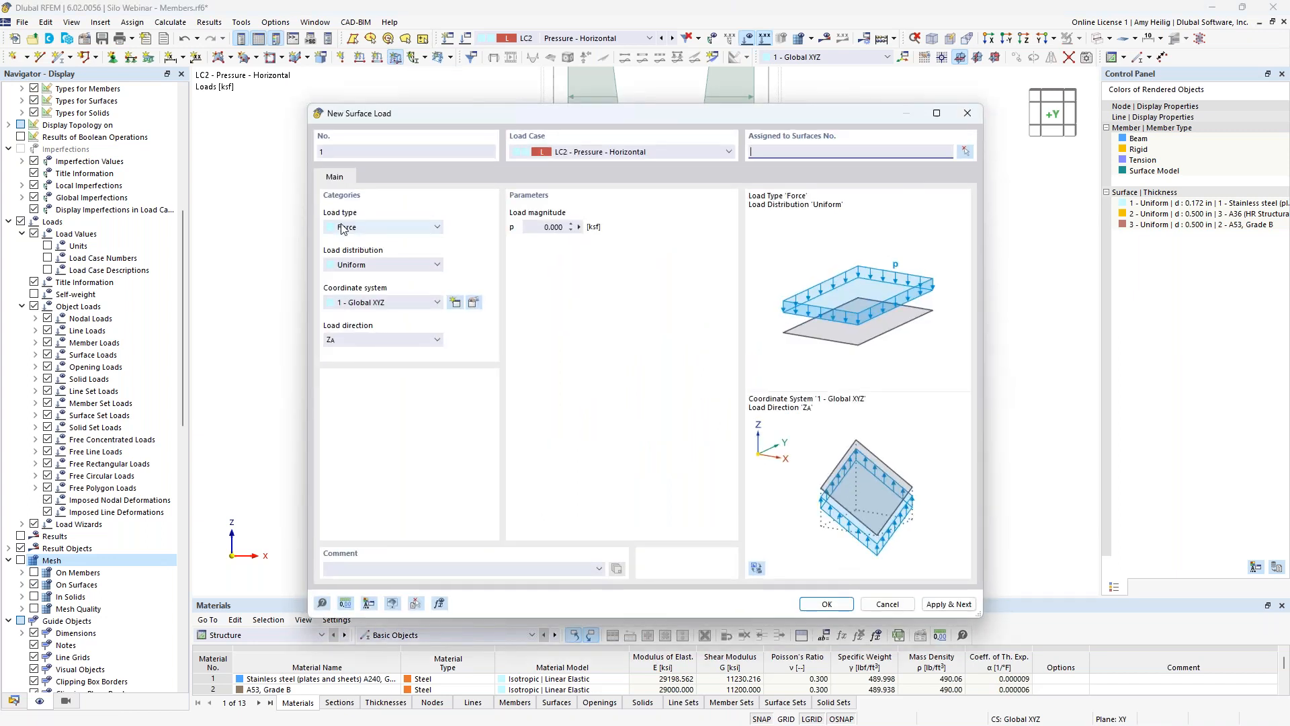
click(359, 266)
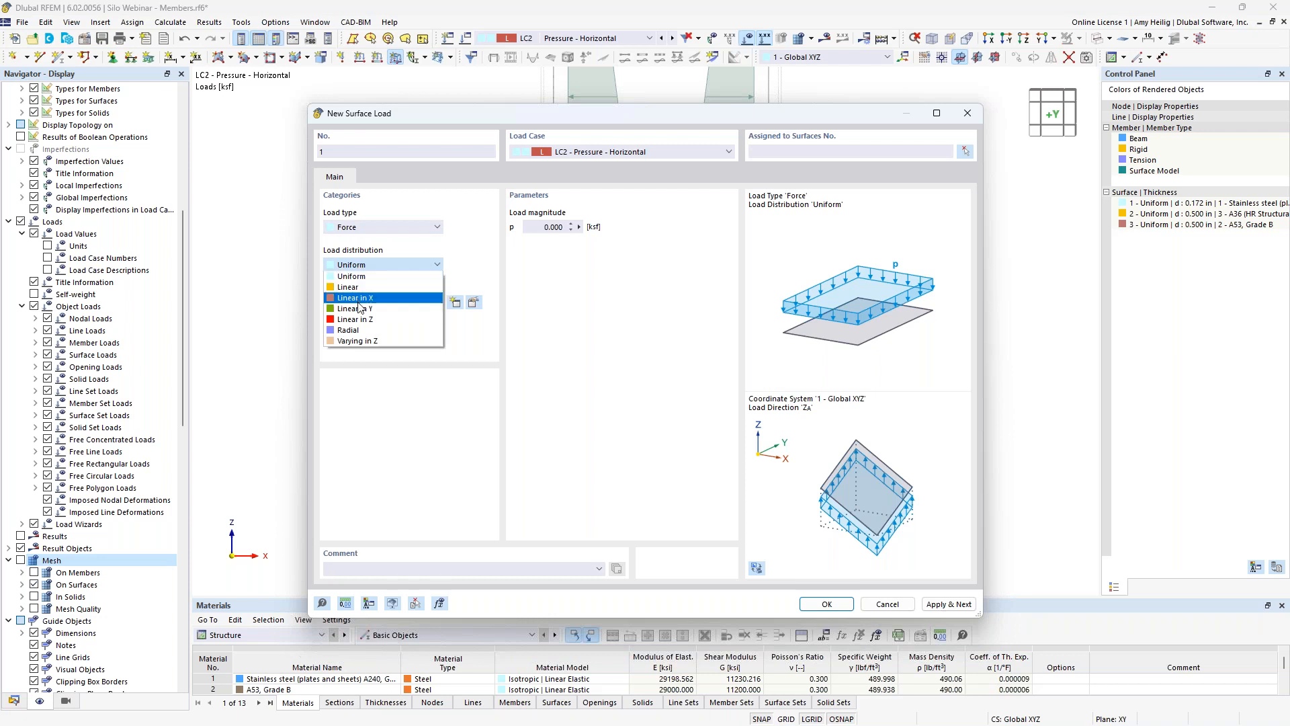
click(361, 320)
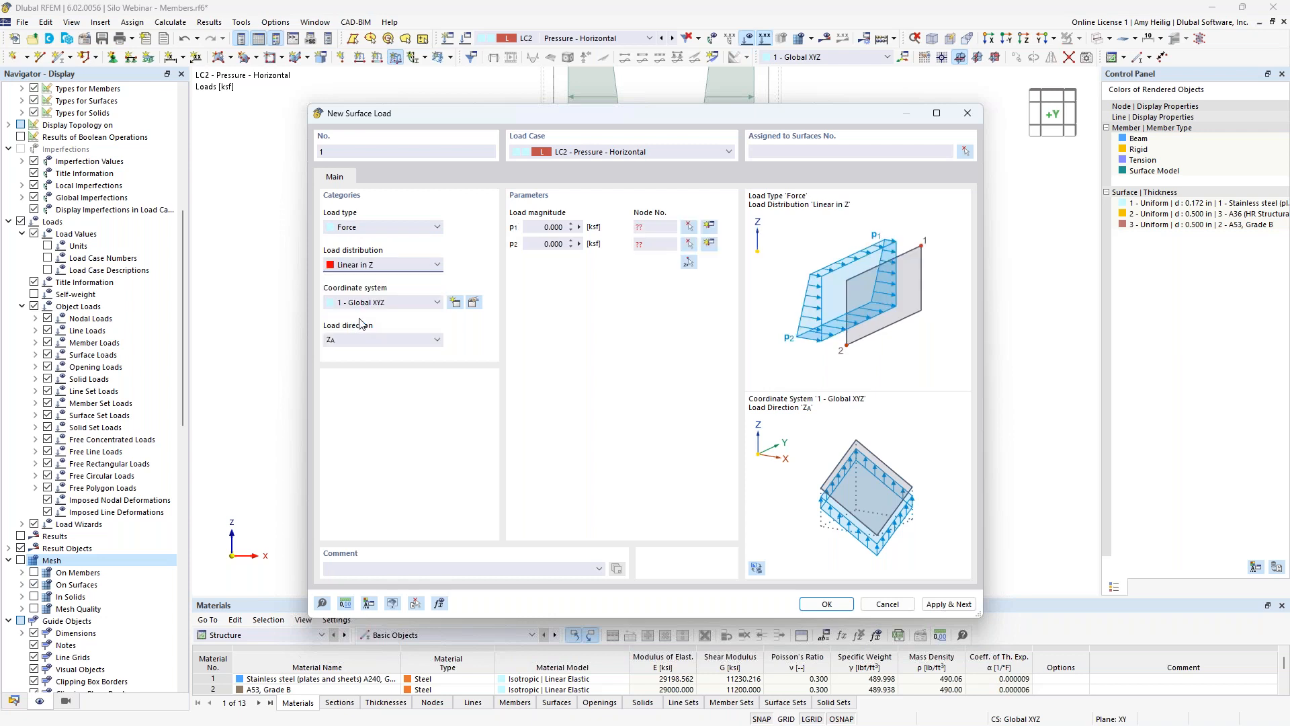
click(366, 303)
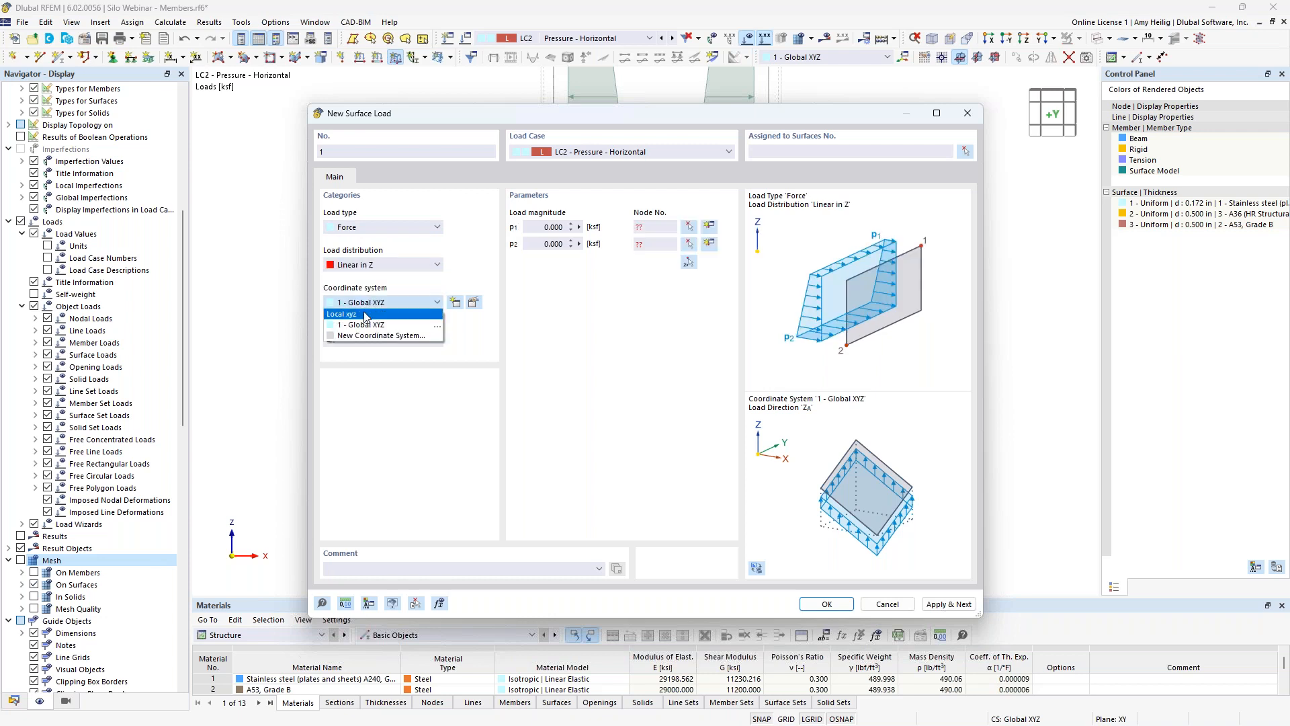
click(366, 314)
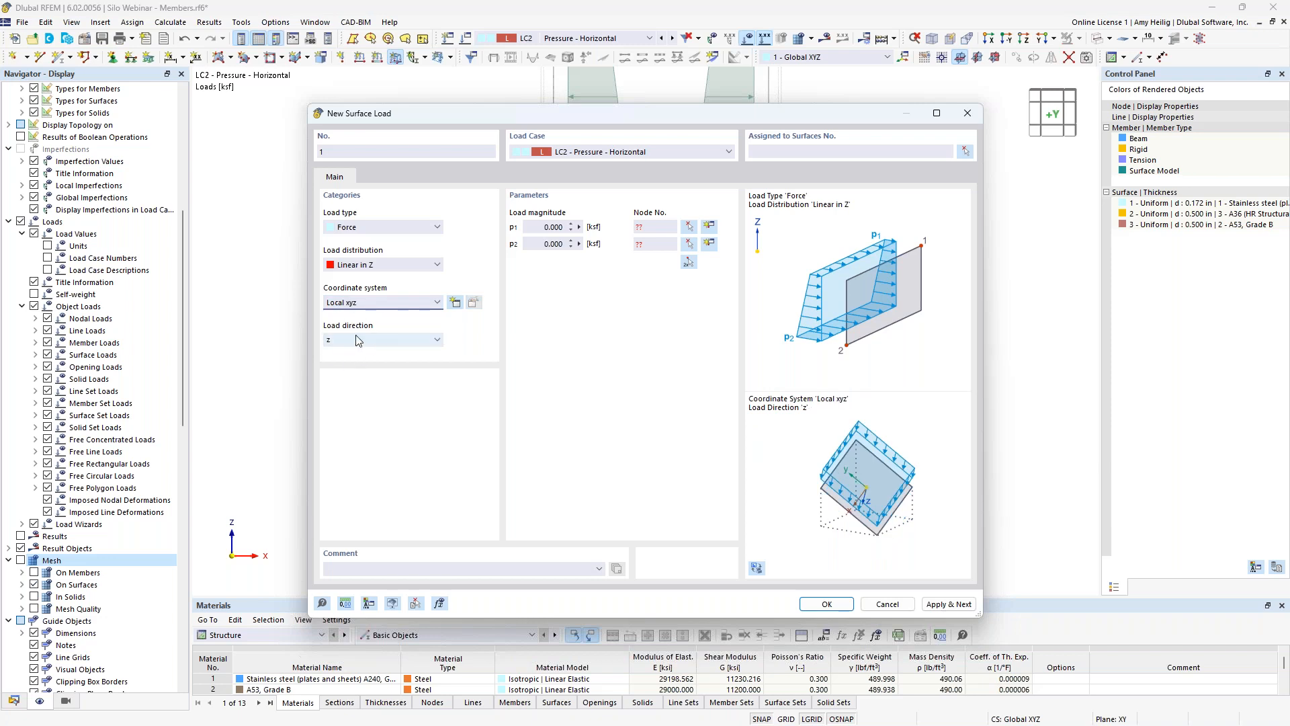
click(540, 229)
click(536, 243)
text(2.5)
Step: Set the surface load's reference nodes to node 14 at the hopper outlet and node 6 at the hopper's upper edge
click(688, 263)
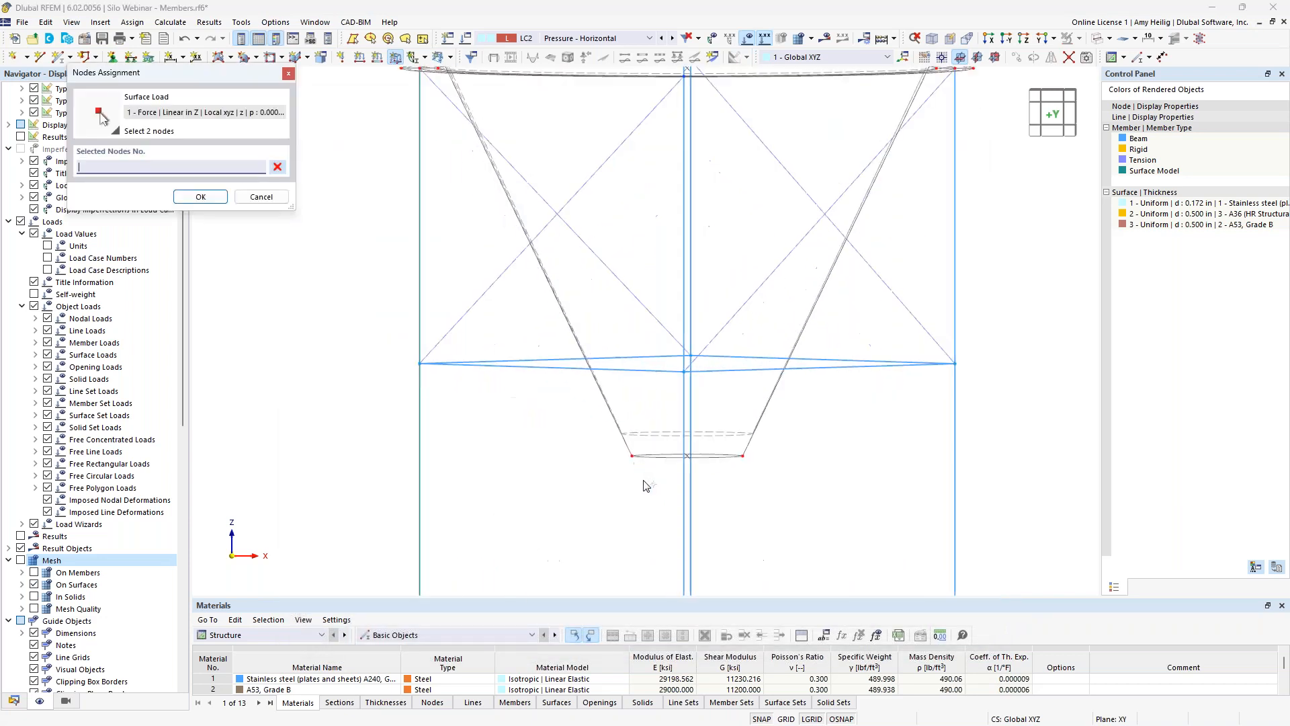
click(633, 456)
scroll(633, 458, down, 3)
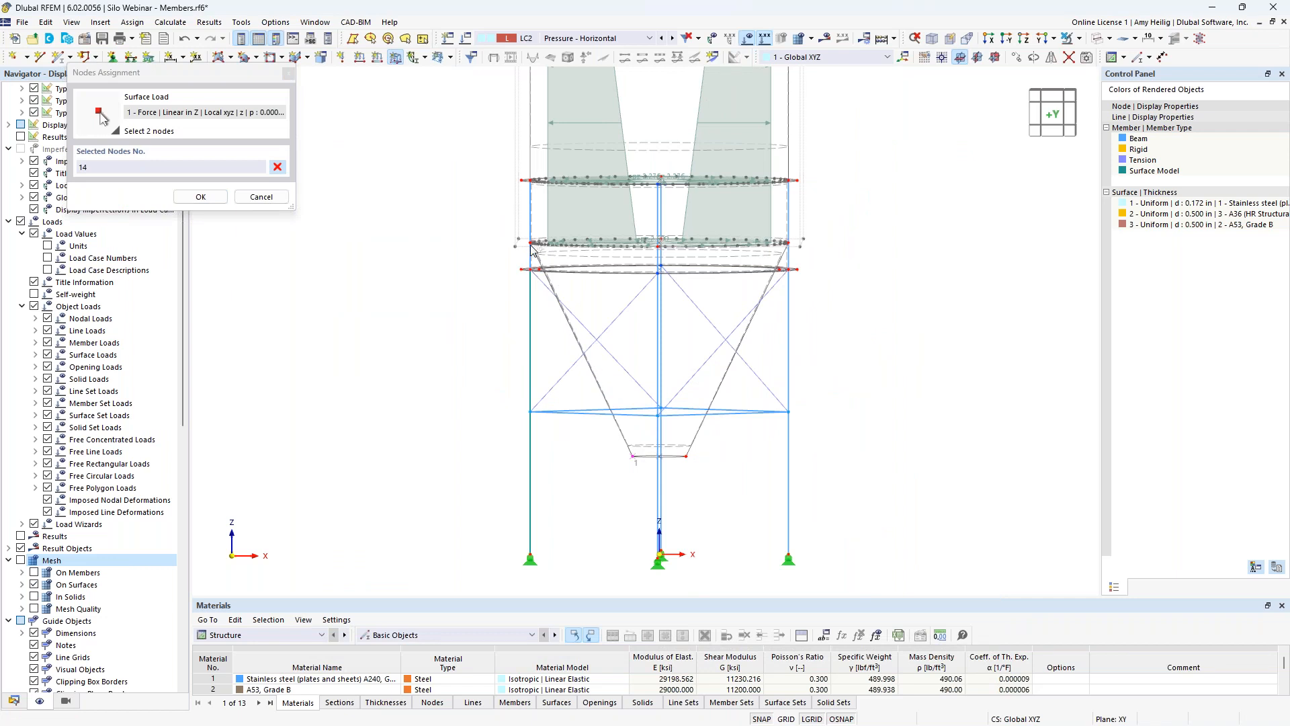
scroll(531, 249, up, 2)
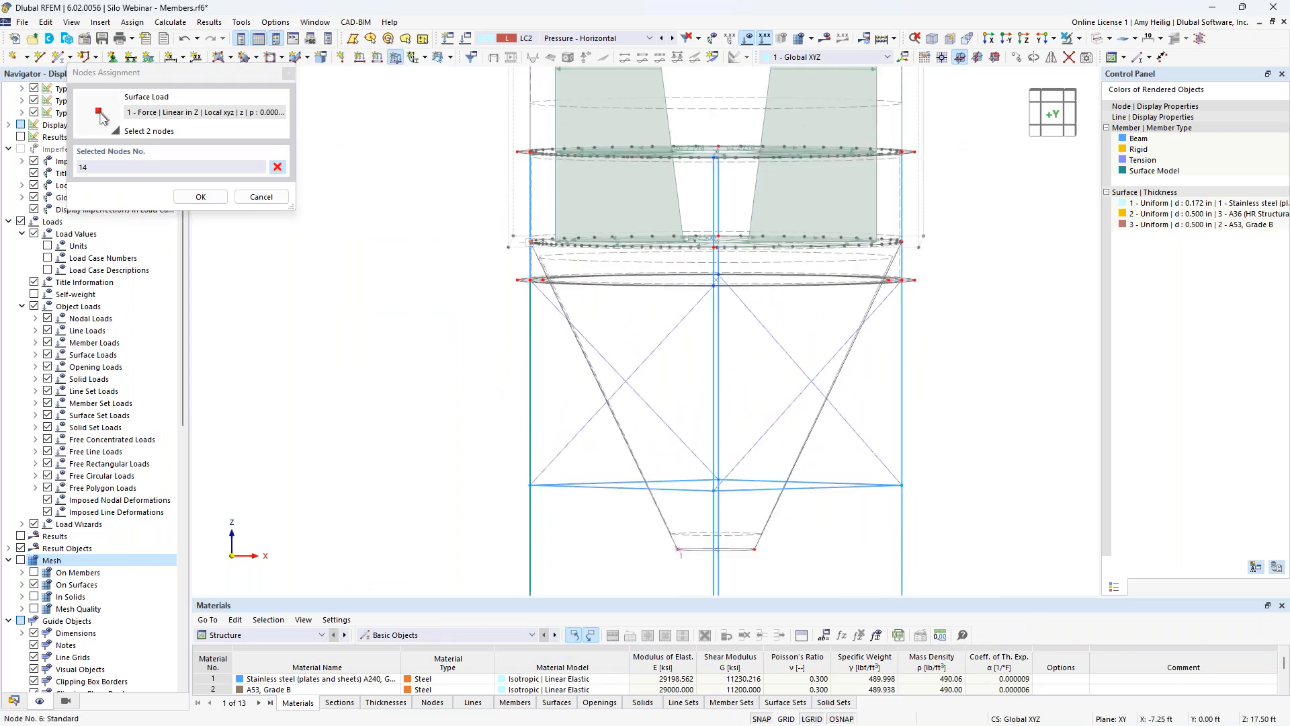
click(530, 242)
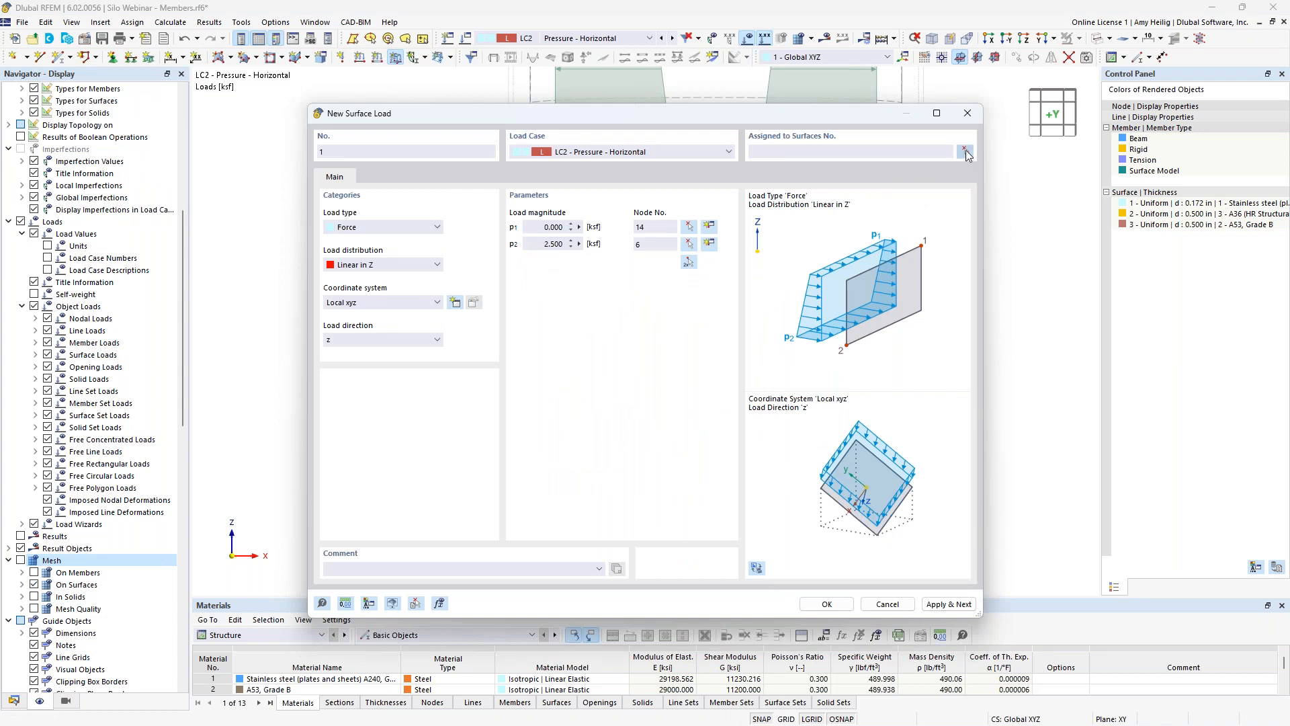
Step: Assign the linearly varying surface load to the conical hopper surfaces and create it
click(966, 151)
drag(936, 439, 742, 405)
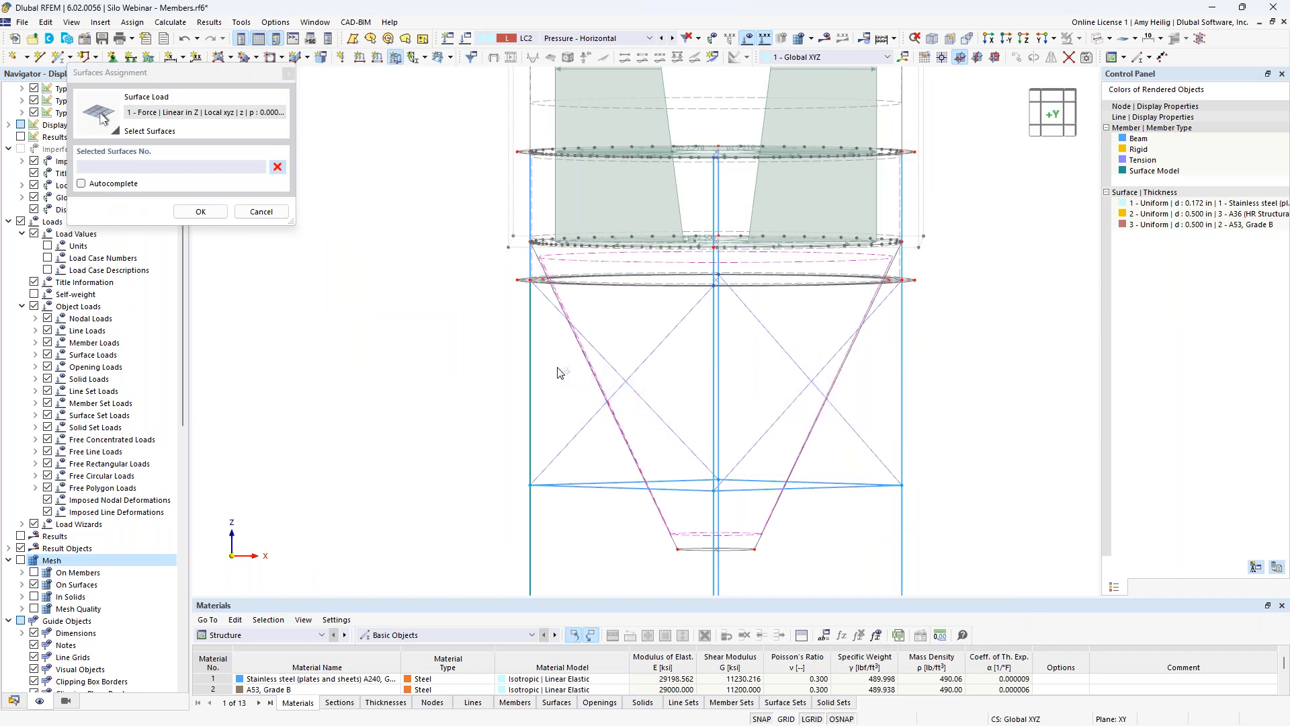
click(199, 212)
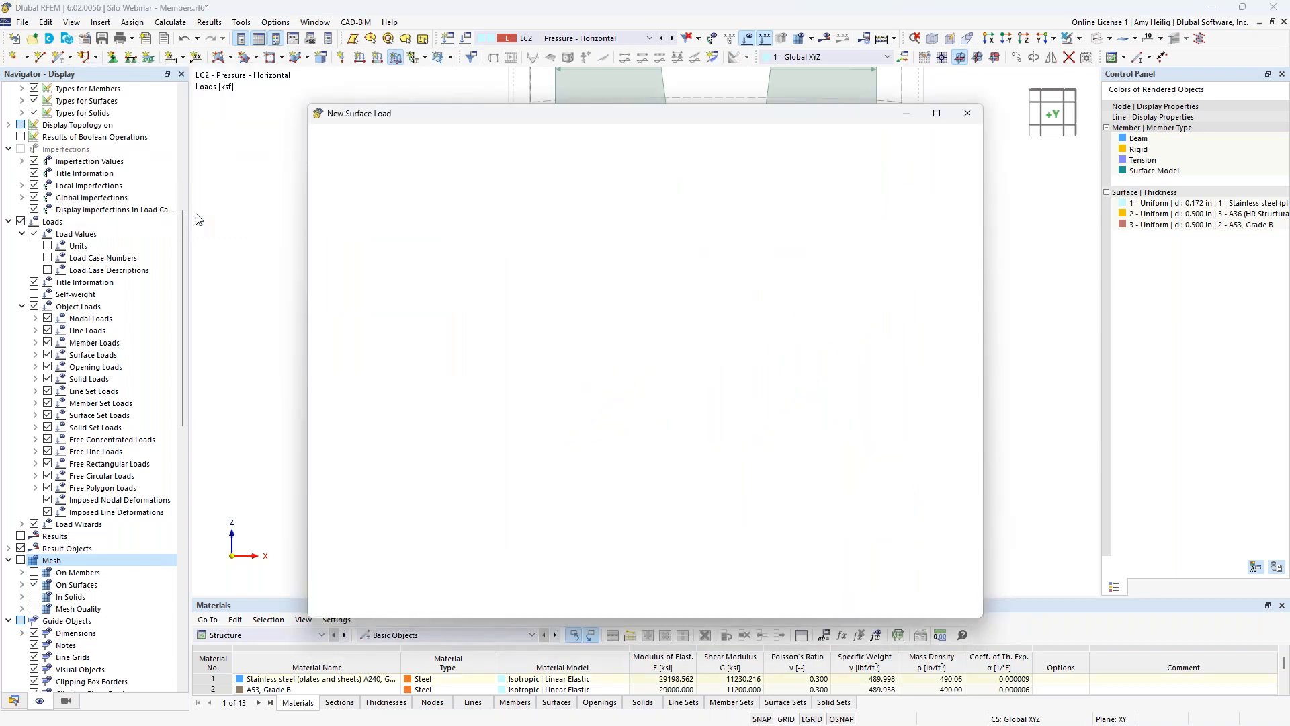
click(827, 603)
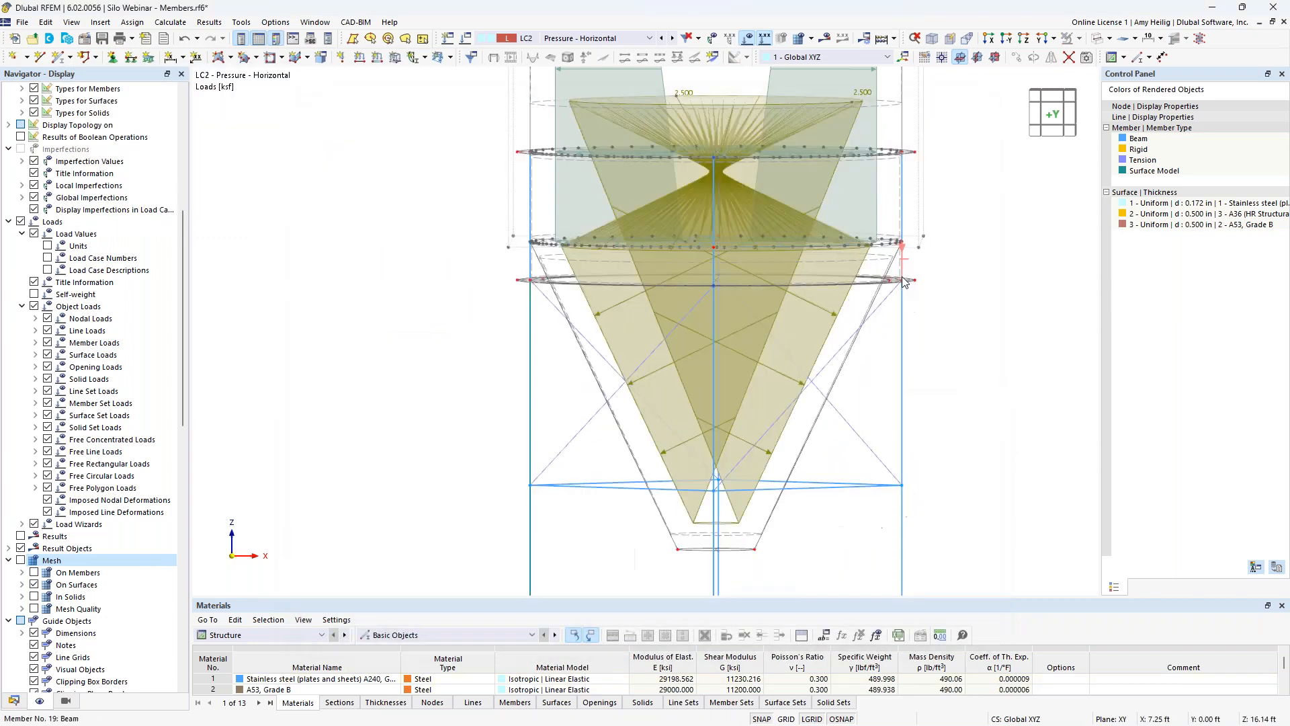
Step: Set the display size of 1 ksf for surface force loads to 2.0 ft in the hopper load's display properties
right_click(691, 122)
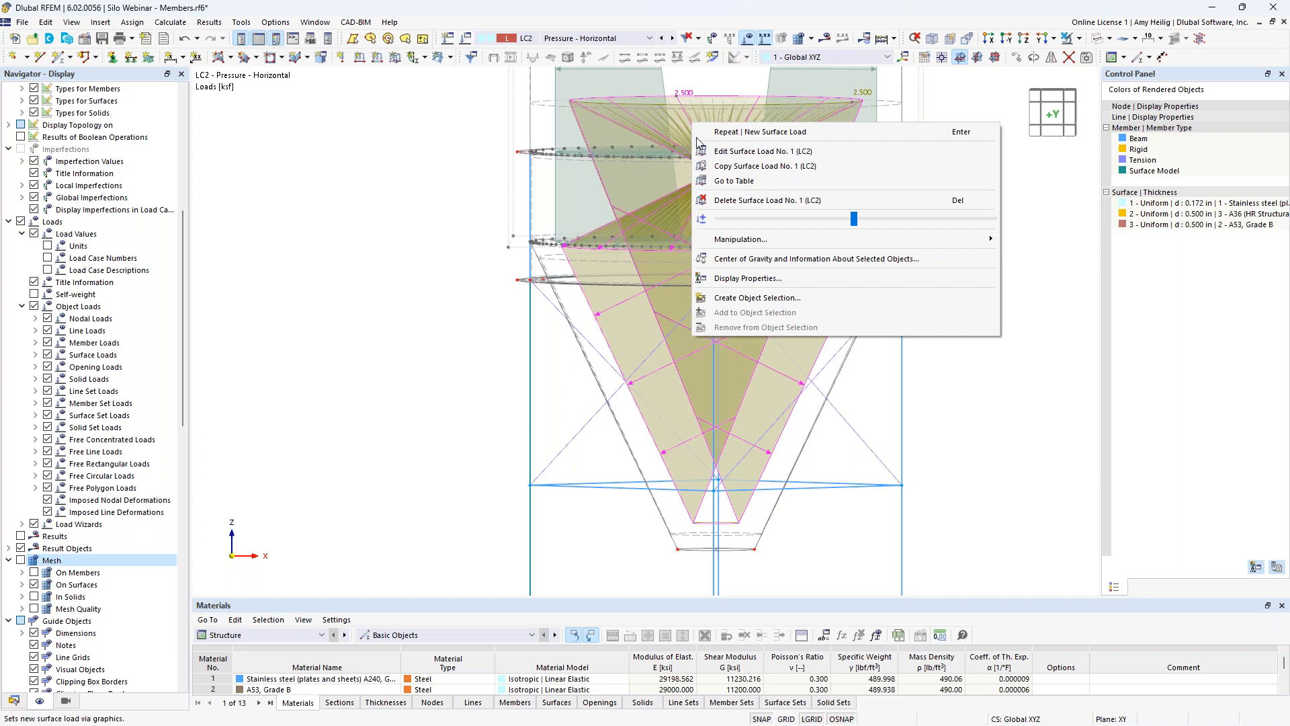
click(737, 278)
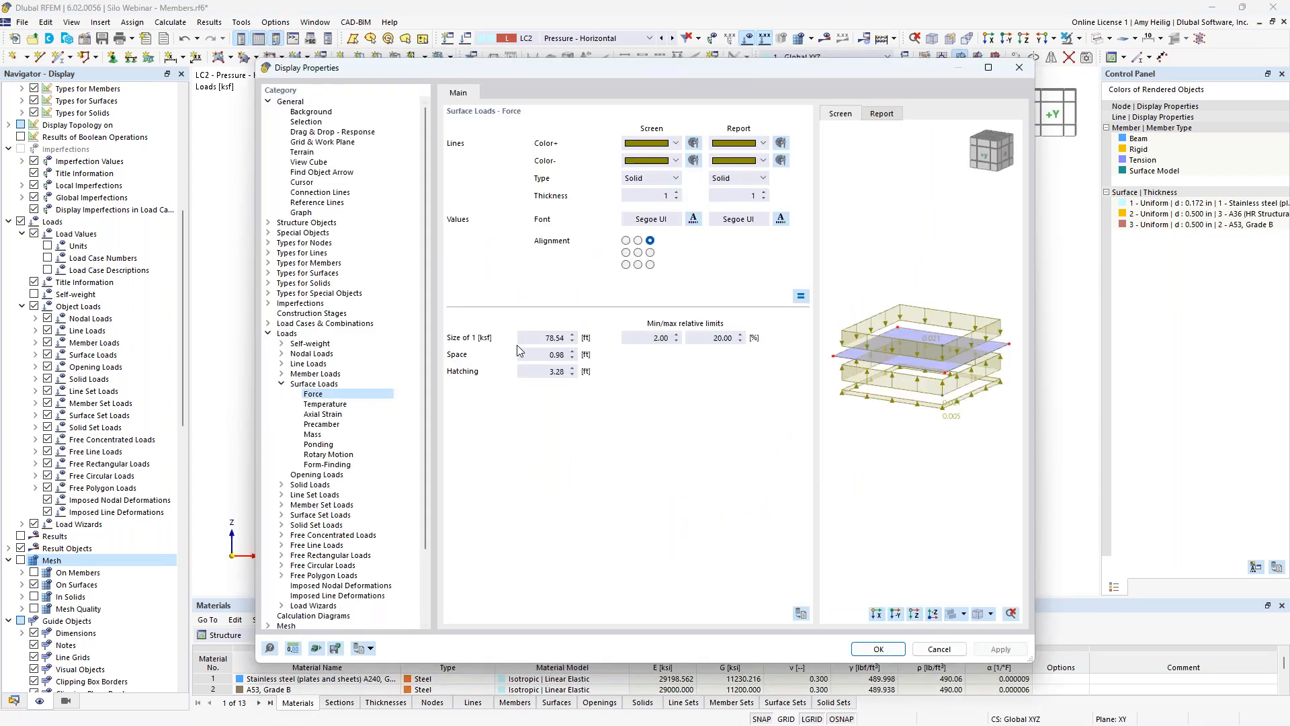
drag(526, 341, 585, 343)
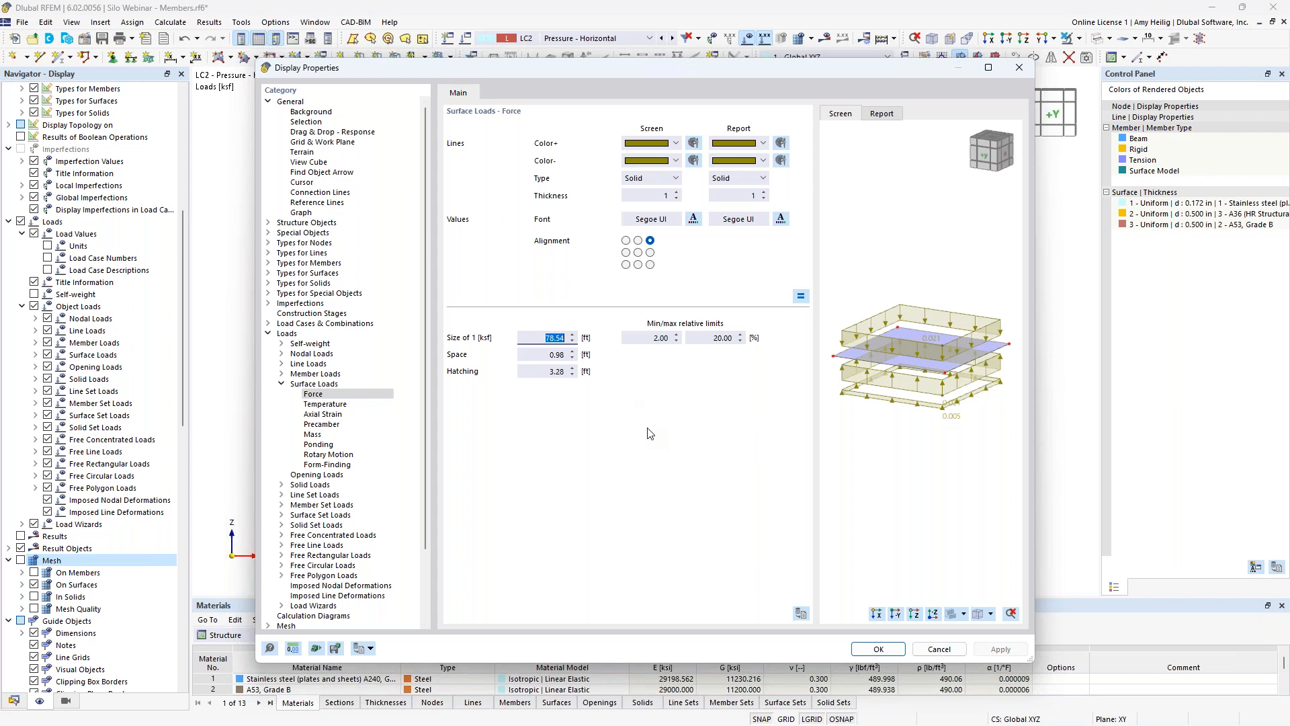
text(2.0)
click(872, 649)
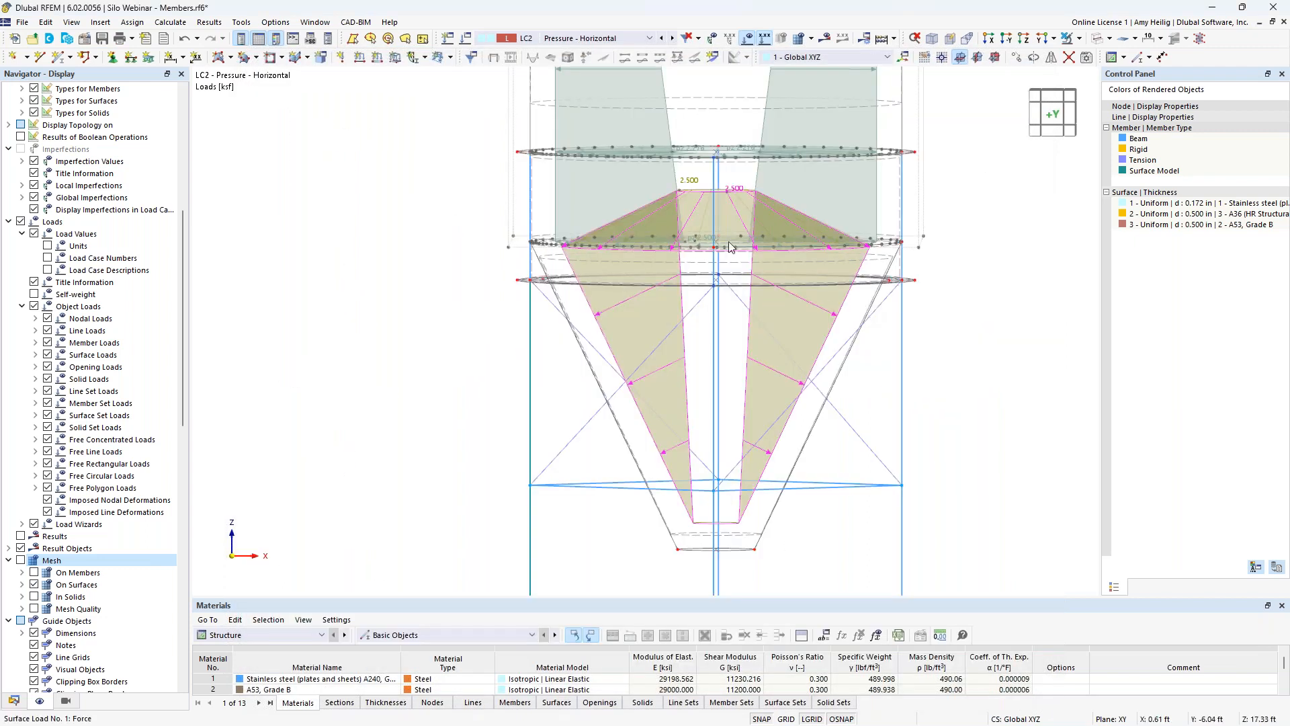
Step: Reduce the hopper surface load's graphical scale further and view the loads on the whole silo
right_click(729, 193)
drag(891, 290, 843, 293)
click(1021, 444)
ctrl+middle_drag(969, 309, 936, 329)
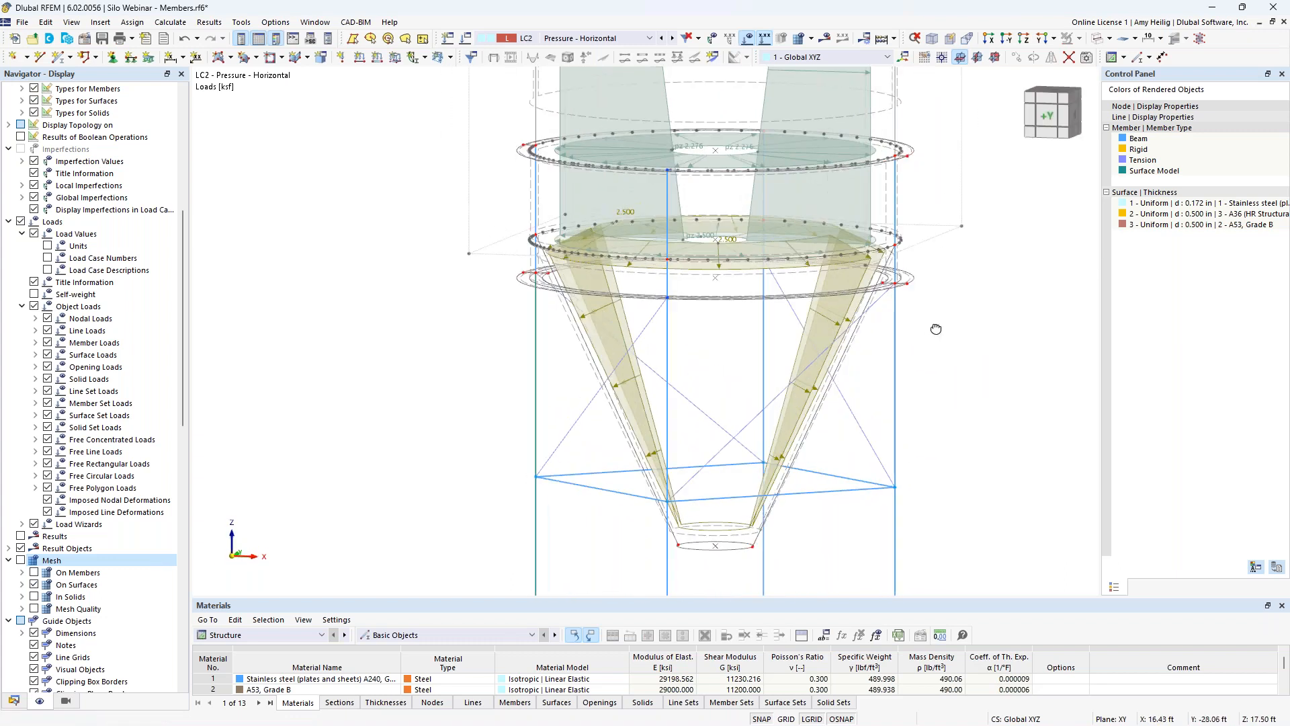
scroll(618, 296, down, 5)
middle_drag(607, 272, 593, 433)
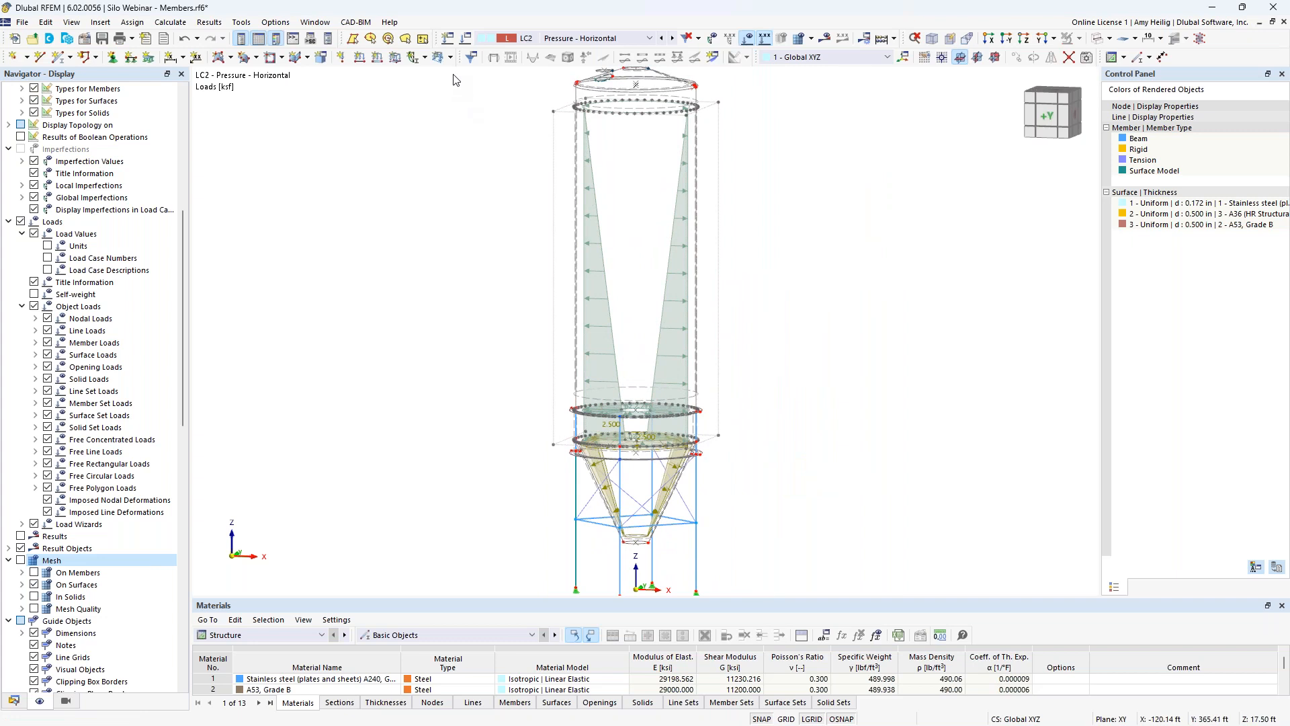
Step: Copy load case LC2 with its loads and rename the copy, LC3, as Pressure - Vertical
click(467, 39)
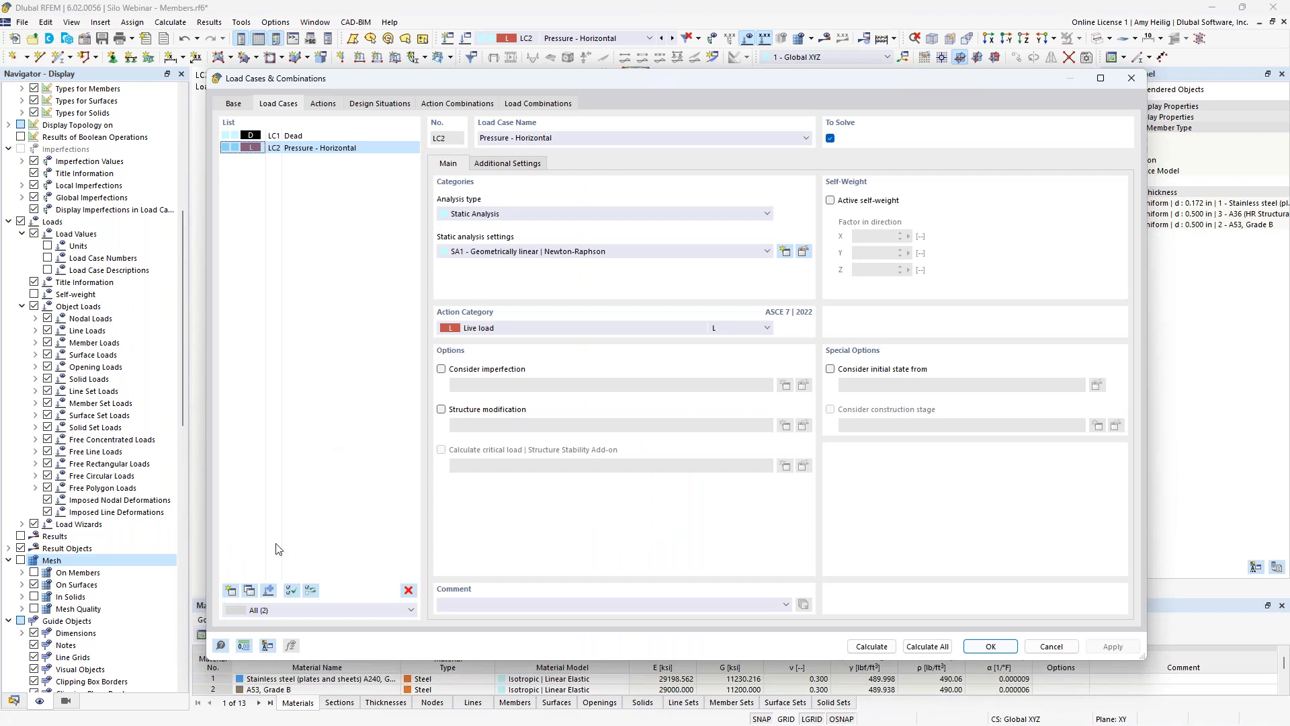
click(249, 591)
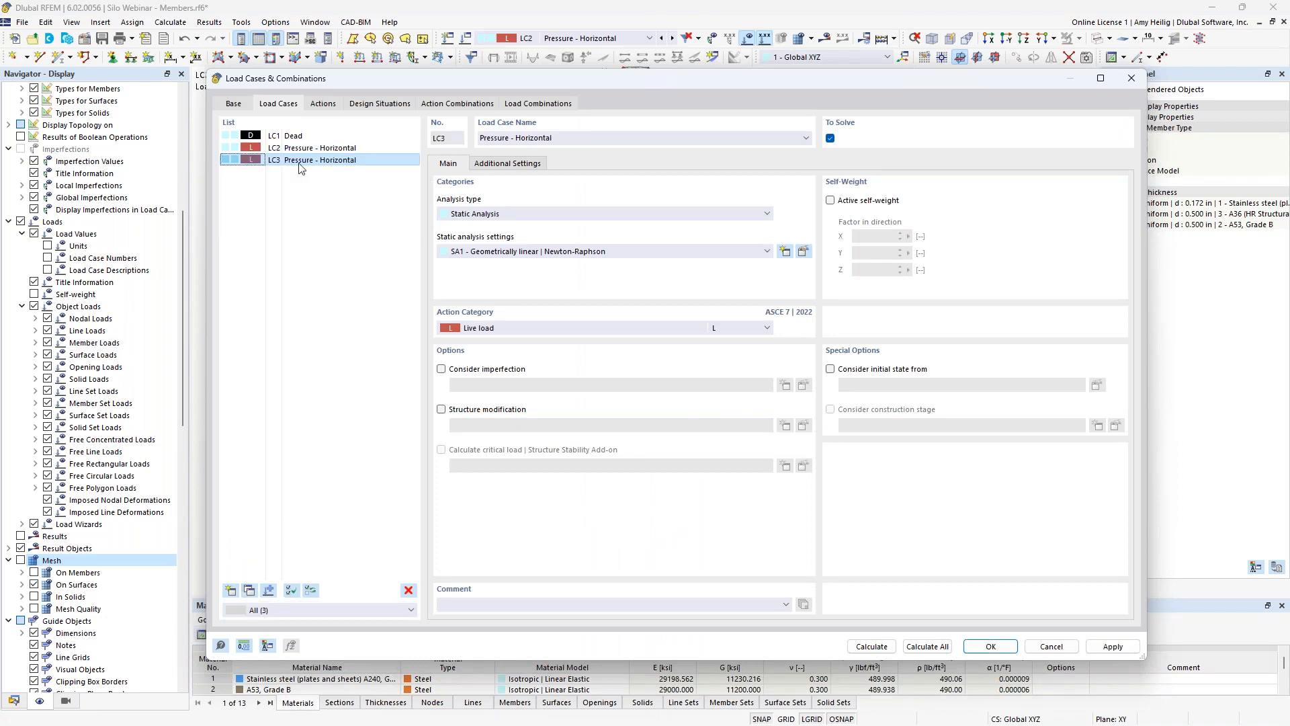
click(531, 138)
double_click(532, 139)
text(Vertic)
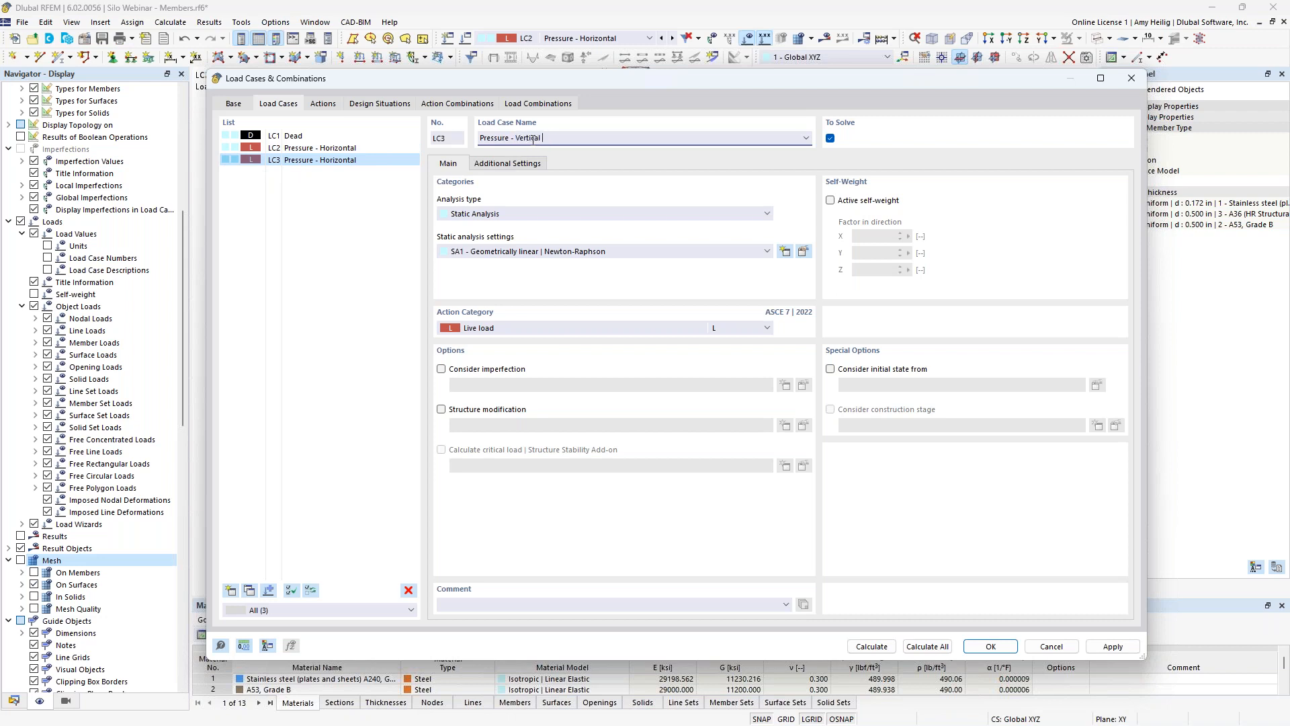
click(376, 149)
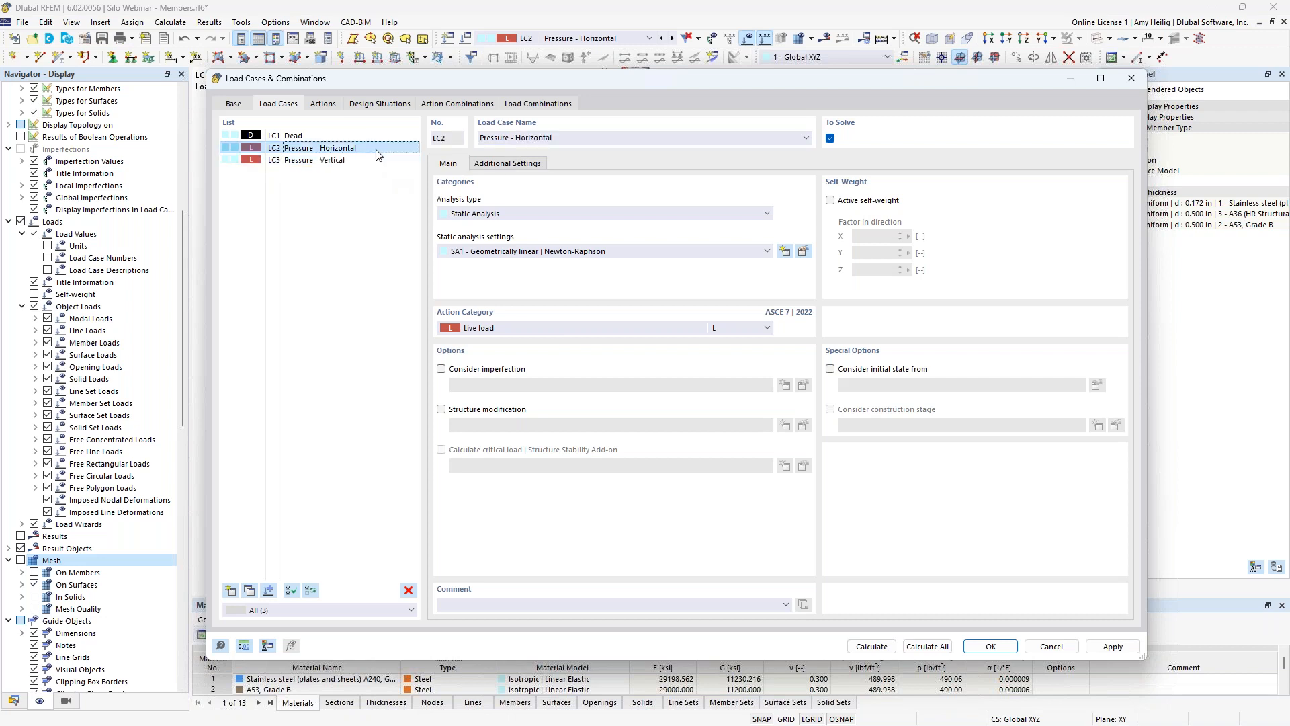
click(990, 646)
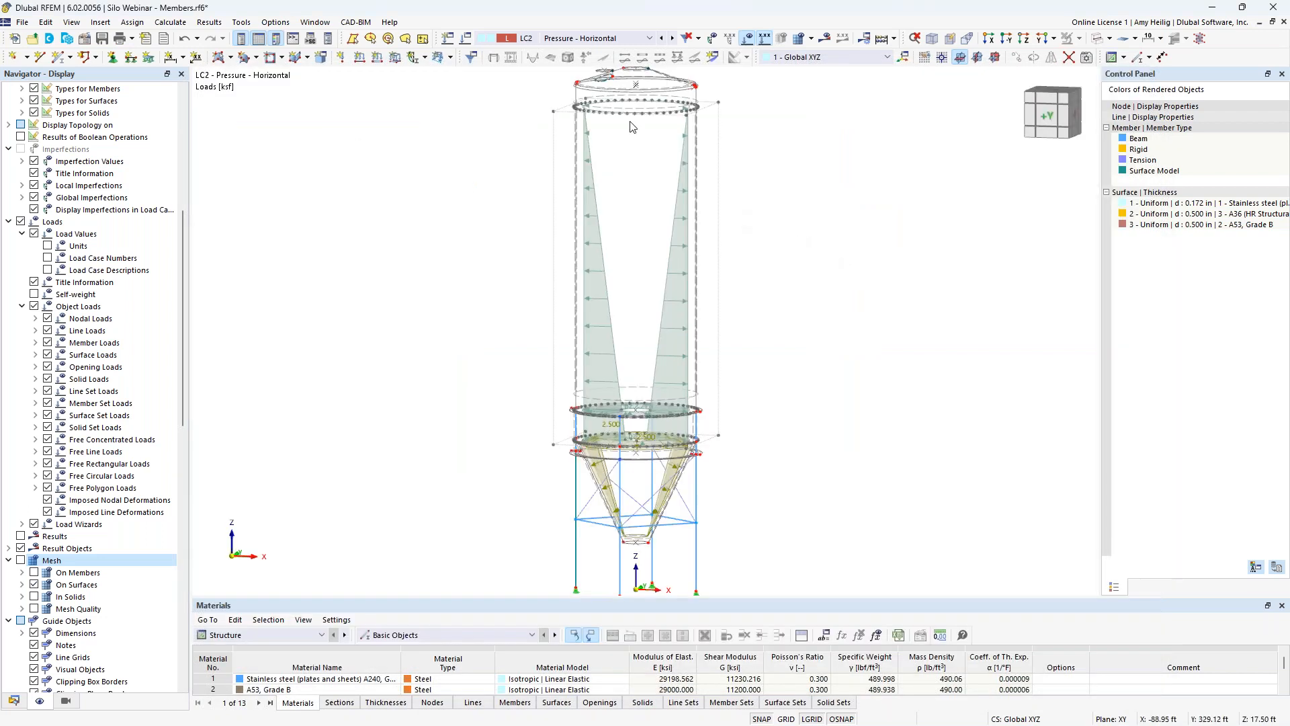
Step: In load case LC3, change the wall's free rectangular load to the local y direction with magnitude p1 of -0.1 ksf
click(614, 40)
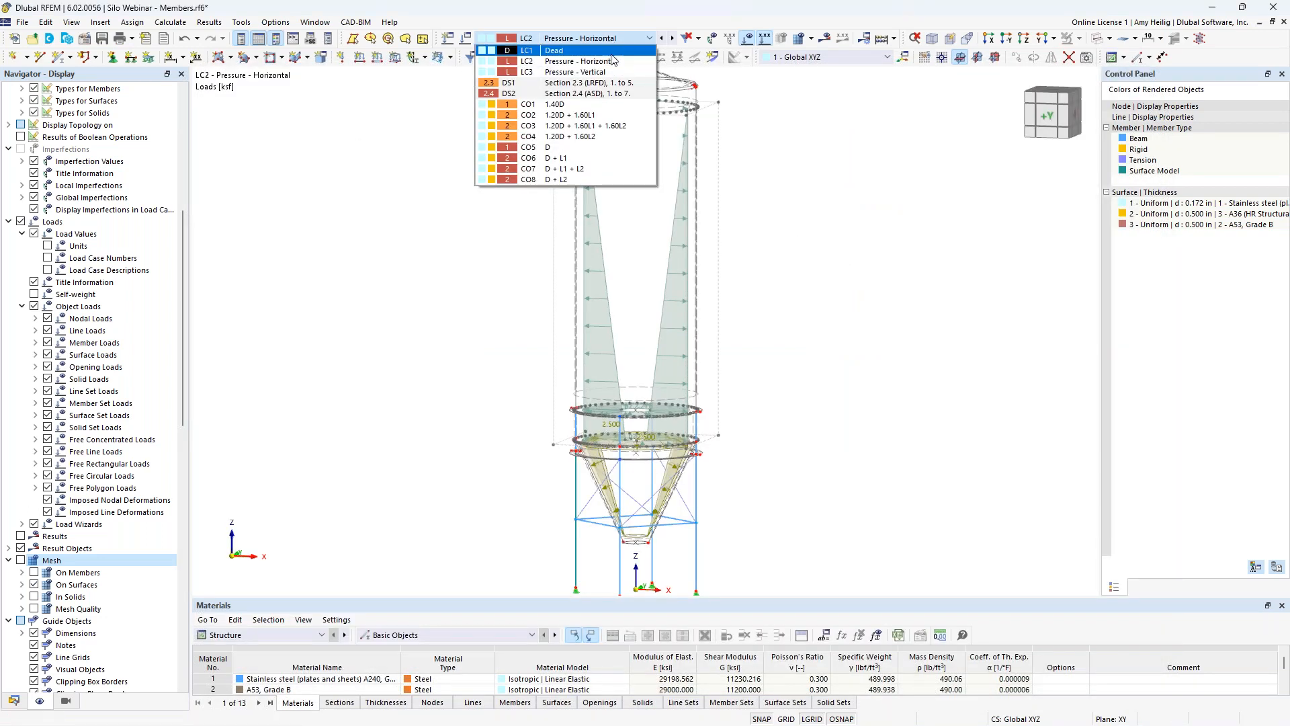
click(609, 72)
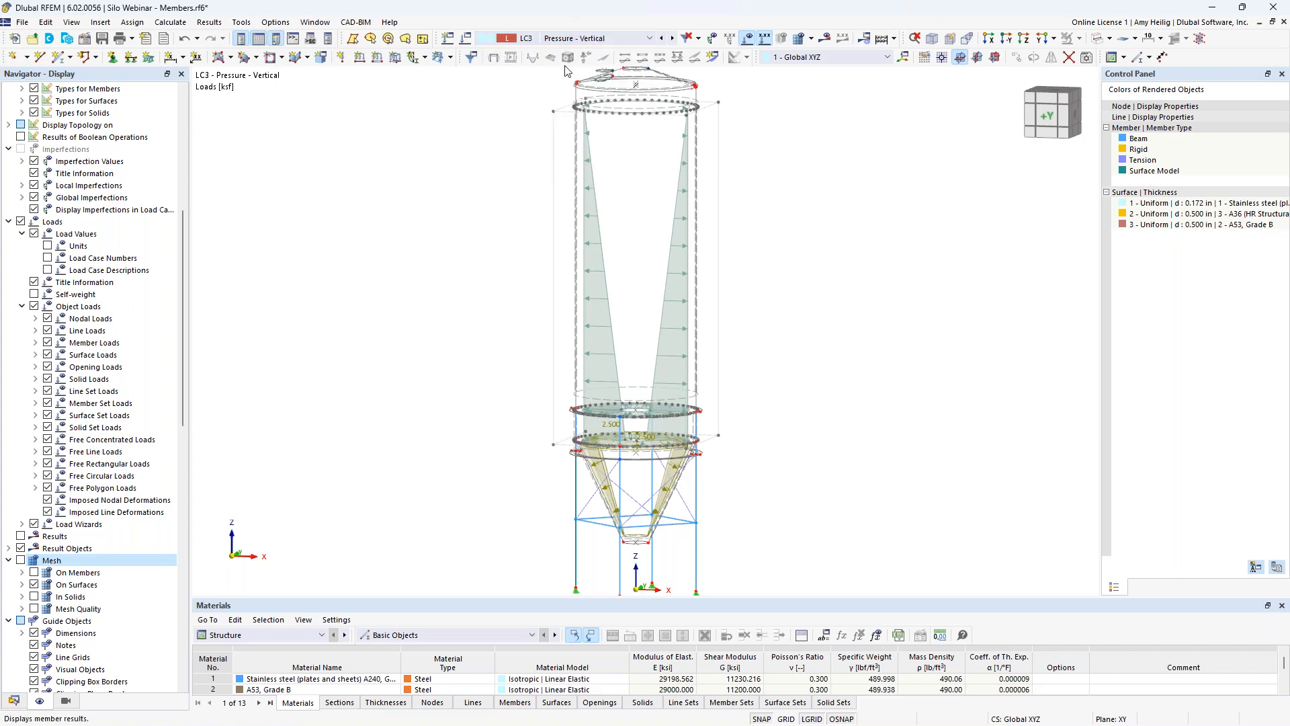
double_click(601, 304)
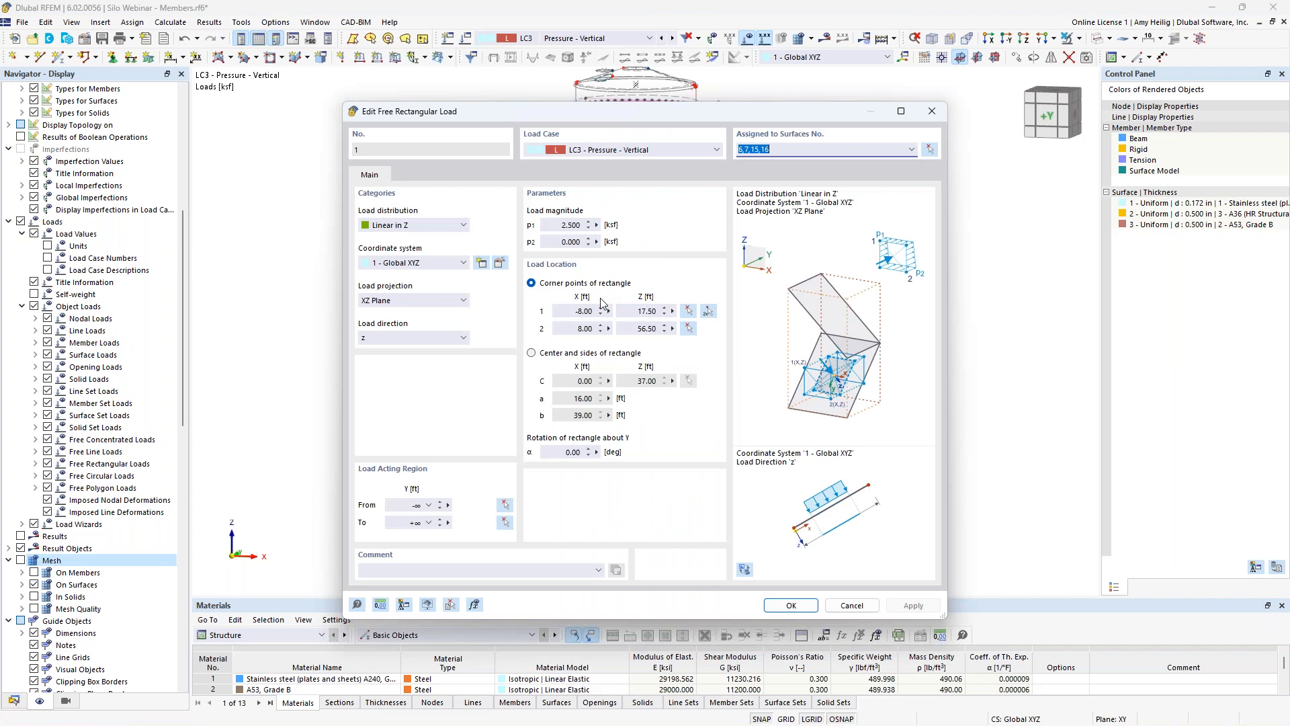
click(441, 338)
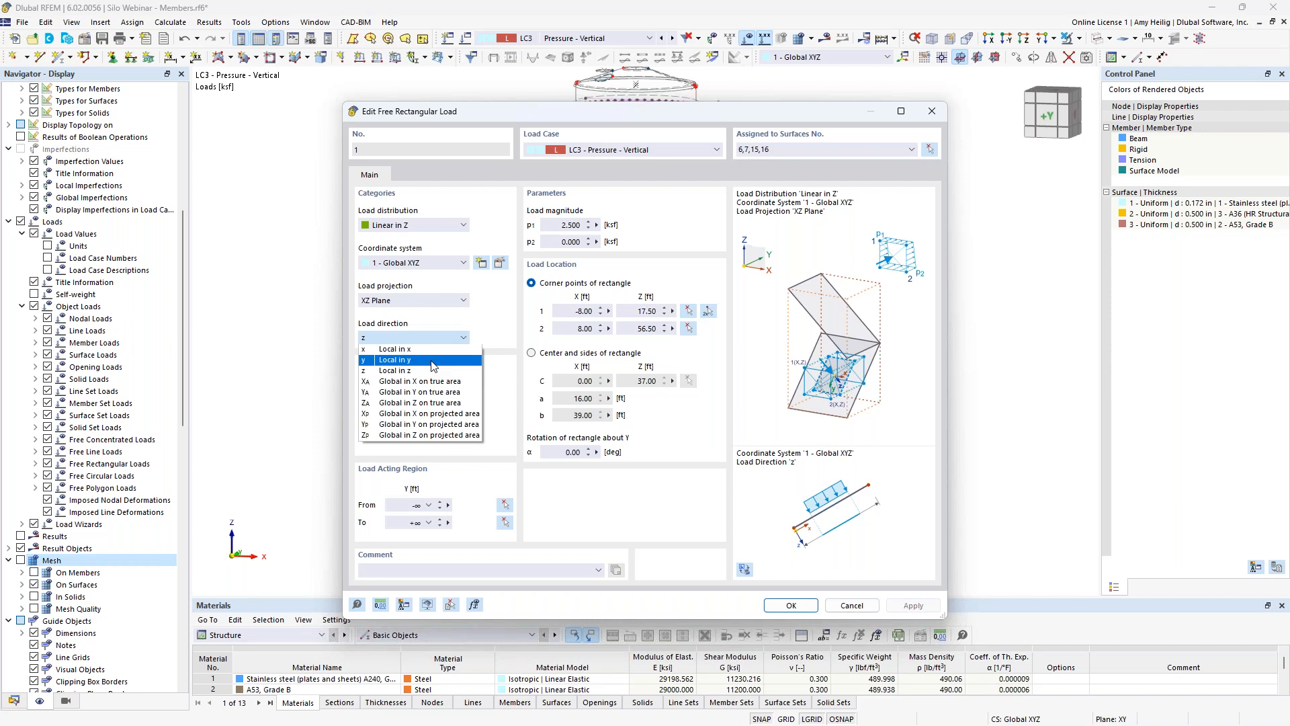
click(433, 363)
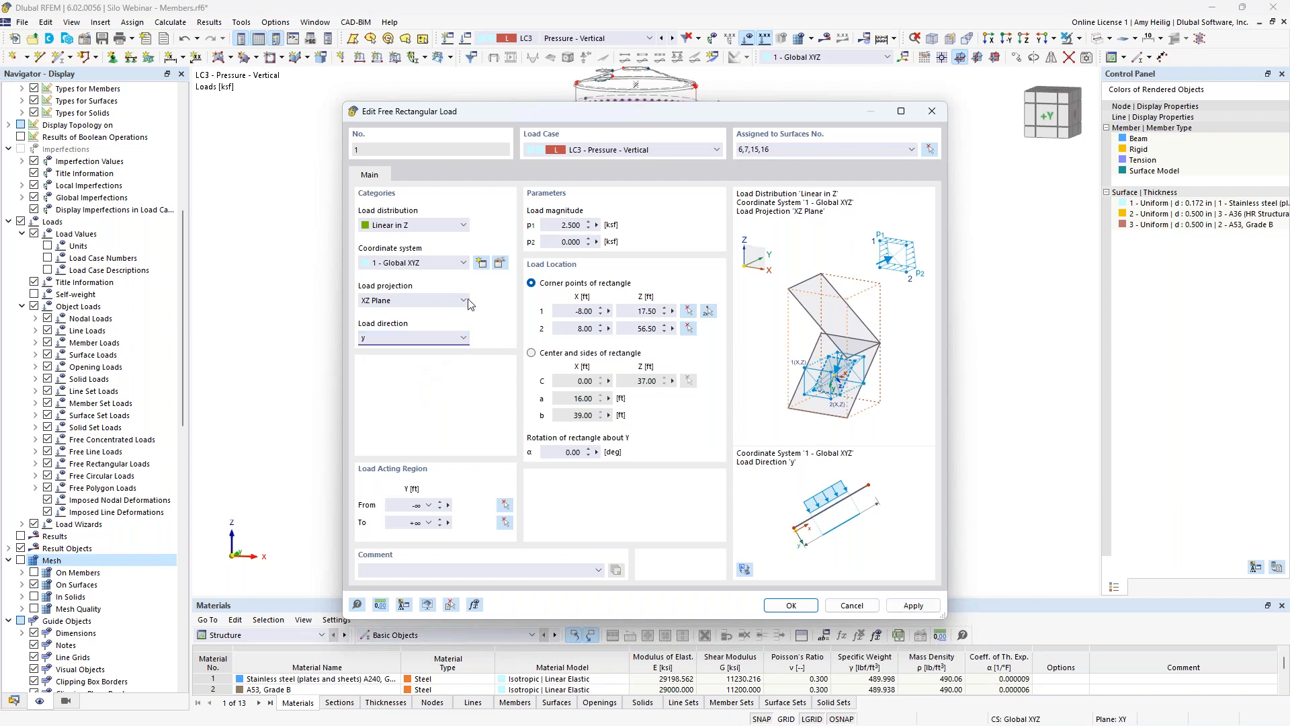
key(Tab)
text(-0.1)
click(789, 605)
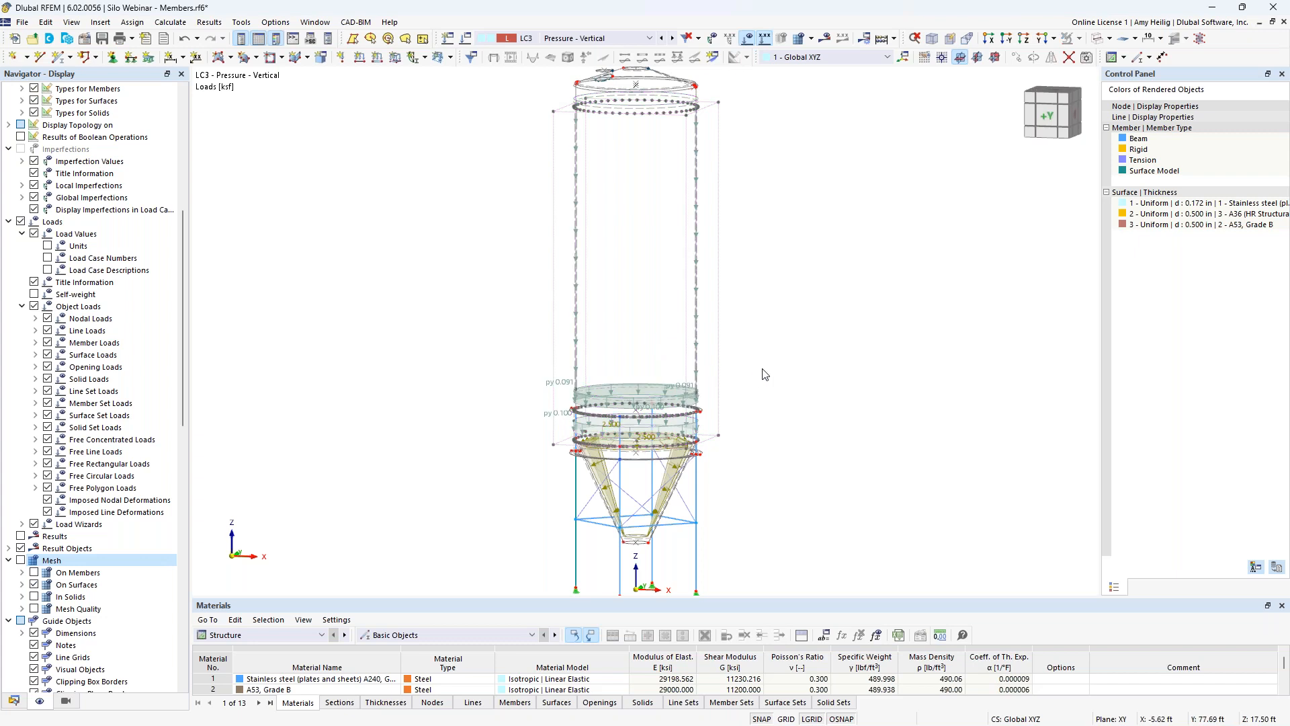
Step: In load case LC3, change the hopper's linearly varying surface load to the local y direction with magnitude p2 of -0.1 ksf
scroll(735, 527, up, 2)
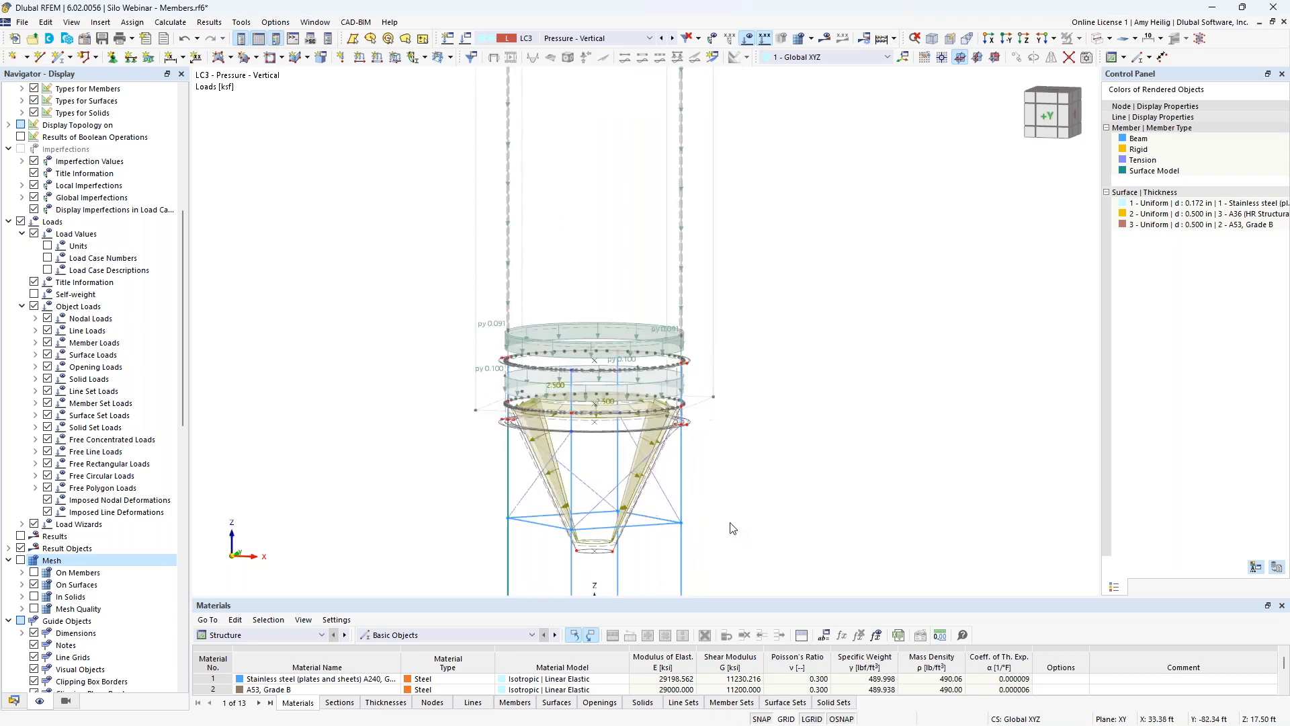
middle_drag(741, 510, 794, 436)
scroll(746, 421, up, 1)
drag(775, 408, 446, 383)
double_click(542, 390)
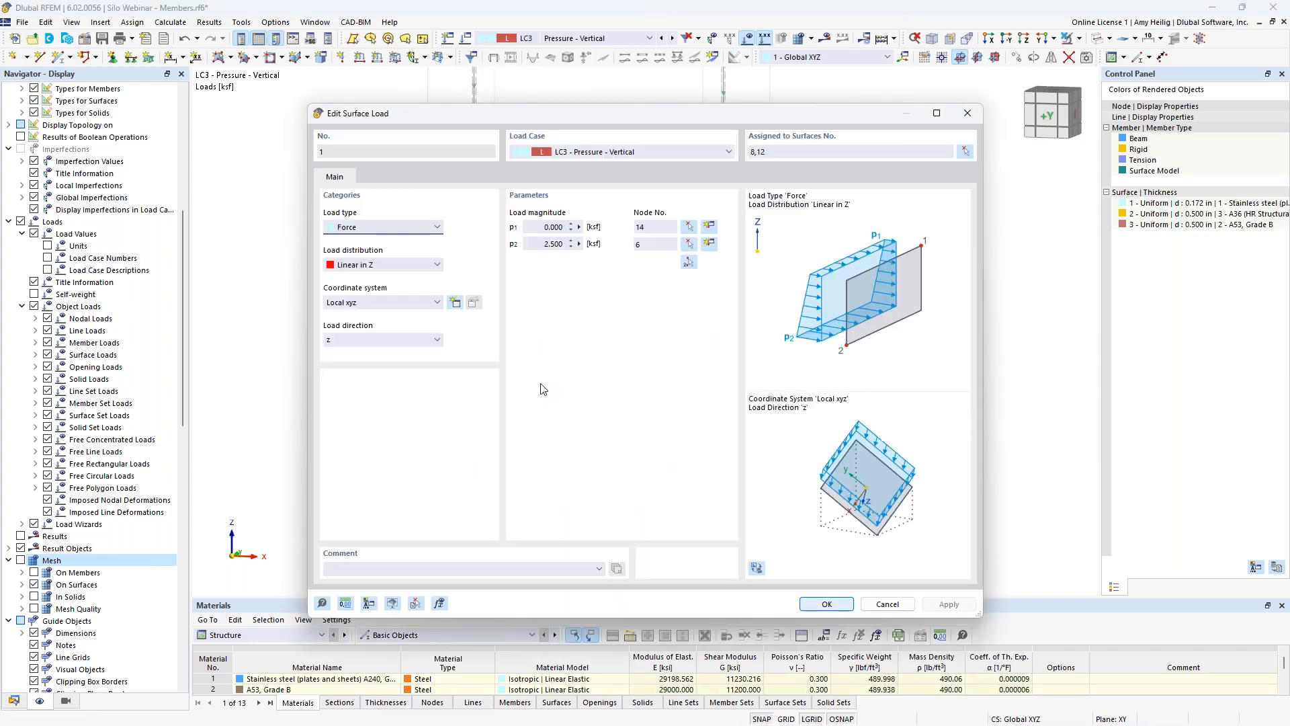
click(393, 341)
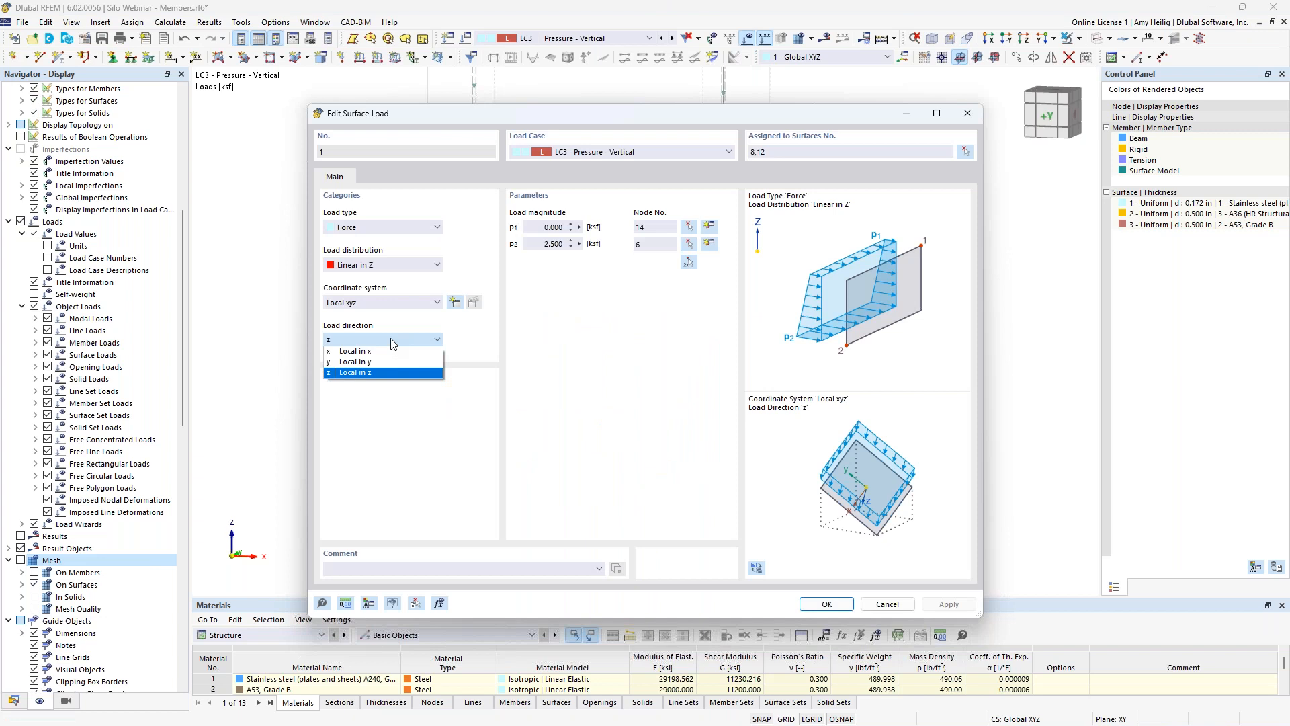
click(394, 363)
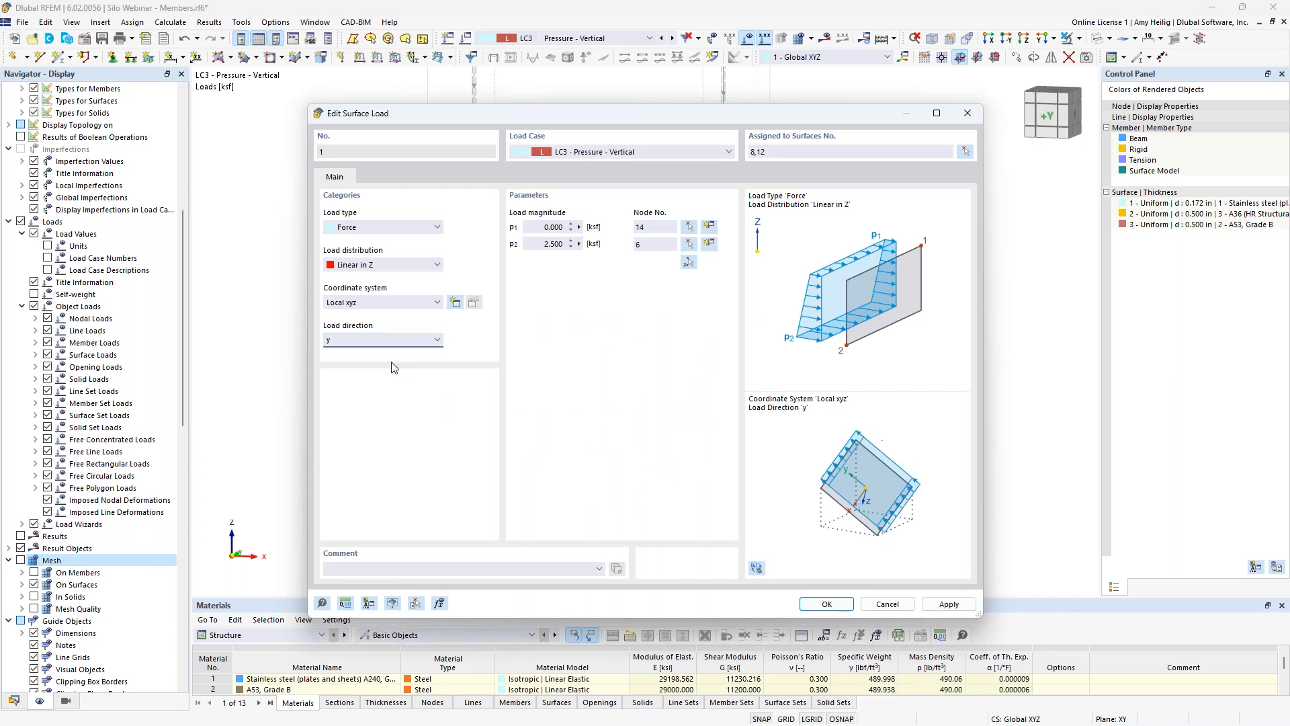
click(543, 240)
key(BackSpace)
text(-0.1)
click(827, 603)
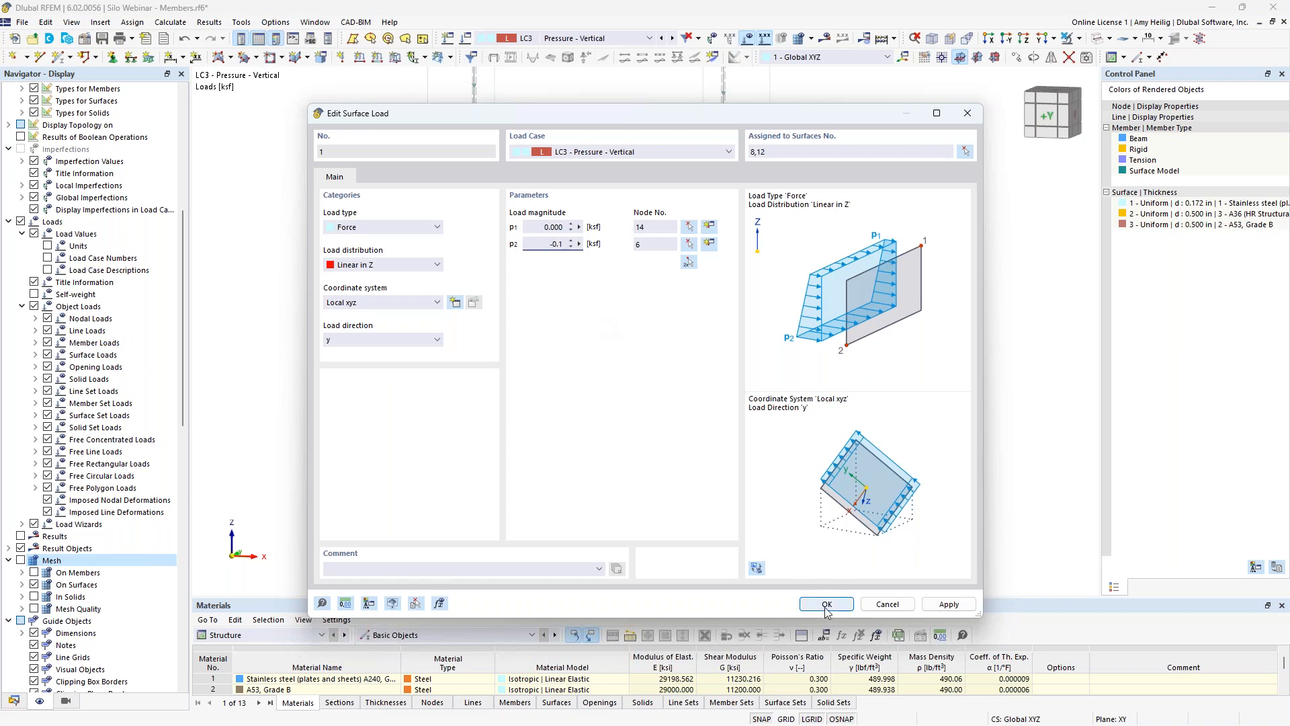
click(832, 413)
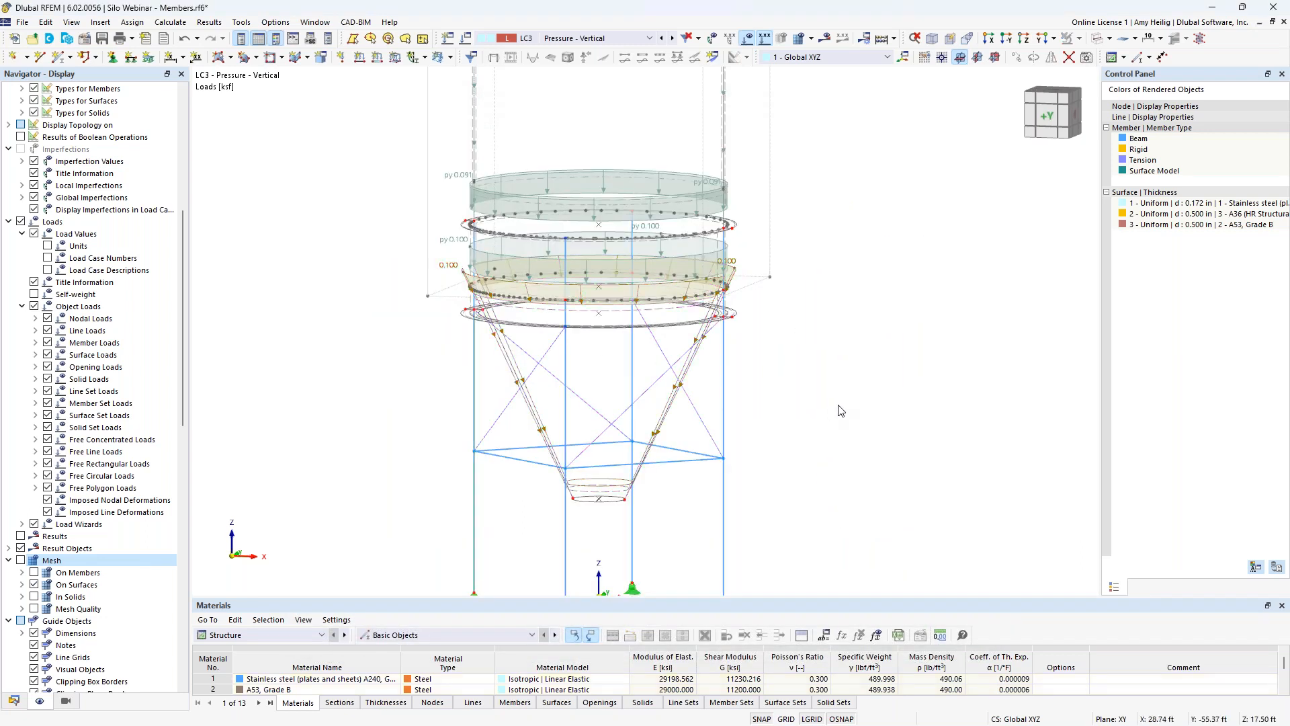
Step: Create load case LC4 named Wind and assign it the Wind load action category
scroll(826, 389, down, 2)
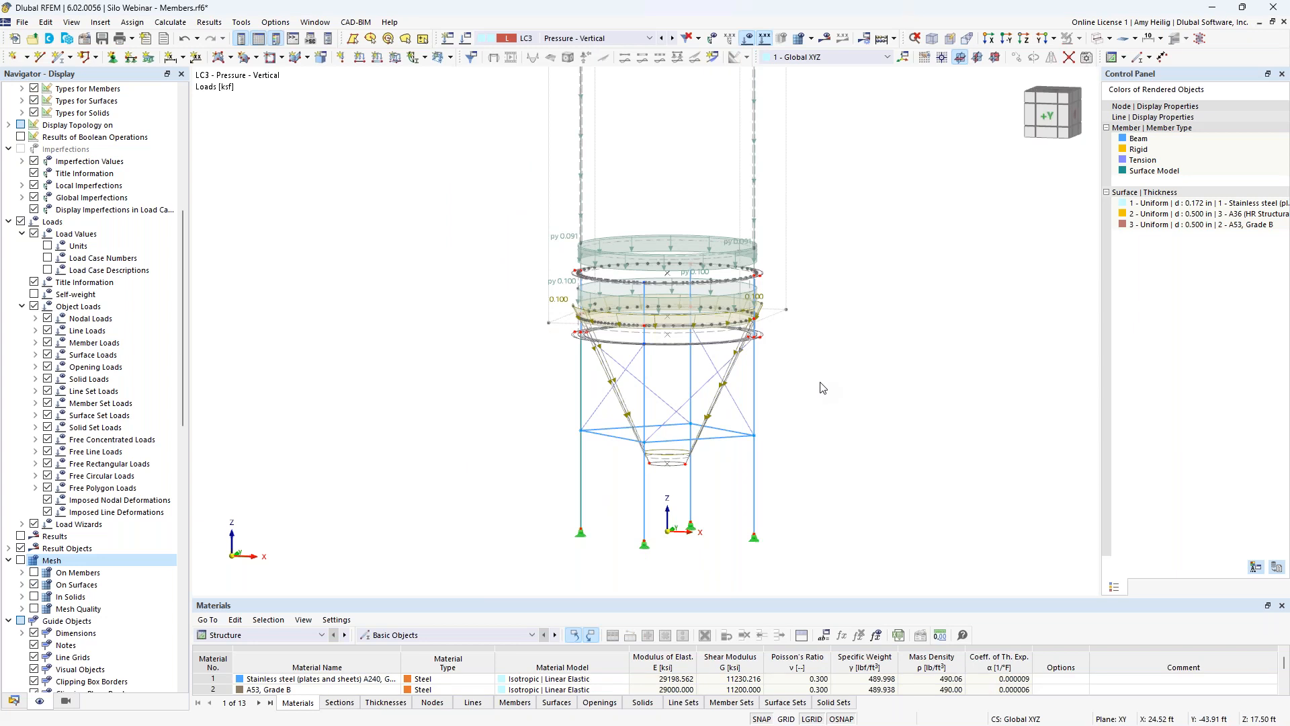
scroll(821, 384, down, 2)
middle_drag(826, 344, 757, 421)
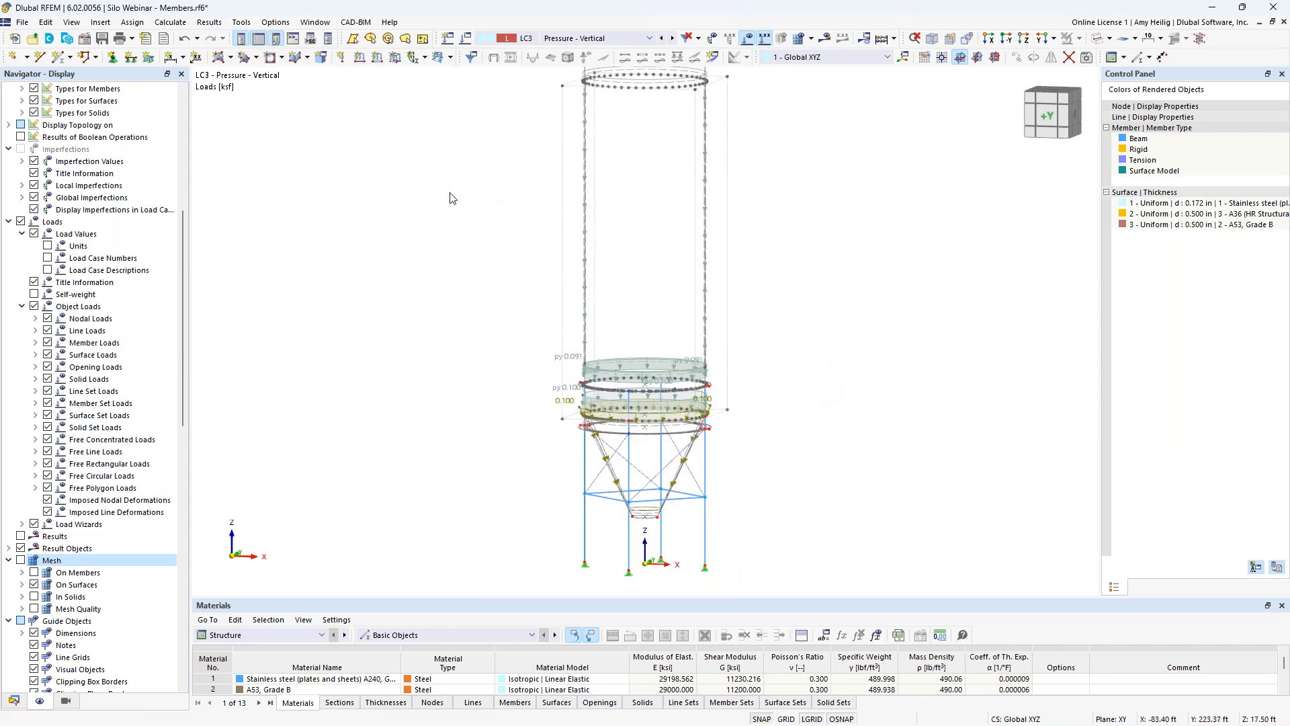
click(464, 38)
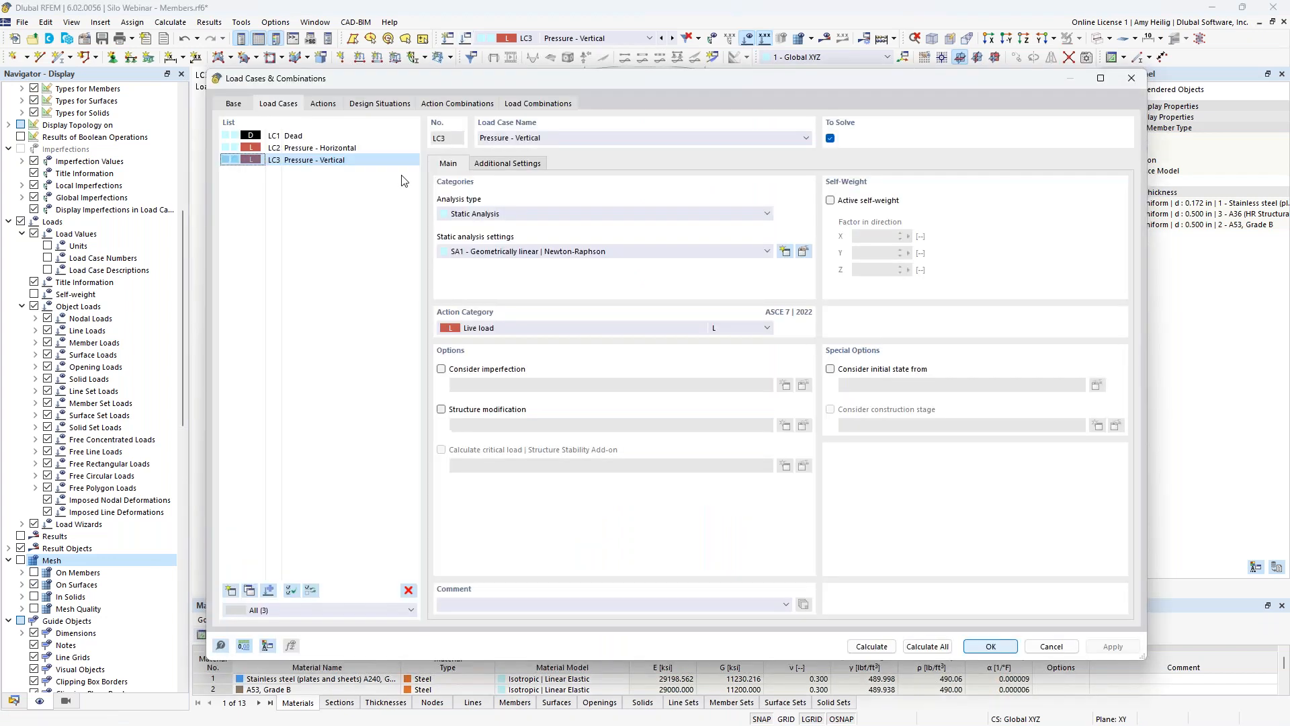
click(230, 590)
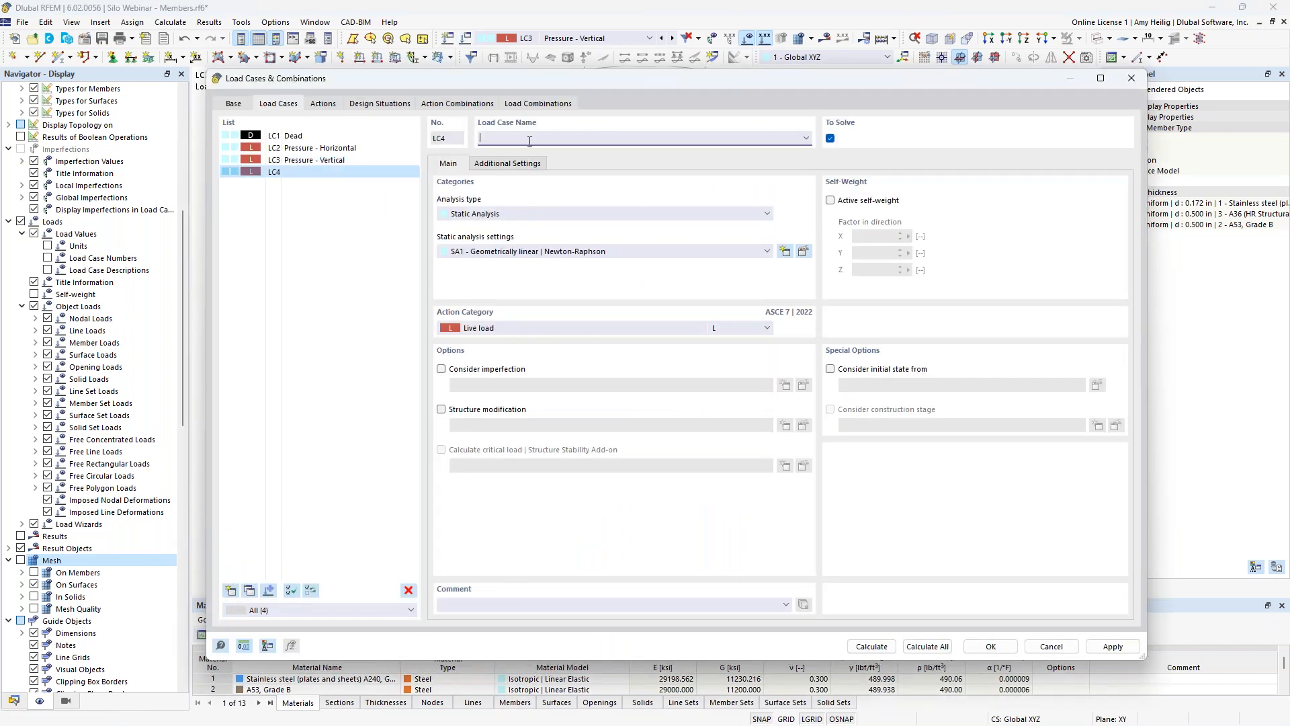
text(Wind)
click(497, 328)
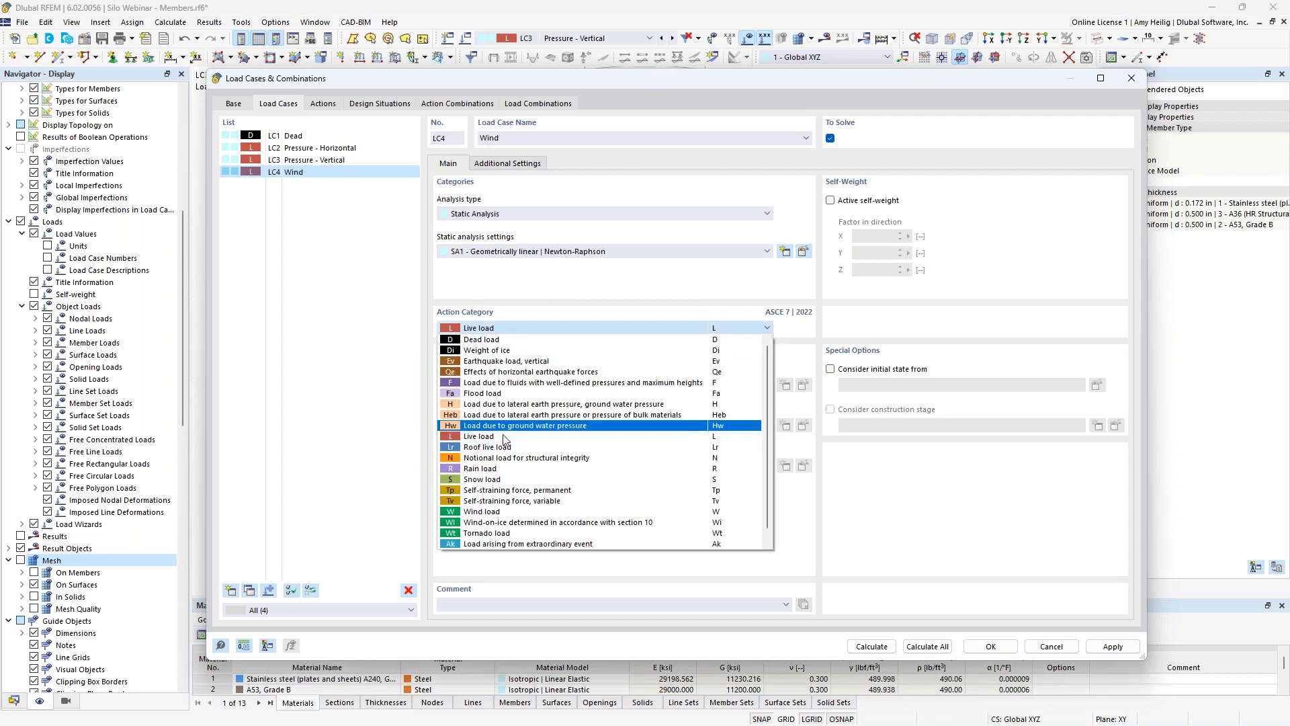
click(490, 513)
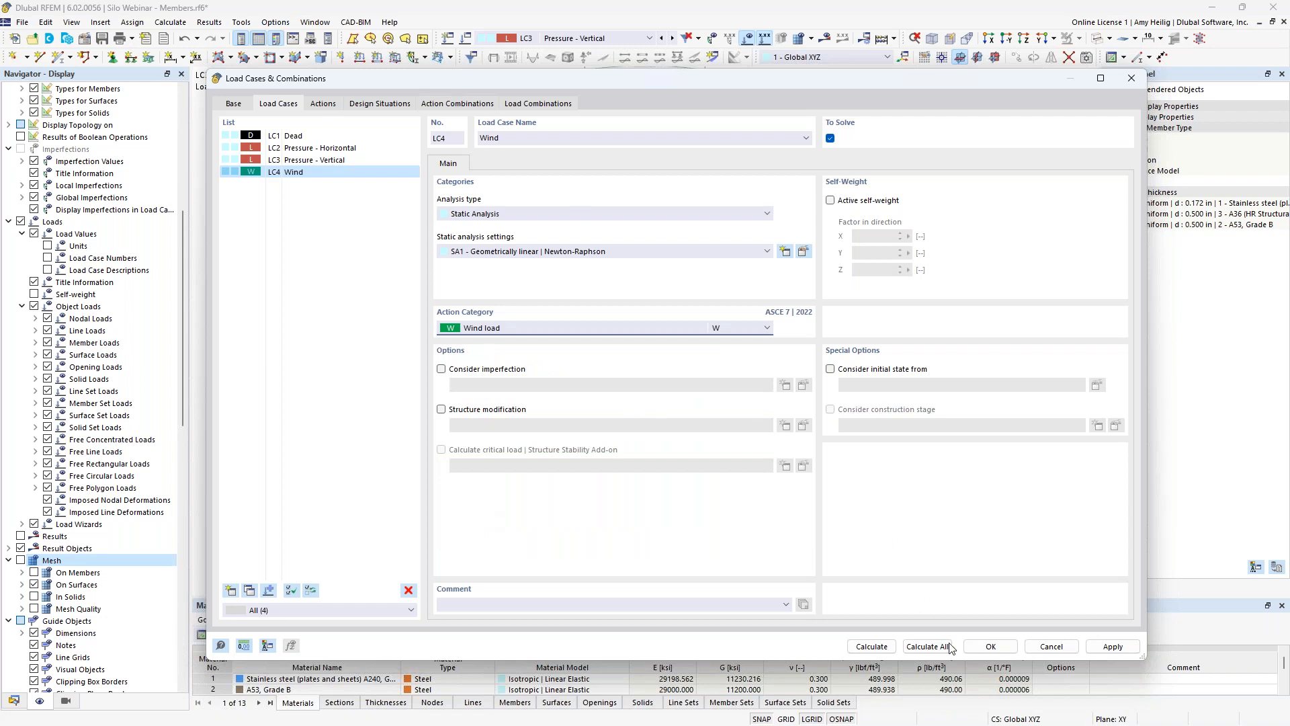
click(991, 646)
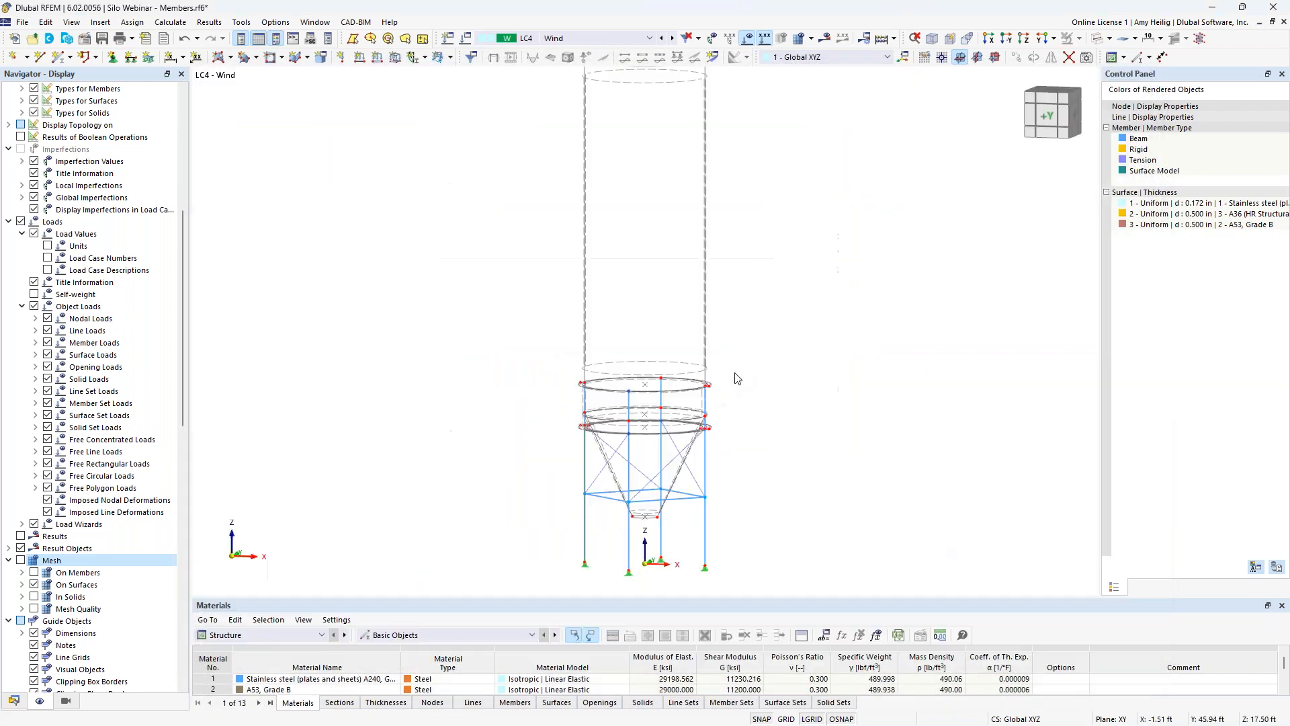
Step: Switch to the ASCE 7-22 PDF and examine the external pressure coefficients for walls of circular silos
key(super+Tab)
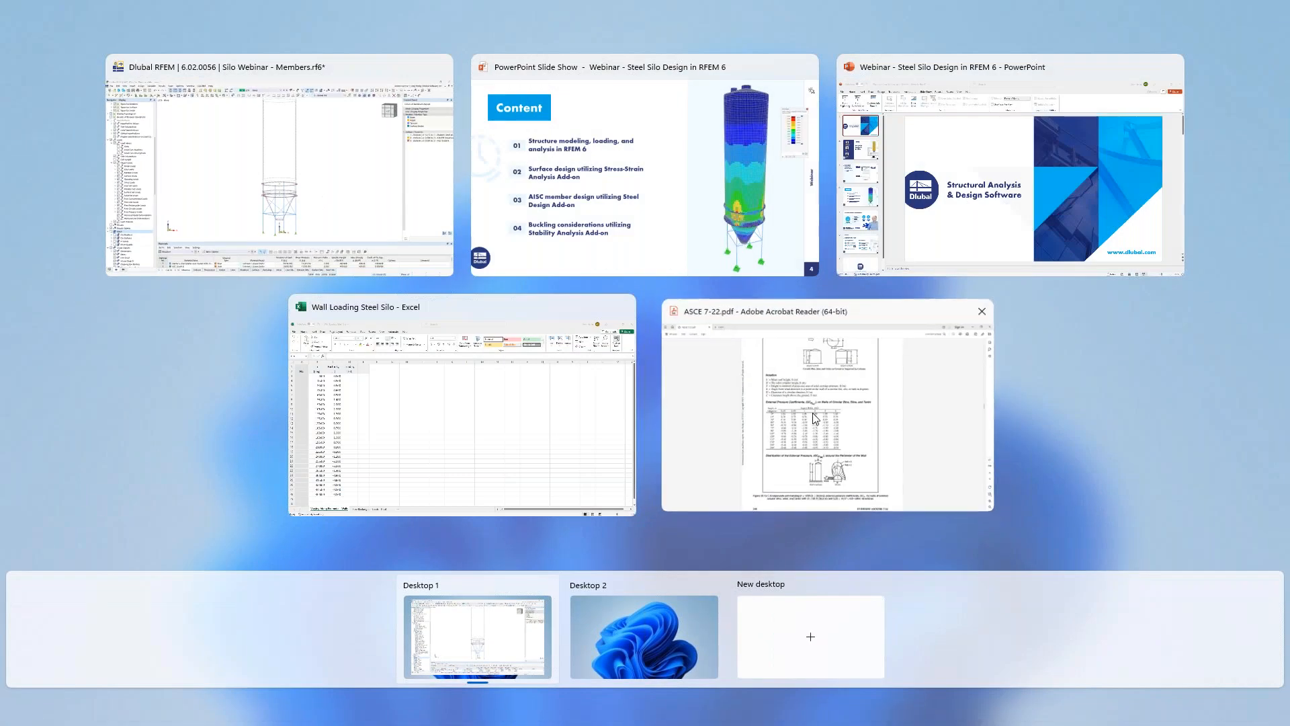
click(812, 412)
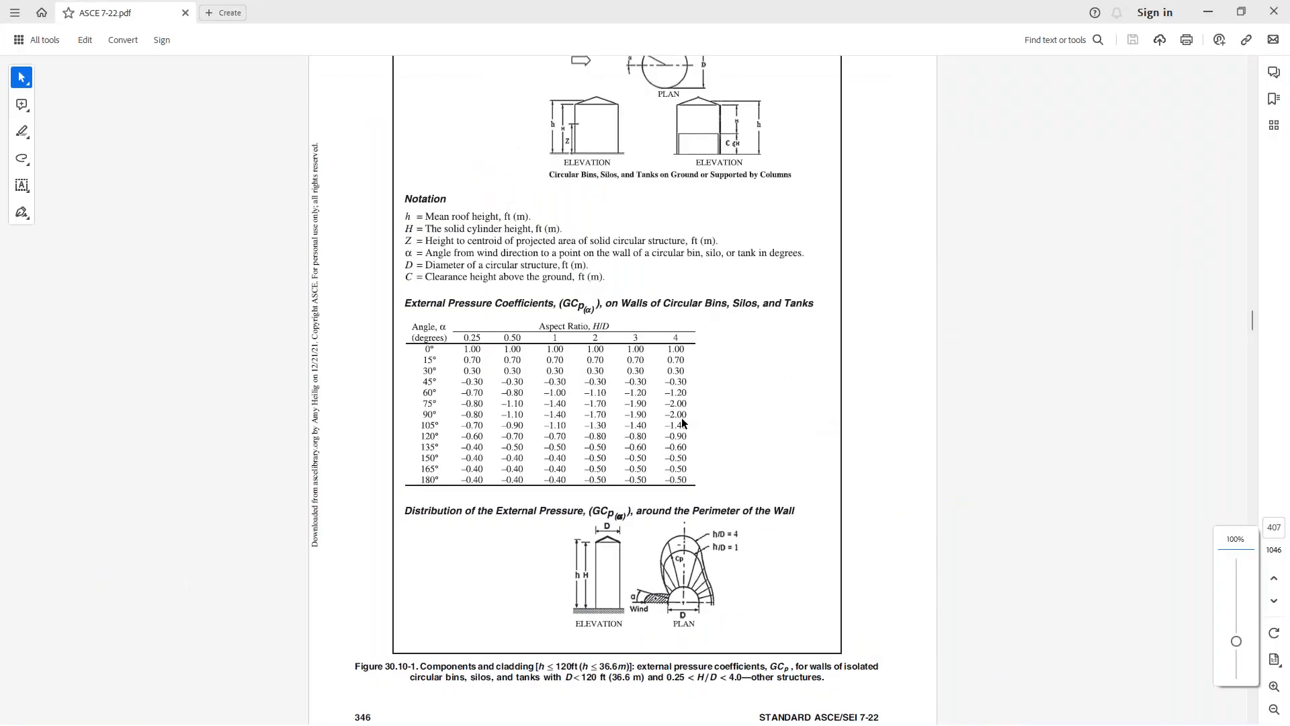
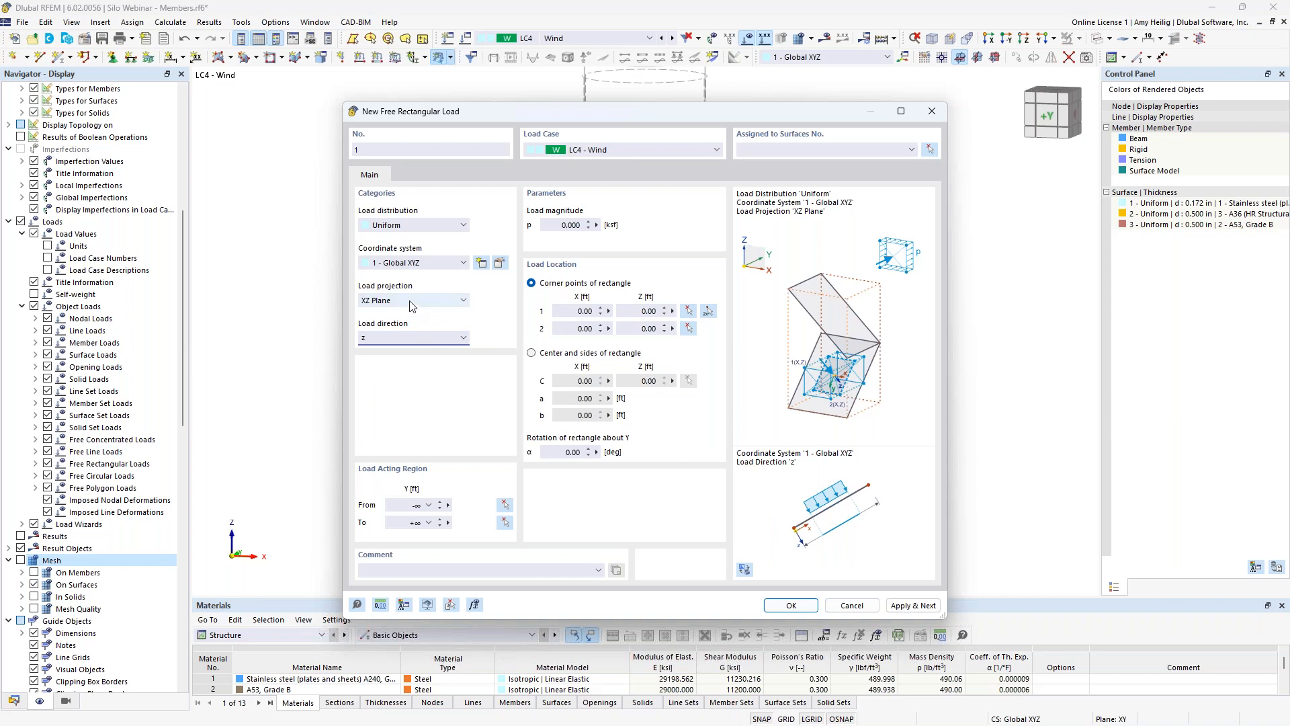
Step: Set the new free rectangular wind load's distribution to Varying along Perimeter with a magnitude of -0.020 ksf
click(402, 228)
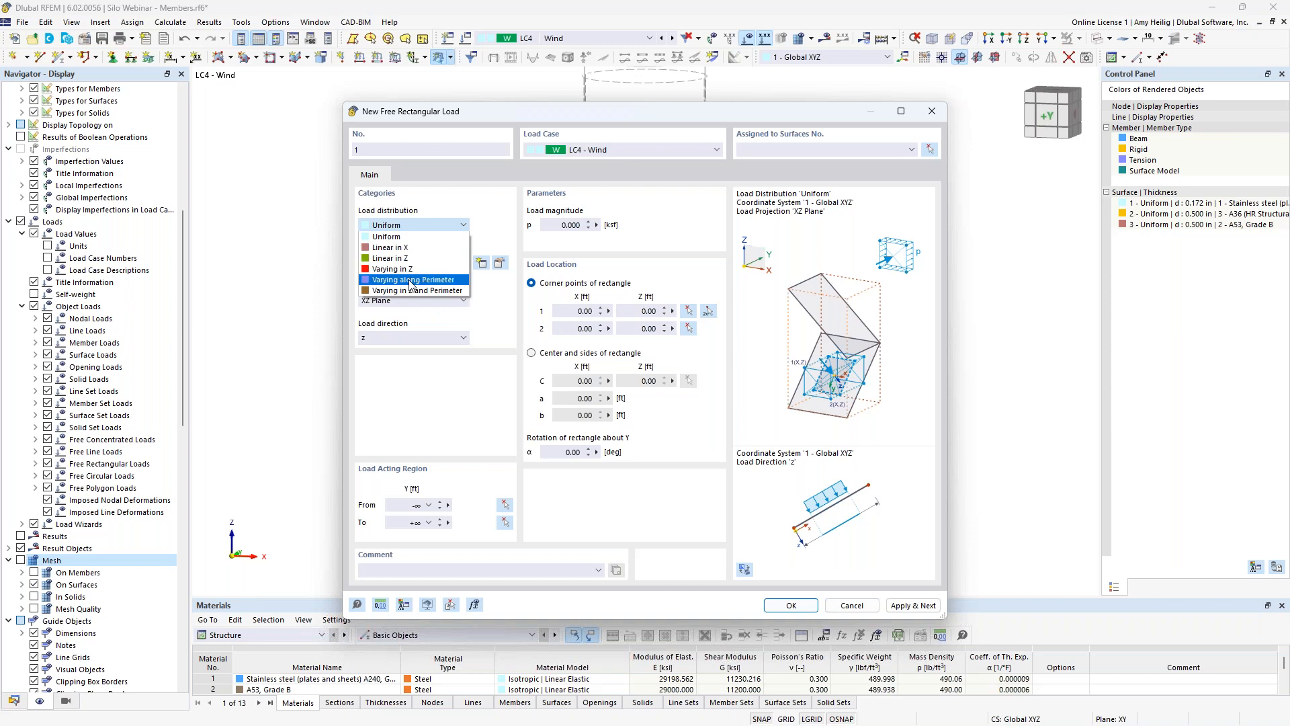
click(412, 280)
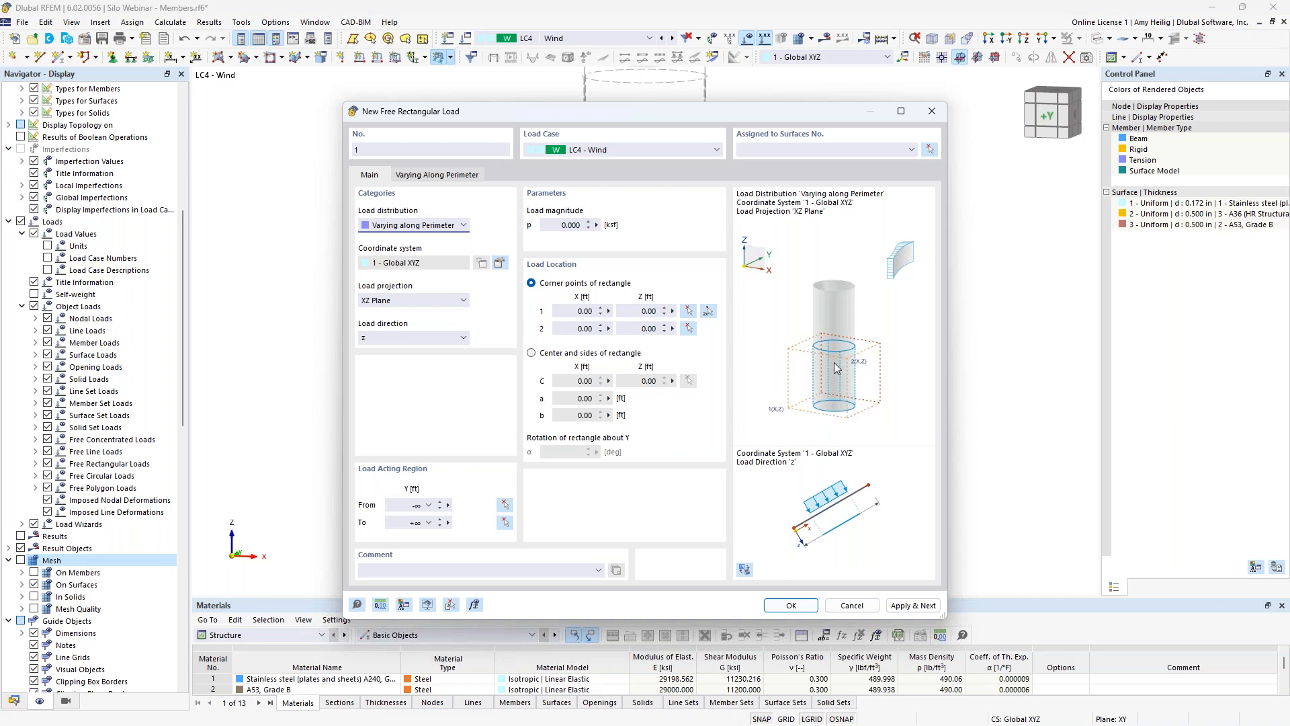
click(571, 226)
key(BackSpace)
Step: Define the perimeter load's vertical axis by setting the Z coordinate of point B to 1.00 ft
click(449, 177)
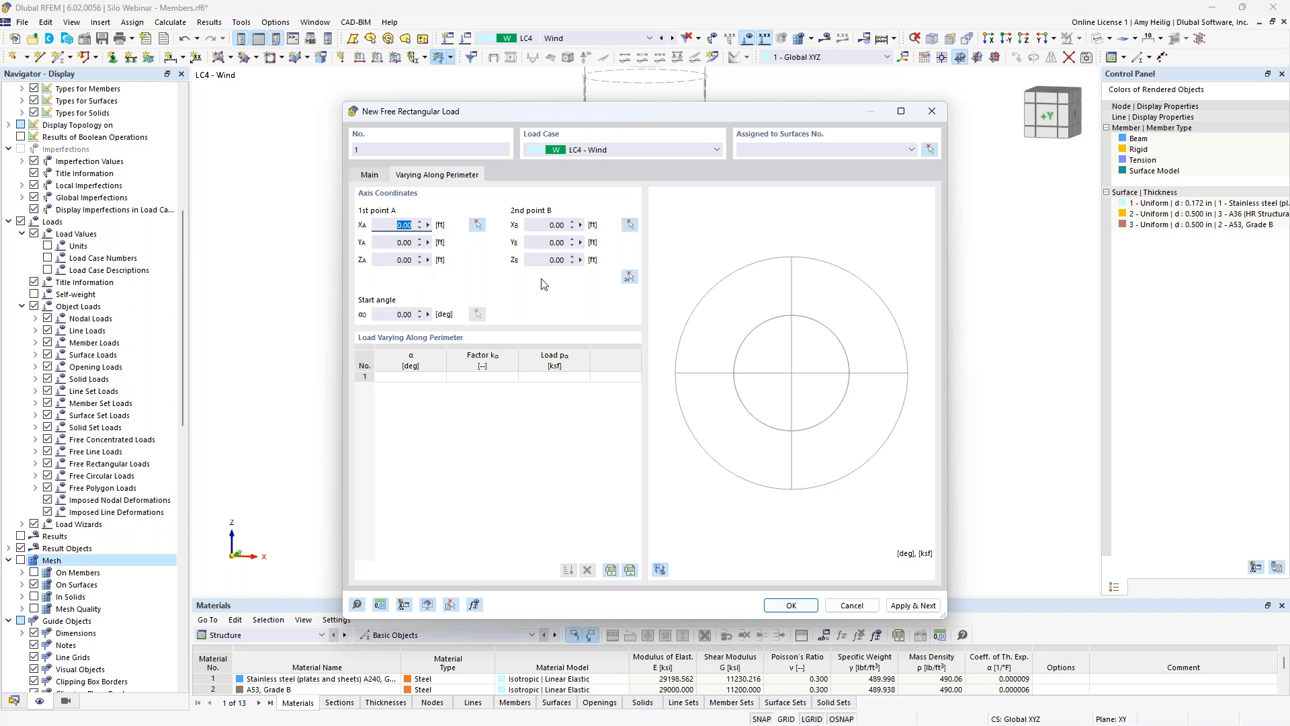
click(552, 260)
text(1)
click(560, 243)
Step: Switch to the Wall Loading Steel Silo workbook in Excel and examine the angles and factors for the walls
key(super+Tab)
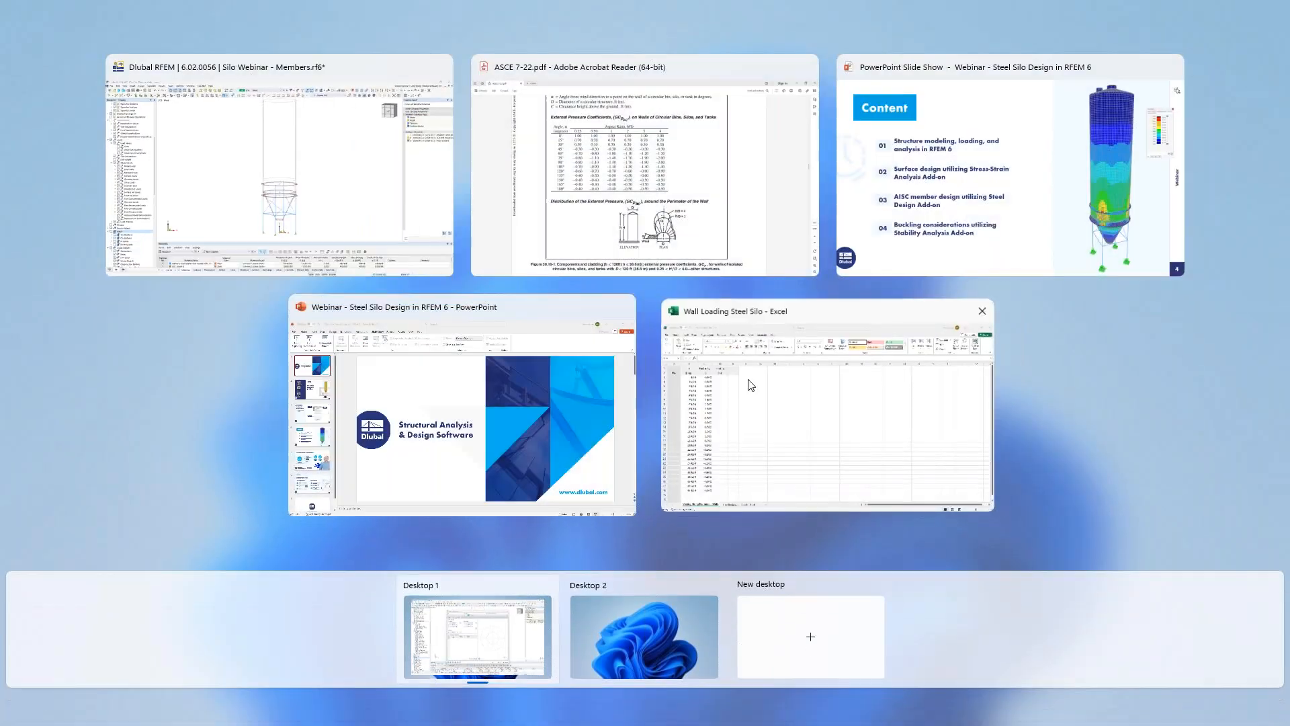
click(751, 384)
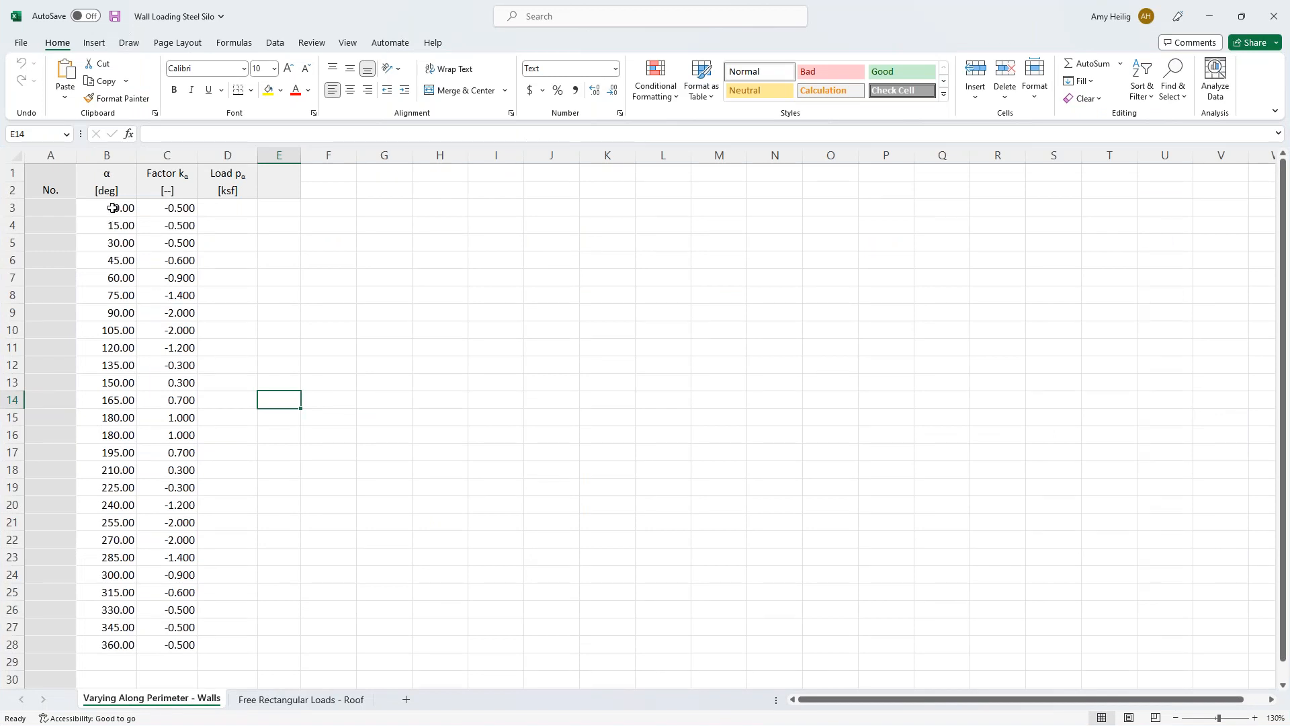
click(108, 207)
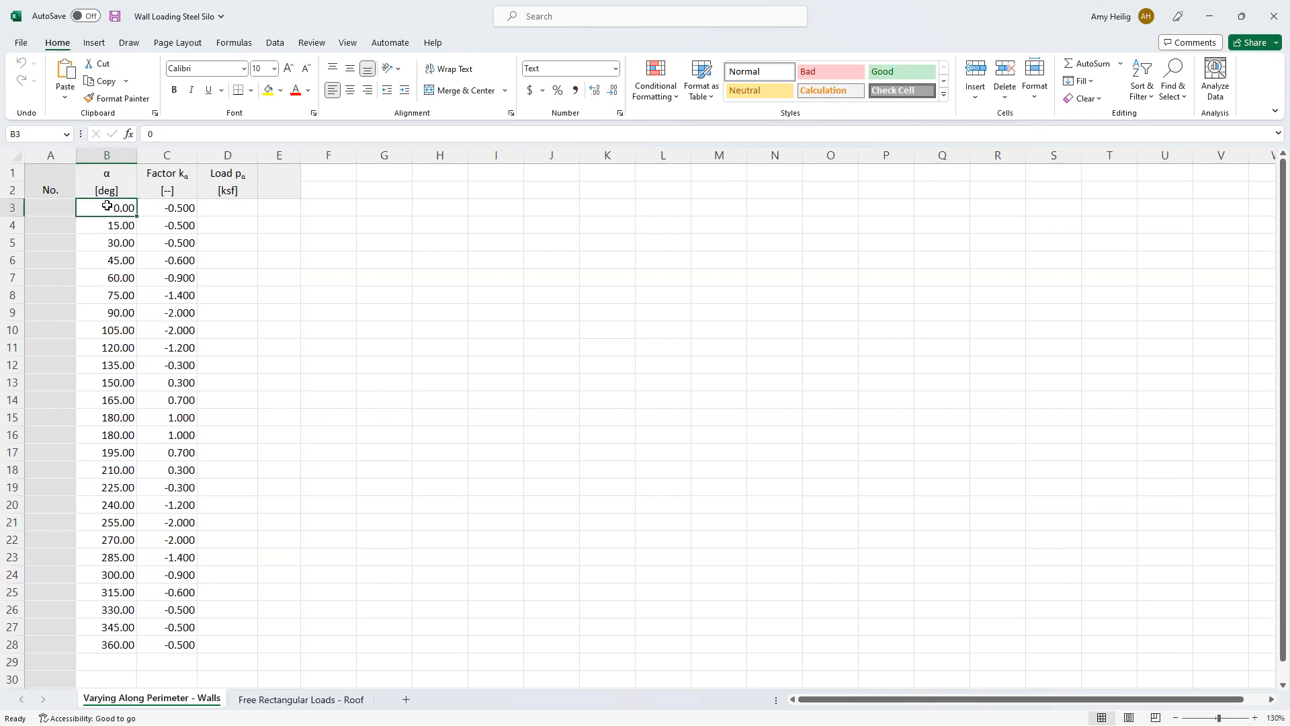
click(108, 226)
click(106, 242)
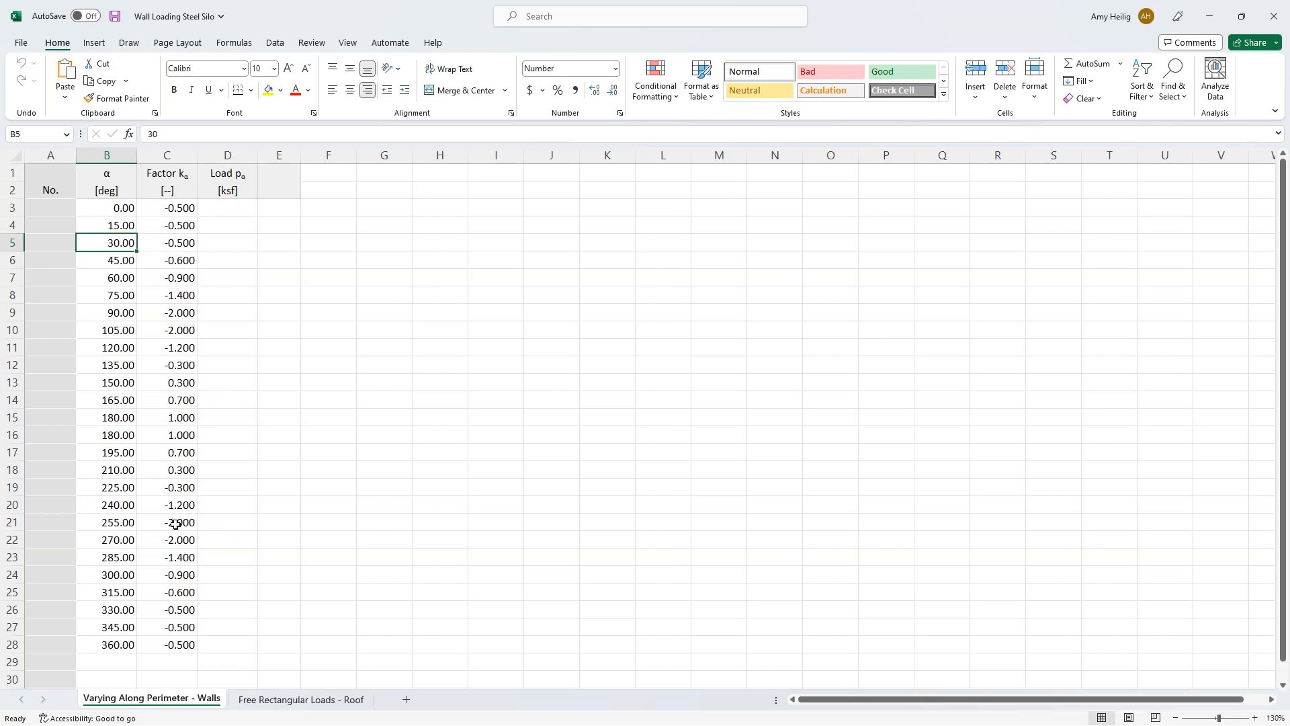
Step: Return to RFEM and import the Excel table of angles and factors from 0 to 360 degrees into the perimeter load
key(super+Tab)
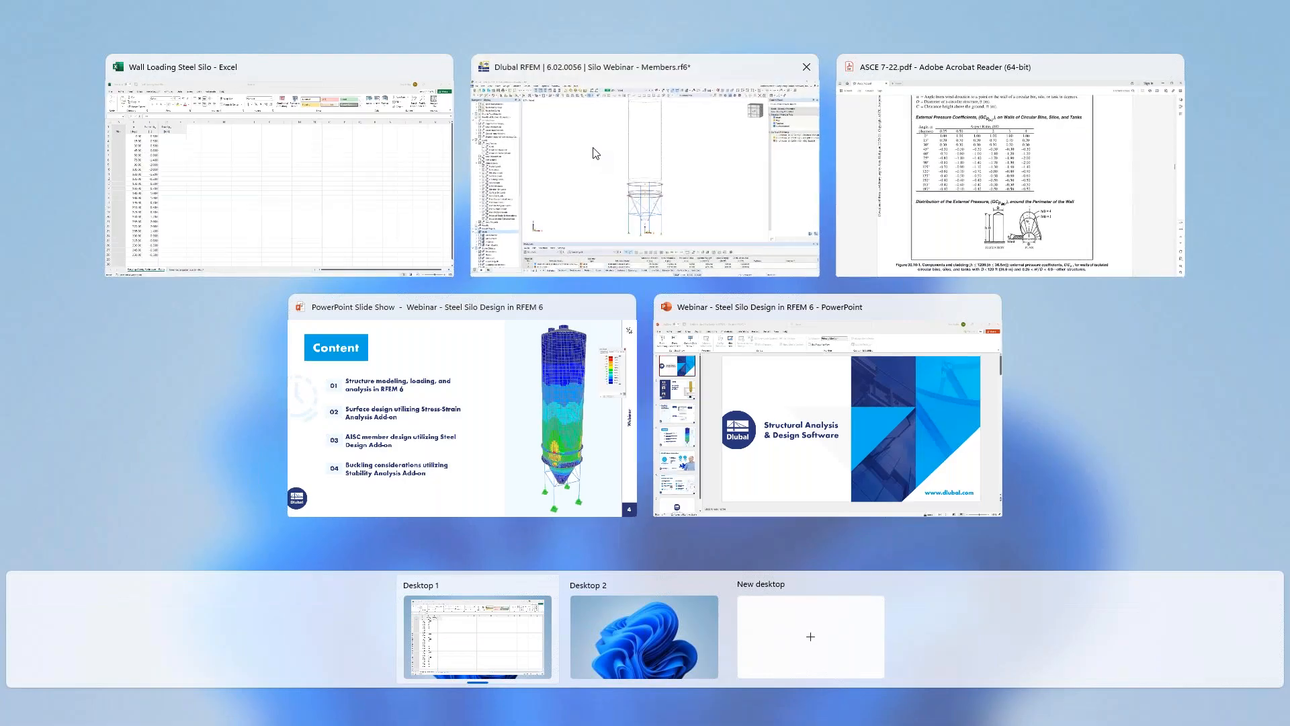
click(594, 153)
click(632, 570)
click(630, 569)
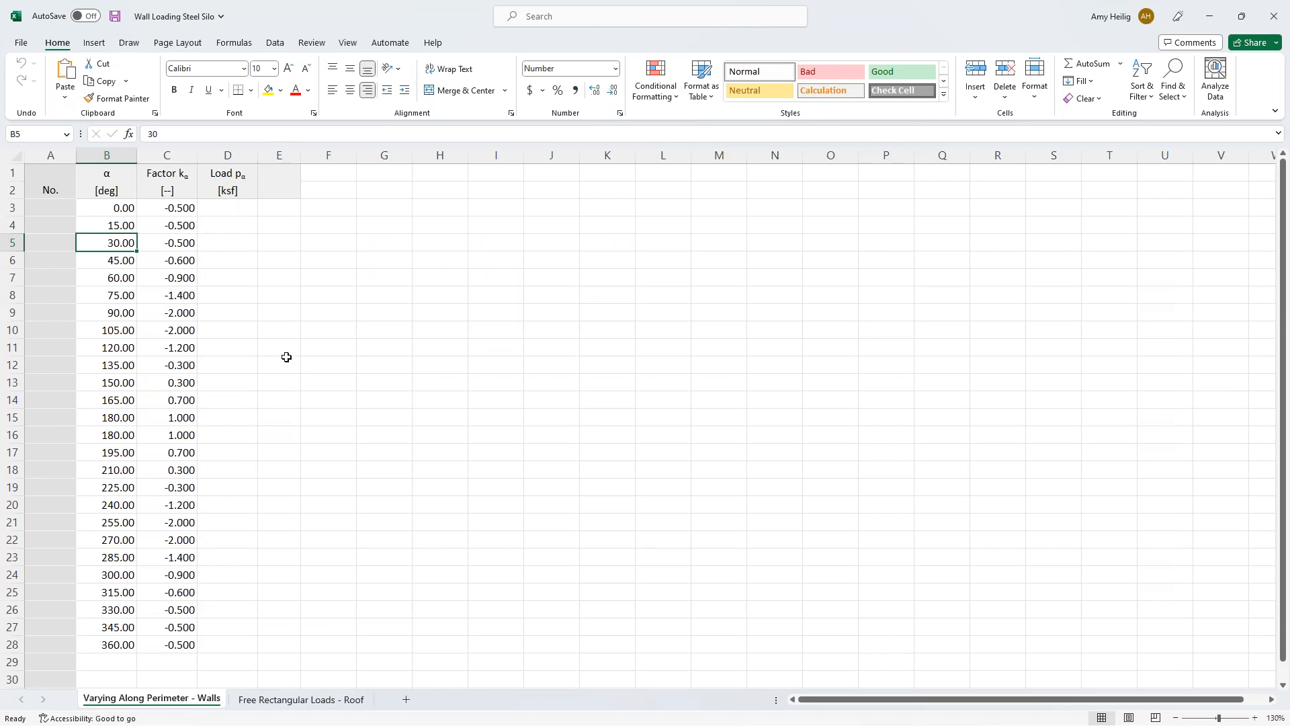
key(super+Tab)
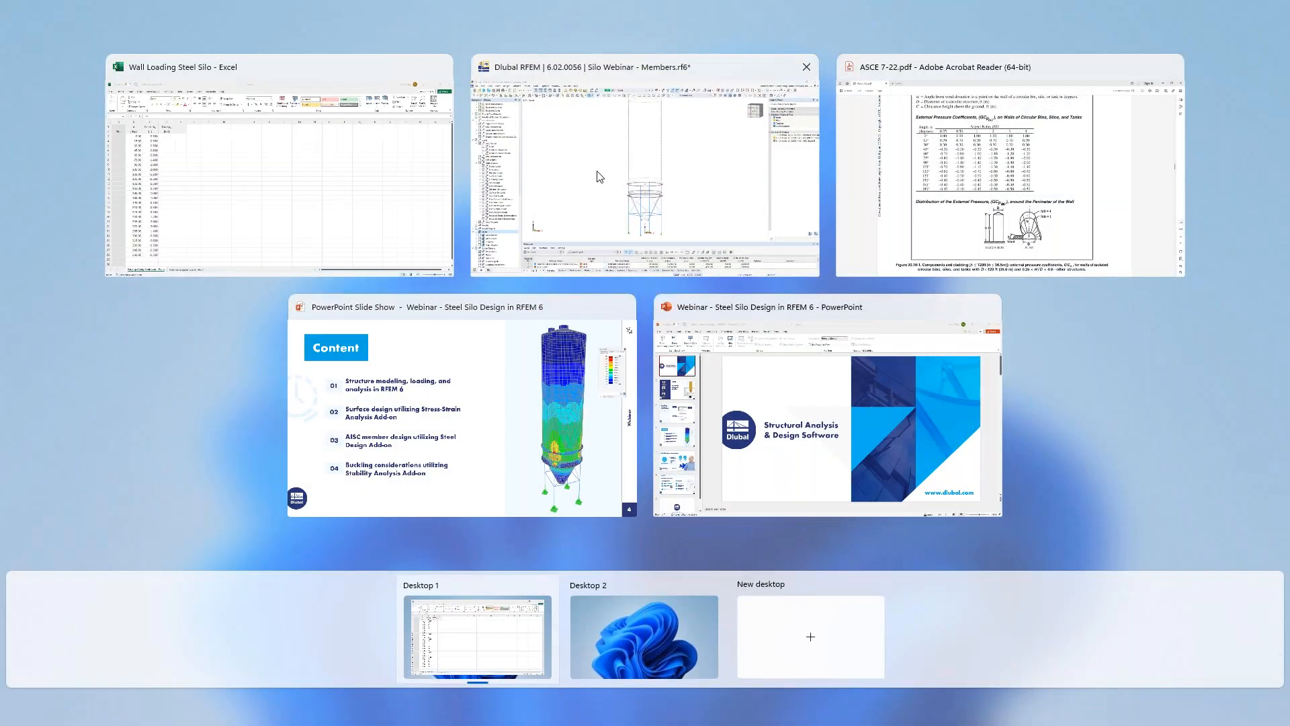
click(600, 176)
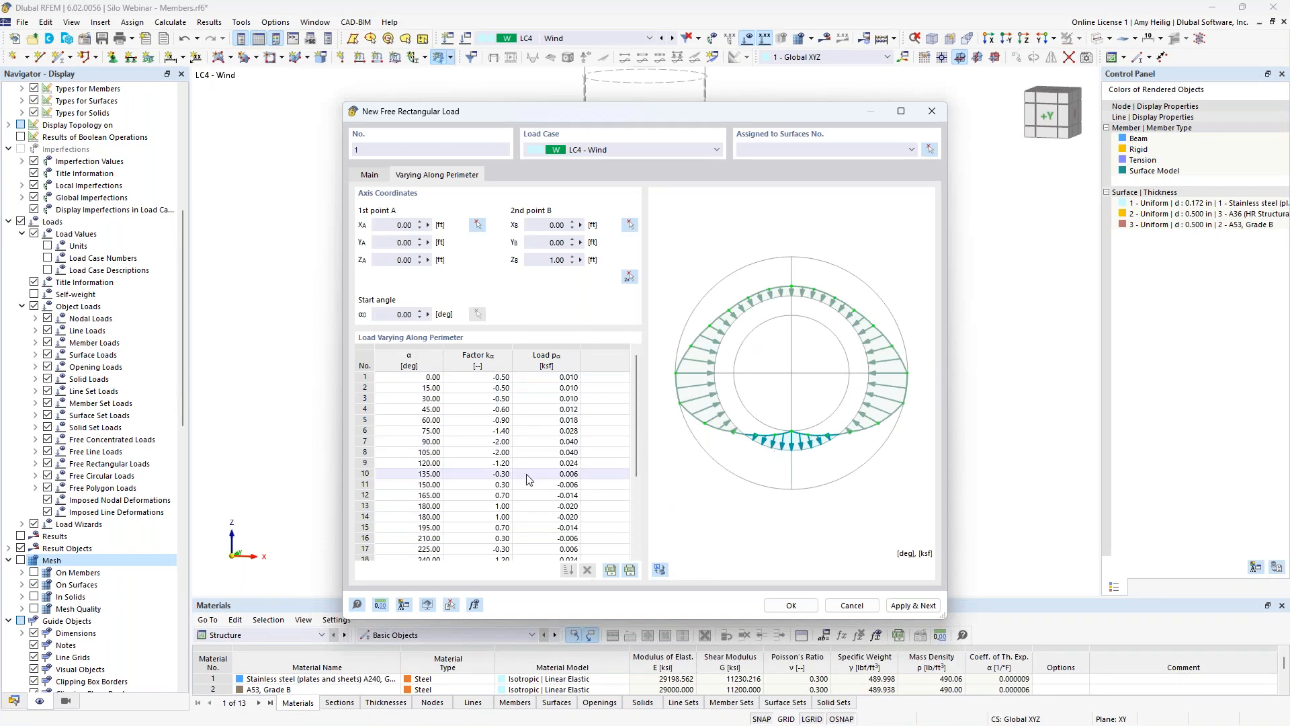
scroll(508, 467, down, 2)
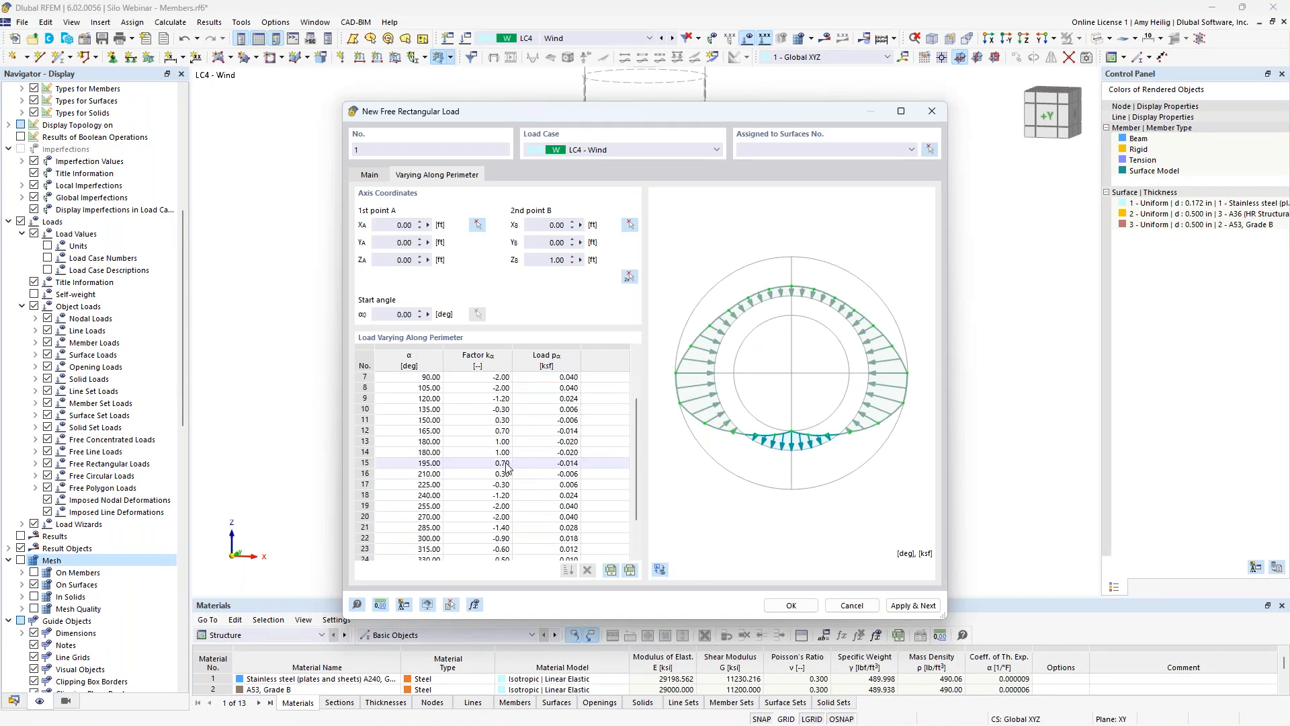
Step: Using the grid and the Y-direction view, pick the wind load rectangle's corners at X -8.00, Z 5.50 ft and X 7.25, Z 59.00 ft
click(377, 176)
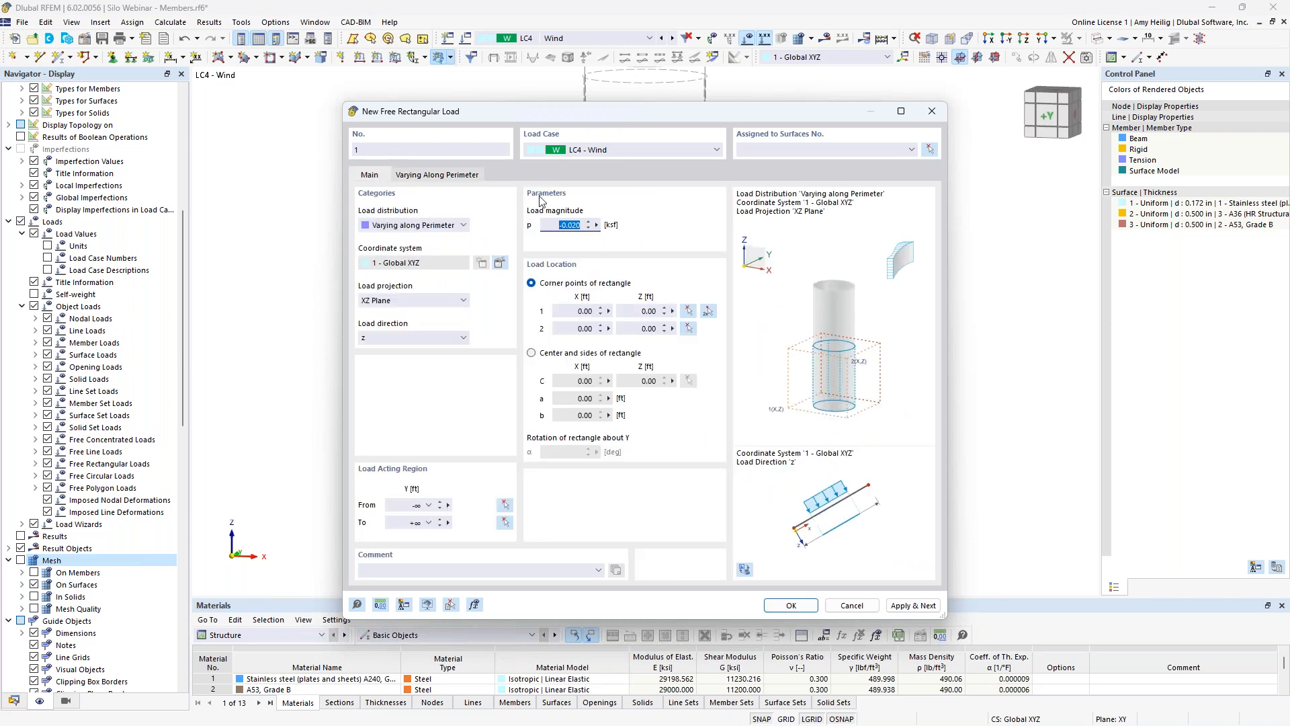
click(708, 313)
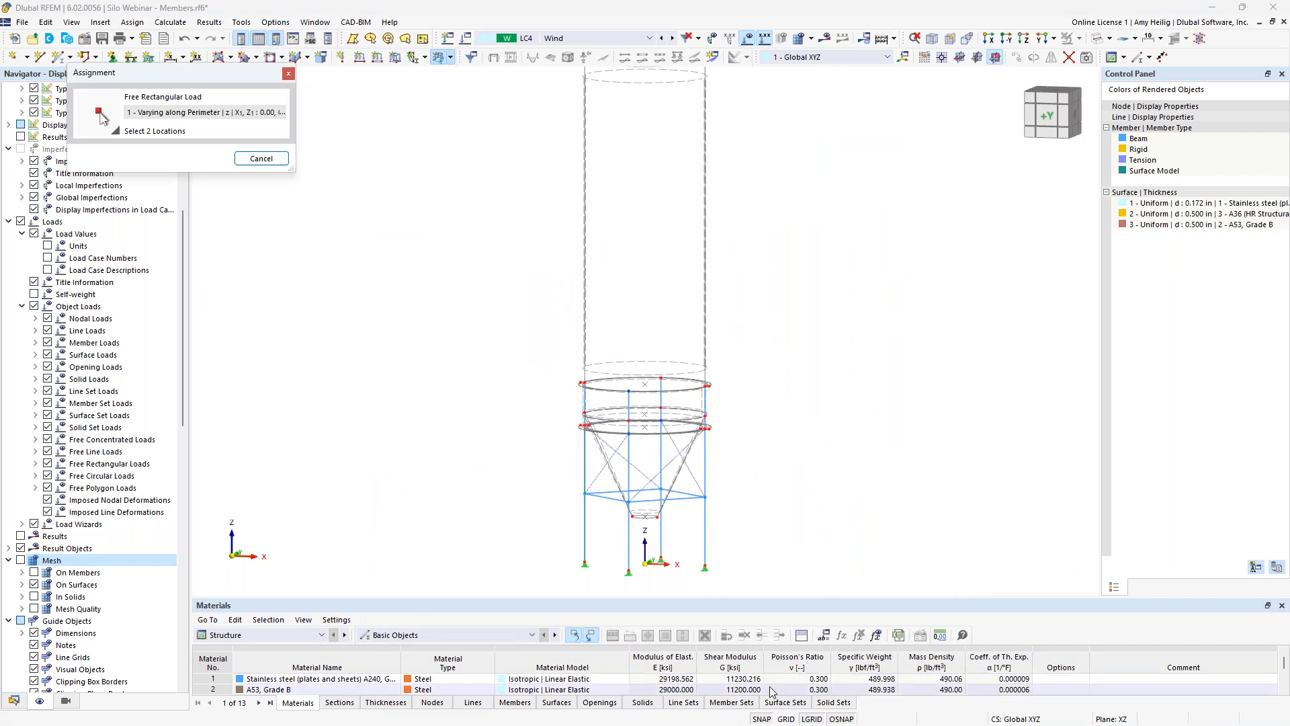
click(786, 719)
ctrl+middle_drag(598, 459, 784, 459)
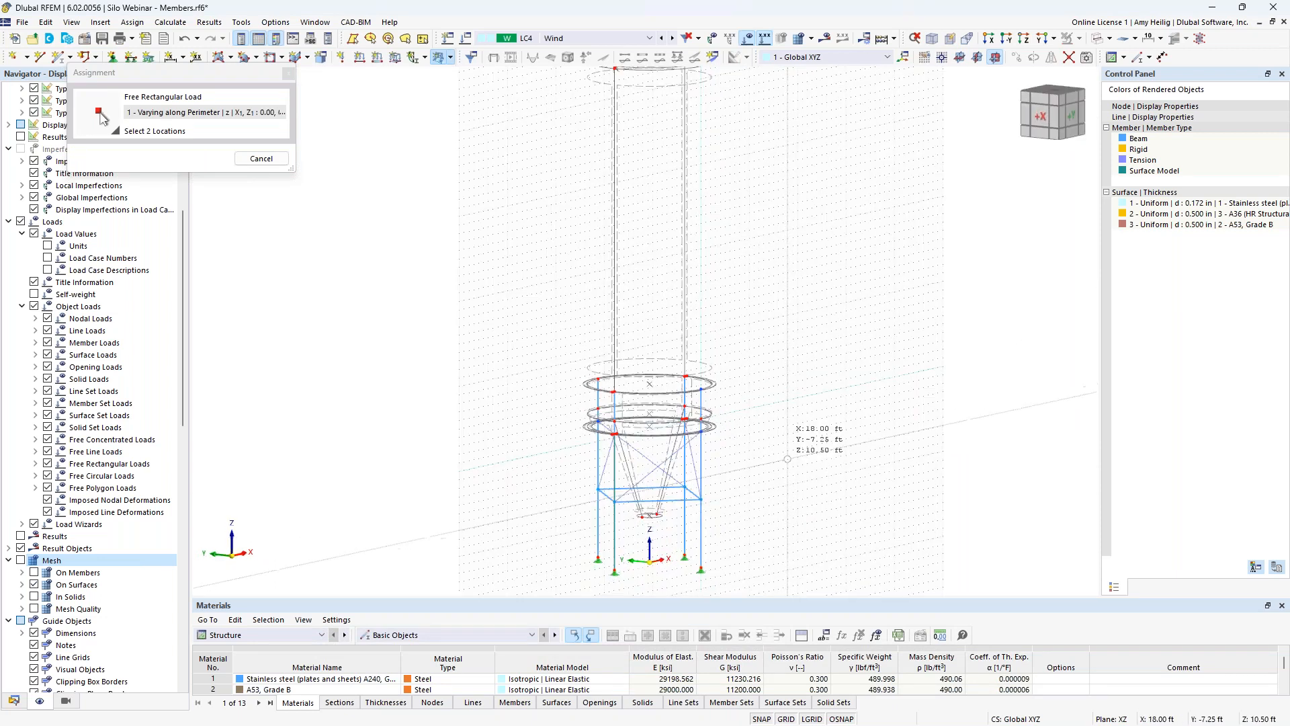
click(1041, 38)
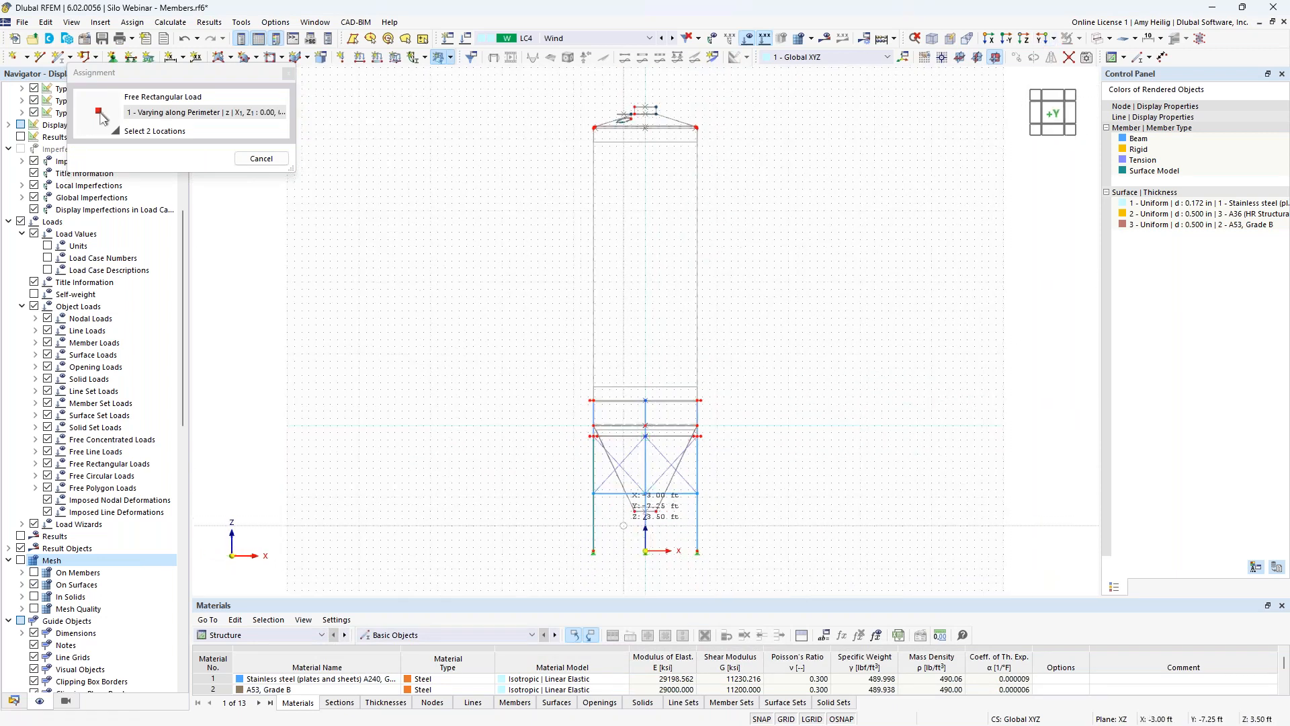
scroll(619, 525, up, 4)
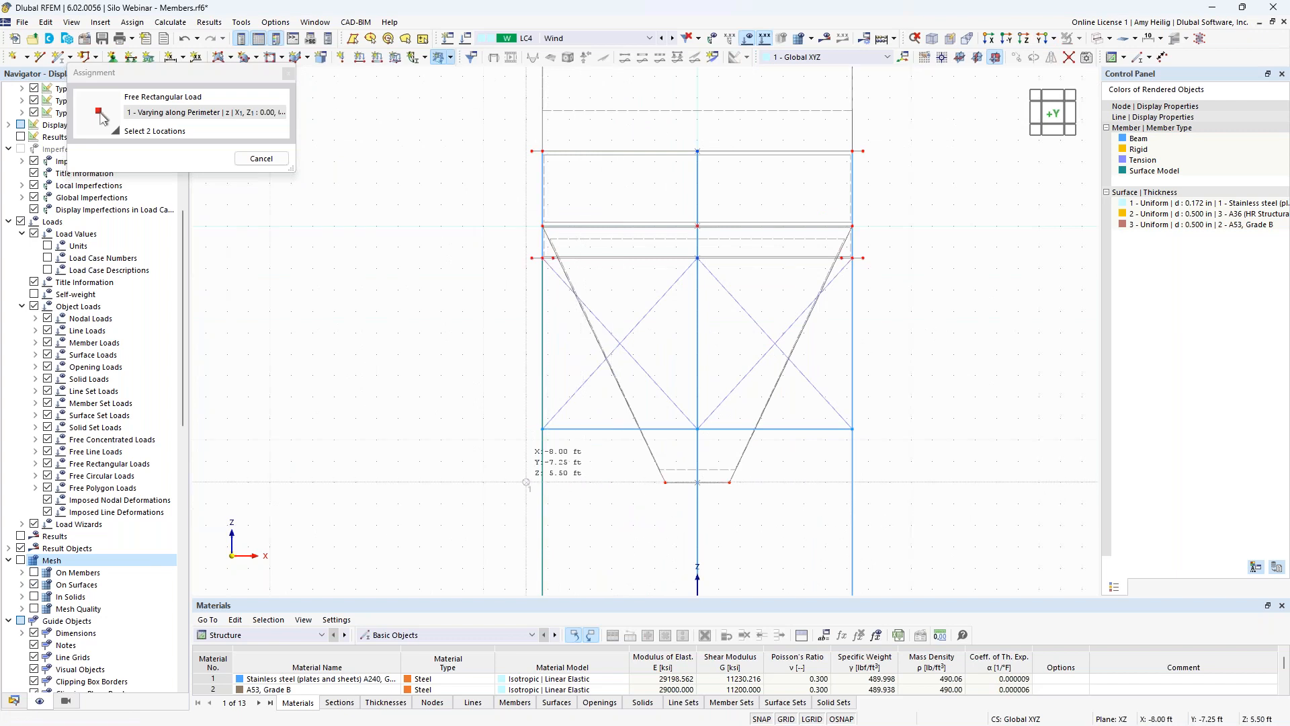
scroll(645, 386, down, 3)
middle_drag(746, 262, 747, 422)
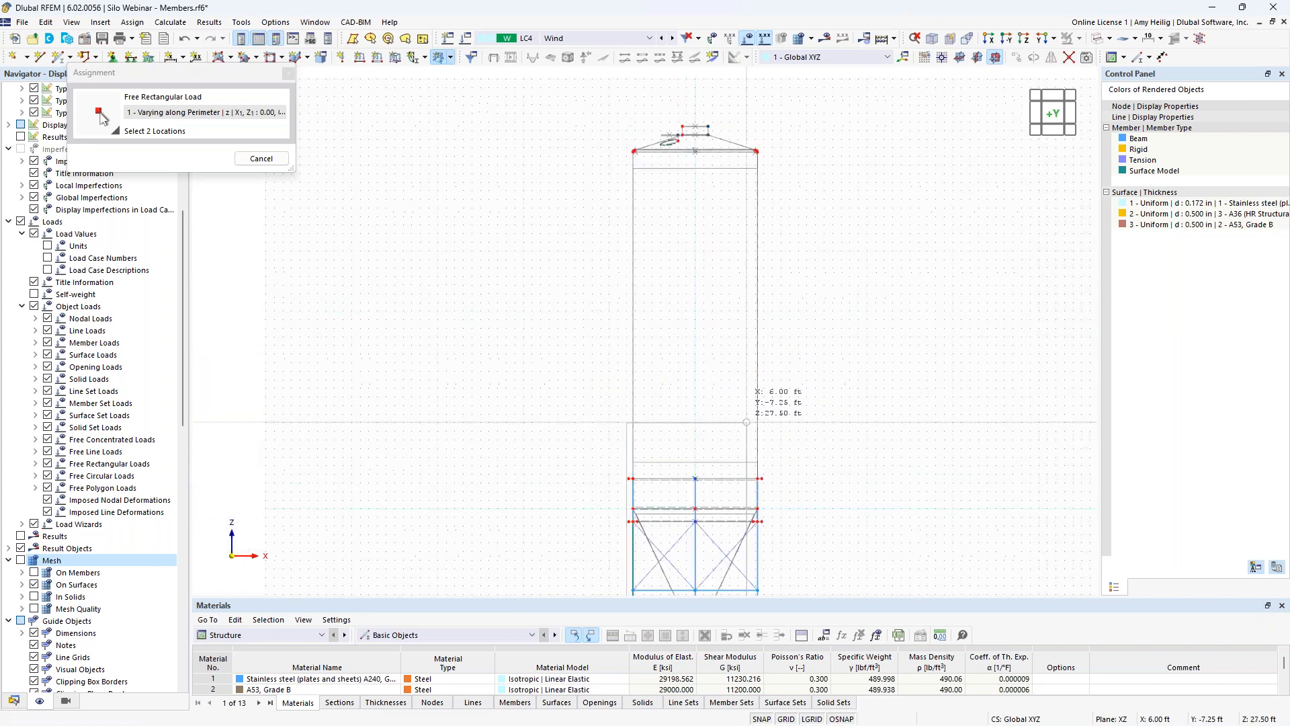
scroll(796, 168, up, 5)
click(800, 170)
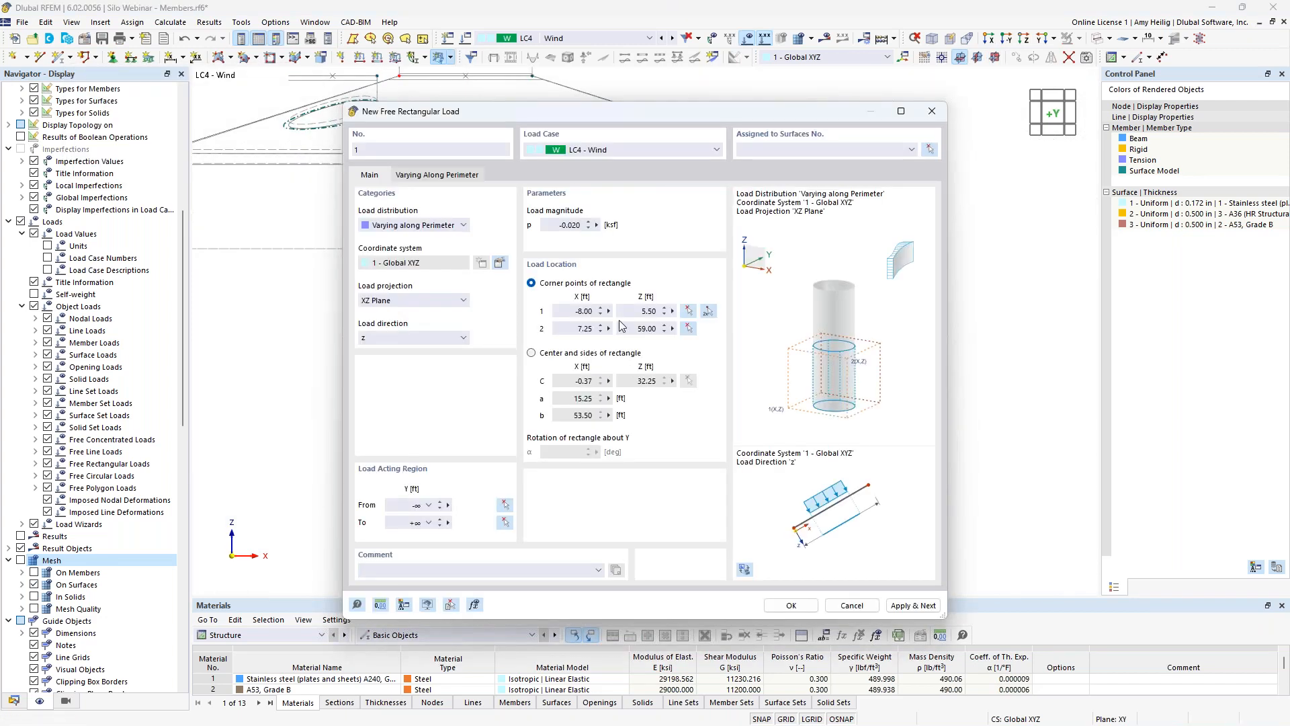
Step: Assign the perimeter-varying wind load to surfaces 5-8, 12 and 14-16 of the silo and create the free rectangular load
click(930, 150)
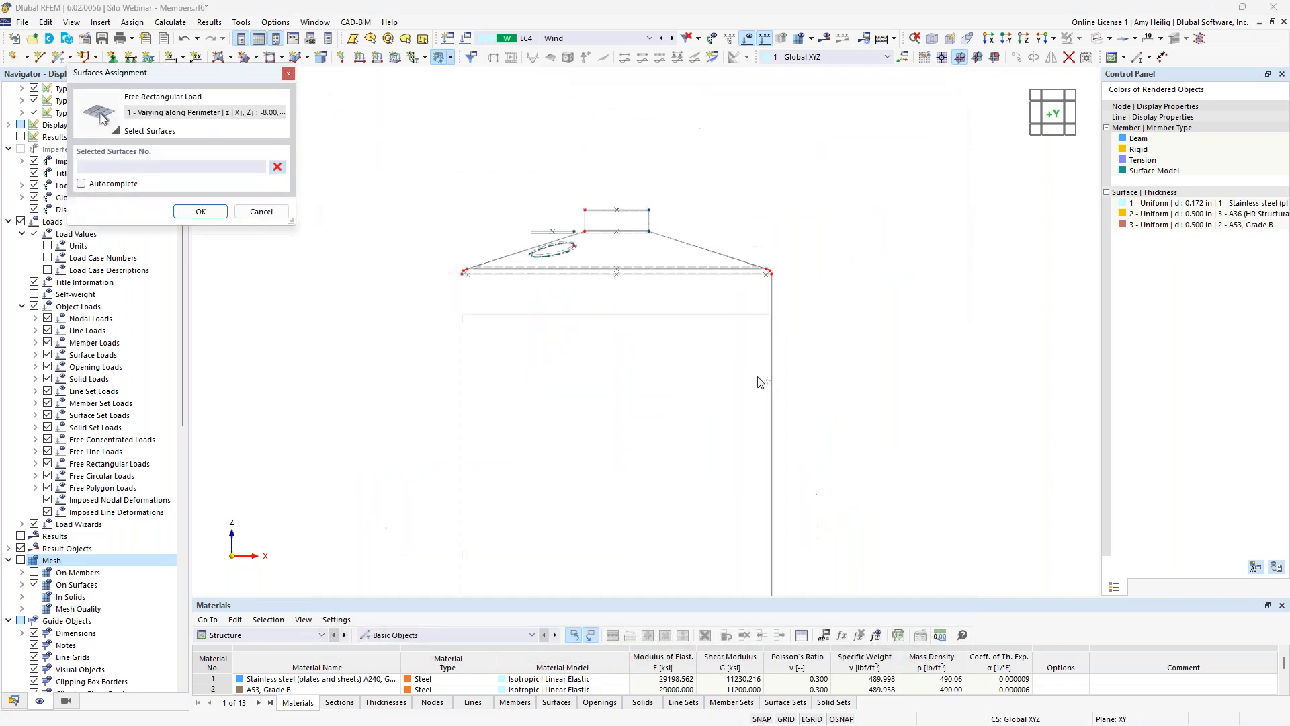
drag(871, 365, 508, 300)
scroll(563, 316, down, 2)
middle_drag(642, 408, 672, 82)
scroll(727, 272, up, 4)
drag(802, 291, 461, 253)
drag(799, 329, 437, 322)
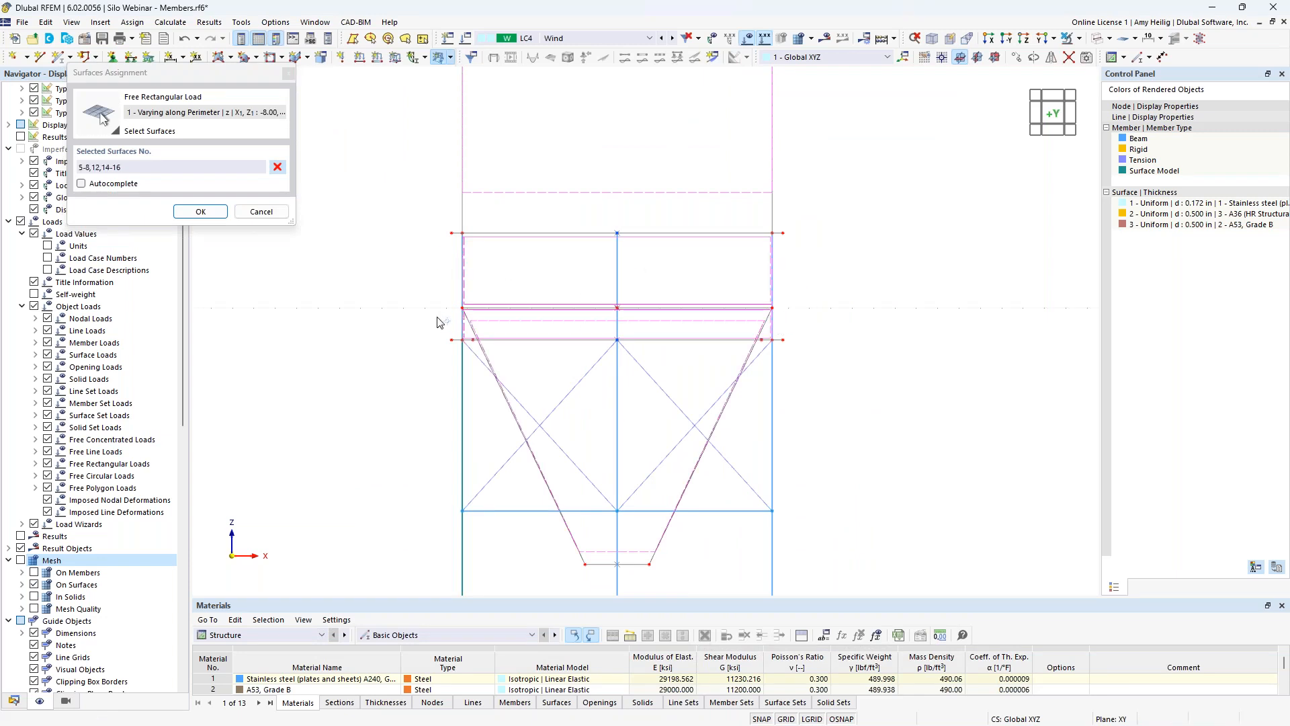
drag(199, 71, 276, 110)
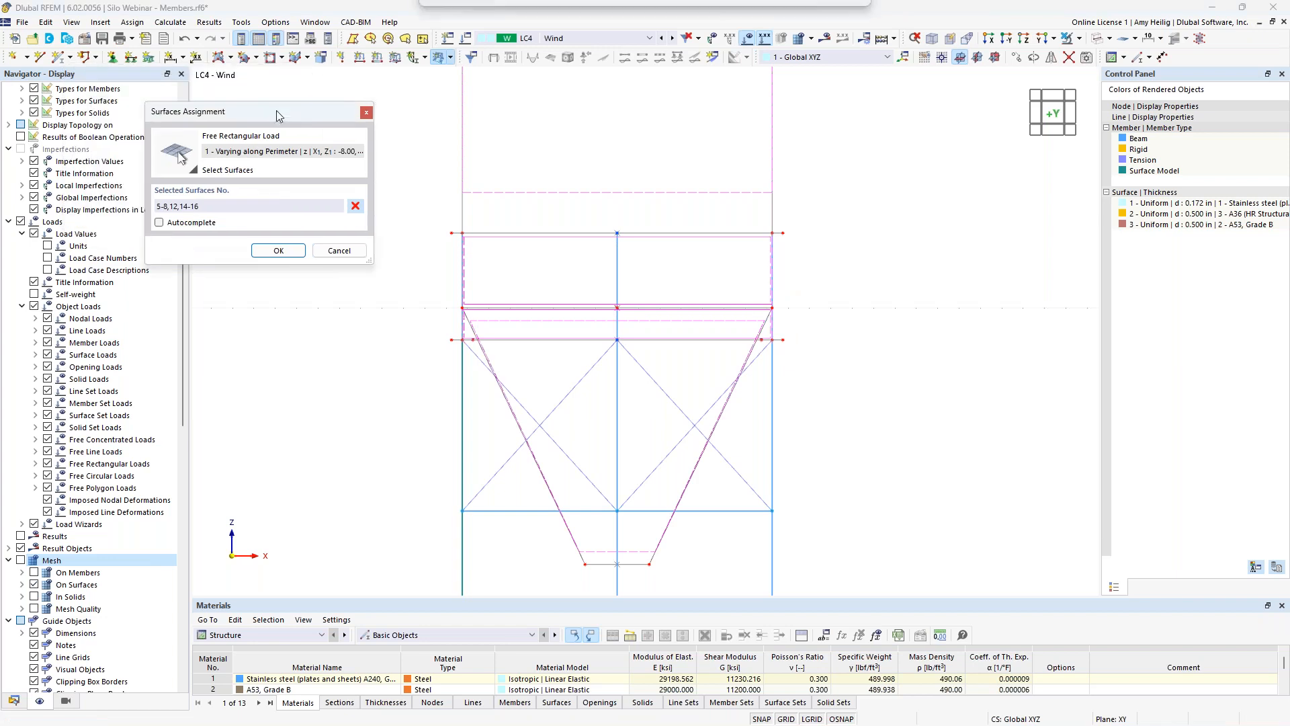
click(269, 252)
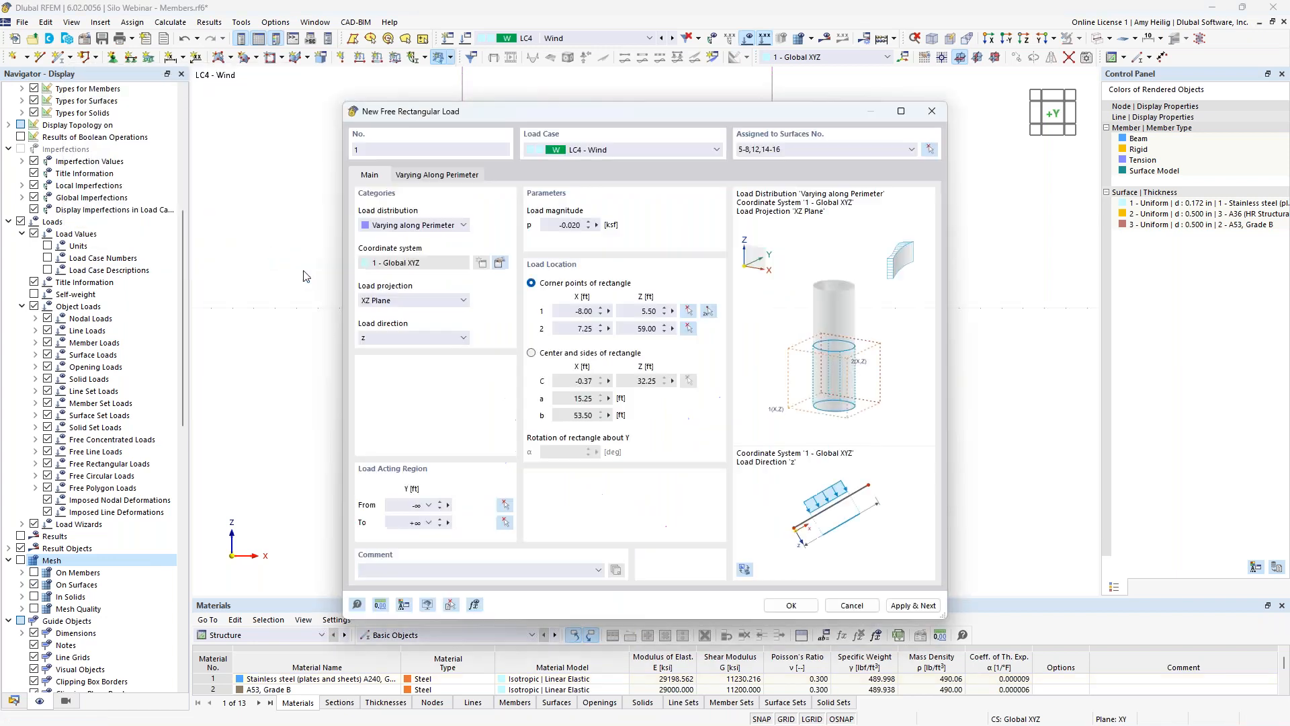
click(783, 613)
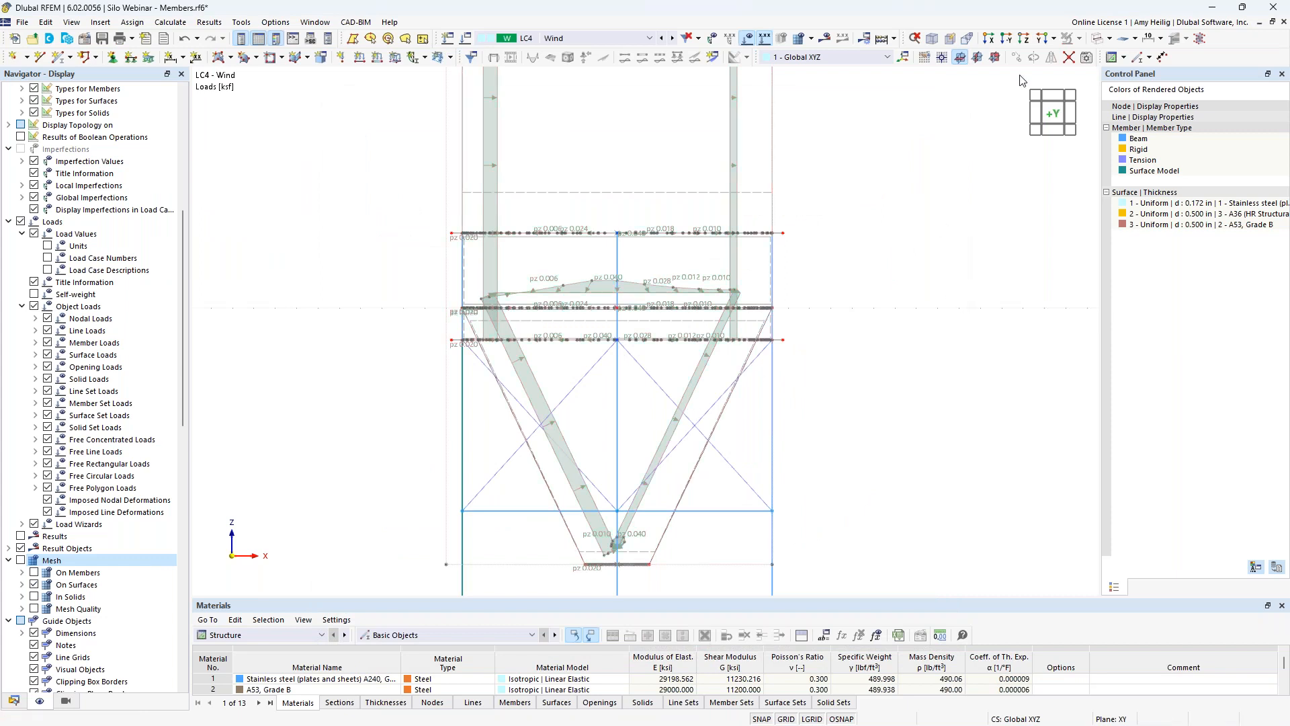
Step: Examine the wind load distribution in the reverse Z-direction, and return to the isometric view with the grid hidden
click(1053, 38)
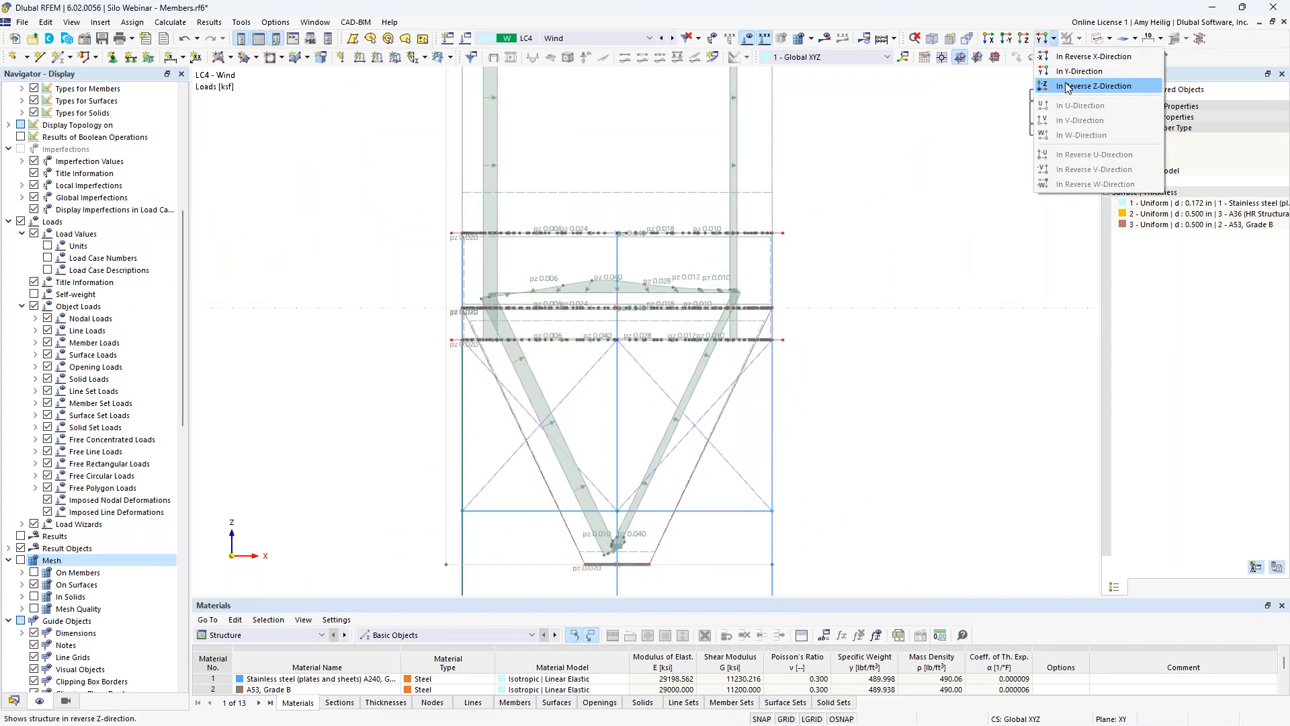
click(1067, 88)
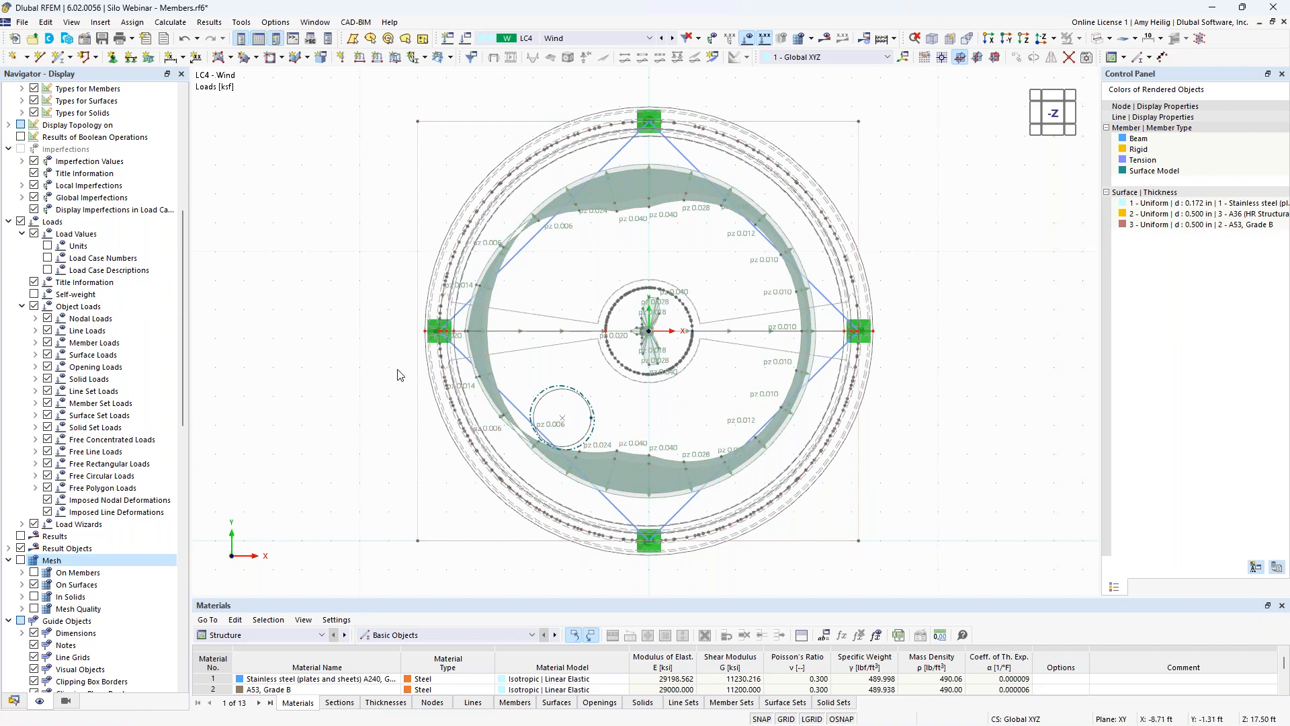
click(930, 41)
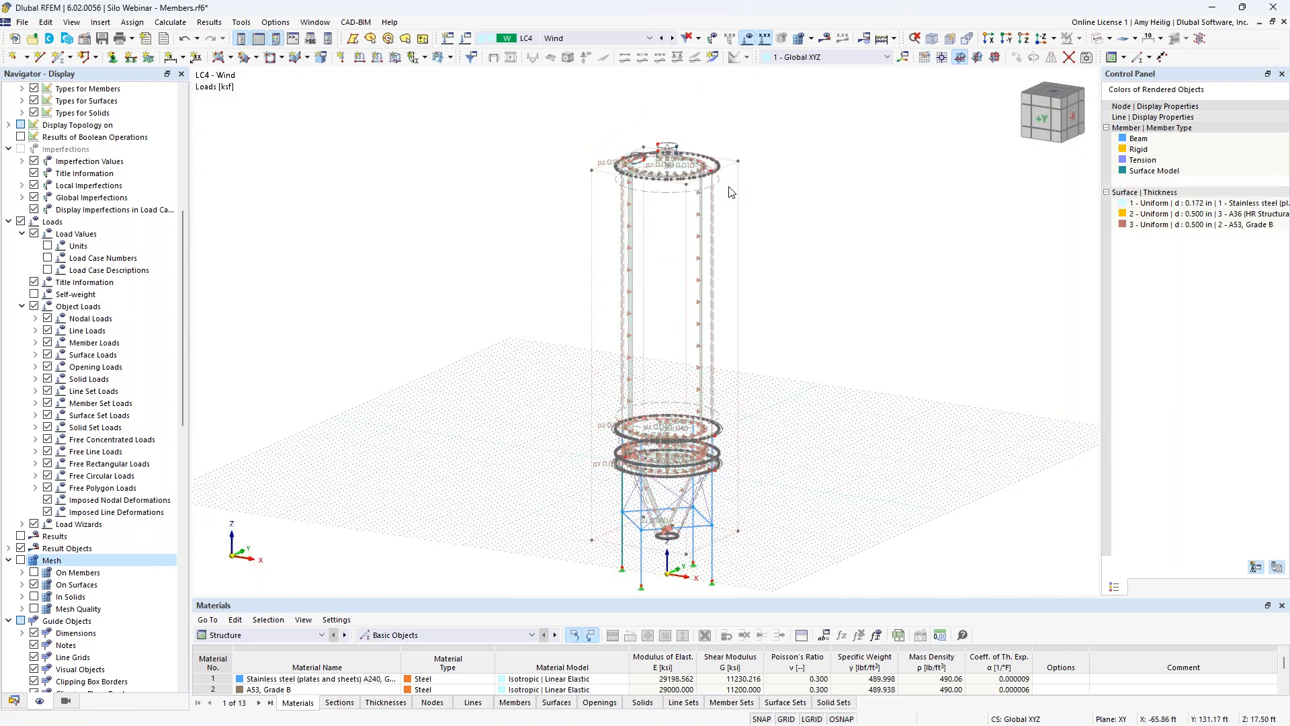
middle_drag(777, 512, 780, 427)
click(786, 719)
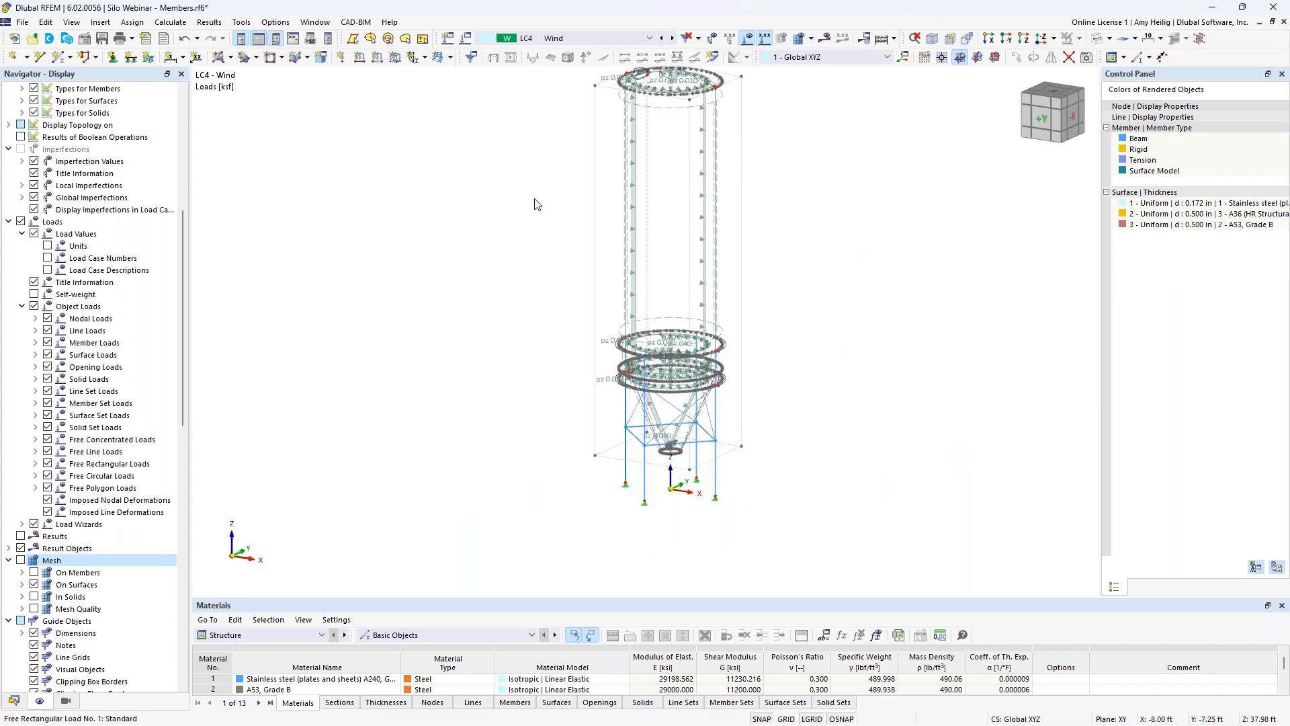
Step: Deactivate the Section 2.4 (ASD) design situation and generate the load combinations for the Section 2.3 (LRFD) design situation
click(468, 40)
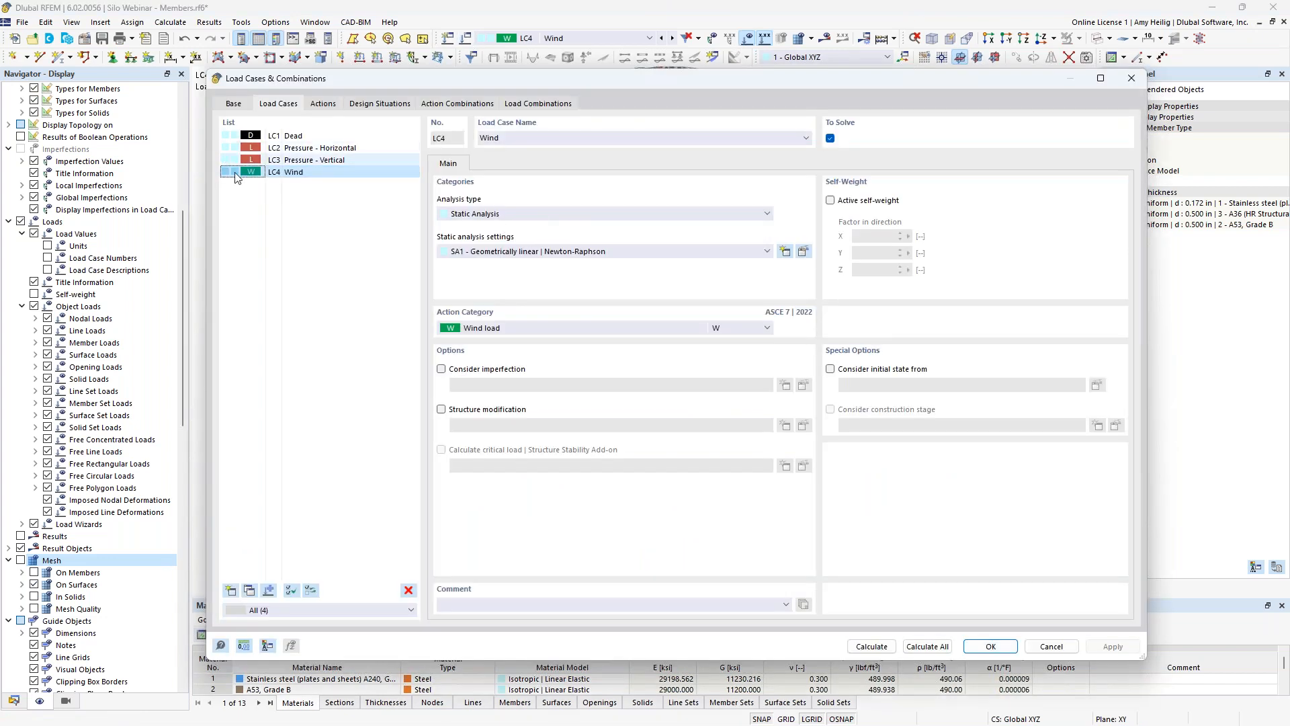
click(374, 107)
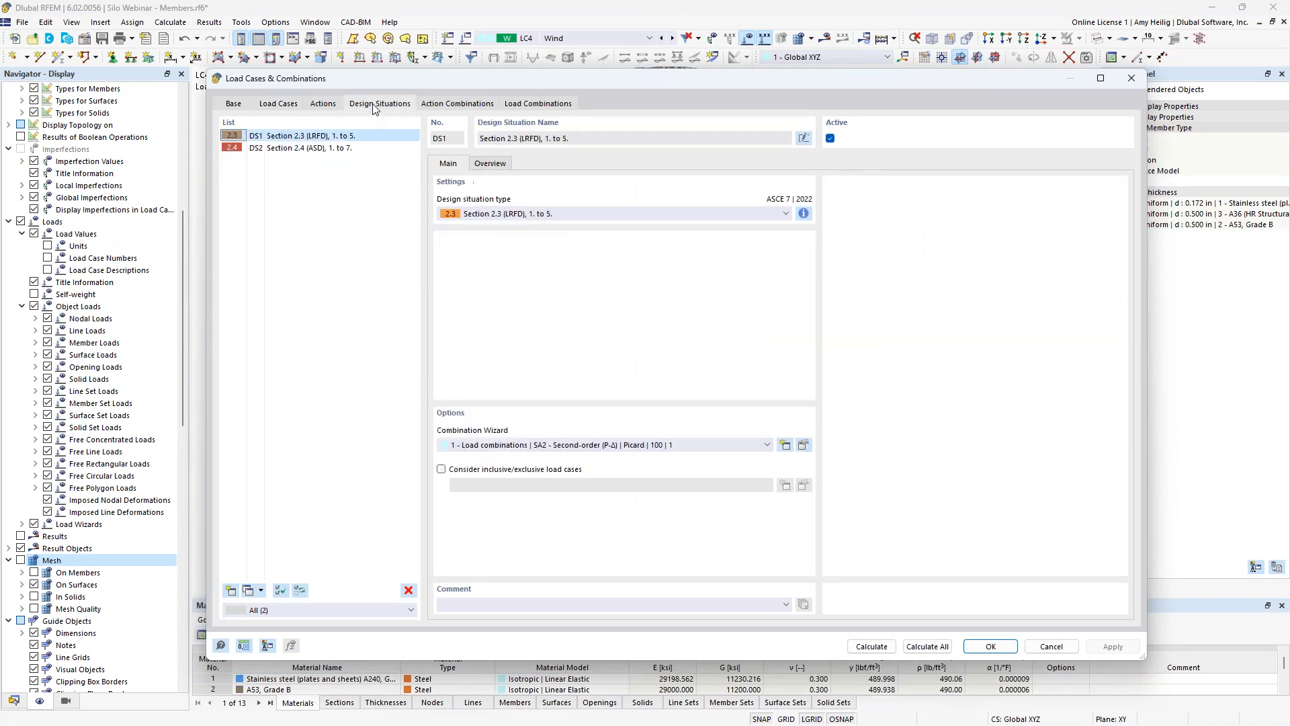
click(350, 150)
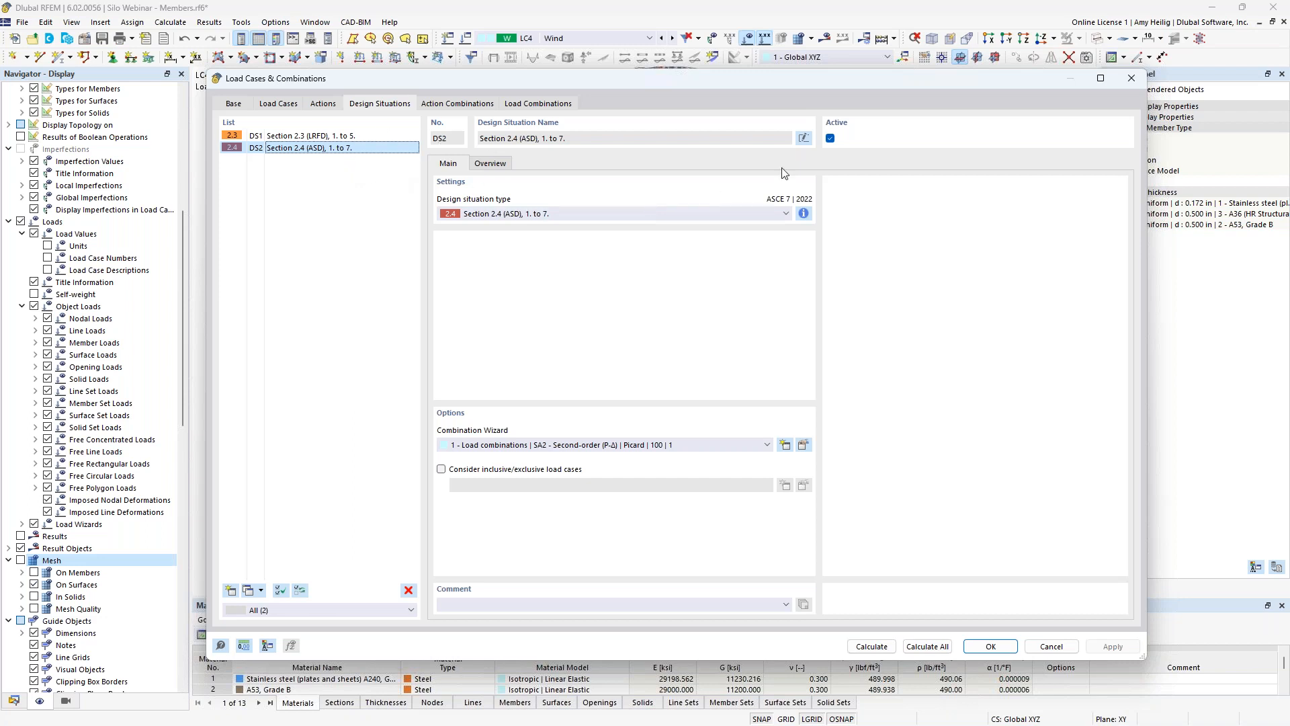
click(831, 139)
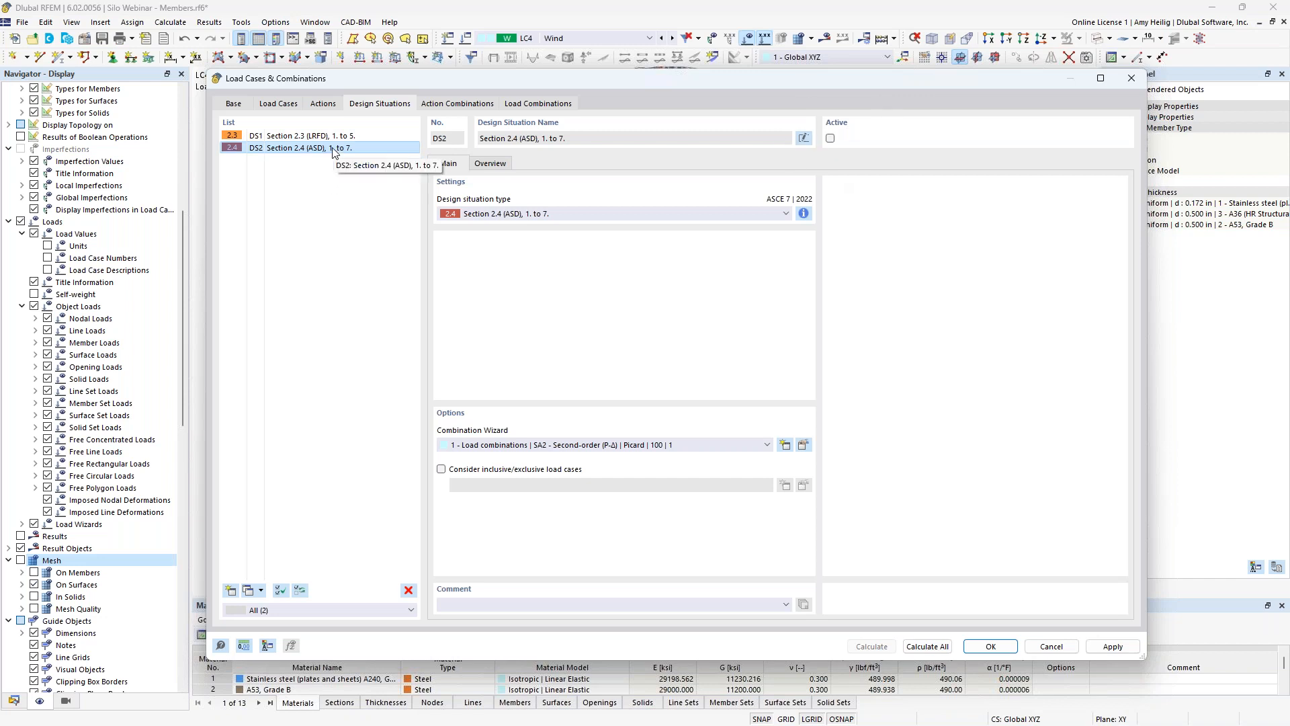
click(561, 104)
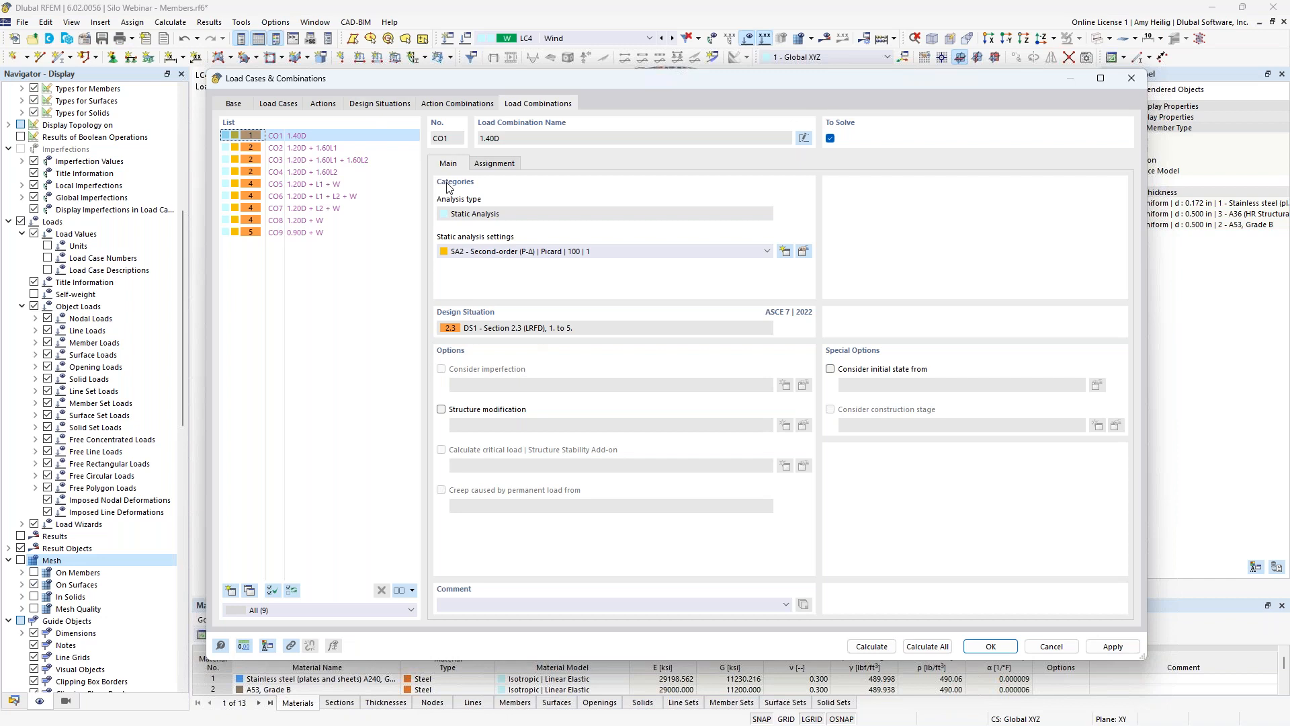
click(990, 645)
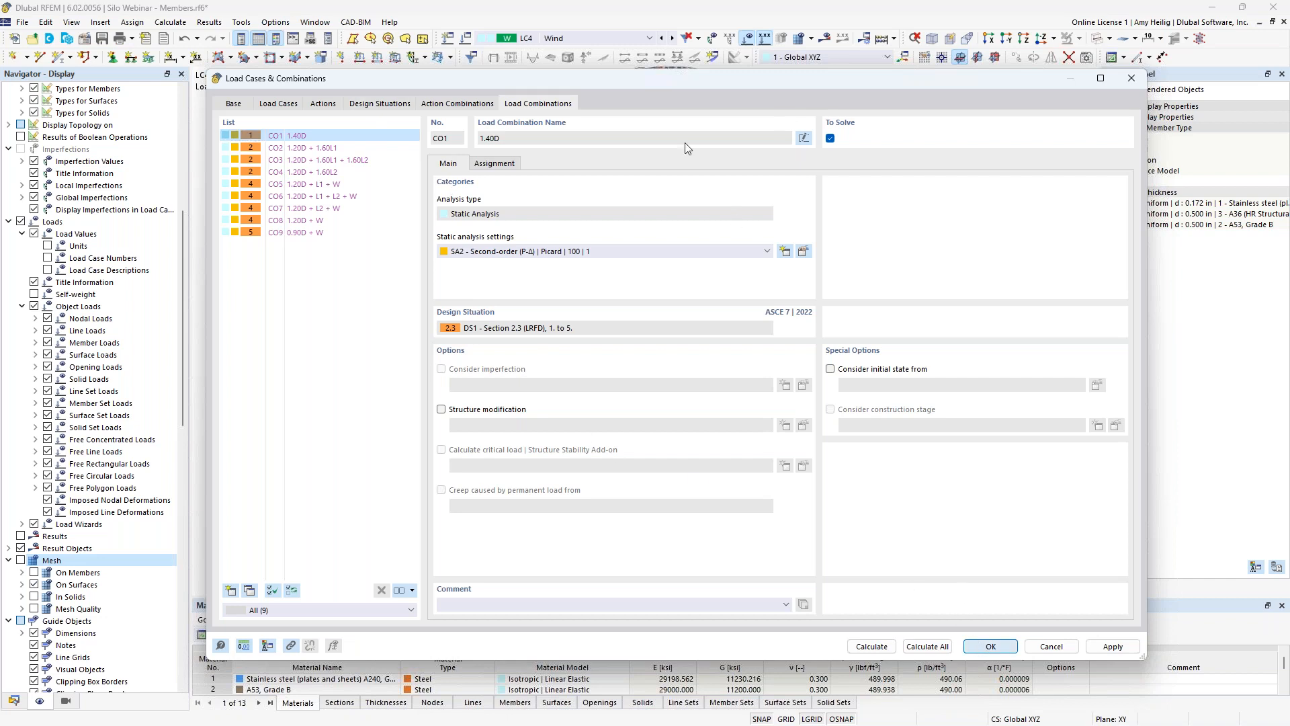
Step: Display the combined loads of CO3 on the silo and advance to load combination CO5
click(632, 39)
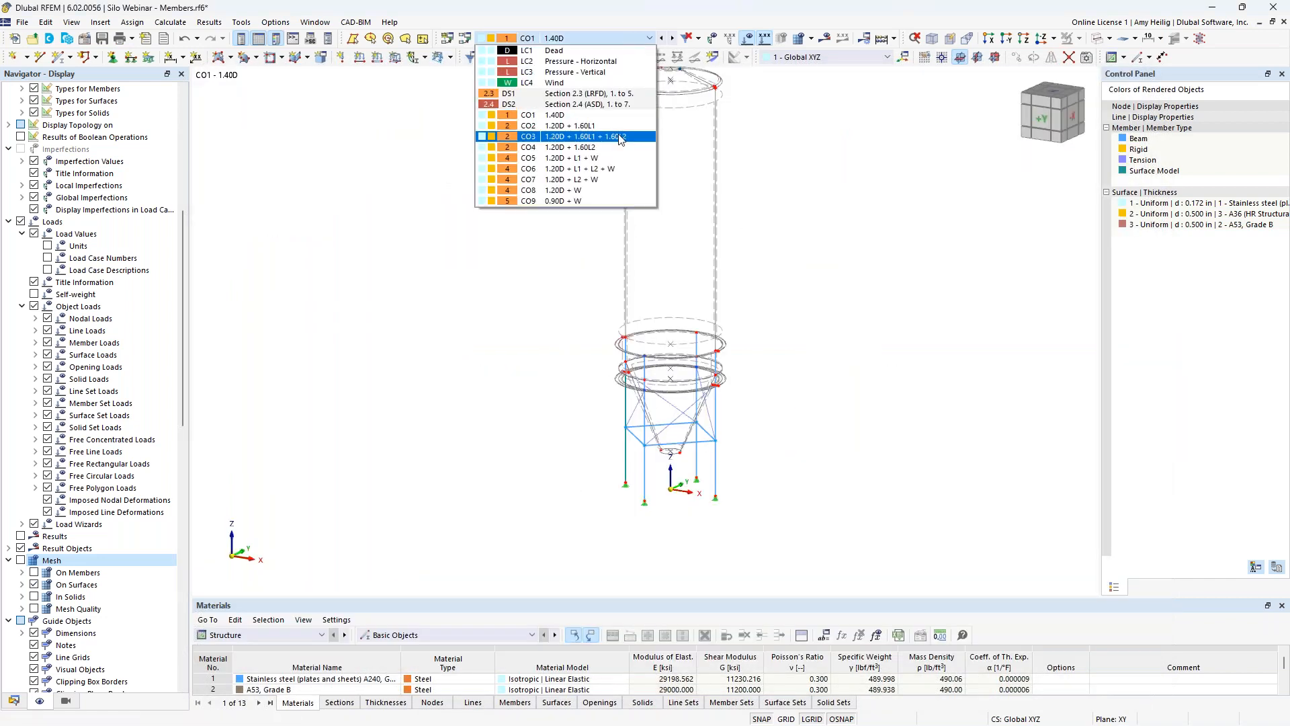
click(568, 136)
scroll(568, 247, up, 2)
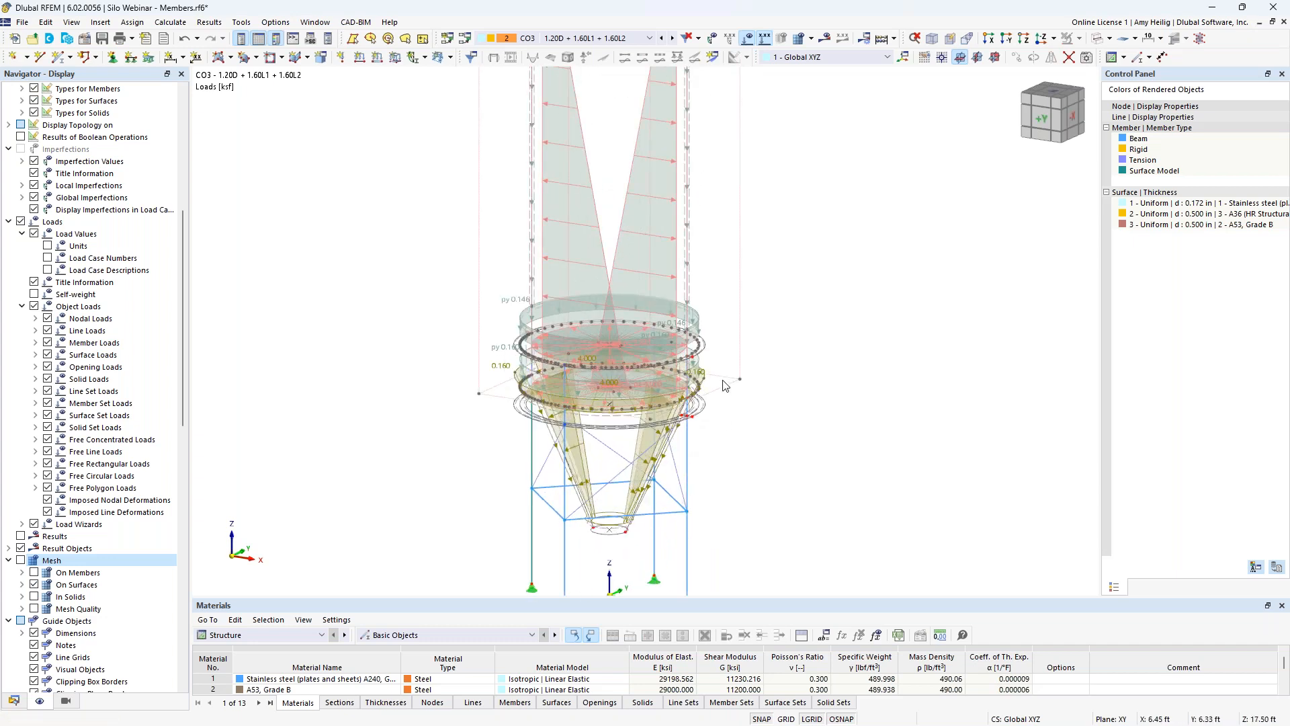
scroll(813, 262, down, 1)
middle_drag(815, 262, 790, 346)
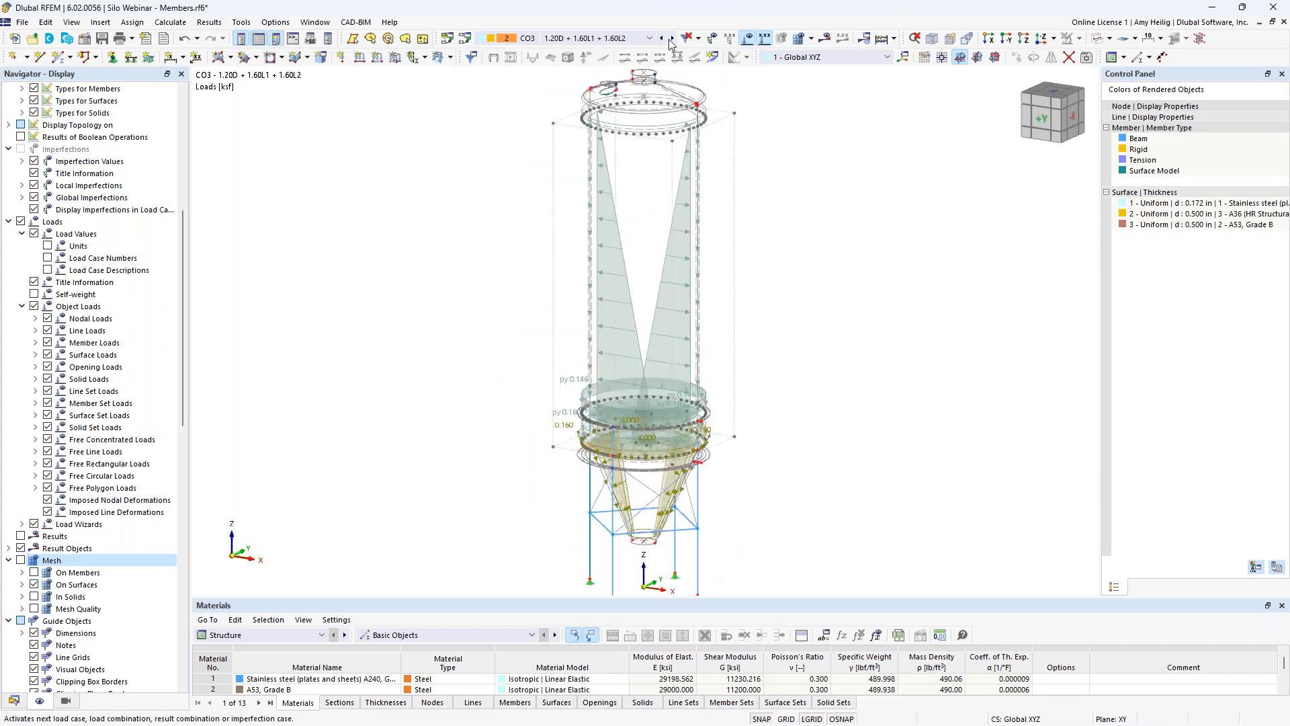
click(673, 39)
click(673, 39)
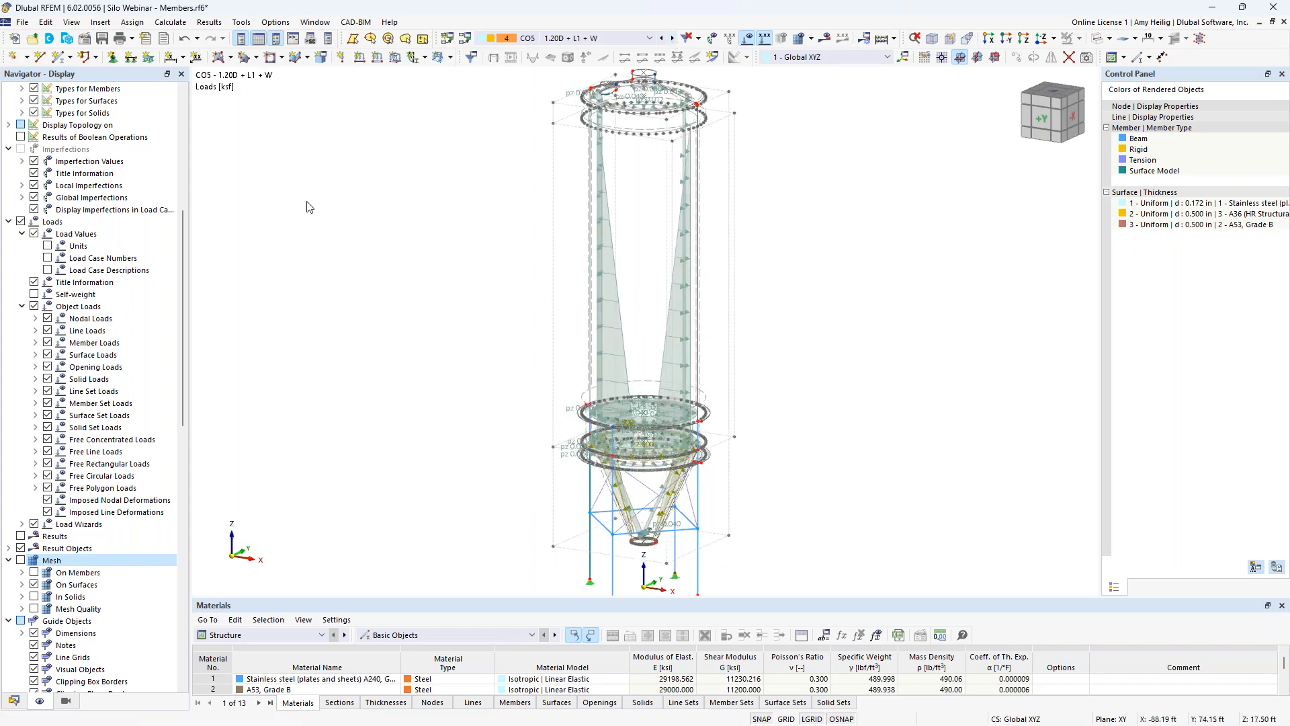
Step: Calculate all load cases and combinations, and hide the loads in the displacement results view
click(169, 23)
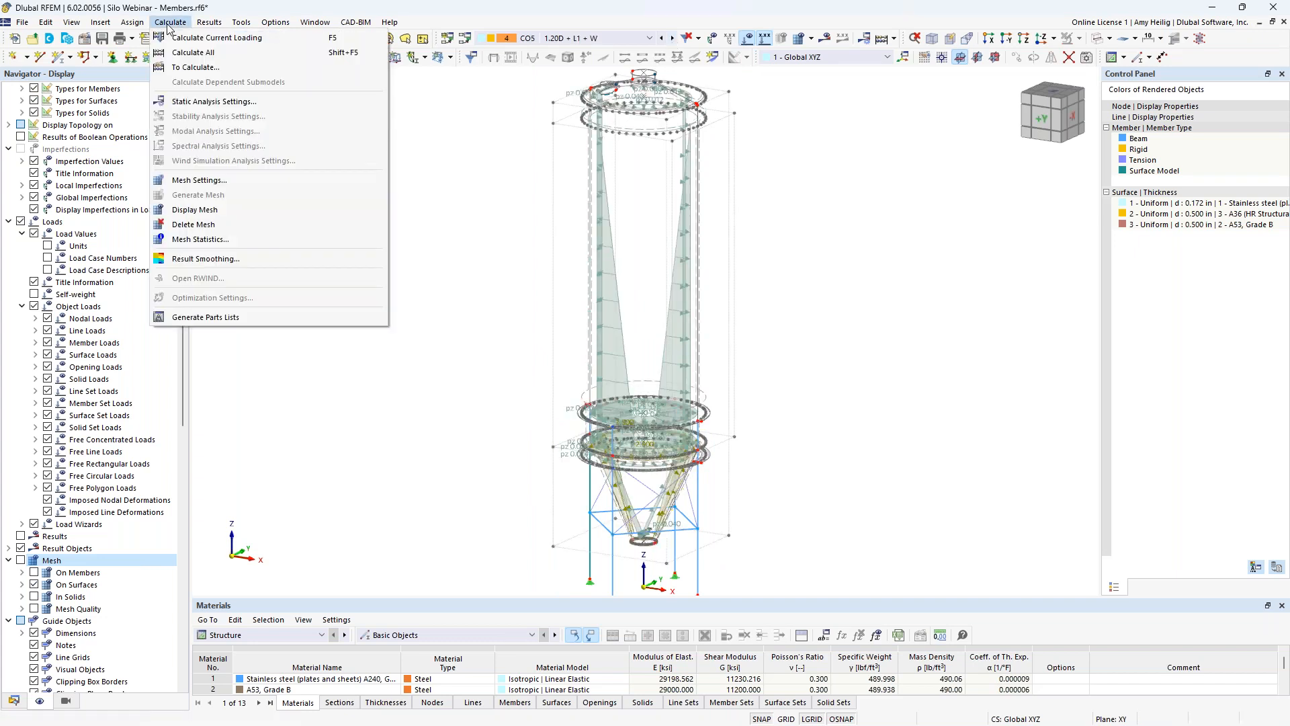
click(192, 52)
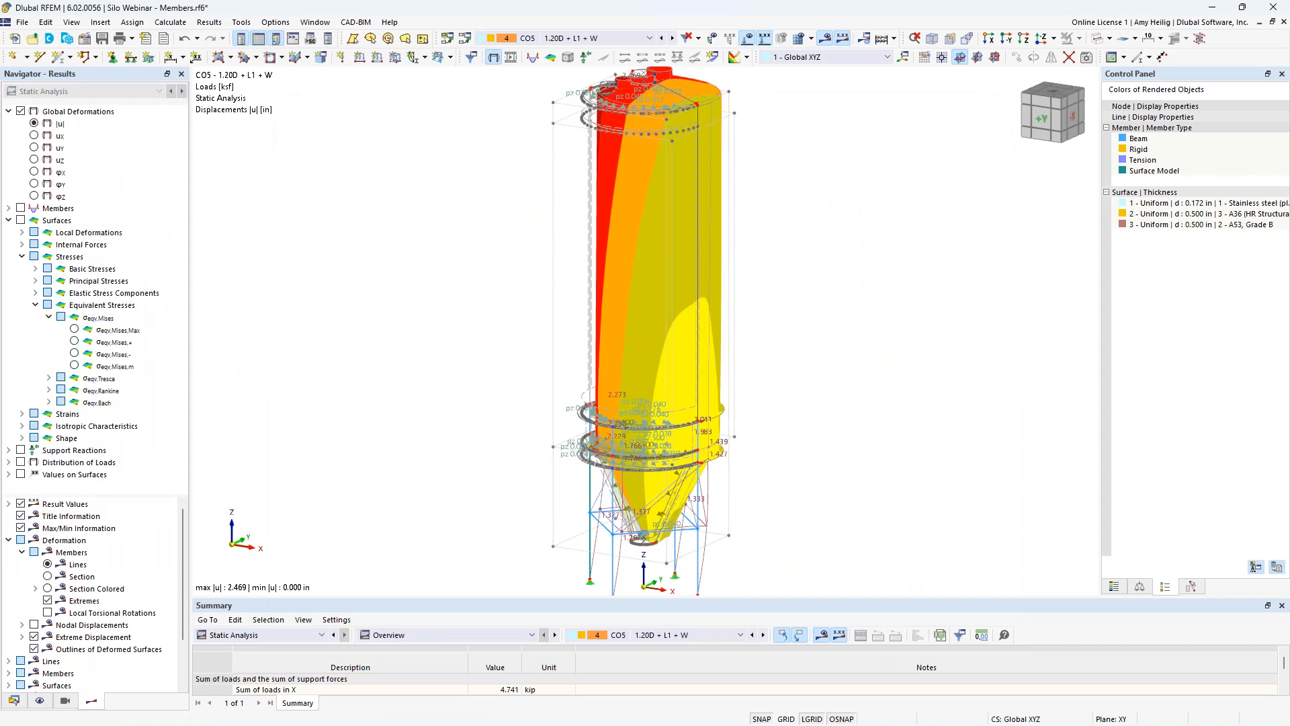
scroll(420, 322, up, 1)
click(9, 221)
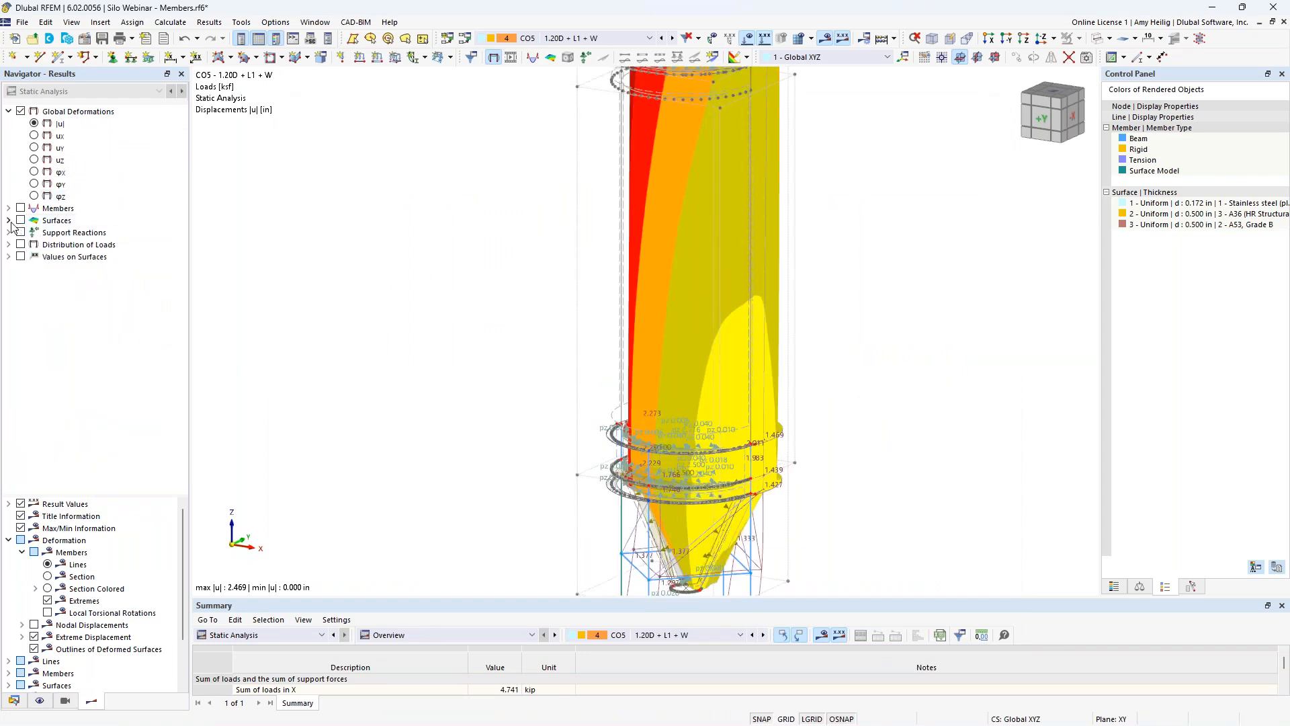
click(9, 541)
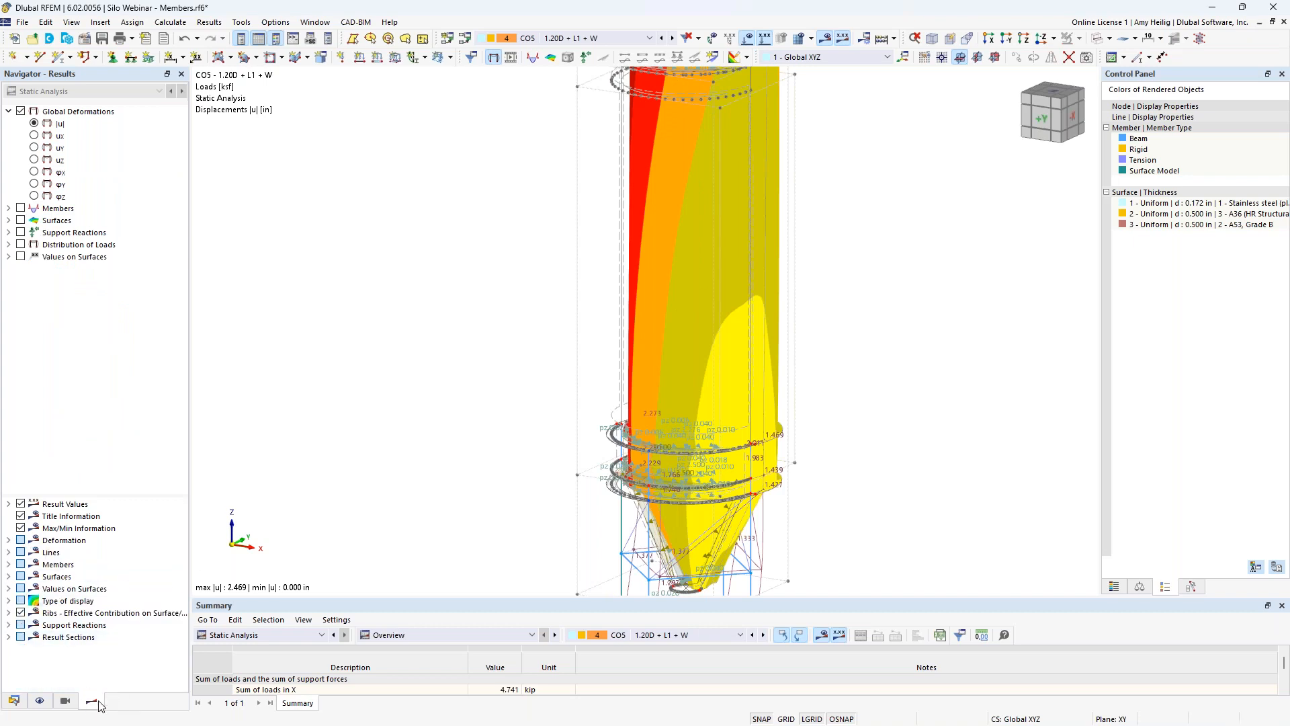
scroll(489, 363, down, 2)
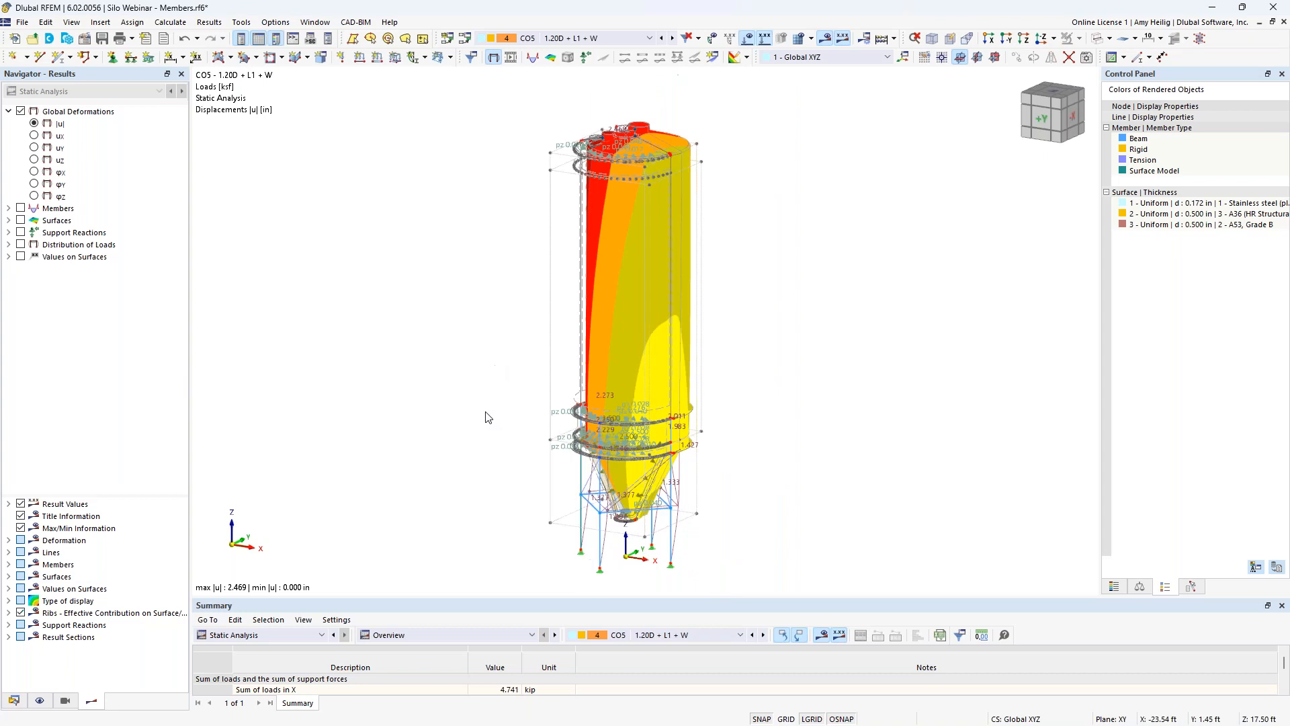
middle_drag(485, 418, 500, 388)
scroll(501, 387, down, 1)
click(745, 39)
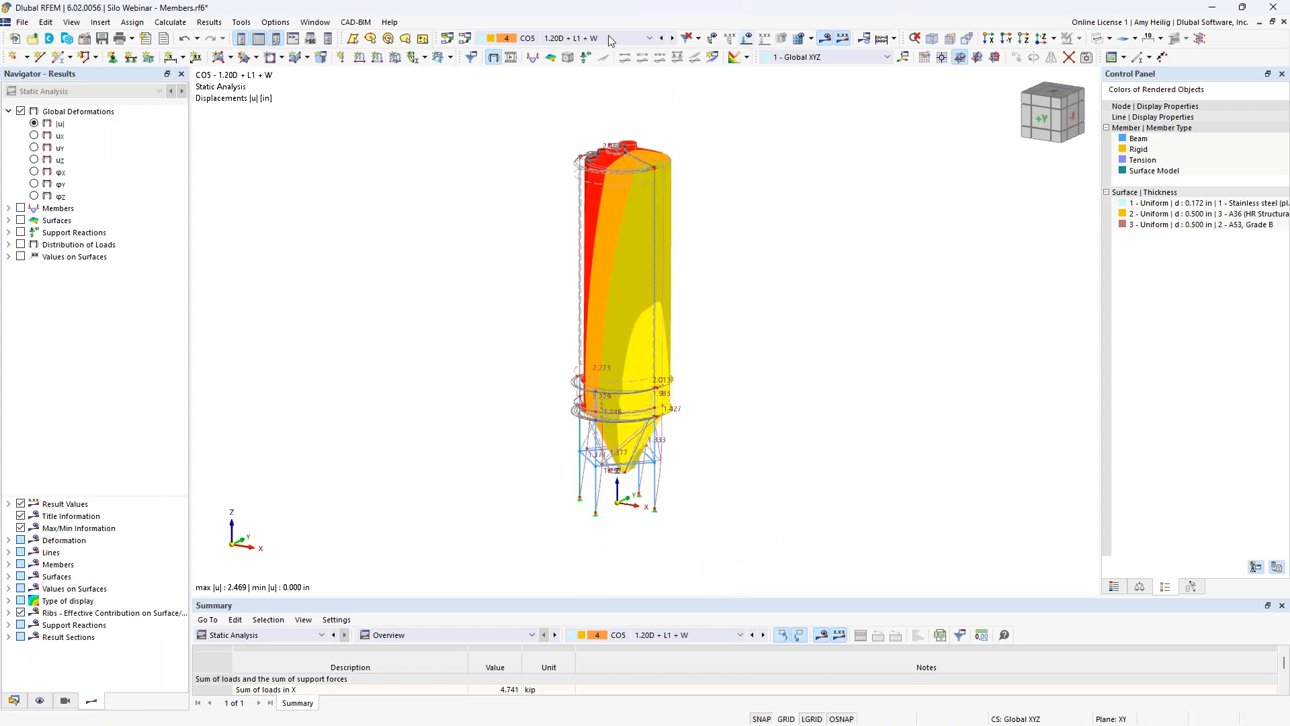
Step: Set the members' deformation display to Section Colored for load combination CO5
click(573, 39)
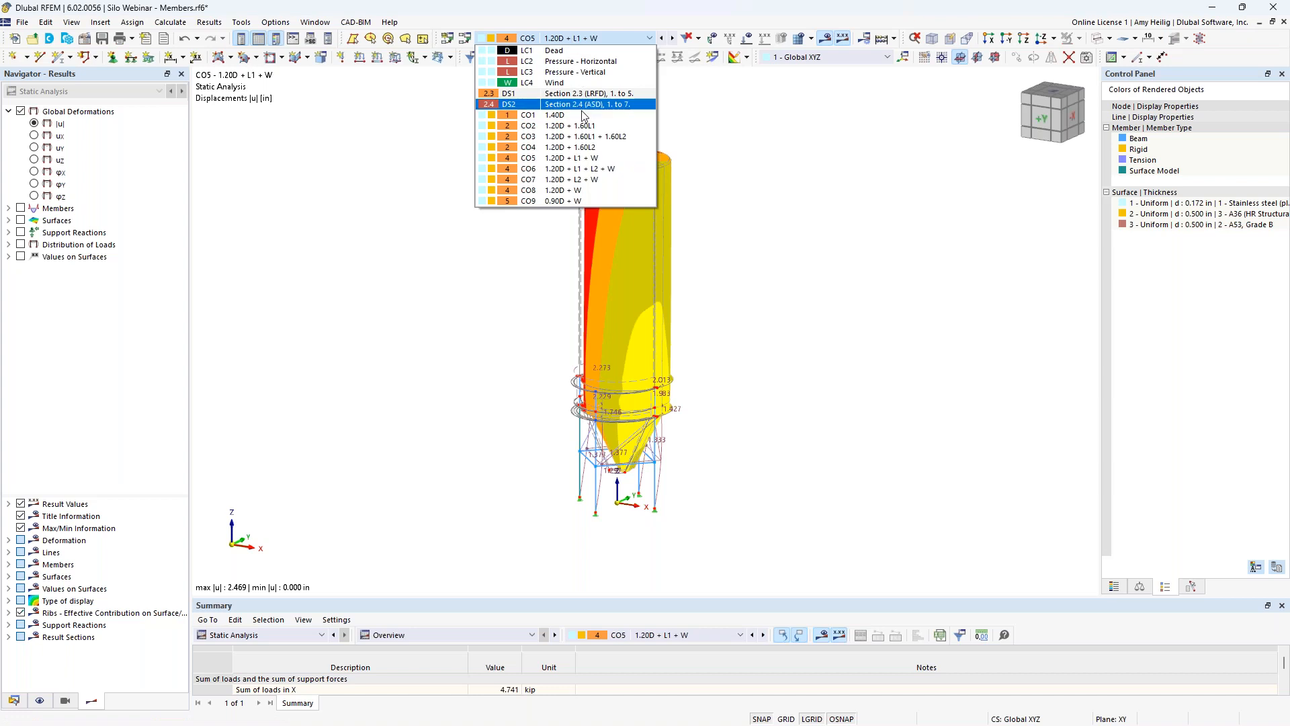
click(388, 251)
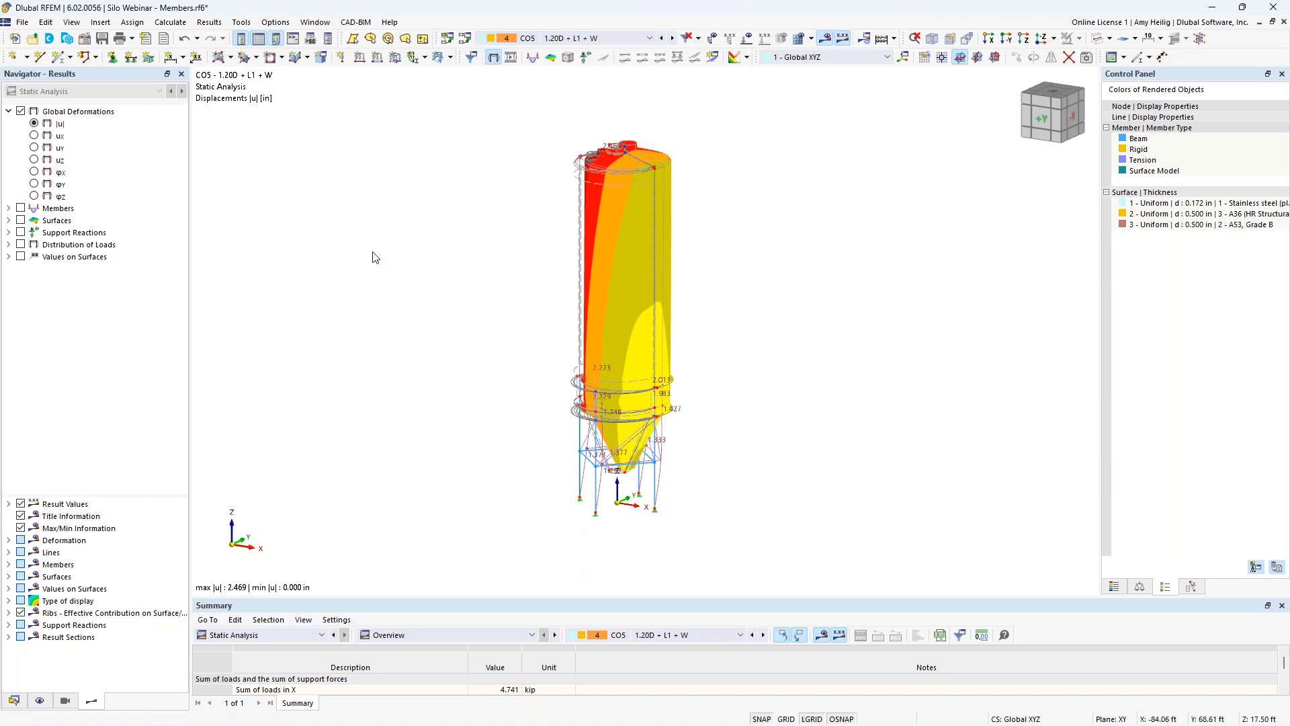
click(9, 541)
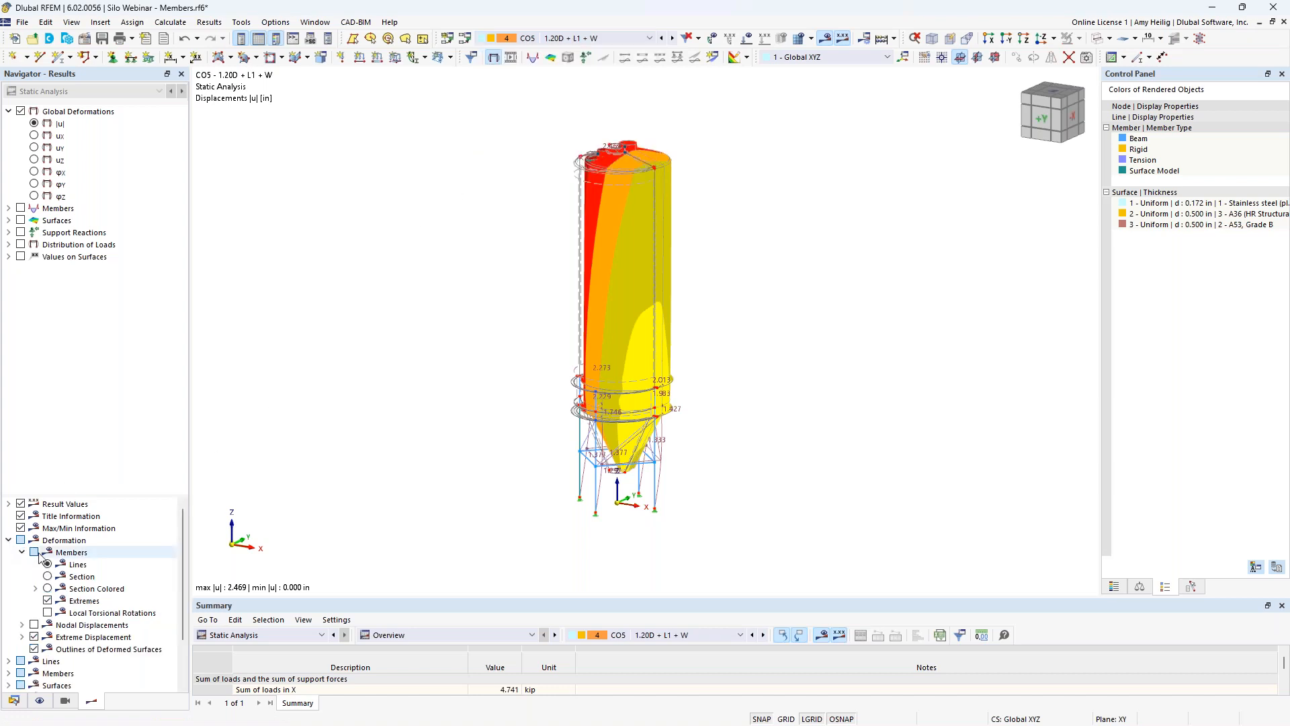
click(47, 589)
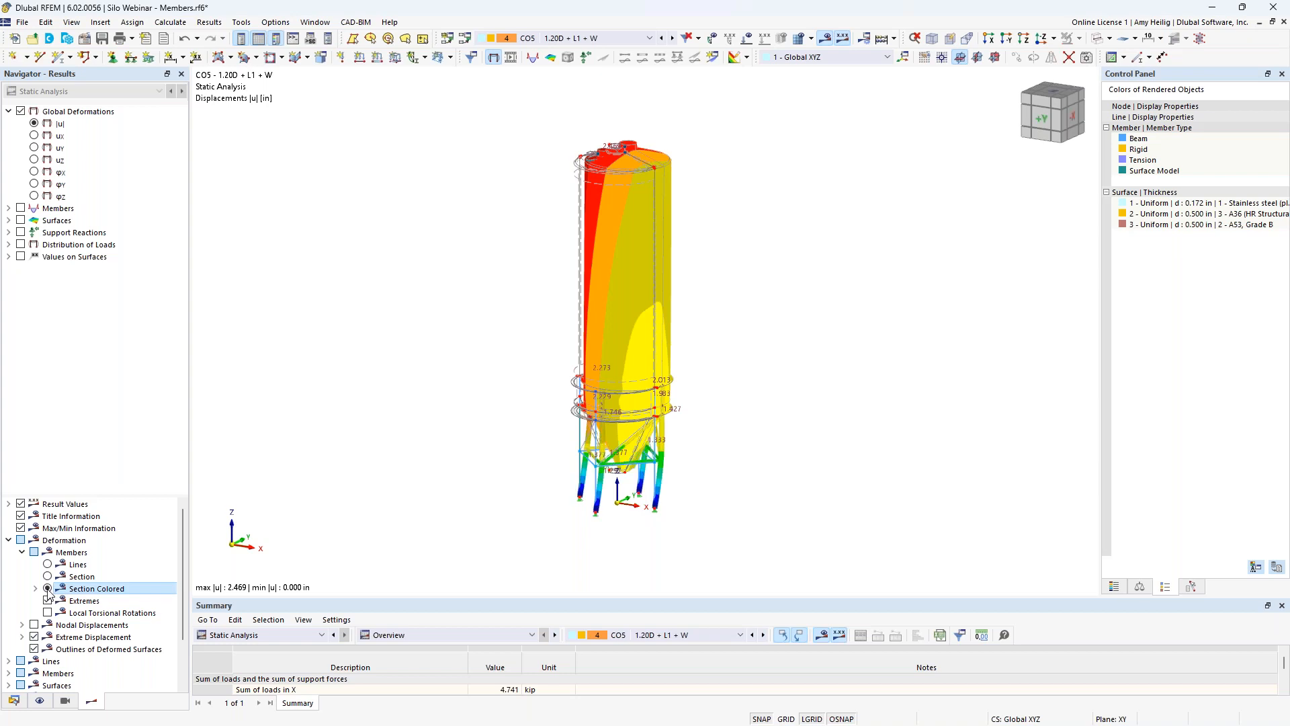
scroll(580, 473, up, 1)
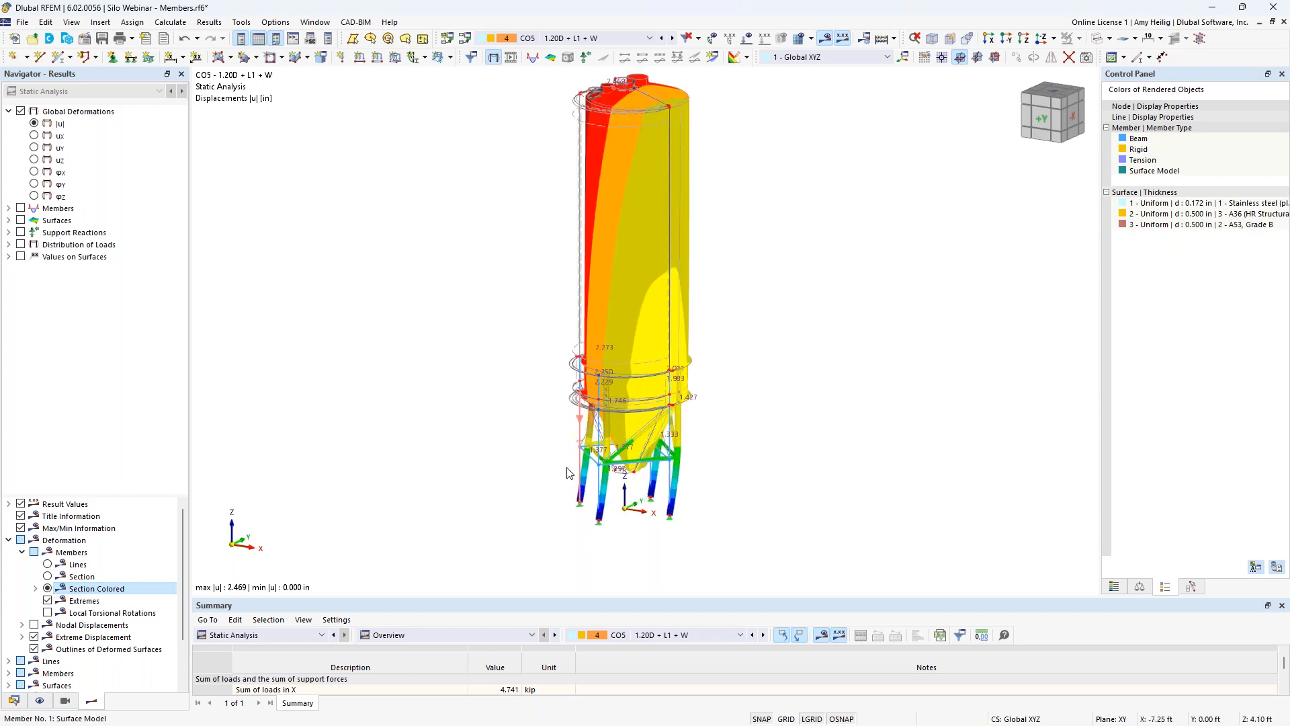
click(10, 541)
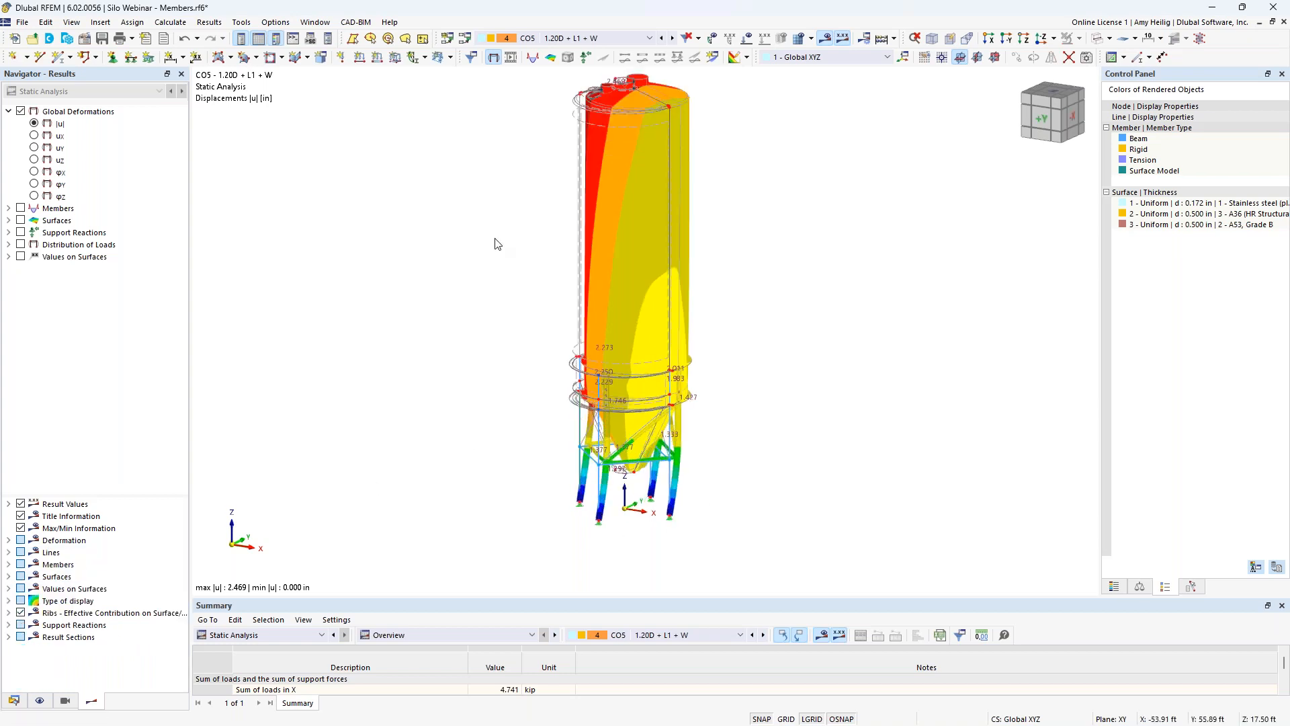
Step: Review the global deformations of load combinations CO6 to CO9 with the color scale of displacement values shown
click(672, 38)
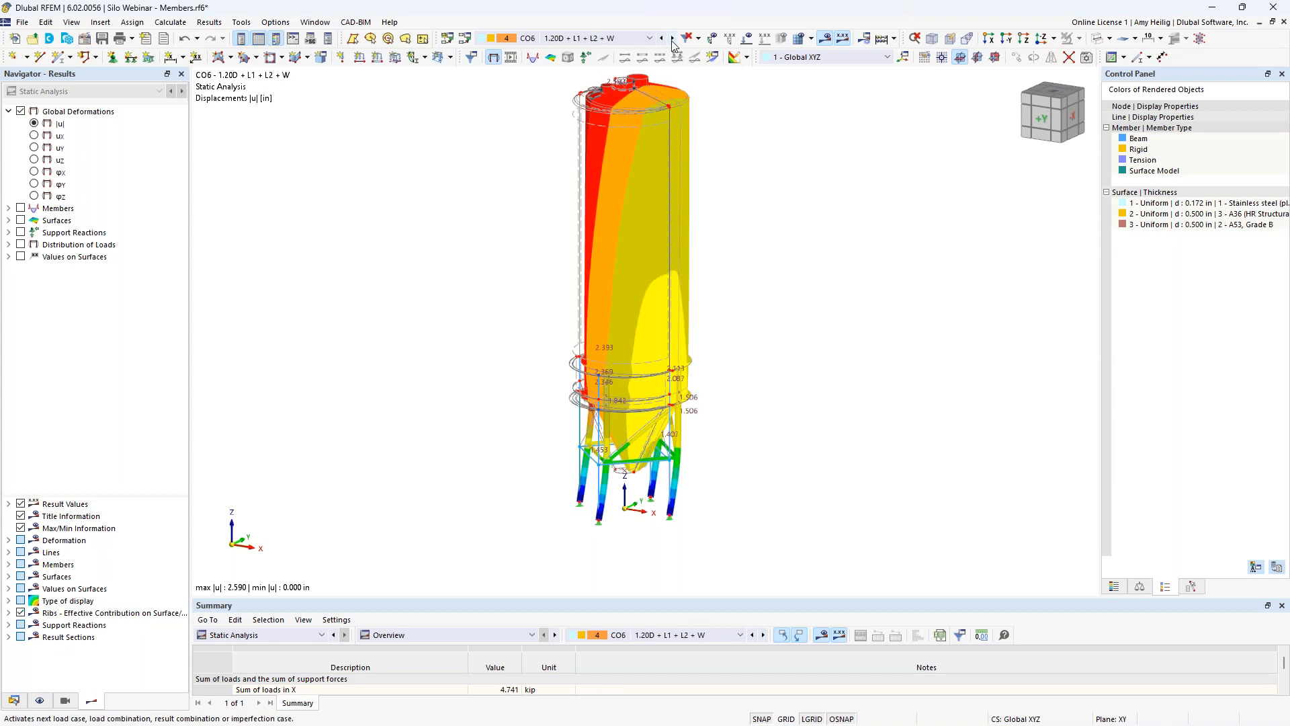
click(672, 38)
click(673, 40)
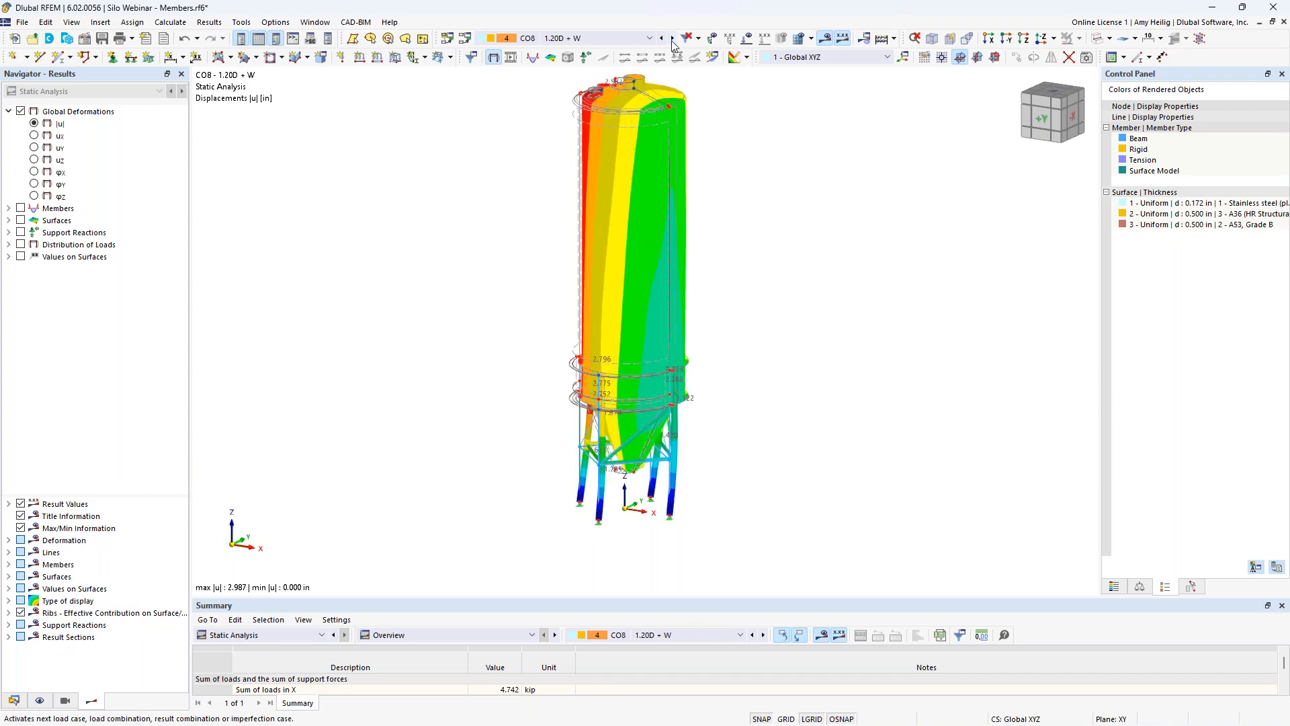
click(1110, 588)
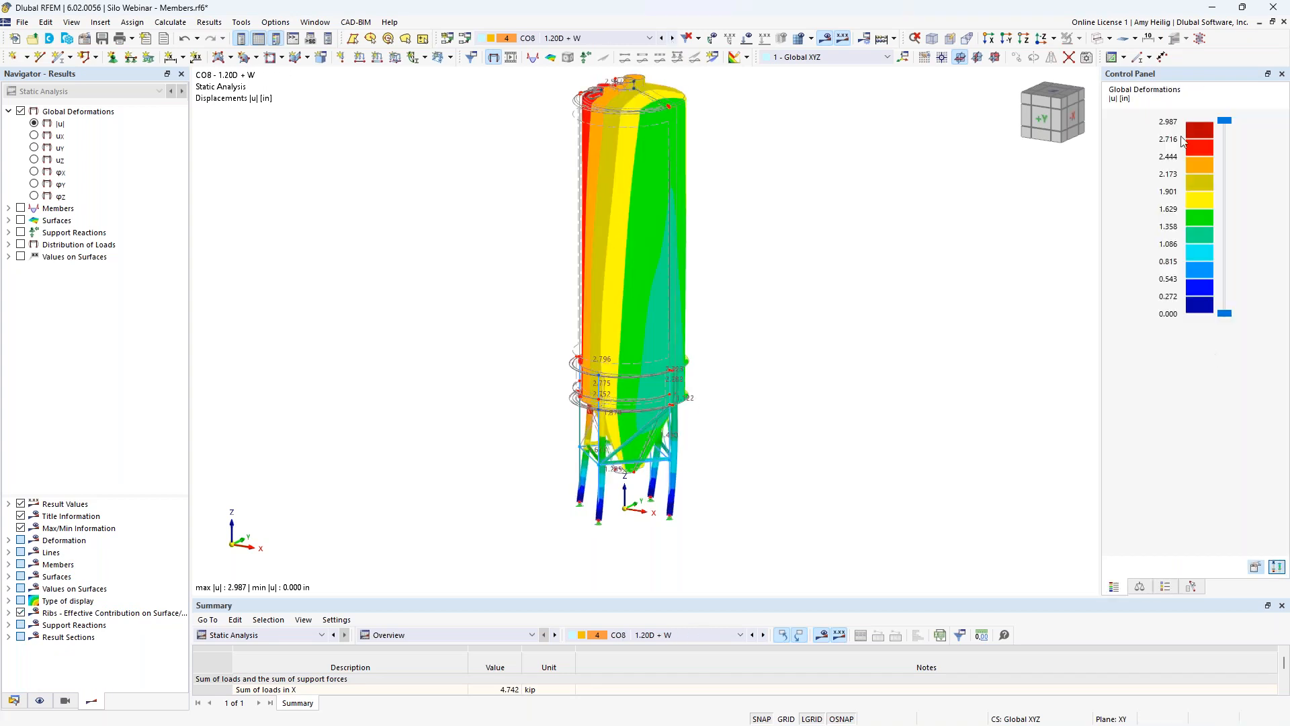
click(673, 38)
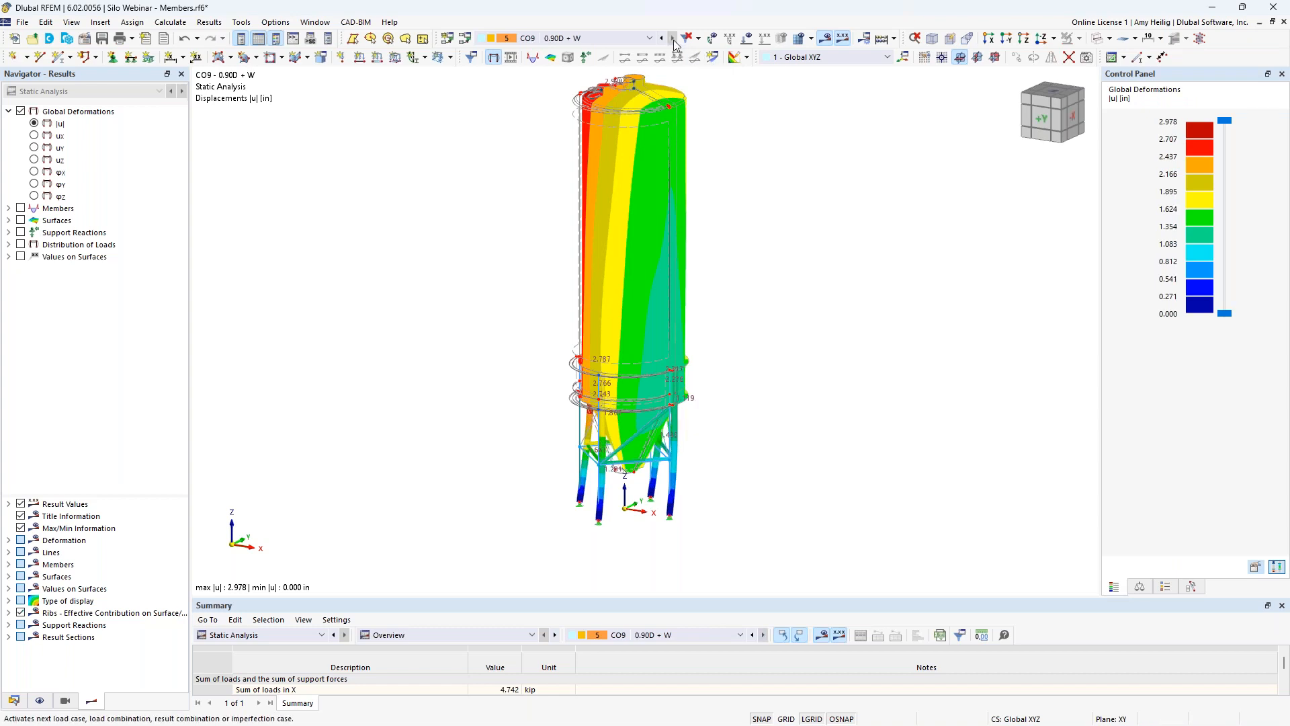
Step: Go back to load combination CO7 and display the Distribution of Loads results on the silo
click(662, 39)
click(662, 41)
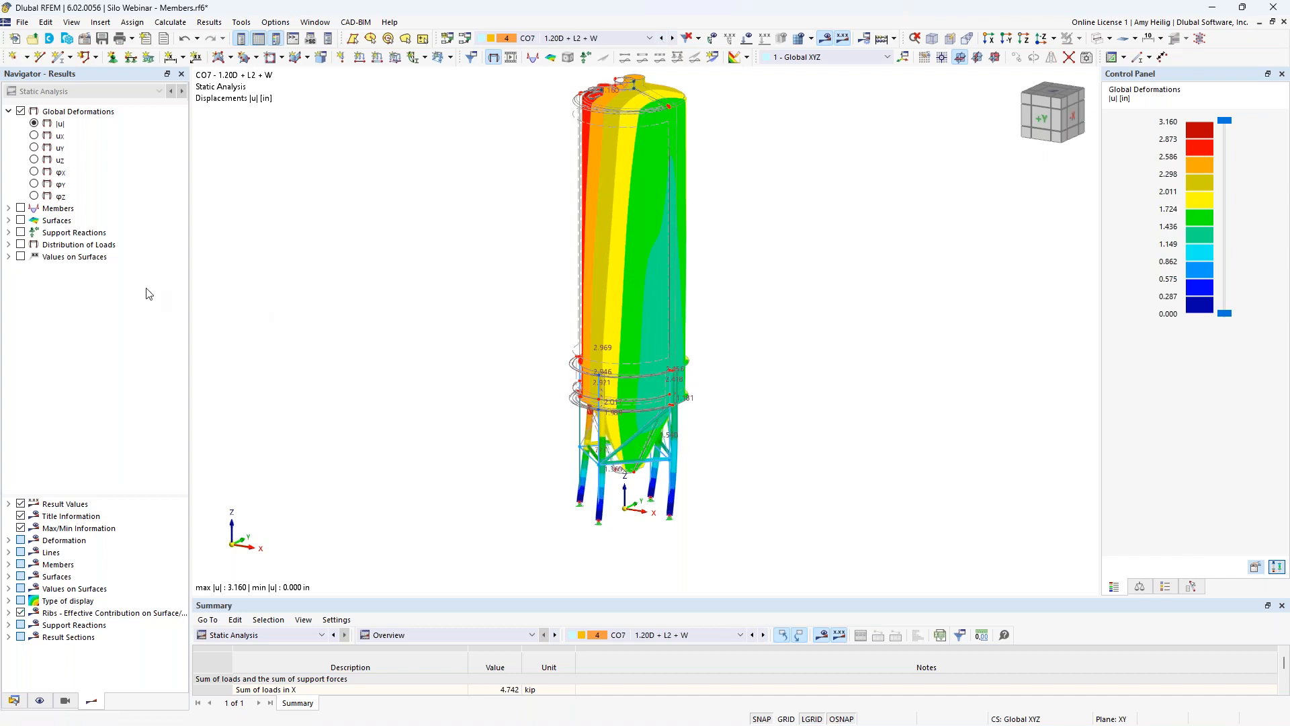
click(8, 245)
click(21, 245)
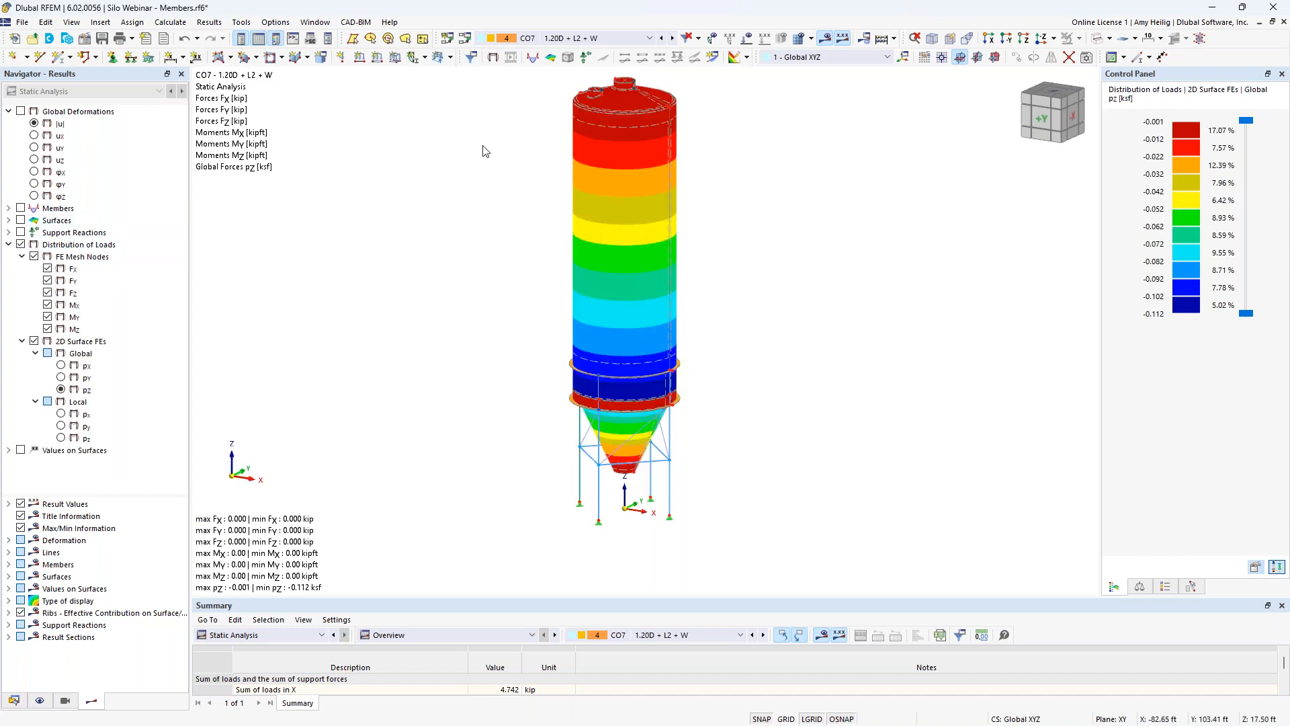
Step: Examine the global pX load distribution of load case LC4 - Wind around the silo's perimeter
click(568, 38)
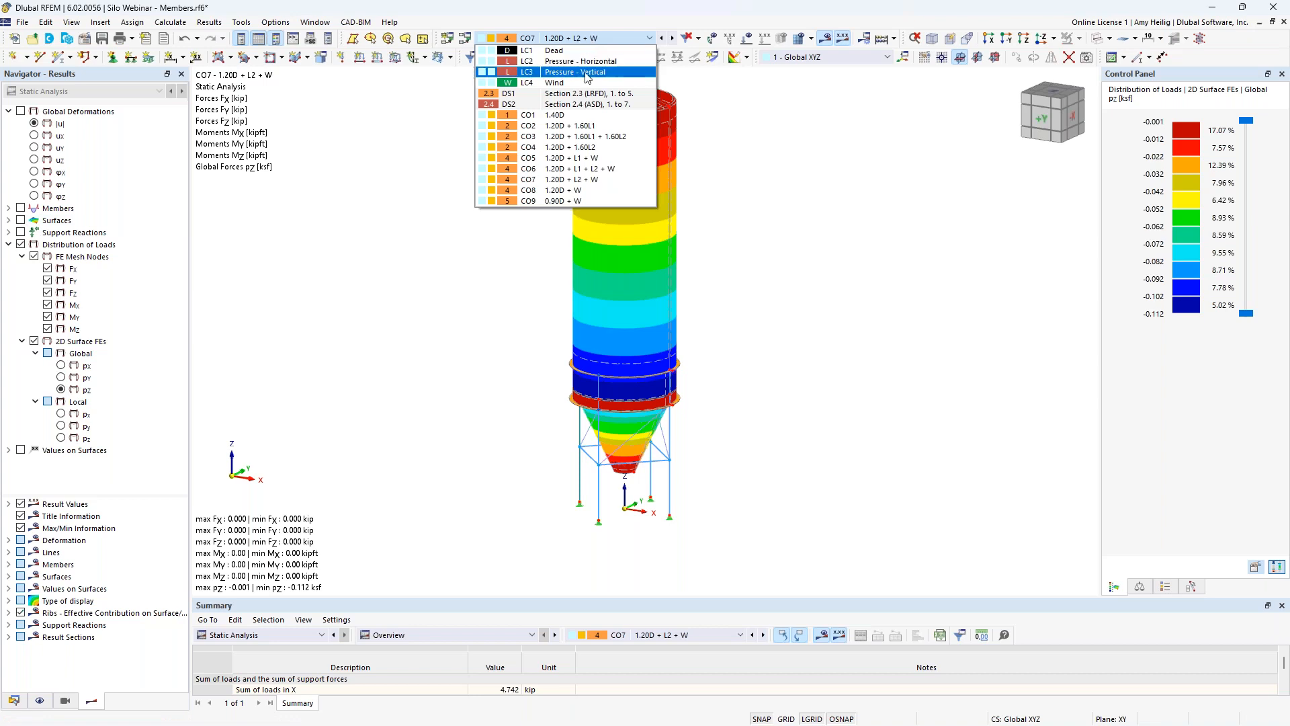
click(585, 83)
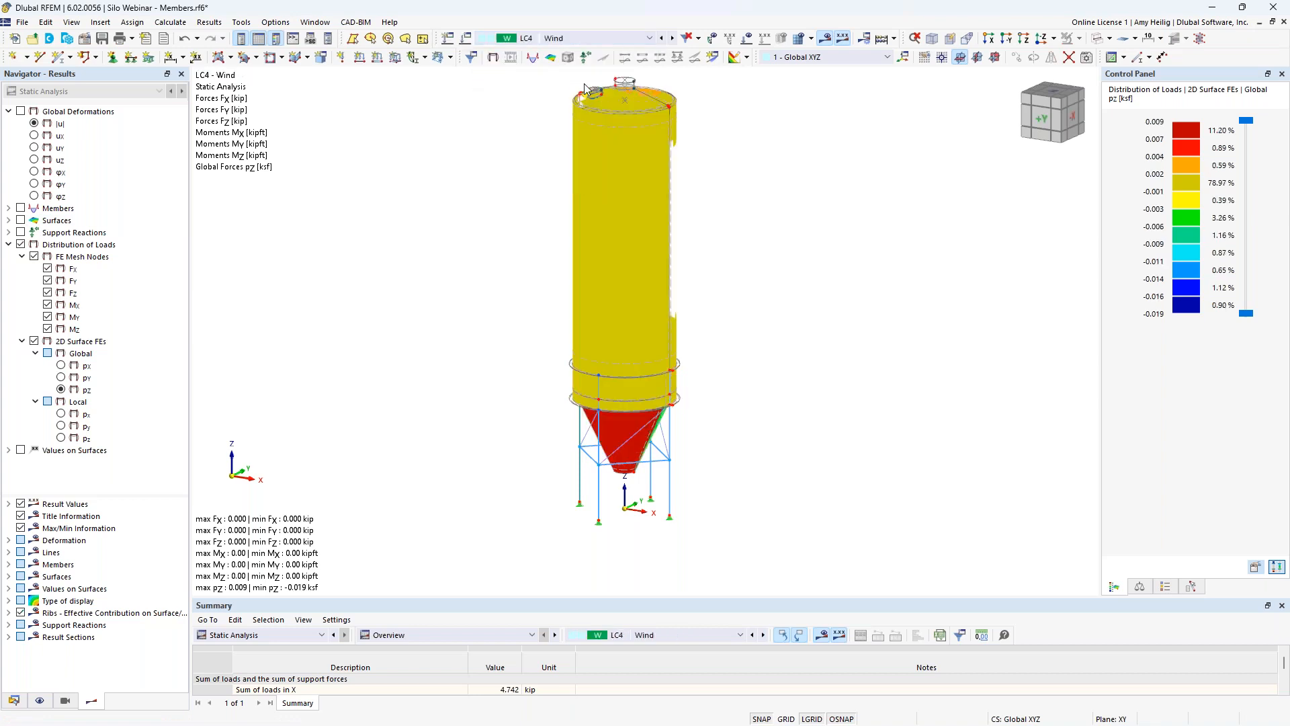
middle_drag(721, 341, 826, 369)
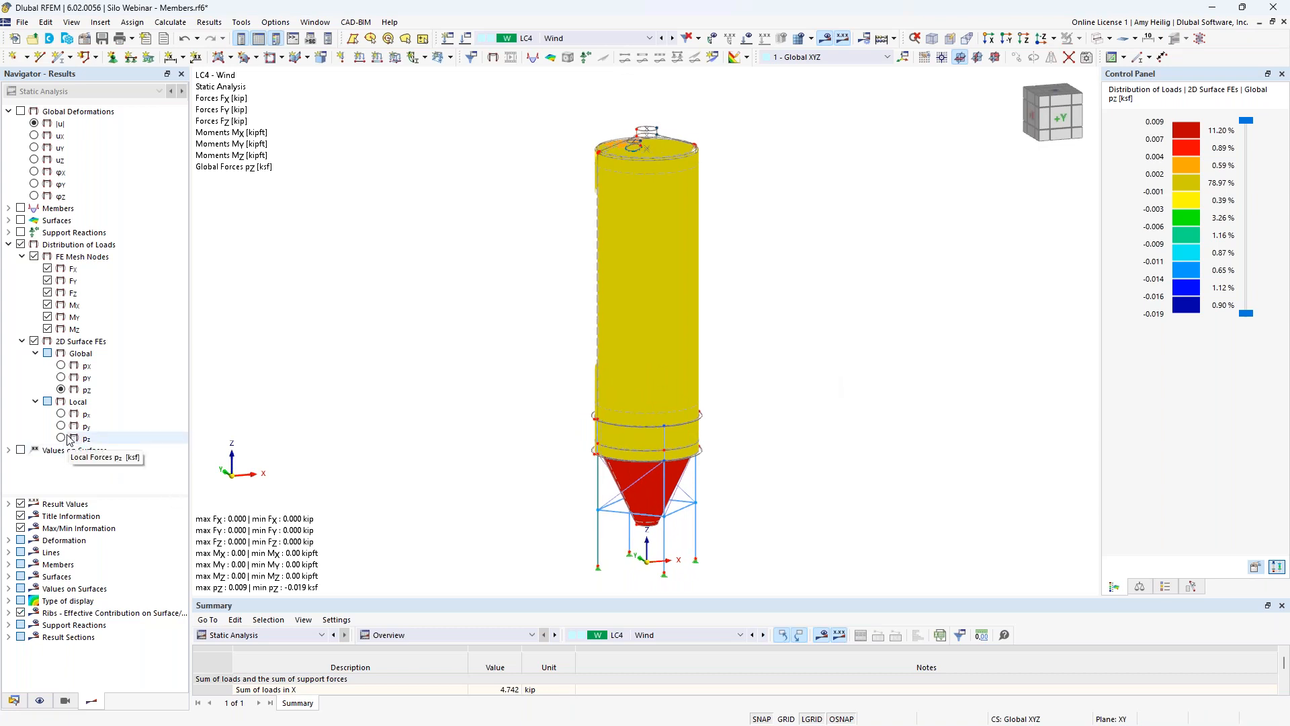
click(61, 366)
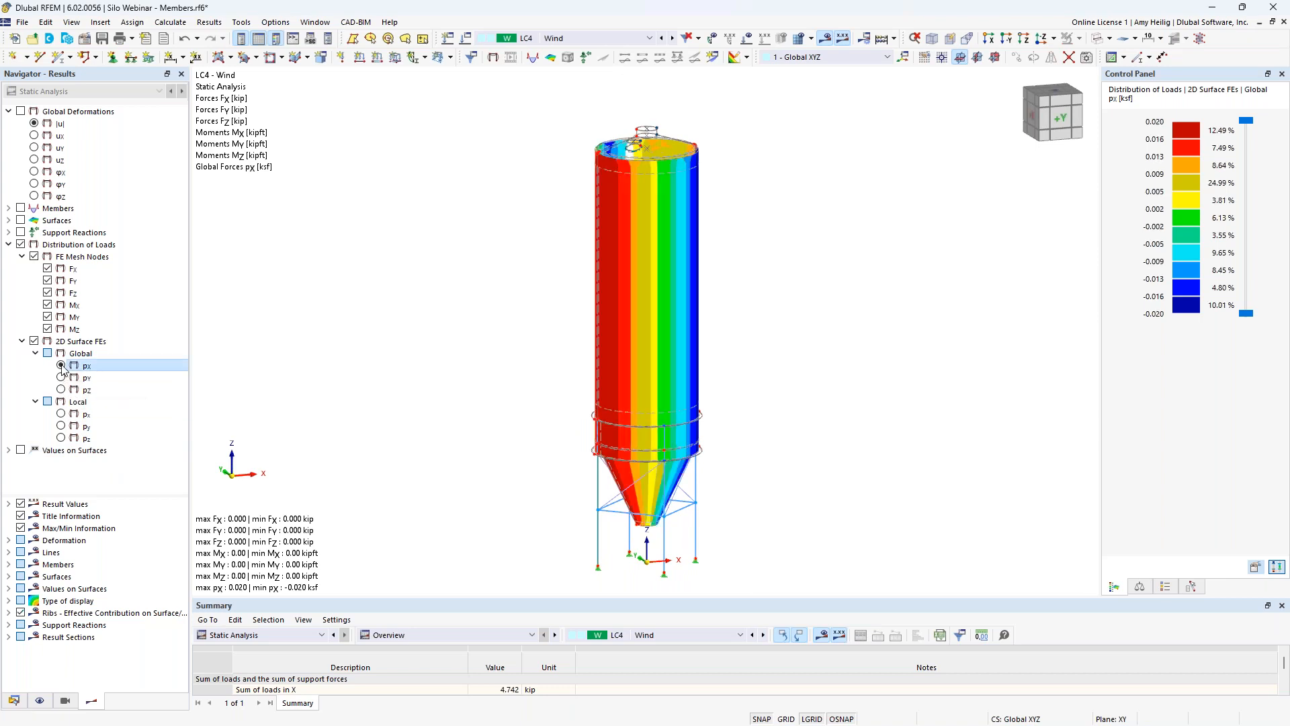
middle_drag(571, 418, 569, 383)
scroll(581, 378, up, 2)
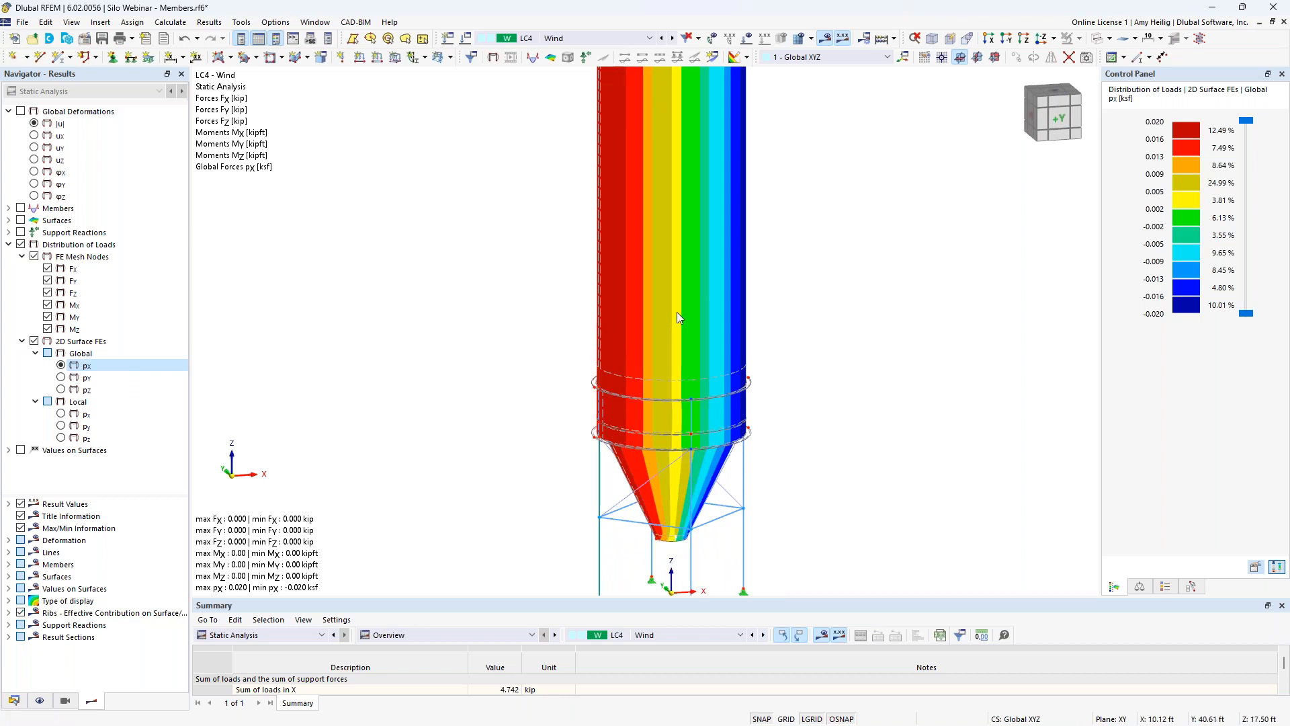
middle_drag(799, 308, 808, 353)
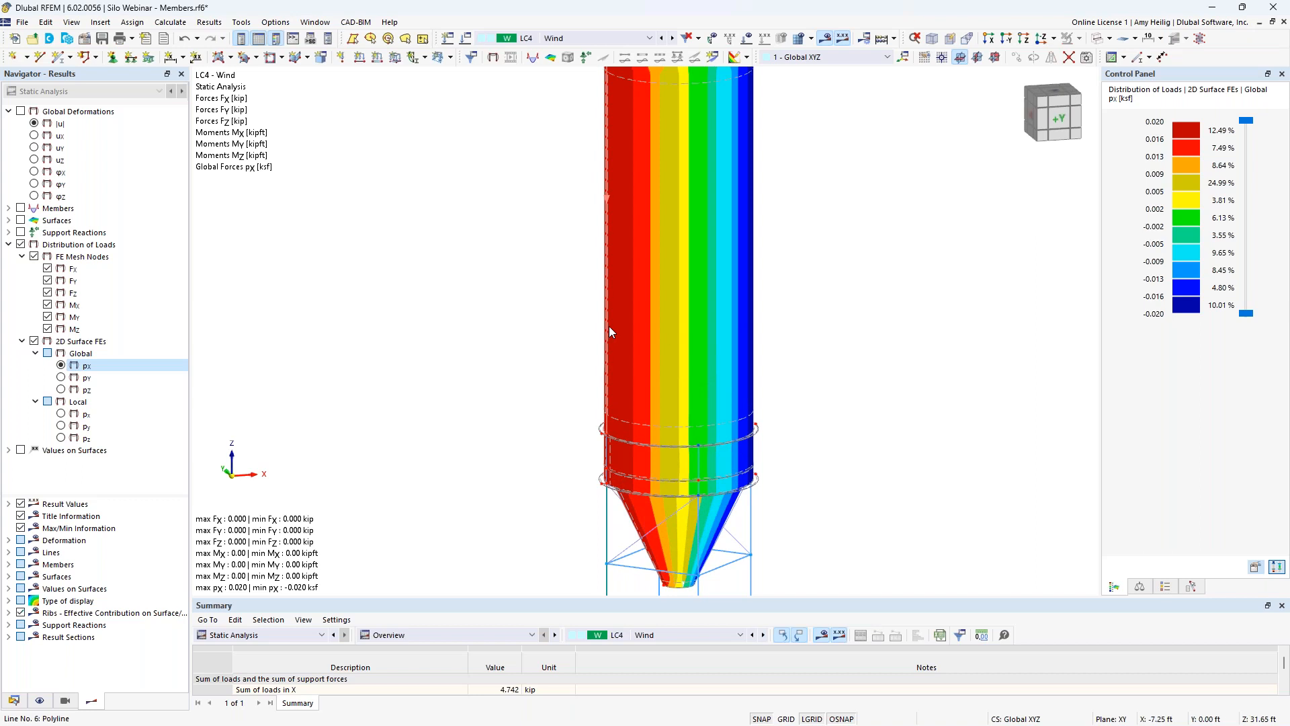
ctrl+middle_drag(798, 360, 752, 351)
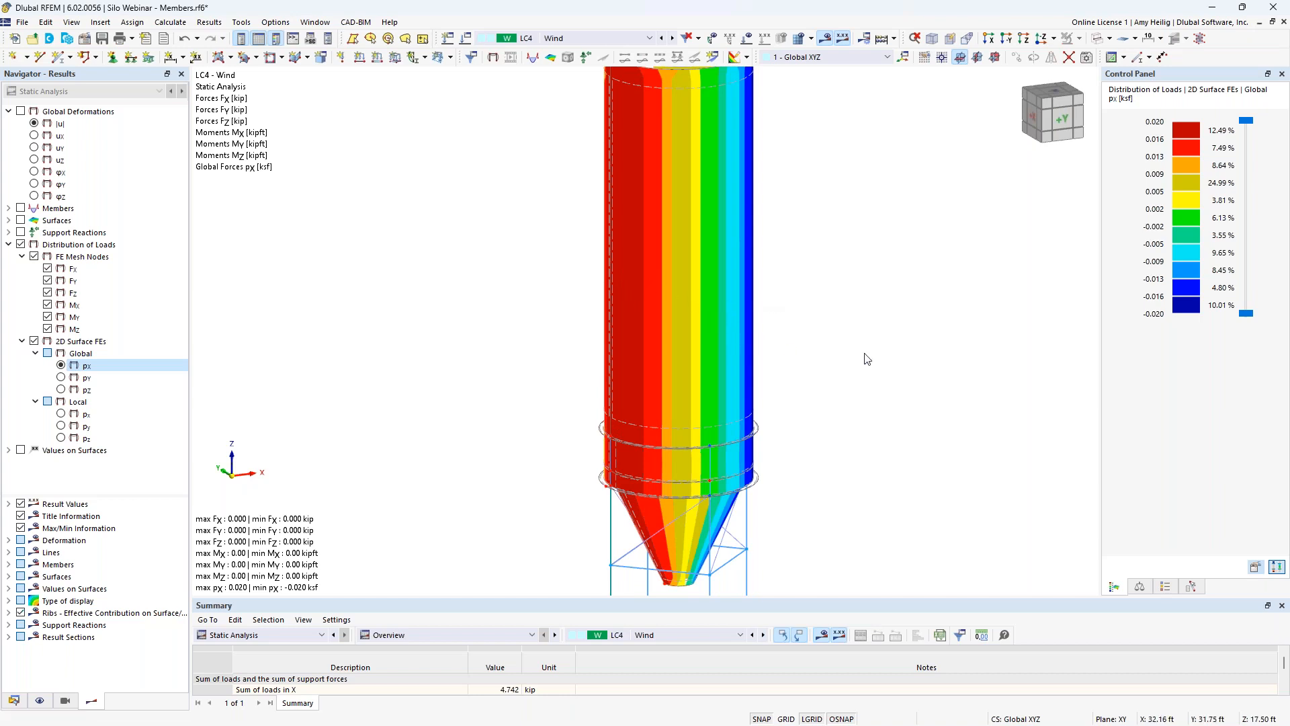
ctrl+middle_drag(850, 354, 782, 353)
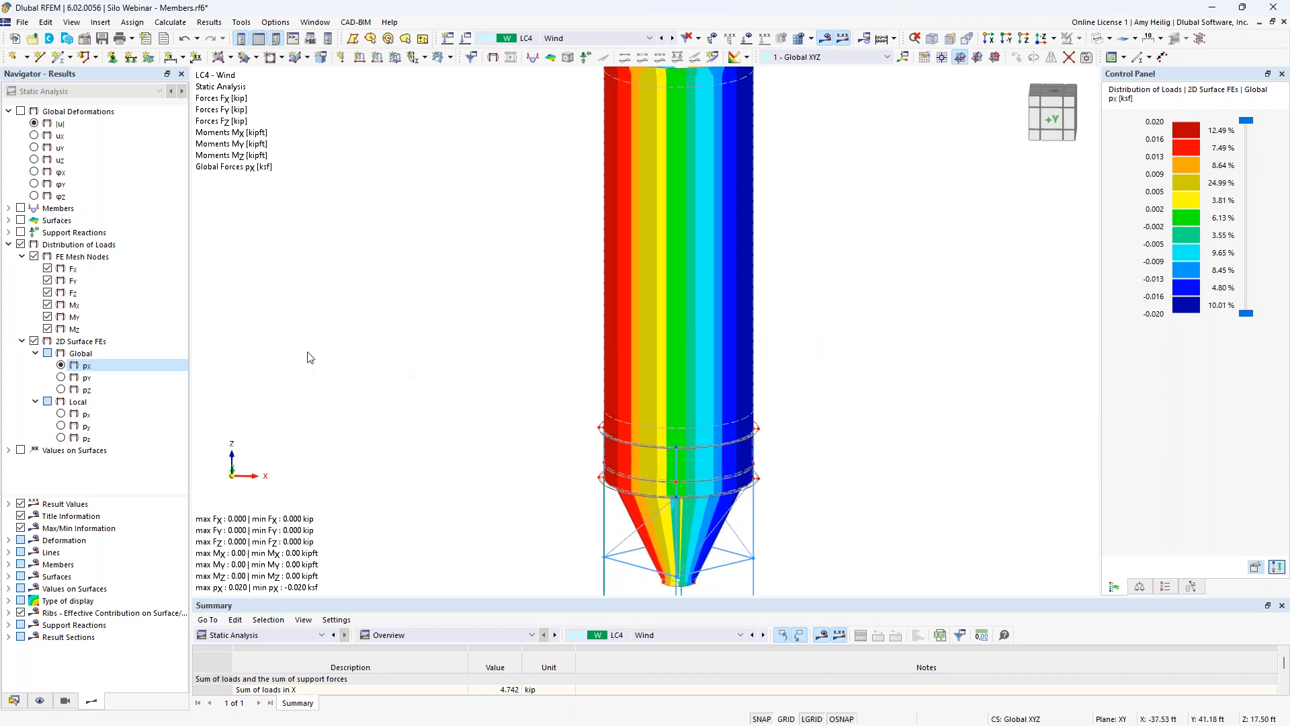
Step: Examine the local pz load distribution of LC2 Pressure - Horizontal over the silo's height, with the FE mesh node results hidden
click(612, 39)
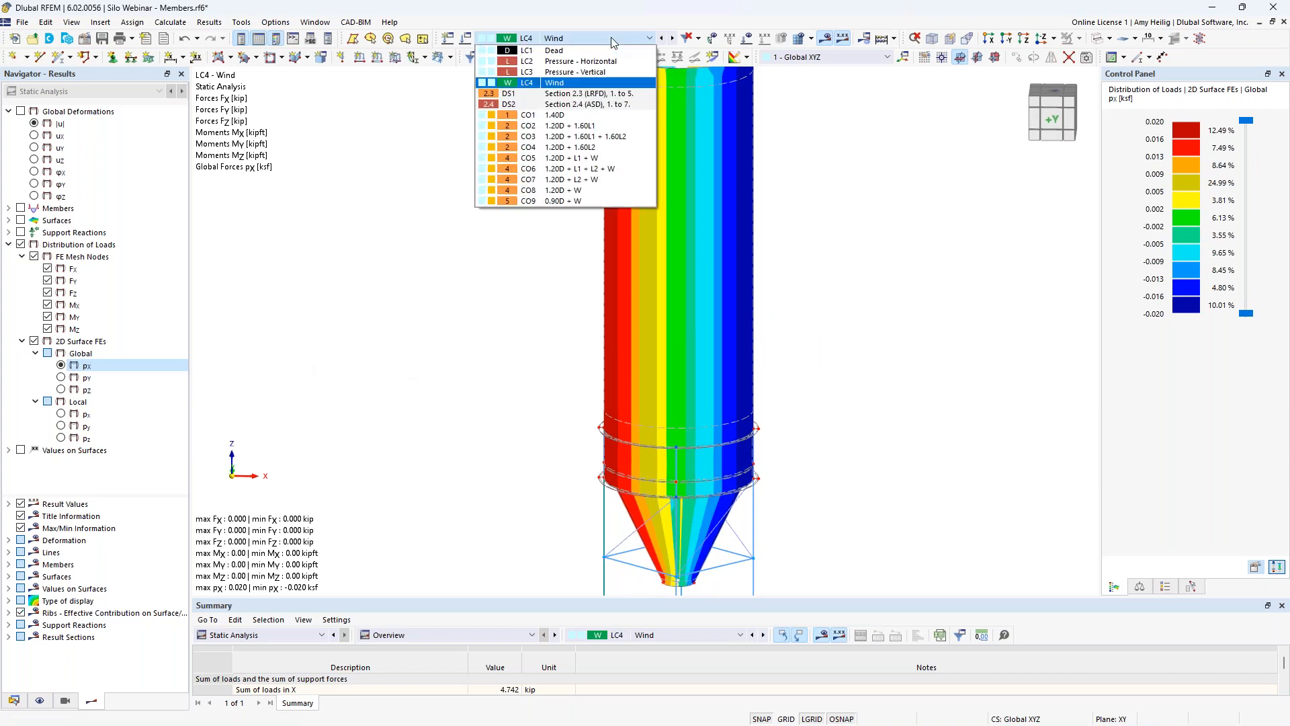
click(577, 61)
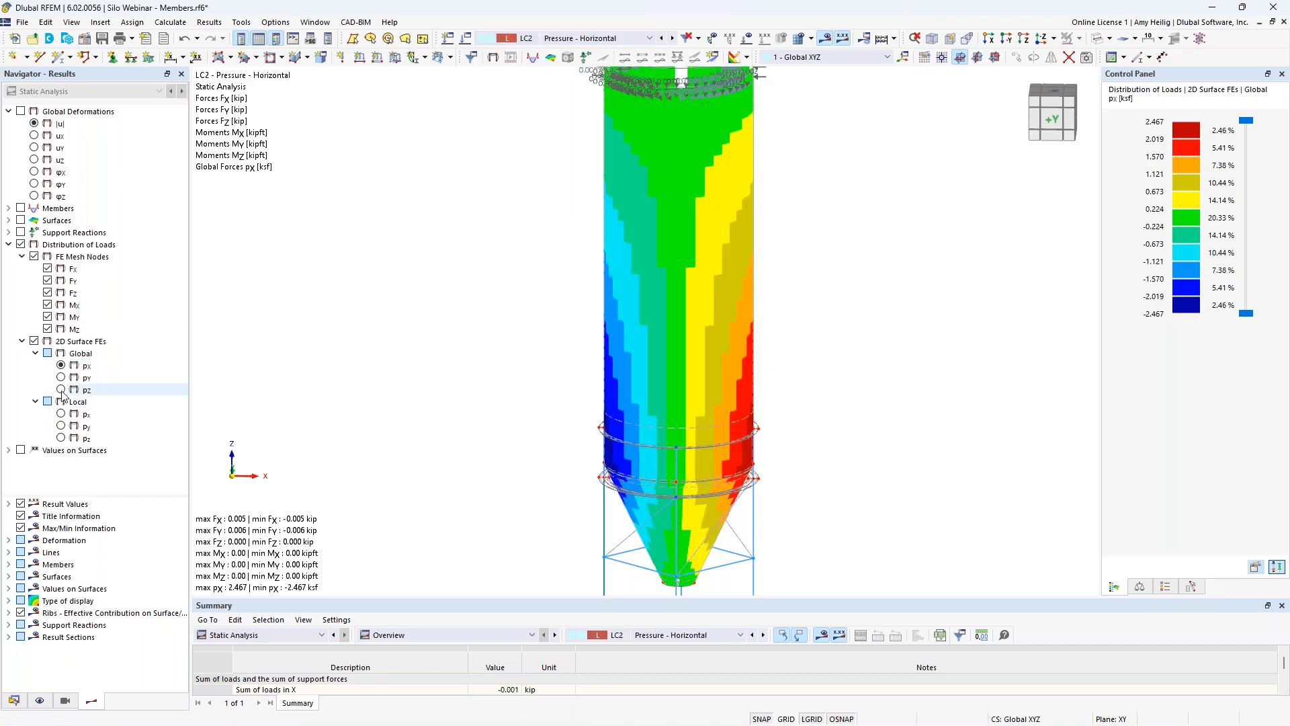
click(60, 438)
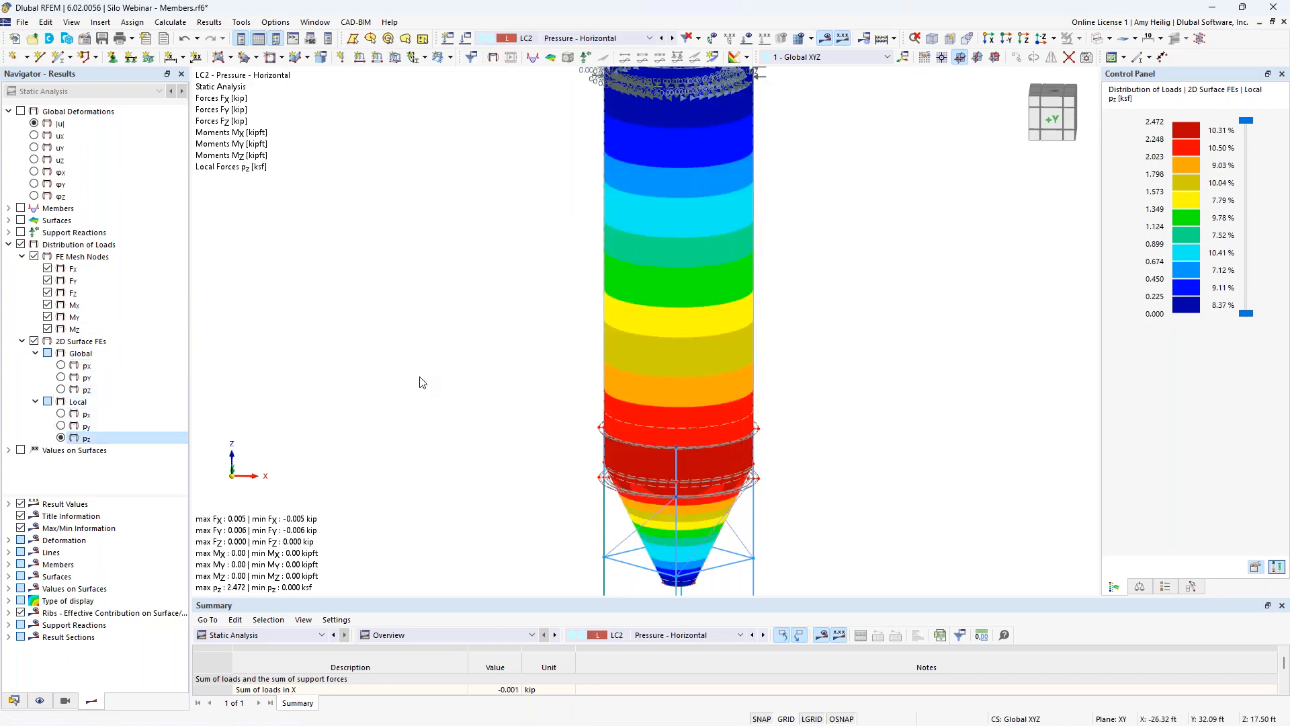
scroll(506, 391, down, 1)
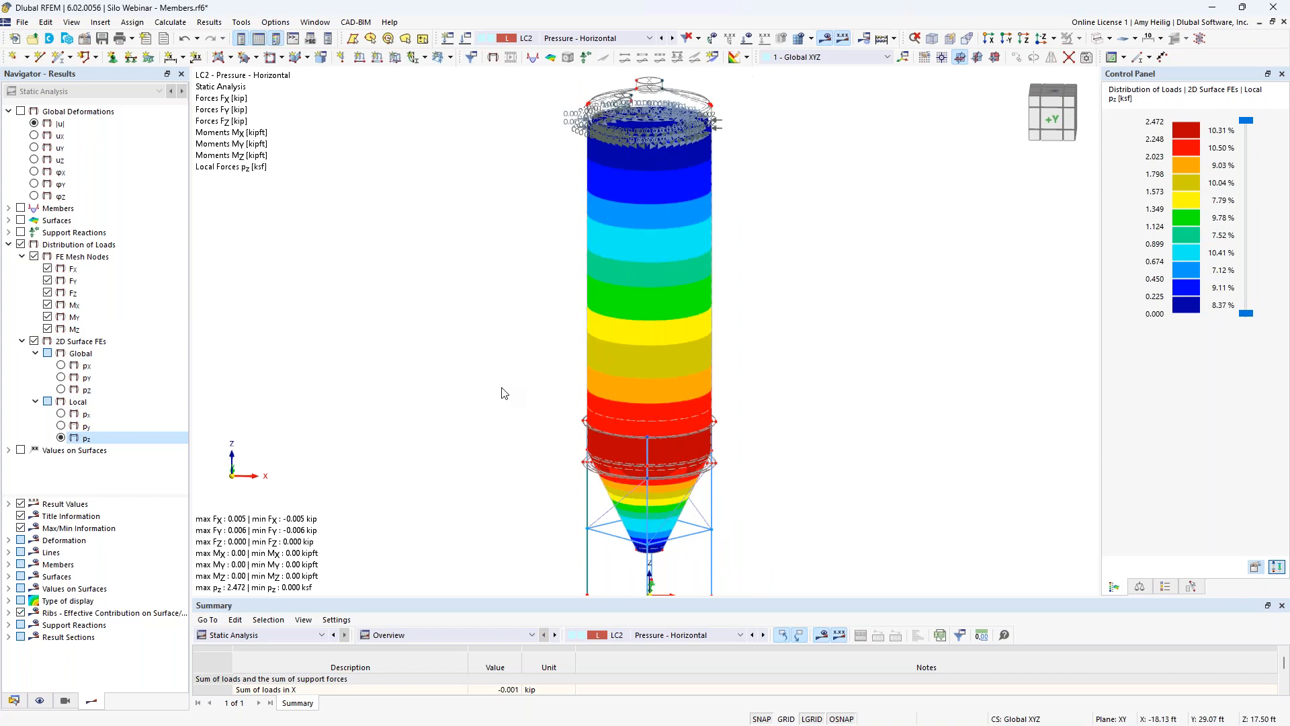
click(34, 256)
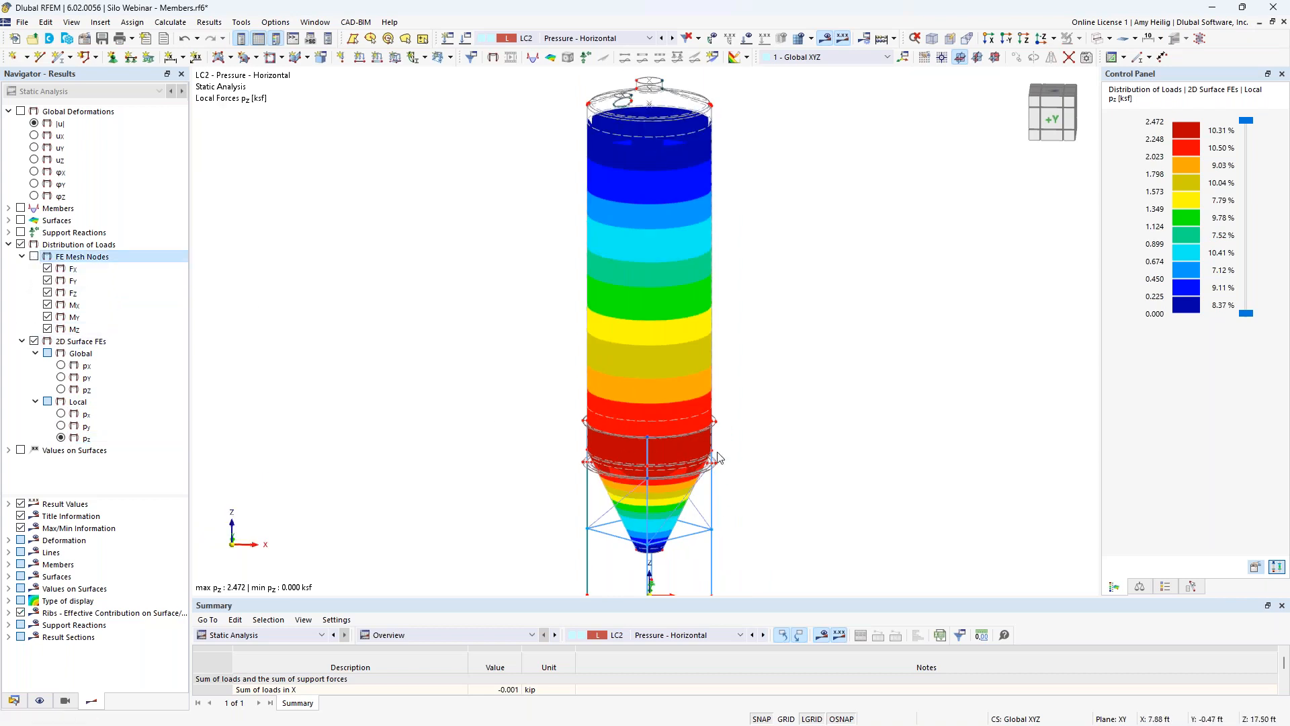
ctrl+middle_drag(722, 438, 727, 410)
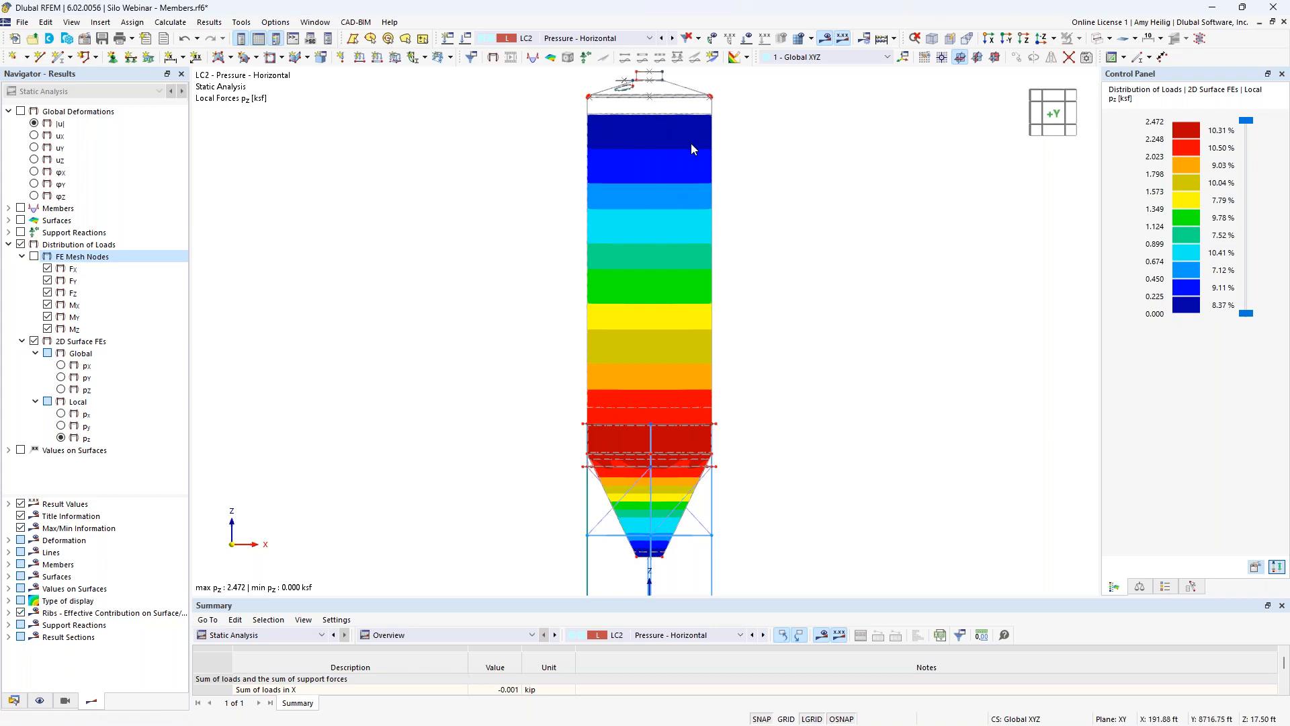
ctrl+middle_drag(764, 199, 803, 235)
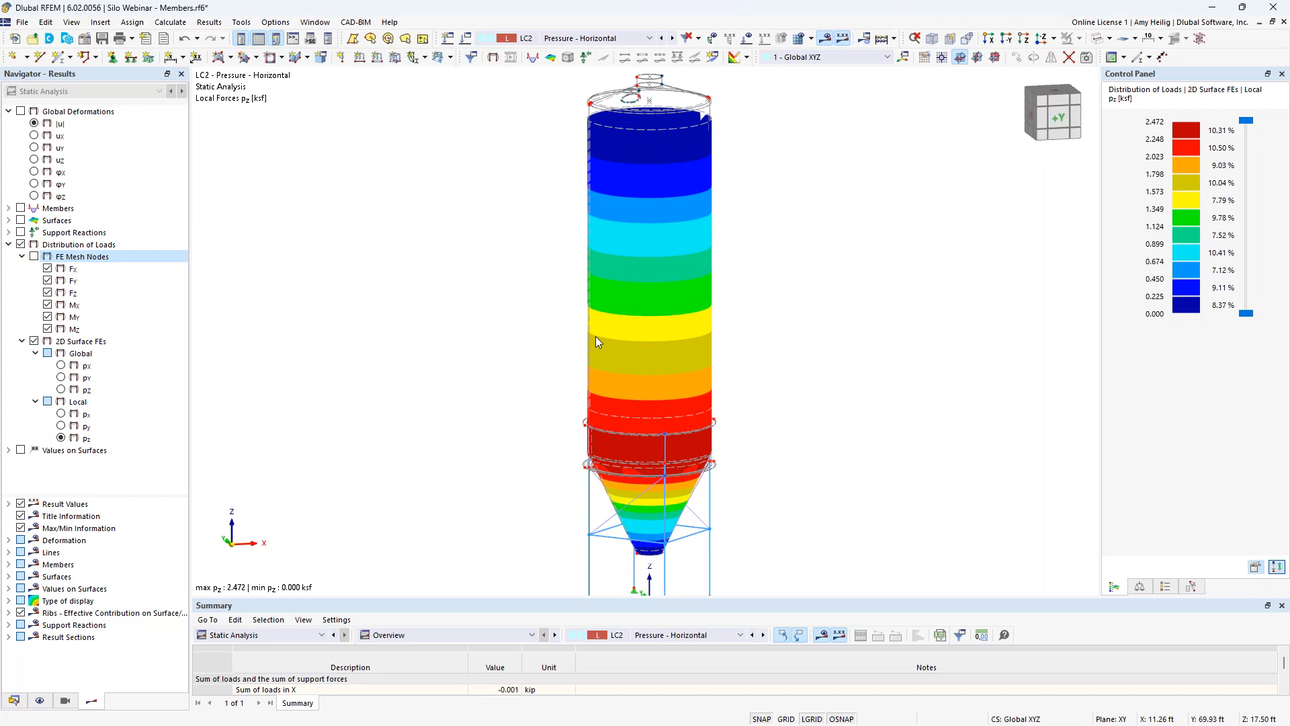
Step: Replace the load distribution with the members' axial force N diagrams and view the silo's supporting legs
click(8, 245)
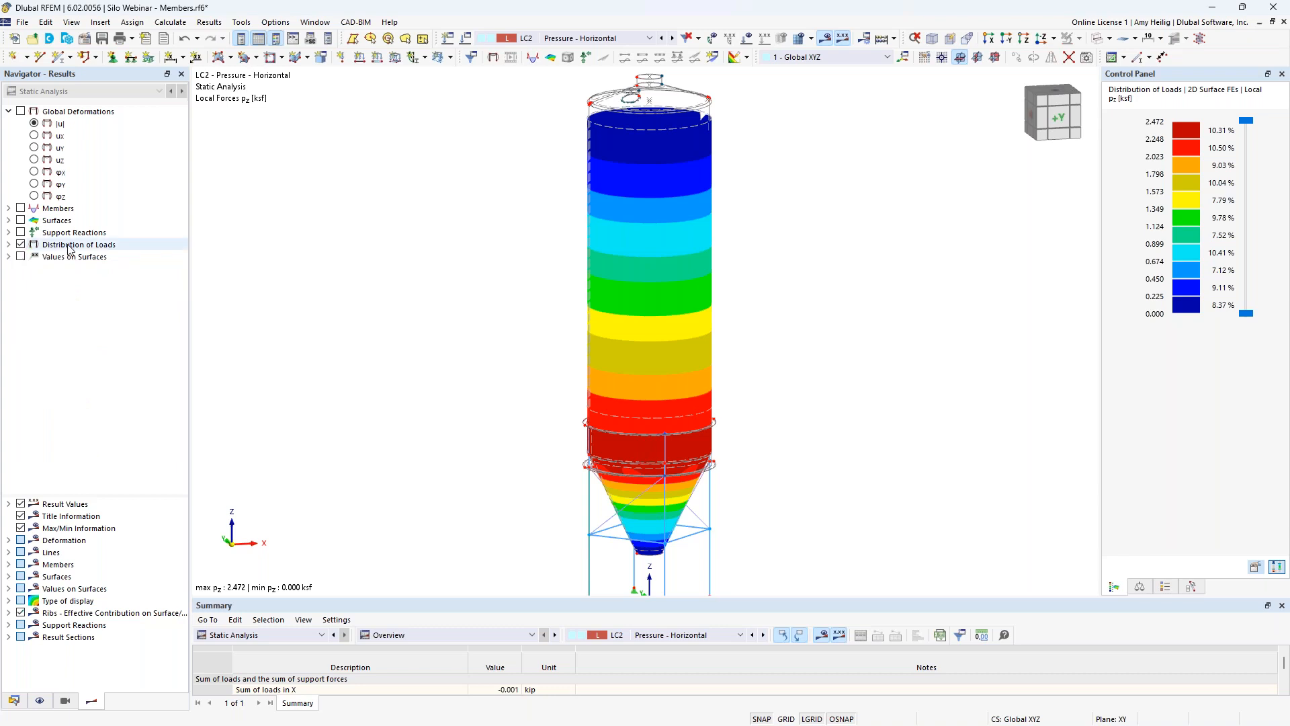
click(8, 208)
click(21, 209)
middle_drag(490, 363, 502, 269)
click(21, 366)
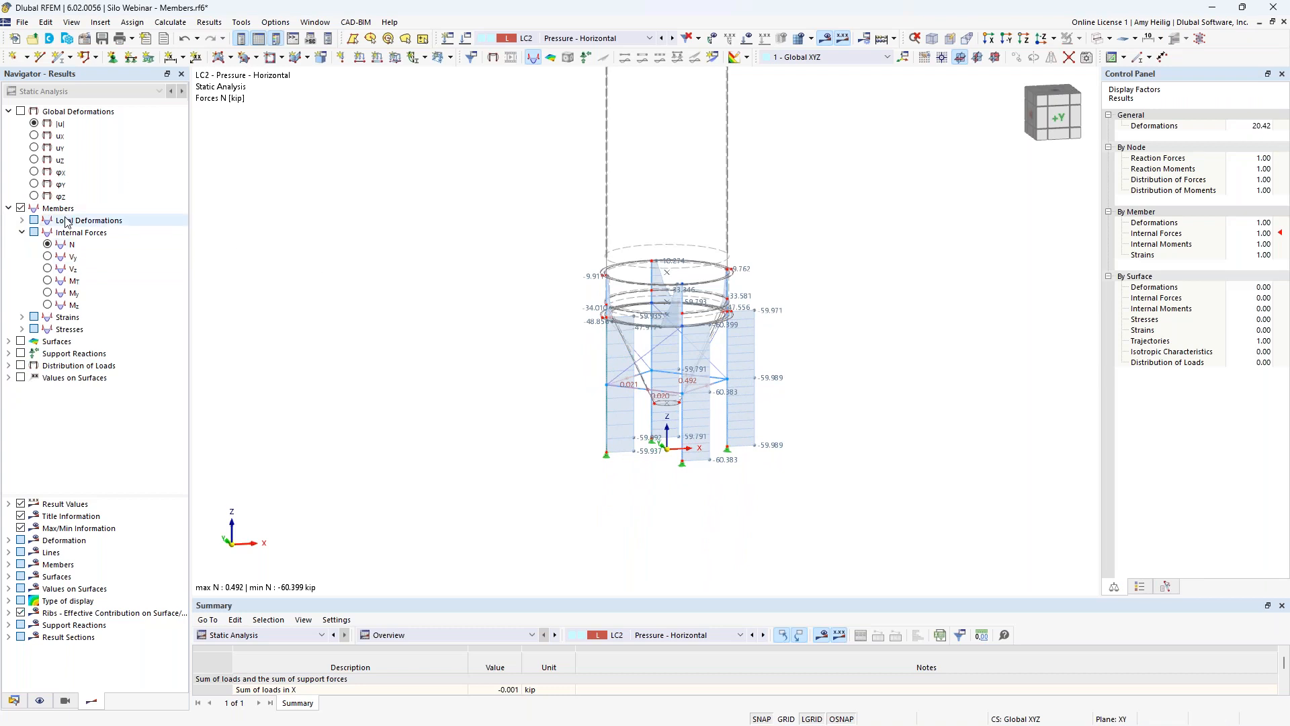
scroll(682, 362, up, 4)
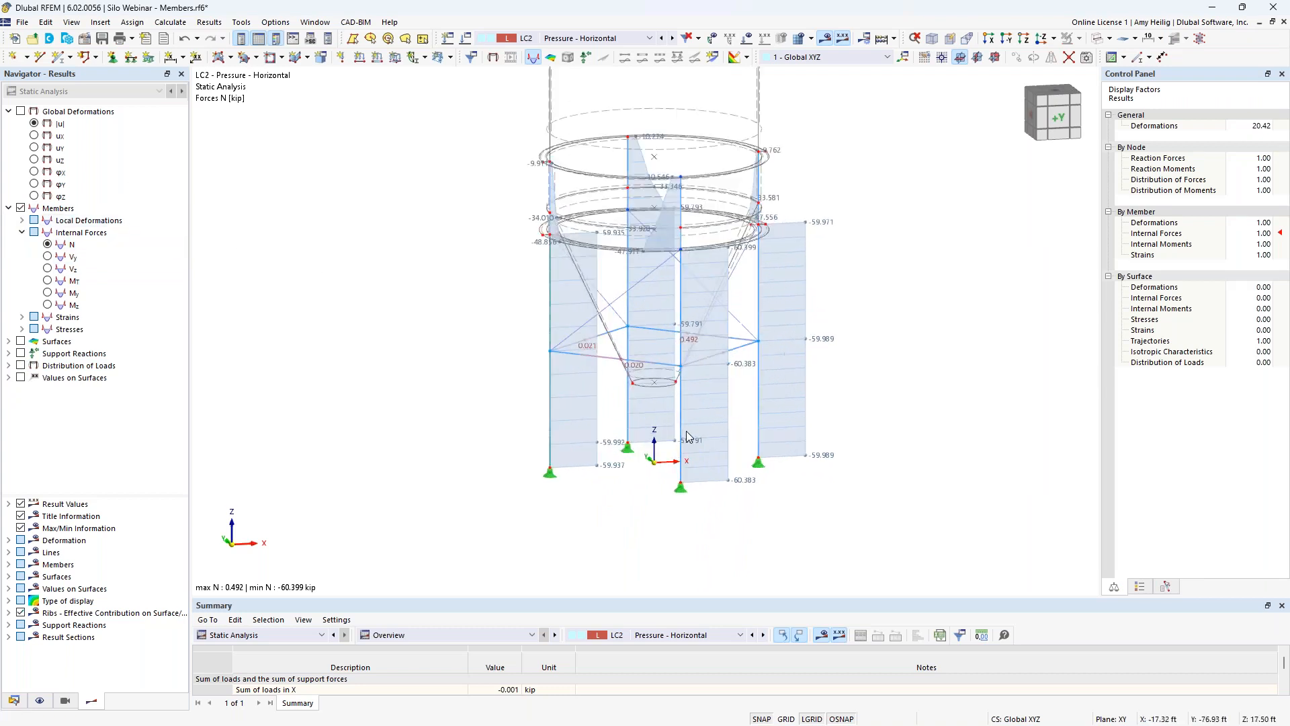
Step: Review the members' shear force Vz and the moments My and Mz for LC2
click(48, 269)
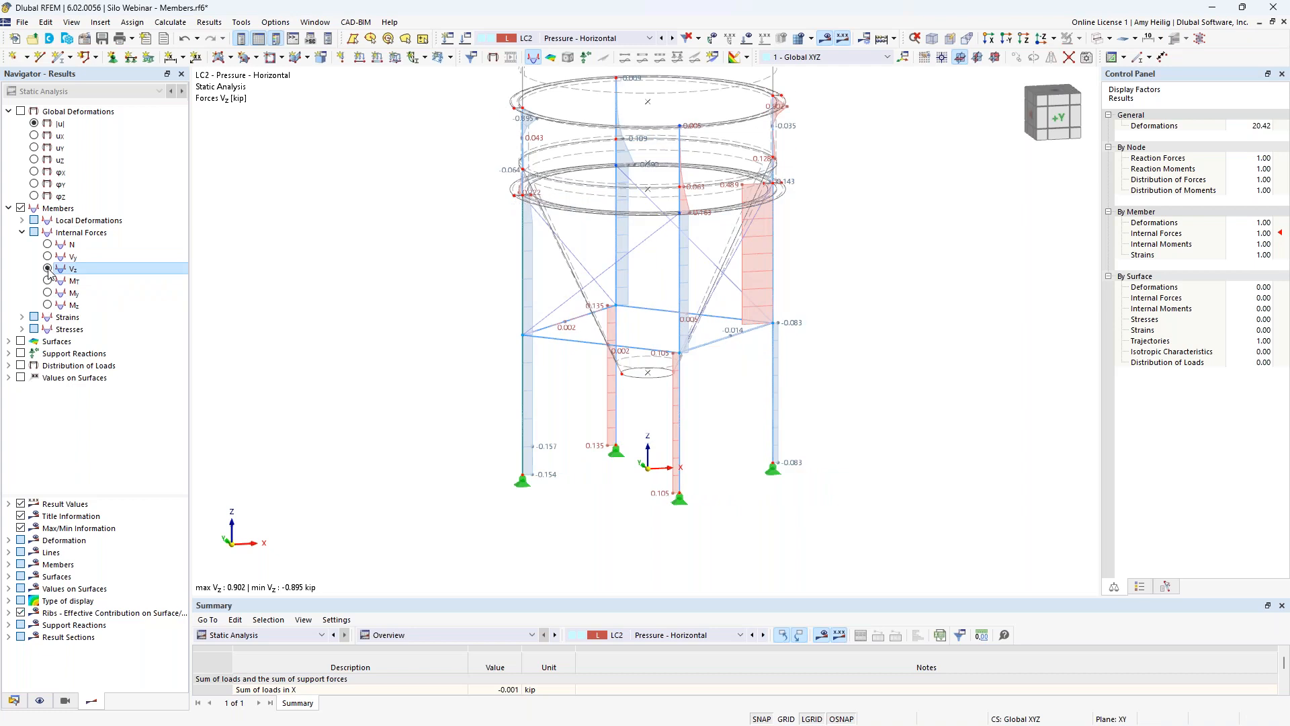
click(48, 293)
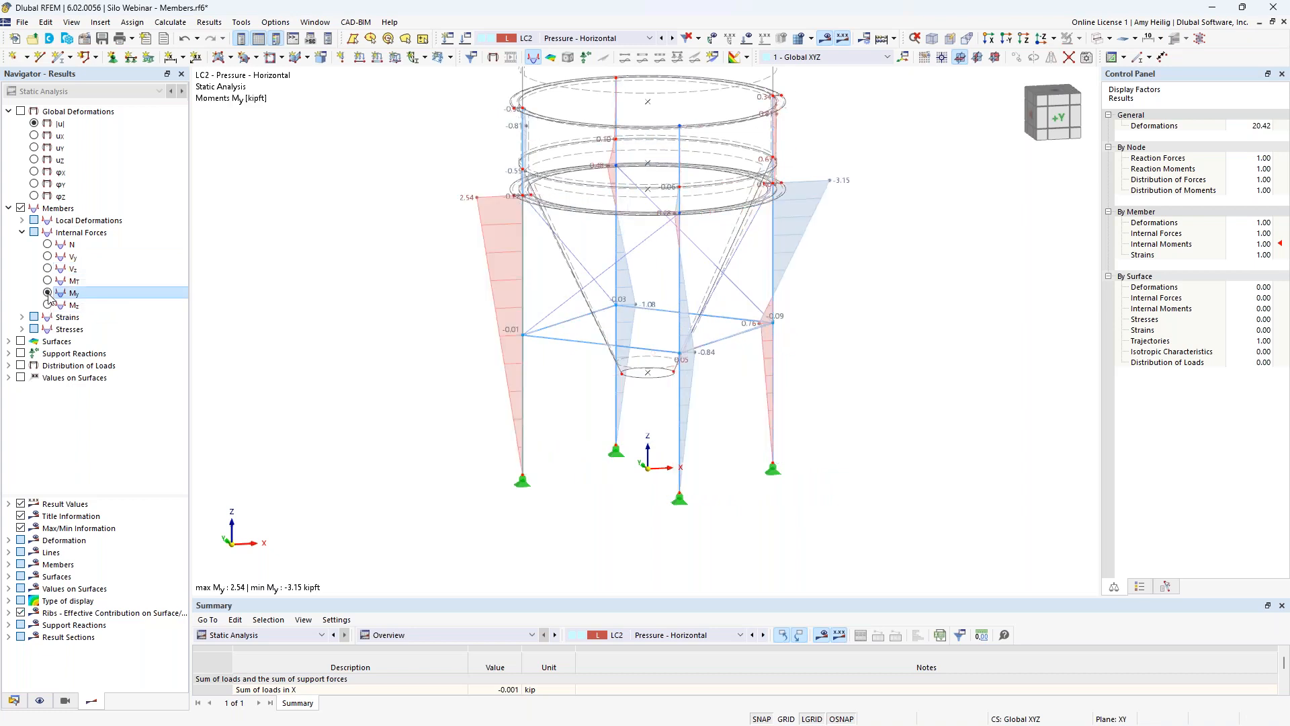
click(47, 305)
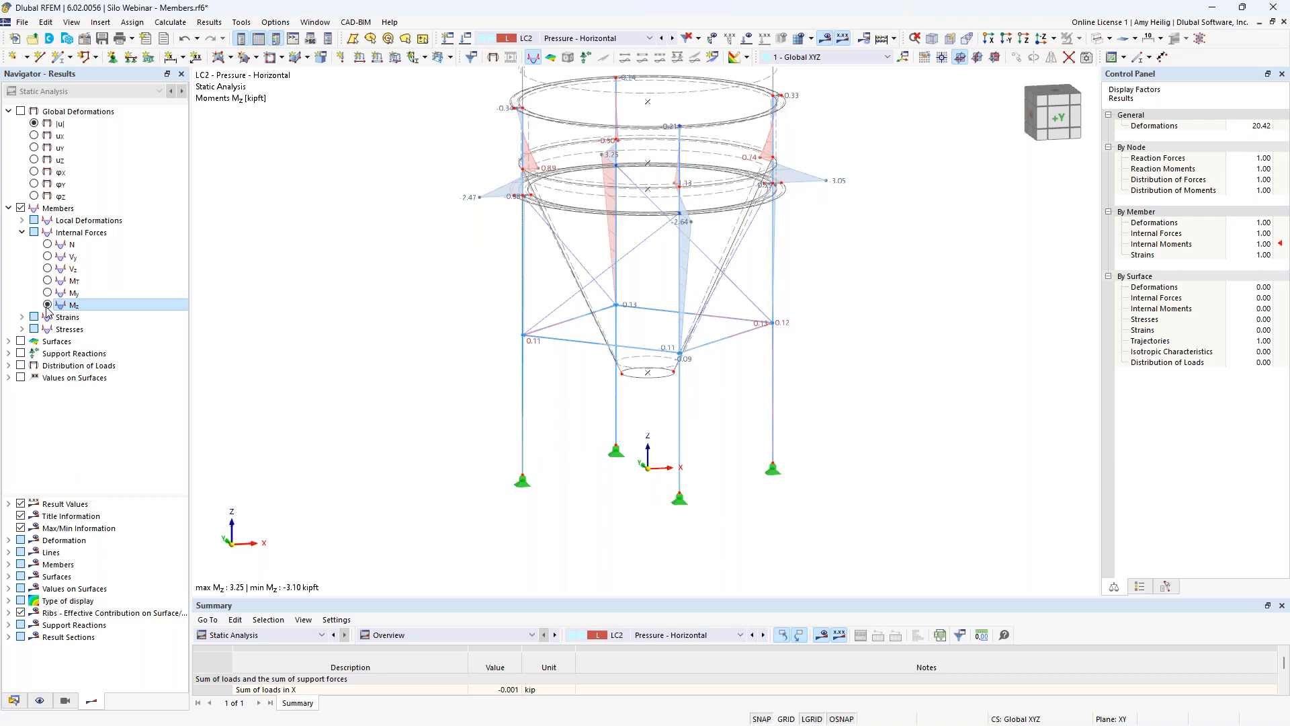
Step: Display the members' axial forces N for load combination CO3
click(627, 42)
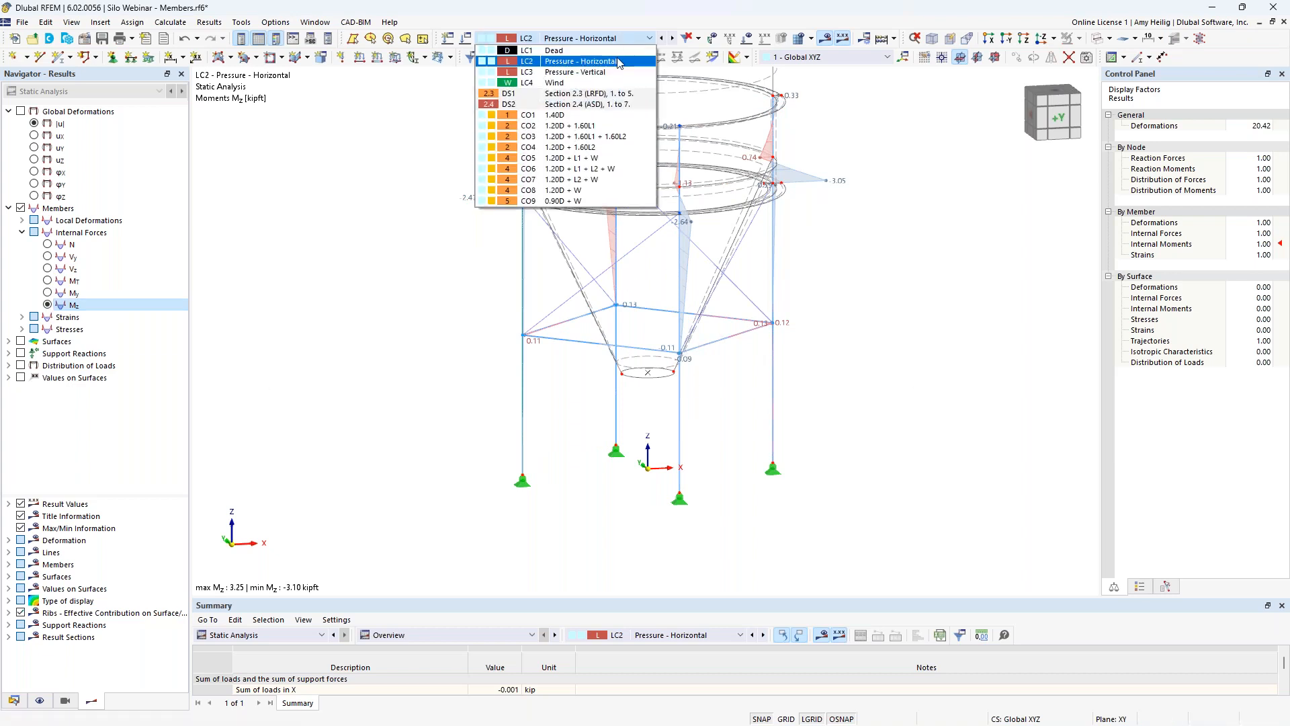
click(608, 139)
click(57, 245)
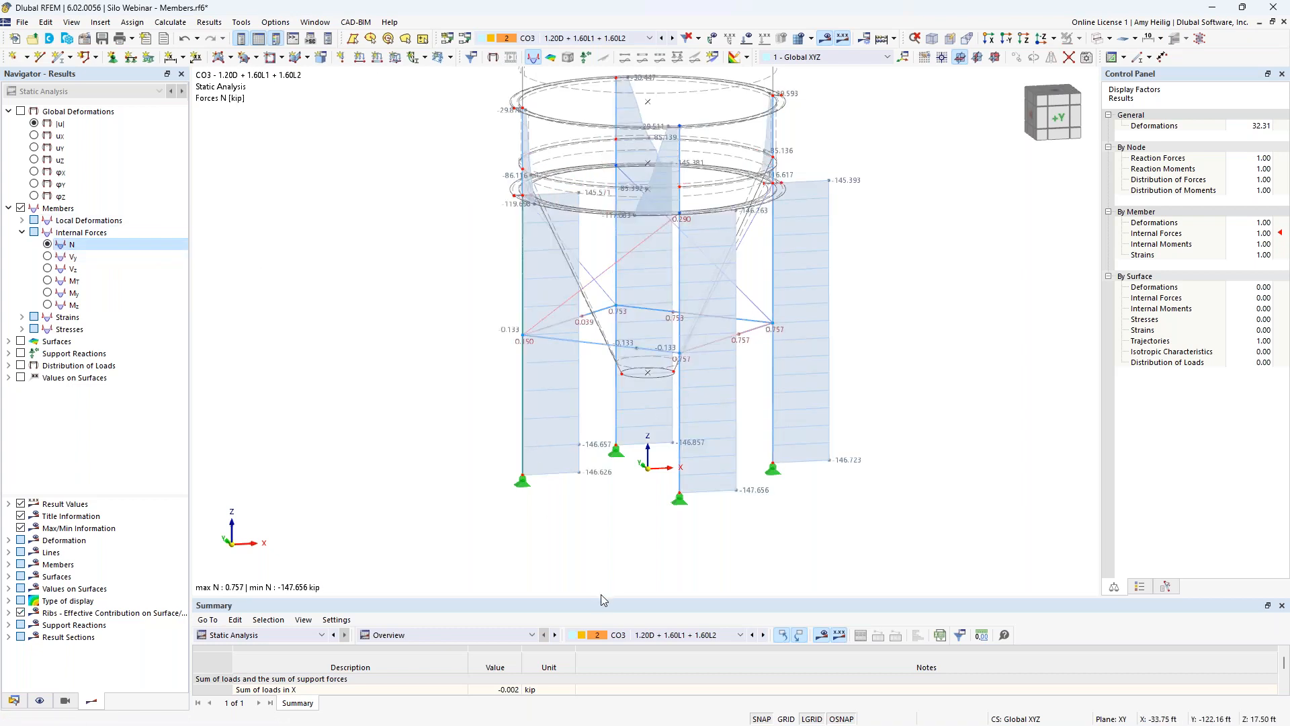
Step: Enlarge the results table, switch it to Results by Member to view the internal forces, and reduce its height again
drag(601, 599, 607, 473)
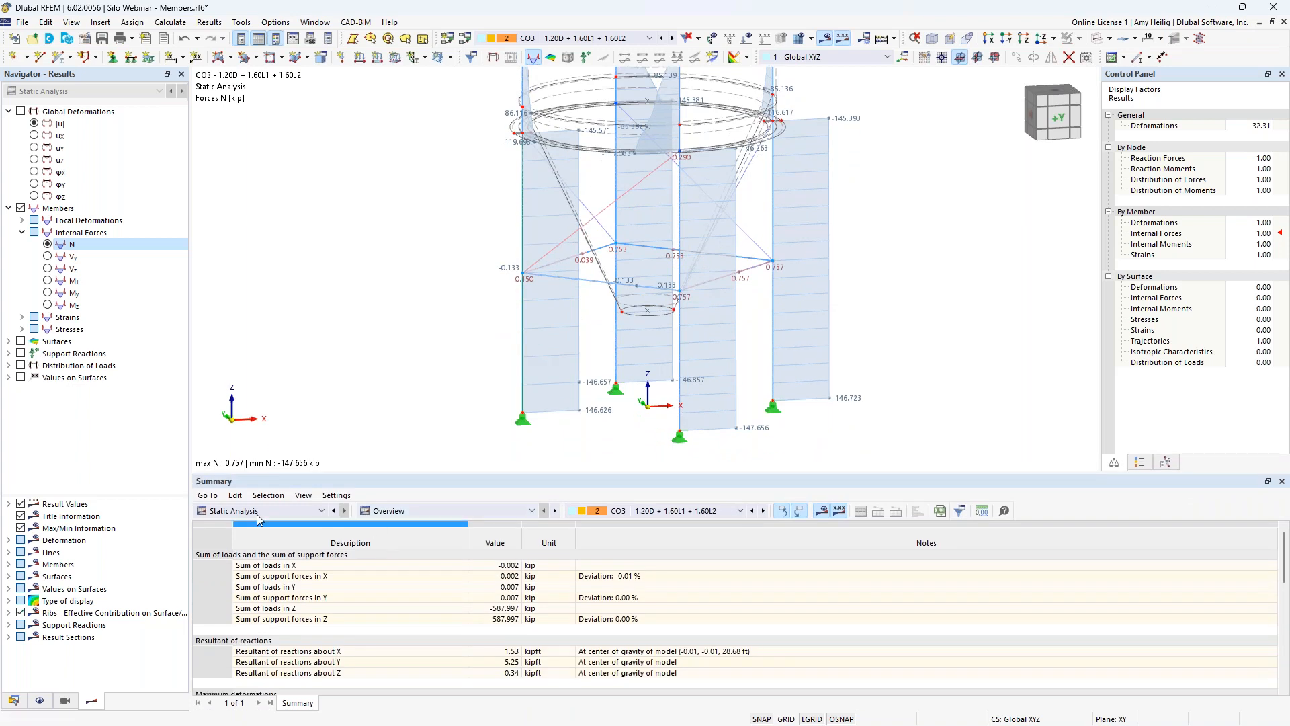
click(380, 512)
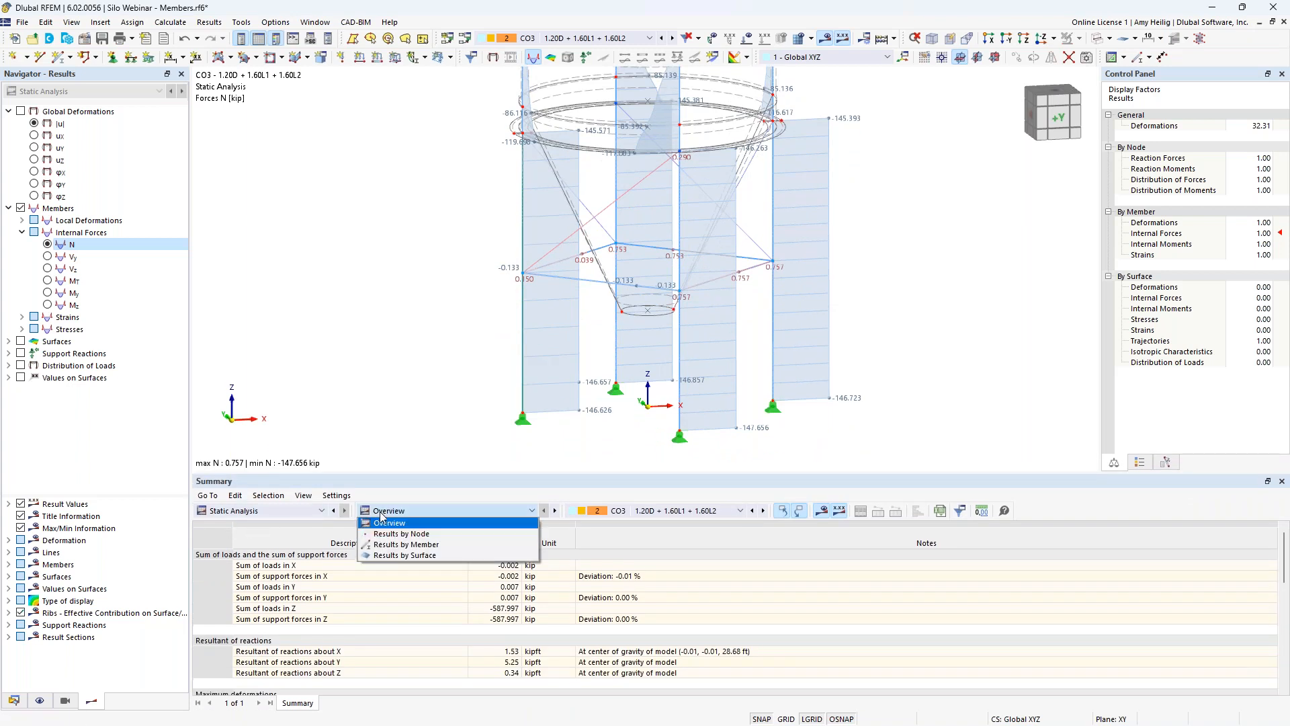
click(395, 548)
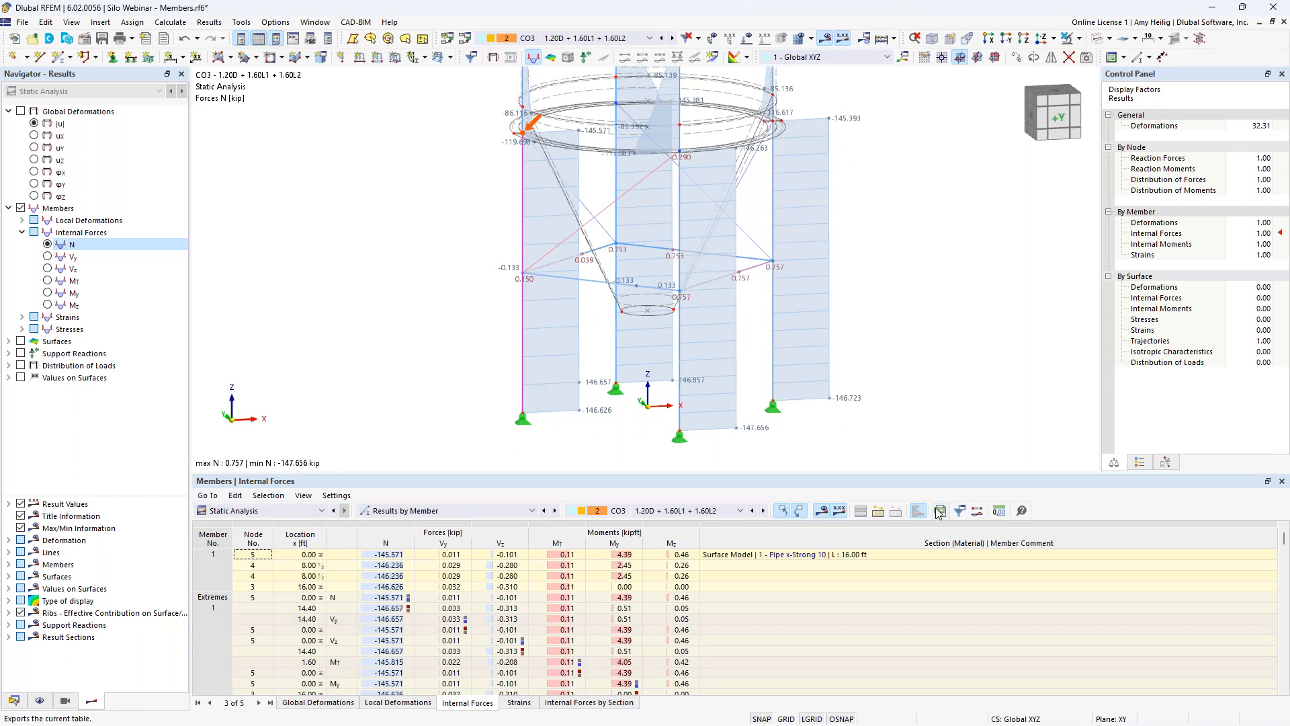
drag(875, 475, 873, 563)
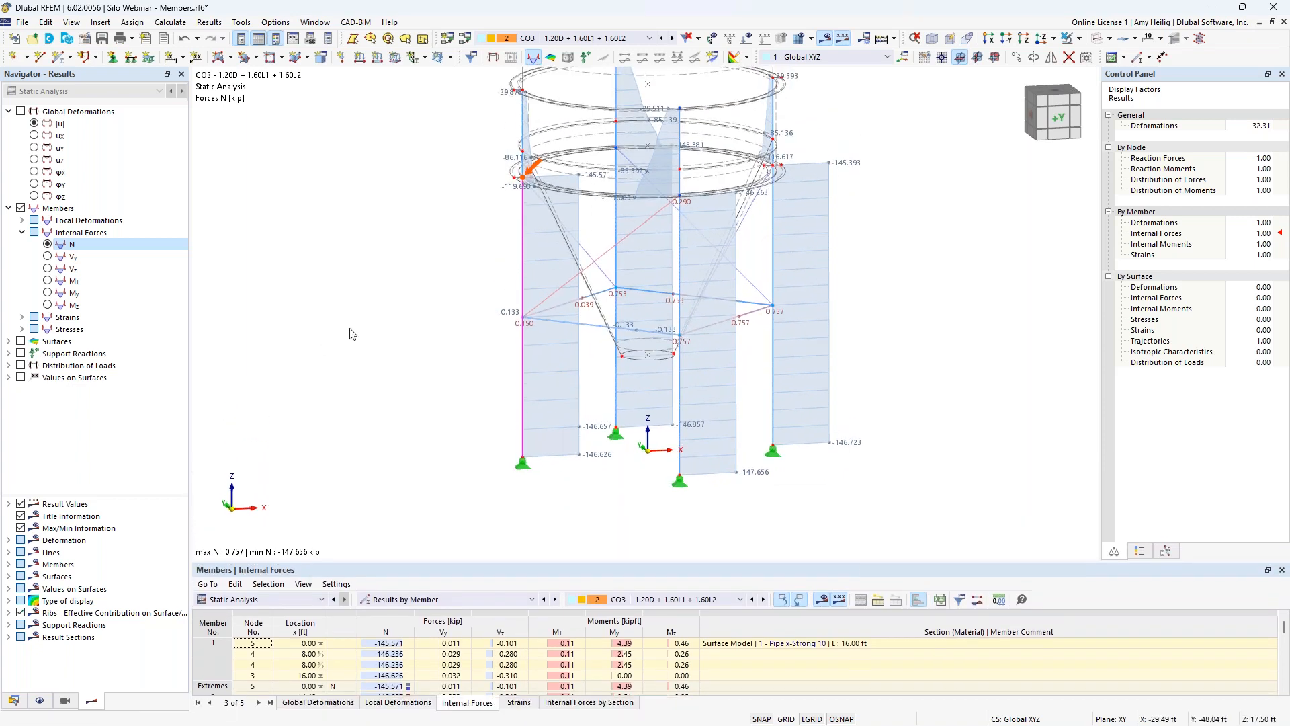
Step: Turn off the member results and display the surface results on the silo shell for CO3
click(8, 209)
click(20, 208)
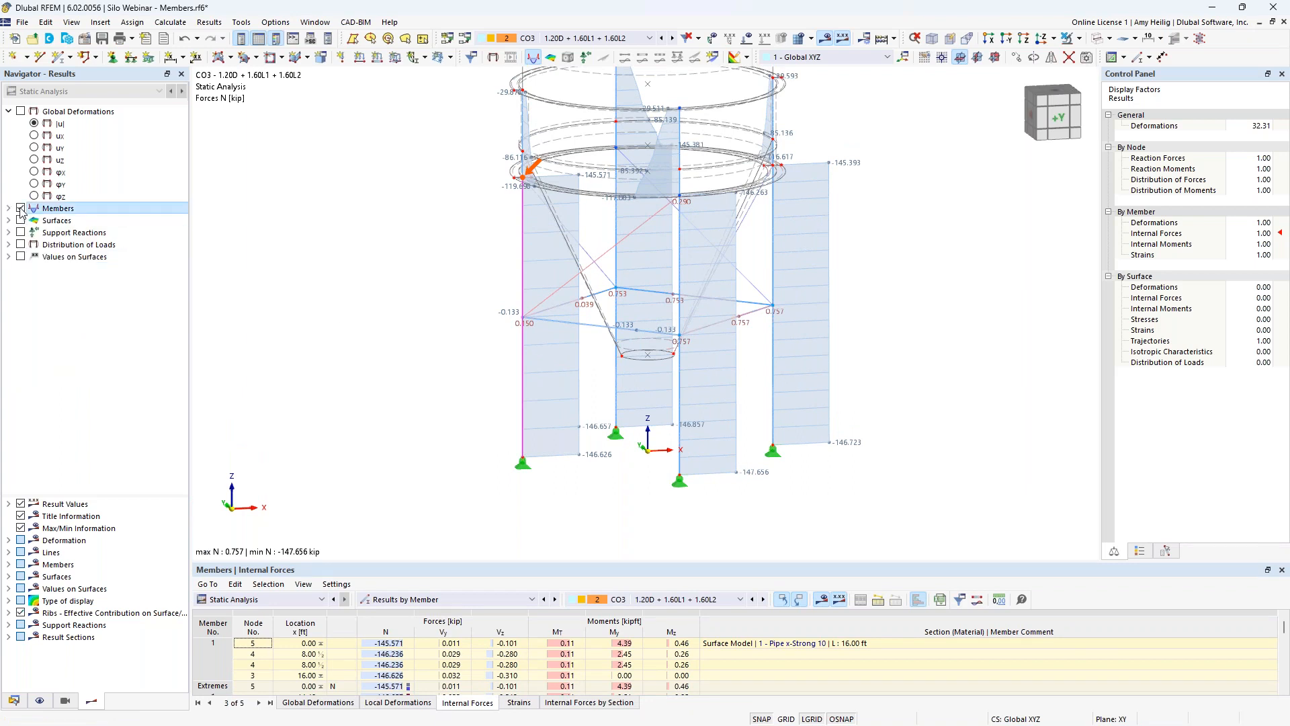
click(9, 221)
click(21, 221)
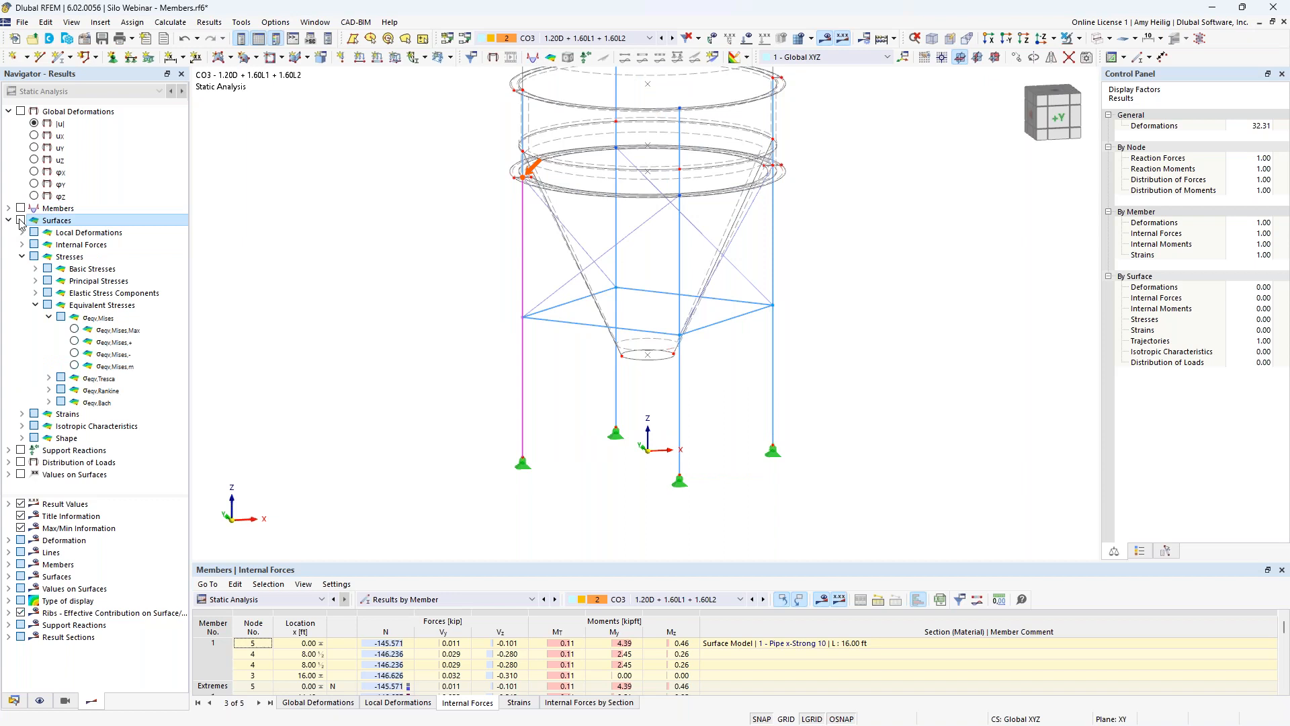
scroll(536, 273, down, 4)
middle_drag(537, 248, 579, 442)
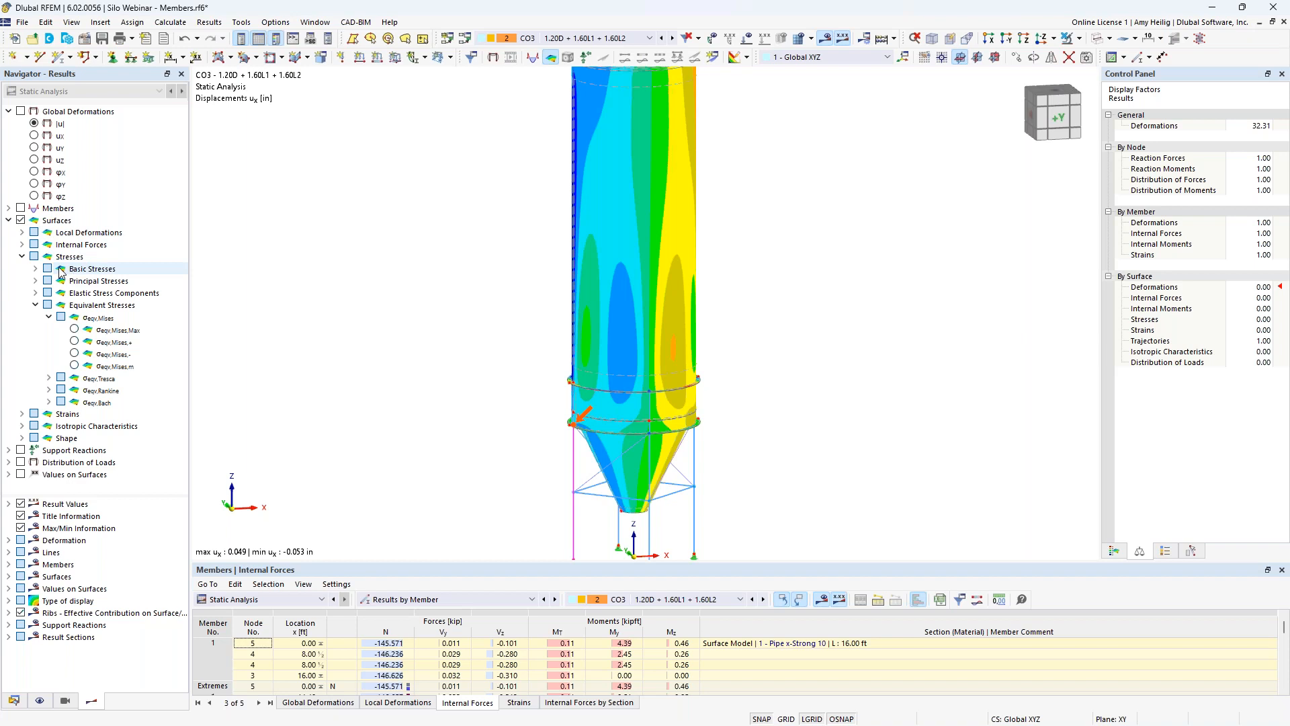
Step: Show the maximum von Mises equivalent stresses on the silo surfaces together with their color scale
click(75, 330)
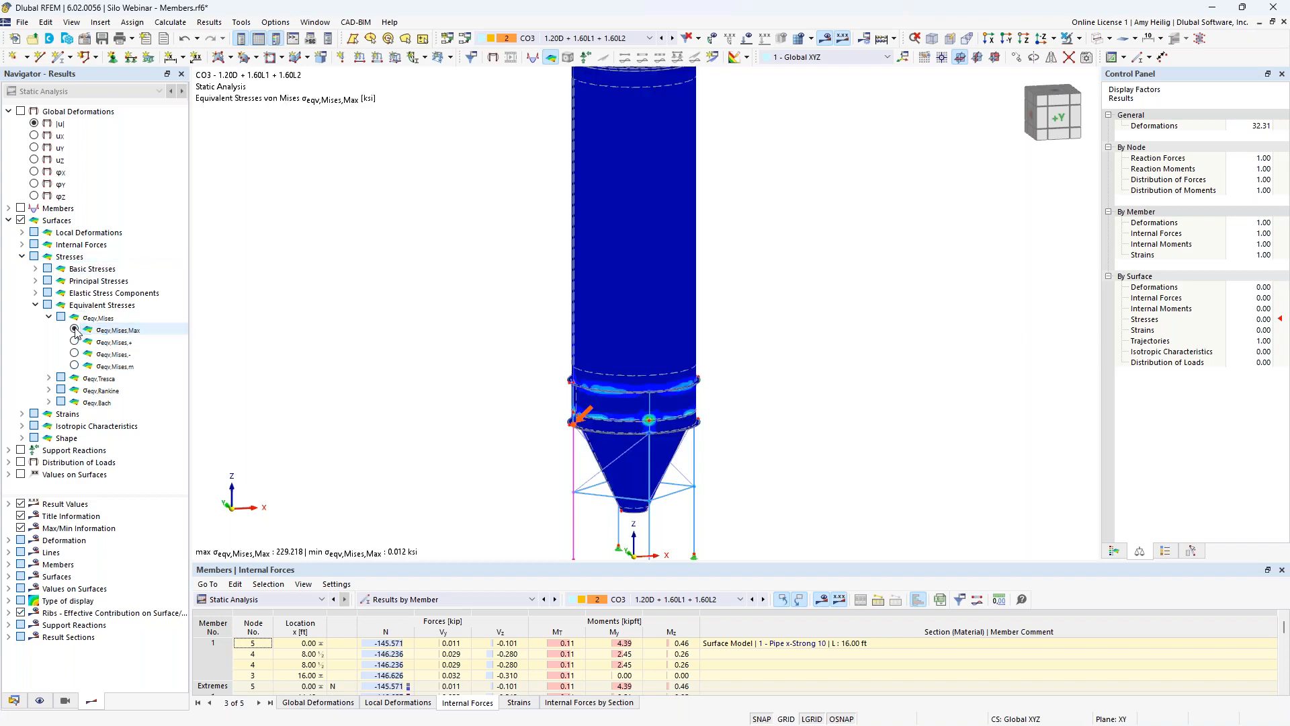
middle_drag(469, 392, 480, 316)
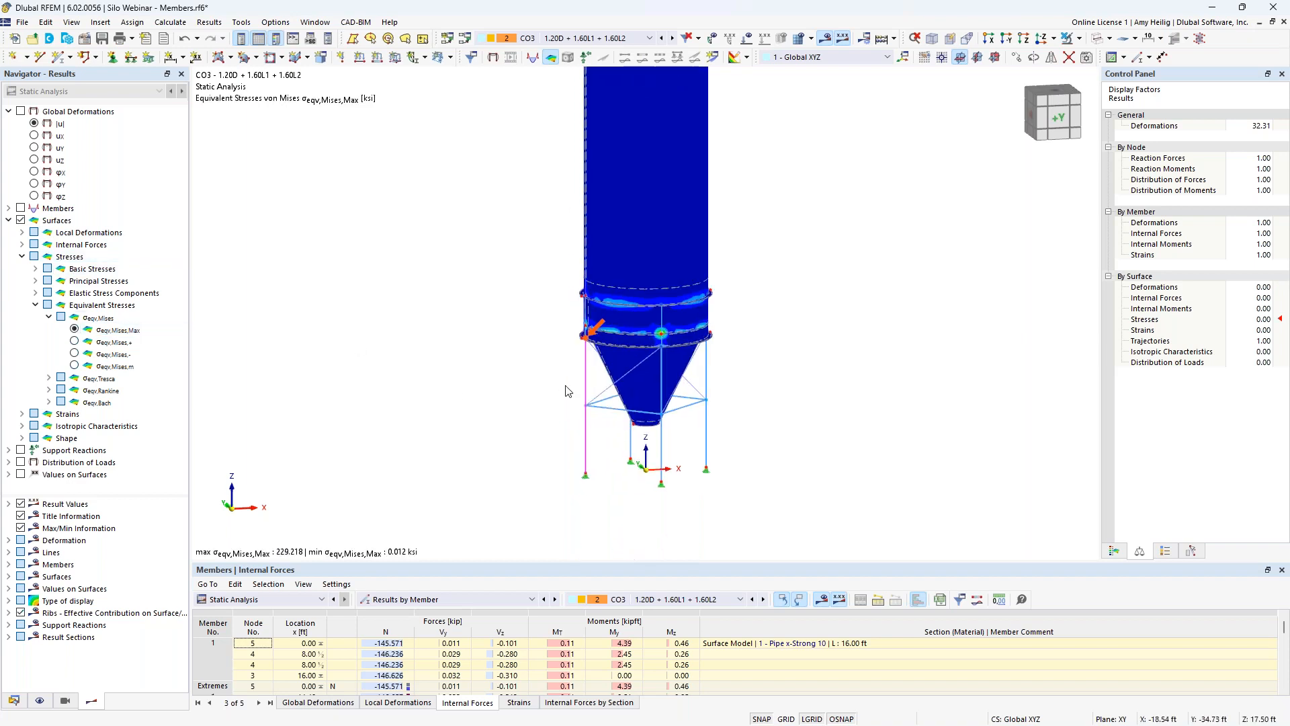
click(1114, 551)
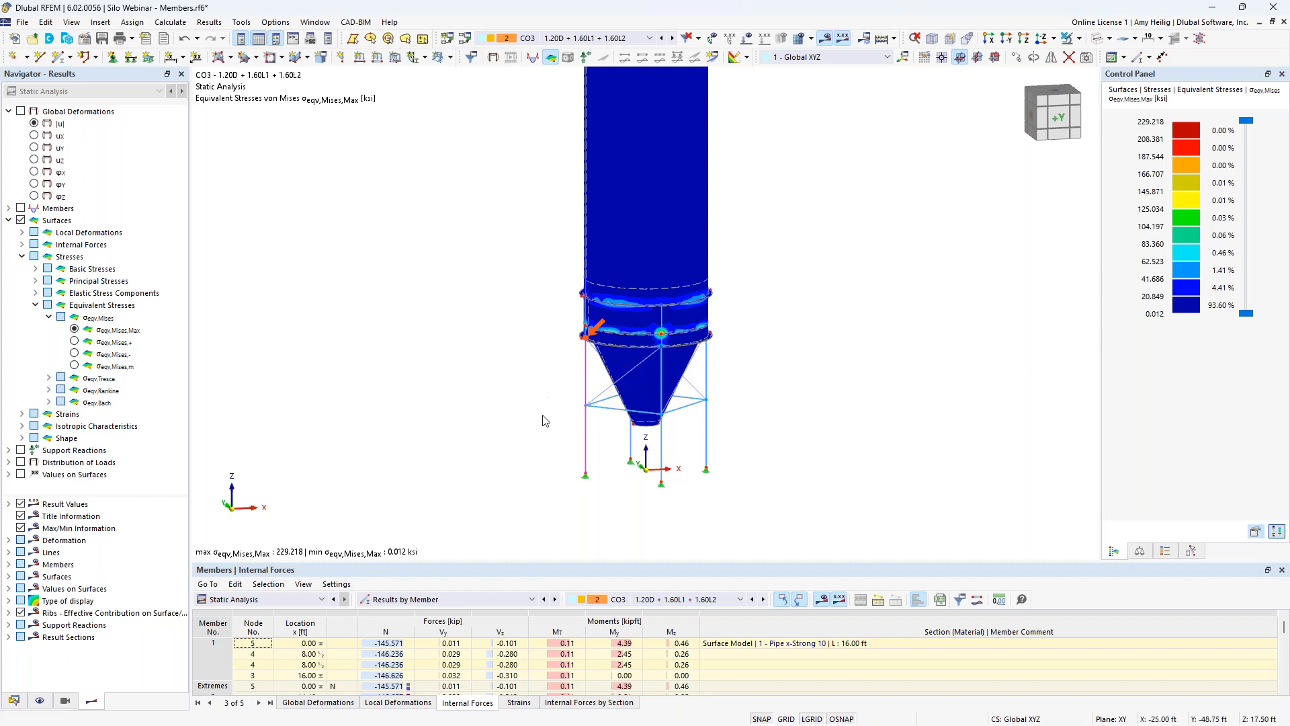
Step: Turn on the surface model display for members to show the silo leg modelled as surfaces
scroll(604, 375, up, 2)
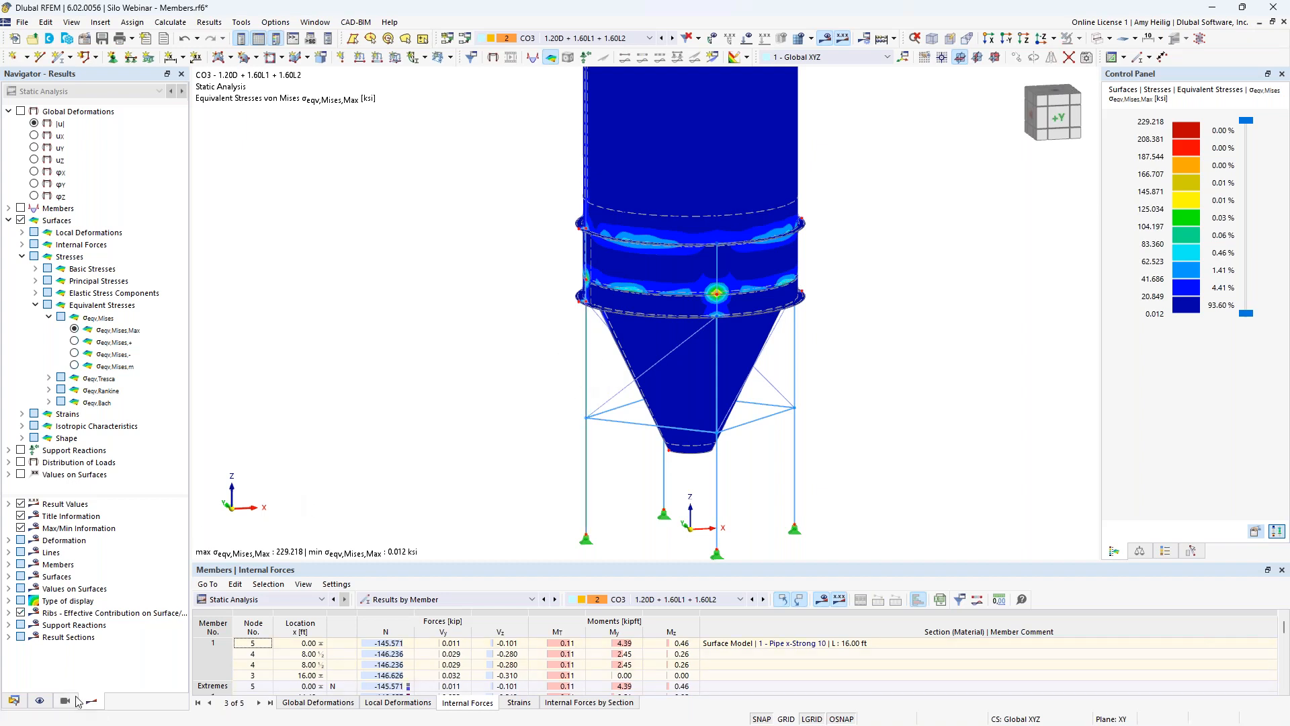
click(40, 700)
scroll(77, 269, up, 9)
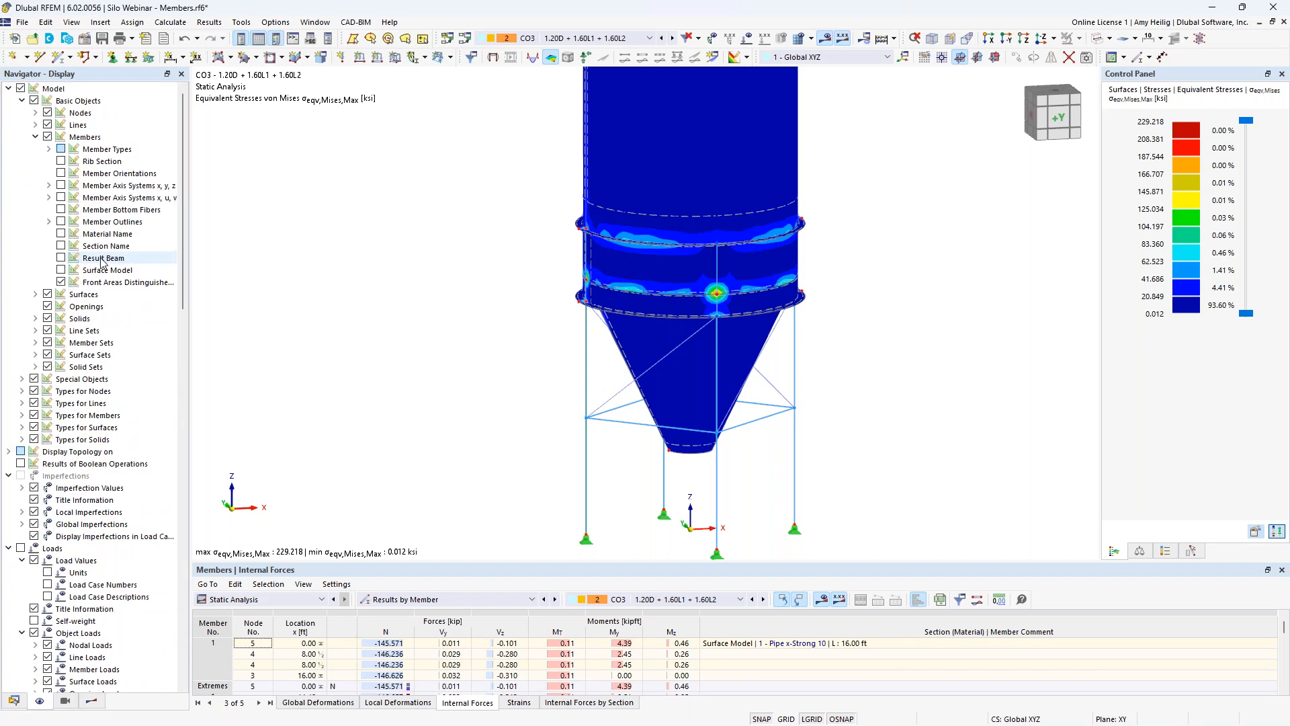
click(61, 270)
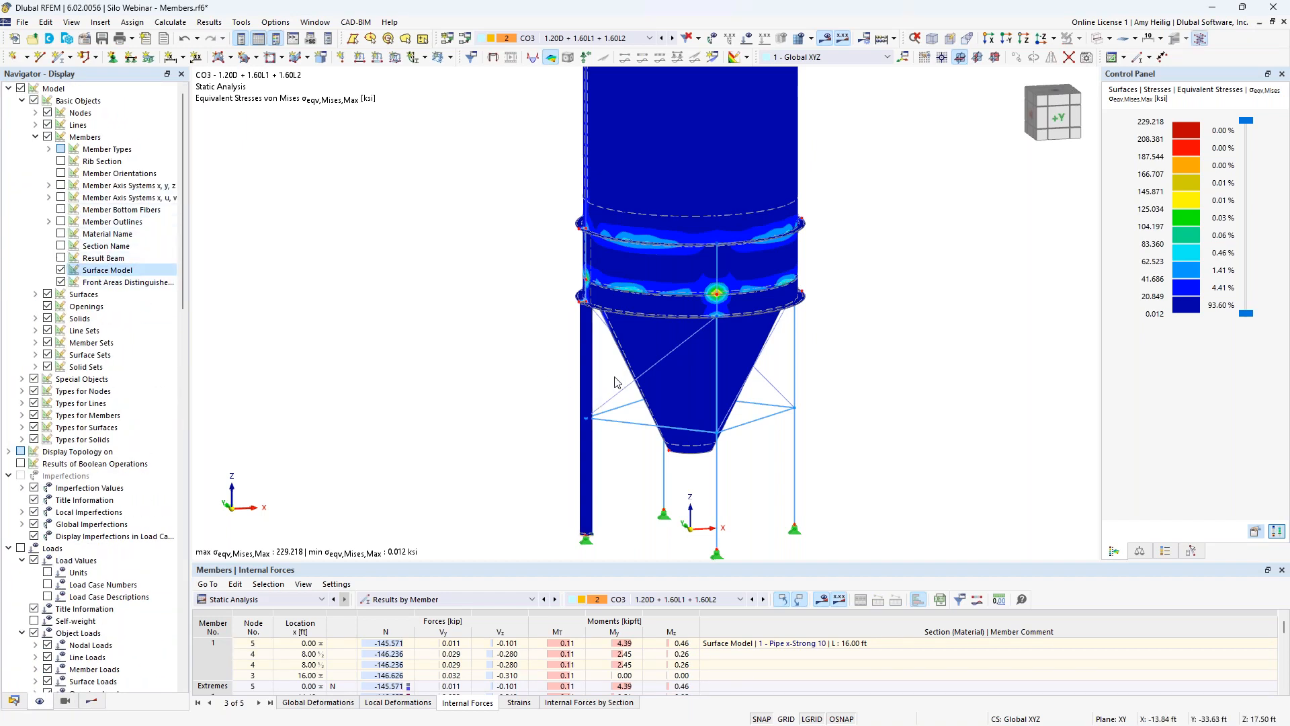
Step: Isolate the selected surface-model leg and examine the von Mises stress distribution around its upper end
click(1079, 38)
click(1077, 54)
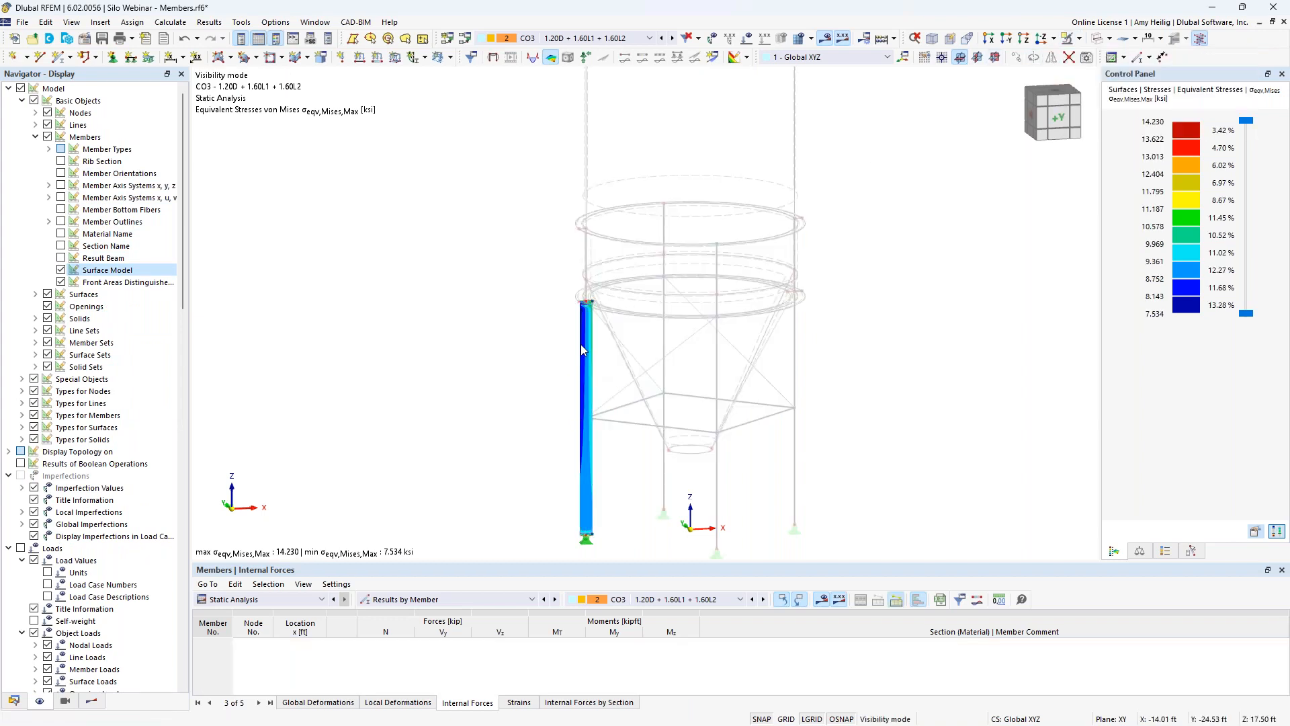
scroll(586, 328, up, 5)
scroll(575, 230, up, 6)
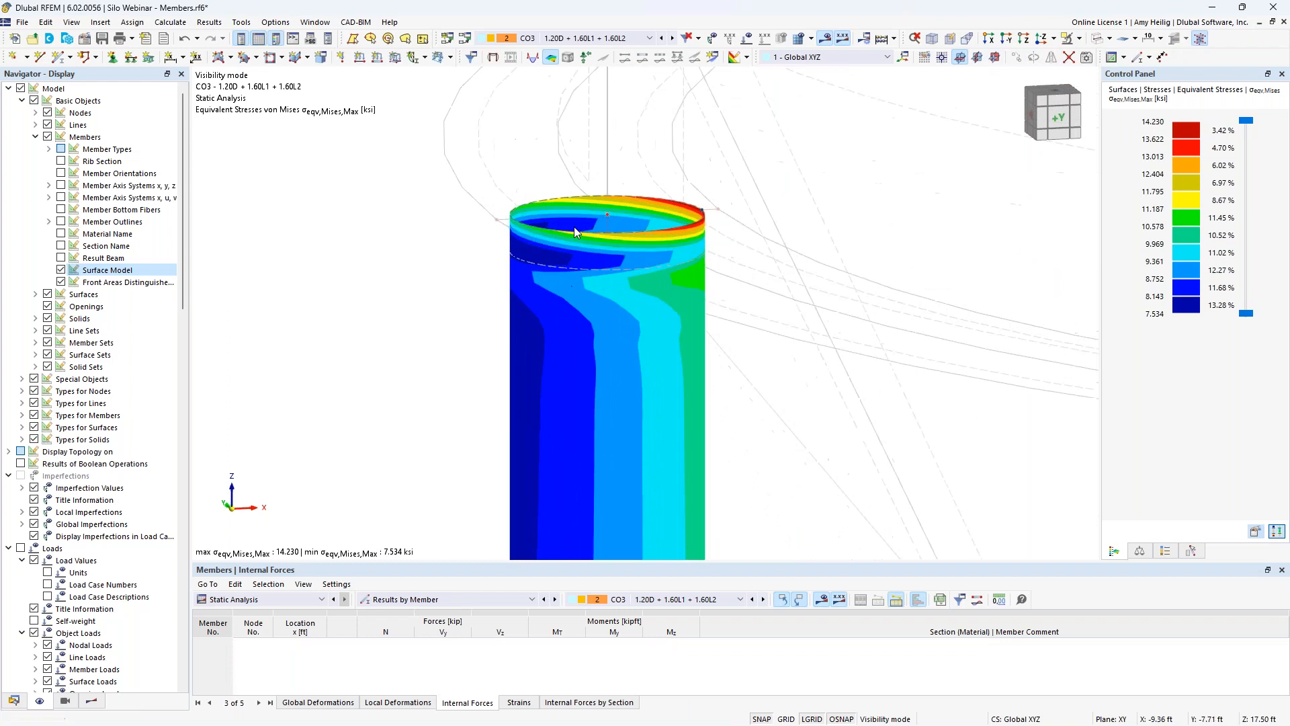
scroll(631, 331, down, 2)
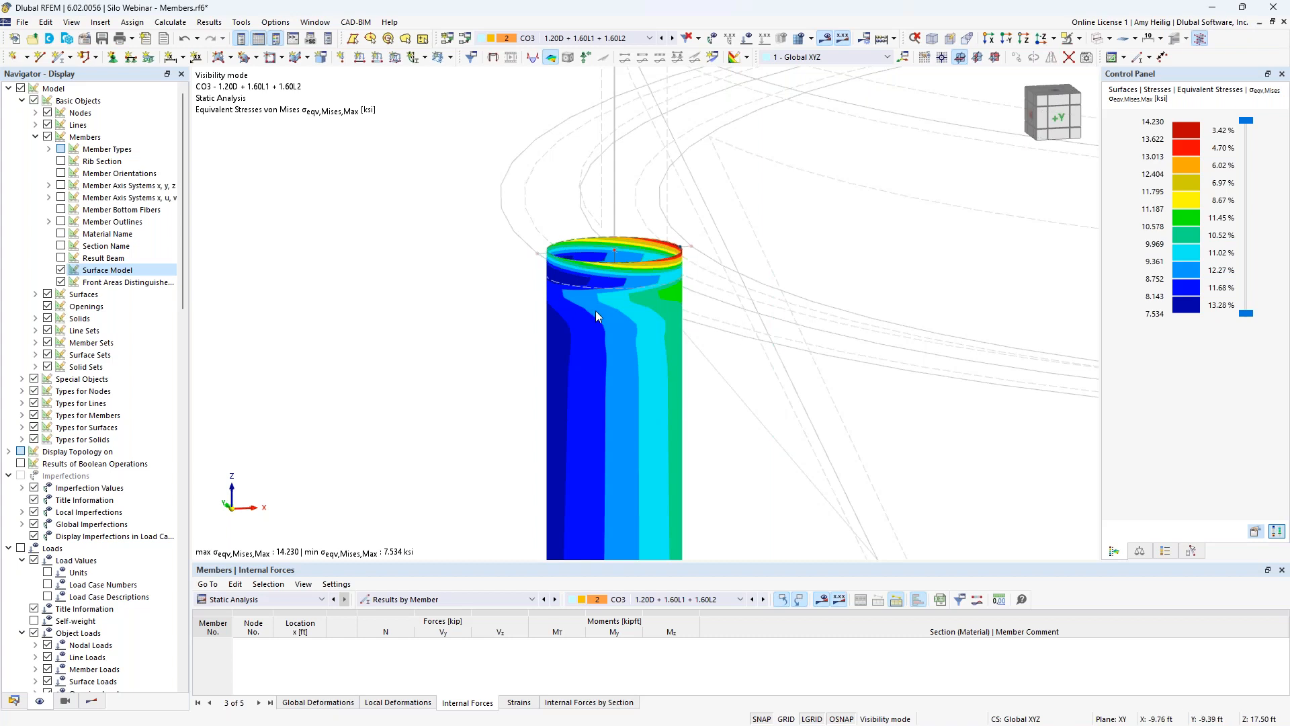
scroll(595, 311, down, 1)
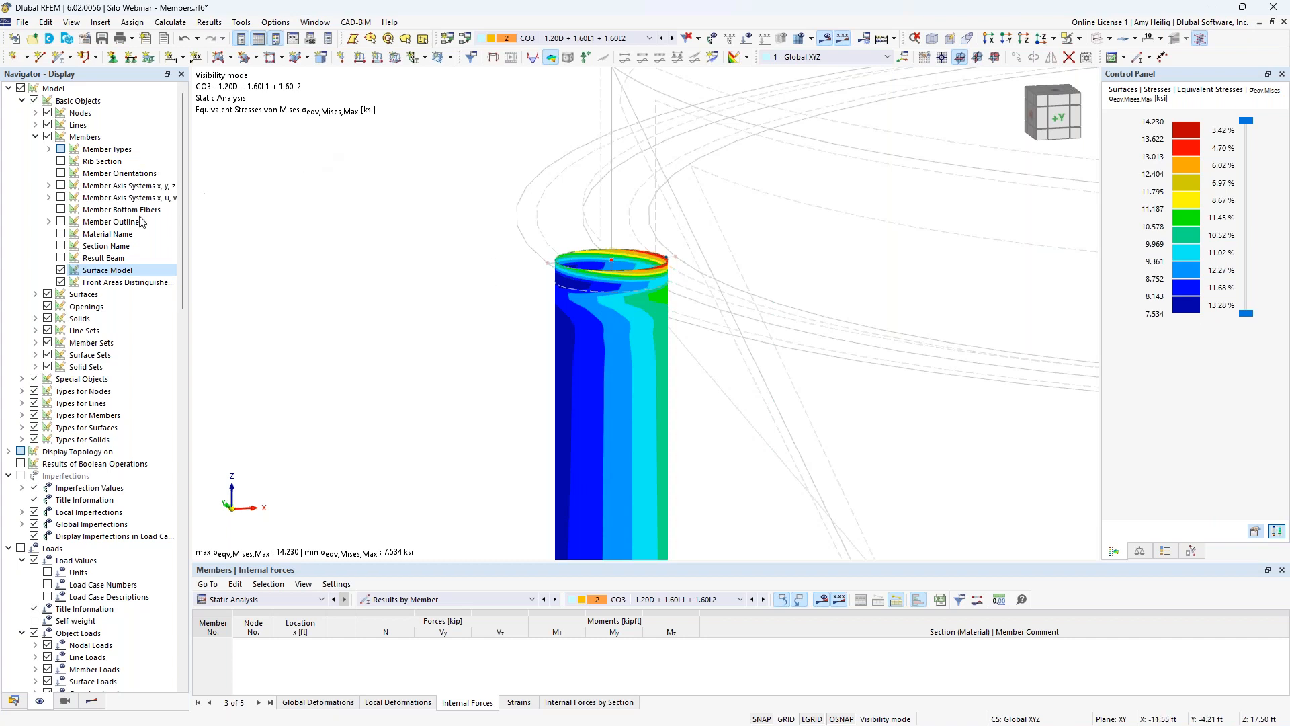
Step: Turn off the members' surface model display, cancel visibility mode, and return to the results navigator for the full silo
click(61, 271)
scroll(685, 280, down, 3)
scroll(624, 391, down, 2)
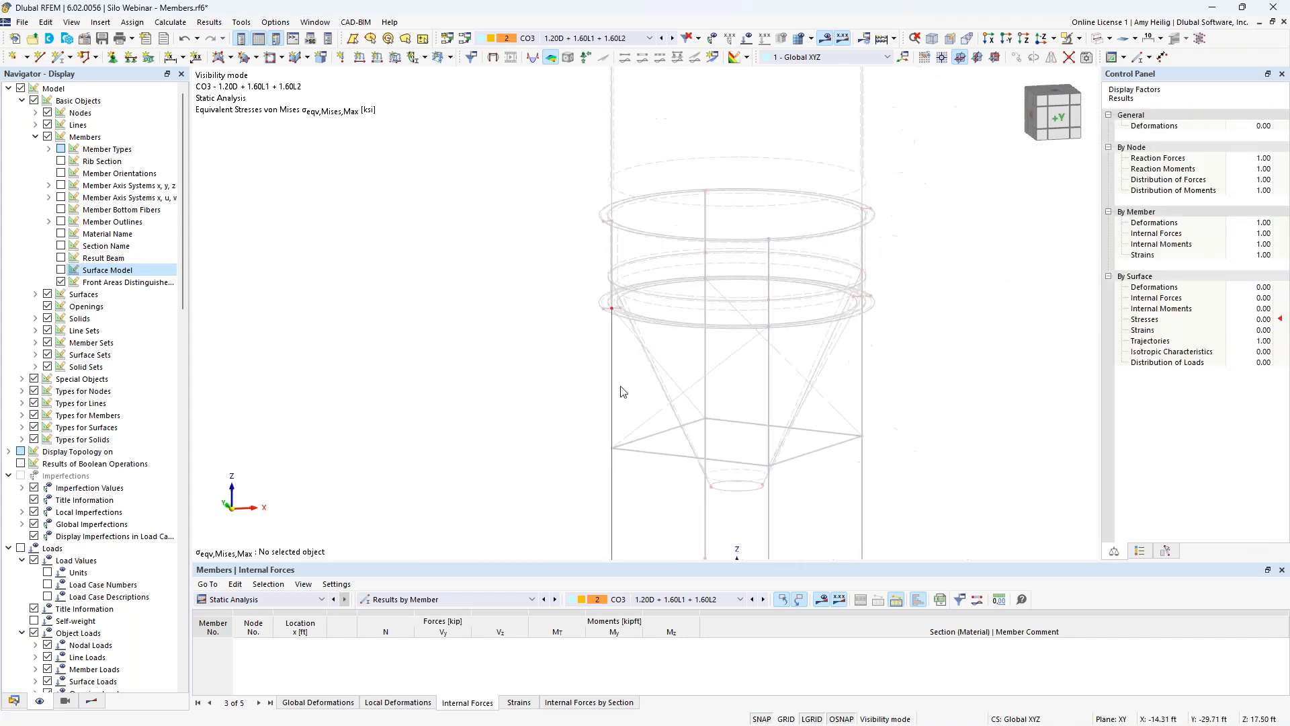
click(1080, 39)
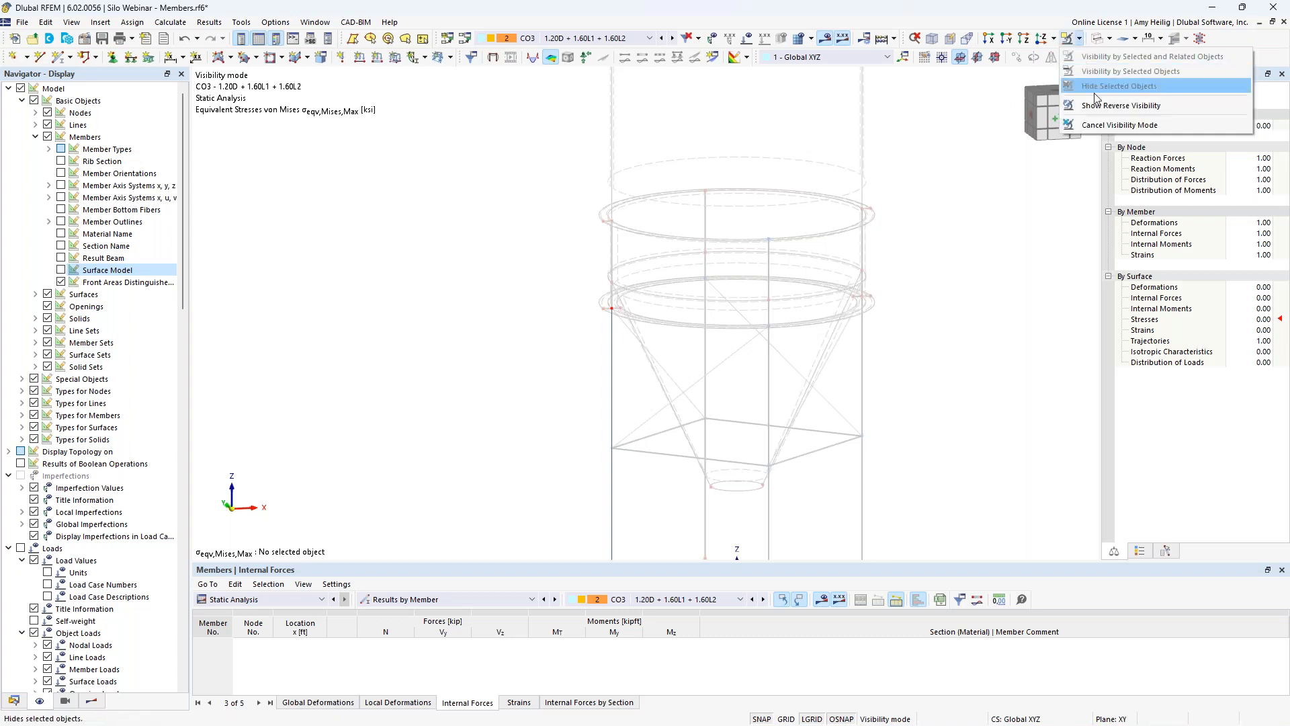
click(1095, 125)
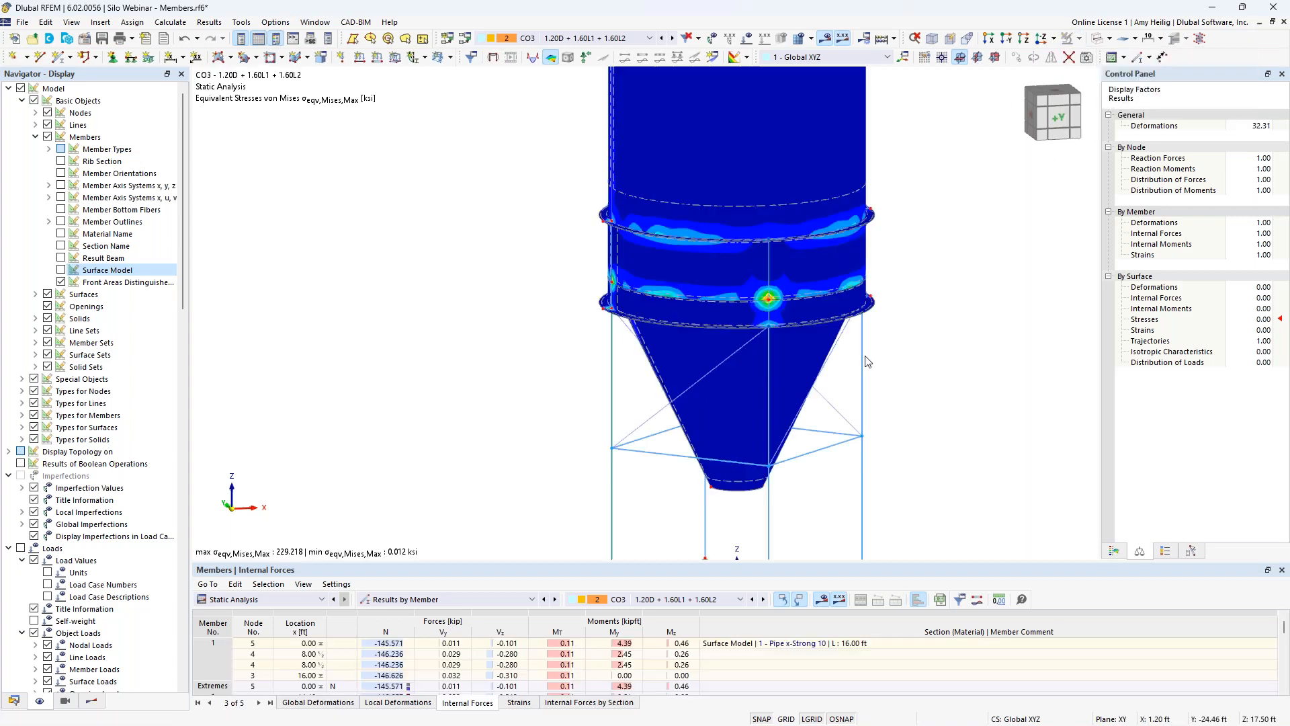
middle_drag(936, 369, 815, 350)
scroll(813, 350, down, 1)
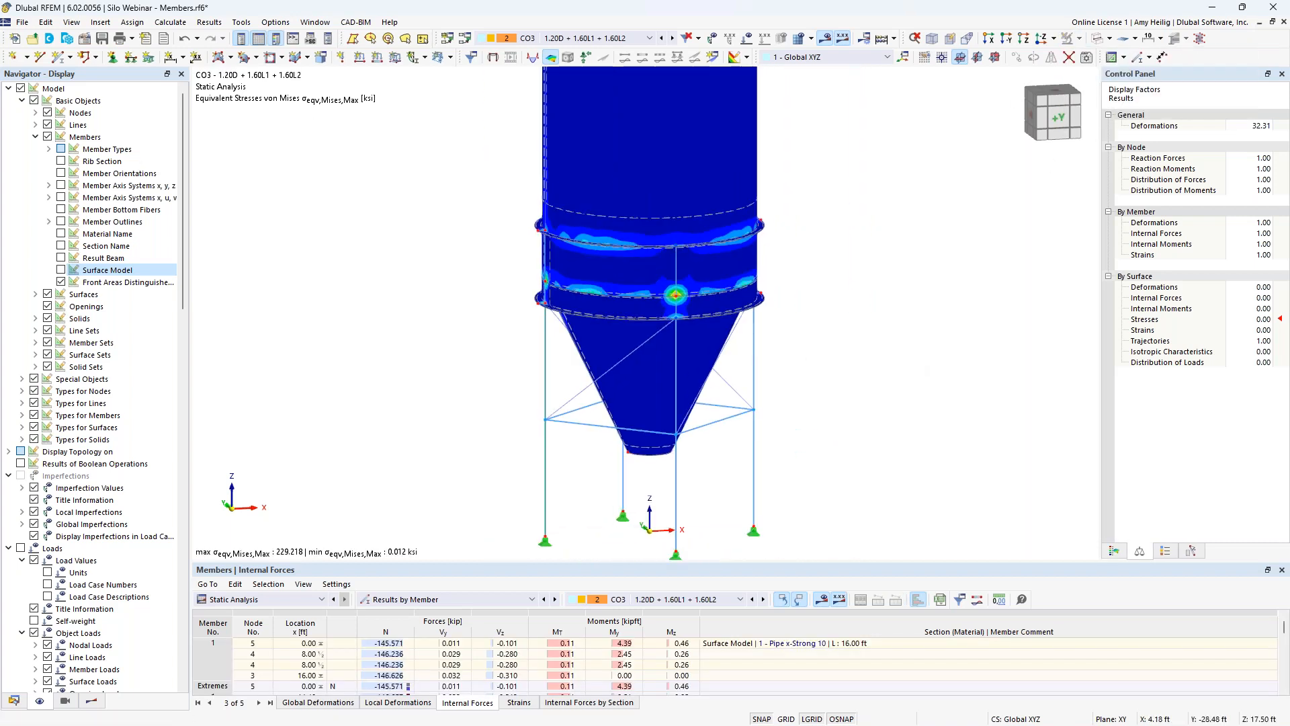
middle_drag(840, 302, 841, 370)
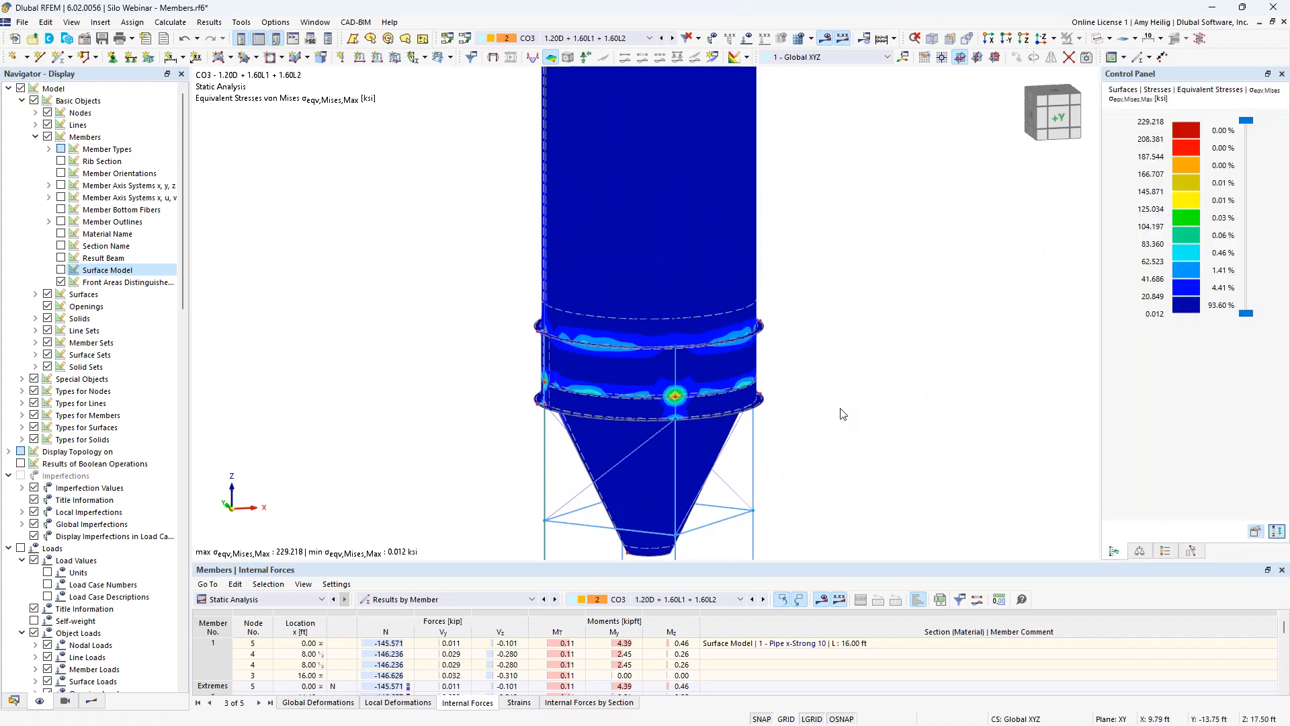
middle_drag(843, 413, 851, 367)
click(92, 701)
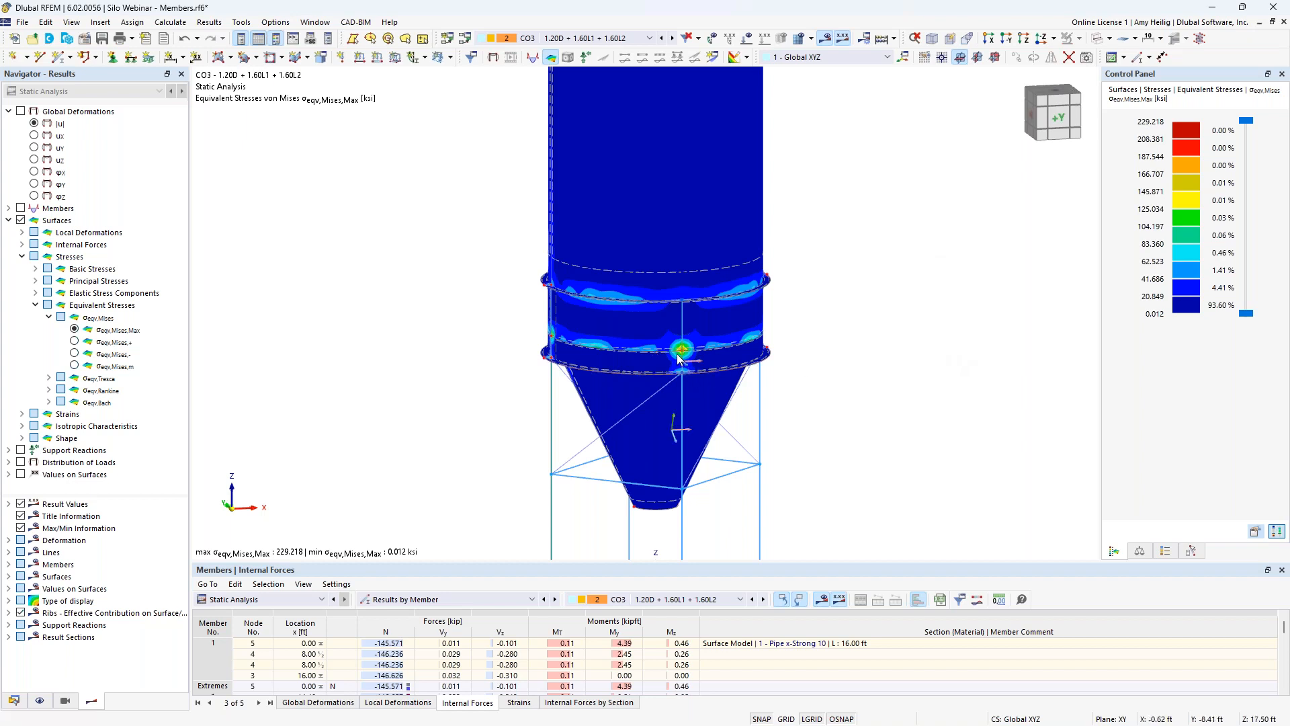
Step: Set the surface result smoothing type to Constant on mesh elements and view the resulting von Mises stresses on the silo
scroll(692, 363, up, 5)
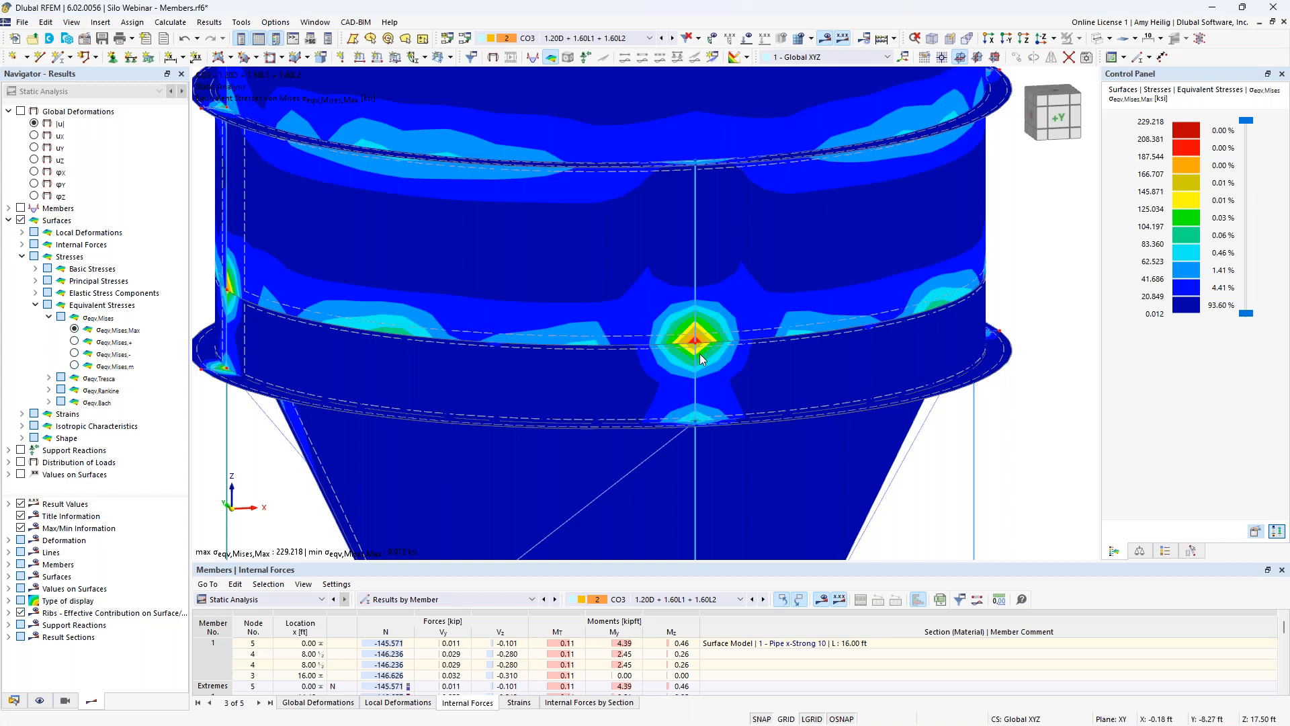
click(170, 22)
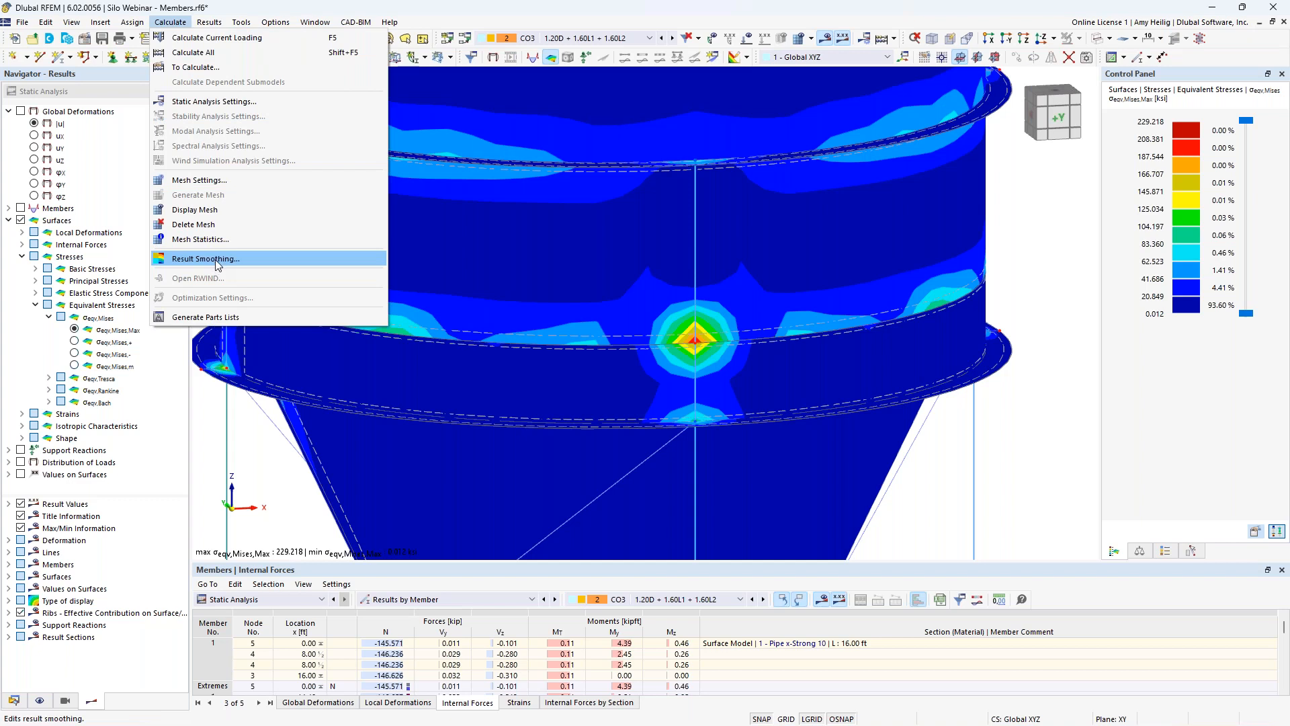
click(216, 258)
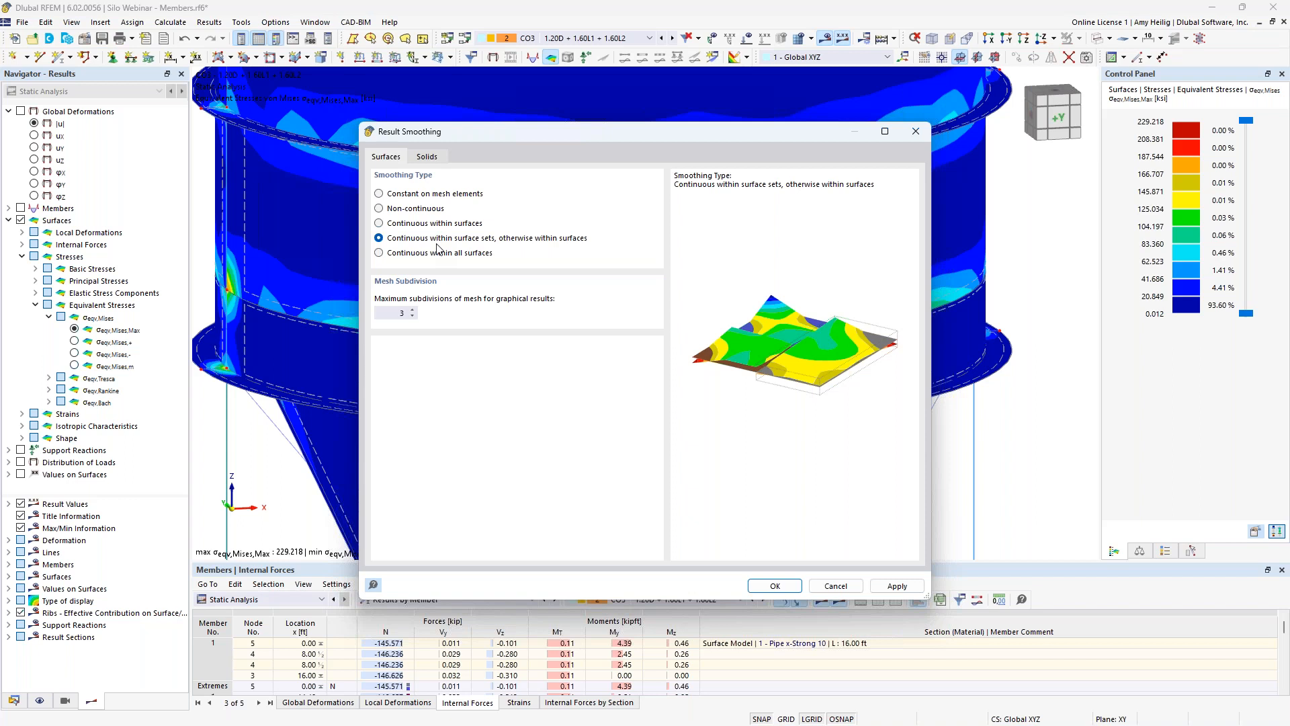
click(379, 194)
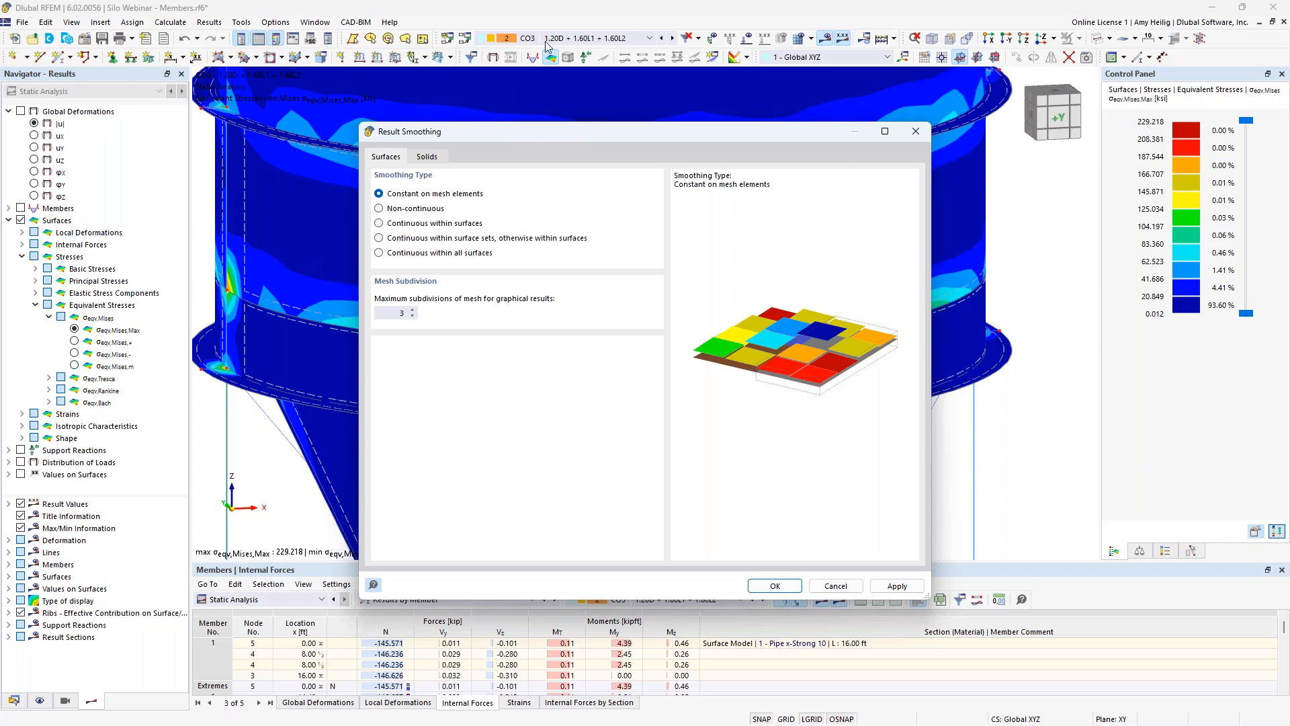
click(774, 586)
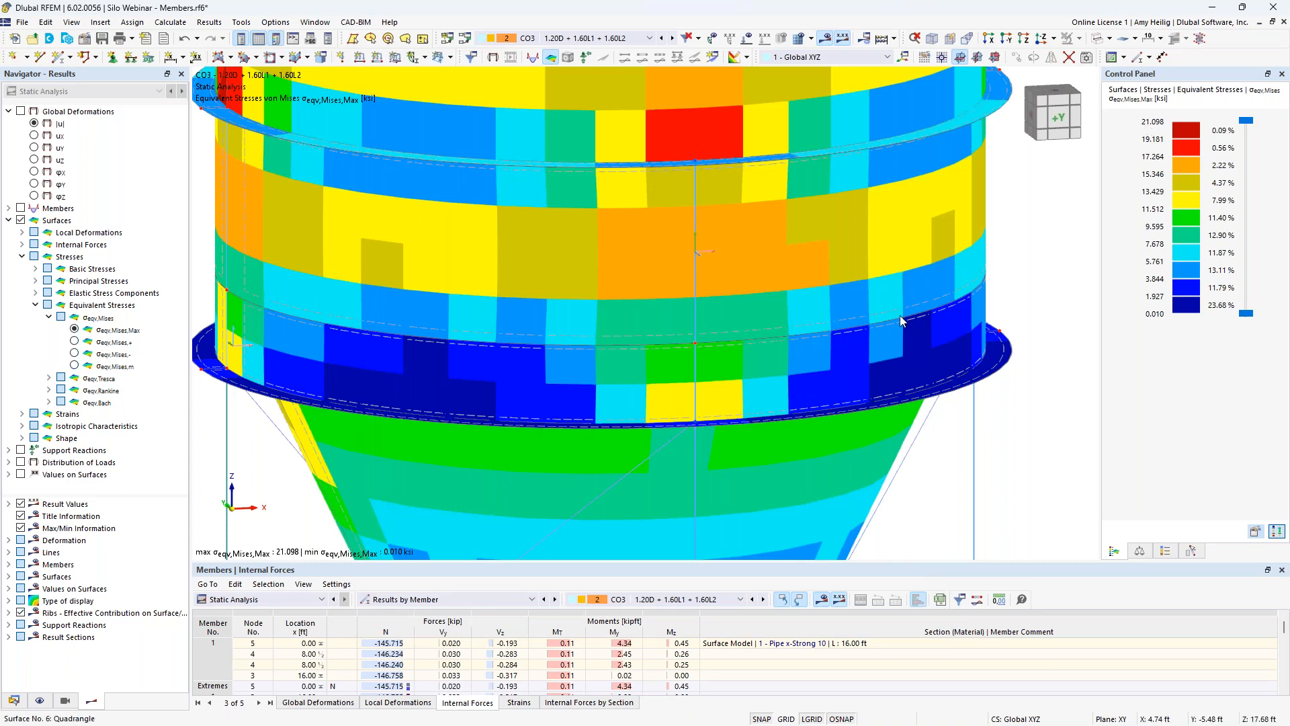
scroll(899, 322, down, 5)
scroll(899, 322, down, 4)
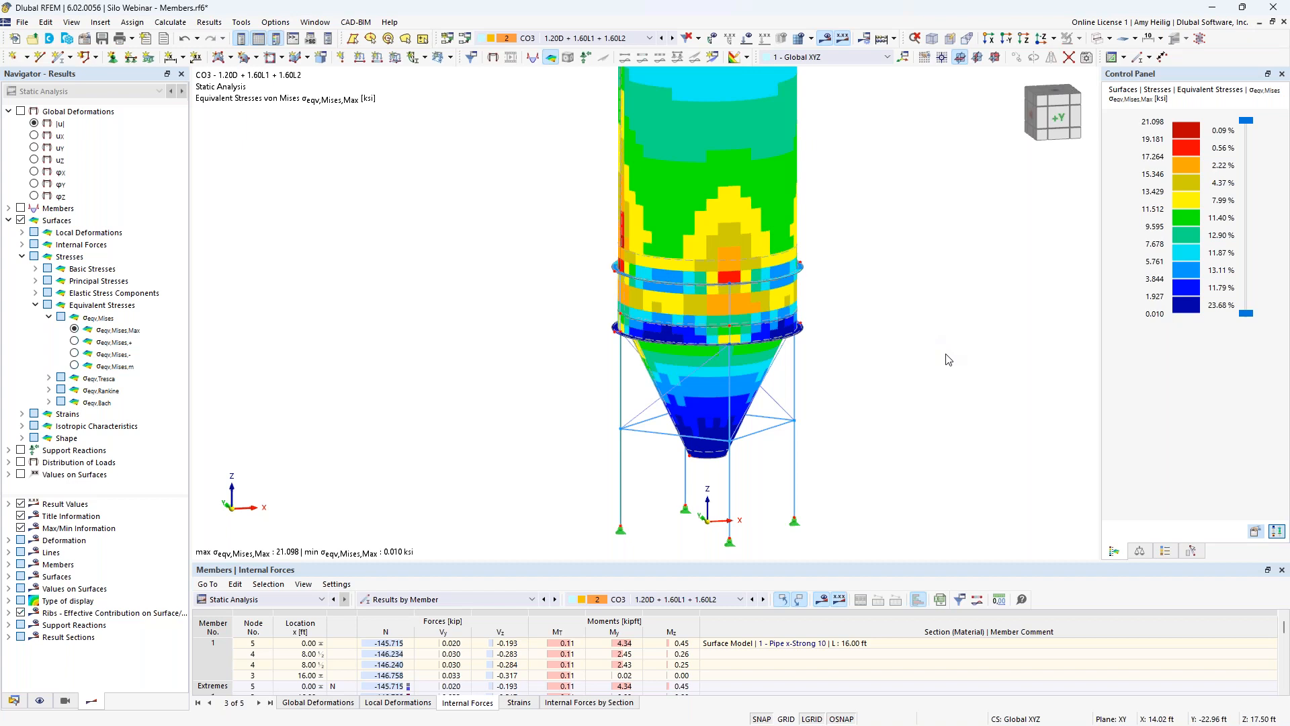
scroll(946, 354, down, 1)
middle_drag(947, 354, 826, 355)
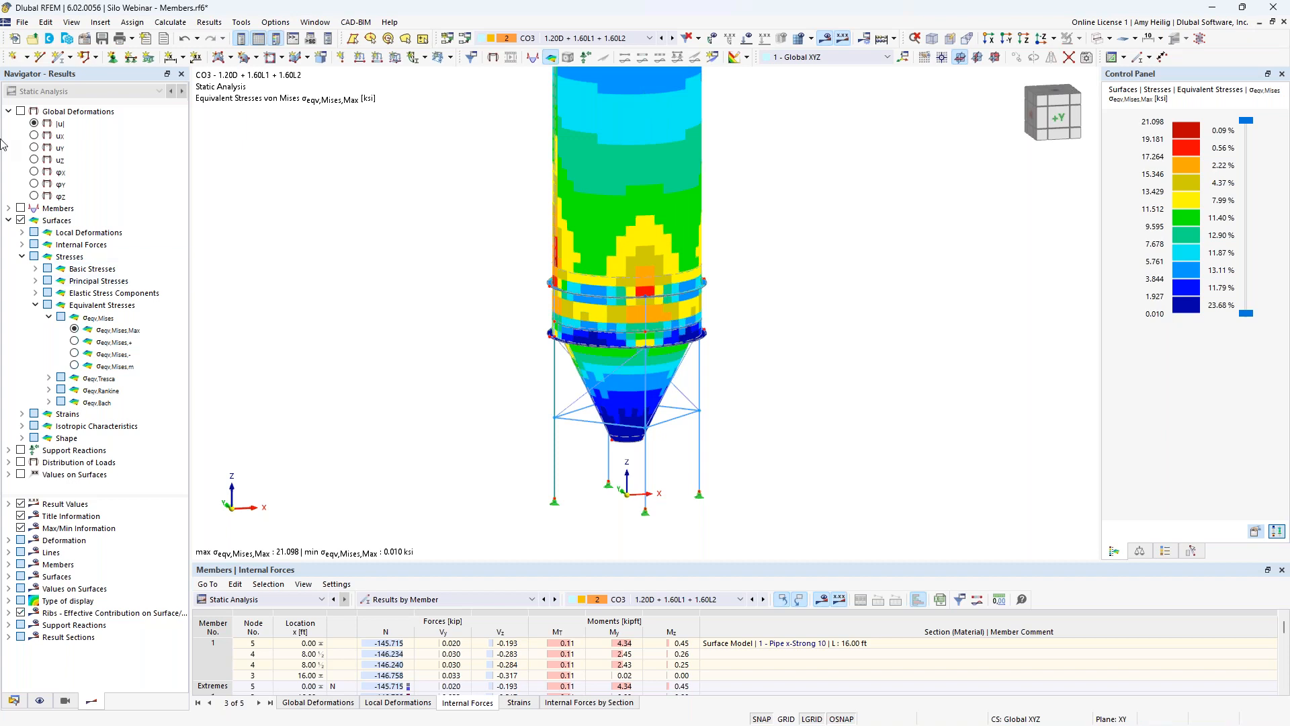
Step: Activate the Stress-Strain Analysis, Steel Design and Structure Stability add-ons in the model's base data, accepting the deletion of results
mouse_move(14, 708)
click(14, 700)
right_click(102, 113)
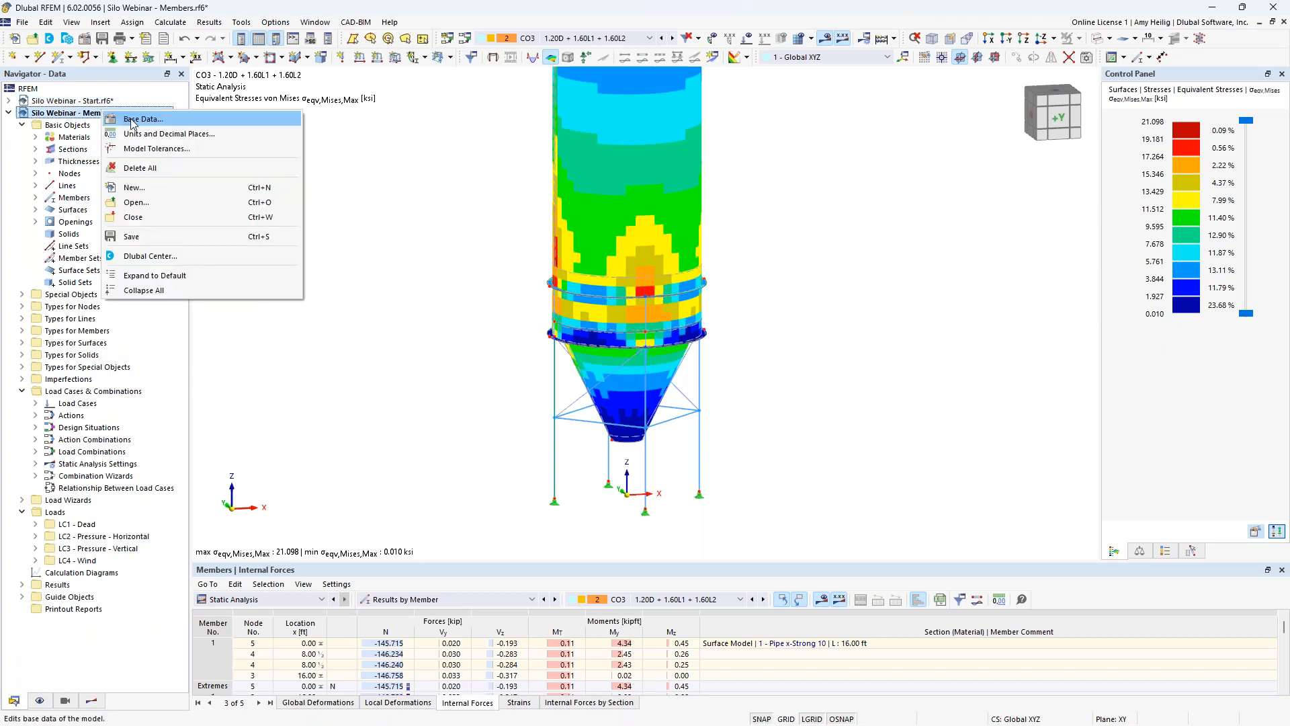
click(131, 120)
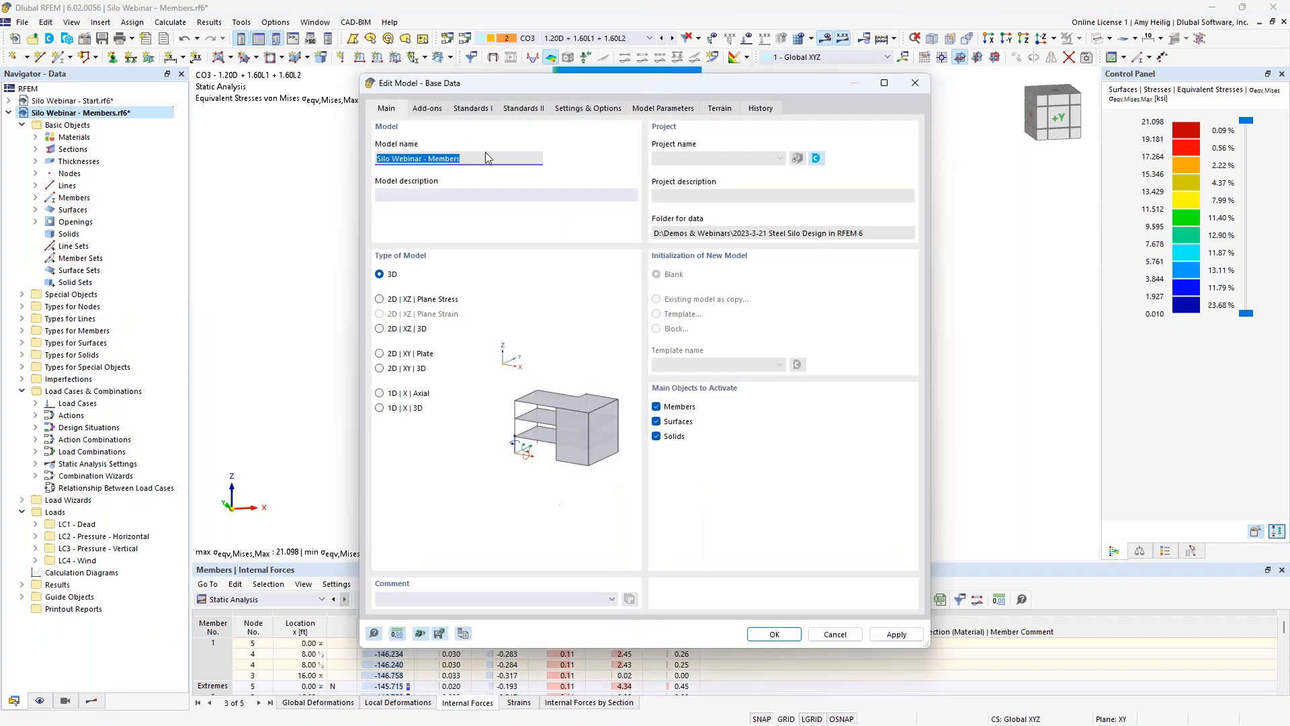
click(436, 109)
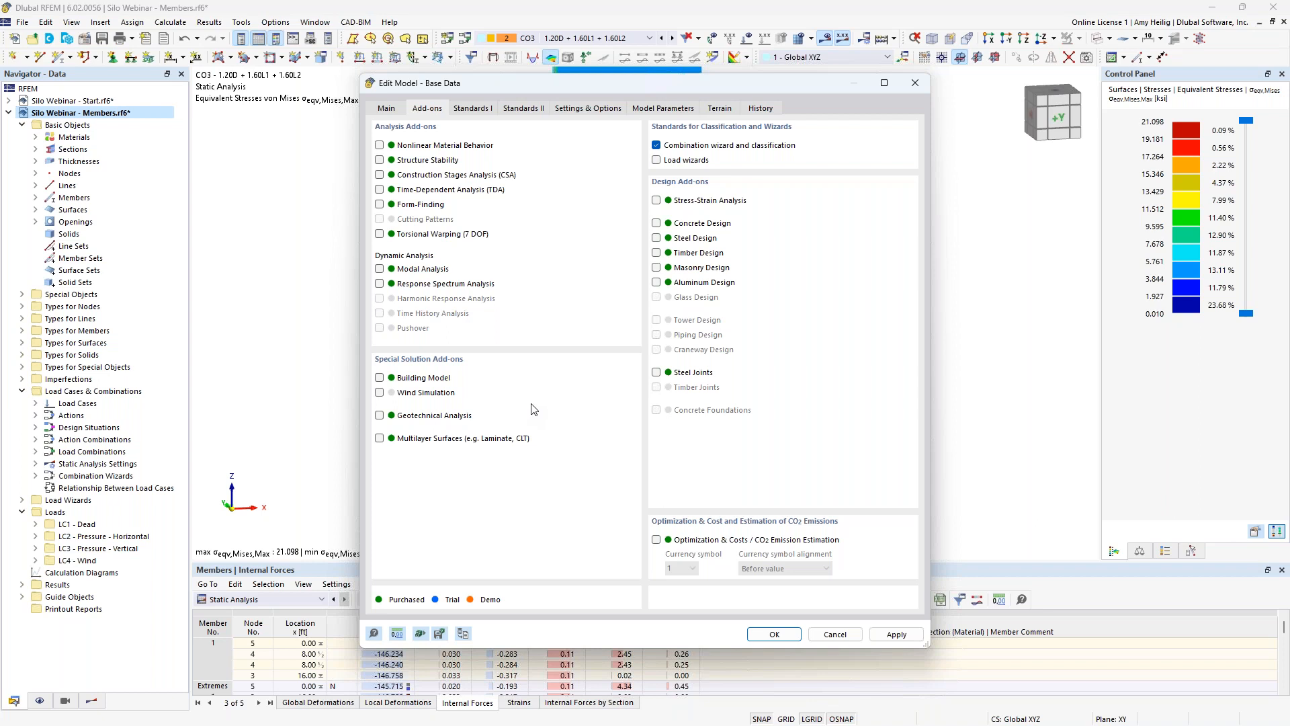
click(657, 201)
click(657, 238)
click(380, 160)
click(774, 635)
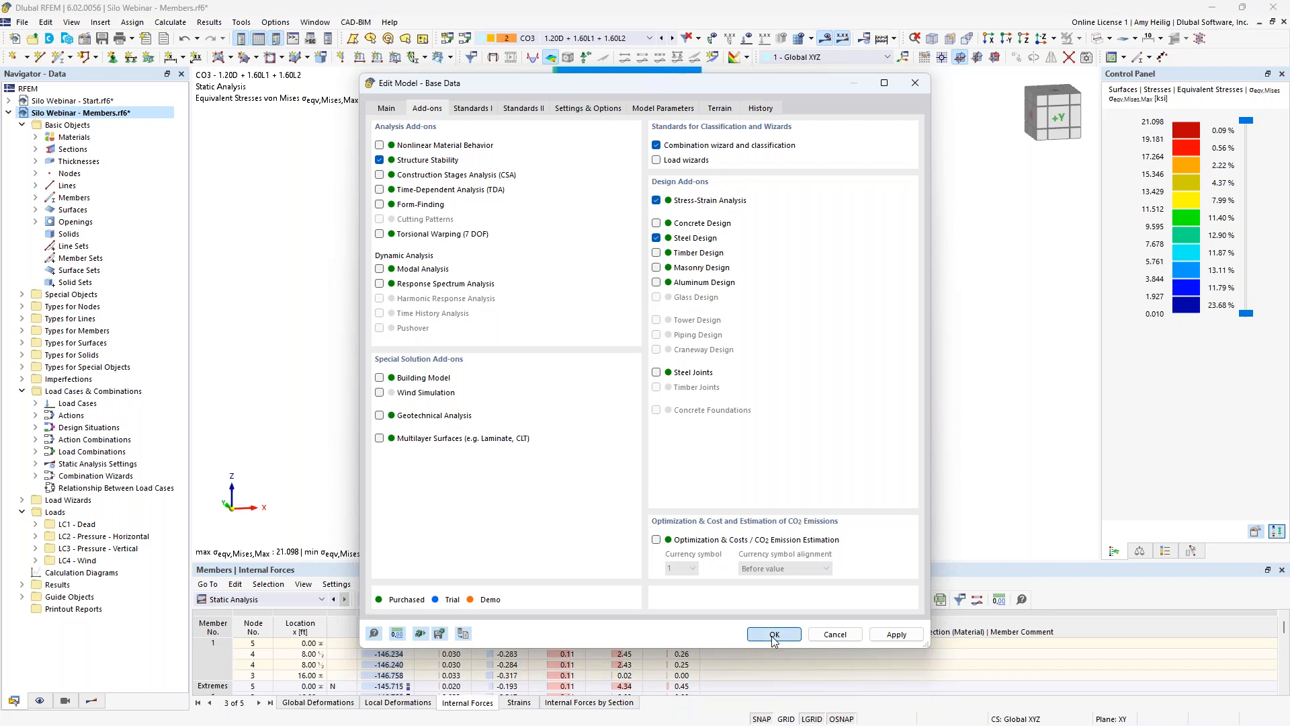
click(701, 426)
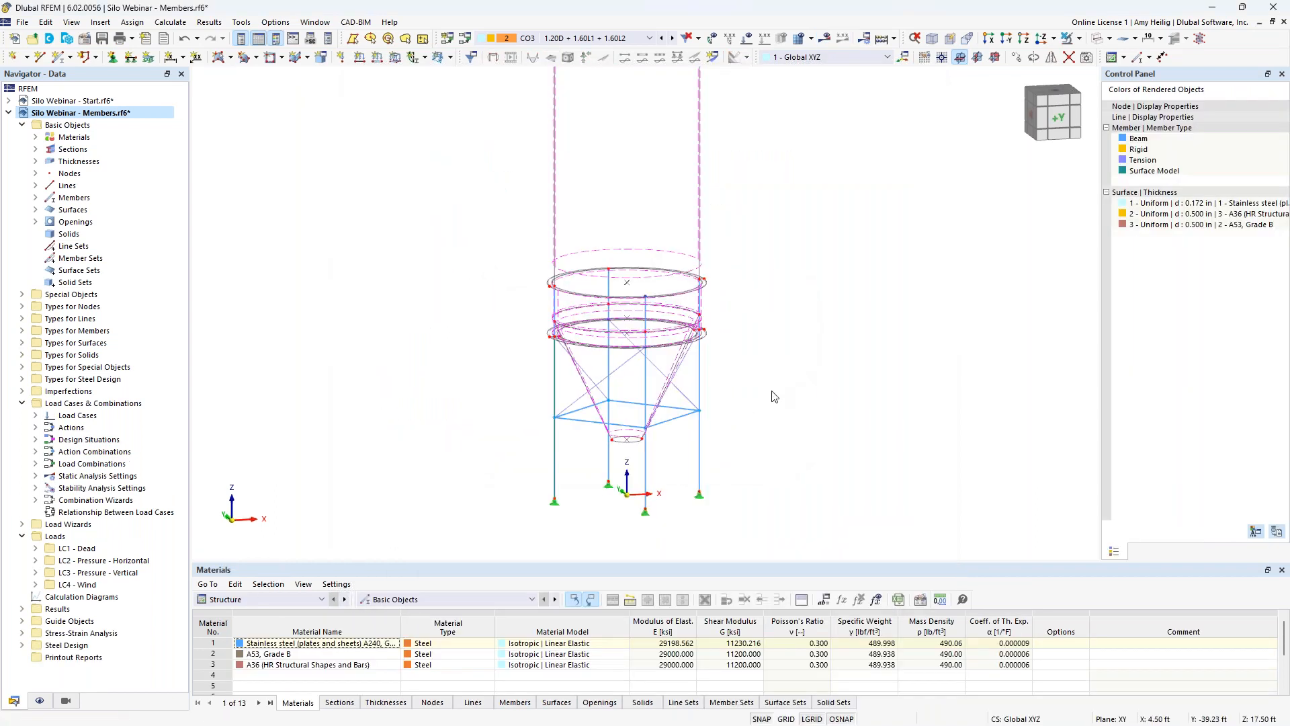
Step: Select the whole silo model, open its surfaces for editing, and open their default stress-strain analysis configuration
scroll(772, 397, down, 4)
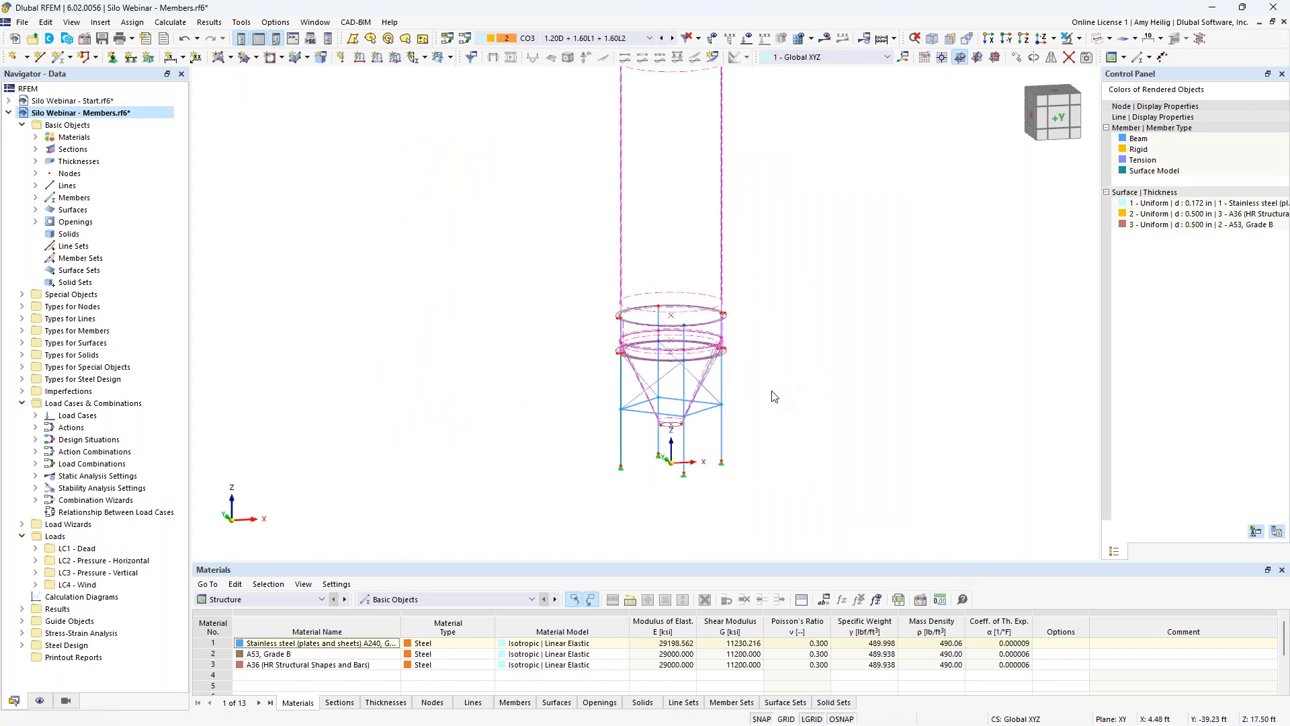
drag(671, 330, 591, 135)
scroll(702, 192, up, 3)
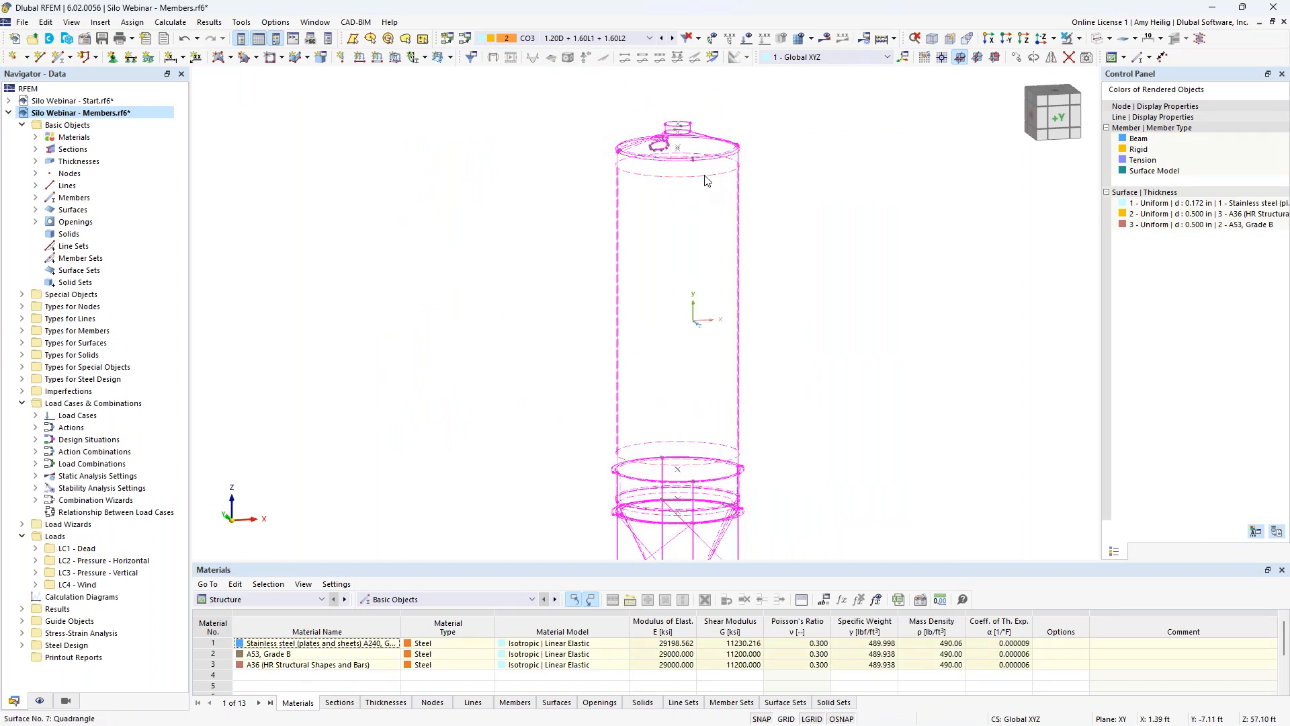
double_click(707, 180)
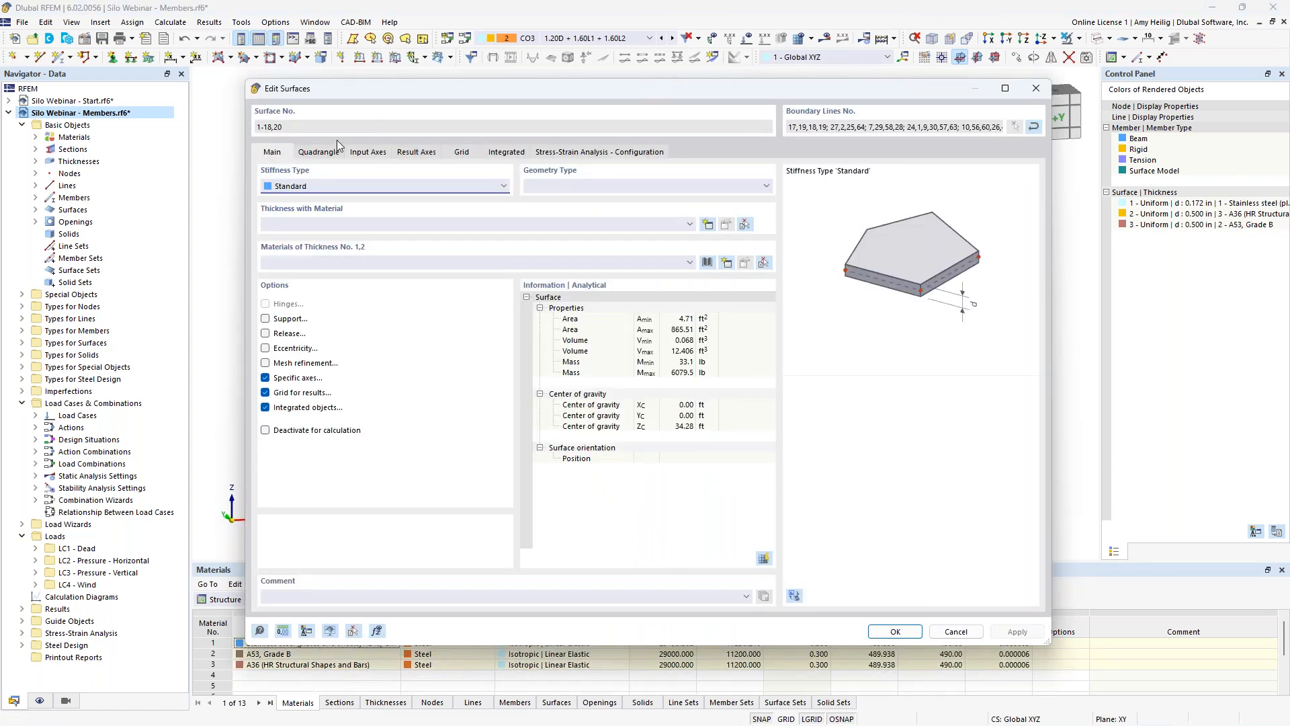
click(600, 154)
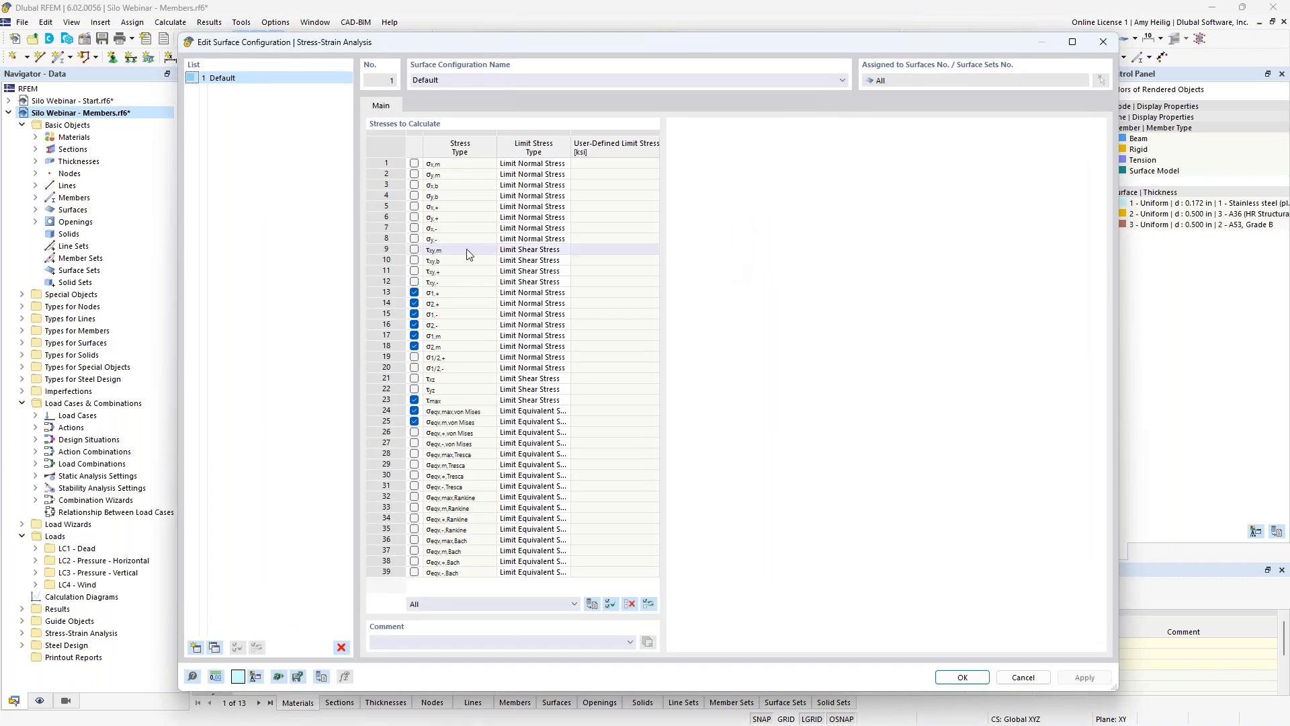
Step: Review the stress types and the limit stress options for the maximum von Mises stress, keep Limit Equivalent Stress, and close the surface settings
click(481, 296)
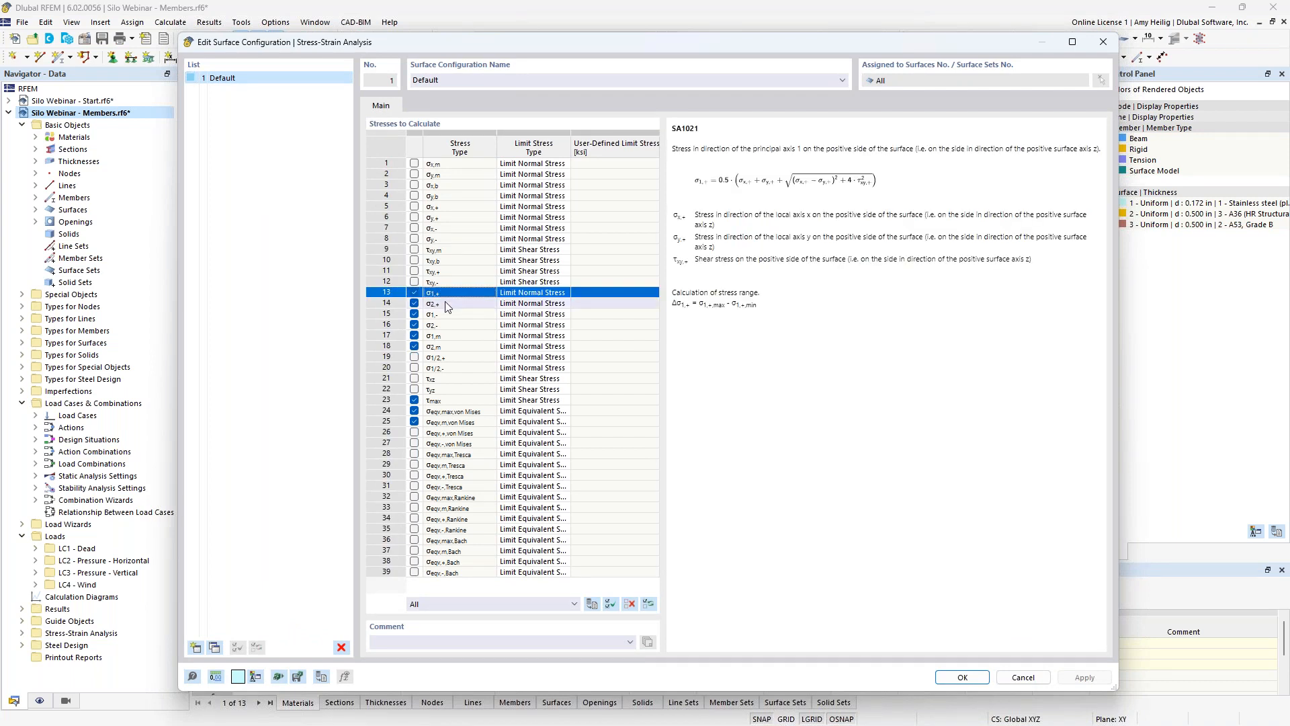
click(451, 399)
click(459, 411)
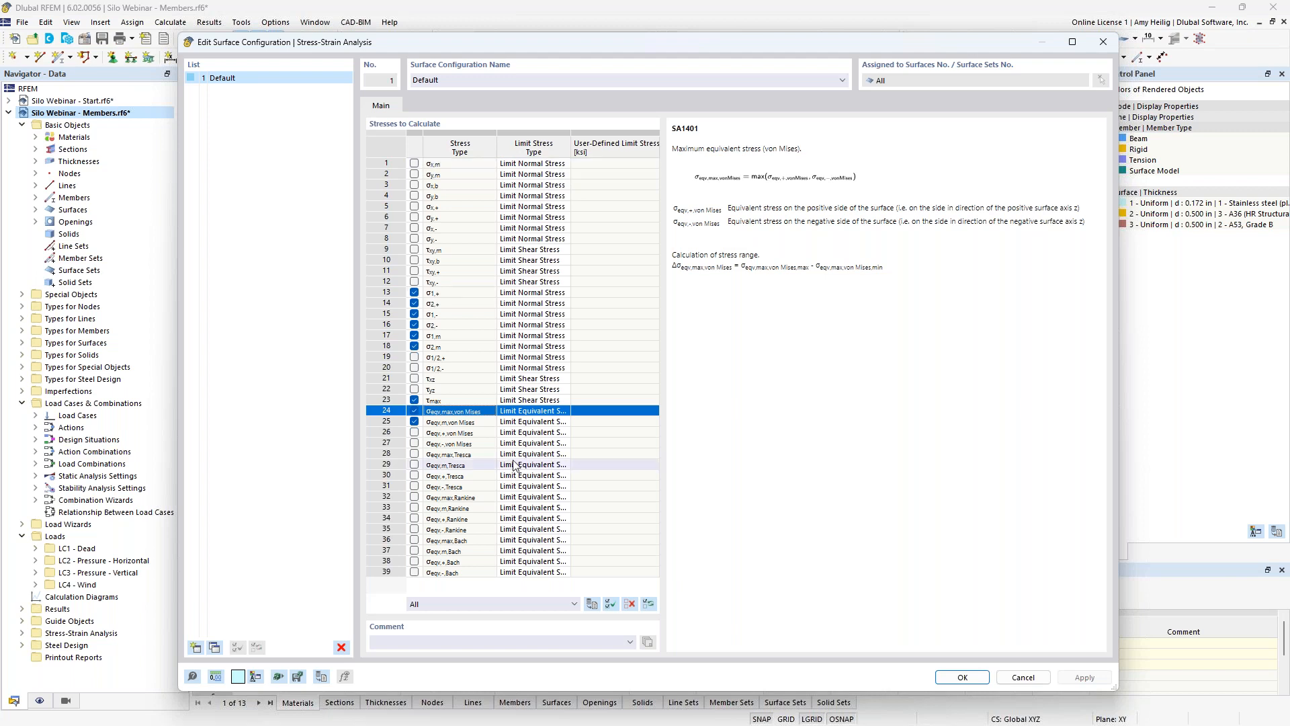
click(565, 412)
click(566, 412)
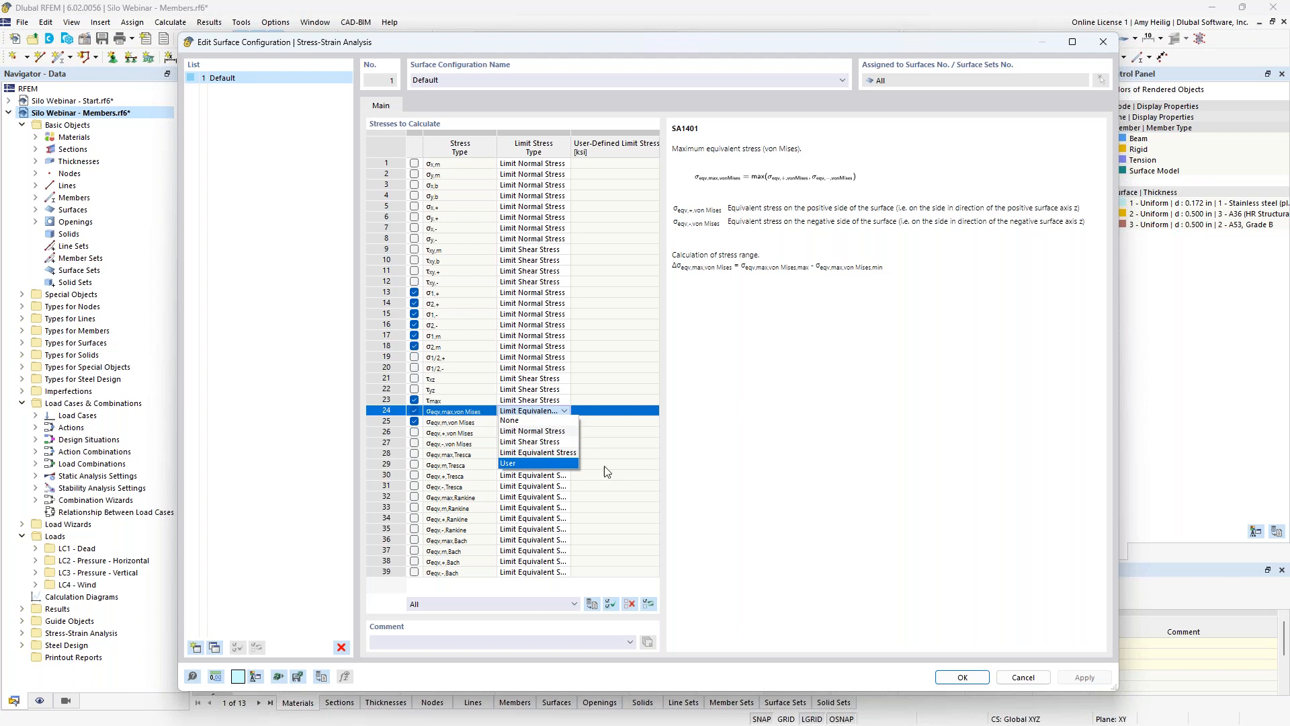
click(743, 463)
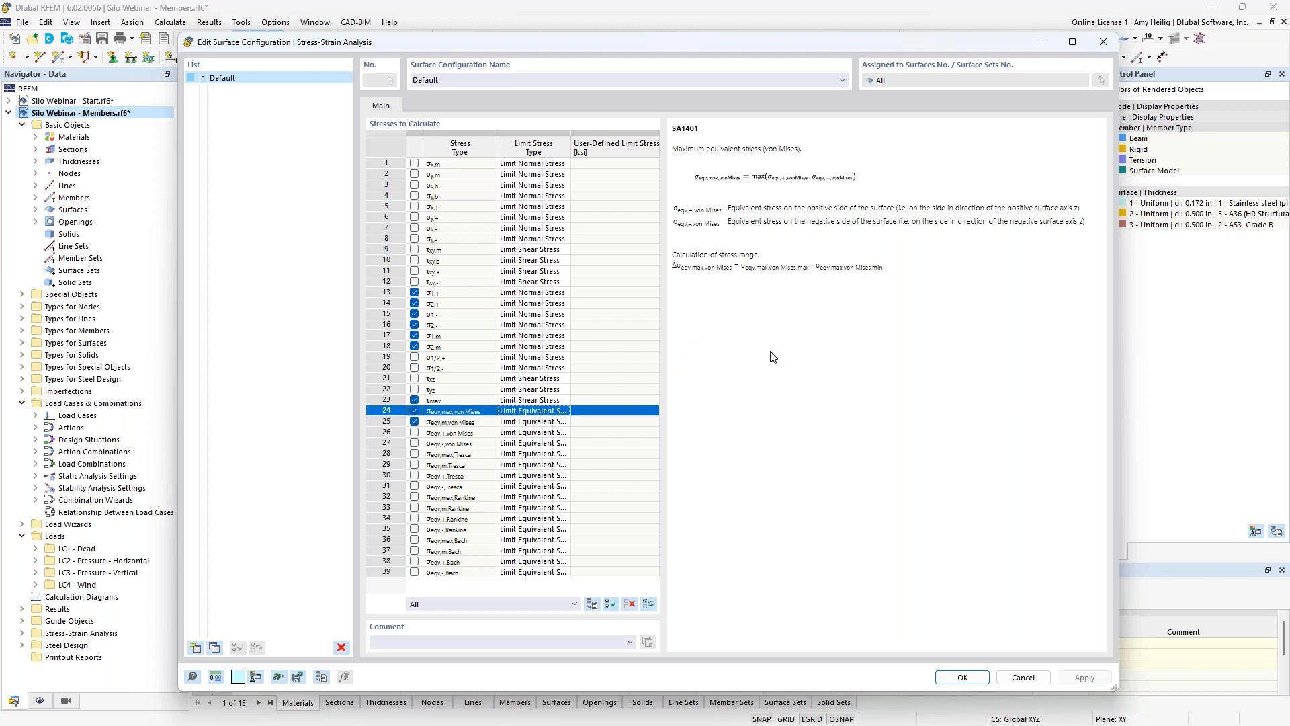
click(961, 677)
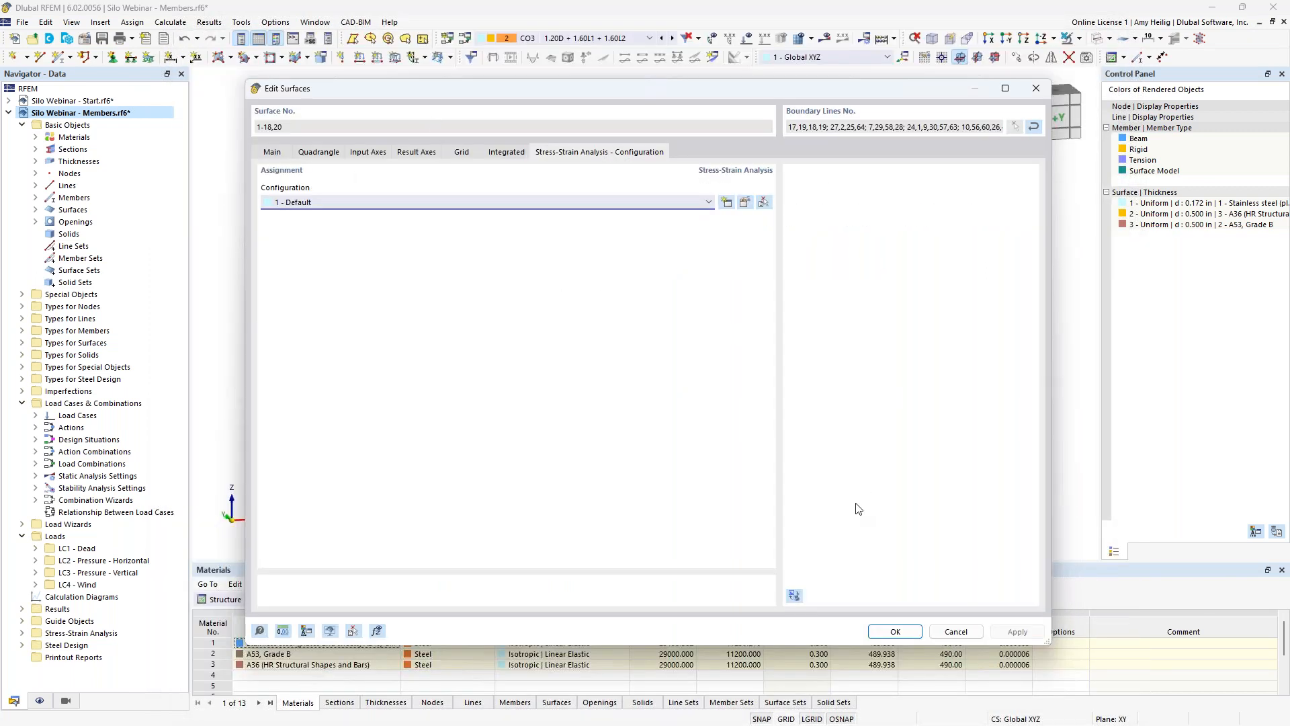
click(878, 631)
Step: Show the Stress-Strain Analysis input data and review which design situations are set to analyze
drag(841, 562, 824, 449)
scroll(805, 262, down, 3)
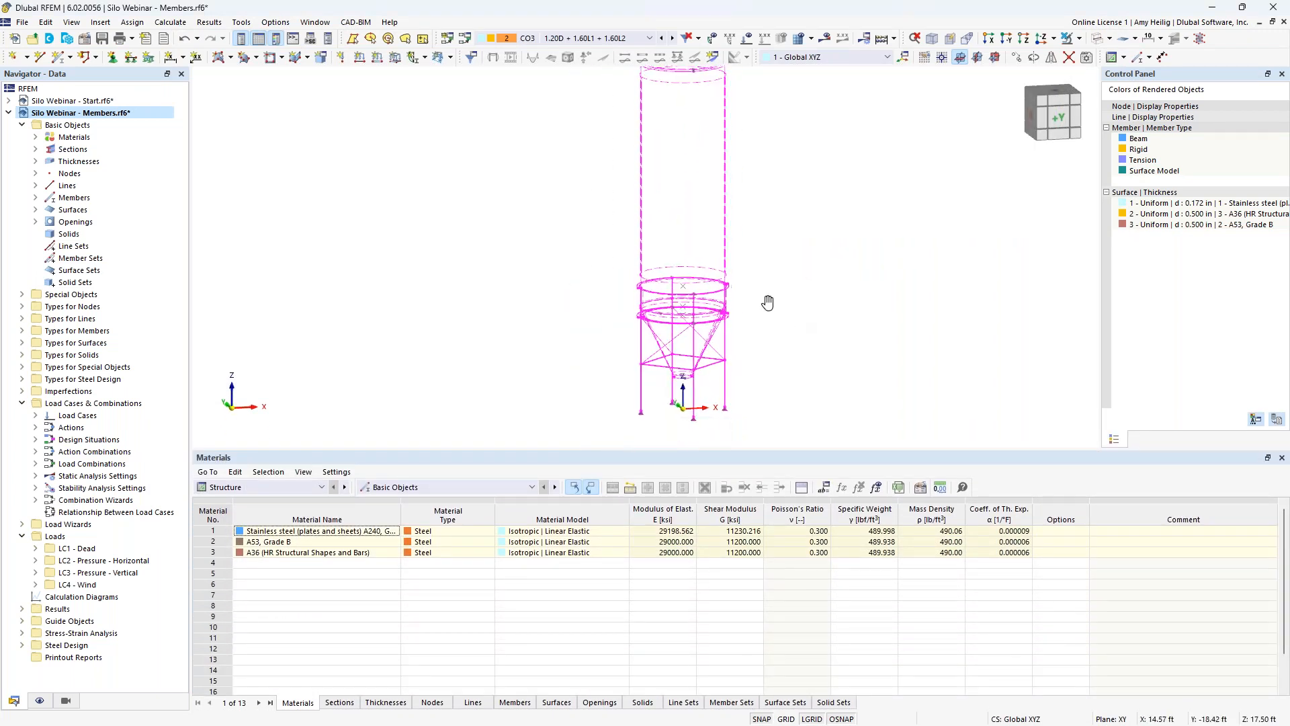
click(322, 486)
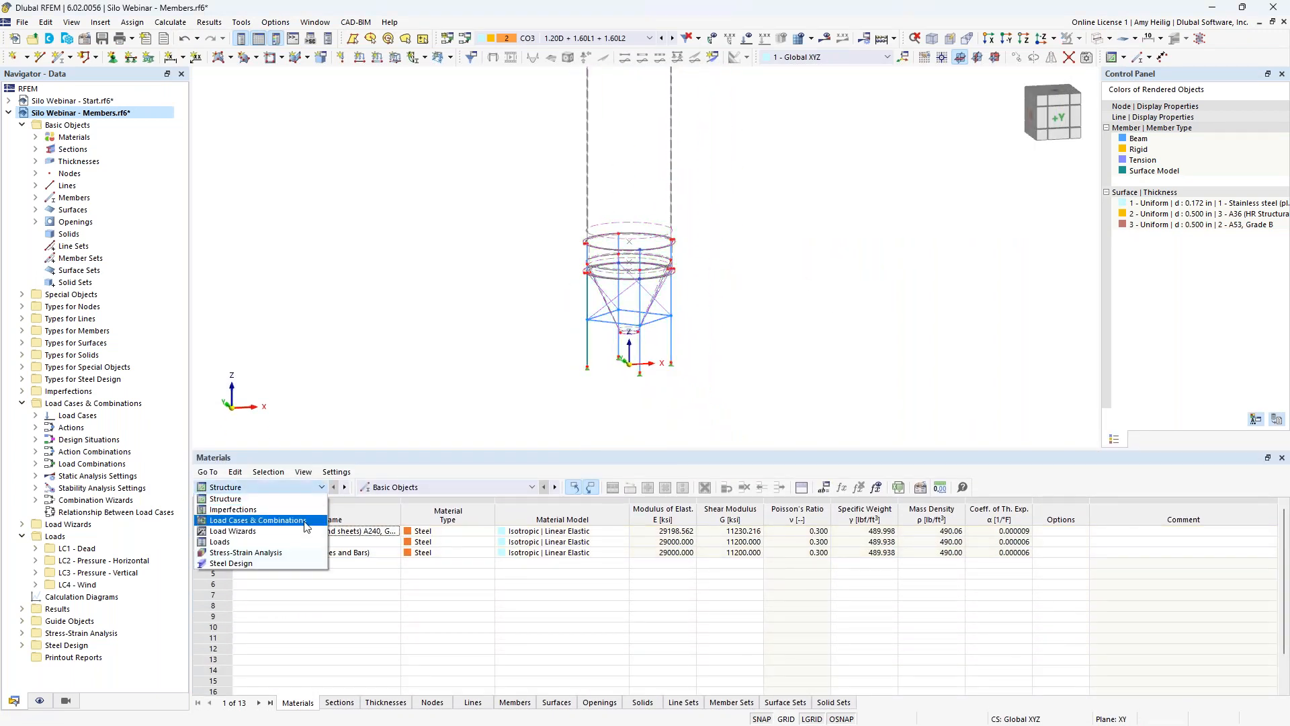
click(295, 553)
click(312, 702)
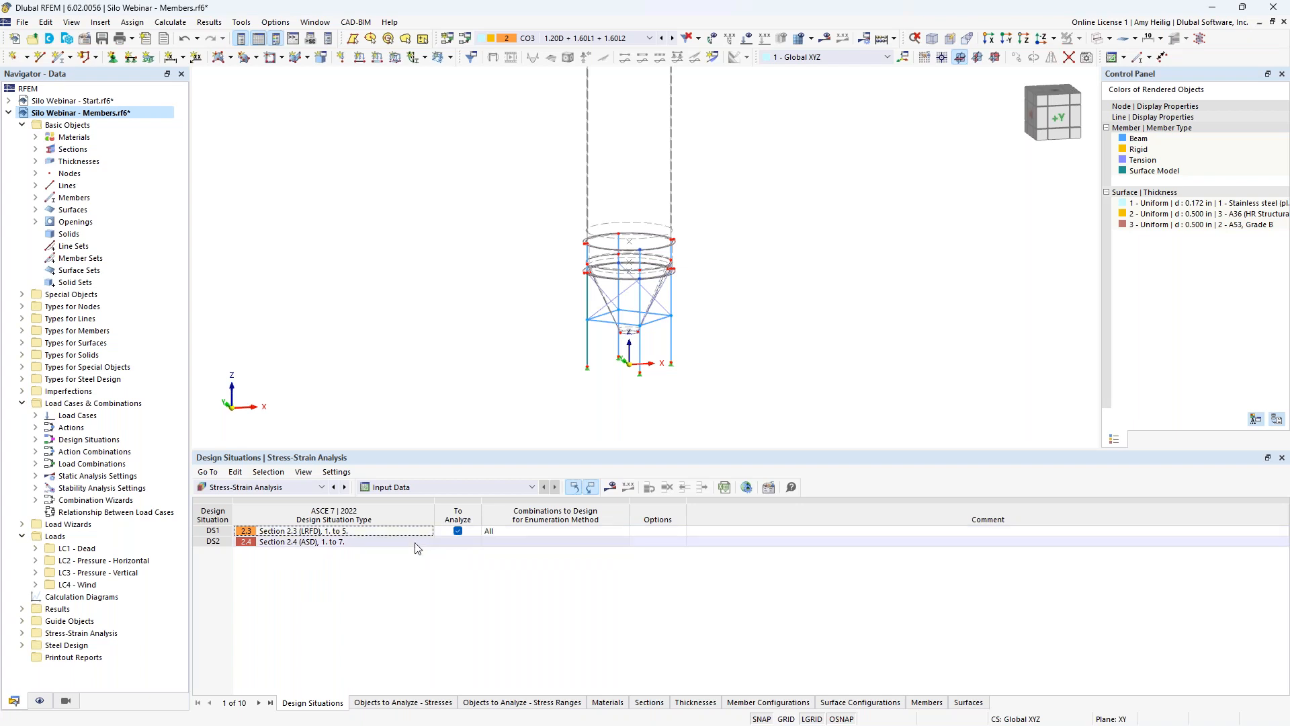
Step: Exclude all members from the stress analysis objects, keeping surfaces 1-20 to analyze
click(395, 704)
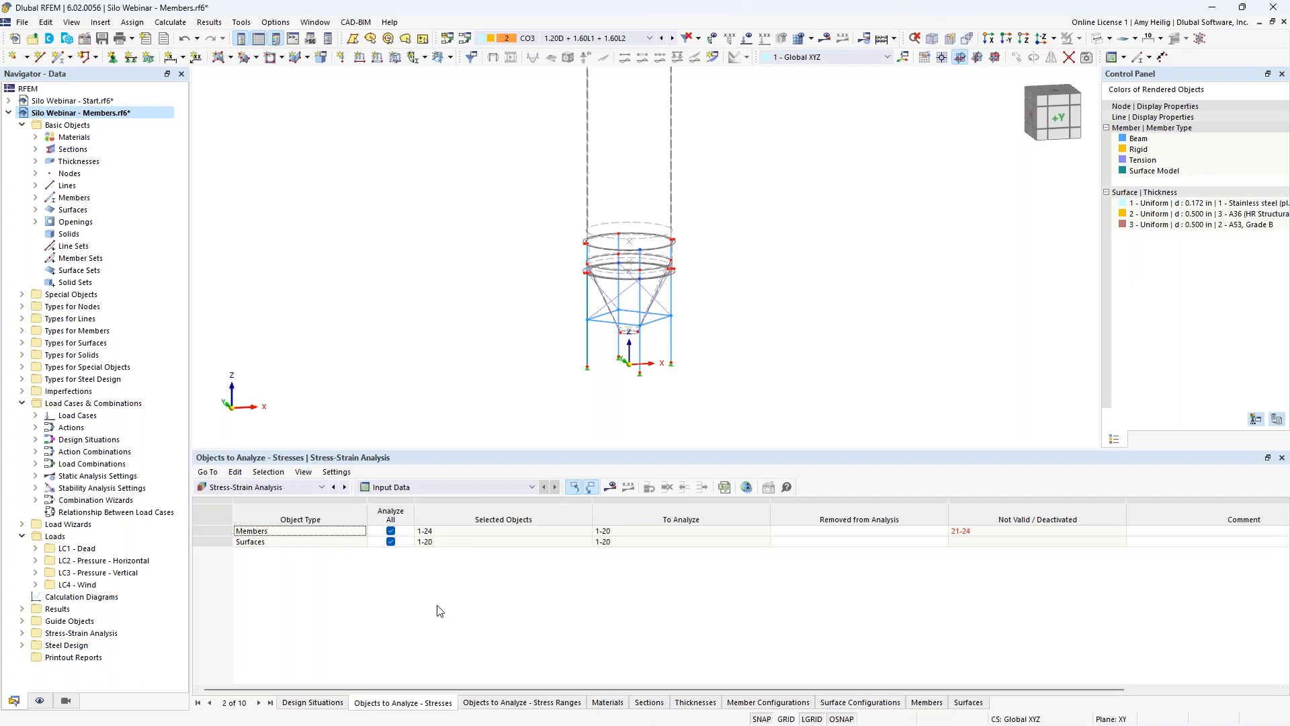
click(391, 531)
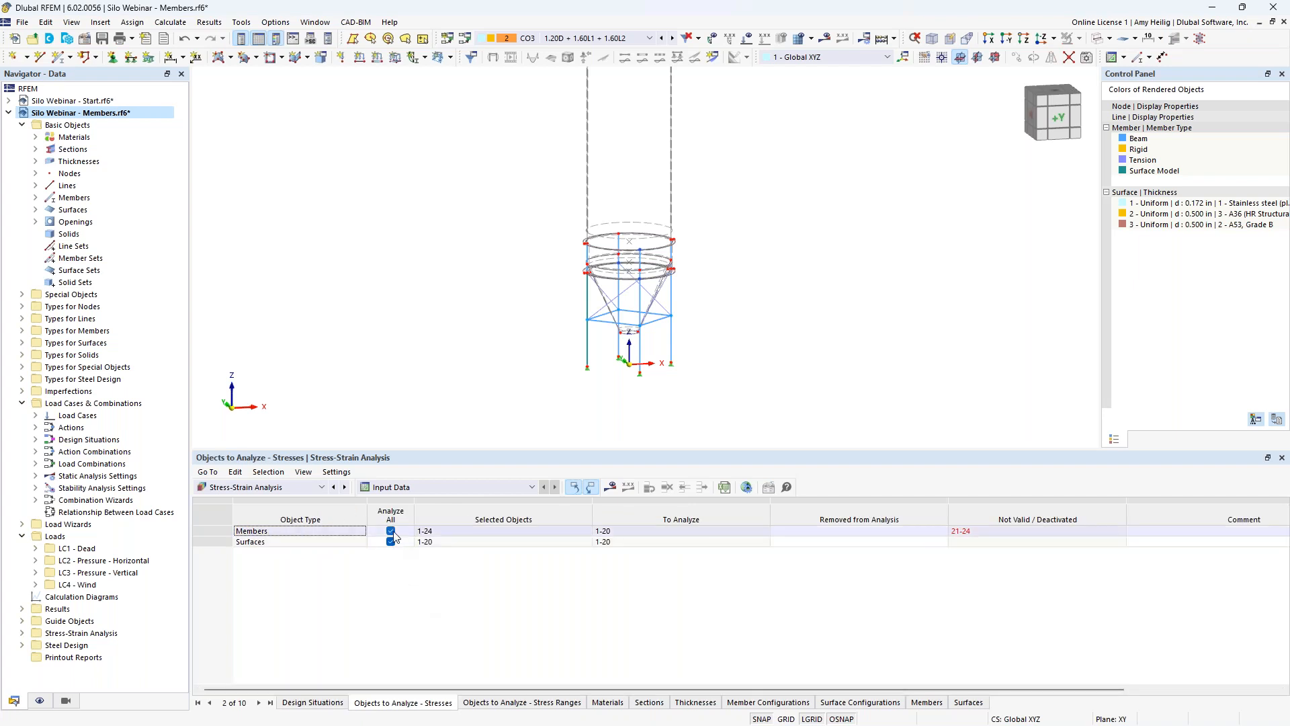
click(390, 531)
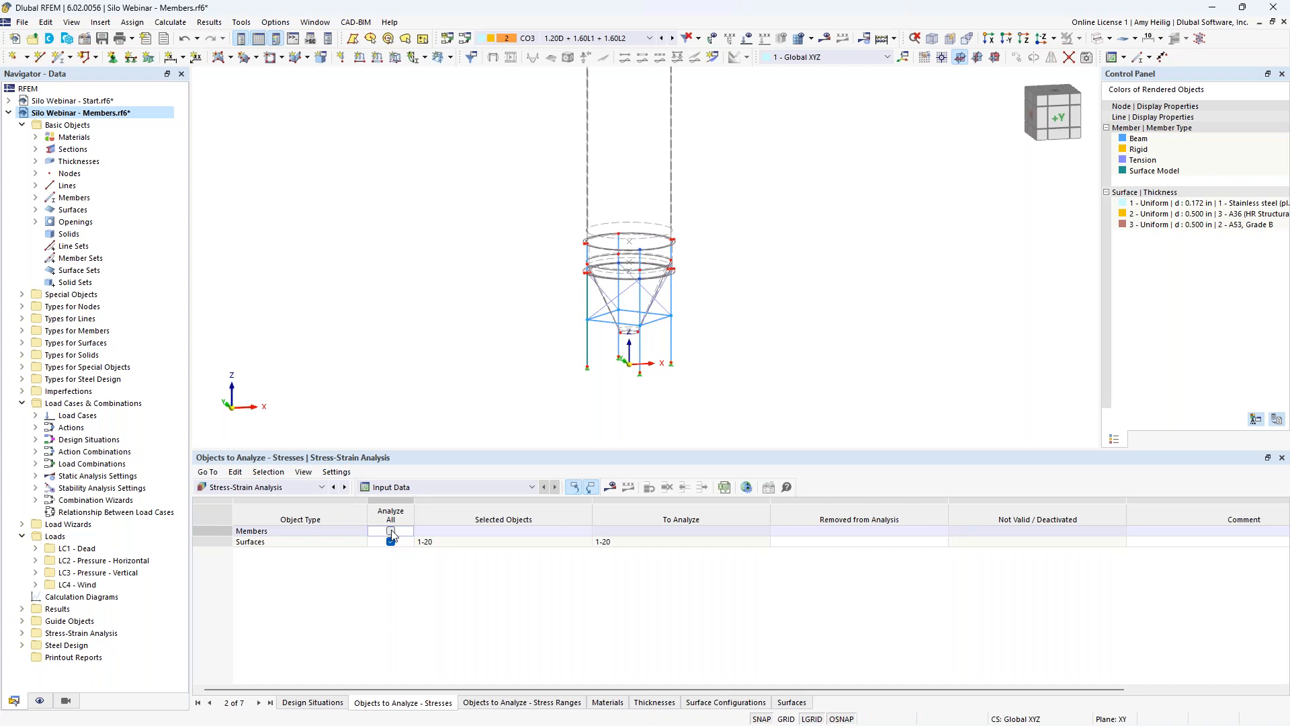
click(397, 544)
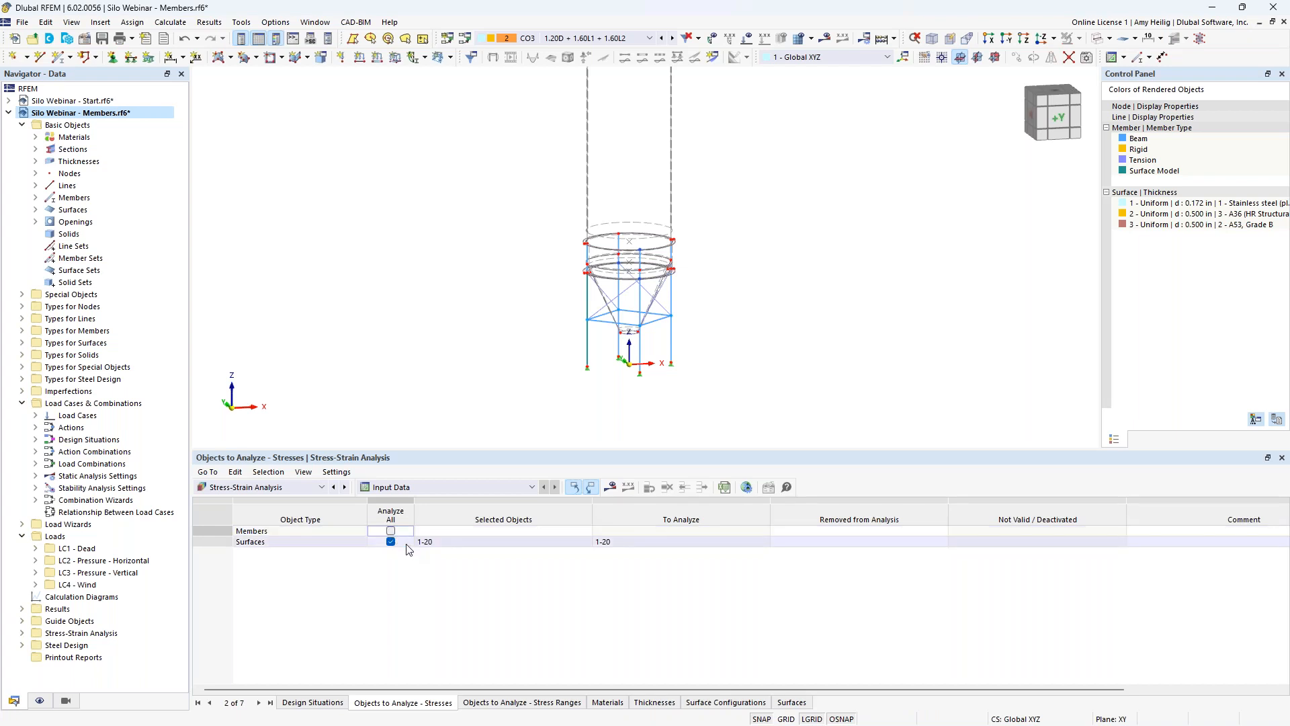
Step: Set the surface smoothing in the Stress-Strain Analysis global settings to Constant on mesh elements
click(747, 488)
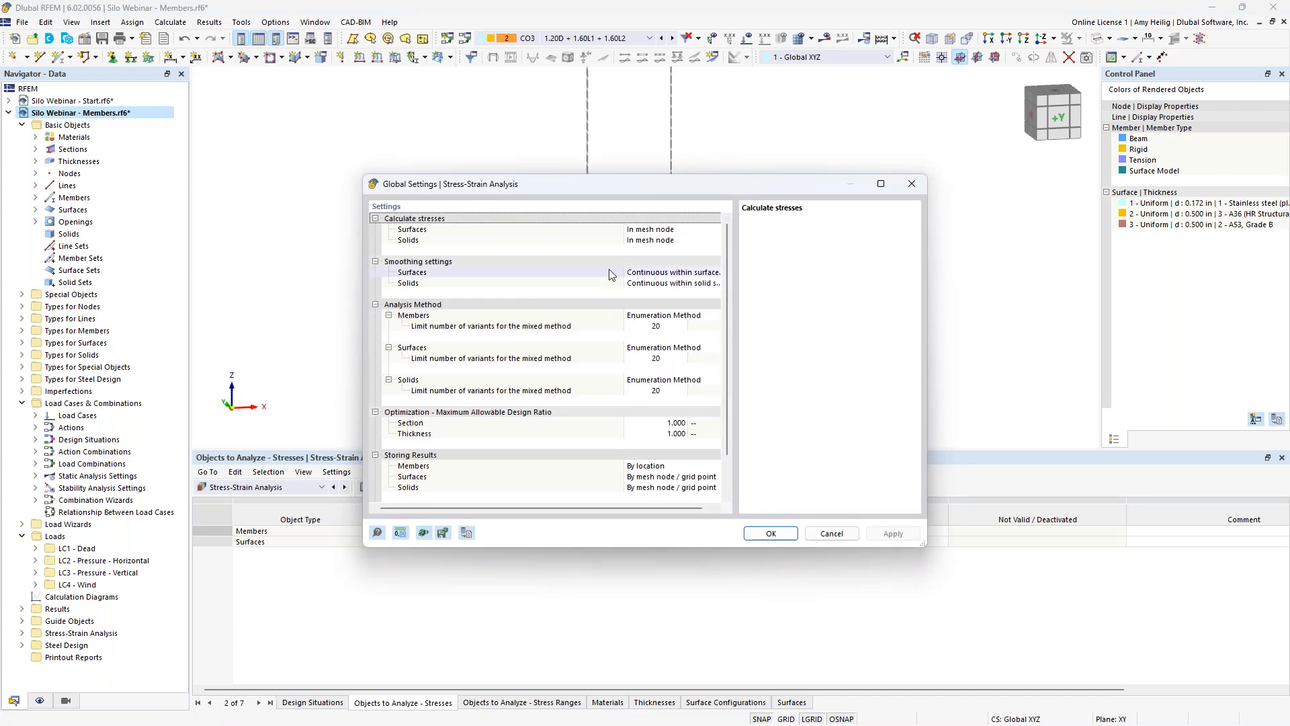
drag(625, 271, 534, 270)
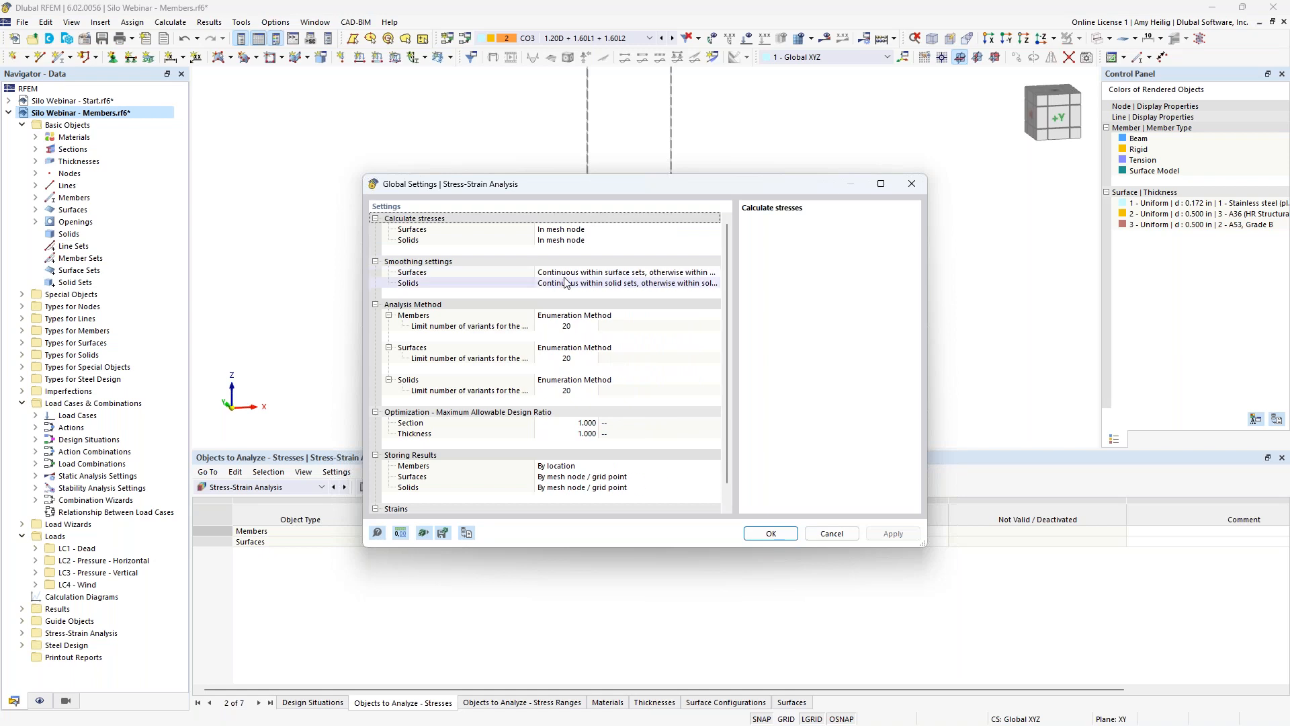
click(564, 277)
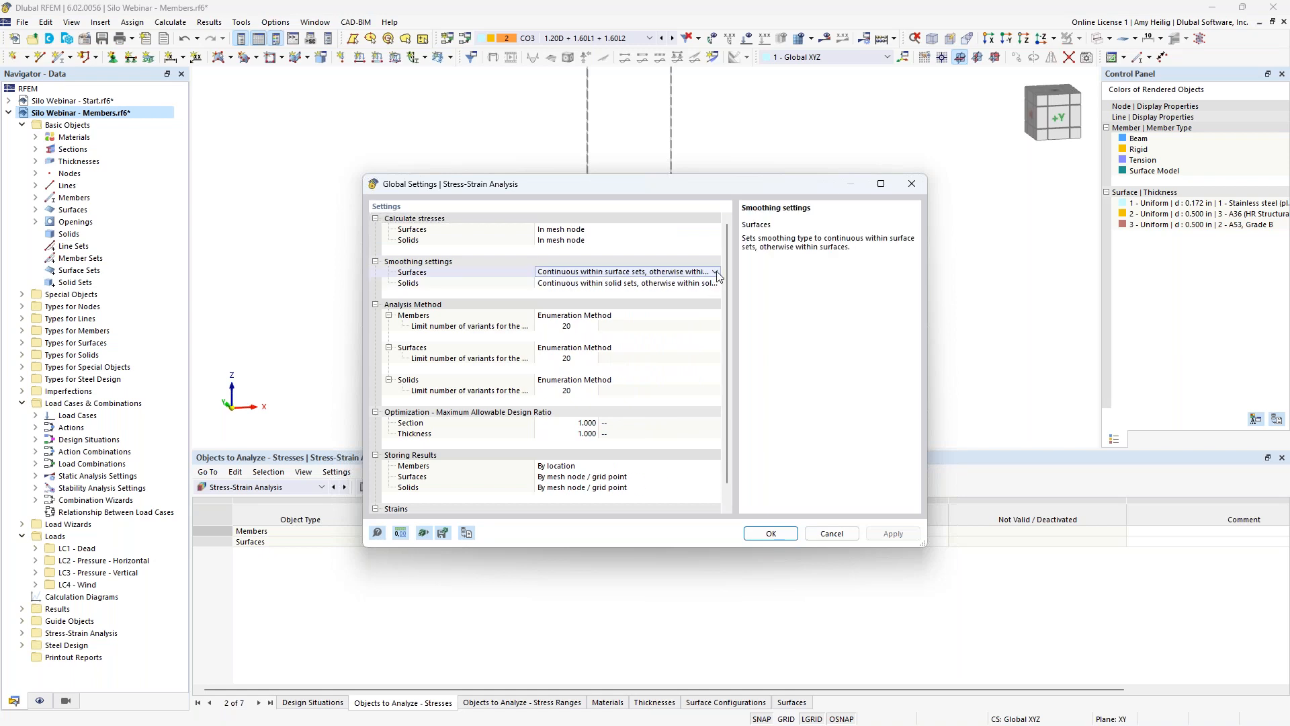
click(717, 272)
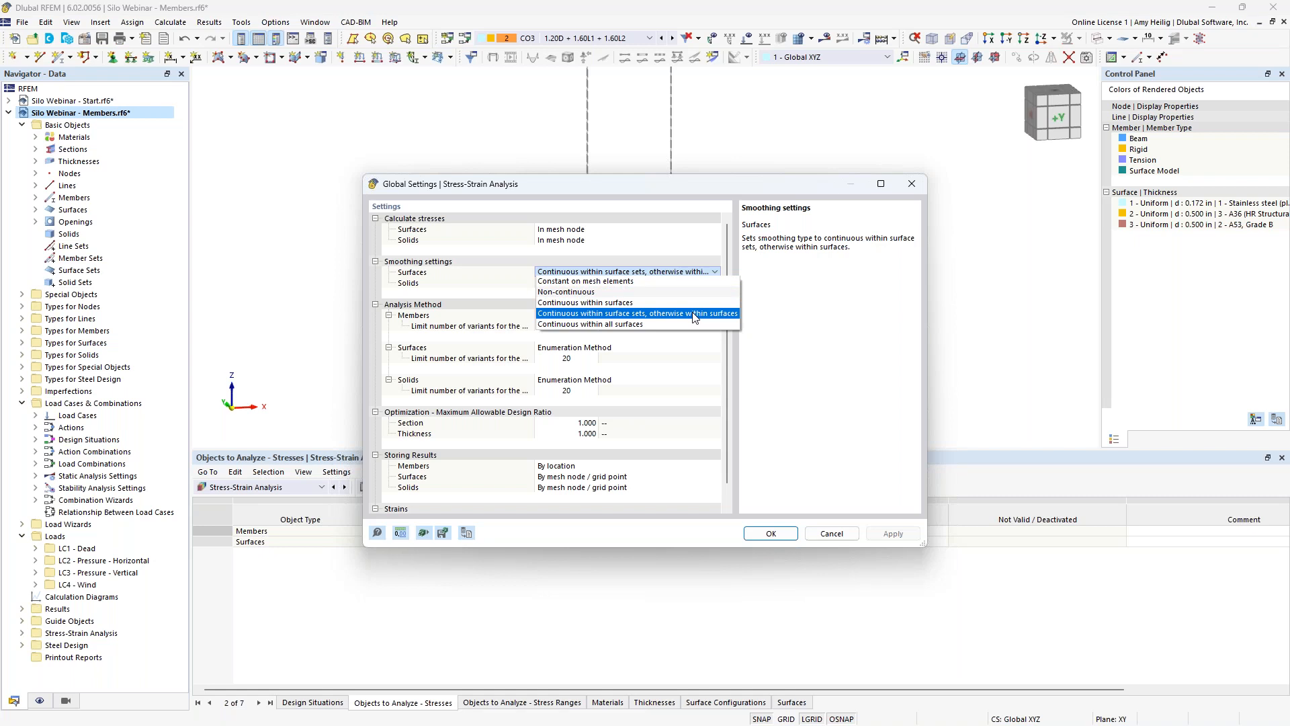
click(644, 281)
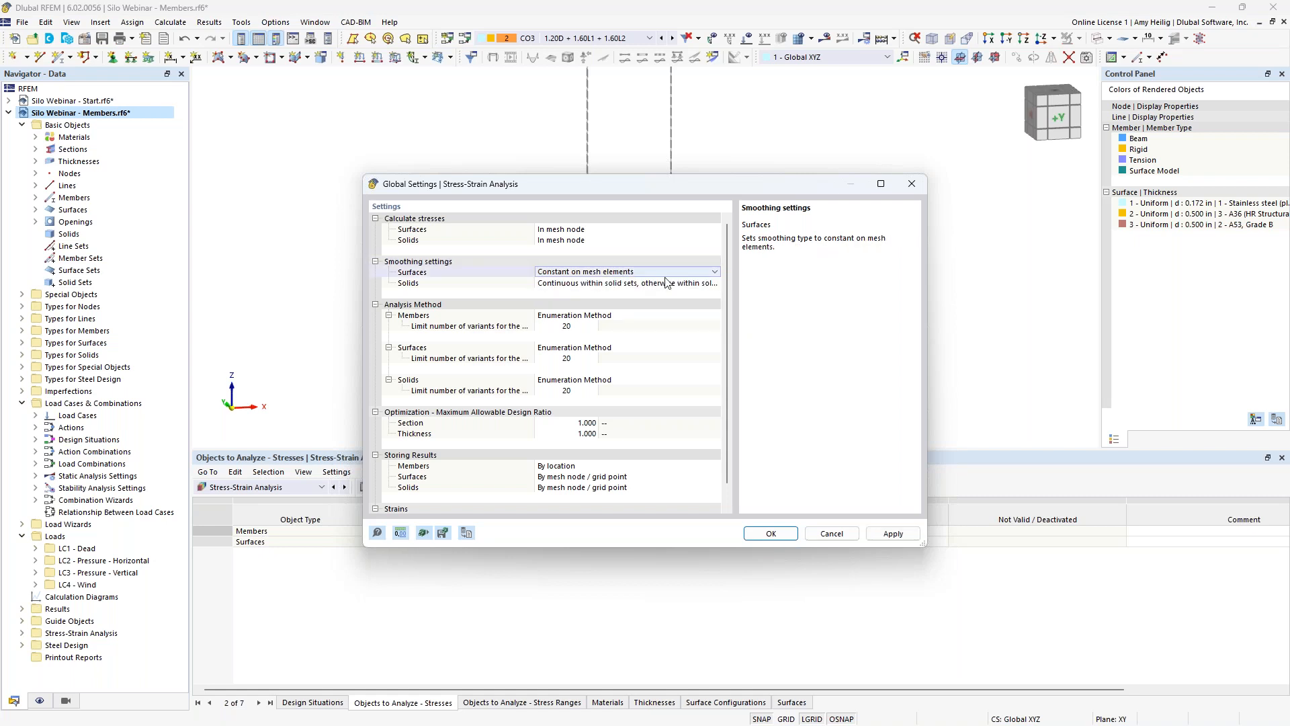
click(759, 539)
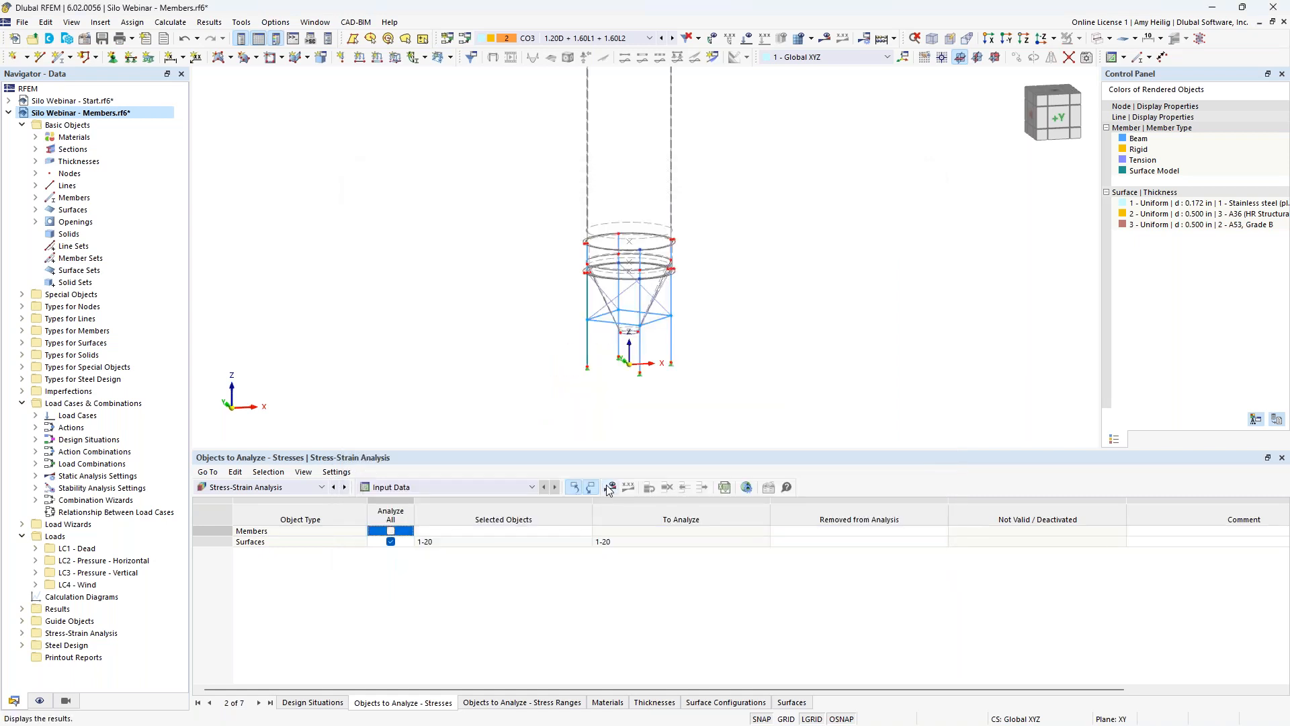
Step: Run the Stress-Strain Analysis calculation and list the resulting stresses on surfaces by surface in an enlarged table
click(610, 488)
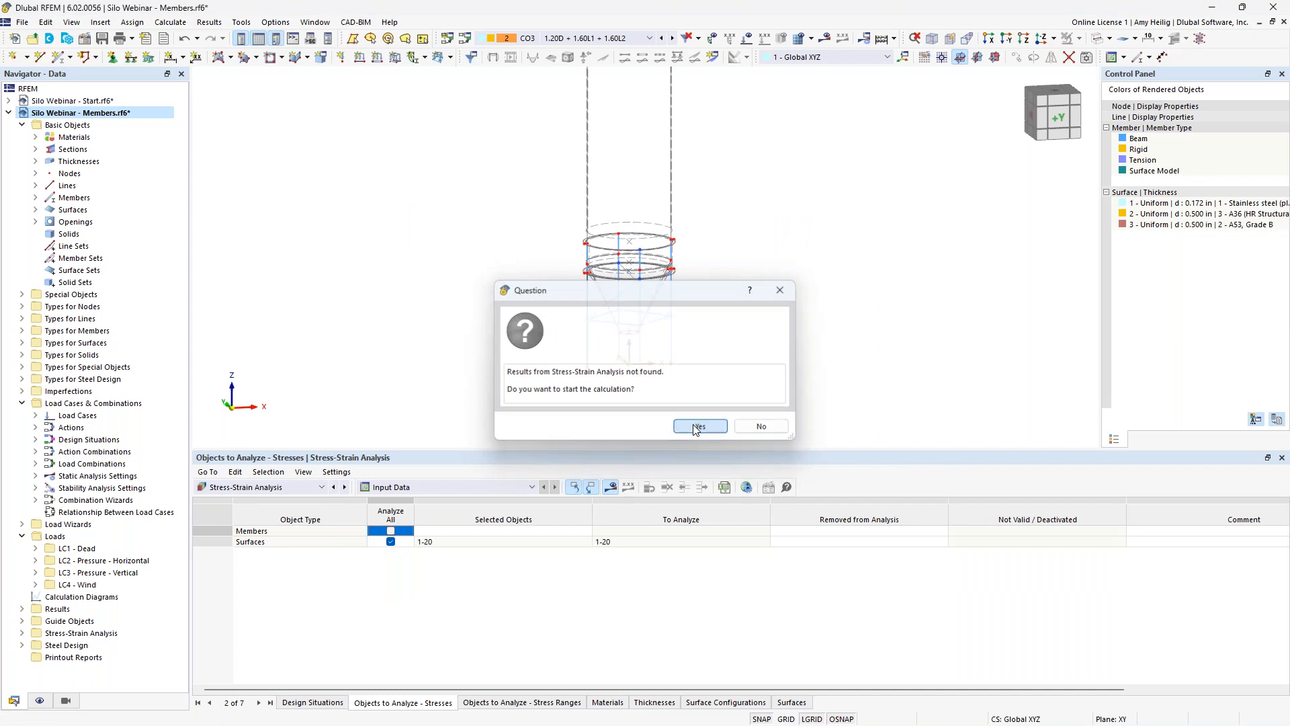
click(699, 427)
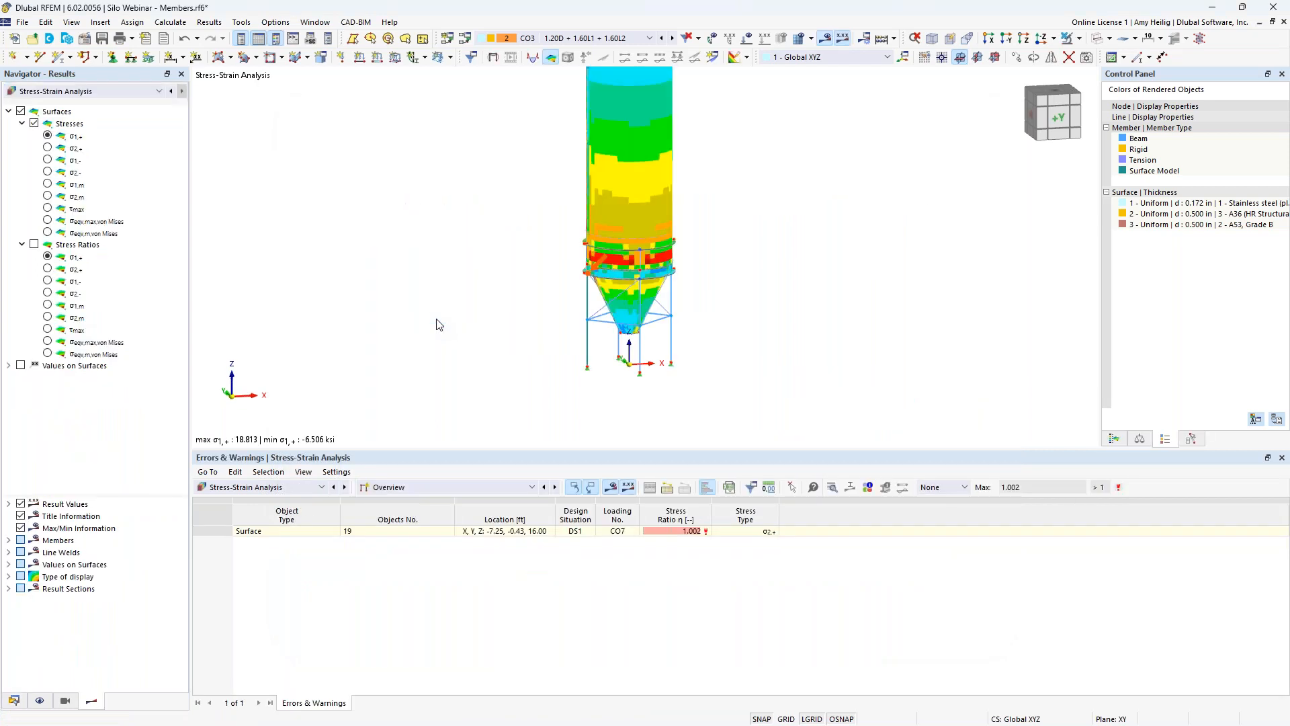
click(383, 487)
click(395, 522)
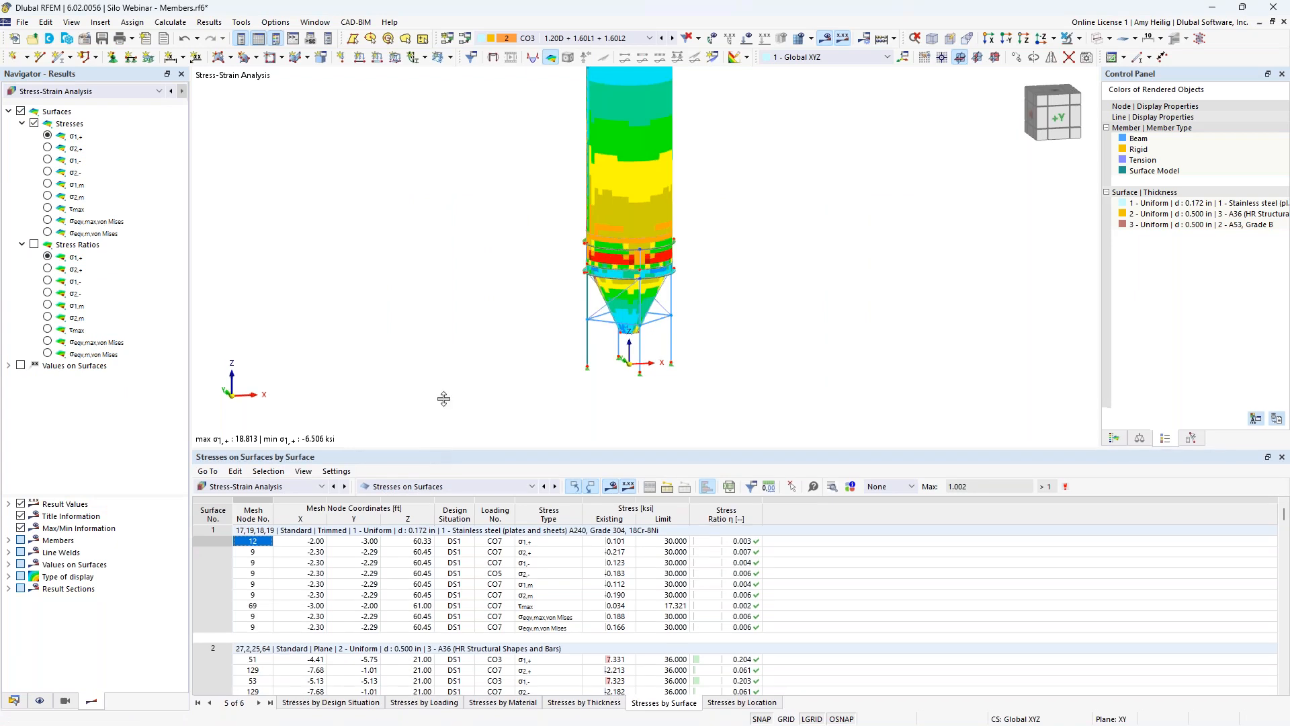
drag(431, 450, 430, 338)
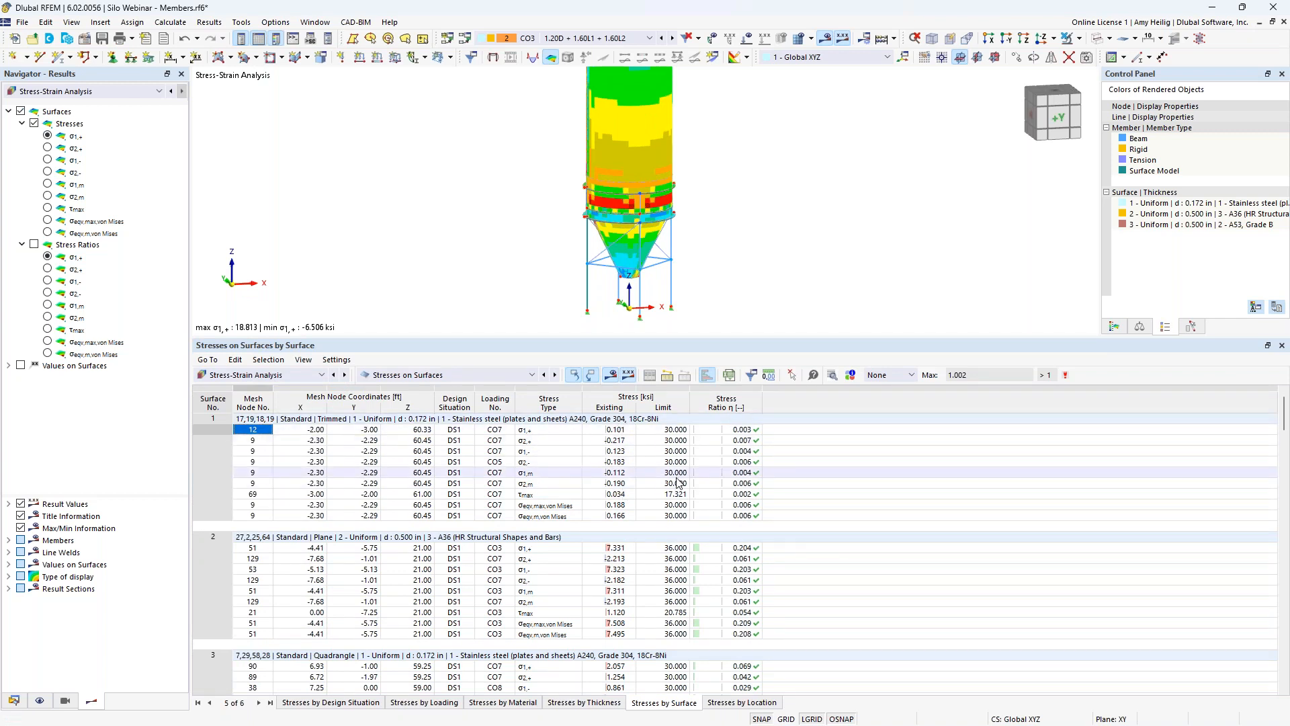
Step: Examine the stress ratios of surfaces 1 and 2, including the result details for surface 2's maximum von Mises stress at mesh node 51
click(750, 434)
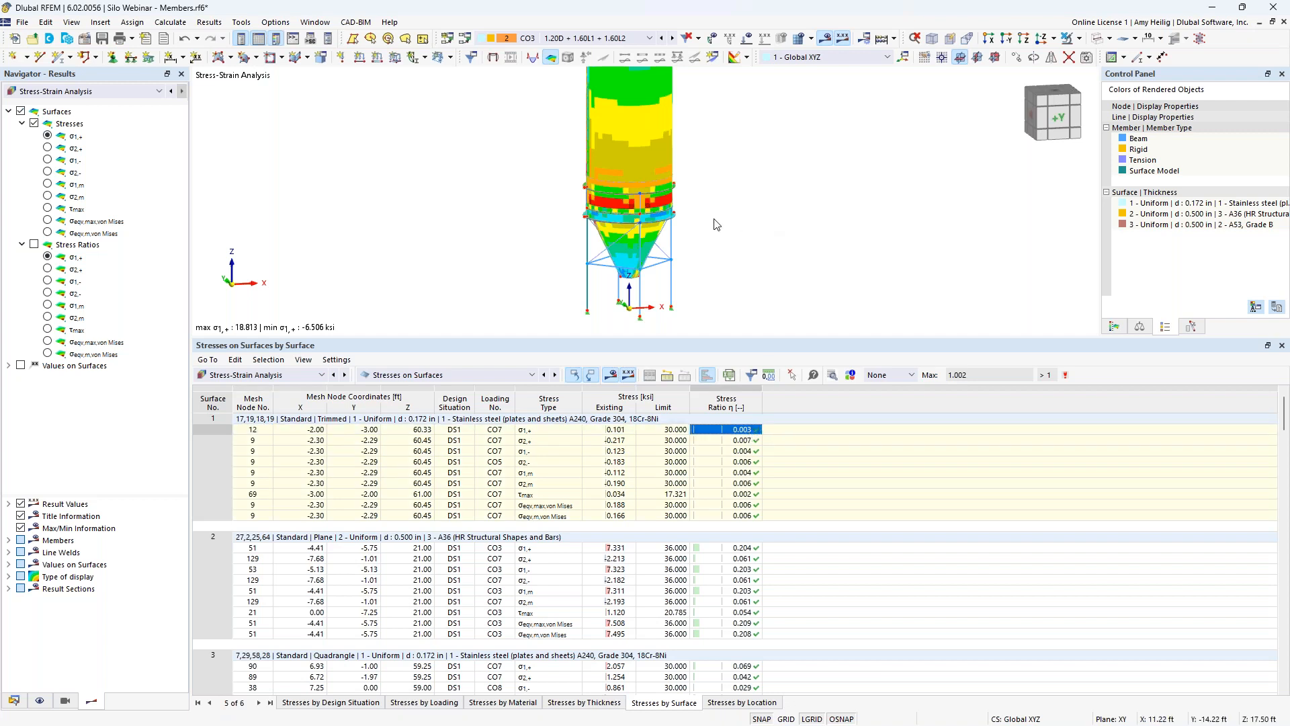
key(Down)
key(Down)
key(Down)
key(Down)
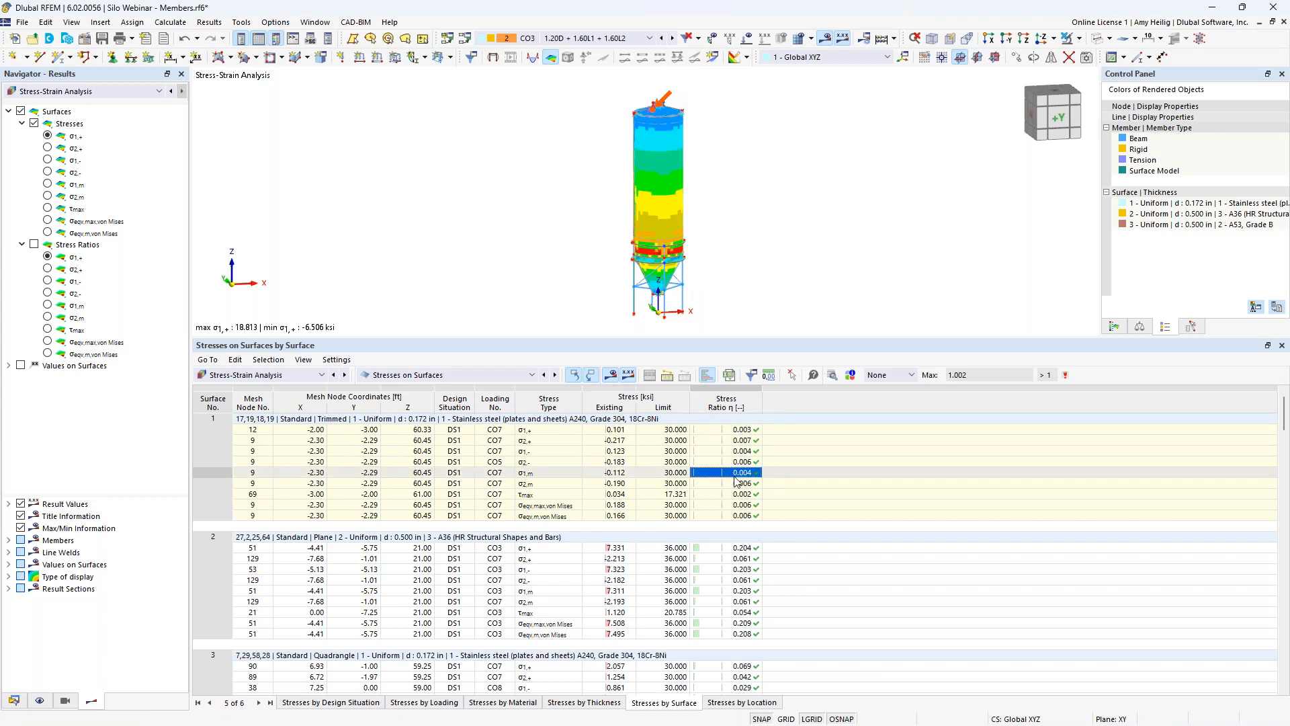
scroll(742, 531, down, 2)
click(746, 560)
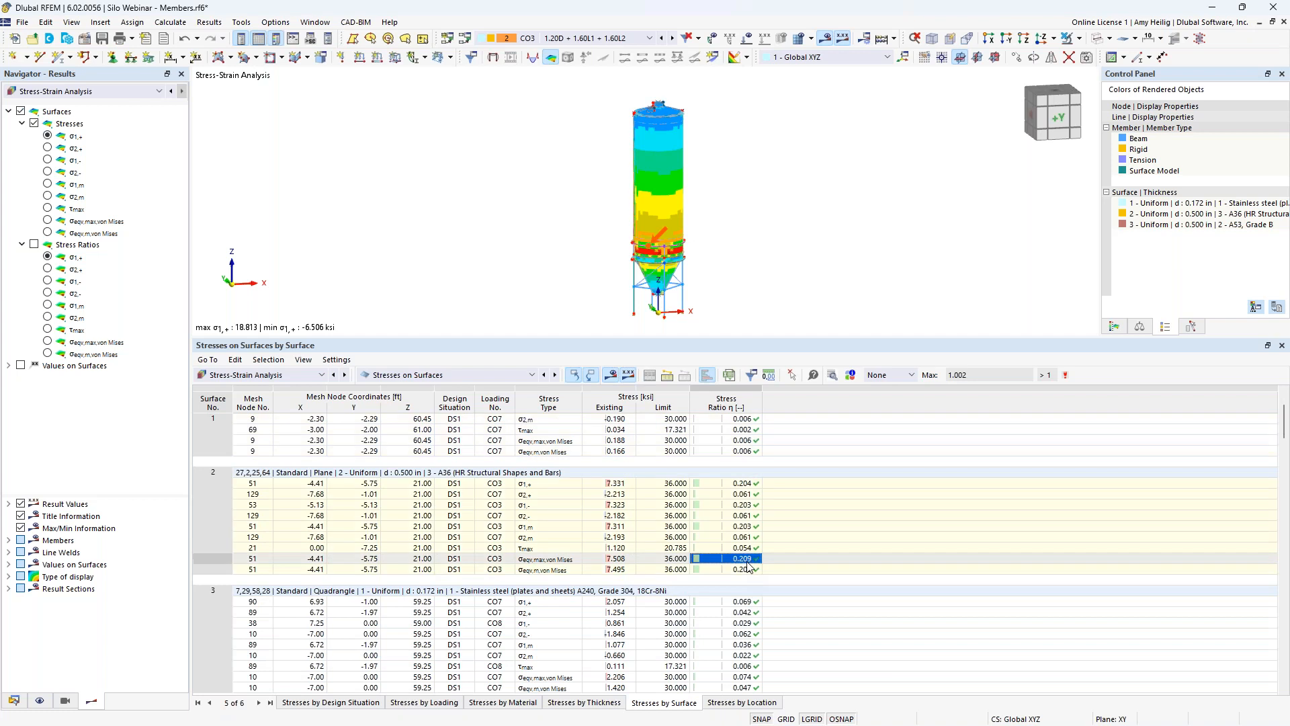
click(833, 375)
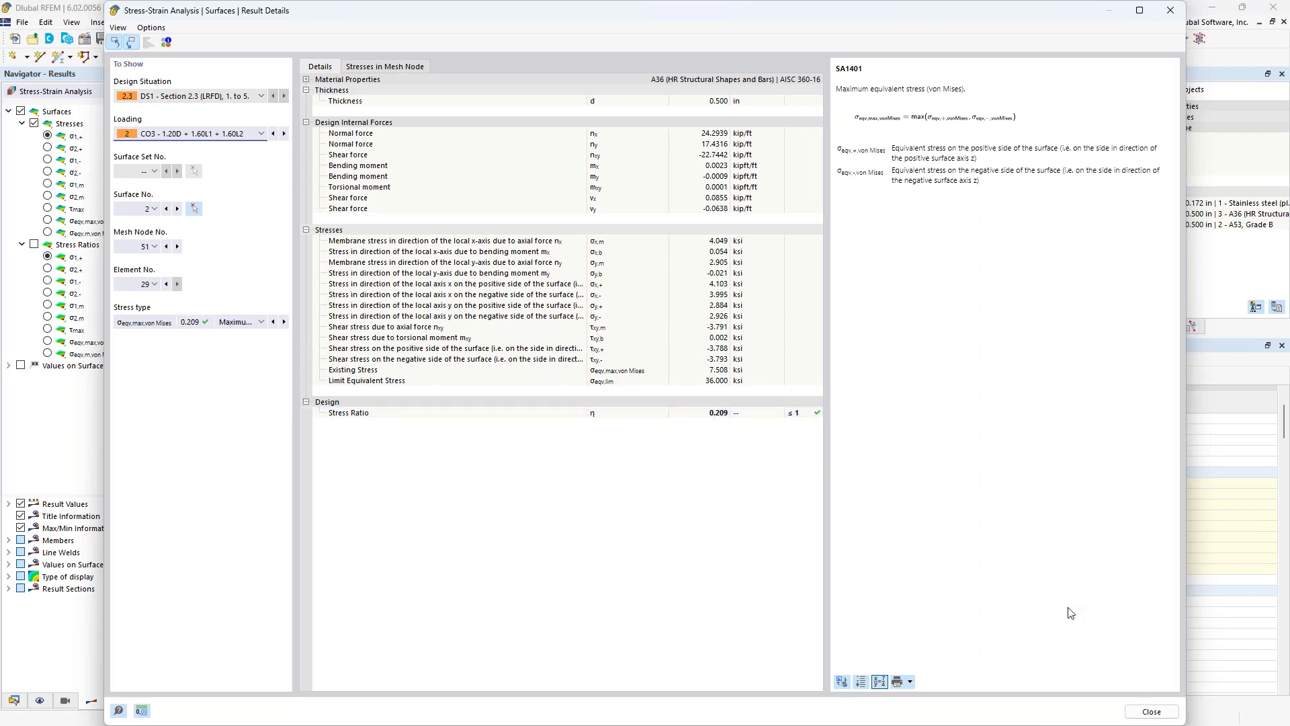
click(1151, 712)
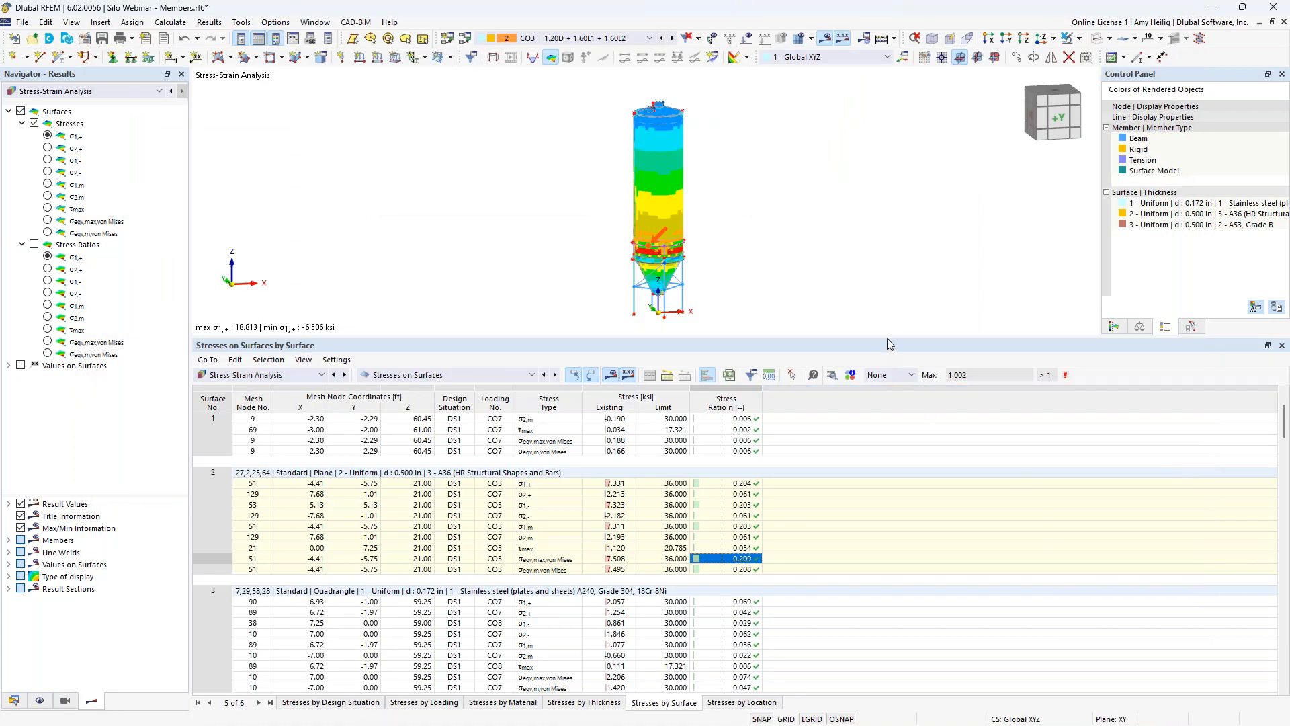
Step: Select the four vertical pipe columns supporting the silo and open them for editing
drag(886, 337, 887, 486)
scroll(670, 375, up, 5)
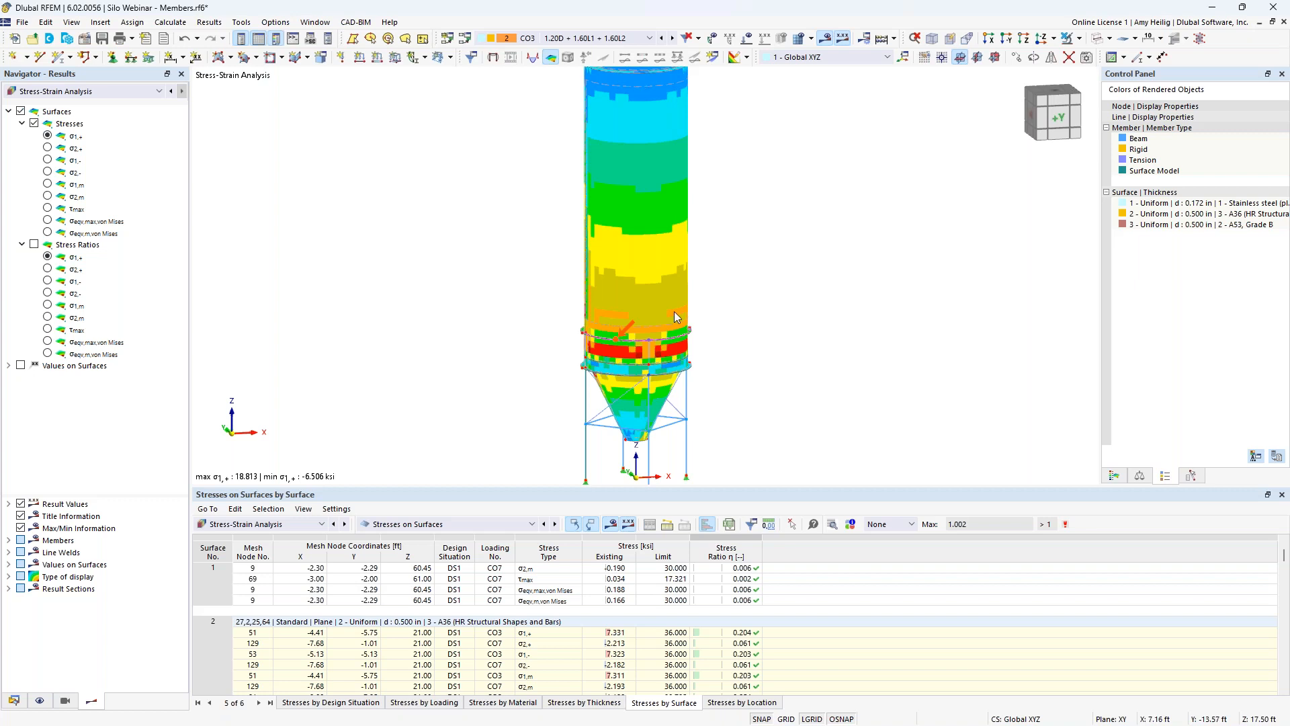
middle_drag(735, 381, 722, 302)
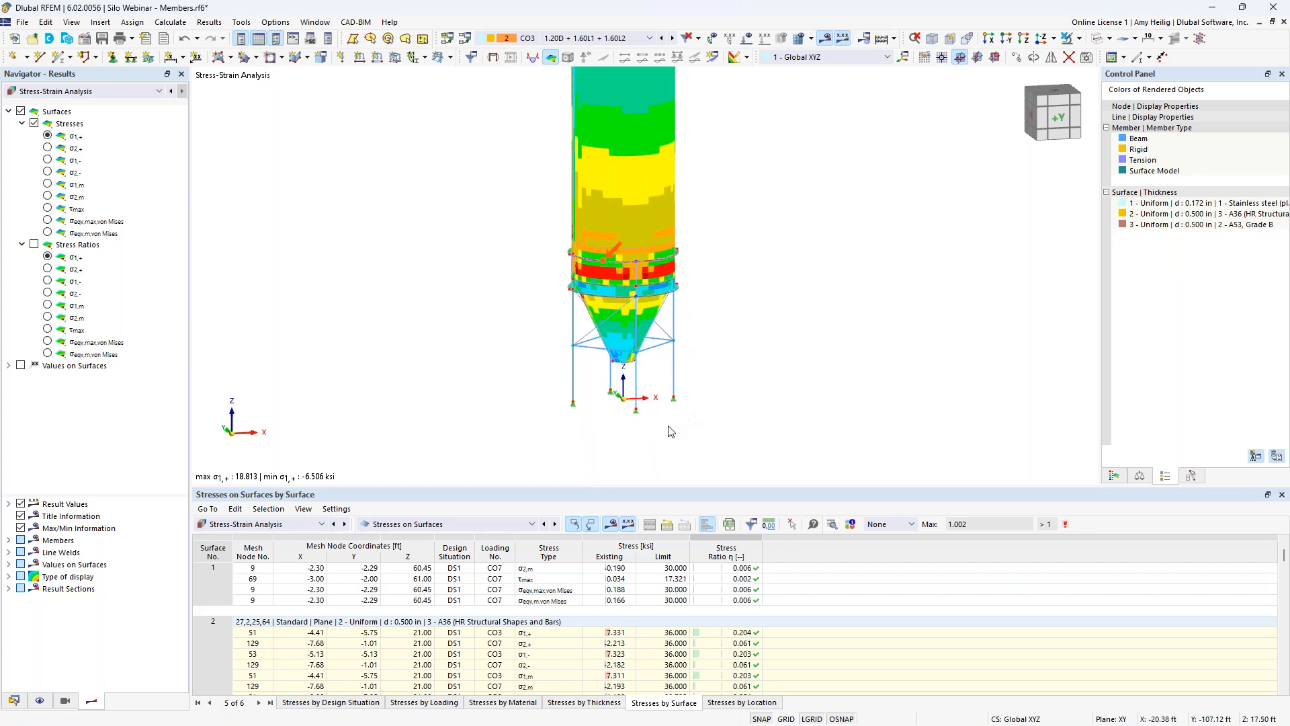
scroll(674, 430, up, 4)
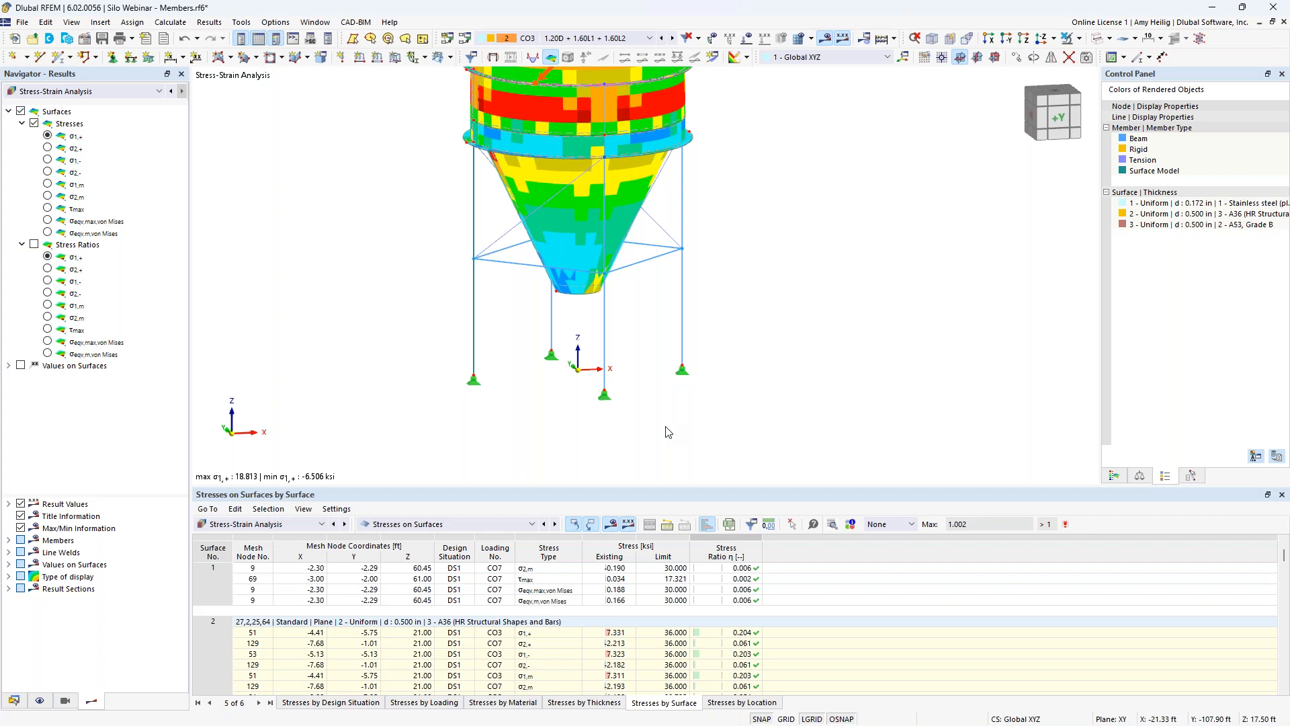
mouse_move(730, 350)
mouse_down()
mouse_move(524, 330)
mouse_move(700, 342)
mouse_move(729, 330)
mouse_up()
drag(530, 326, 441, 309)
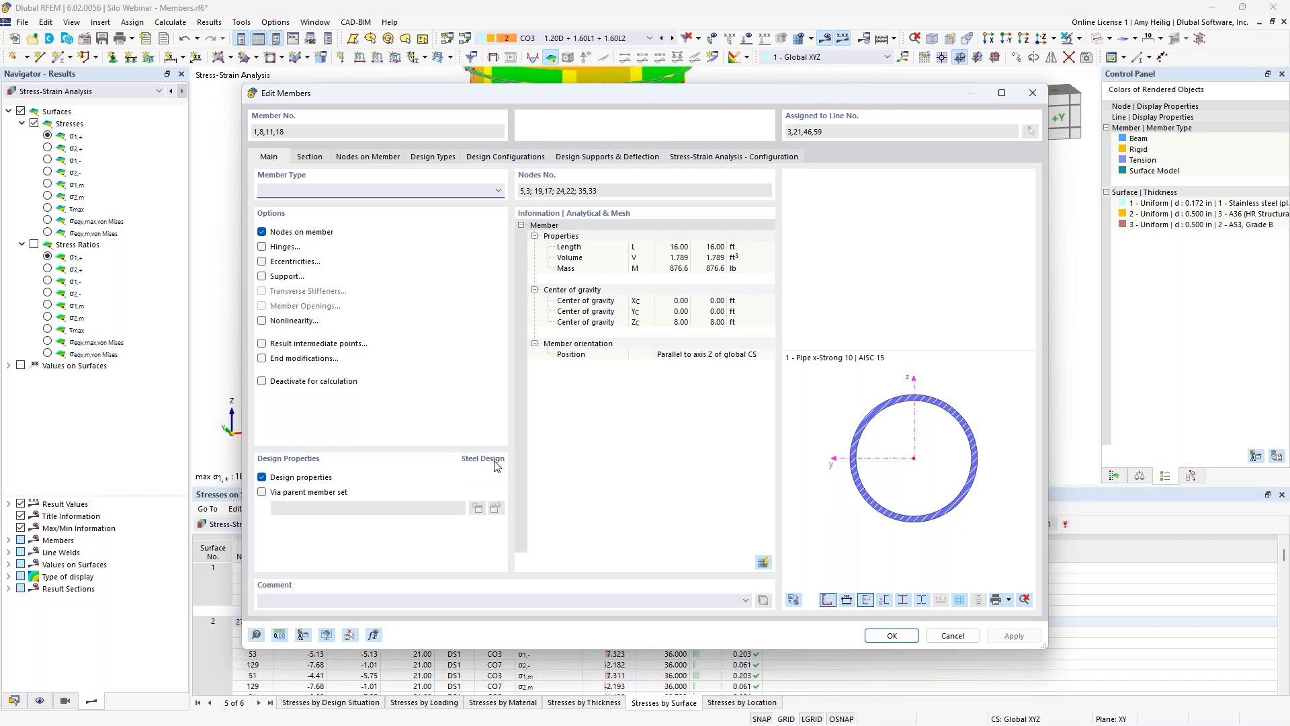
Step: Create a new effective lengths definition for the columns with torsional buckling and lateral-torsional buckling excluded
click(433, 156)
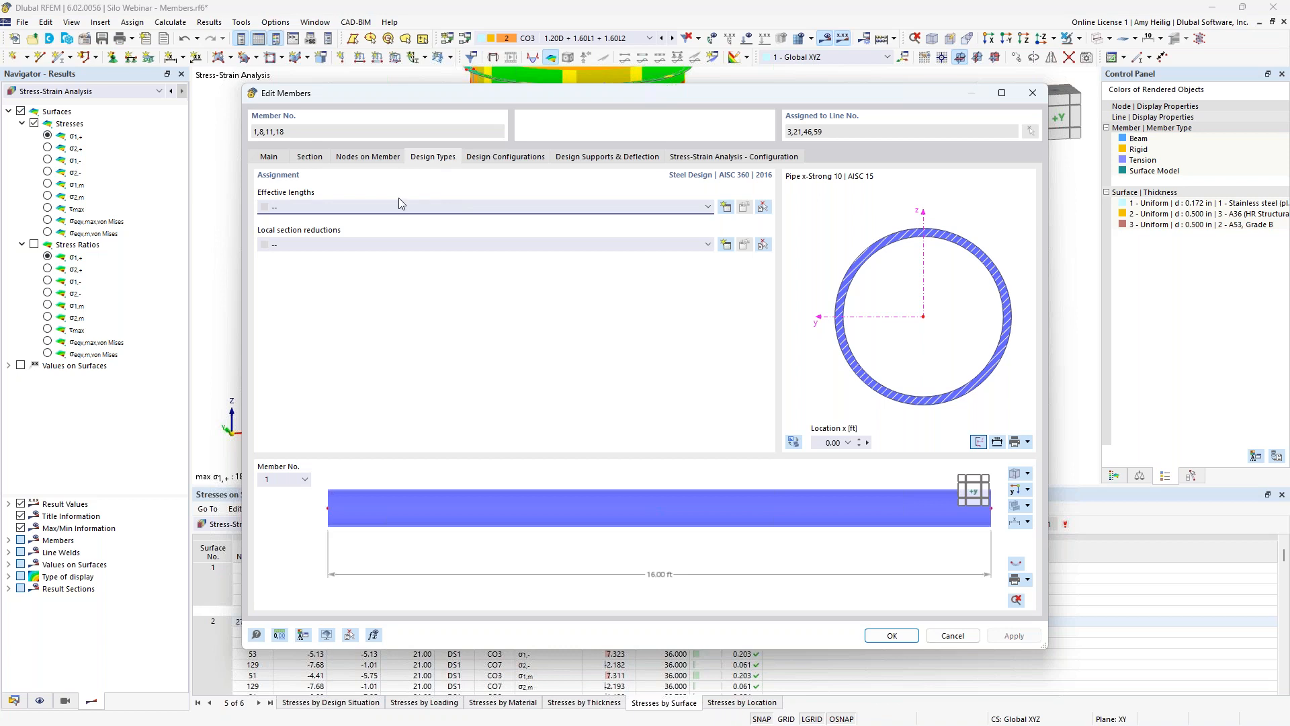
click(725, 207)
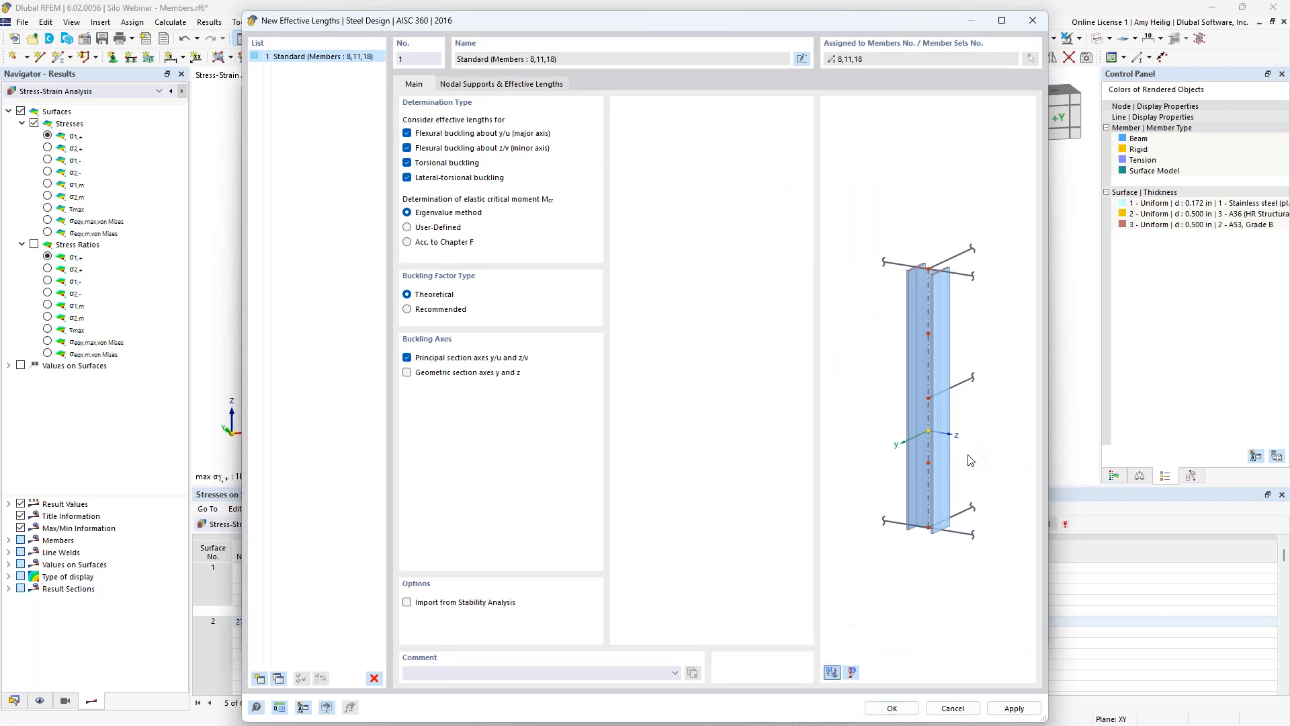
click(407, 163)
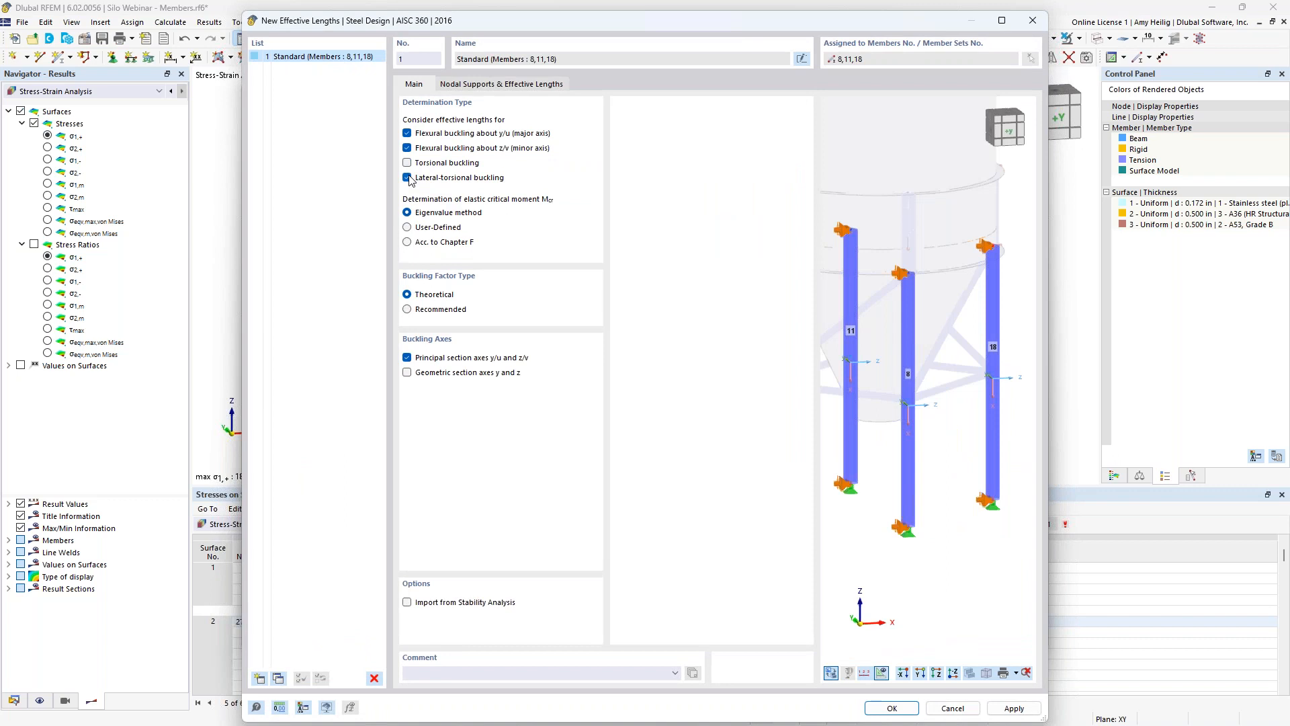
click(407, 178)
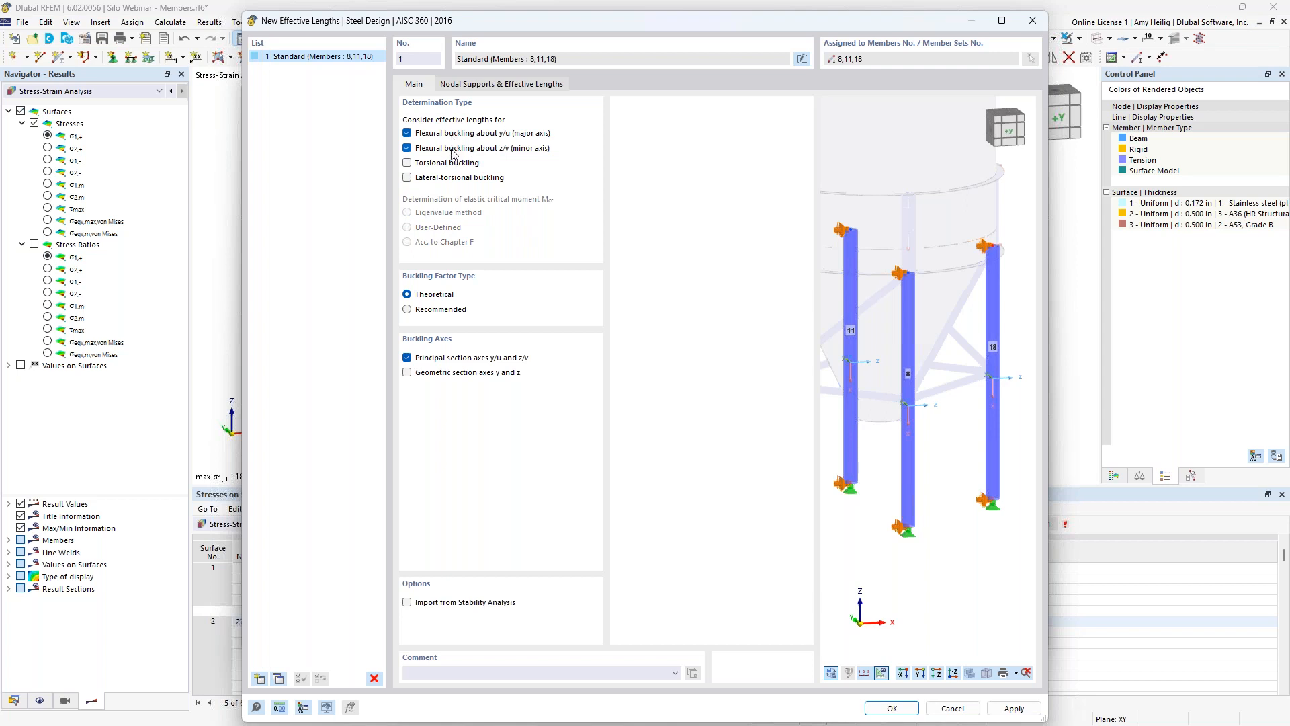
Step: Add an intermediate nodal support to the columns' effective lengths, fixed in both z/v and y/u
click(477, 86)
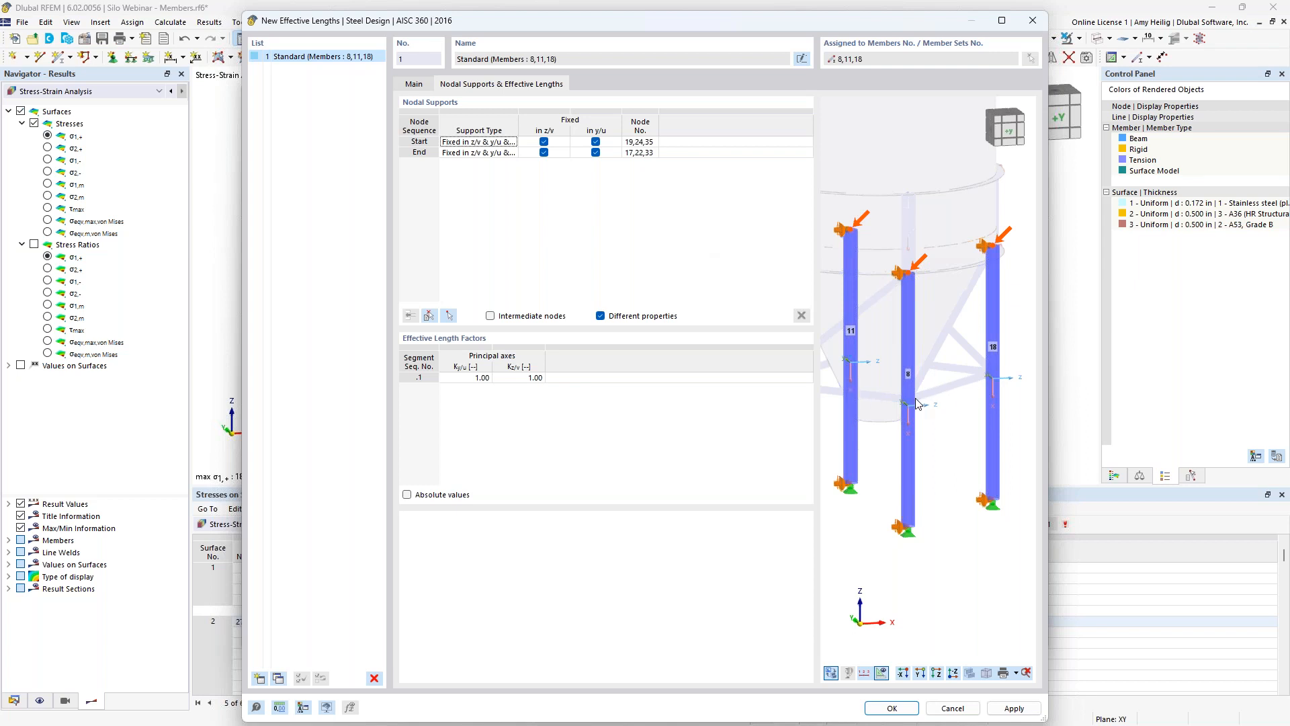
scroll(910, 403, up, 2)
scroll(931, 416, down, 2)
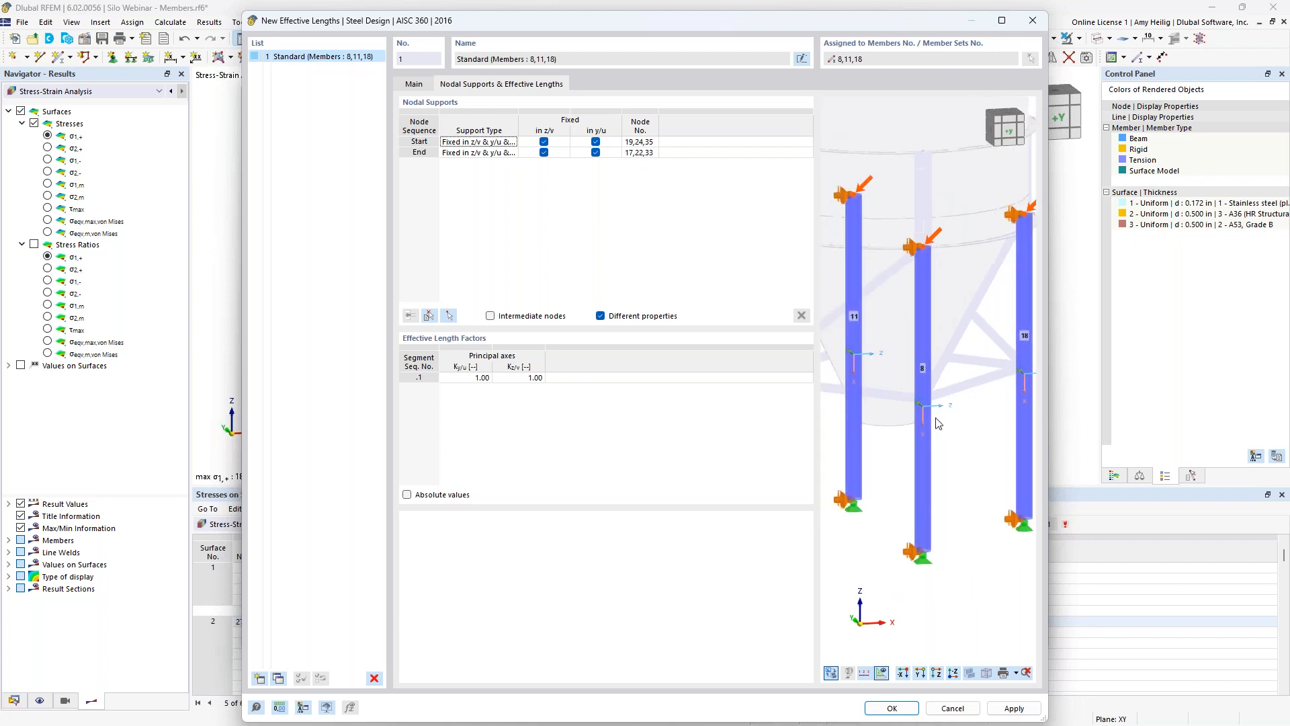
middle_drag(939, 422, 895, 422)
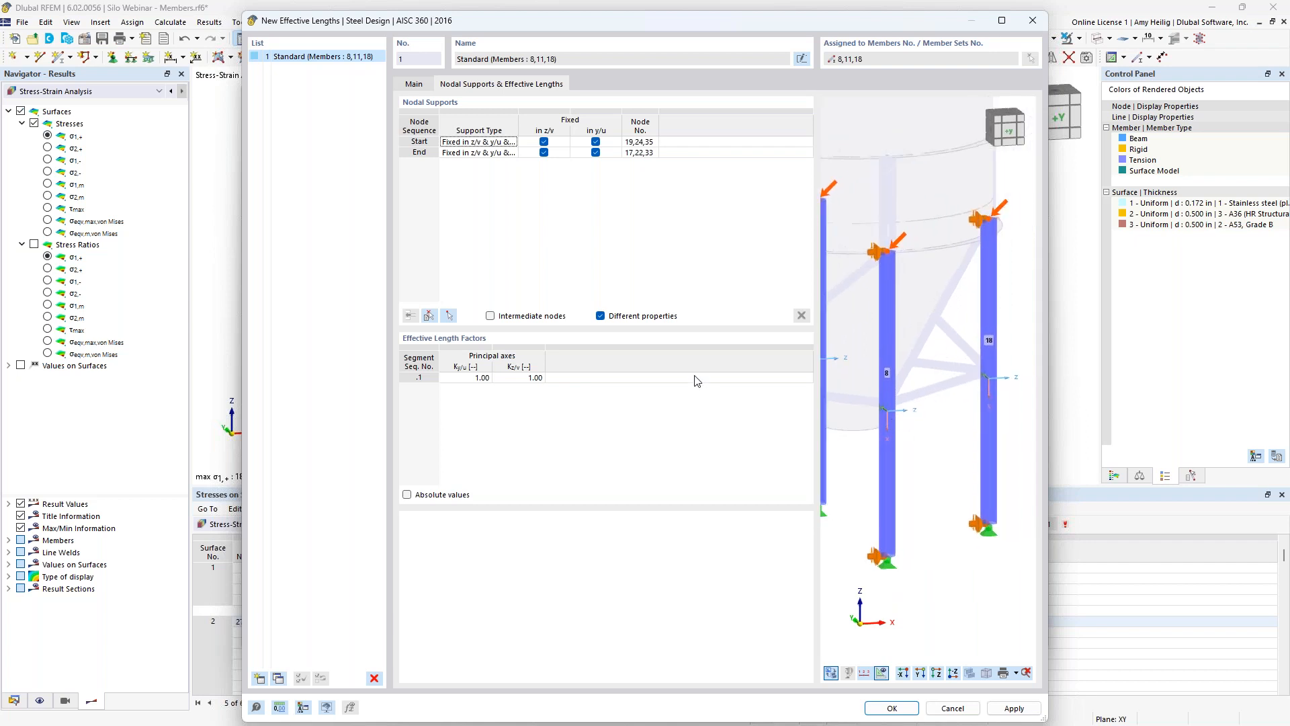
click(491, 316)
click(411, 315)
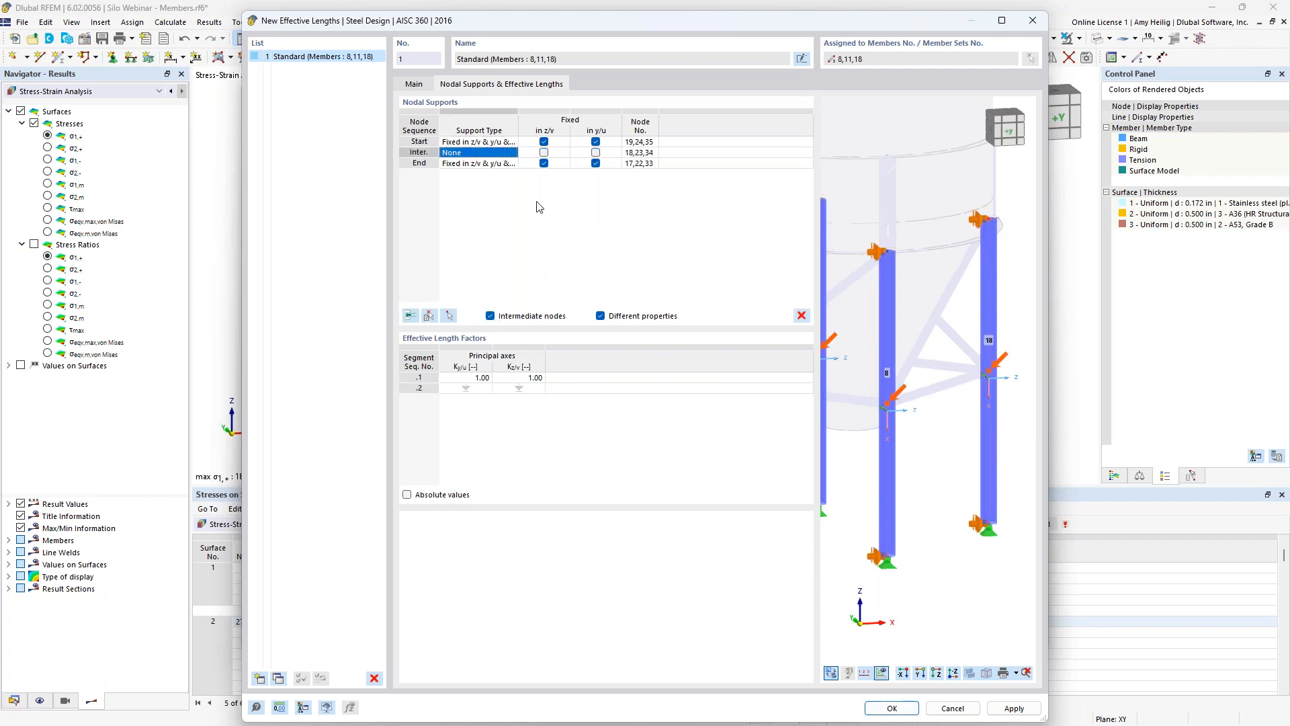
click(545, 154)
click(595, 152)
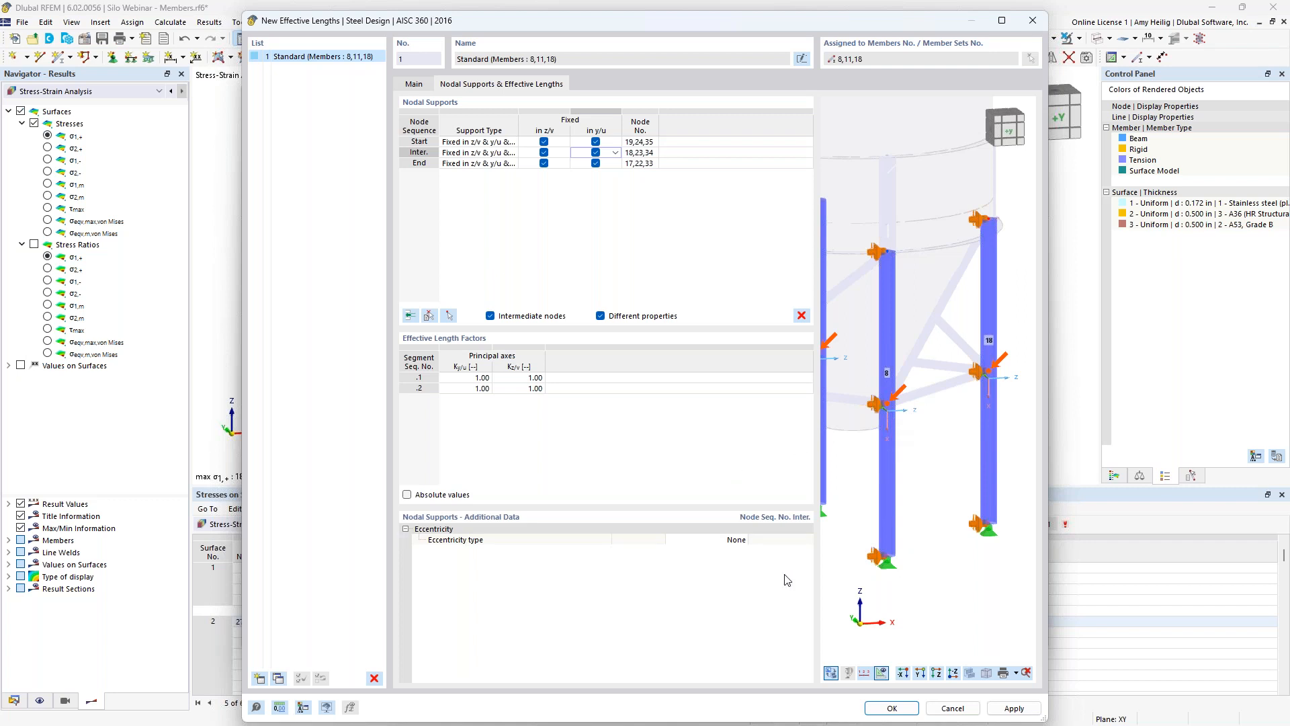
Step: Confirm the new effective lengths and apply them to the four column members
click(880, 706)
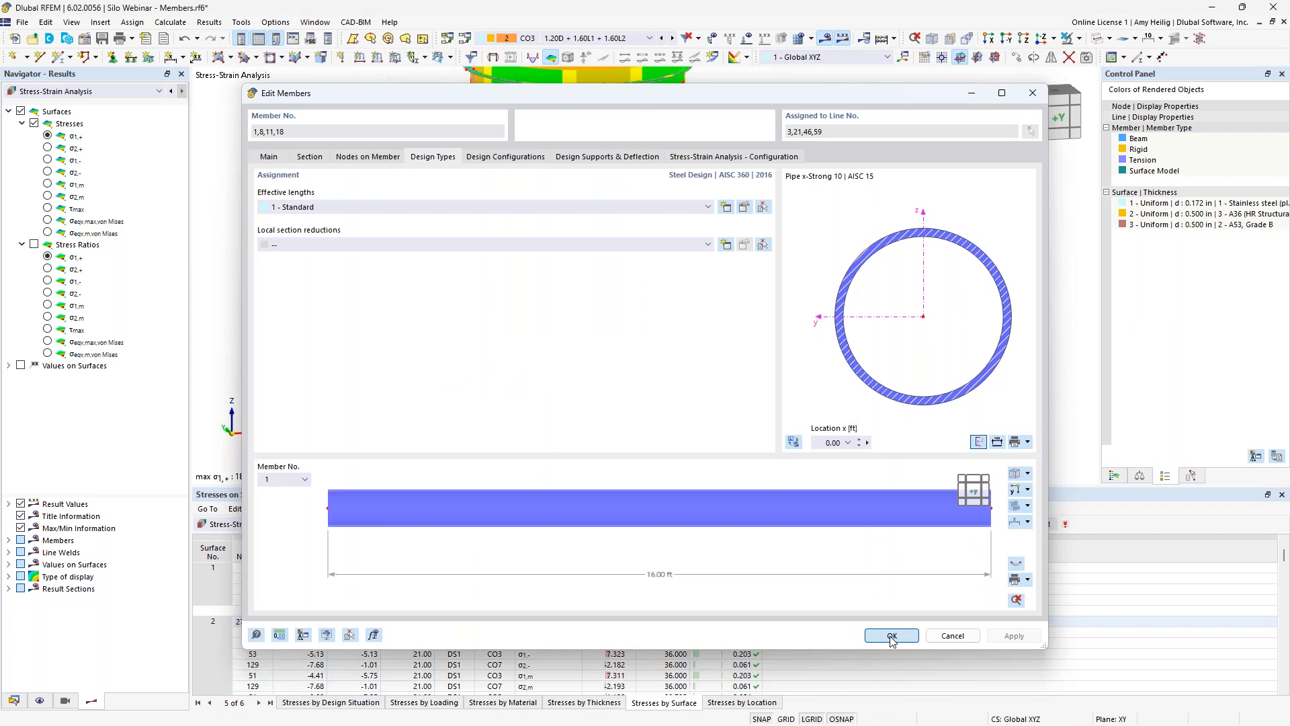
click(891, 635)
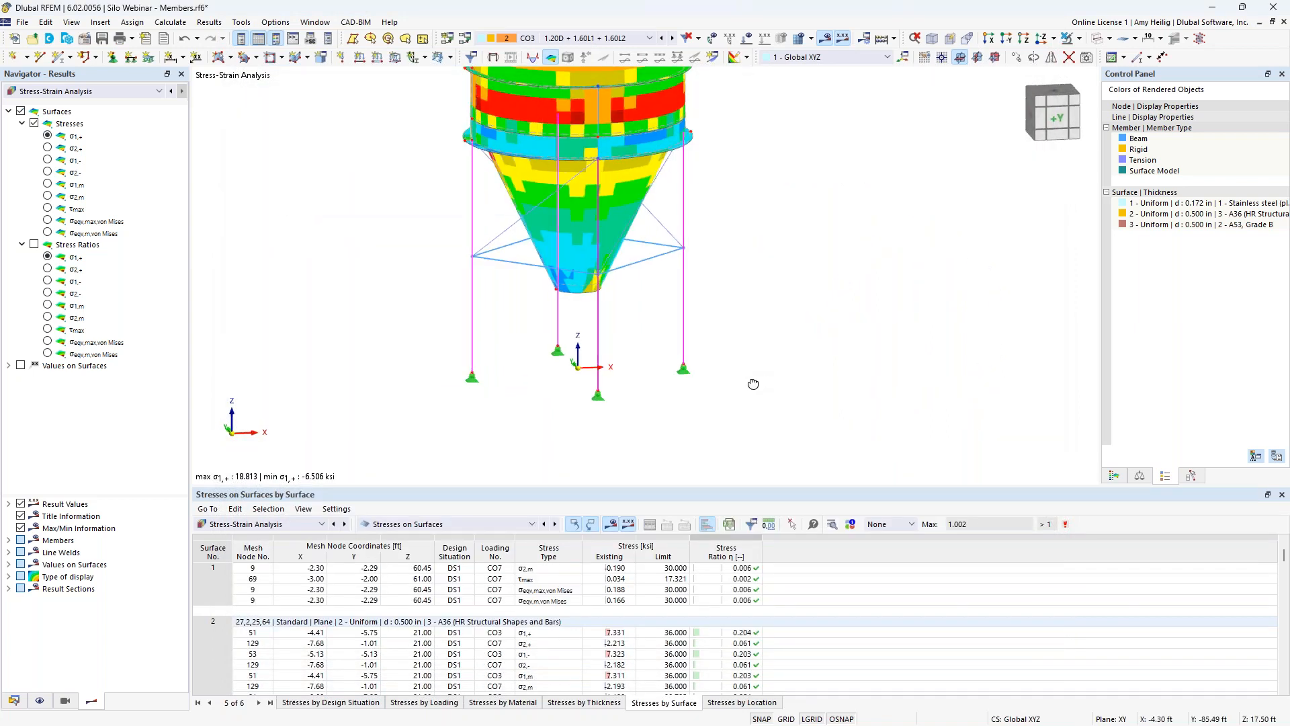
Step: Set the limit state type of design situation DS1 to Strength limit state (LRFD) in the steel design input data
click(280, 524)
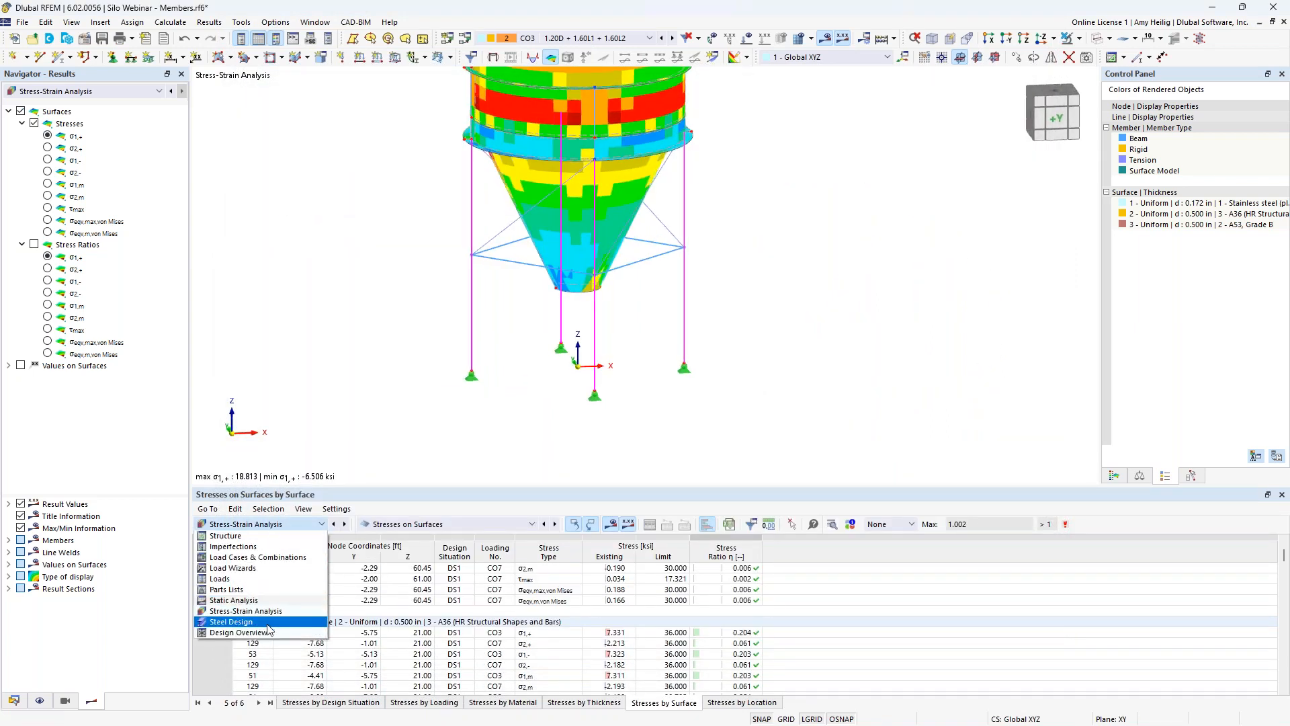
click(268, 622)
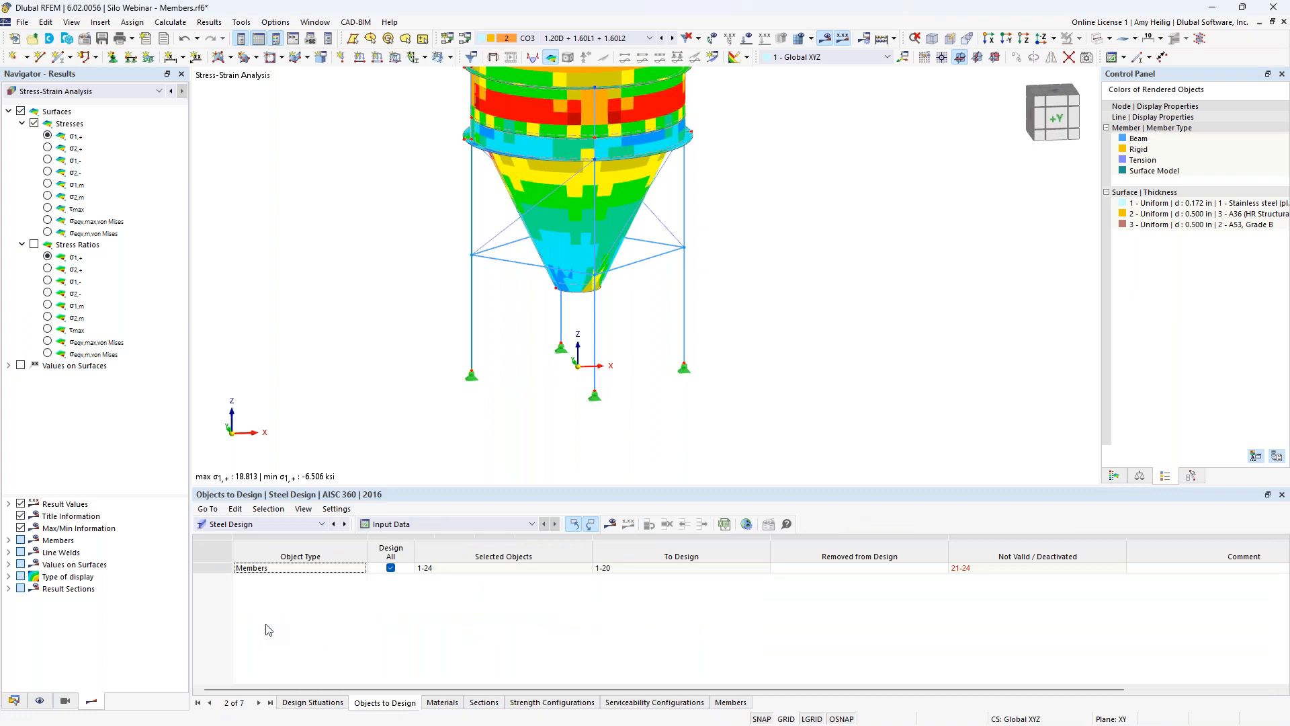
click(313, 702)
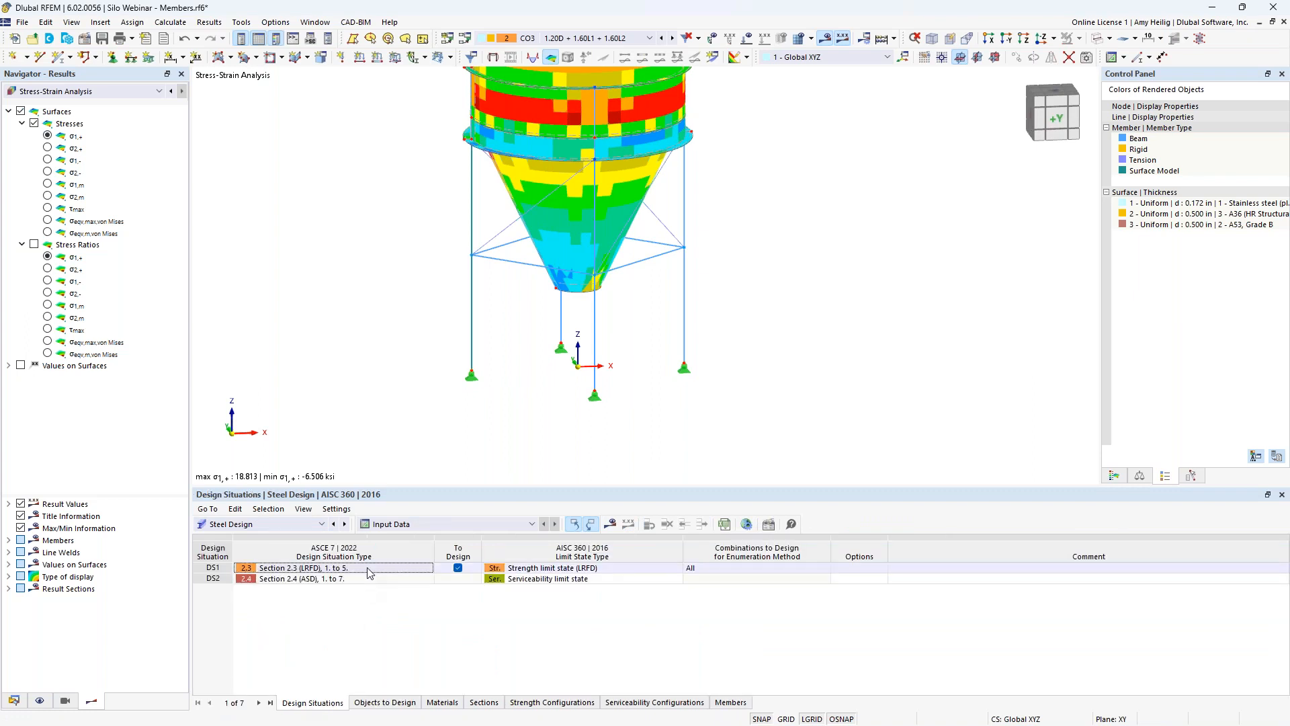
click(582, 568)
click(678, 568)
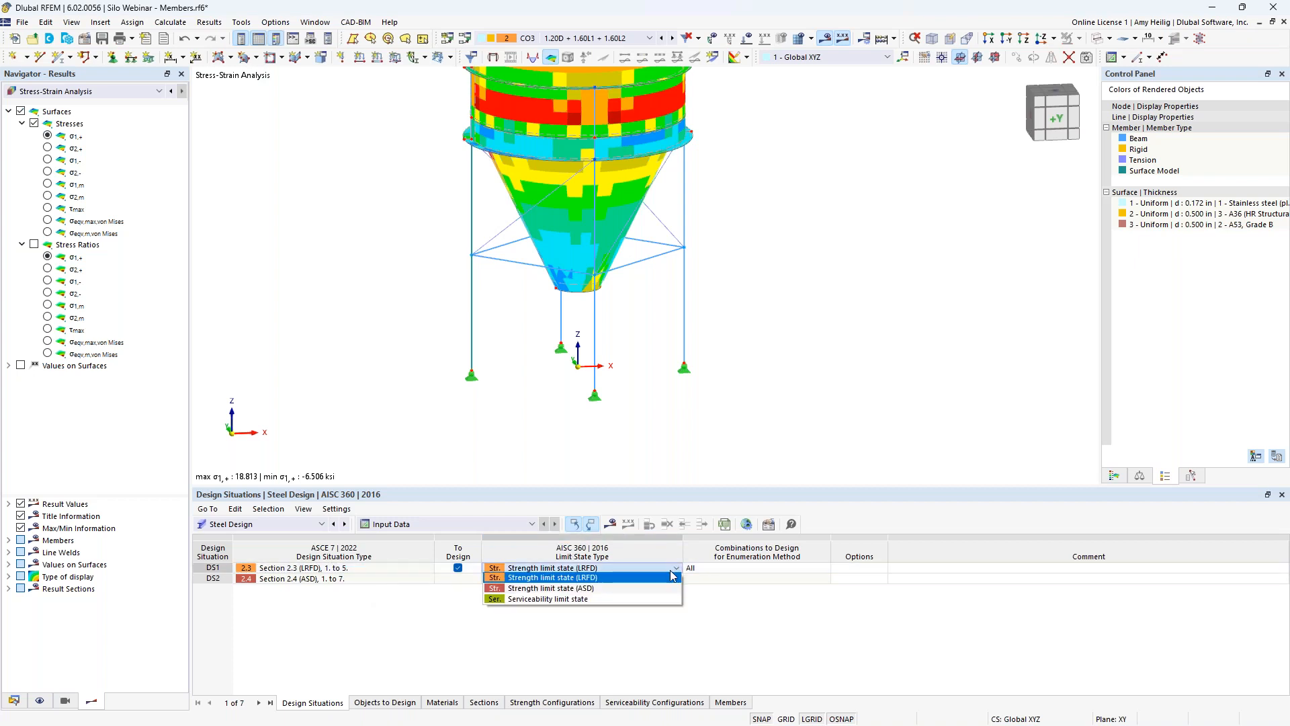
click(623, 579)
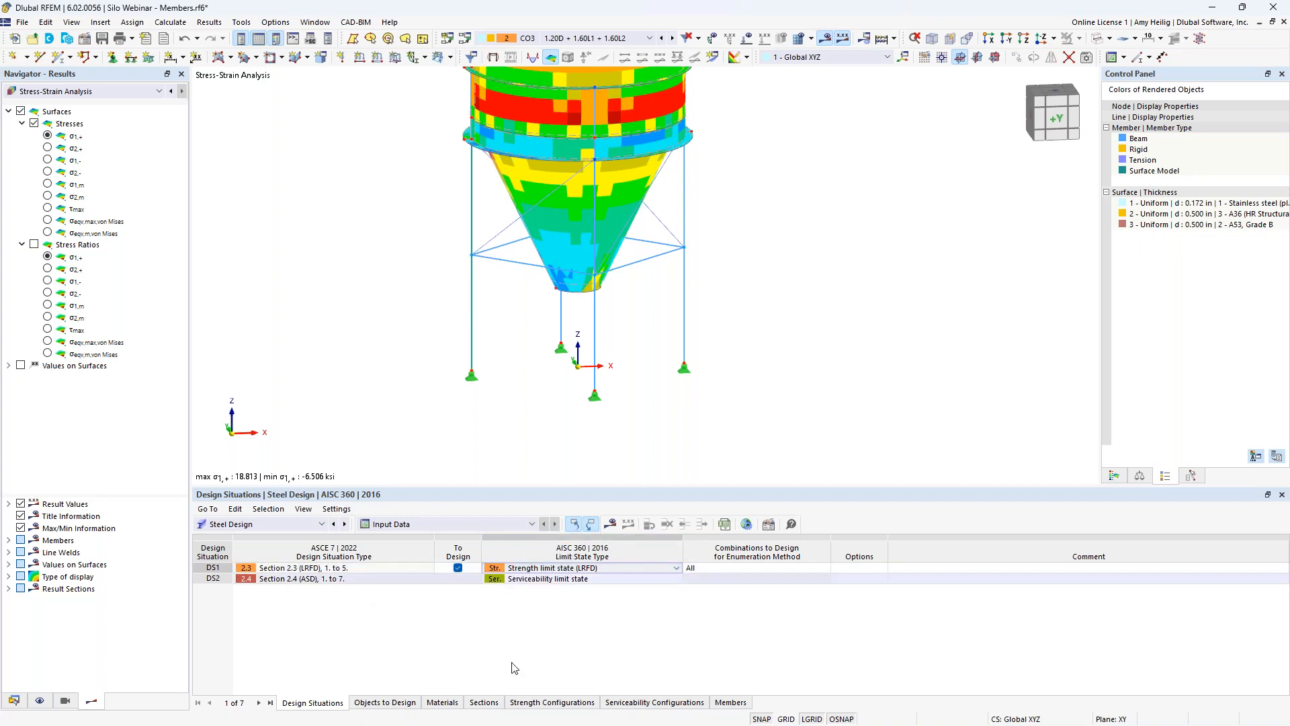
Step: Turn off designing all members and restrict the steel design to the four column members 1, 8, 11 and 18
click(398, 704)
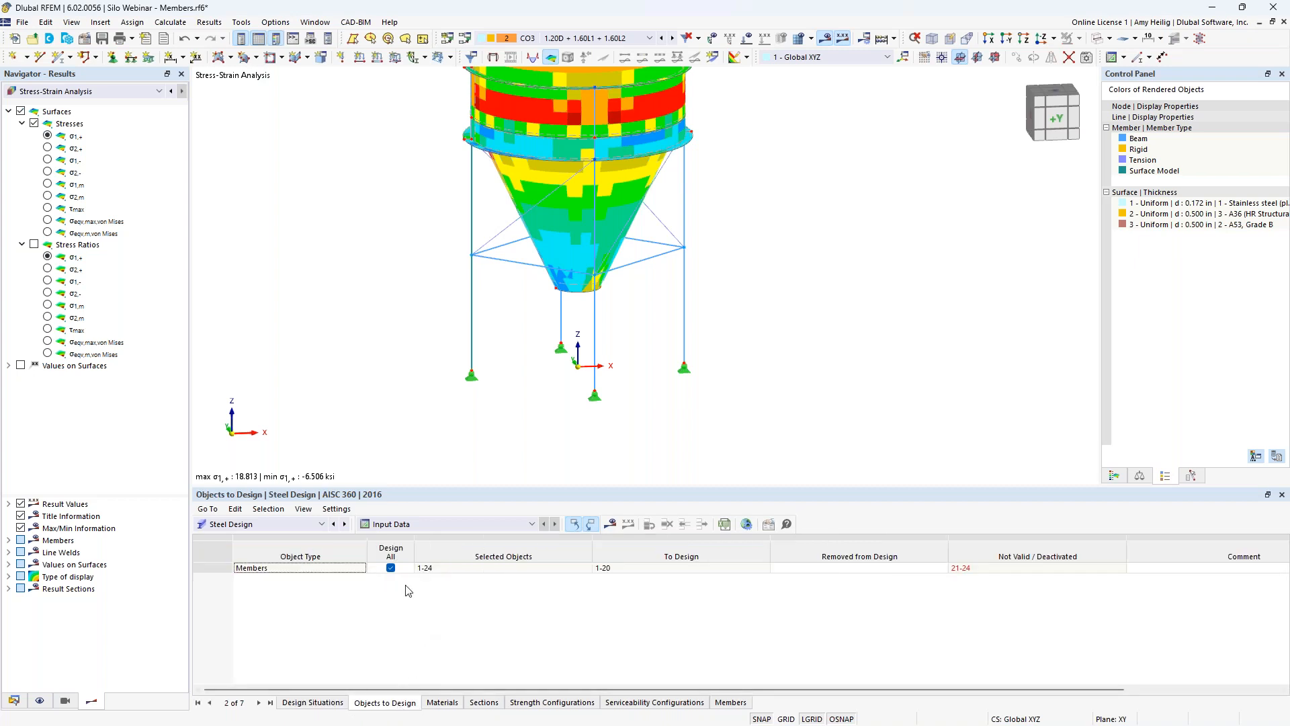
click(390, 568)
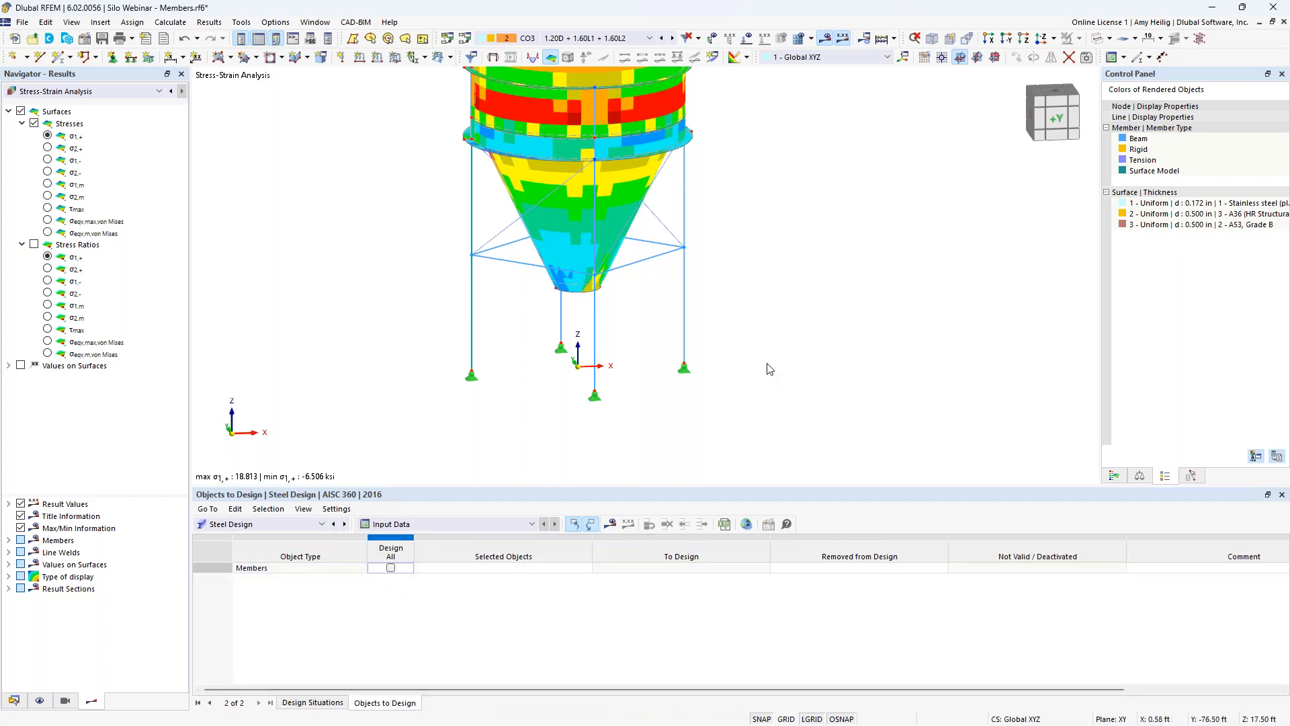
mouse_move(757, 339)
mouse_down()
mouse_move(525, 331)
mouse_move(752, 345)
mouse_up()
click(565, 566)
click(585, 569)
drag(736, 326, 459, 308)
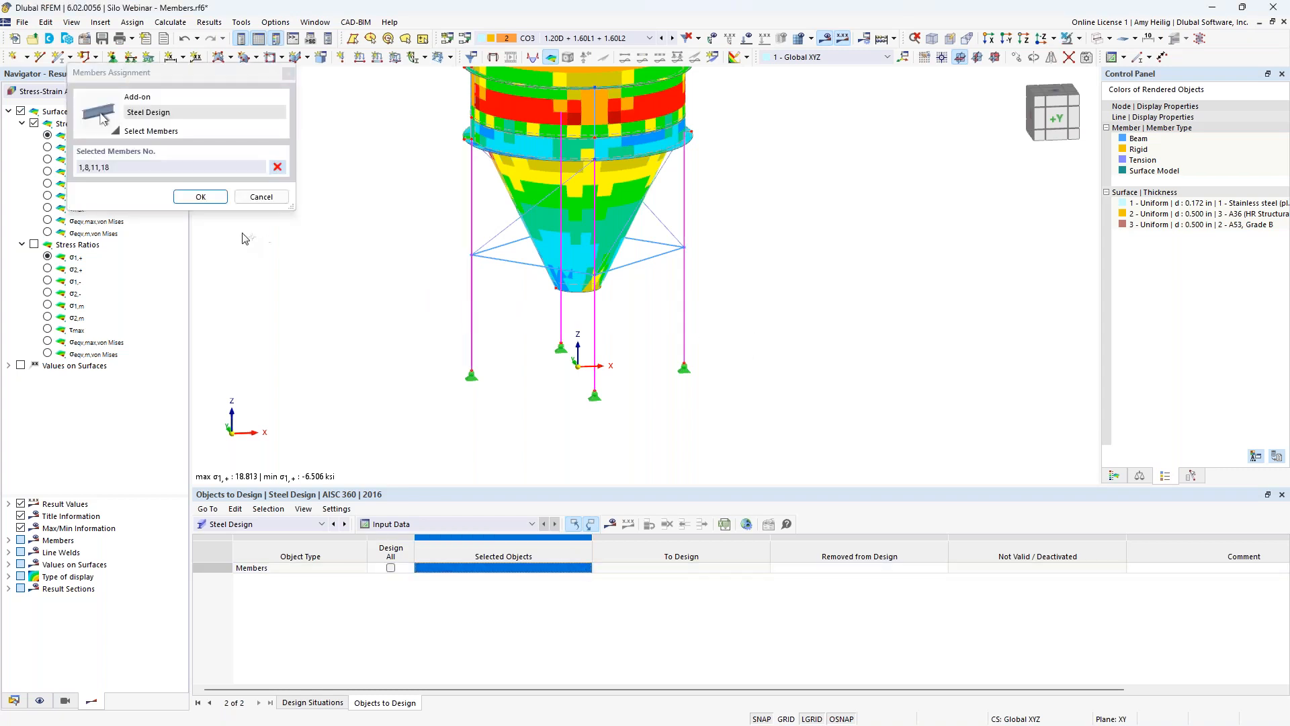
click(201, 196)
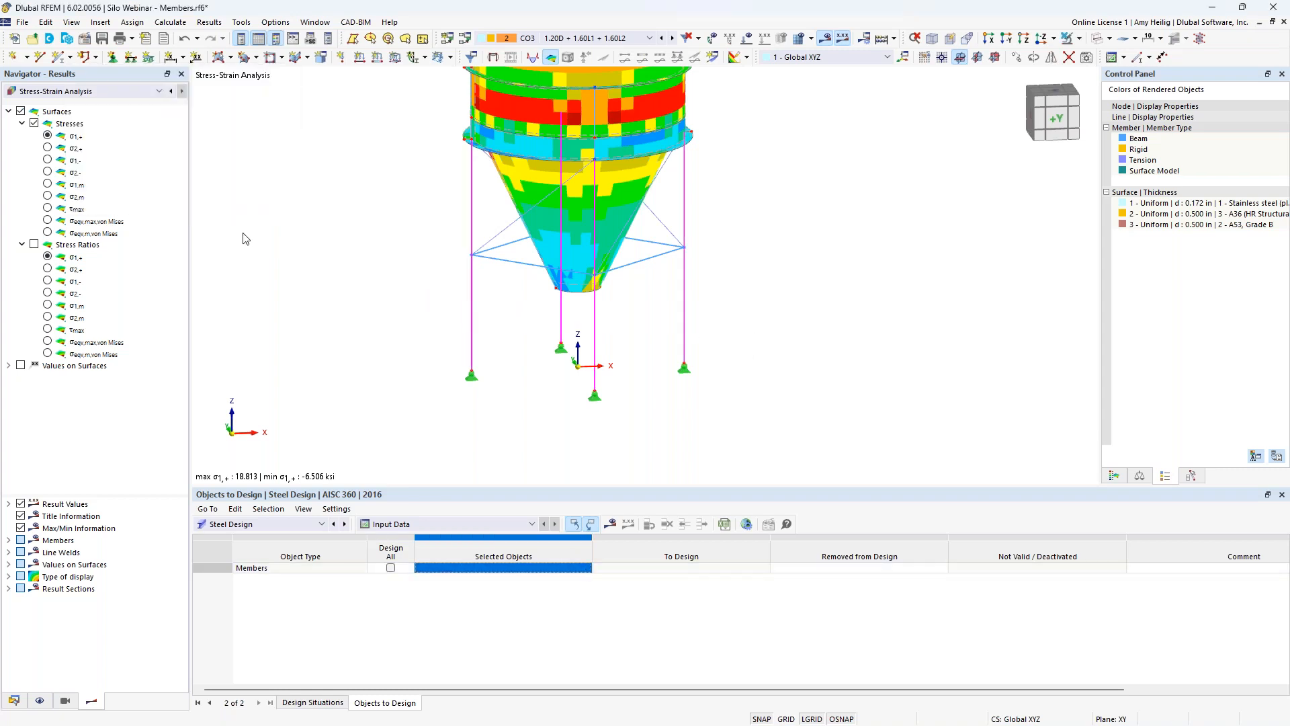
Step: Run the steel design calculation and display the design ratios on members, listed by member
click(610, 524)
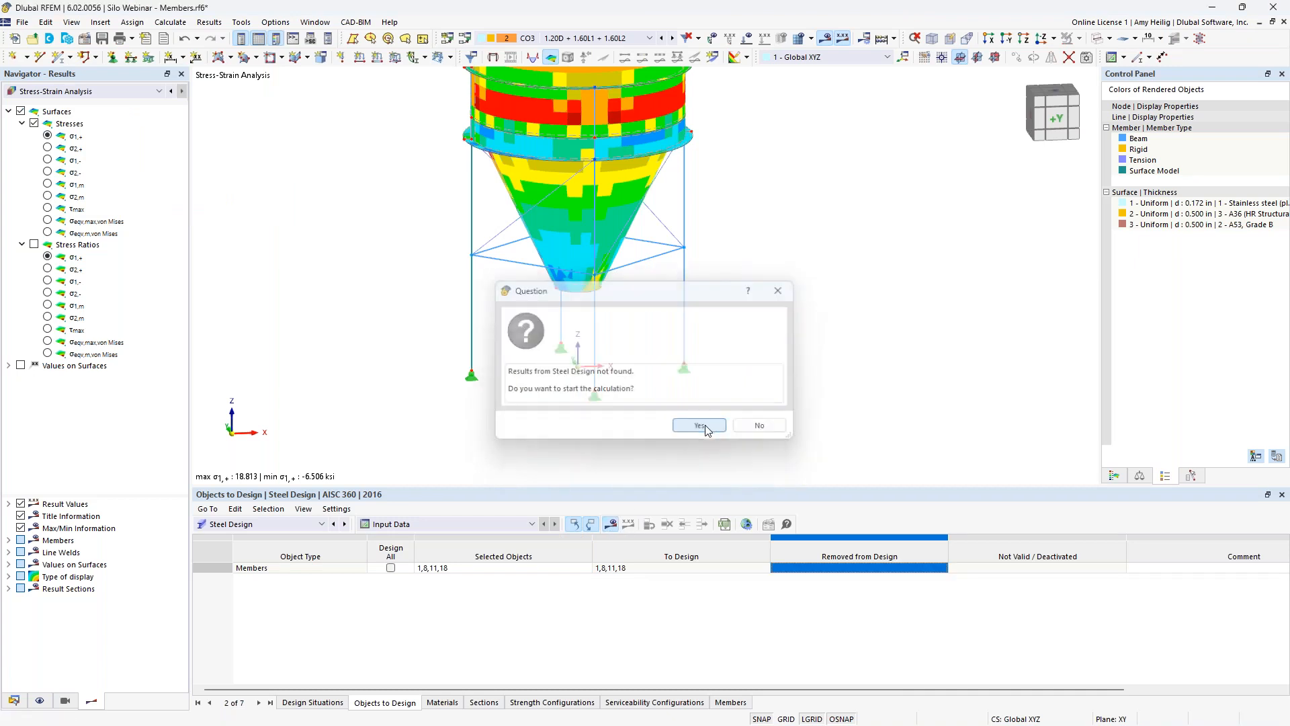
click(704, 426)
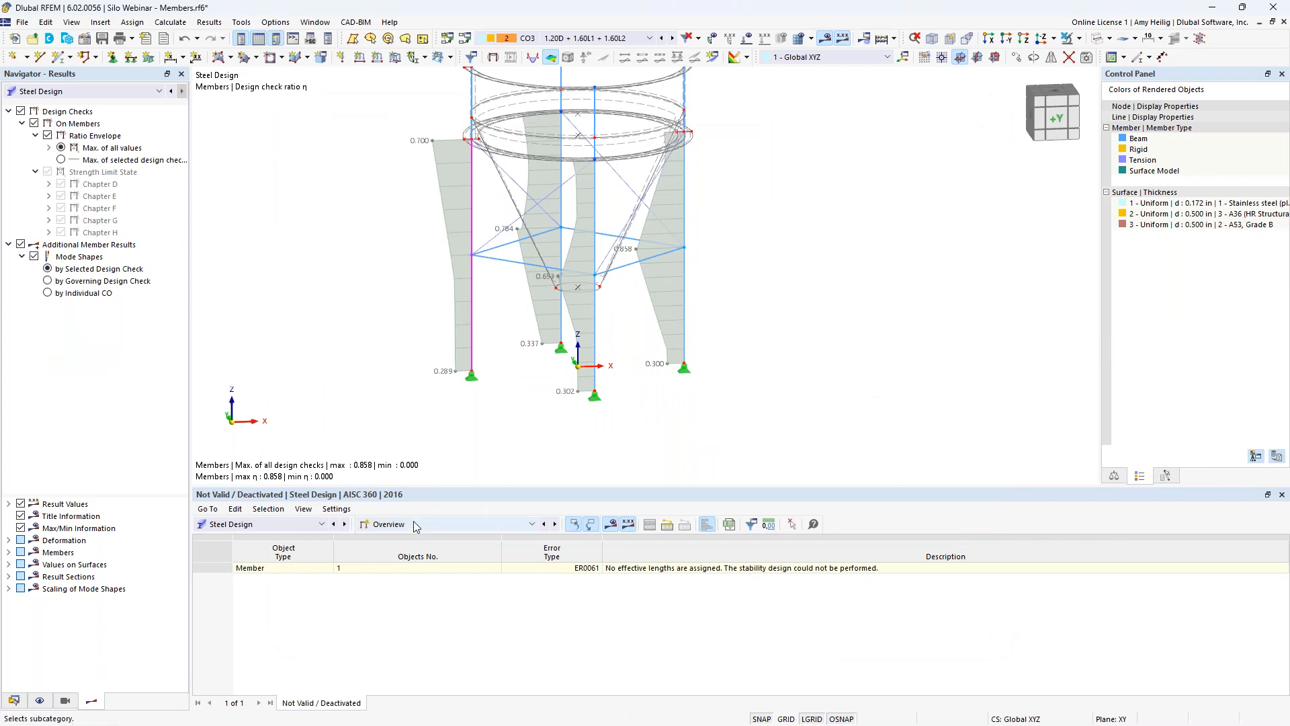
click(414, 524)
click(415, 558)
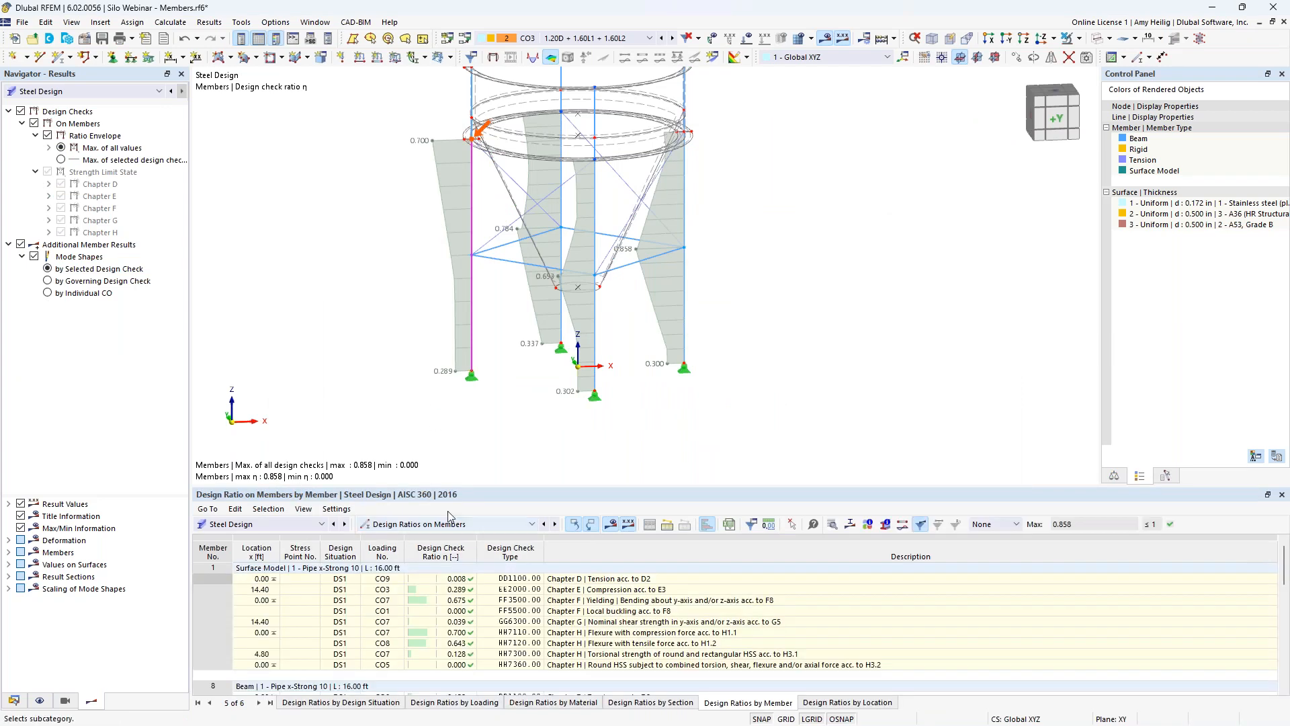
Step: Examine the columns' design ratios by member, including the check details for member 8's Chapter F bending yielding under CO6
drag(469, 485, 470, 363)
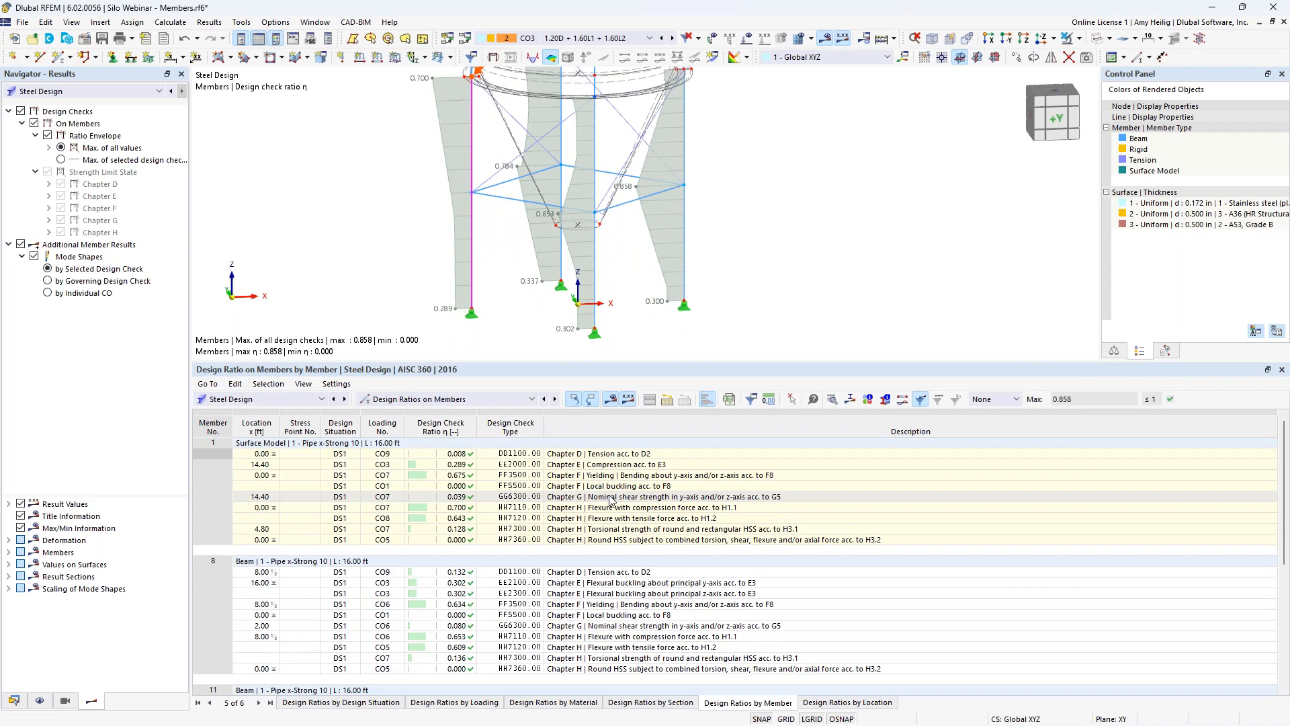
scroll(611, 501, down, 1)
click(628, 584)
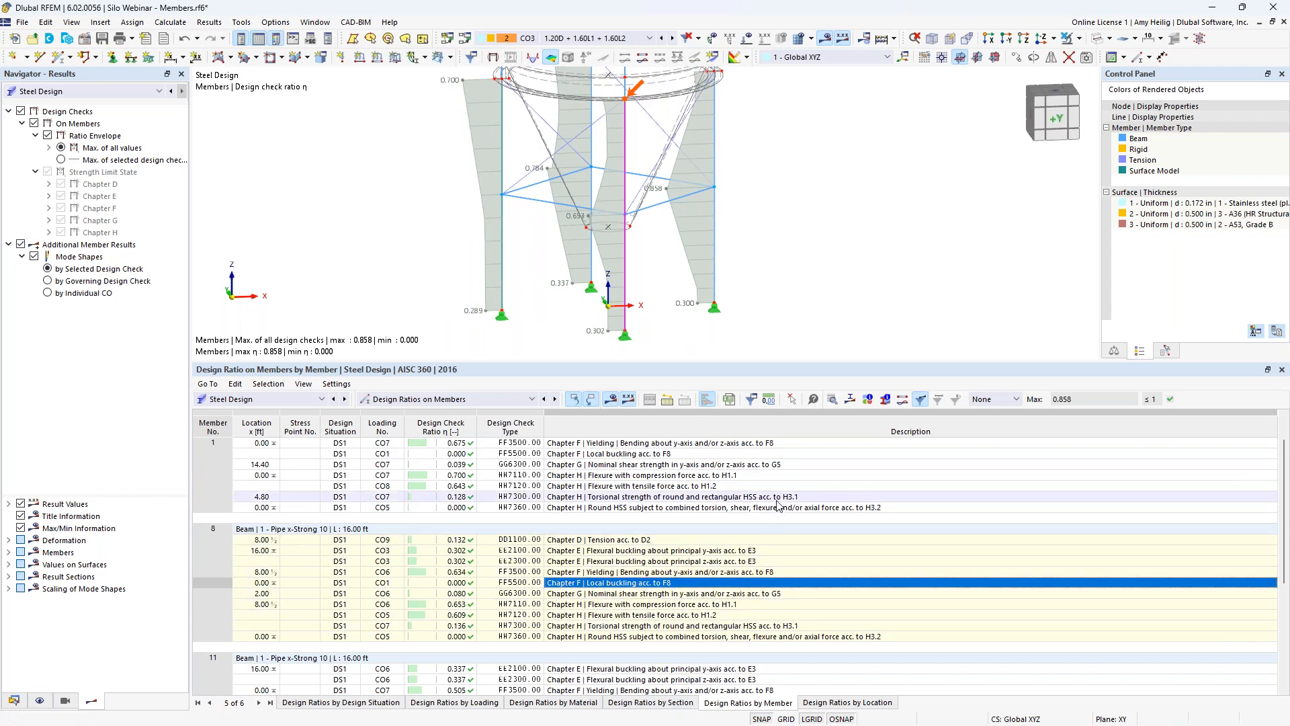
click(629, 572)
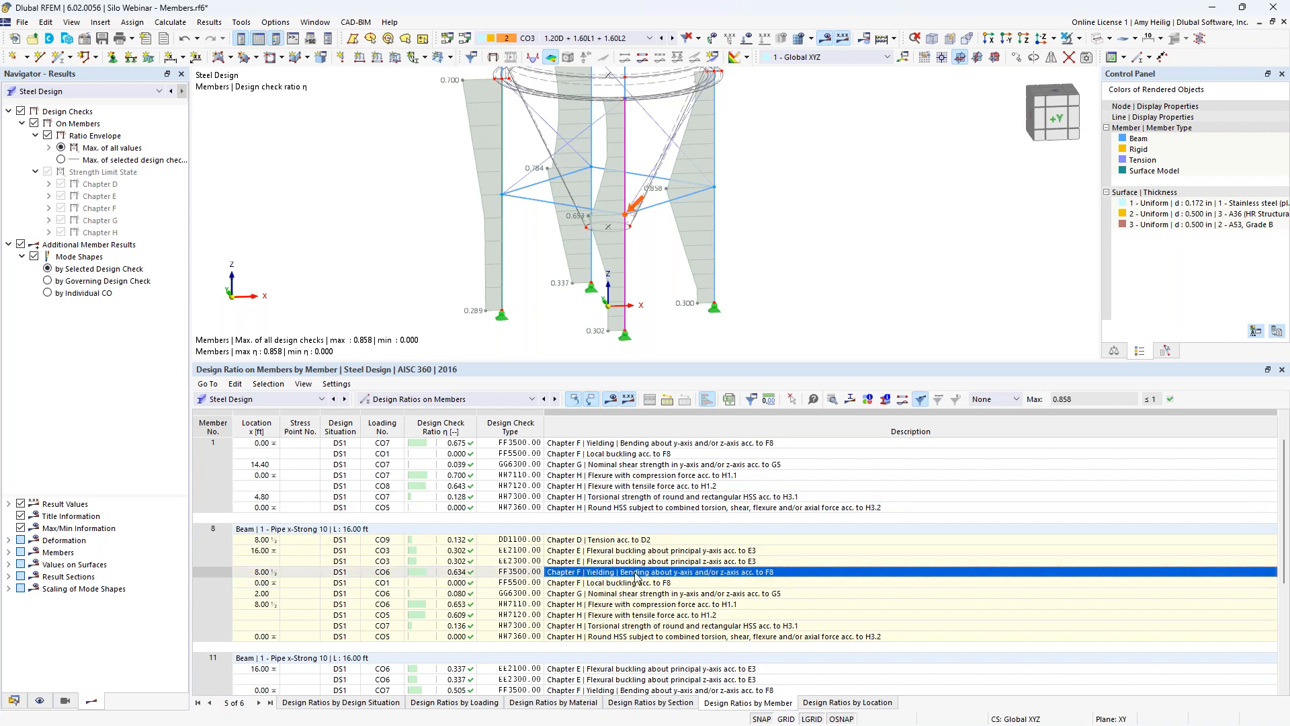
click(833, 400)
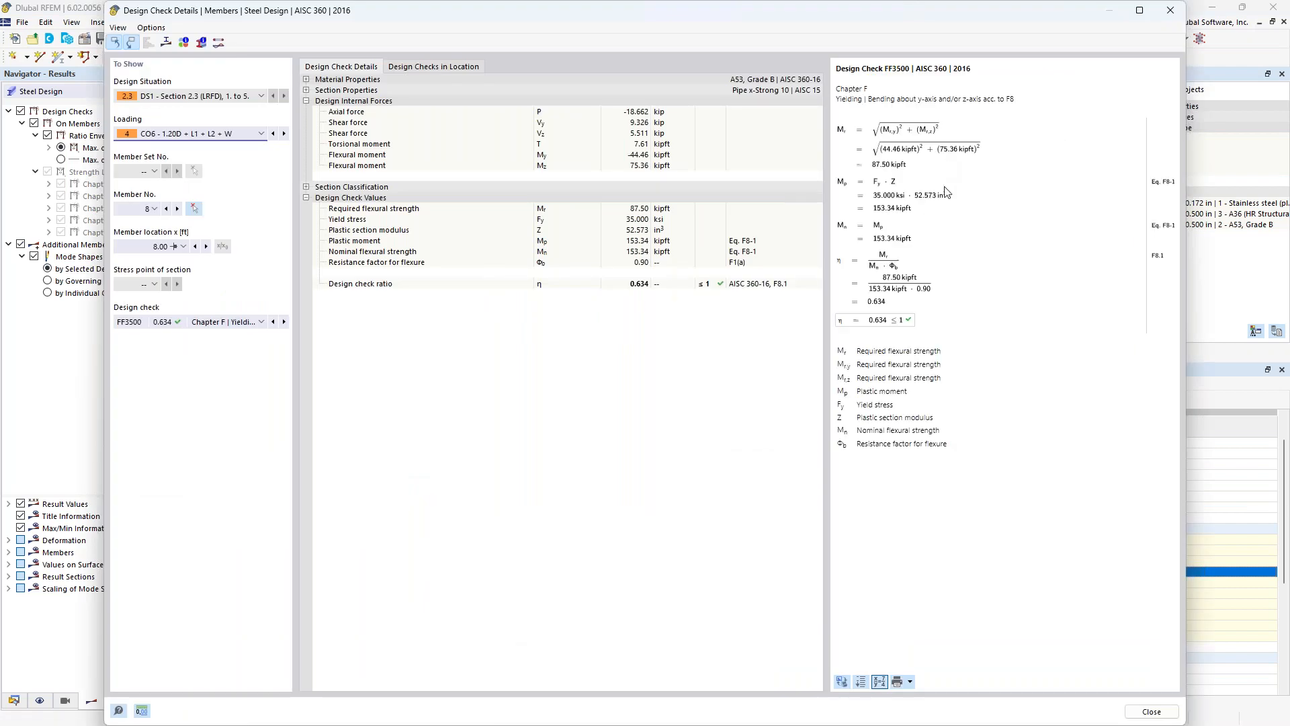
ctrl+scroll(945, 191, up, 3)
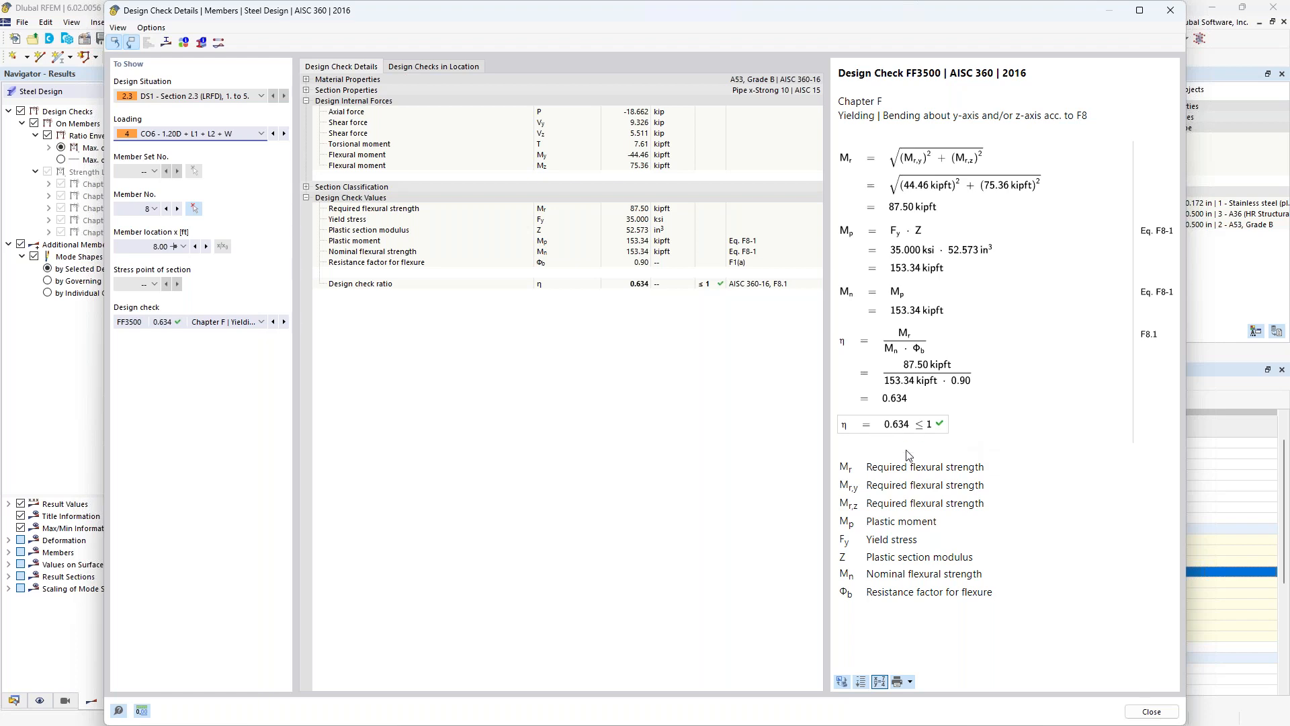
click(257, 323)
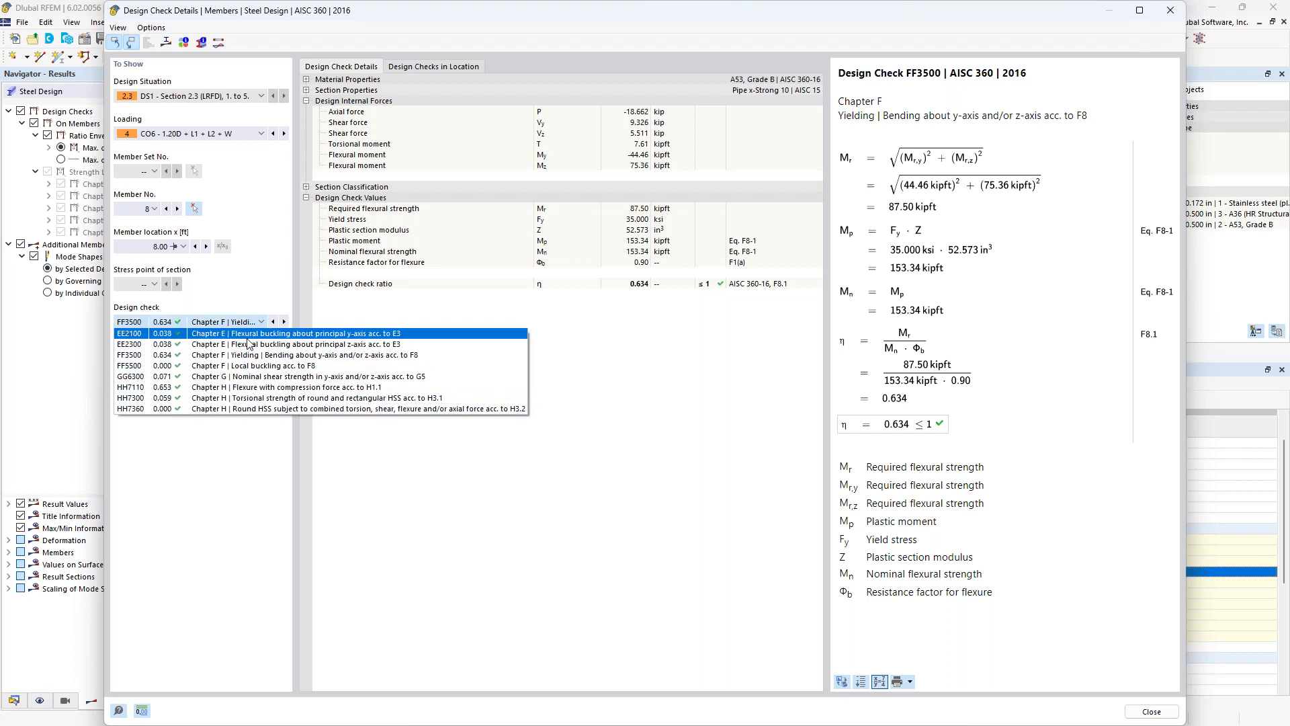
click(234, 478)
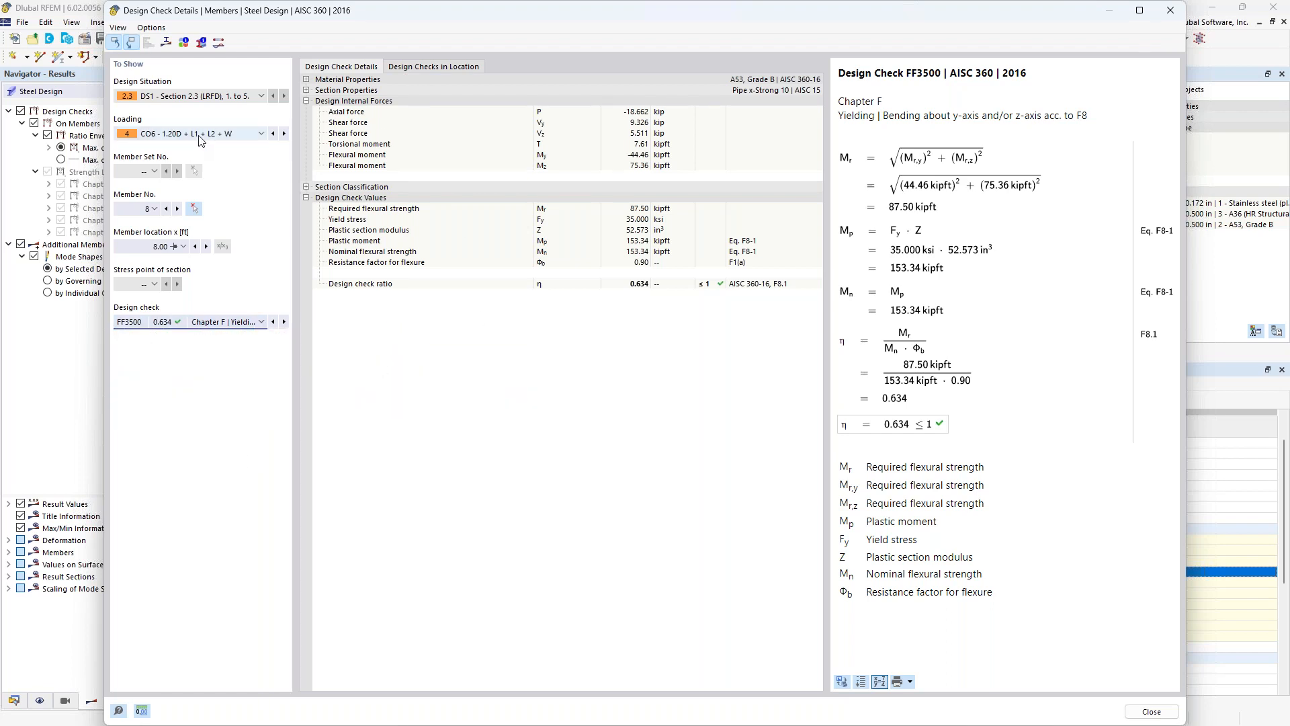
click(1181, 20)
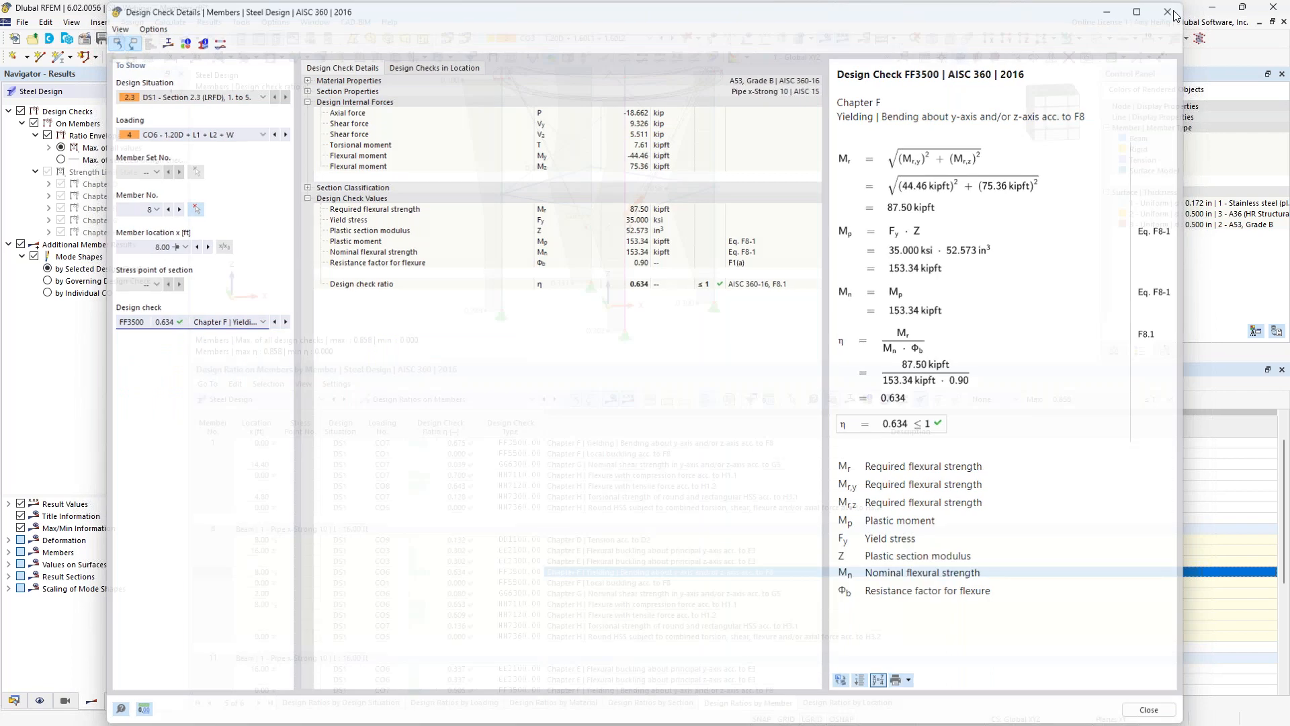
drag(711, 363, 702, 482)
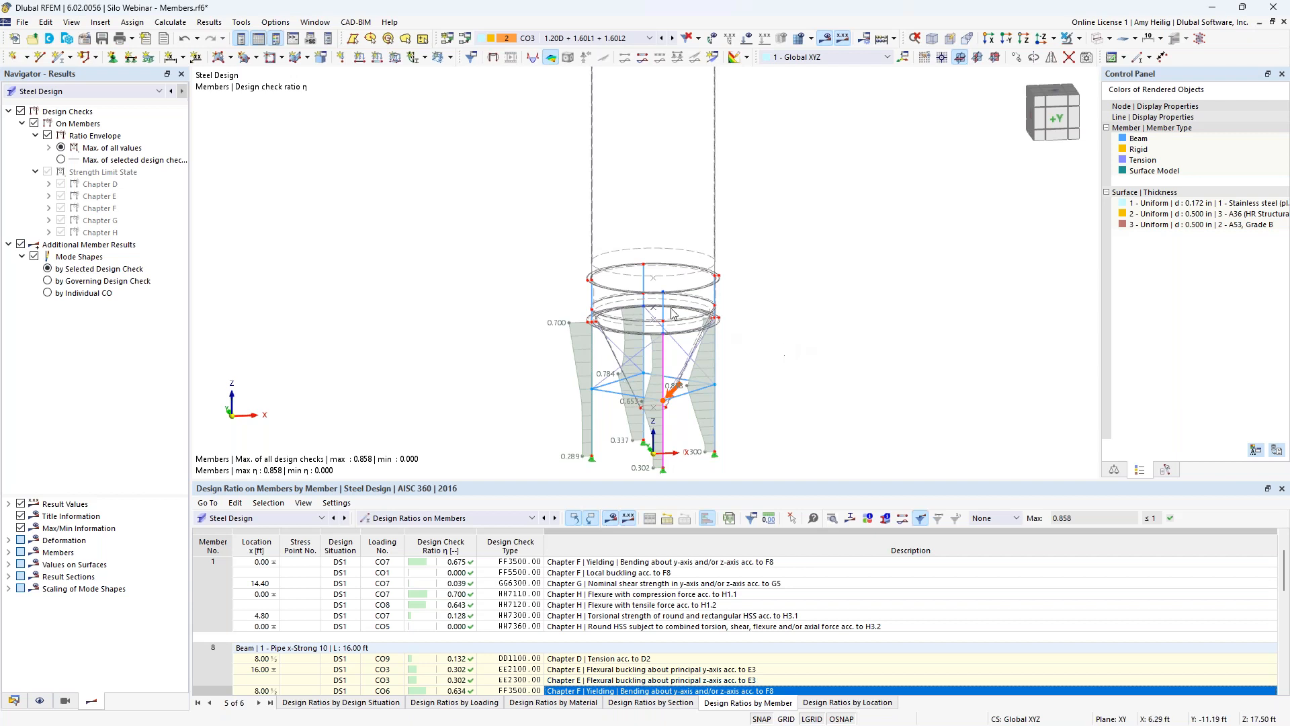
Step: Activate the critical load calculation for load combination CO3 and review the ST2 stability settings with 10 lowest eigenvalues
click(465, 39)
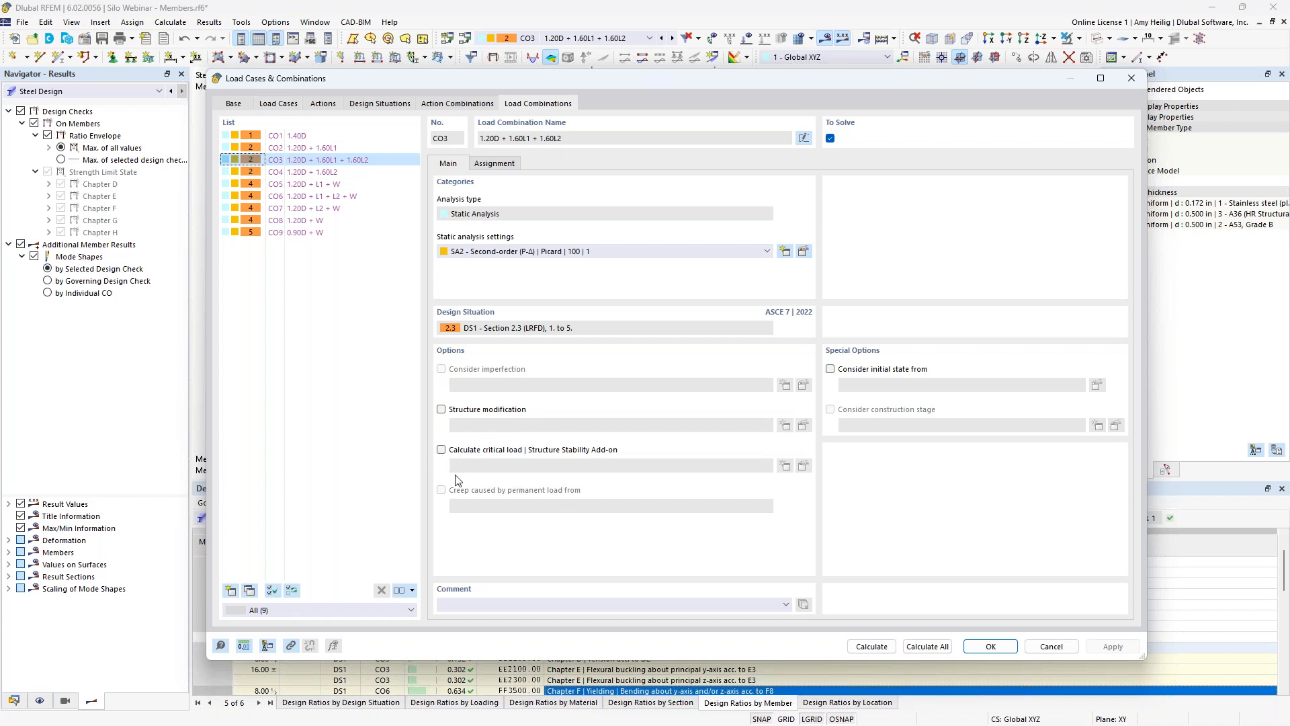
click(441, 450)
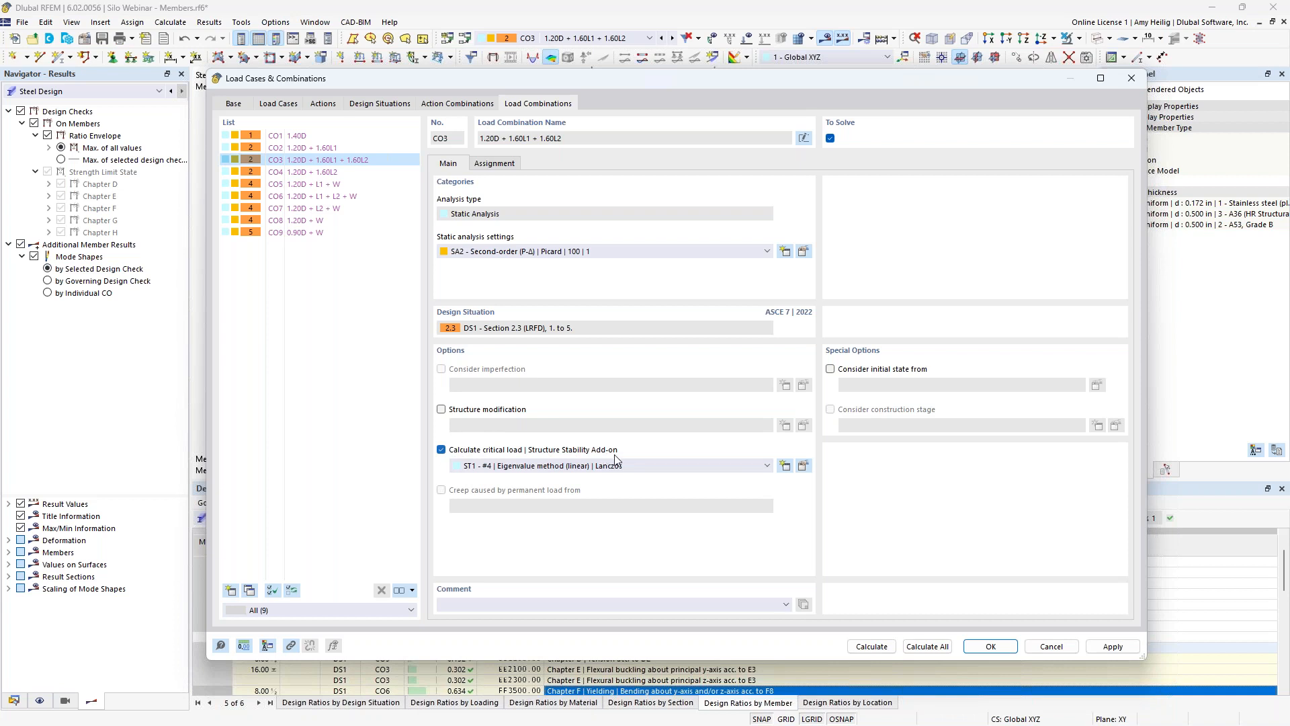
click(804, 467)
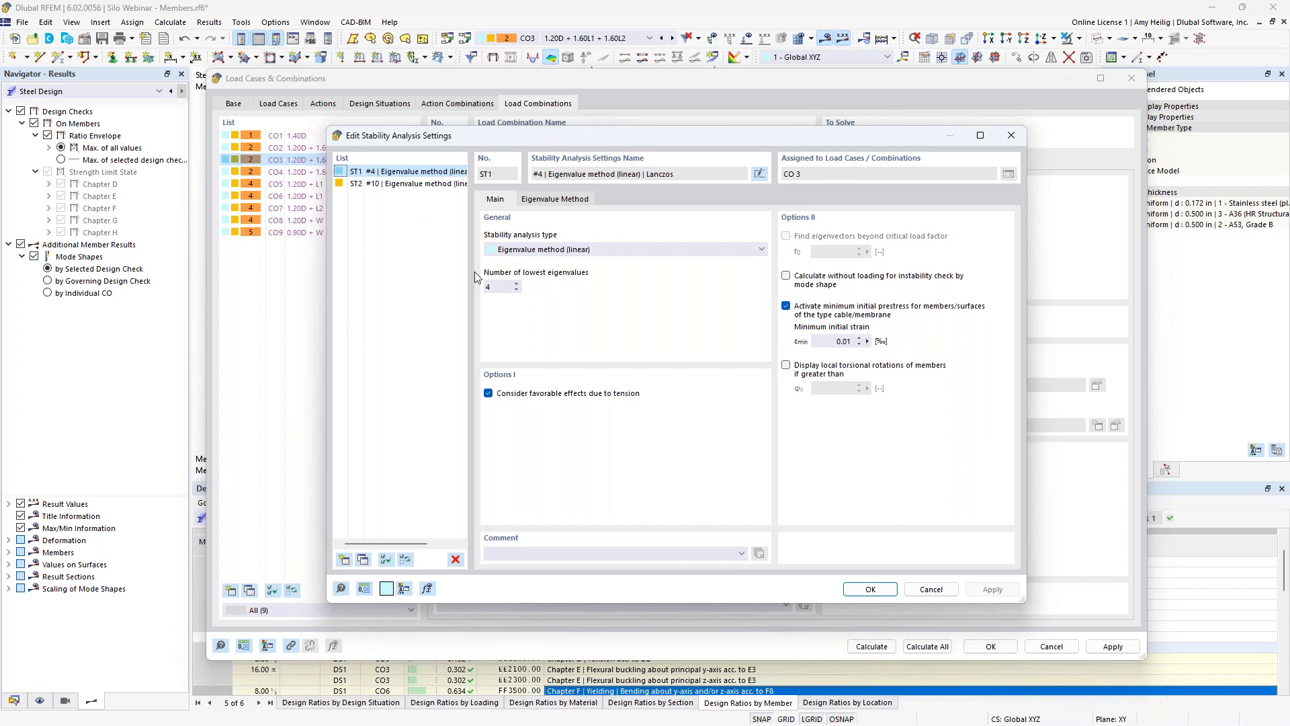
click(435, 184)
drag(500, 289, 479, 288)
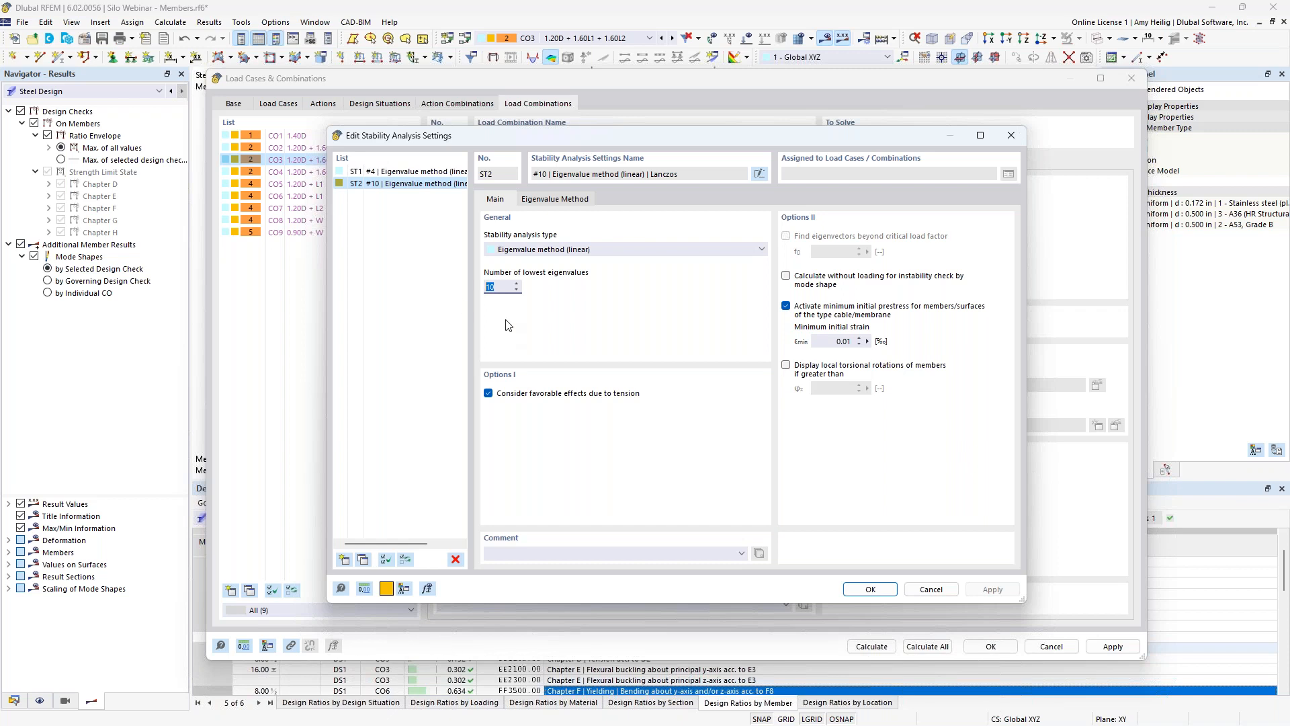
click(499, 288)
click(888, 596)
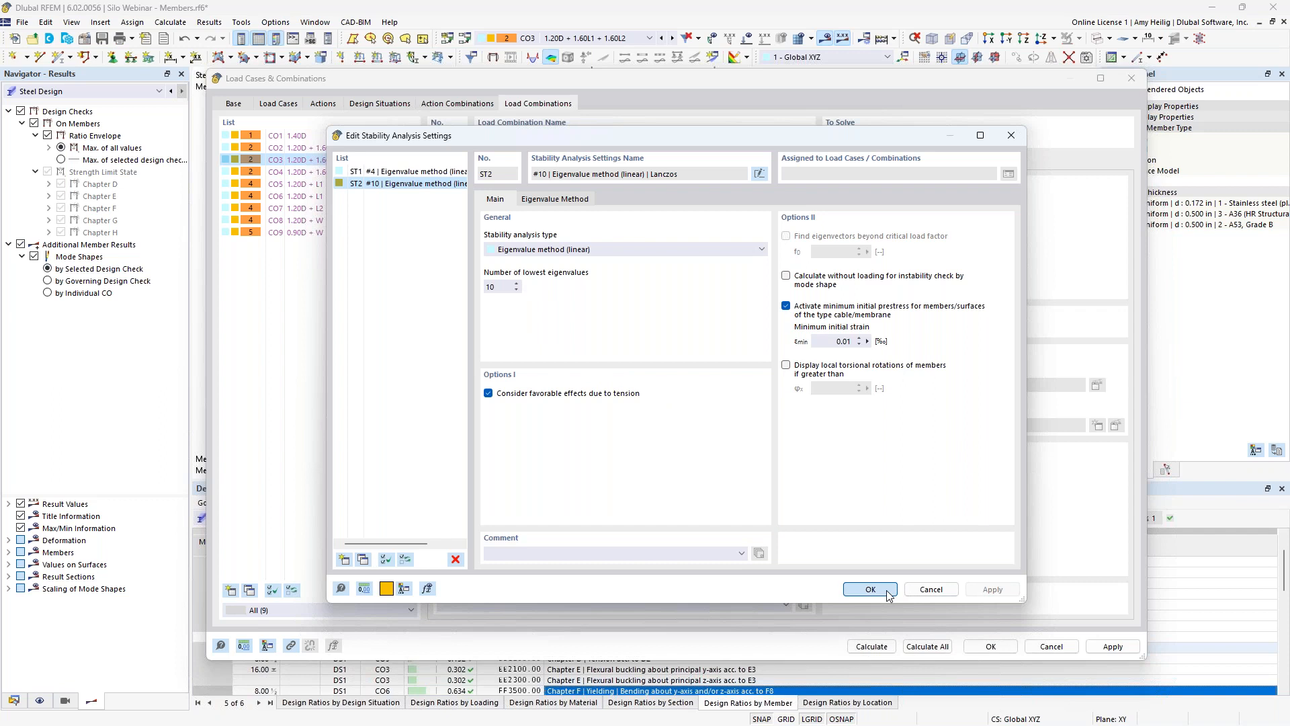
Step: Assign stability settings ST2 (#10, linear eigenvalue method, Lanczos) to CO3 and calculate the load combination
click(621, 465)
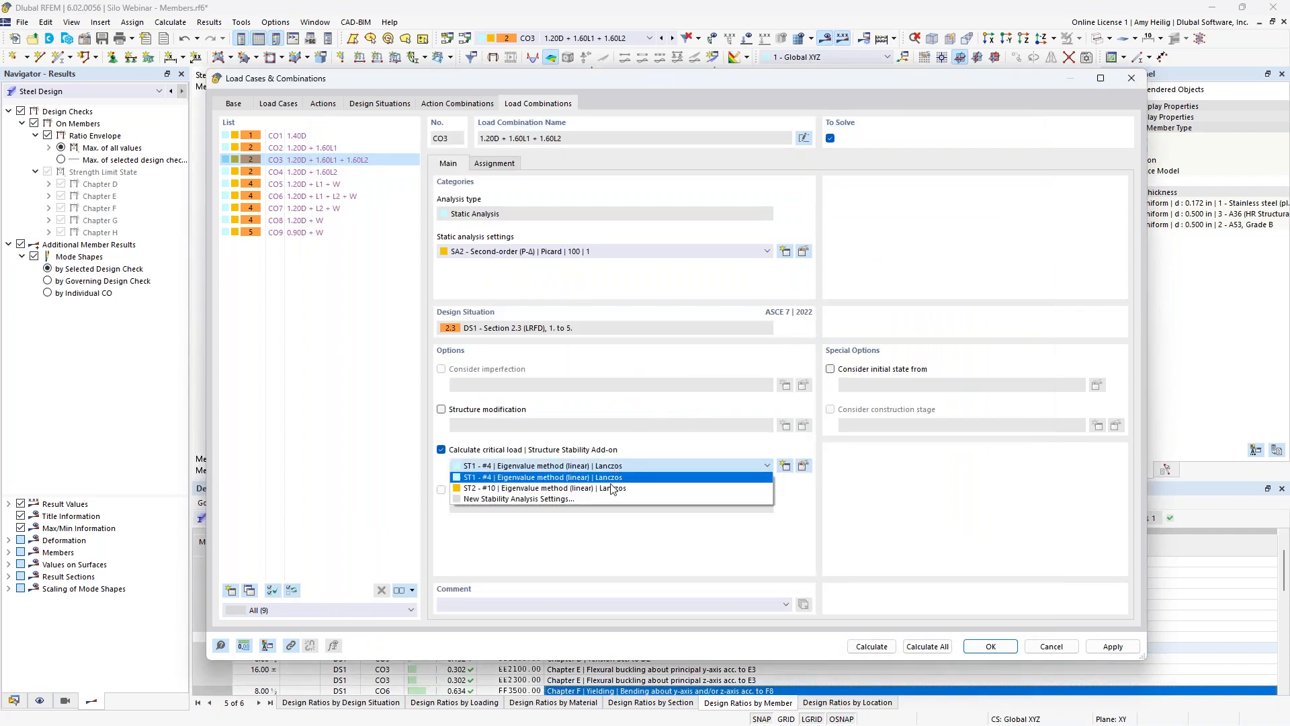
click(613, 488)
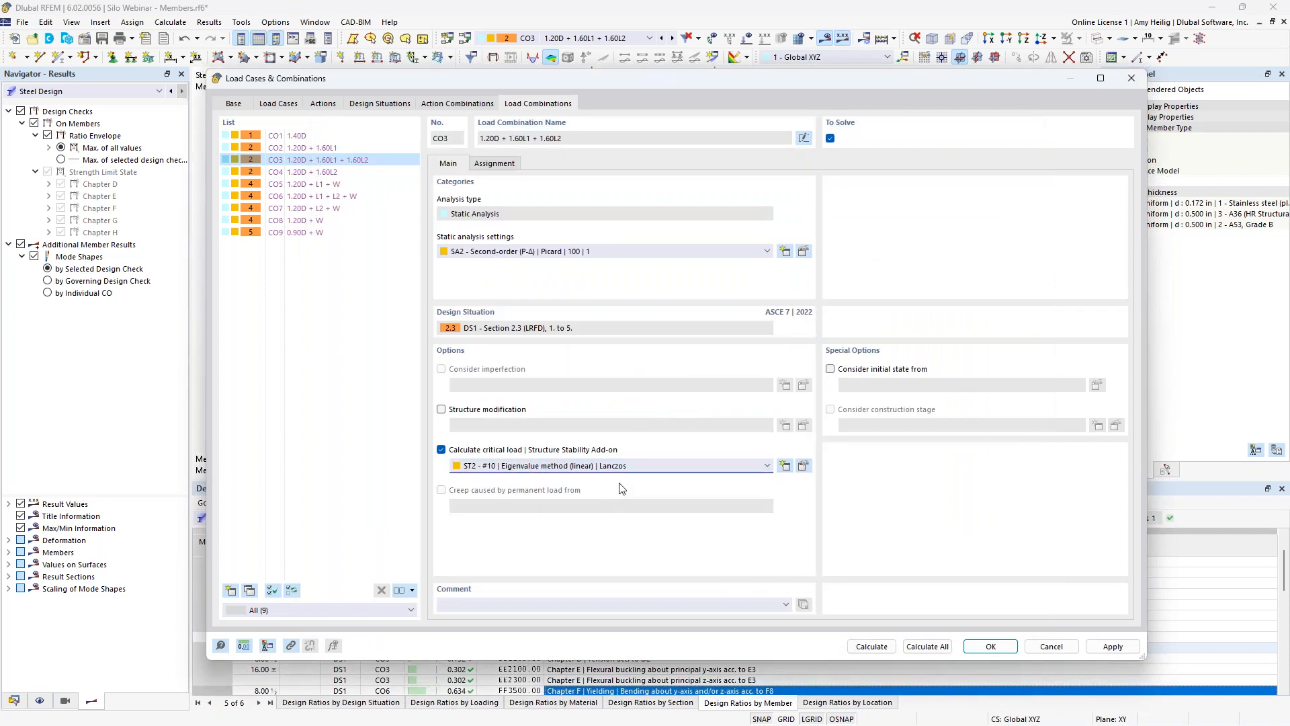
click(871, 647)
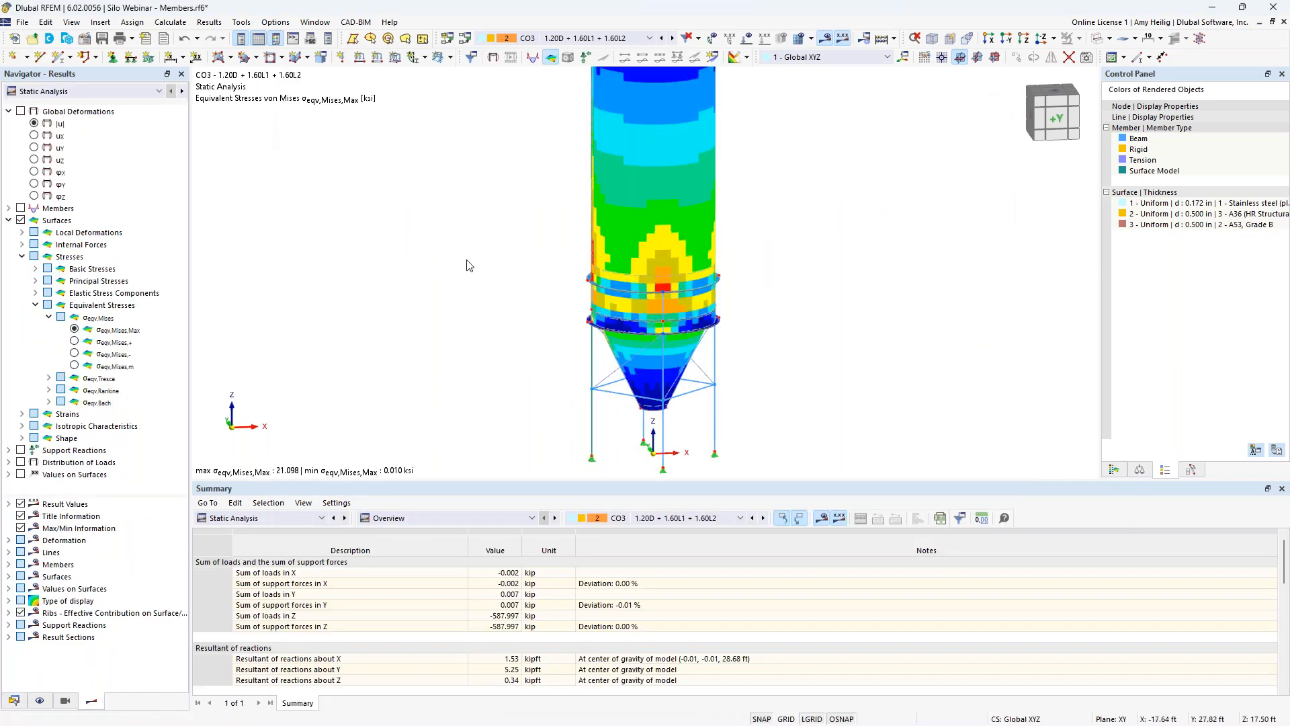
Step: Display CO3's stability analysis results and examine the critical load factors and the first mode shape with its color scale
click(106, 90)
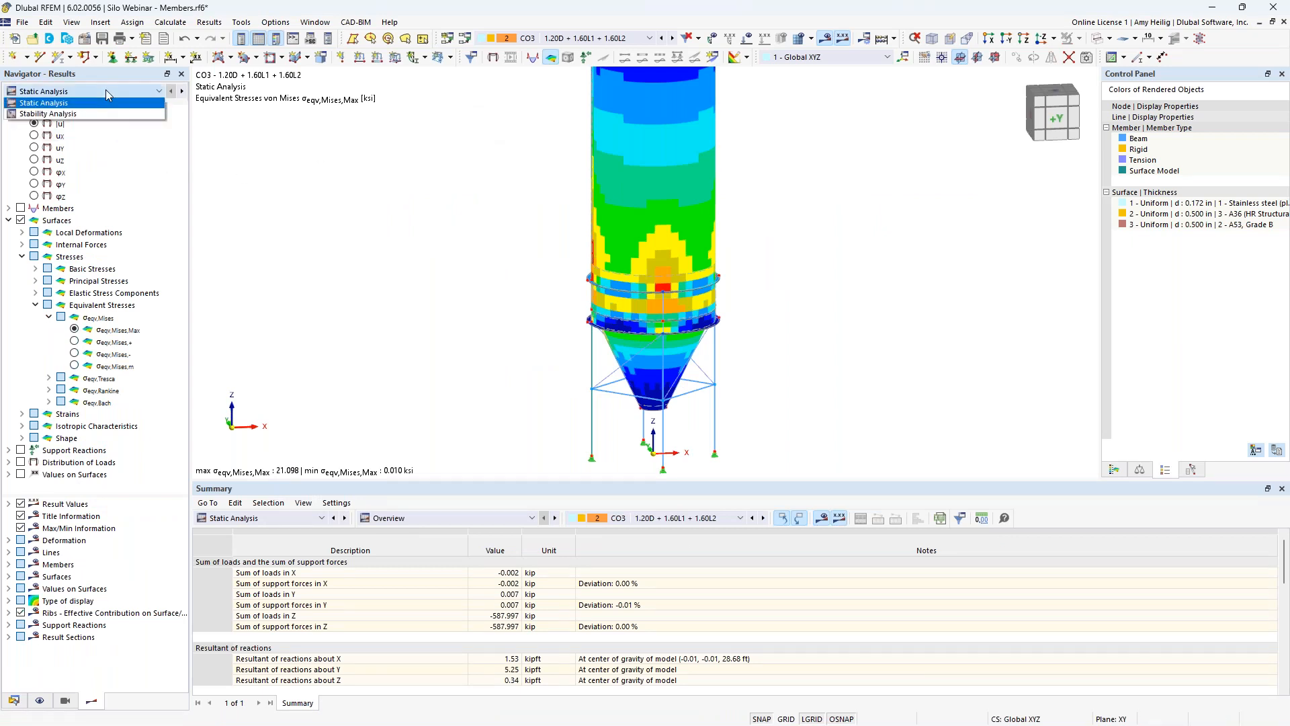
click(59, 114)
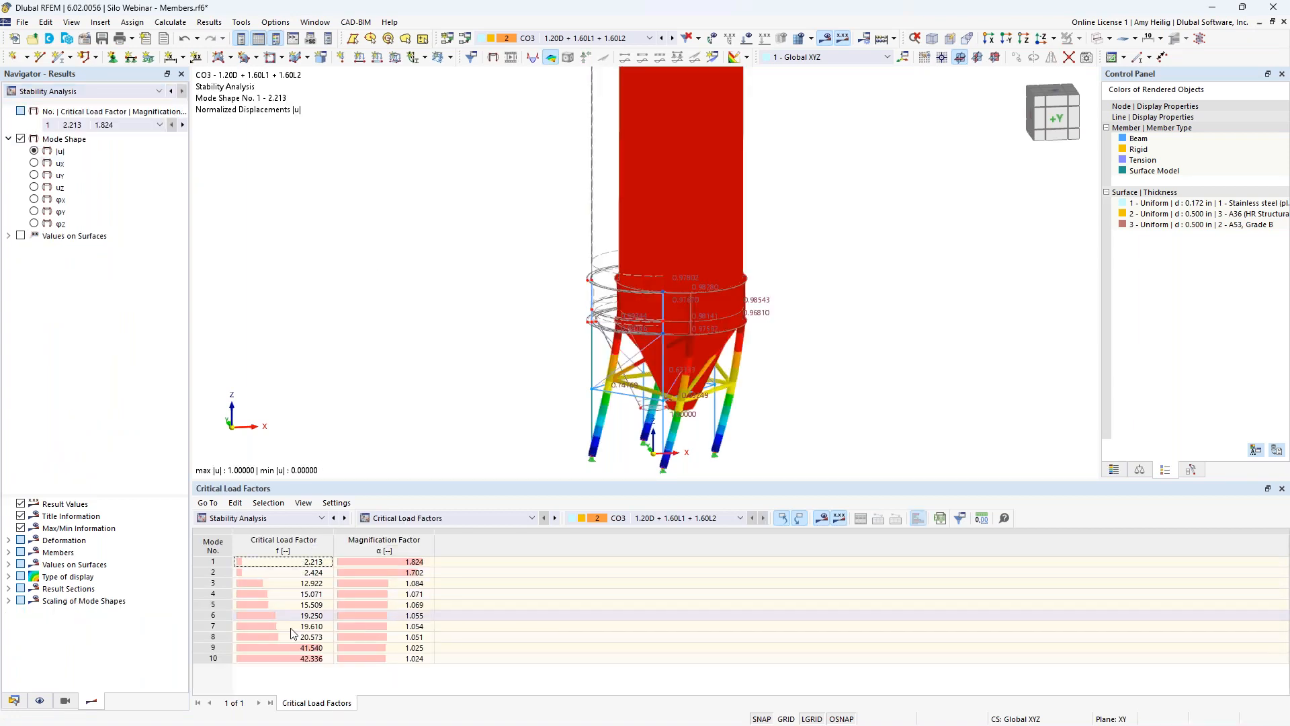
scroll(509, 390, down, 2)
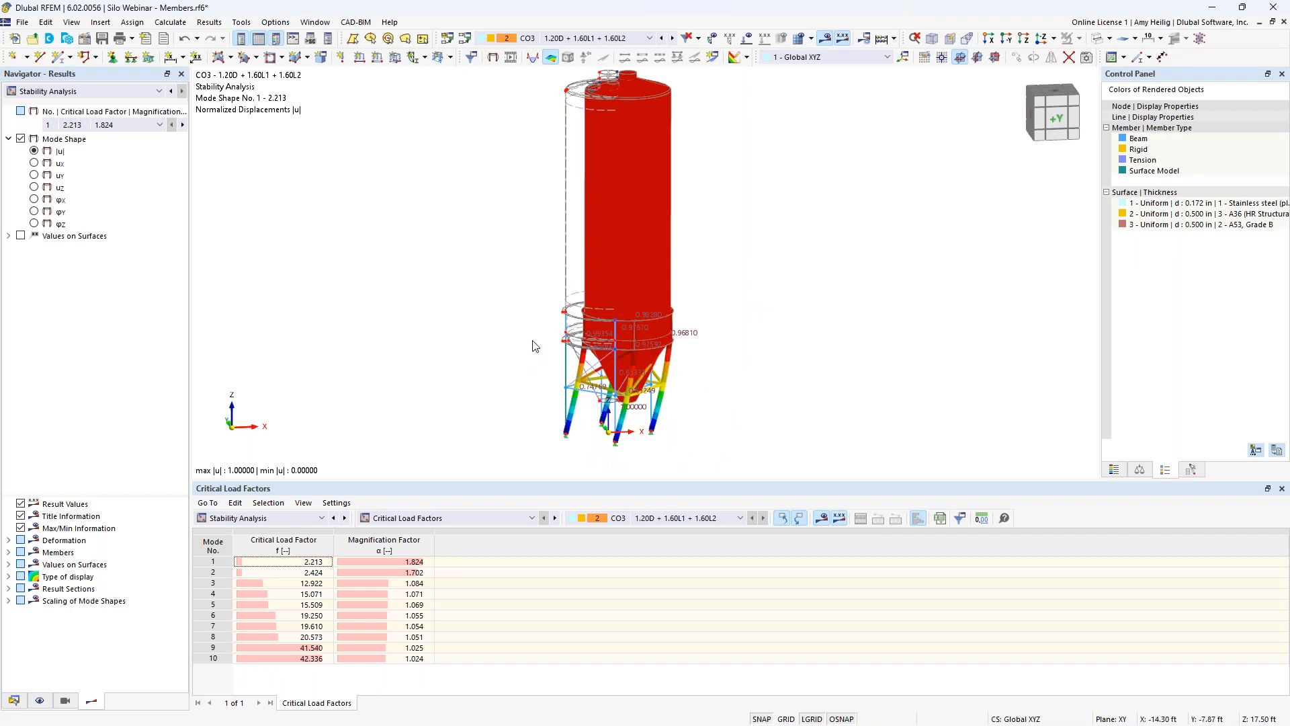
click(1113, 470)
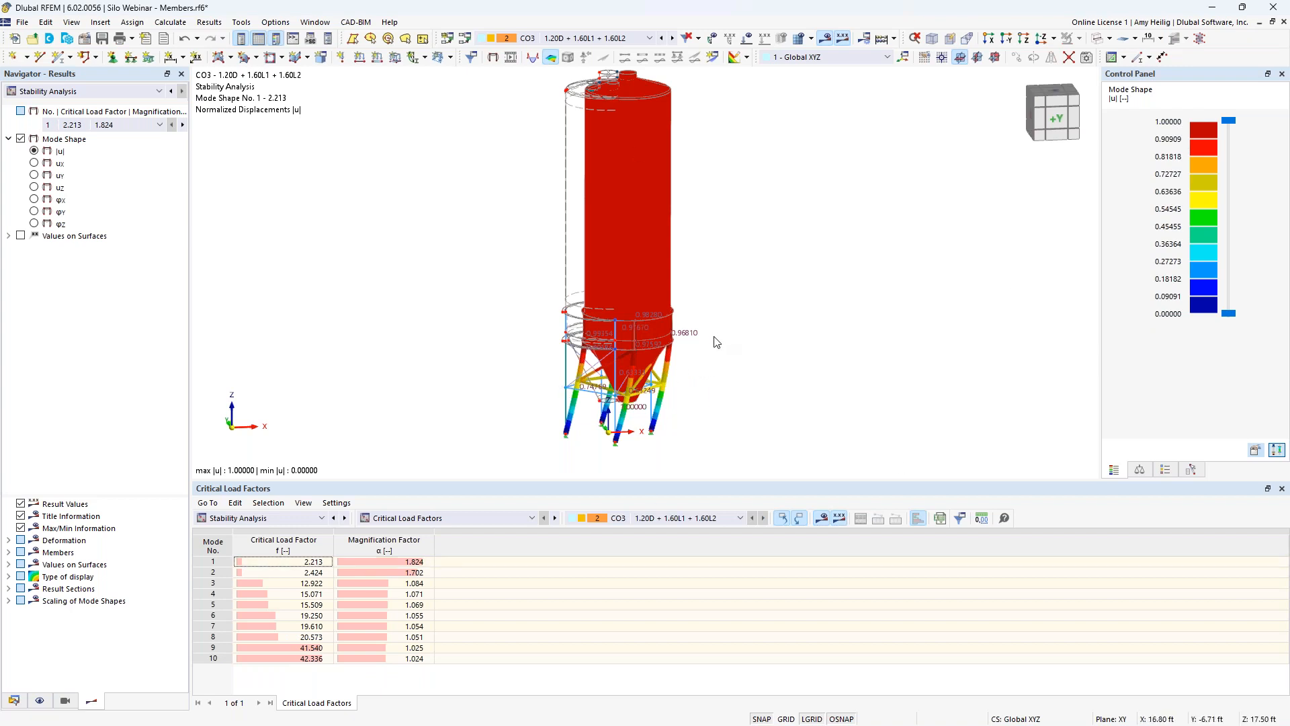
Step: Display CO3's mode shapes 1 and 2 in turn and examine the silo's deformation in each
click(268, 567)
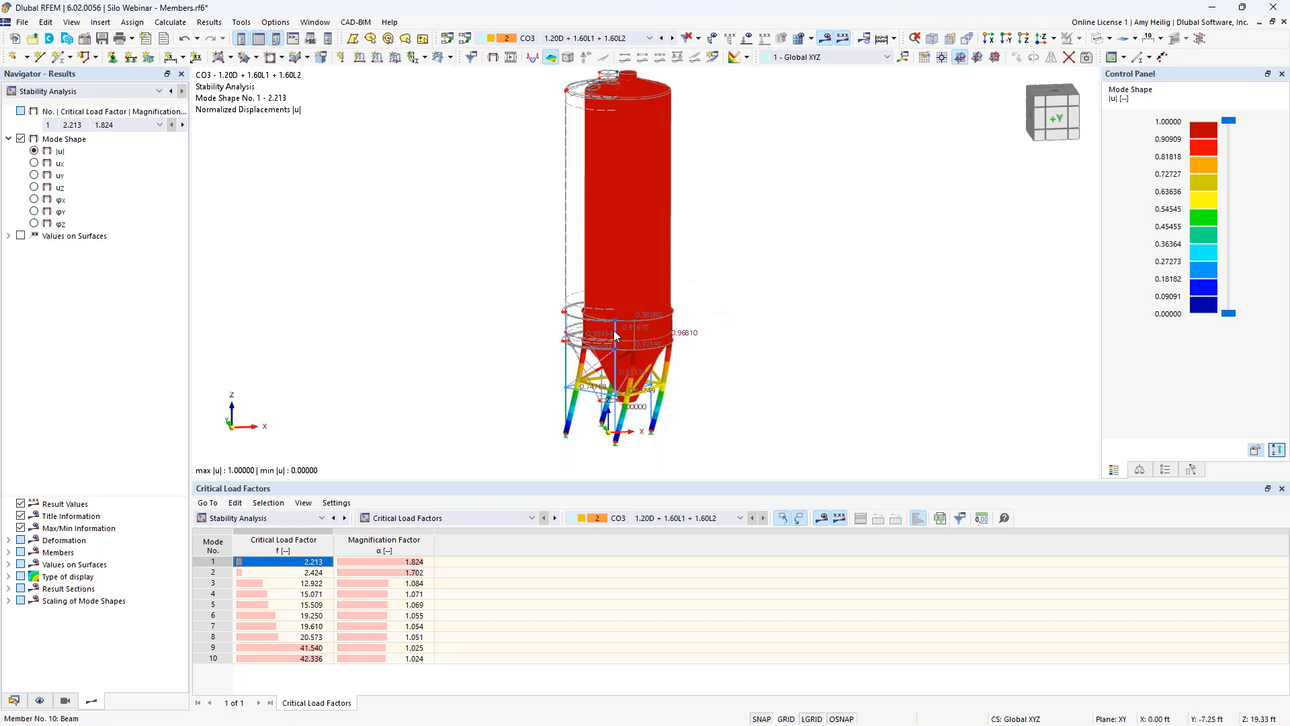
click(316, 572)
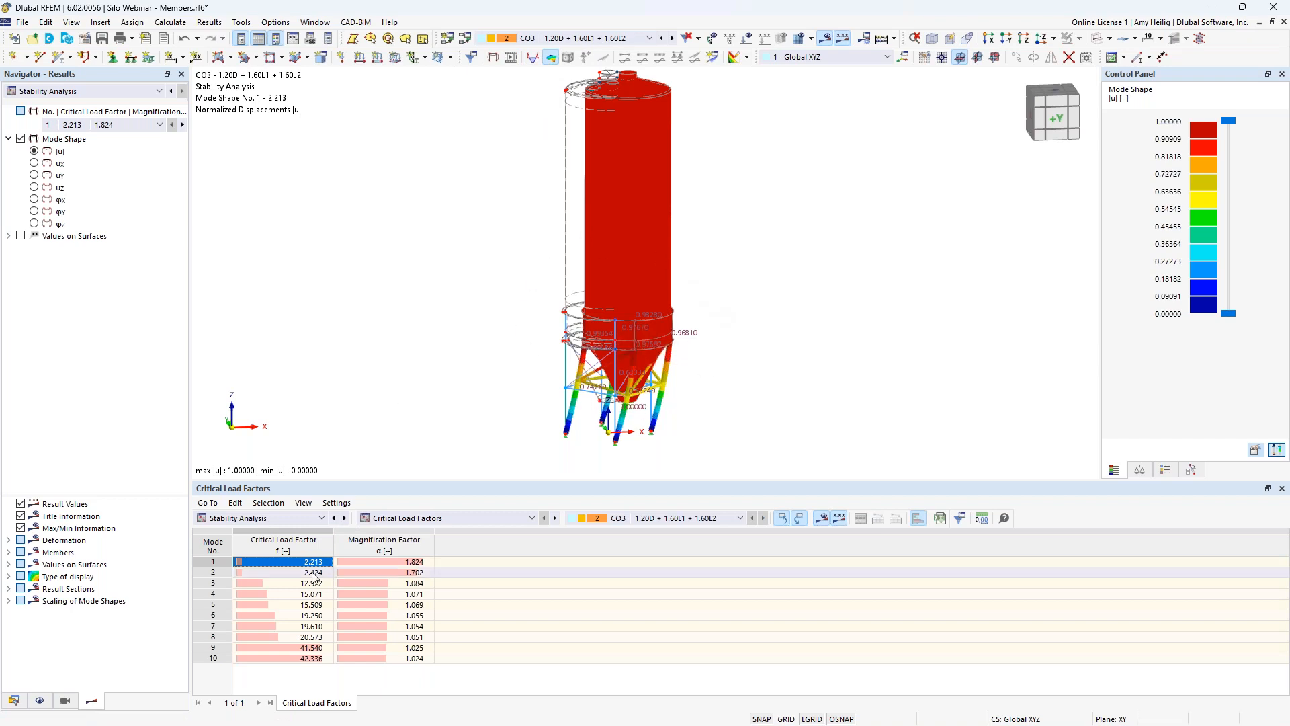
ctrl+middle_drag(755, 380, 616, 402)
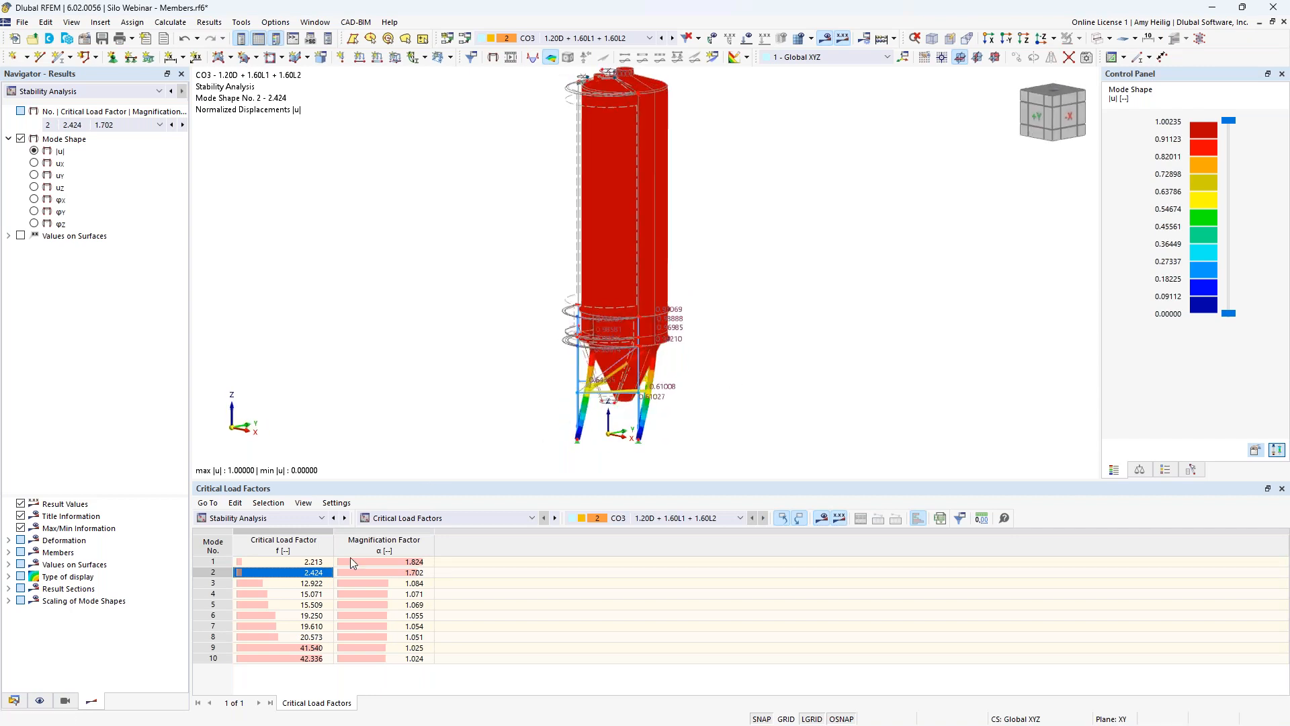
Step: Display mode shapes 3, 4 and 5 in turn and examine the deformation of the silo's columns and bracing
click(312, 583)
ctrl+middle_drag(493, 352, 632, 389)
scroll(615, 396, up, 3)
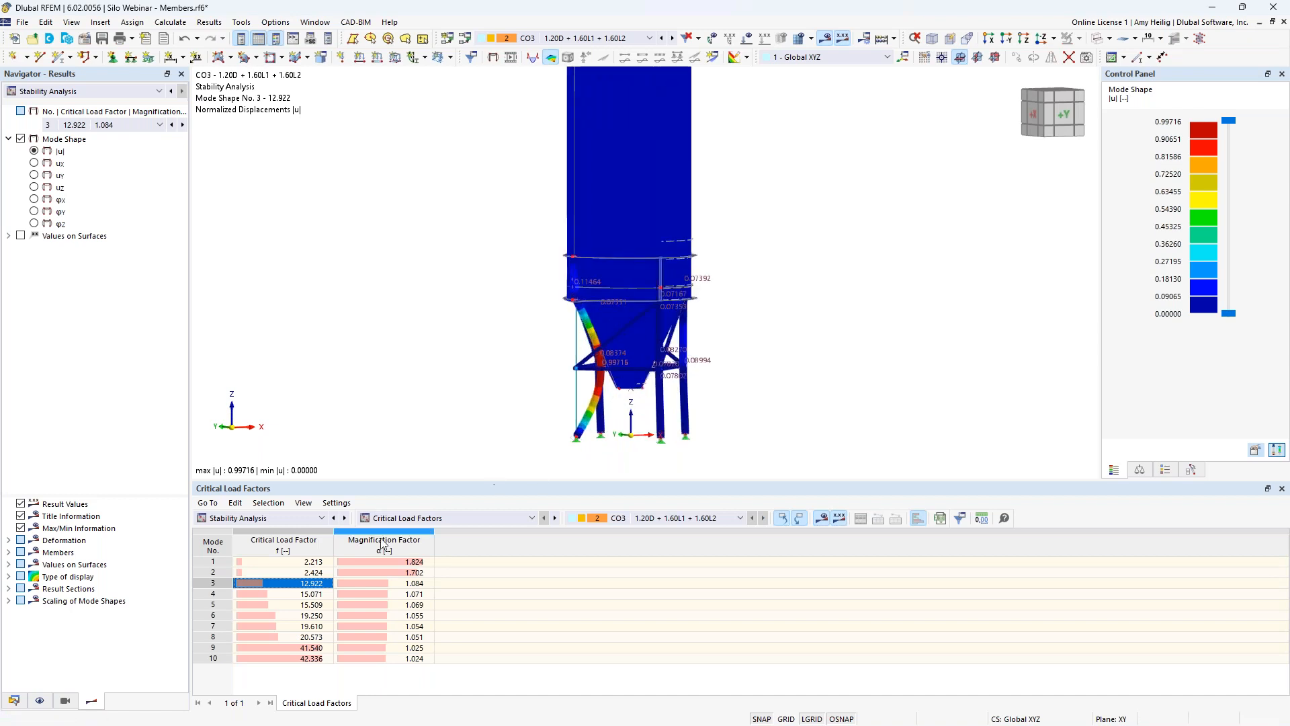
click(311, 594)
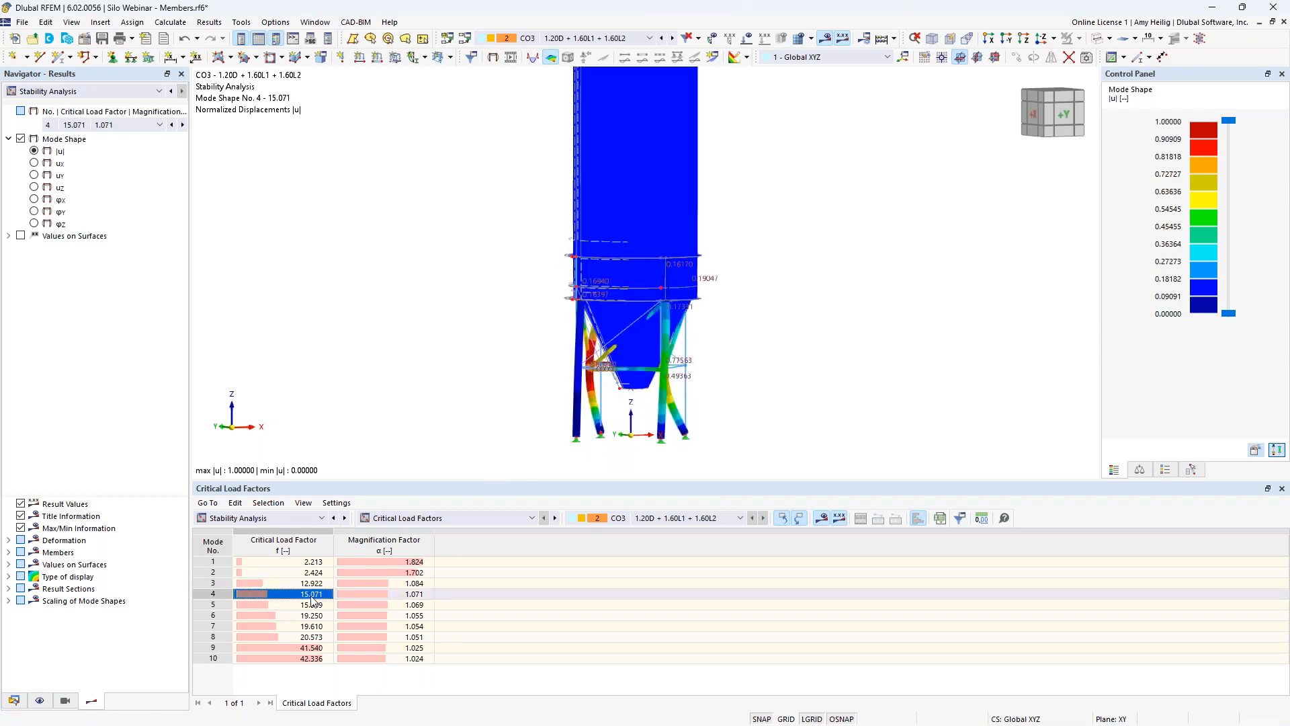
click(312, 606)
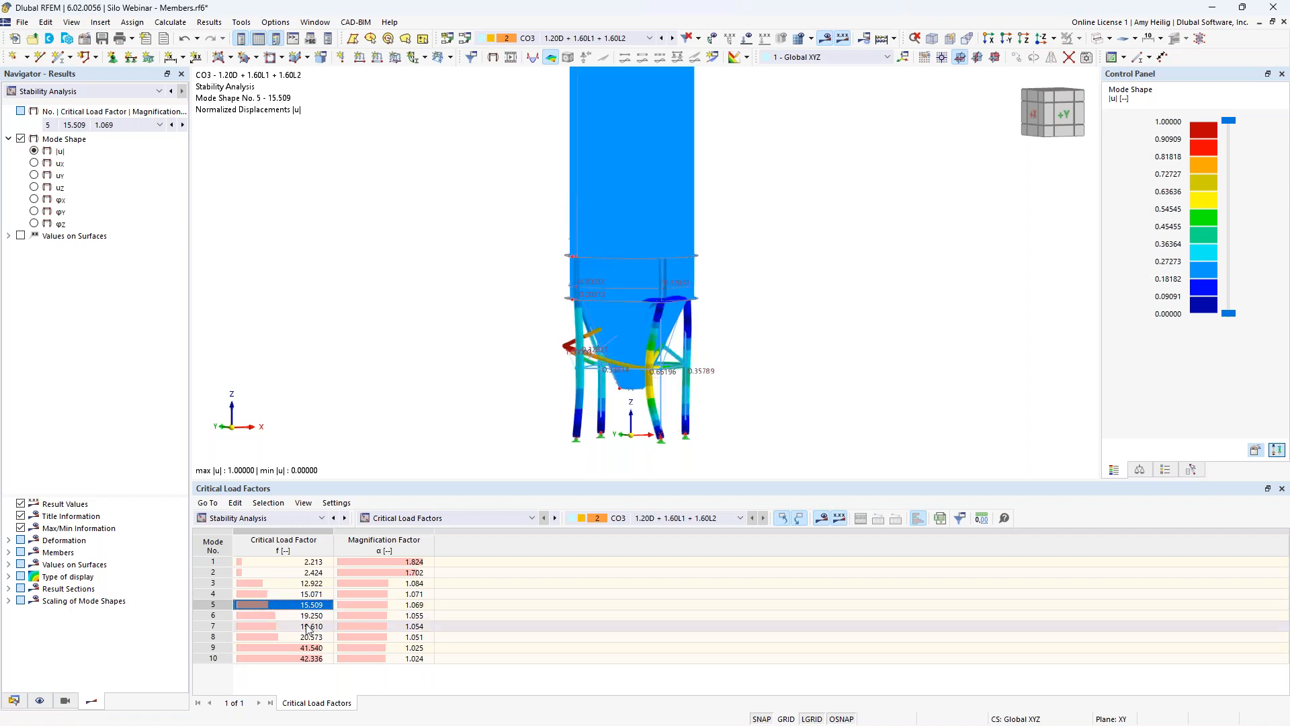
Step: Display mode shape 9 and inspect the shell area near the upper ring up close
click(301, 648)
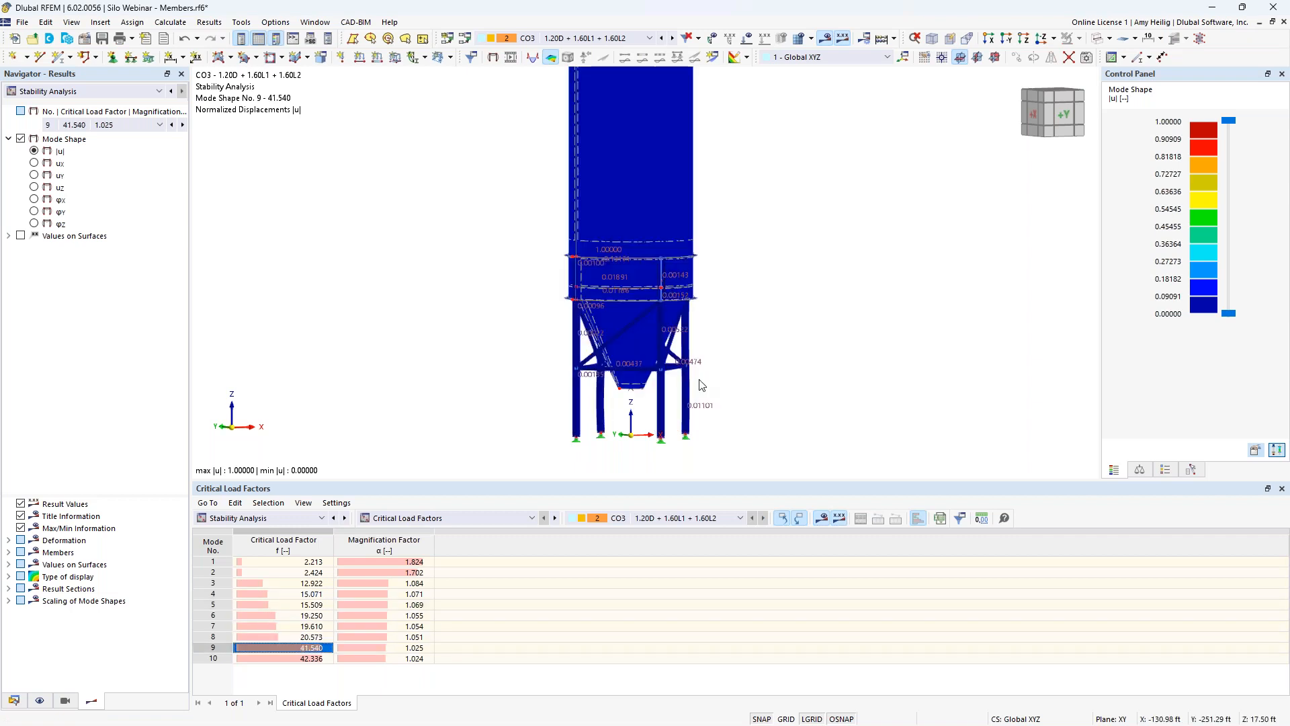
ctrl+middle_drag(815, 306, 474, 316)
middle_drag(699, 333, 603, 350)
scroll(646, 272, up, 6)
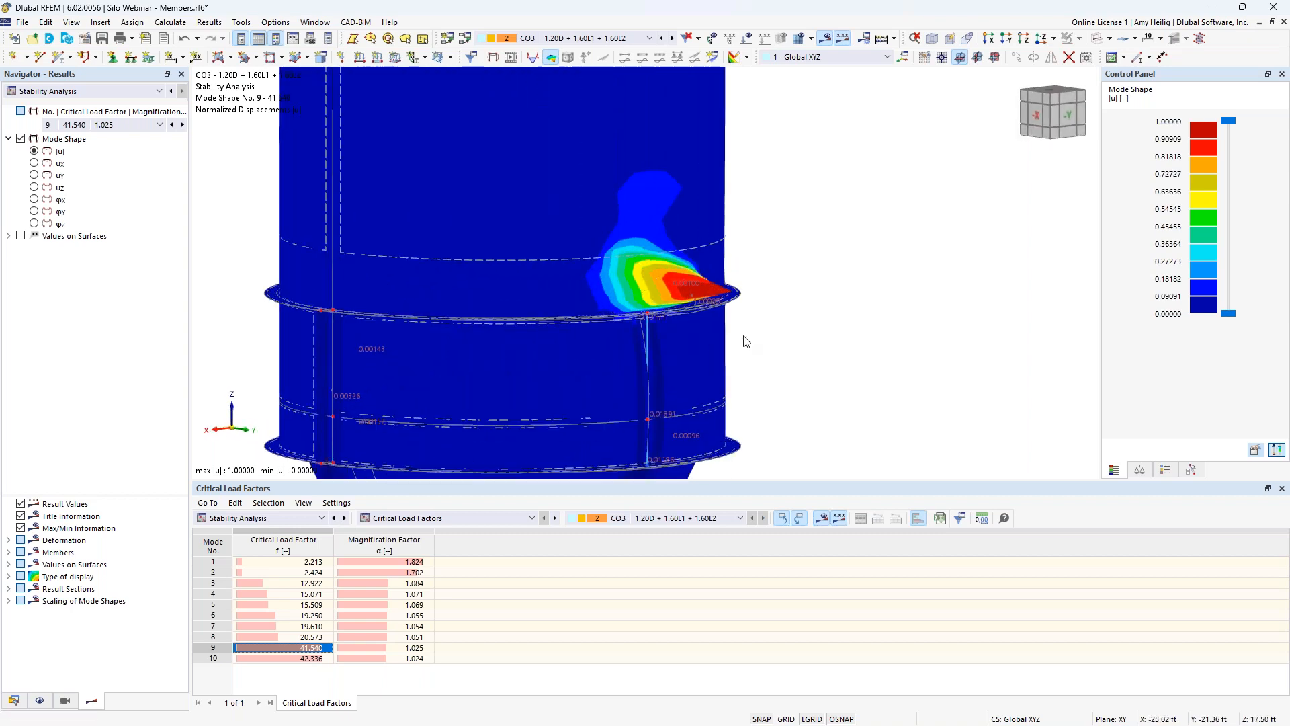
Step: Set the display factor for mode shapes to 0.25
click(1140, 471)
click(1269, 127)
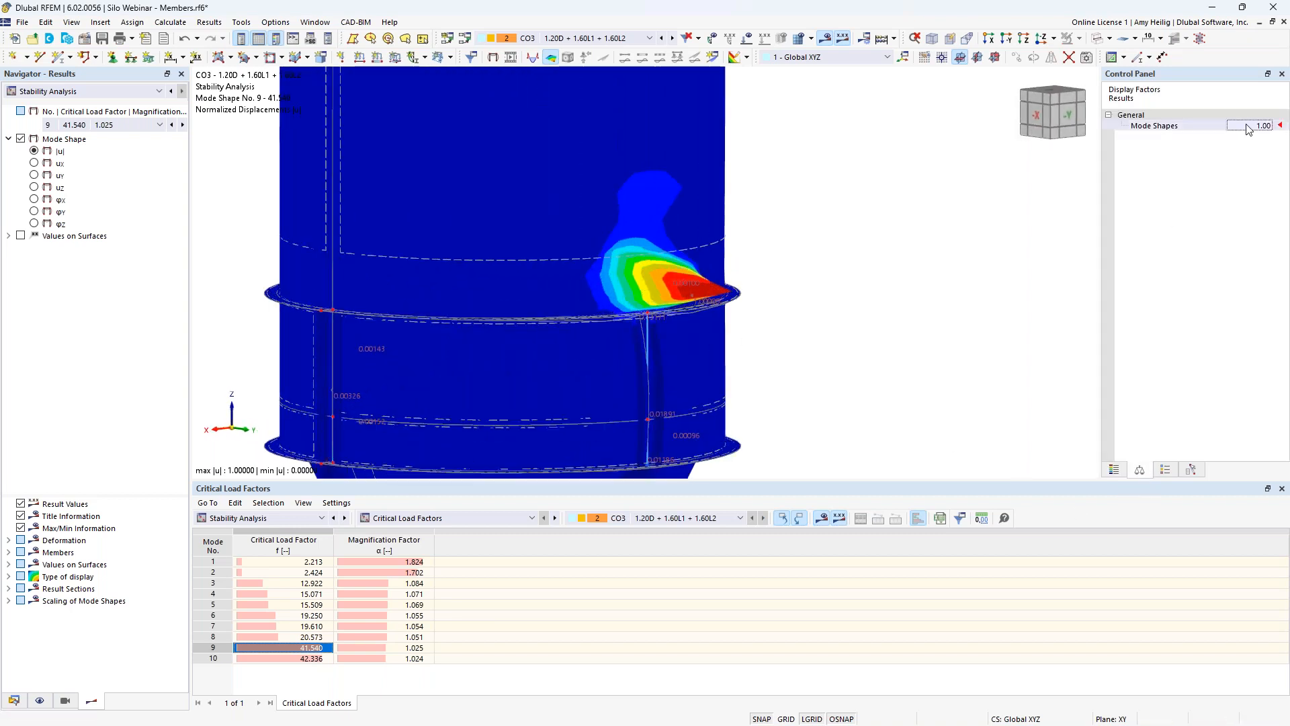
click(1268, 127)
click(1267, 128)
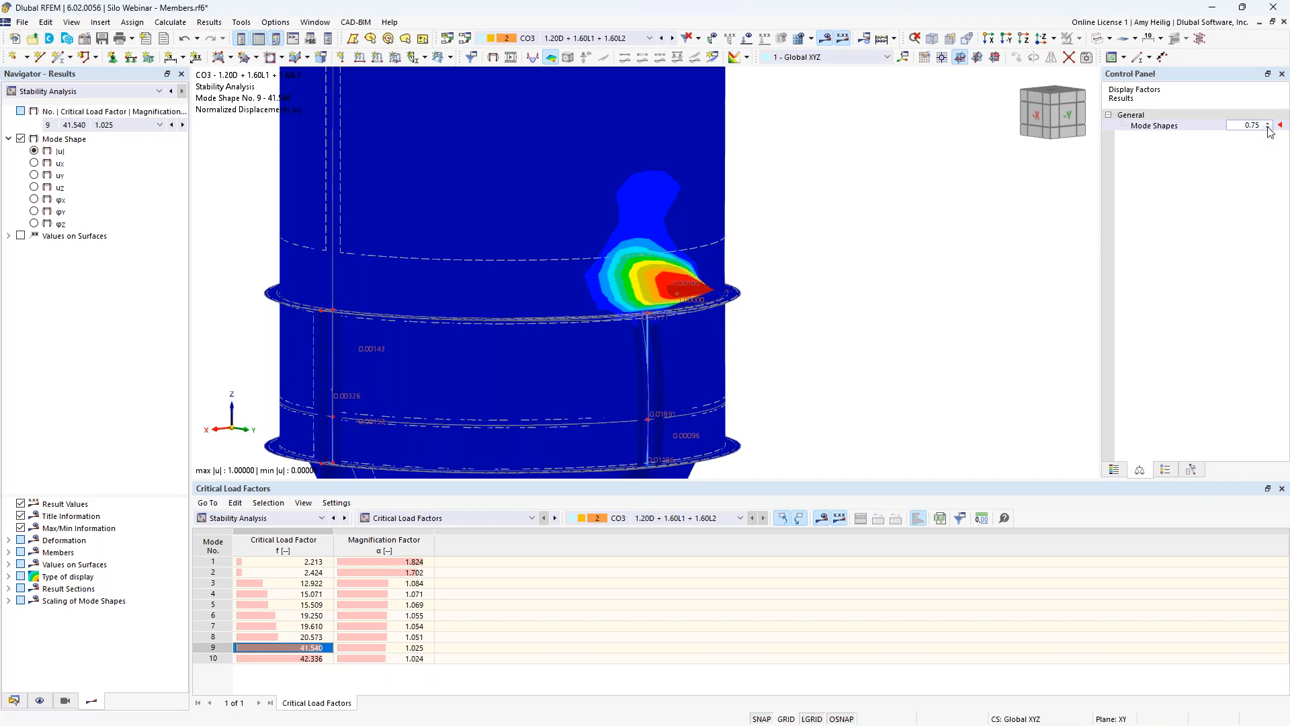
Step: Examine mode shape 9's local shell deformation above the upper ring from several angles, both close up and with the supports in view
ctrl+middle_drag(755, 336, 881, 340)
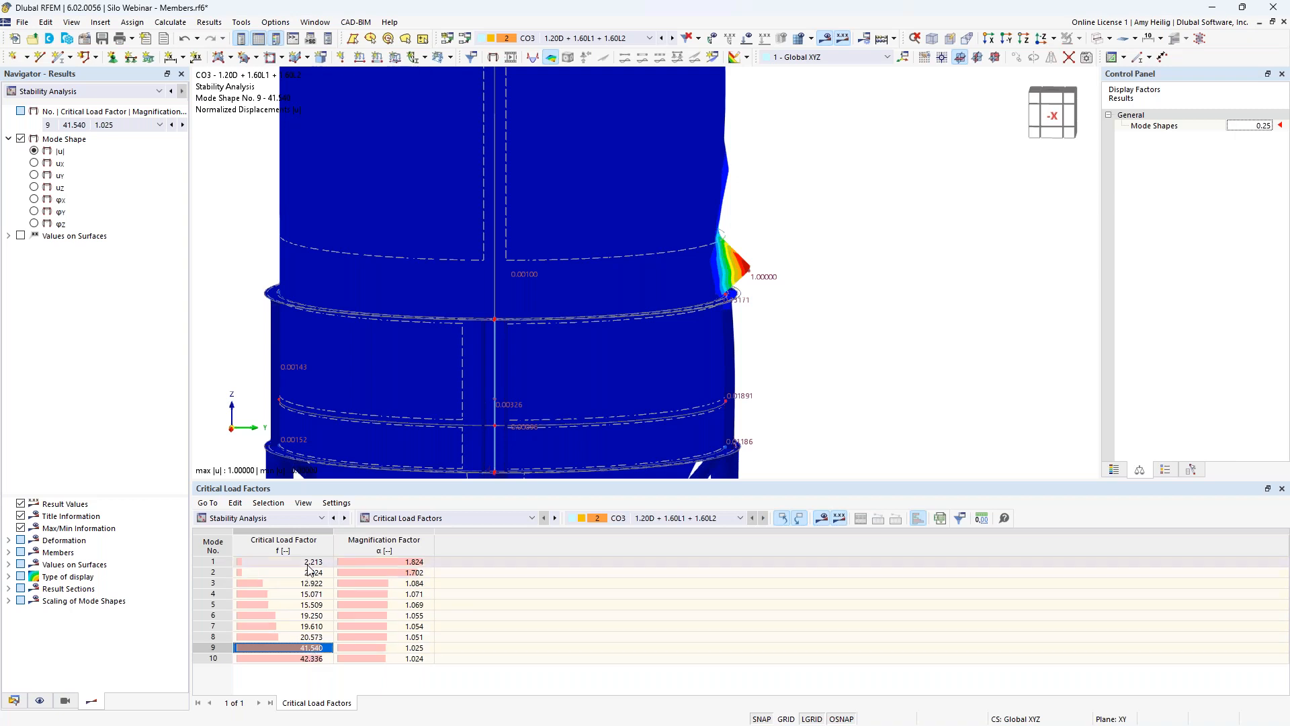
middle_drag(688, 406, 745, 283)
ctrl+middle_drag(906, 196, 805, 181)
middle_drag(820, 225, 804, 333)
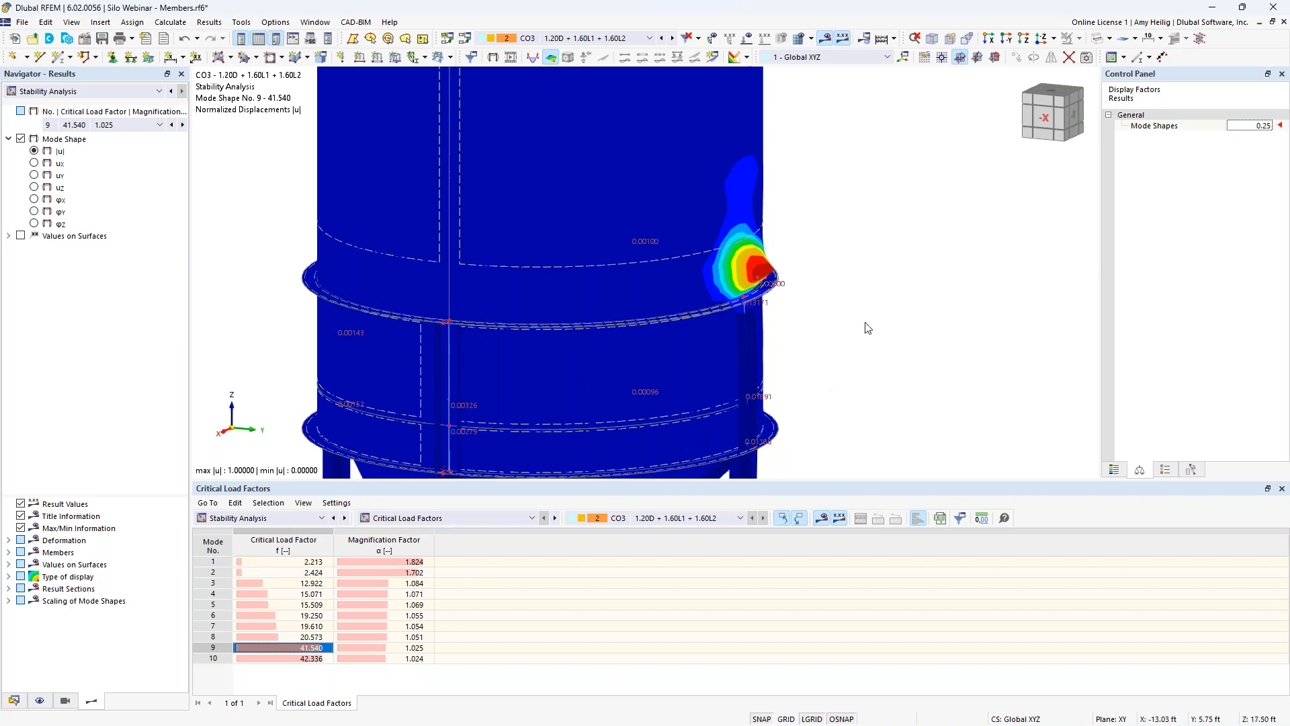
scroll(867, 327, down, 5)
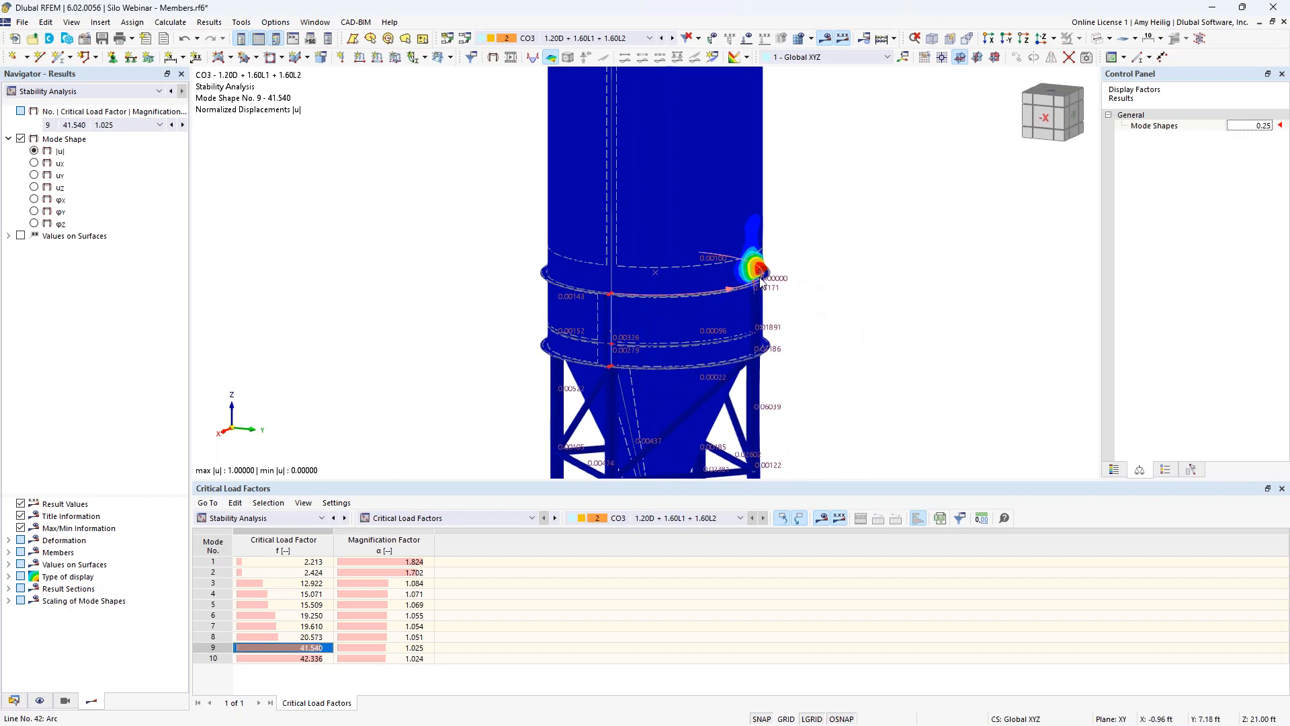
scroll(836, 323, up, 3)
ctrl+middle_drag(858, 343, 731, 368)
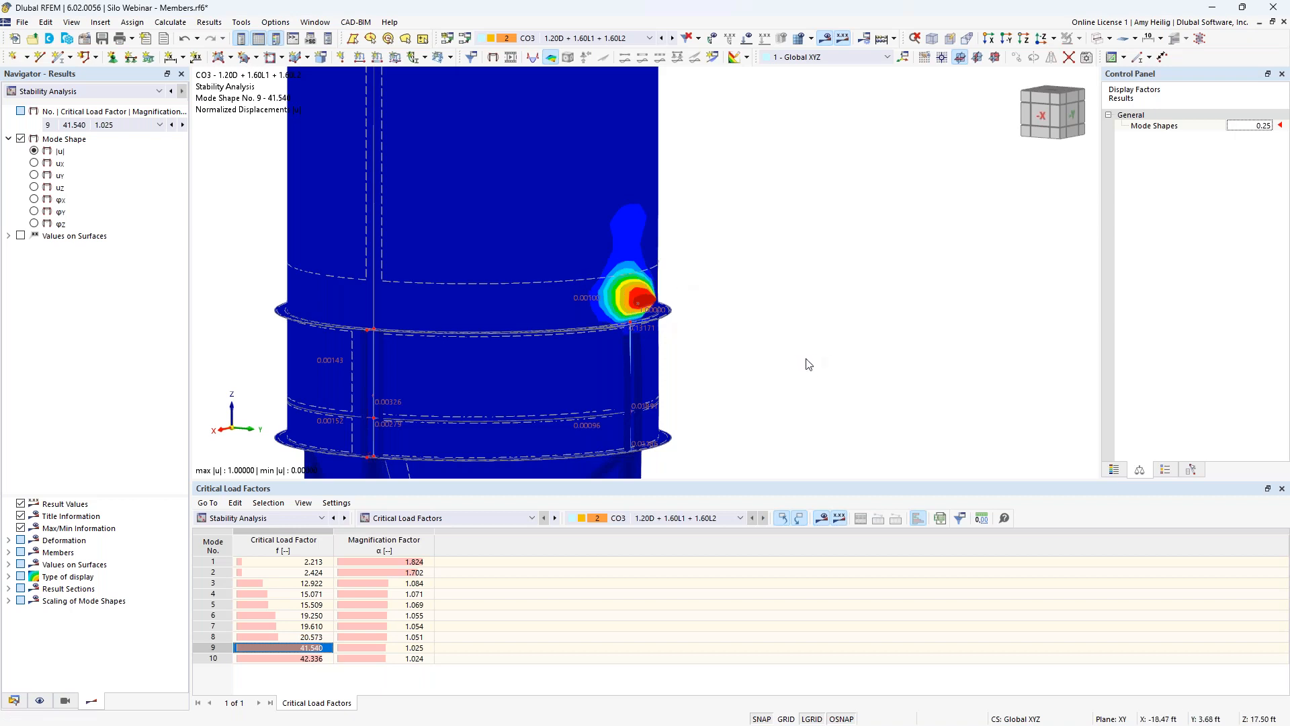
scroll(787, 305, down, 5)
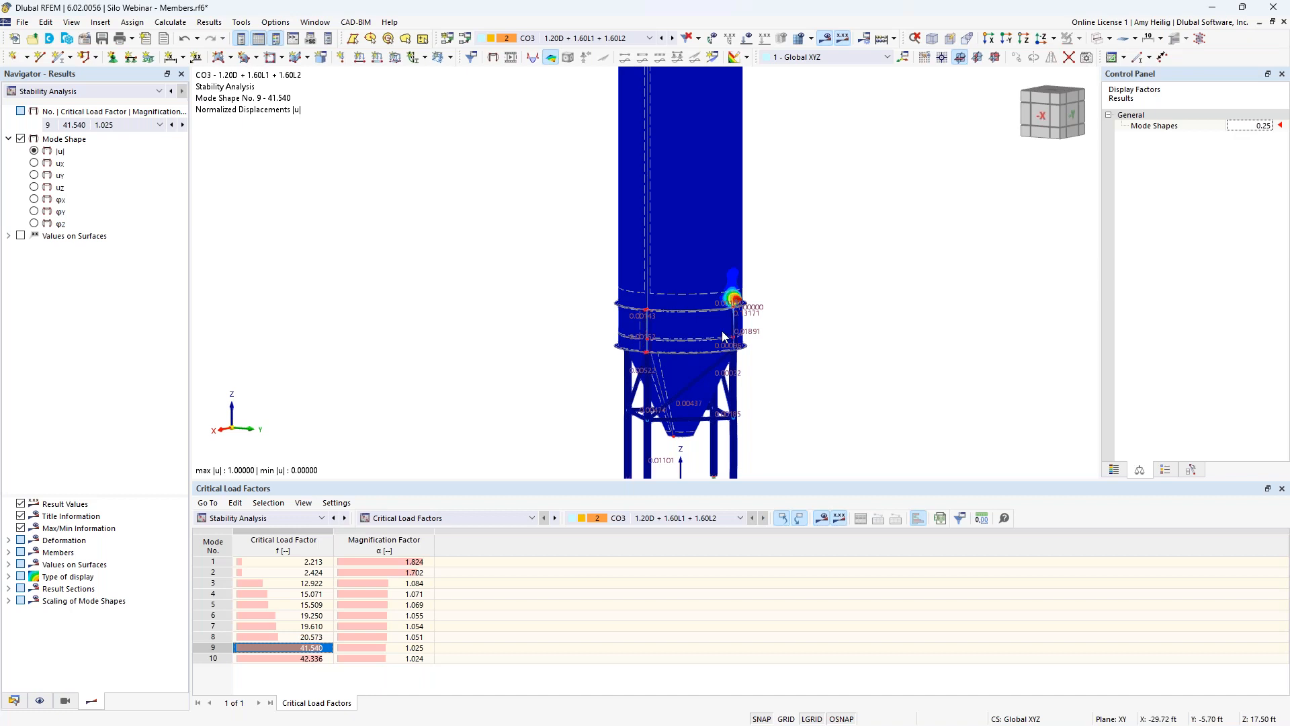
Step: Switch to the PowerPoint slide show of the steel silo webinar and advance to the Dlubal Software Information slide
key(super+Tab)
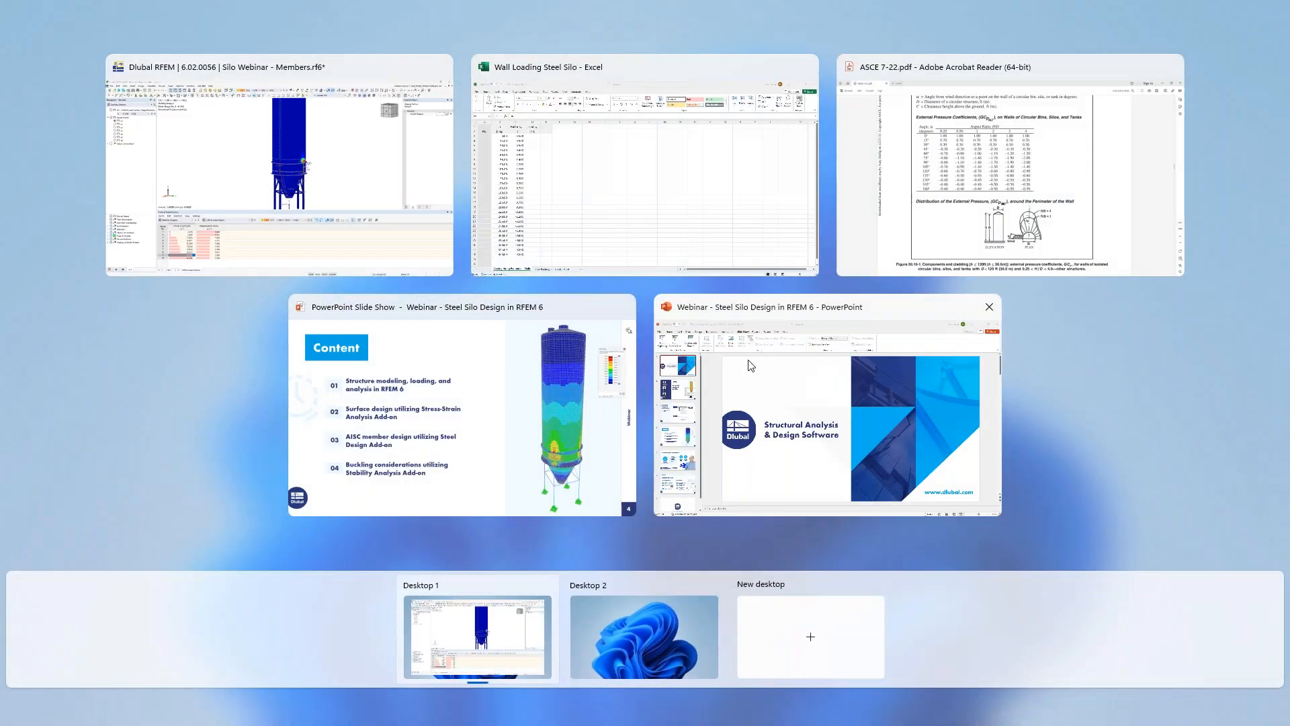
click(518, 404)
key(Right)
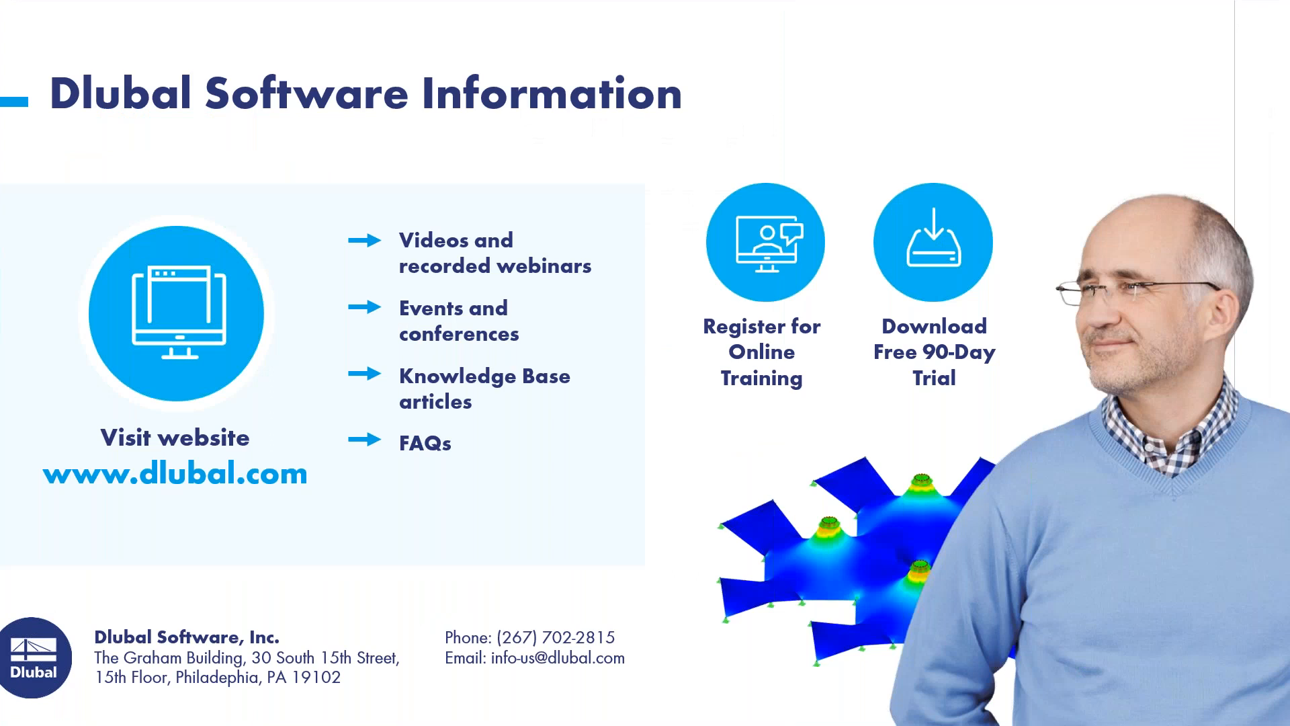